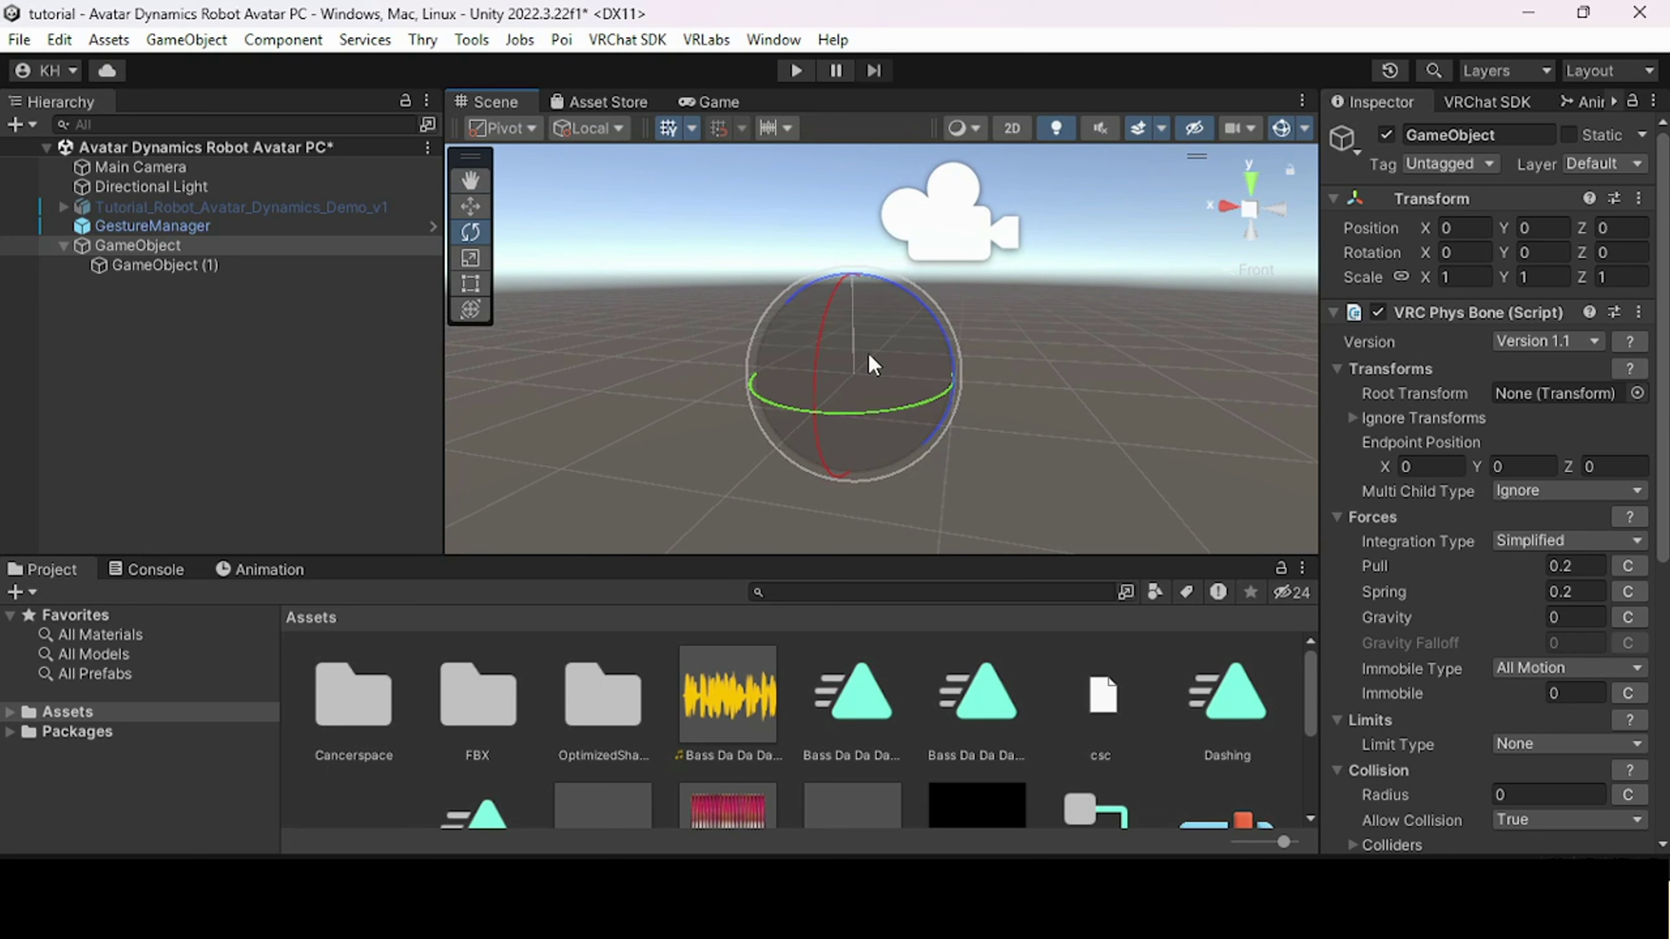
- Widen the Inspector and set the Spring force of GameObject's VRC Phys Bone to 0
{"action": "scroll", "coordinate": [873, 366], "scroll_direction": "down", "scroll_amount": 2}
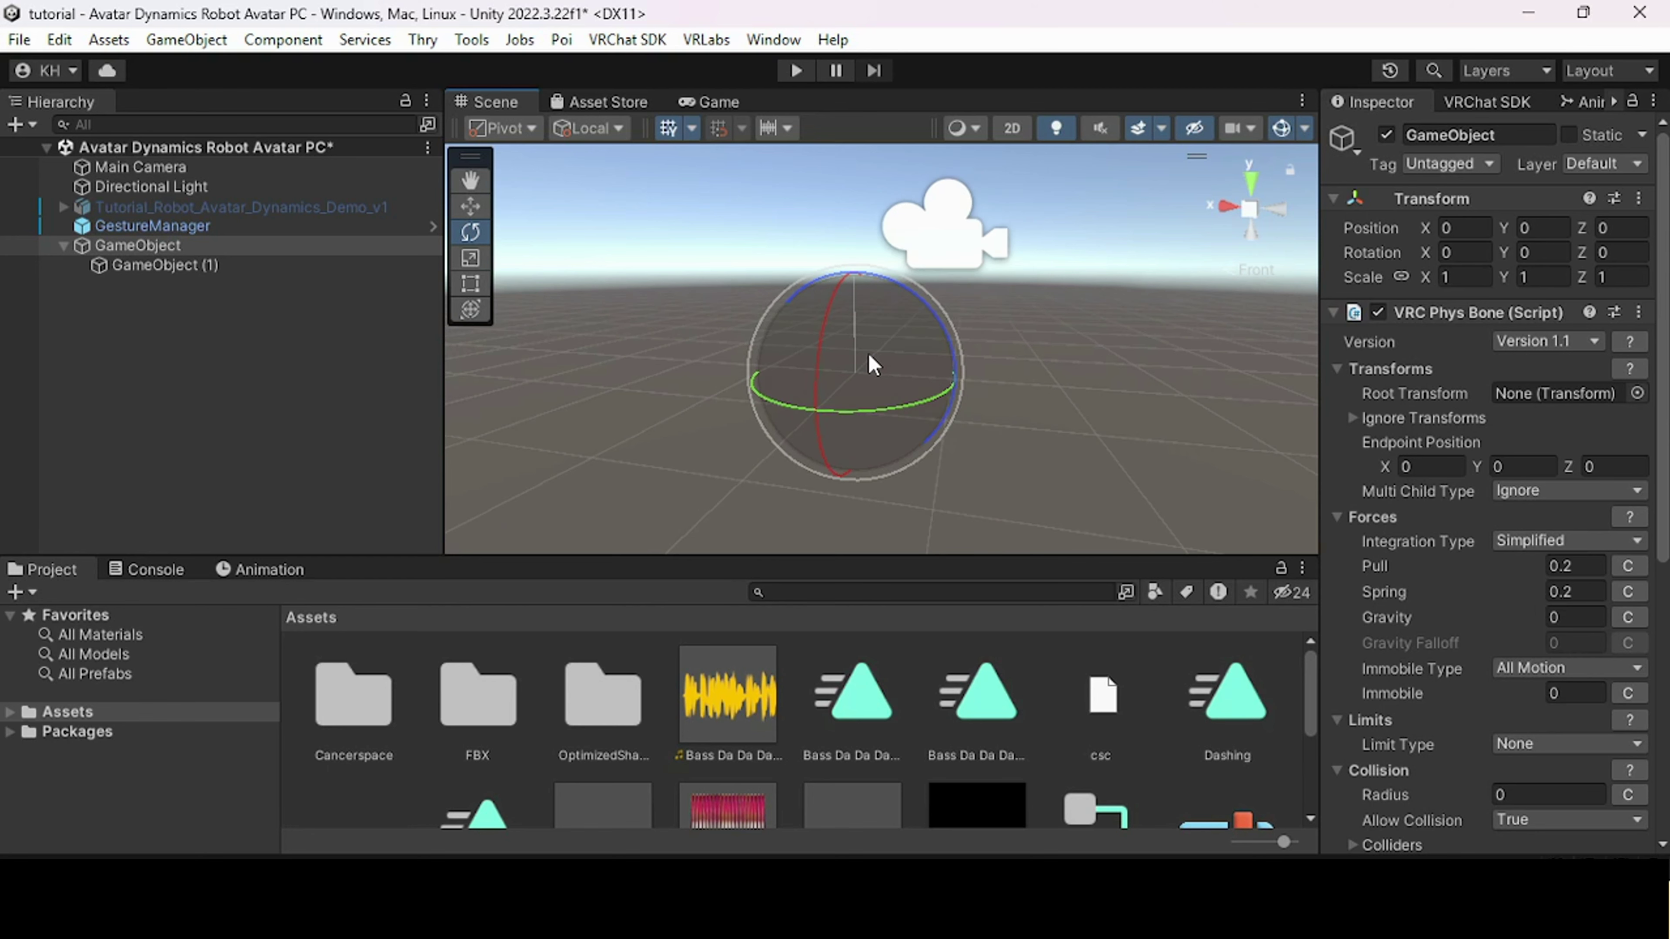
{"action": "left_click_drag", "start_coordinate": [1321, 459], "coordinate": [1174, 425]}
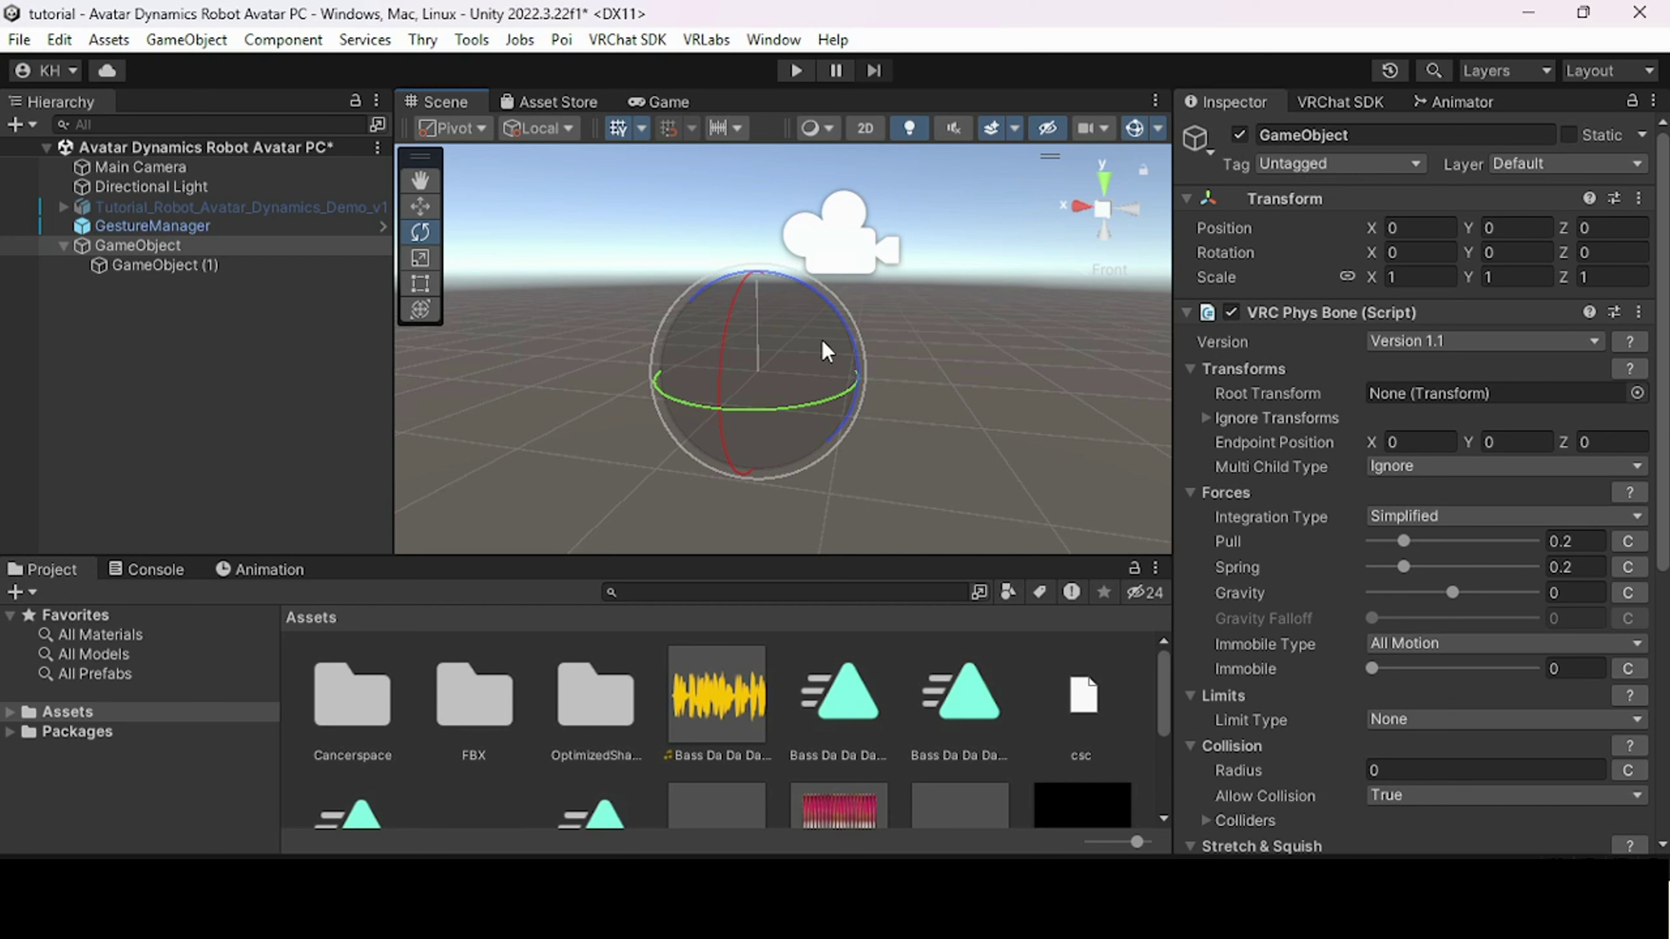
{"action": "left_click_drag", "start_coordinate": [1397, 568], "coordinate": [1245, 570]}
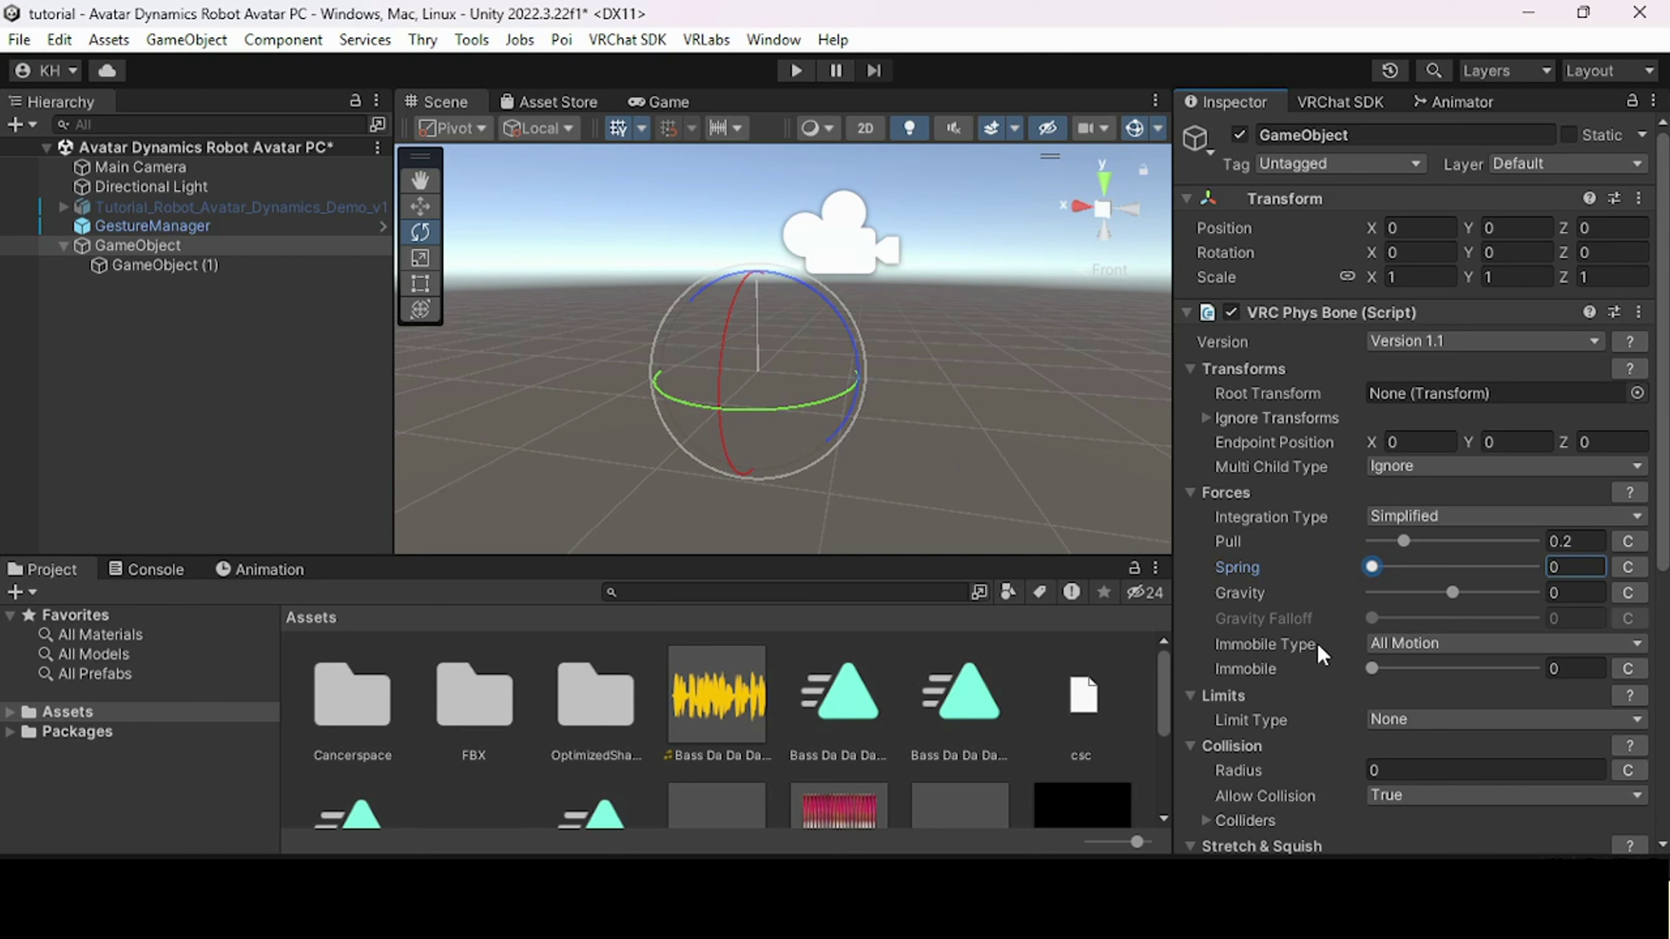
- Set the phys bone's Immobile Type to World (Experimental), trying Immobile at 1 and returning it to 0
{"action": "left_click", "coordinate": [1403, 646]}
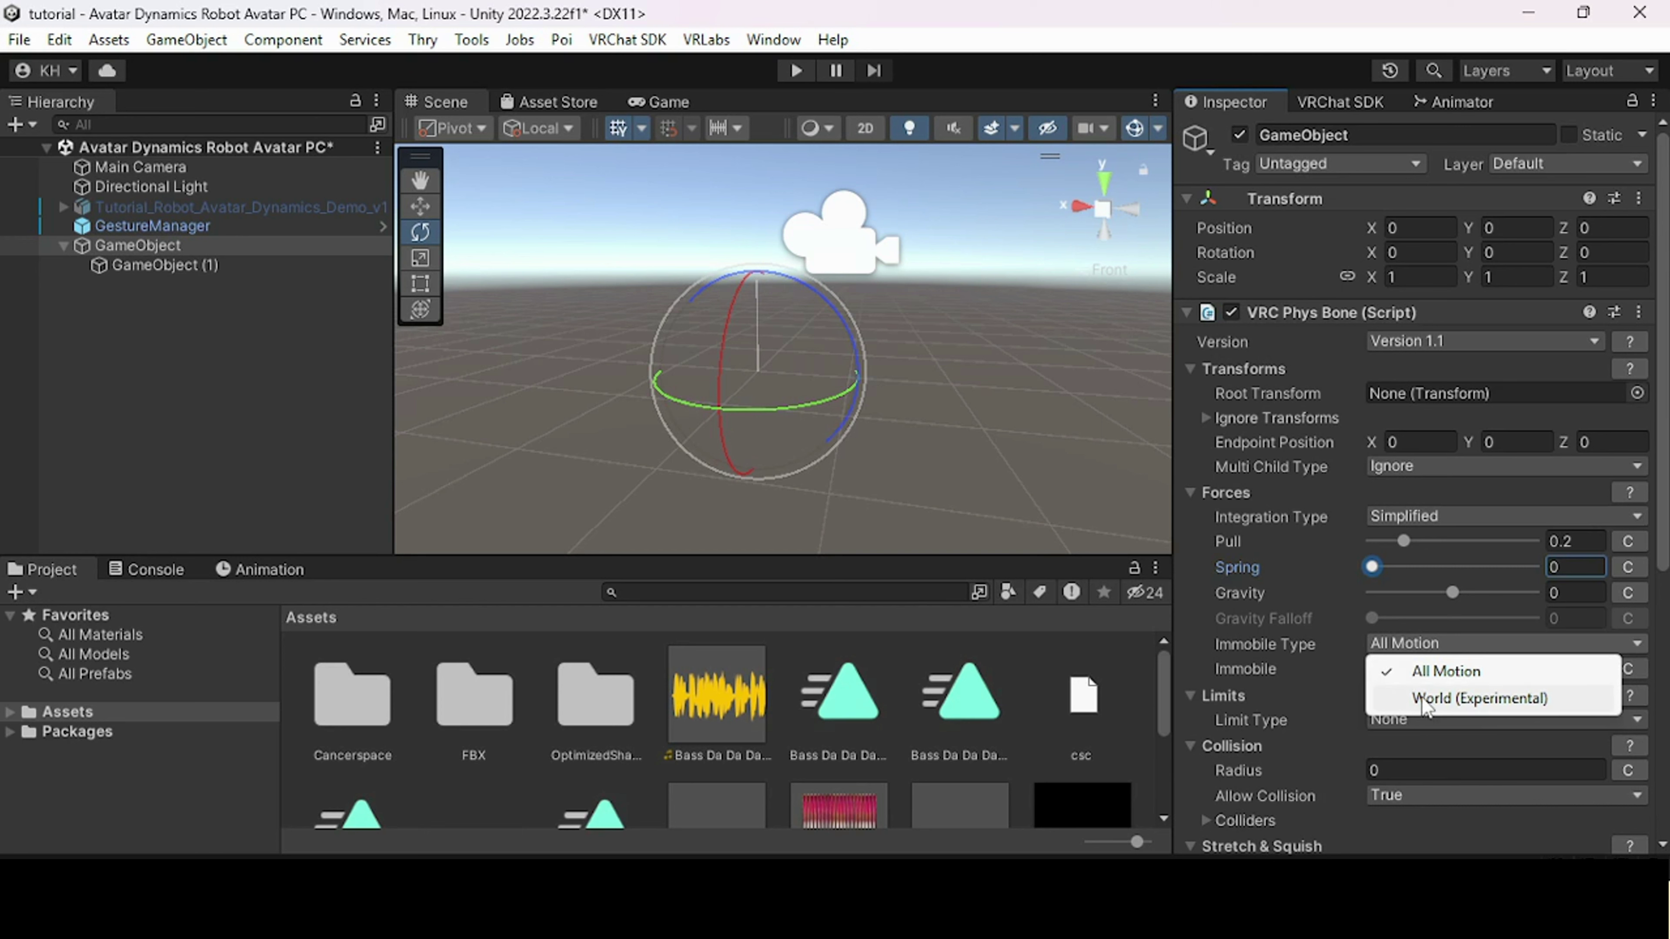
{"action": "left_click", "coordinate": [1446, 698]}
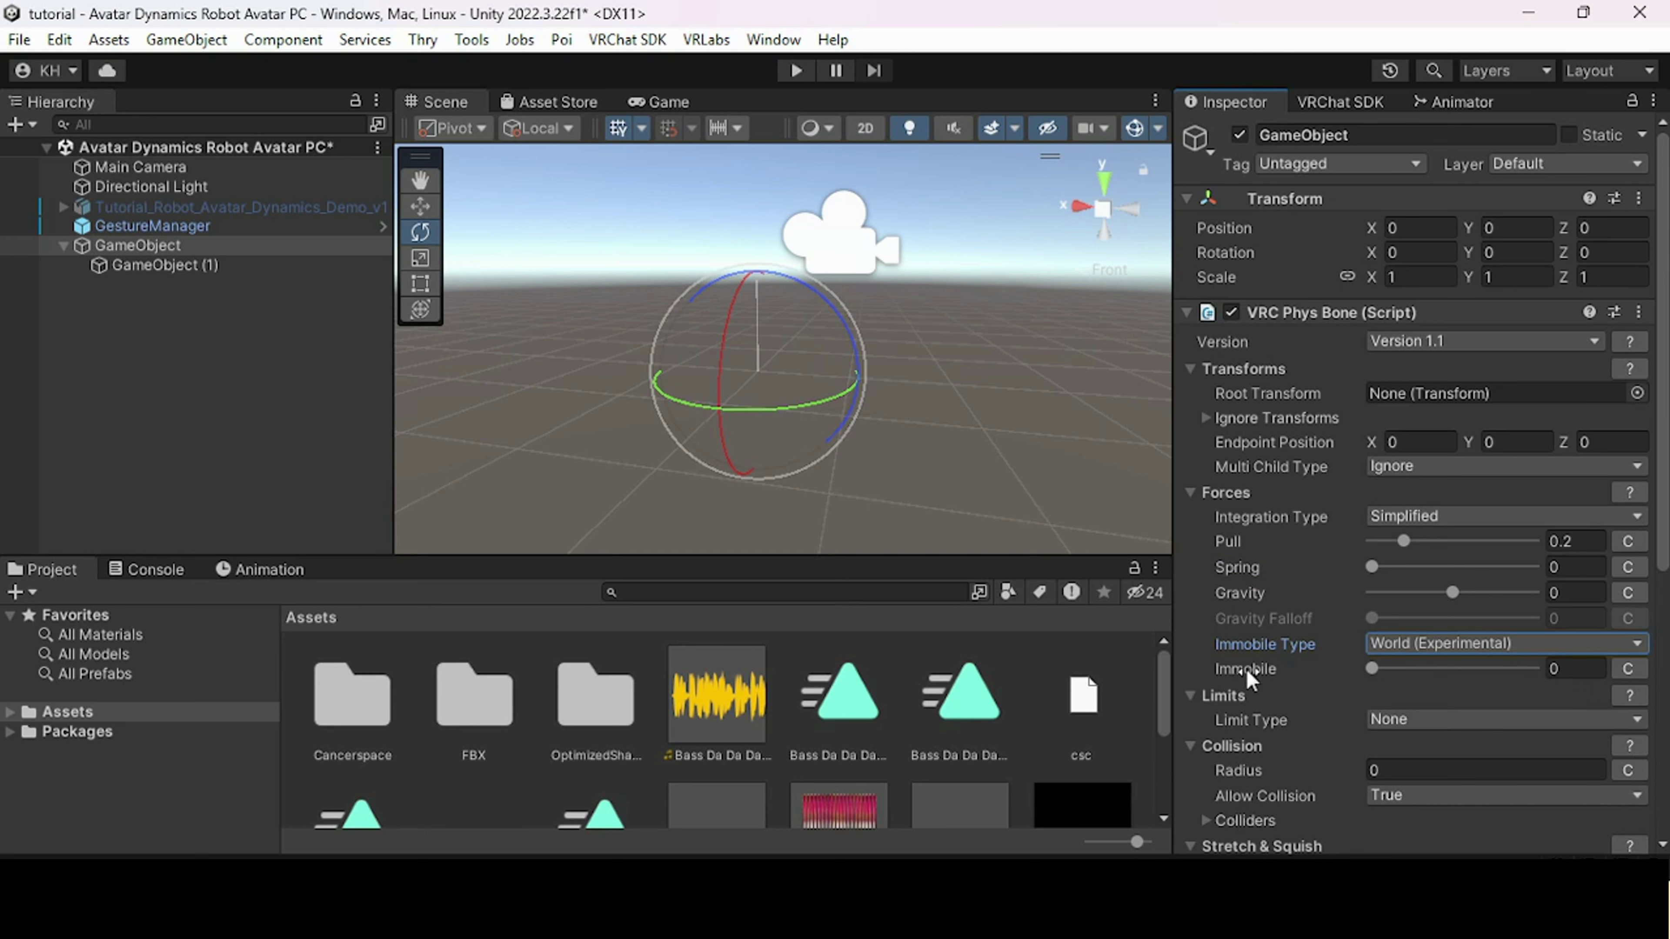
{"action": "mouse_move", "coordinate": [1247, 676]}
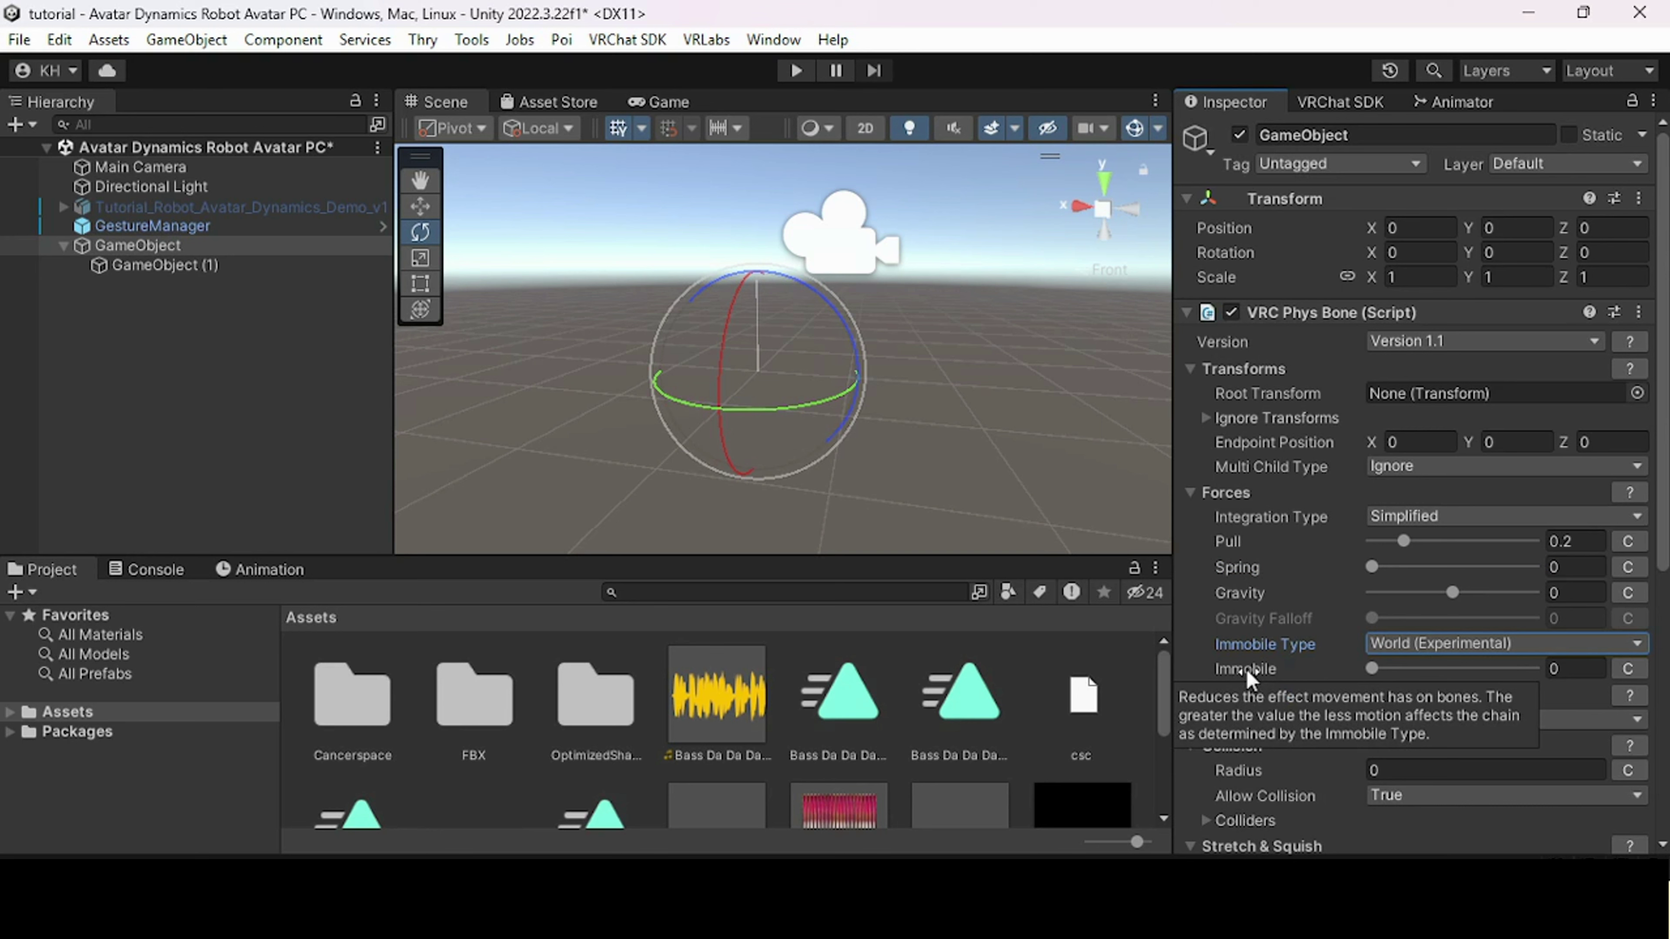
{"action": "left_click_drag", "start_coordinate": [1371, 668], "coordinate": [1557, 668]}
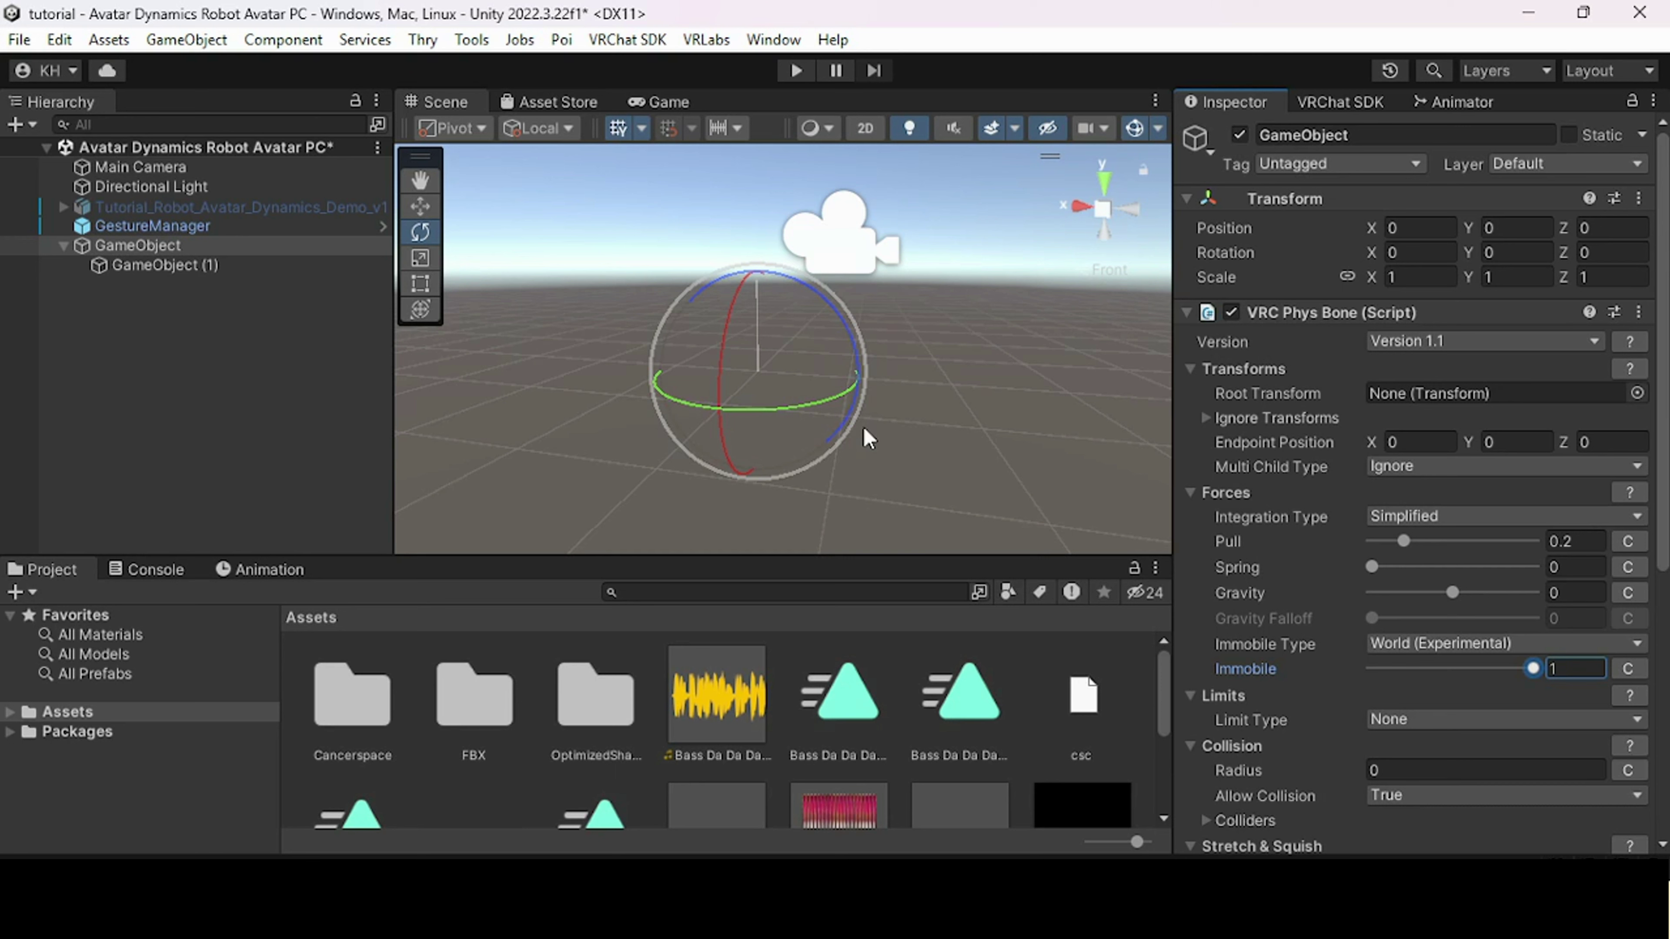
{"action": "left_click_drag", "start_coordinate": [1532, 668], "coordinate": [1292, 667]}
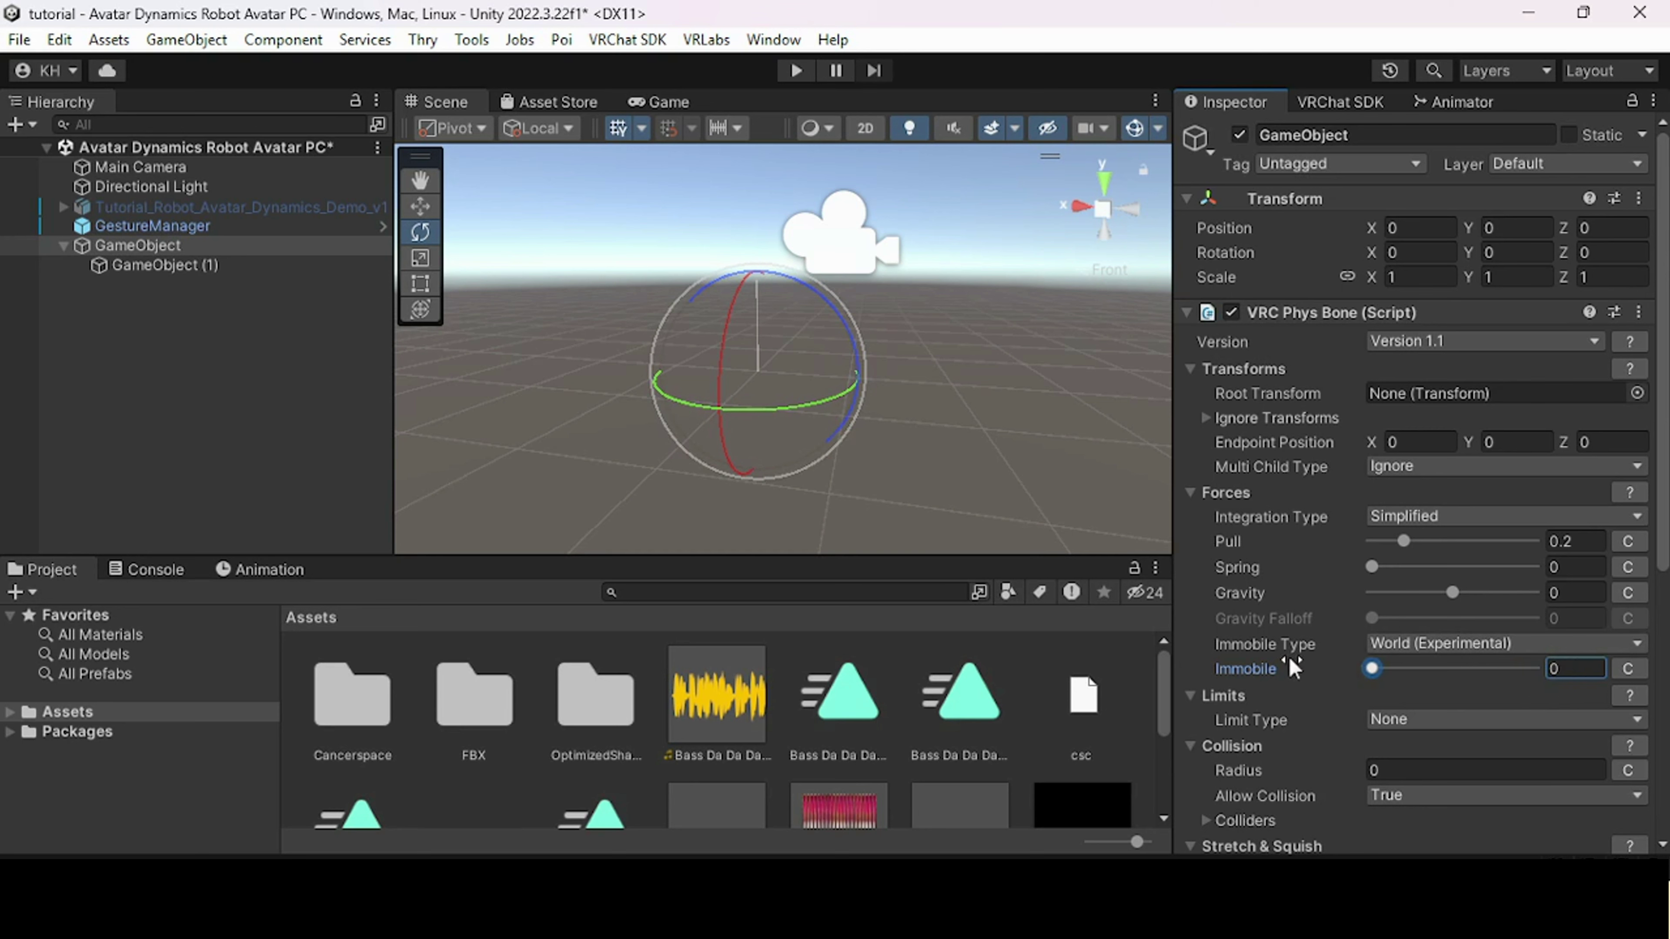
- Set the phys bone's Limit Type to Polar and inspect the limit shape in the scene
{"action": "scroll", "coordinate": [1393, 639], "scroll_direction": "down", "scroll_amount": 3}
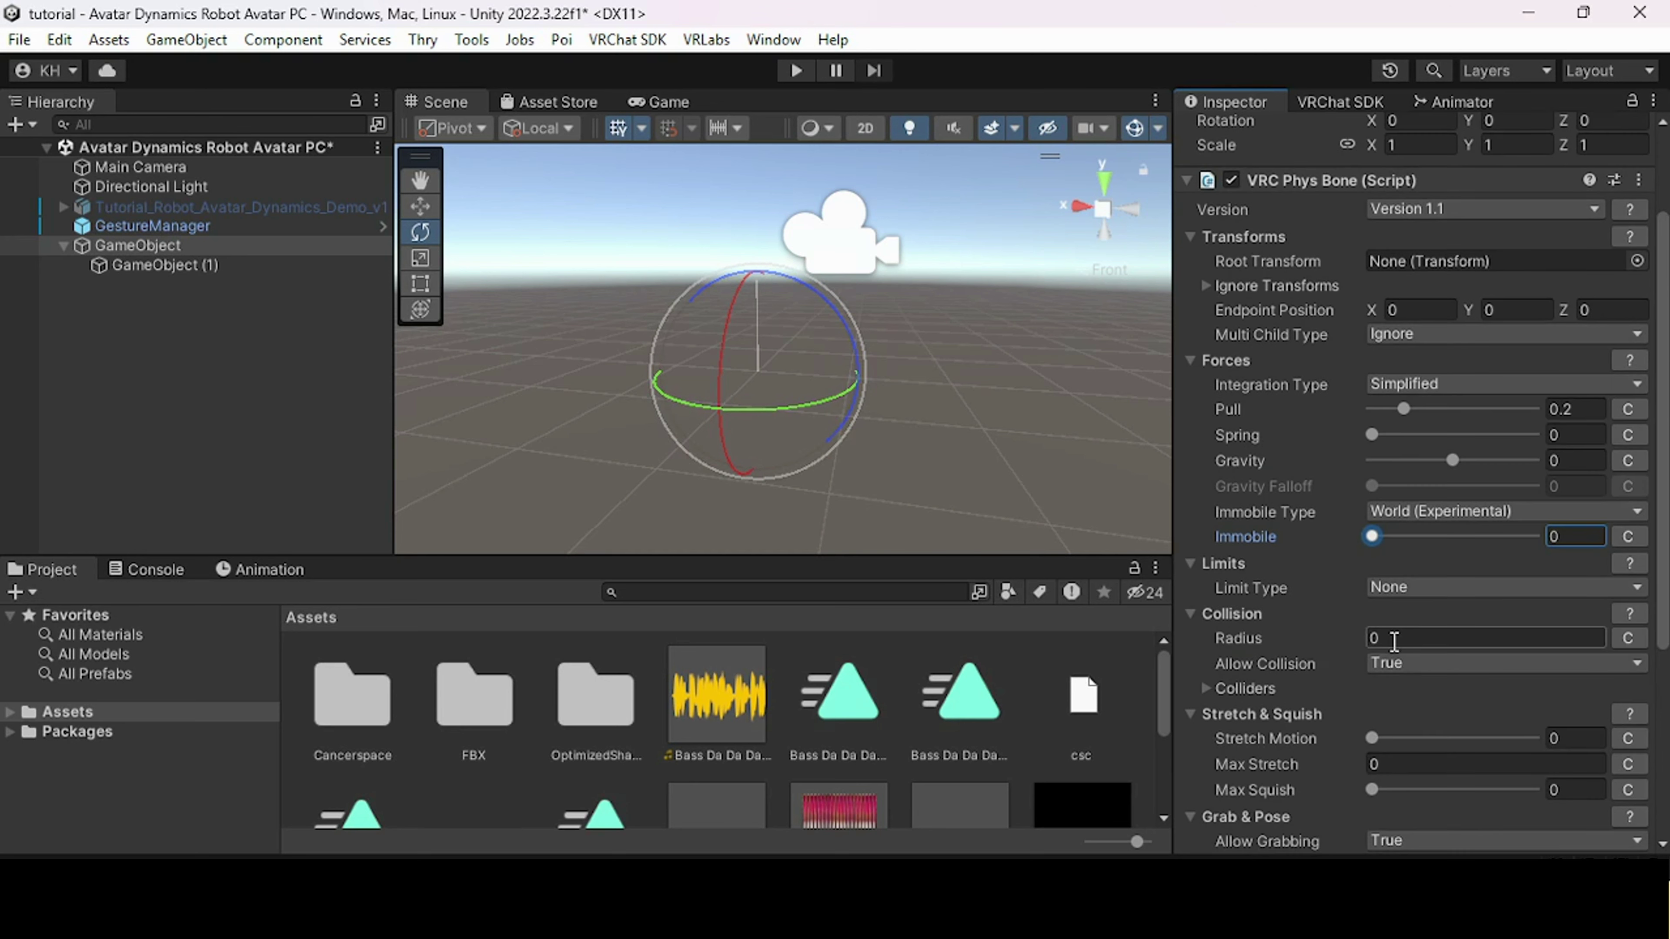
{"action": "scroll", "coordinate": [1284, 597], "scroll_direction": "down", "scroll_amount": 2}
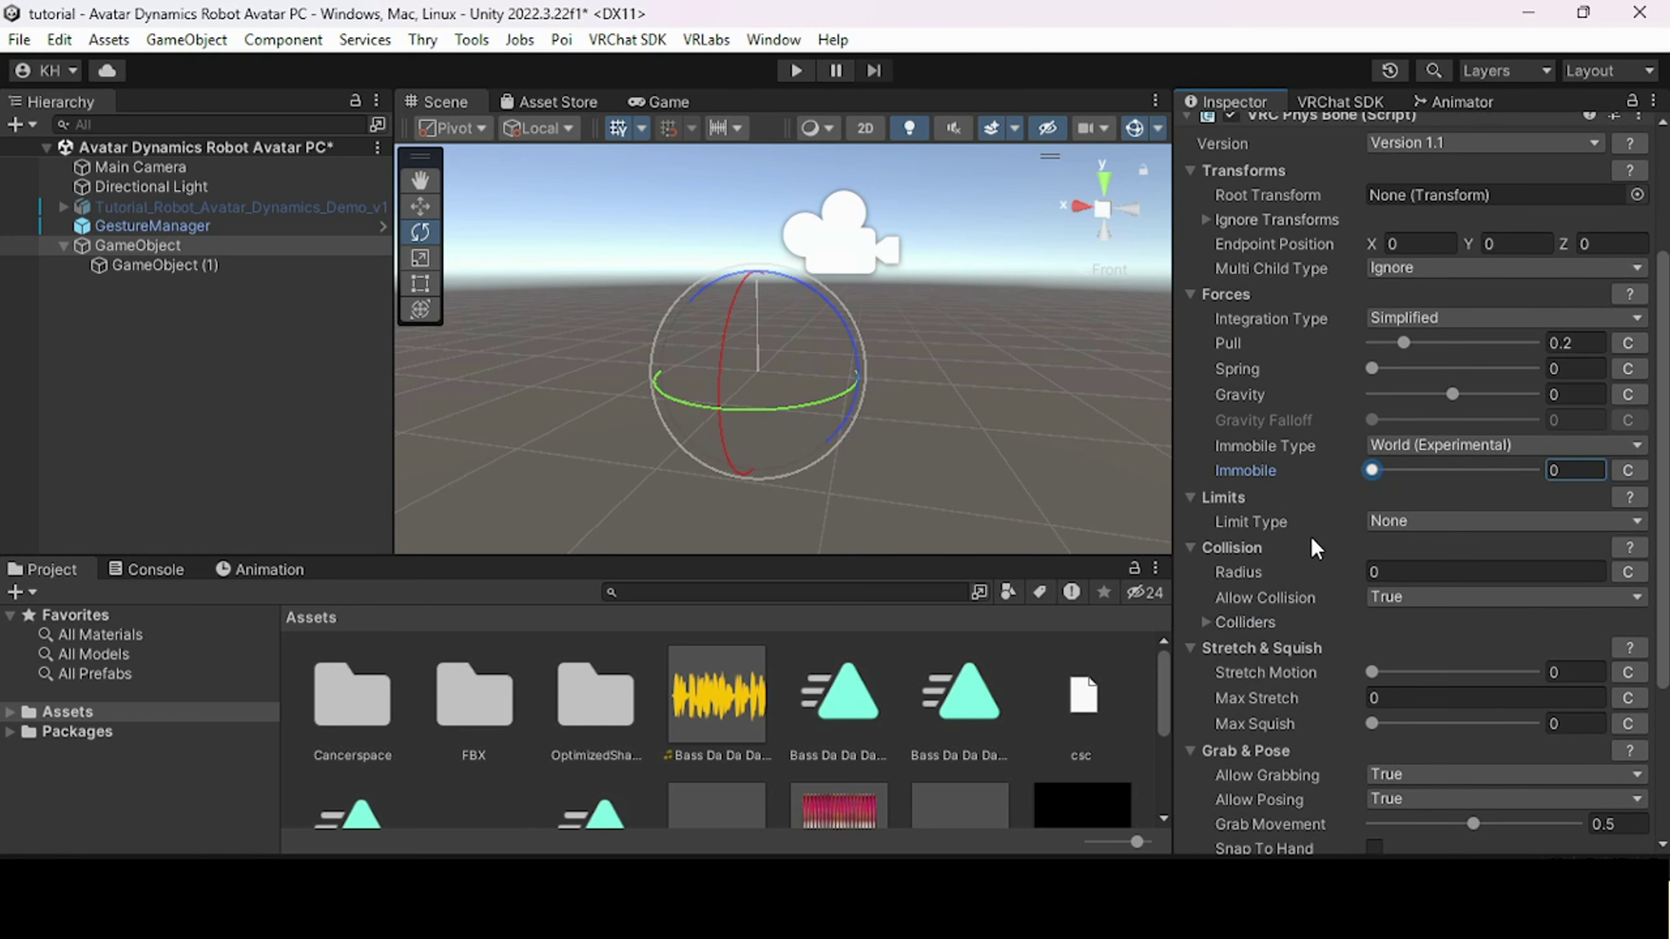
{"action": "left_click", "coordinate": [1378, 520]}
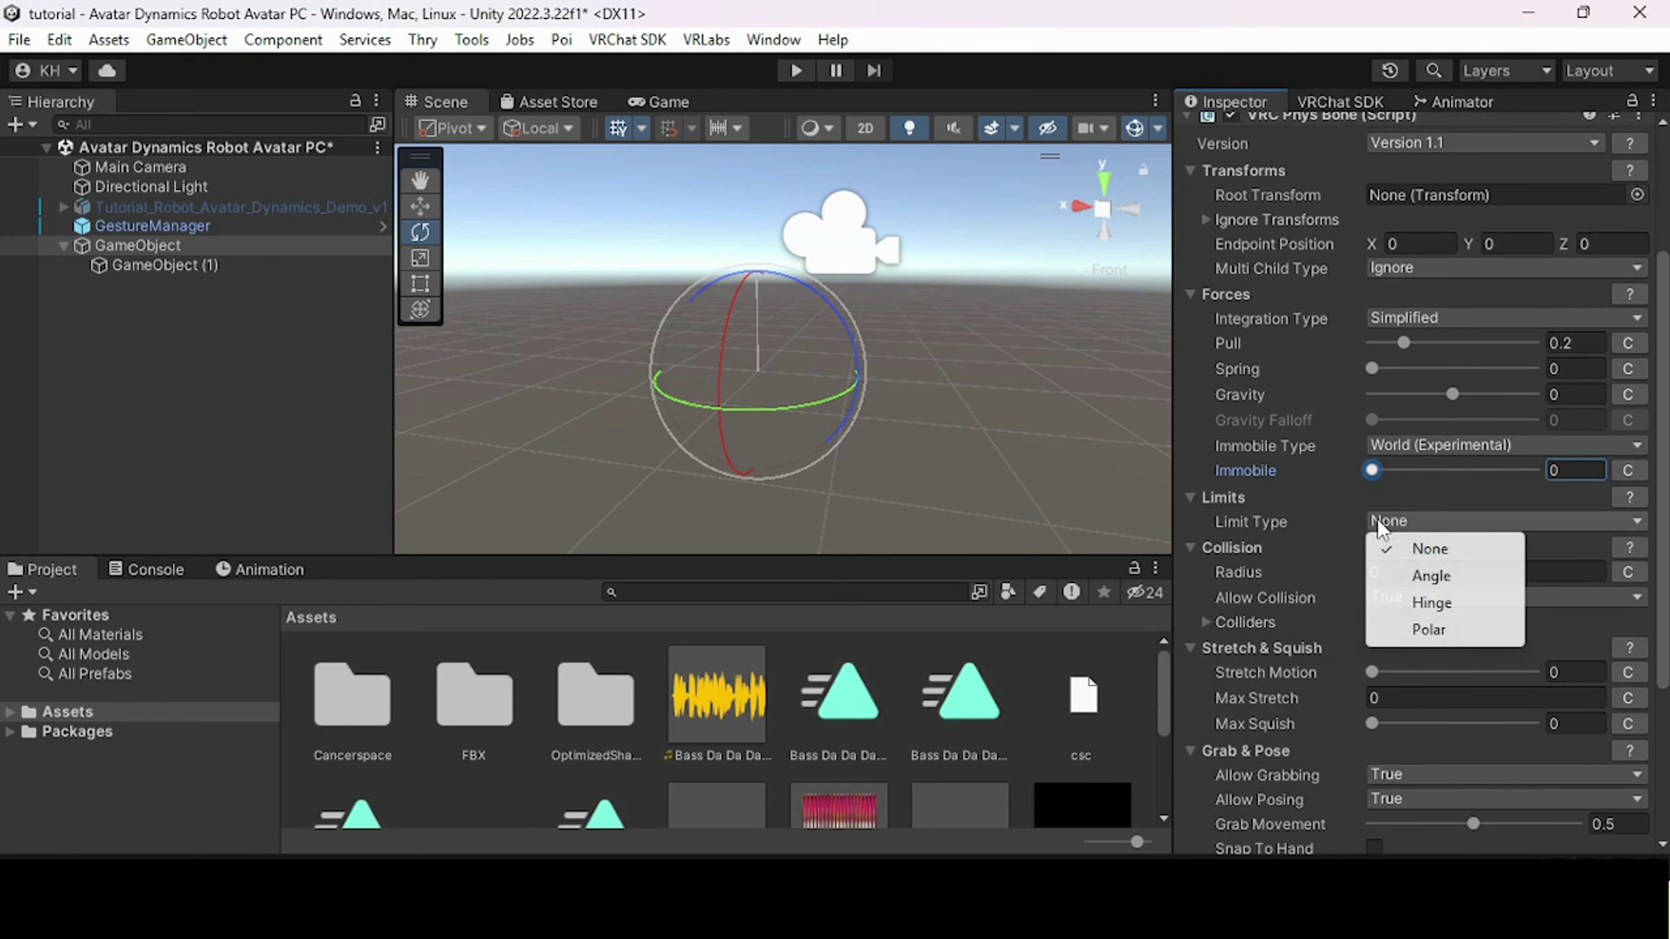
{"action": "left_click", "coordinate": [1437, 630]}
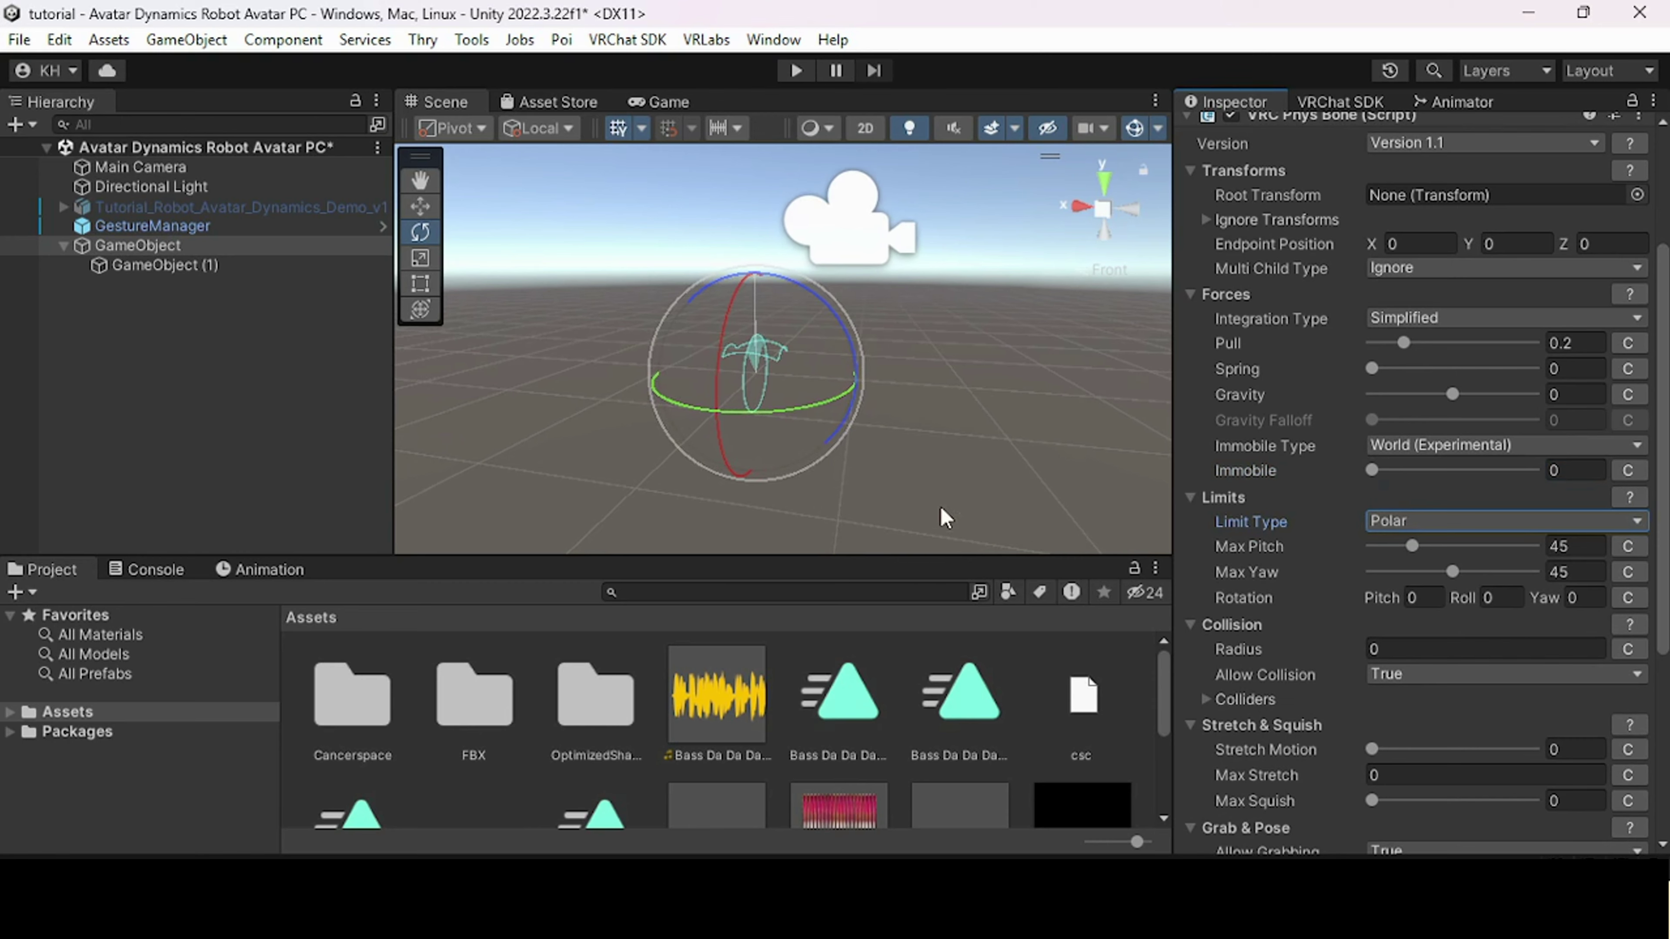
{"action": "right_click_drag", "start_coordinate": [929, 434], "coordinate": [940, 500]}
- Try Hinge as the phys bone's Limit Type and switch it back to Polar
{"action": "left_click", "coordinate": [1378, 520]}
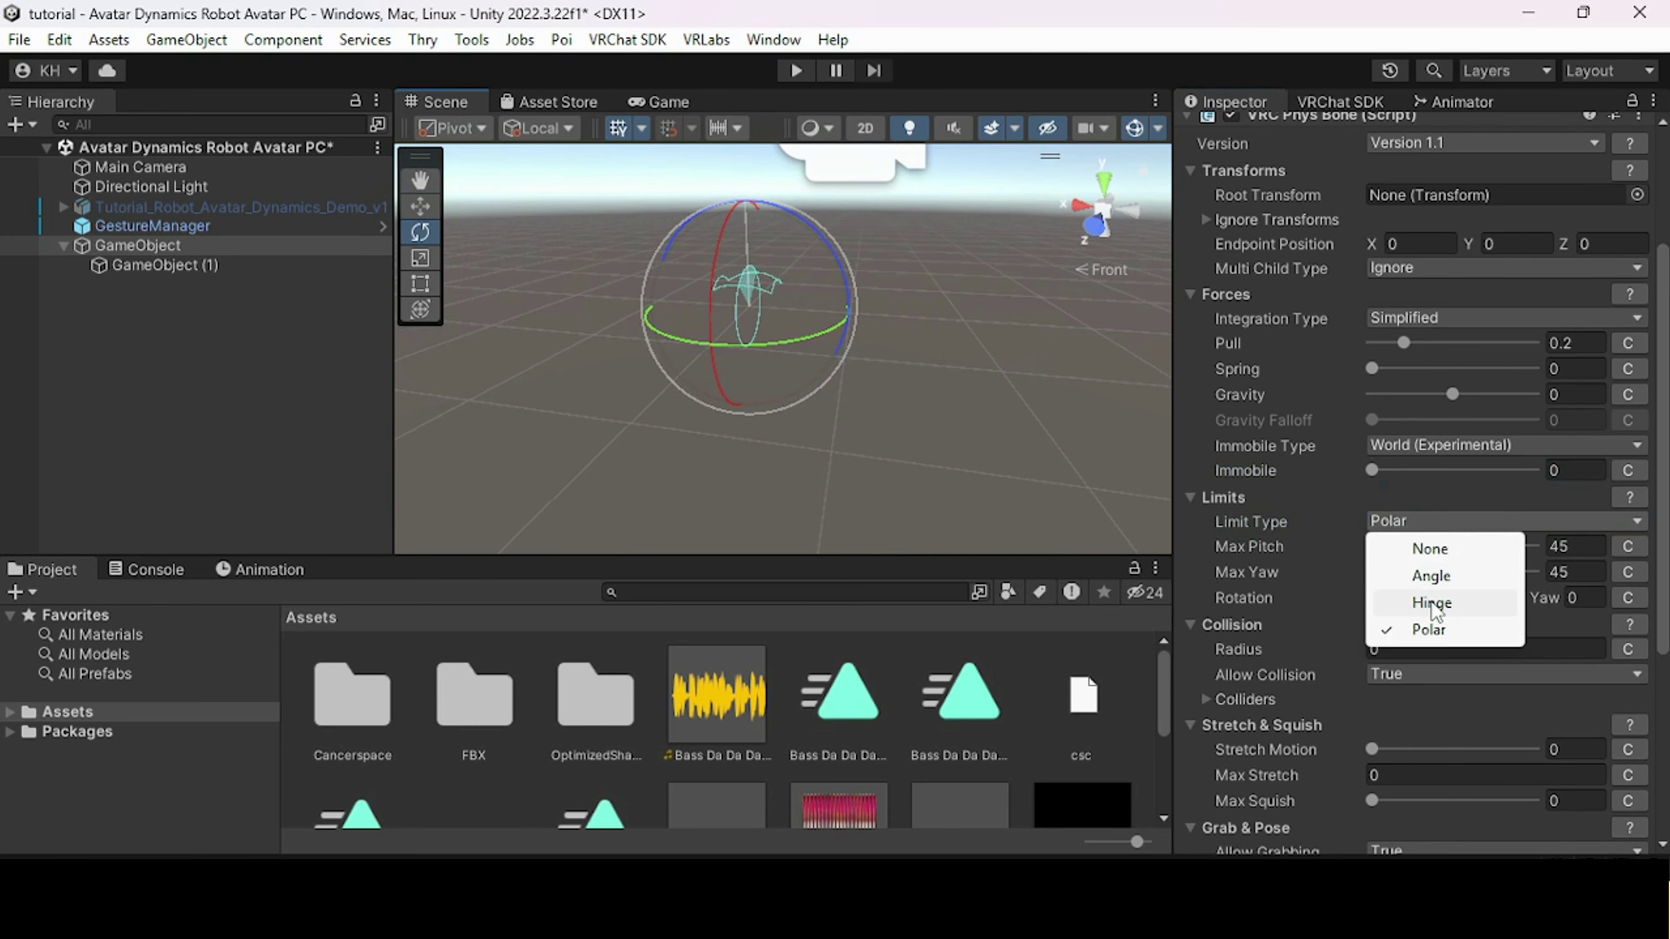
{"action": "left_click", "coordinate": [1414, 602]}
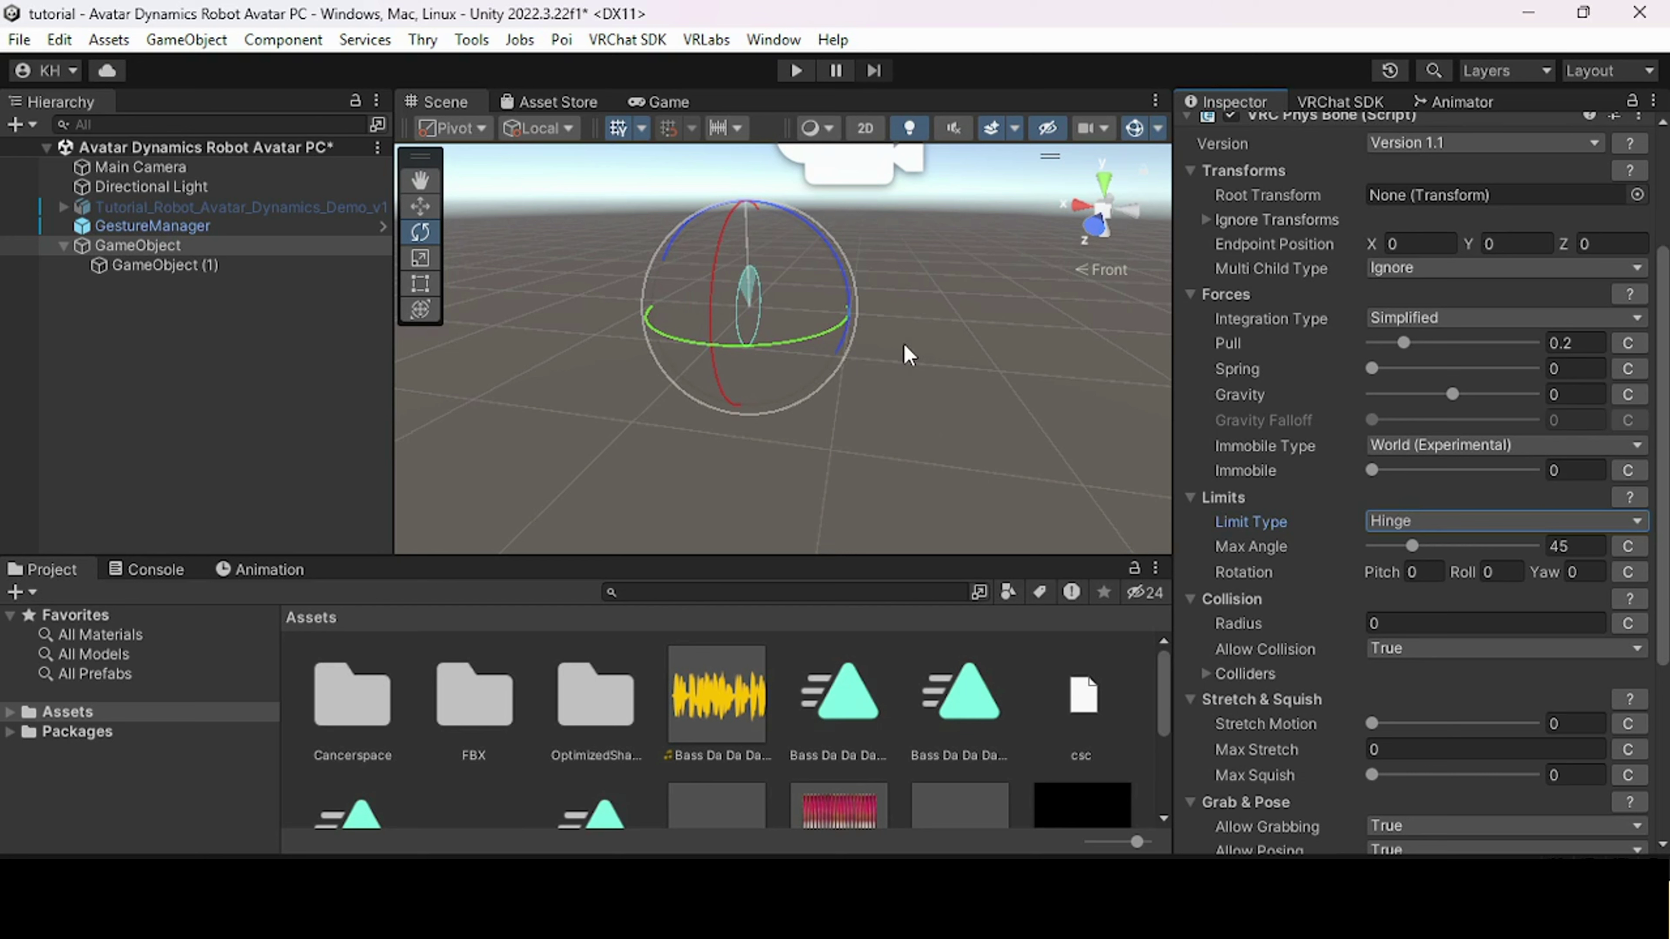
{"action": "left_click", "coordinate": [1378, 520]}
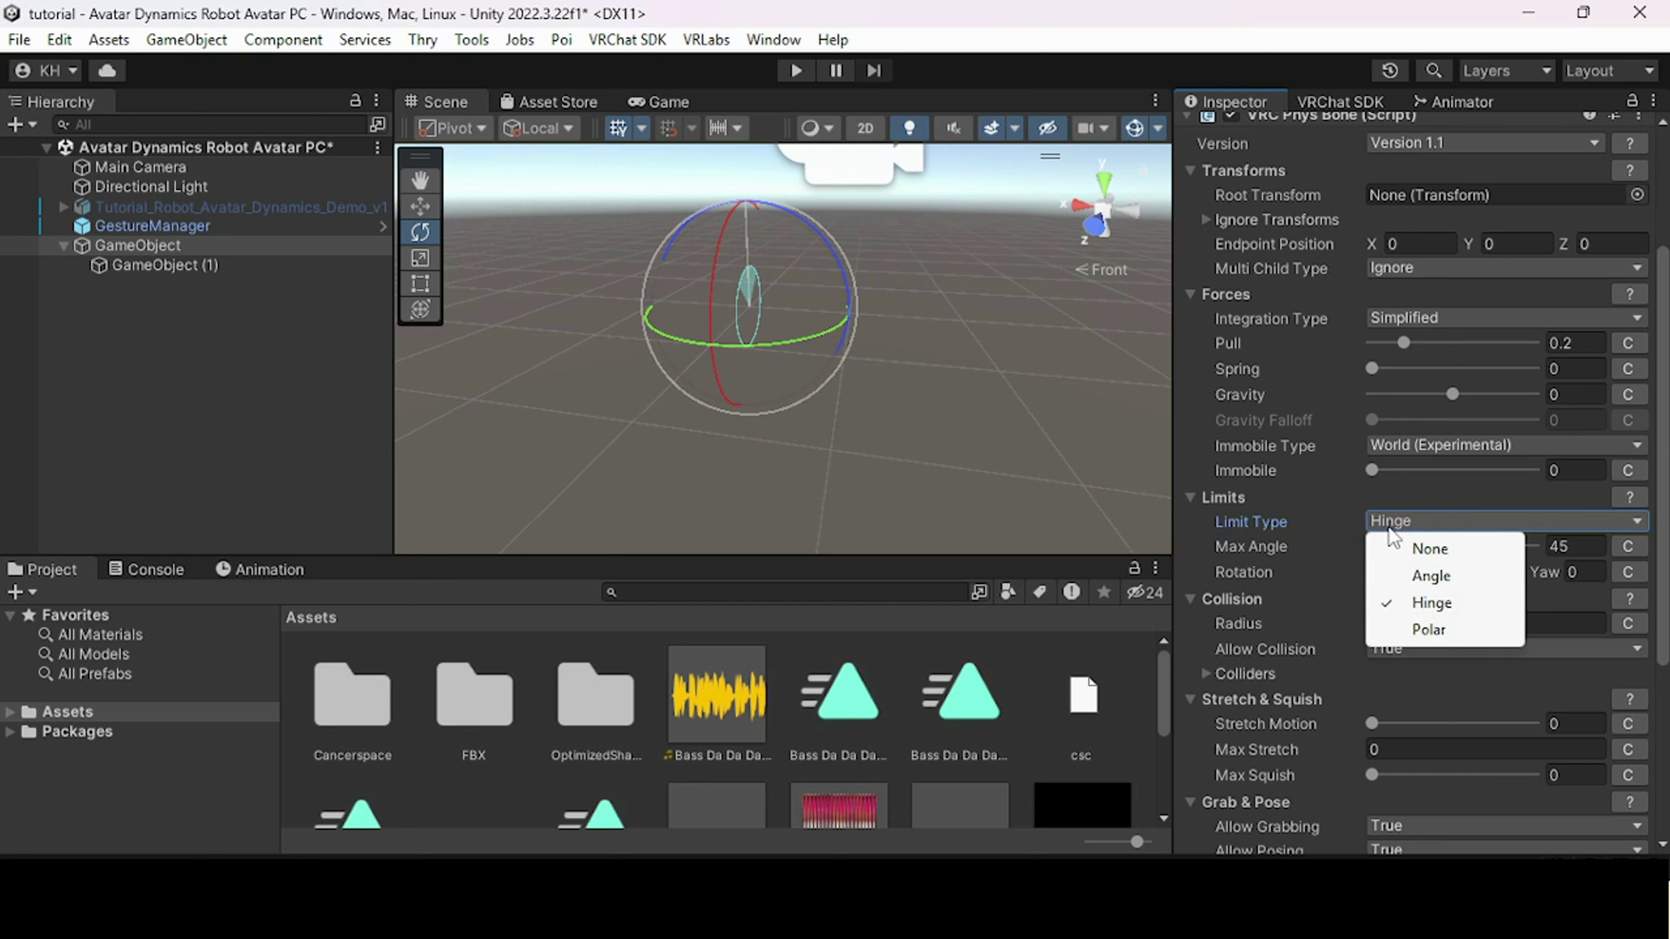
{"action": "left_click", "coordinate": [1433, 628]}
- Using a straight Left view of the bone, set the polar limit's Rotation Pitch to about -44
{"action": "left_click", "coordinate": [1129, 212]}
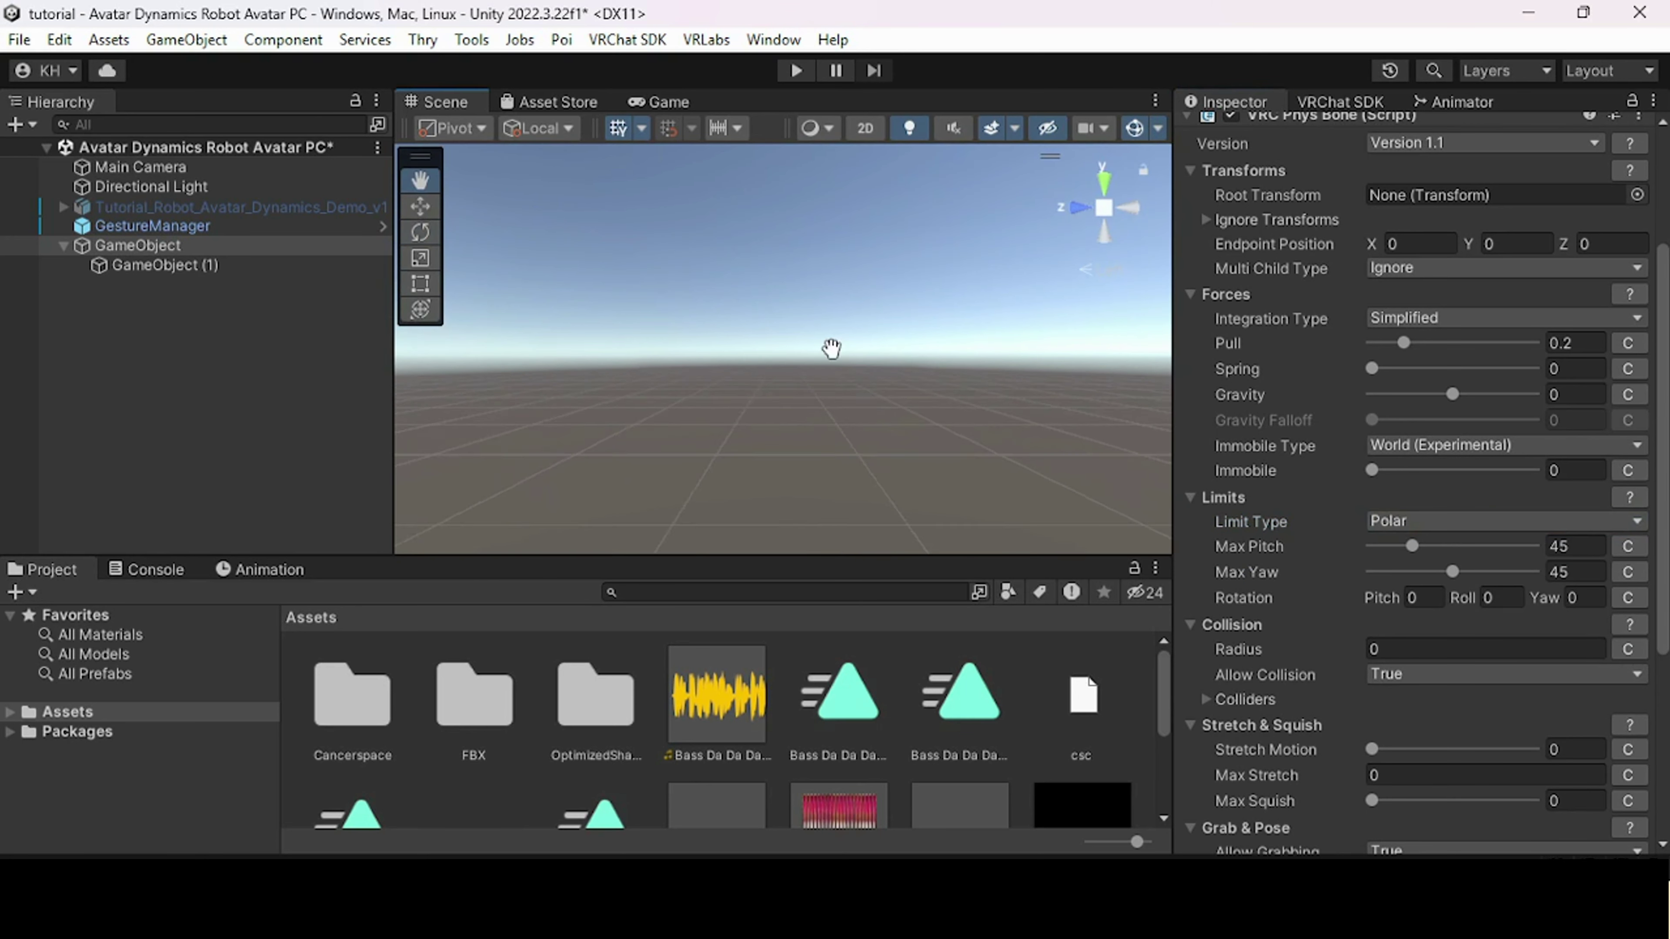
{"action": "middle_click_drag", "start_coordinate": [958, 418], "coordinate": [700, 350]}
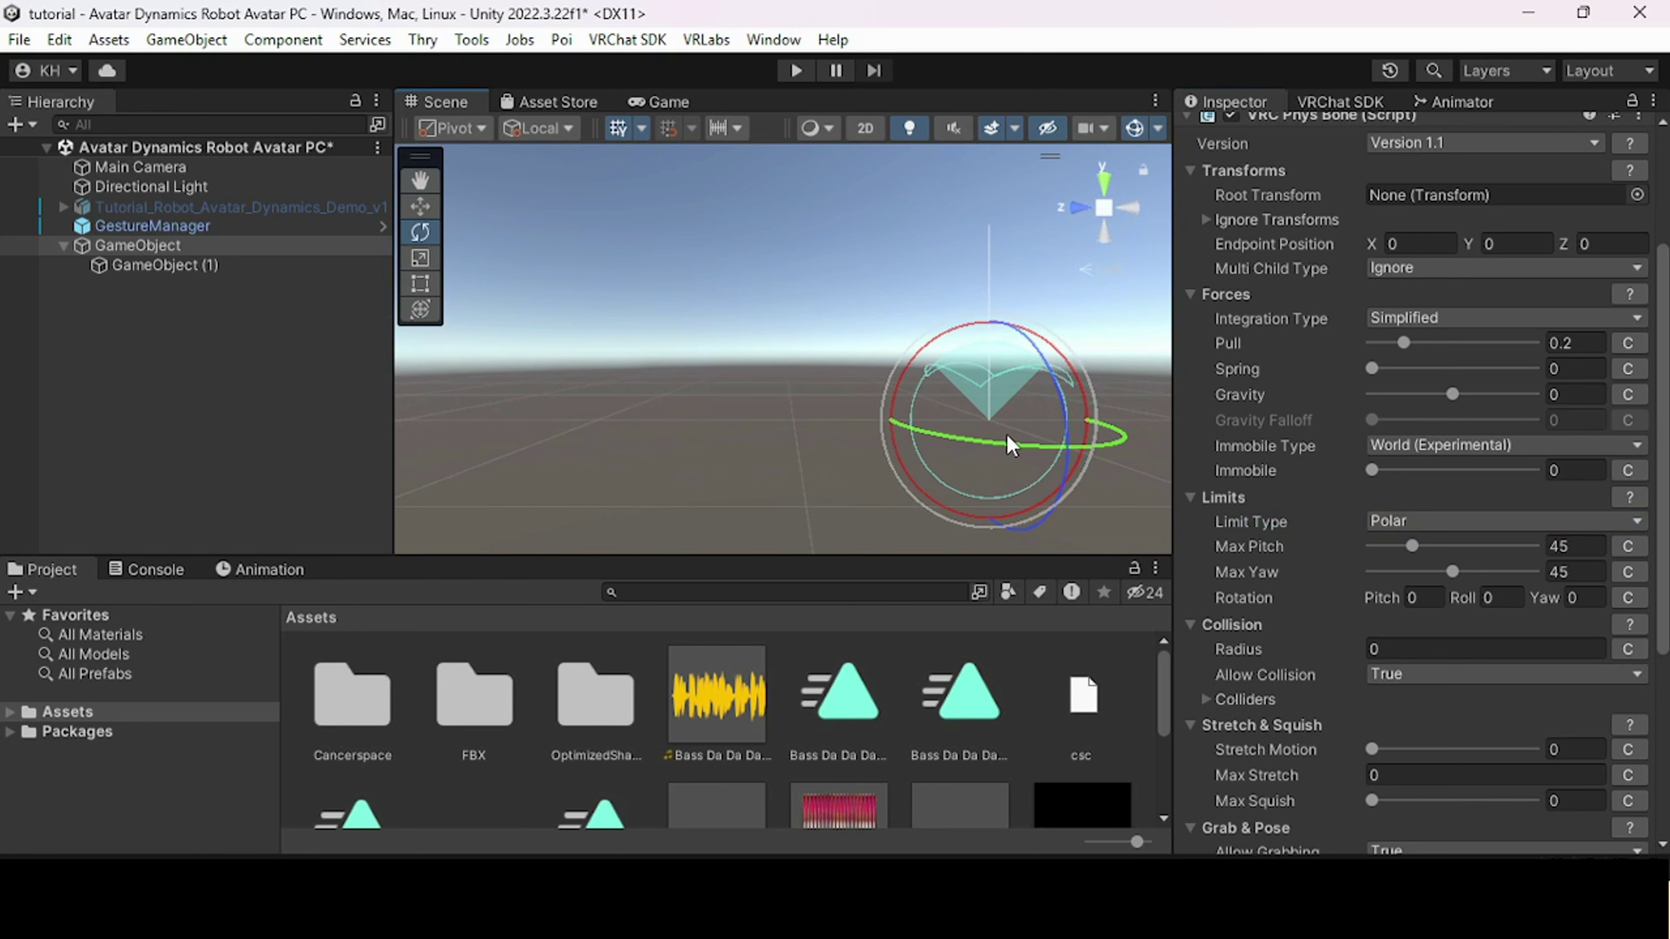
{"action": "left_click", "coordinate": [1106, 209]}
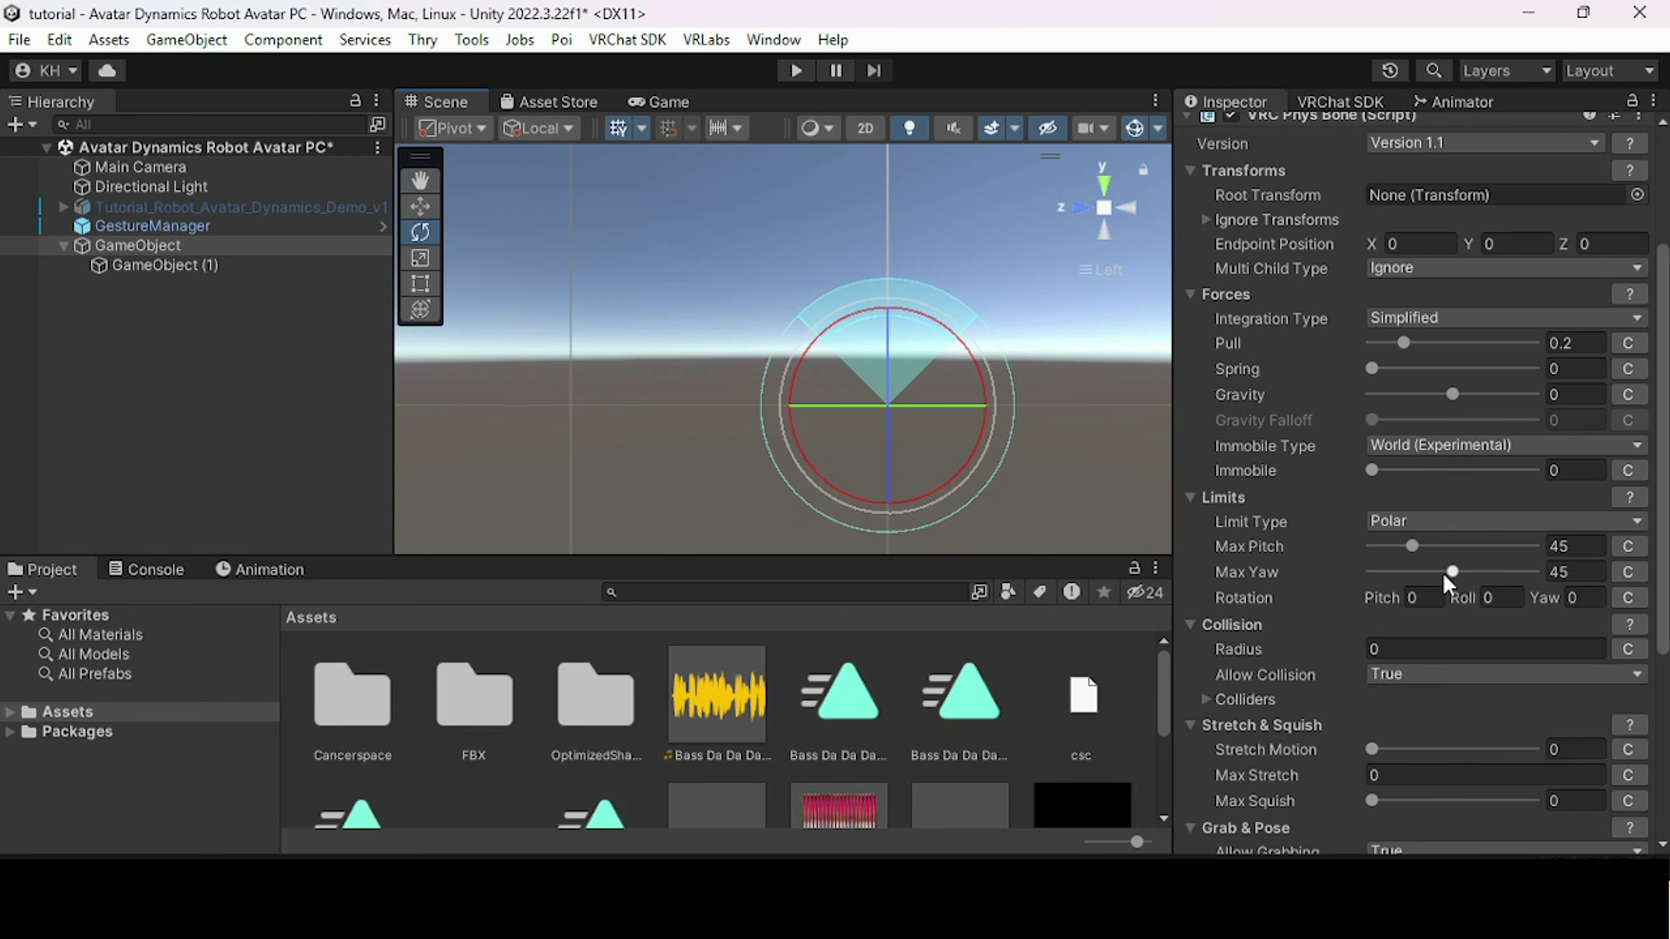
{"action": "left_click_drag", "start_coordinate": [1463, 597], "coordinate": [1392, 596]}
{"action": "type", "text": "0"}
{"action": "key", "text": "Tab"}
{"action": "left_click_drag", "start_coordinate": [1378, 606], "coordinate": [1213, 494]}
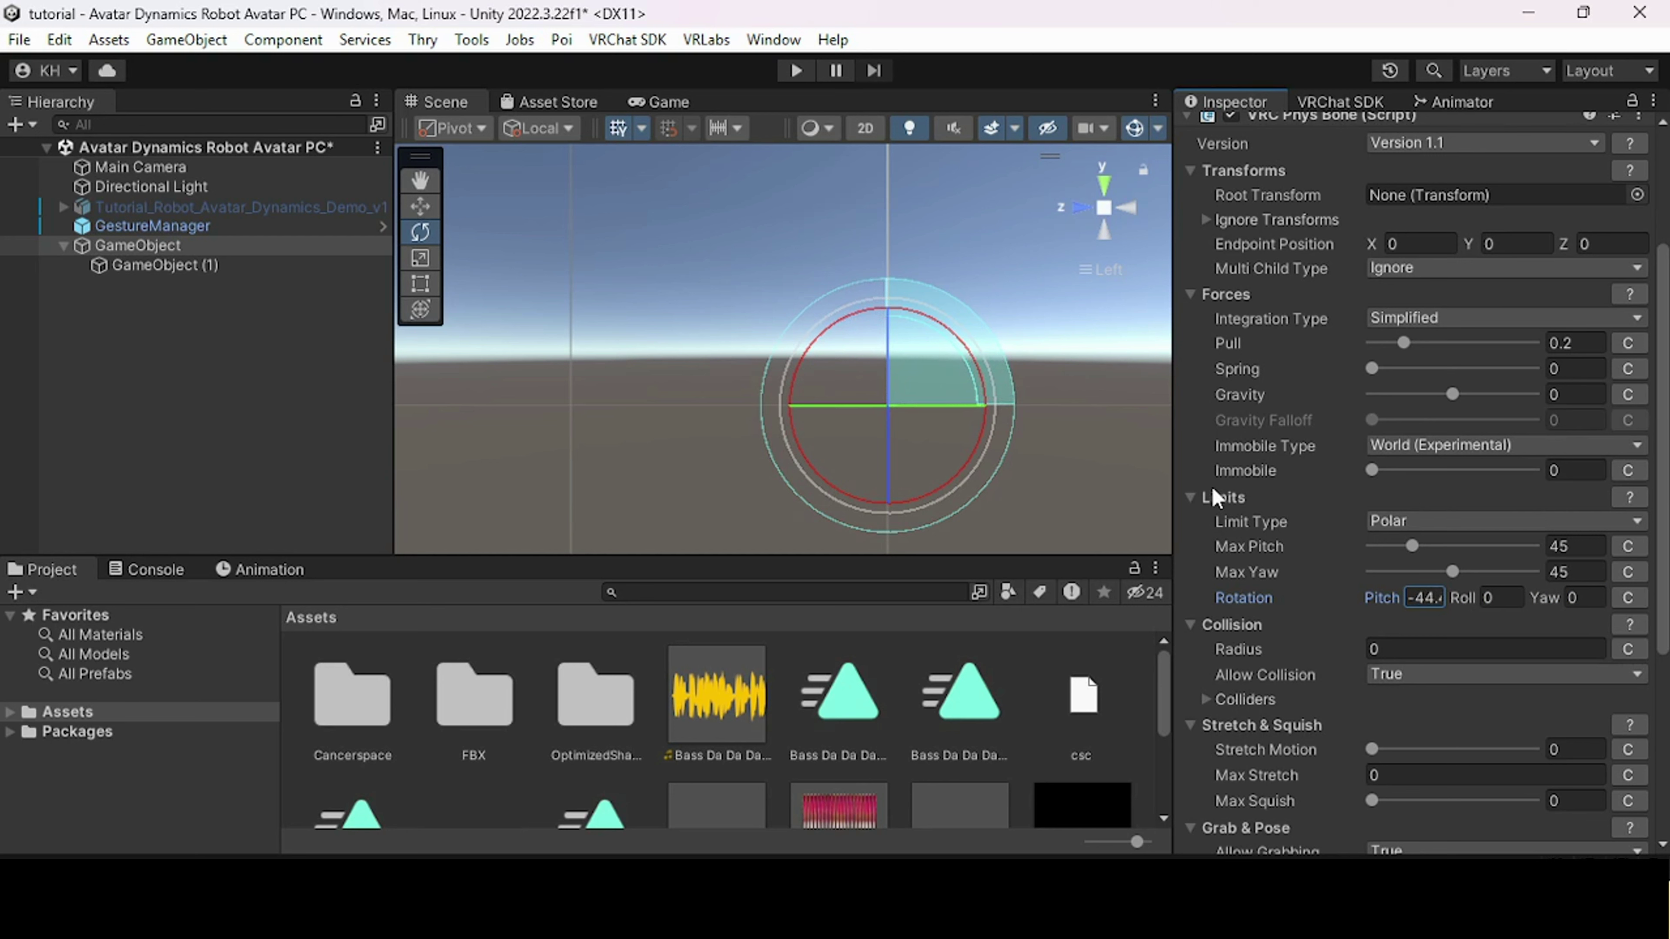
- Narrow the polar limit by setting Max Yaw to 4, checking its shape from the Back and Left views
{"action": "left_click", "coordinate": [1128, 209]}
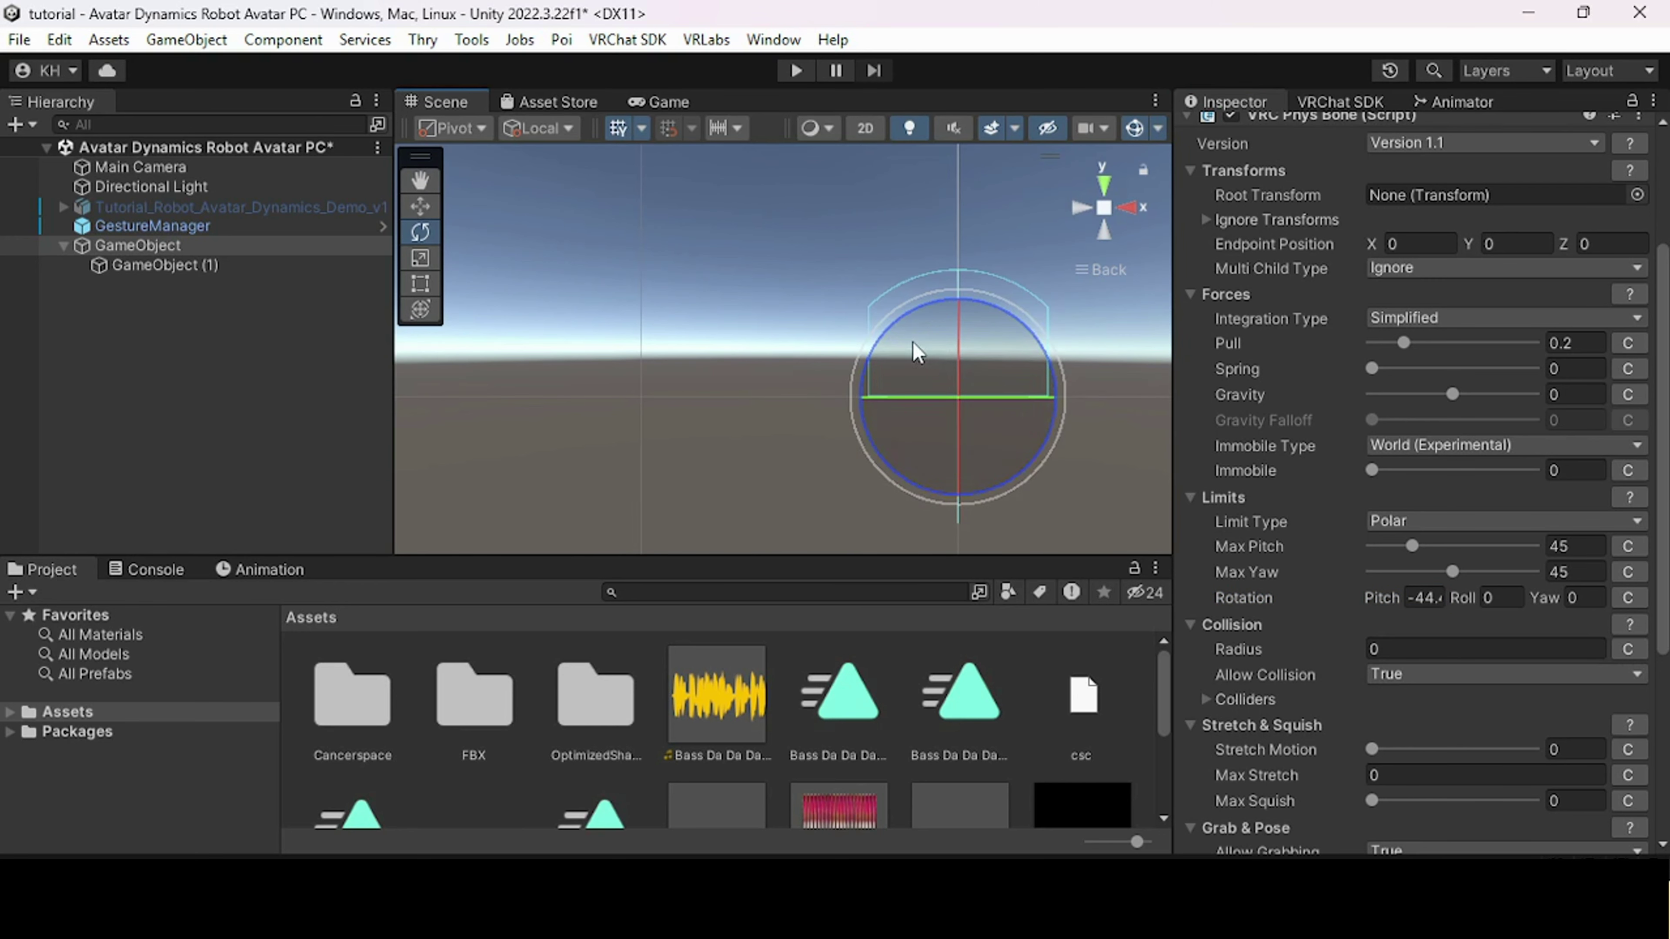
{"action": "left_click_drag", "start_coordinate": [1452, 572], "coordinate": [1379, 569]}
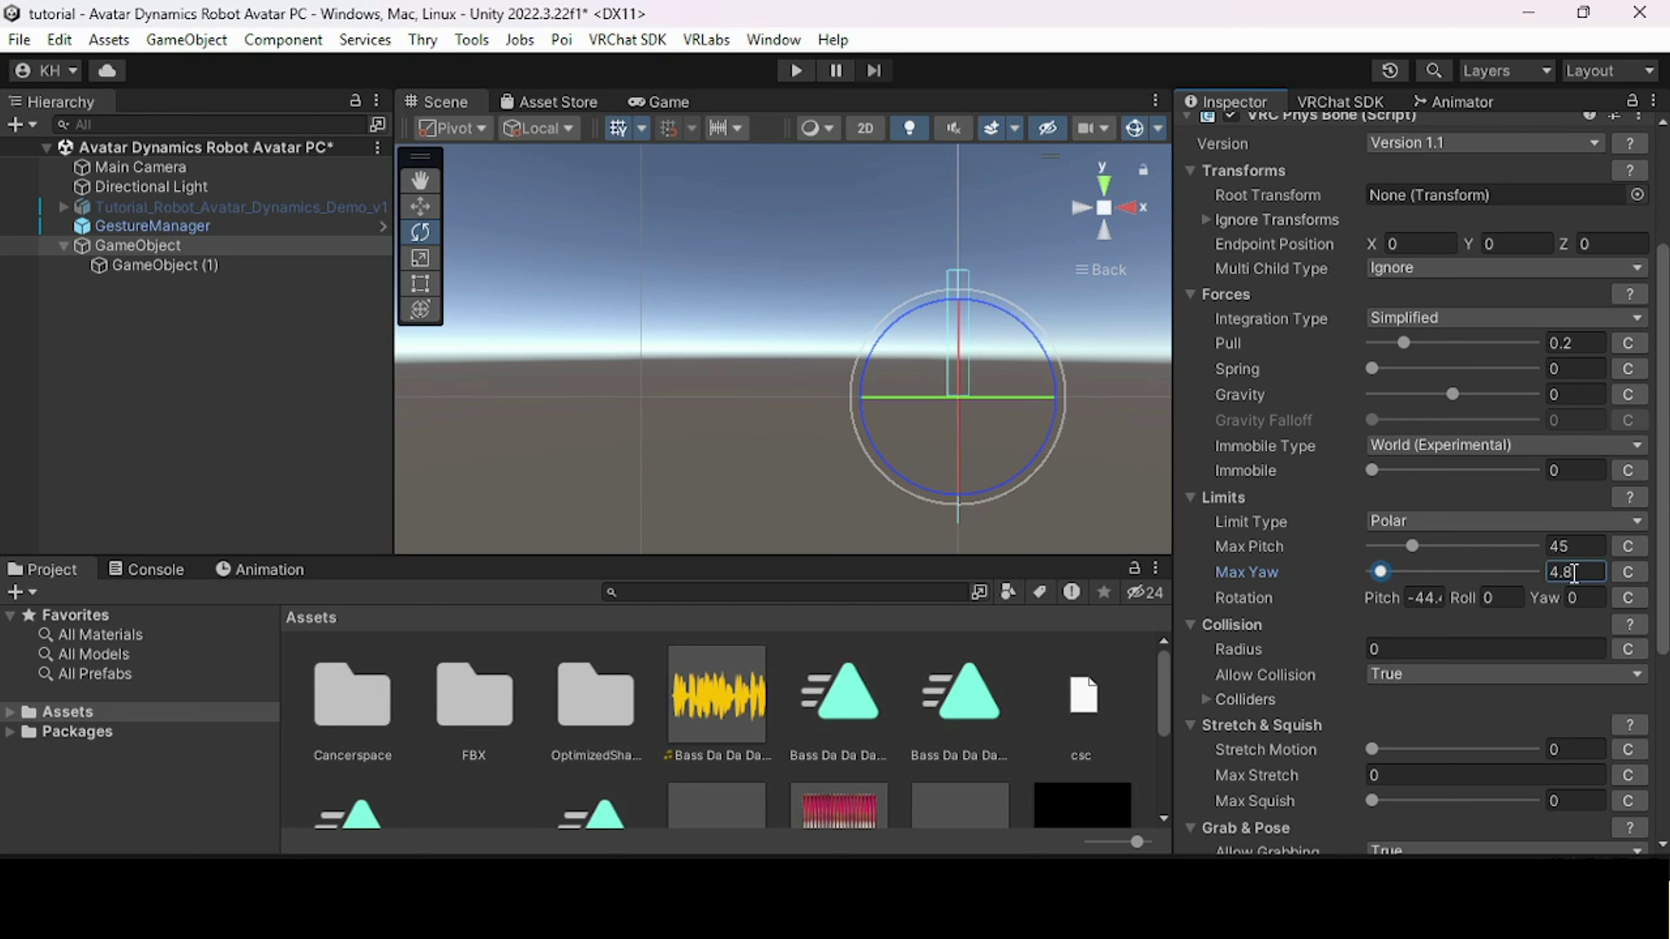
{"action": "left_click", "coordinate": [1576, 572]}
{"action": "type", "text": "4.0"}
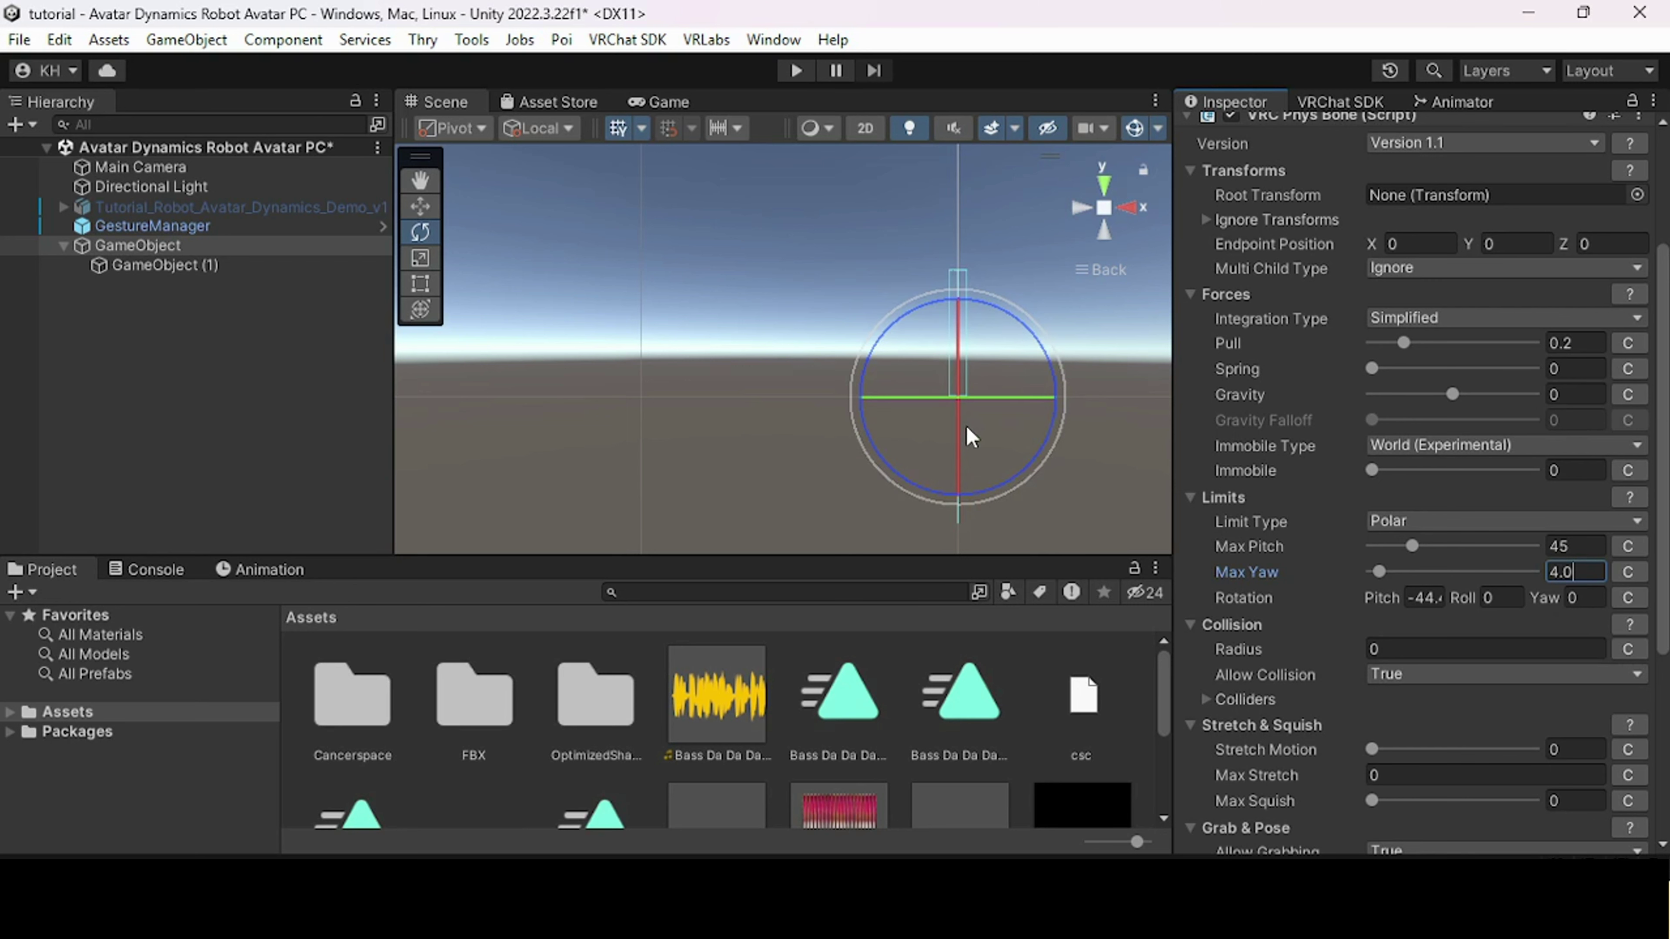
{"action": "left_click", "coordinate": [1078, 208]}
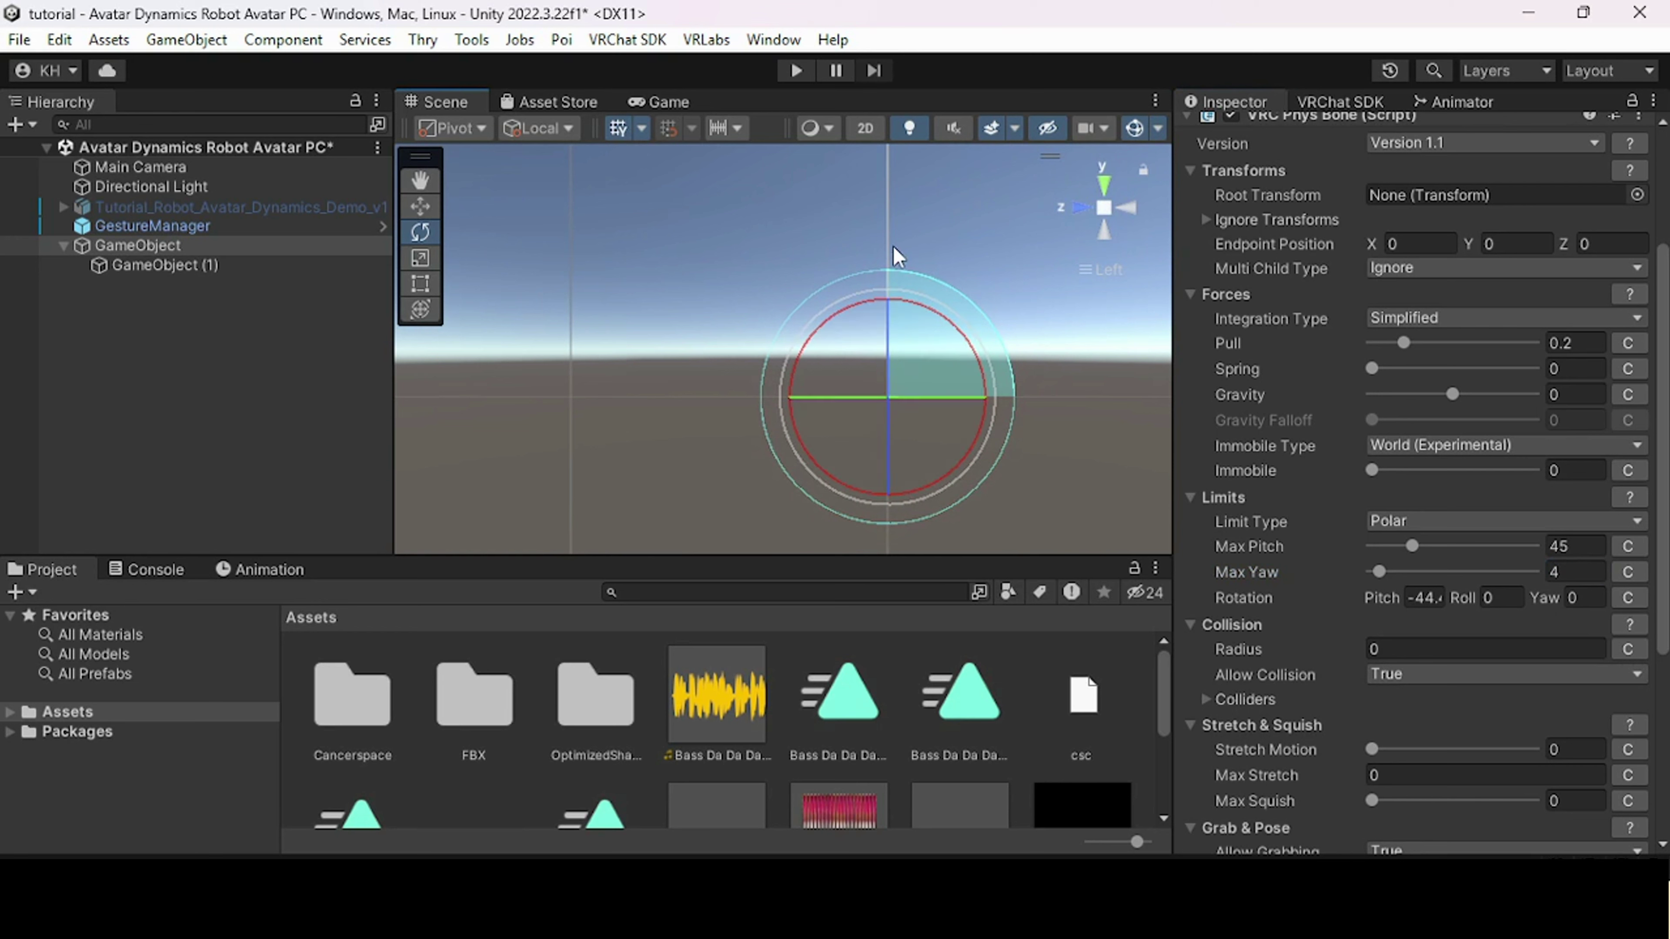
{"action": "middle_click_drag", "start_coordinate": [889, 205], "coordinate": [854, 237]}
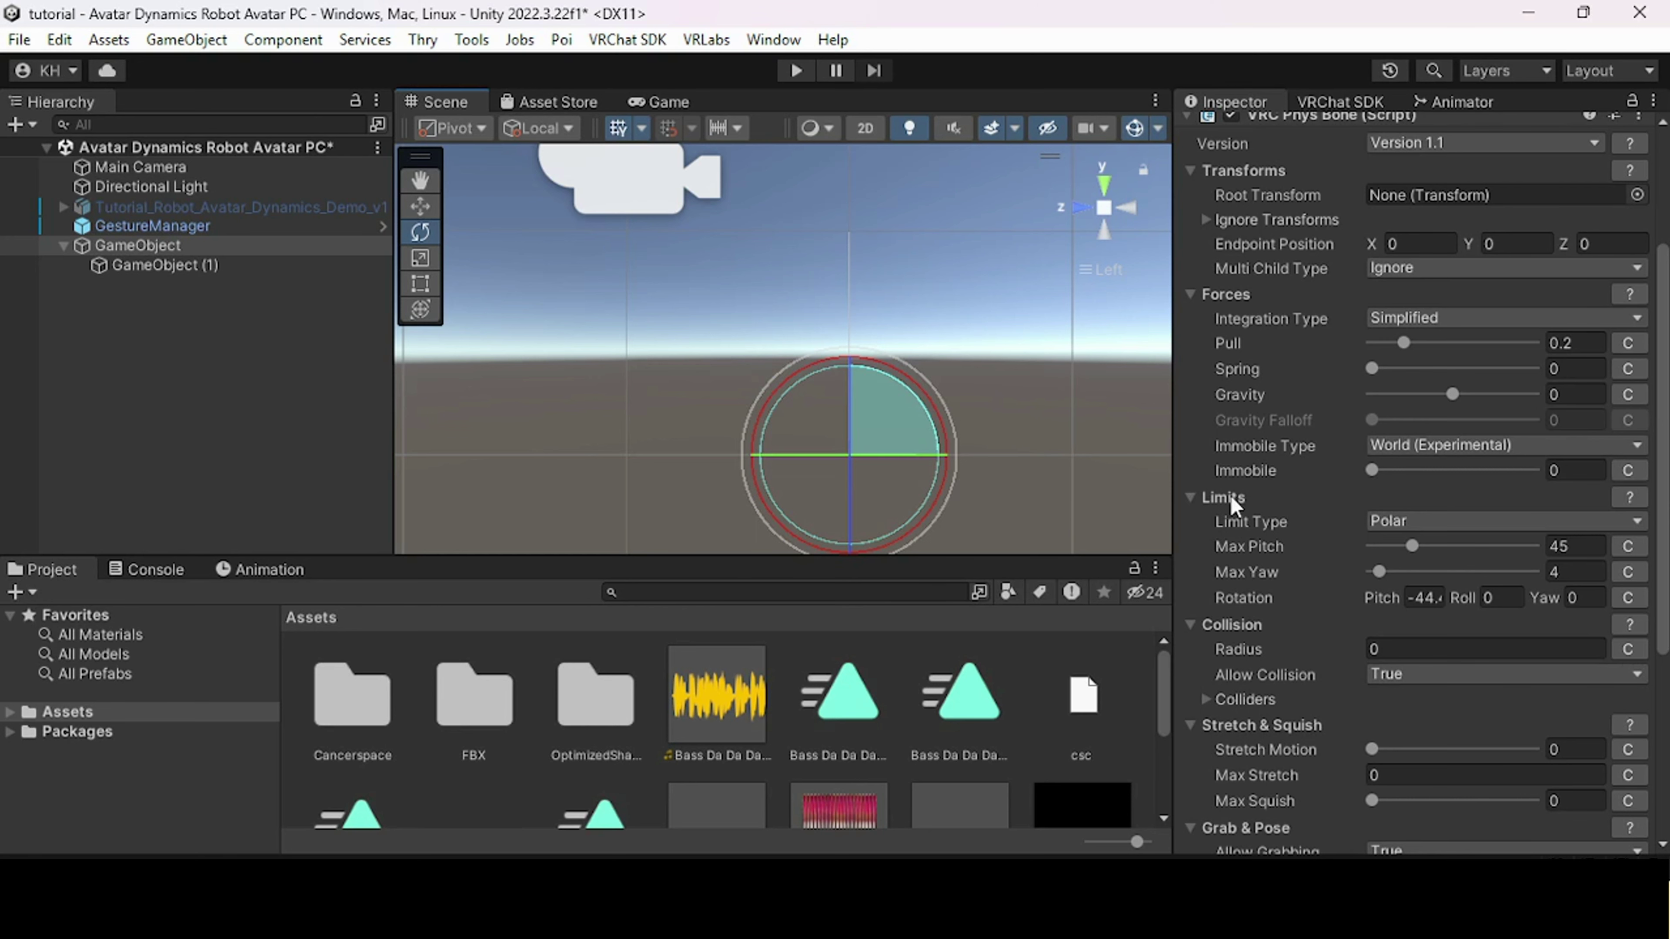
- Enter Puch as the parameter name in the phys bone's Options
{"action": "scroll", "coordinate": [1263, 532], "scroll_direction": "down", "scroll_amount": 2}
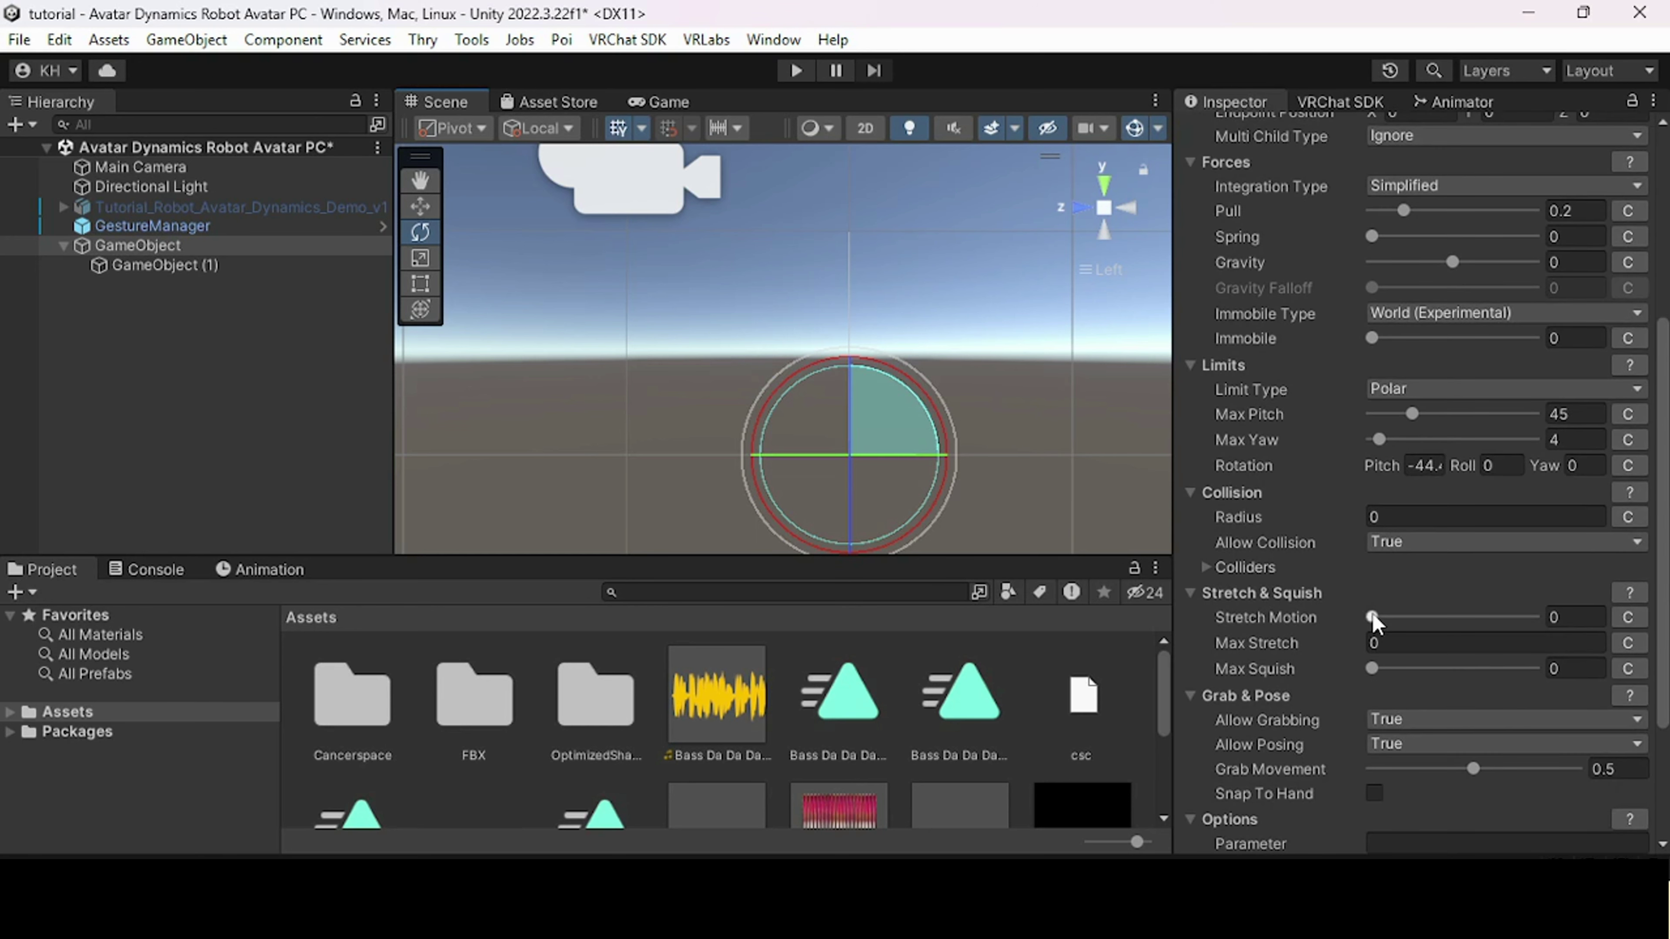
{"action": "scroll", "coordinate": [1234, 641], "scroll_direction": "down", "scroll_amount": 1}
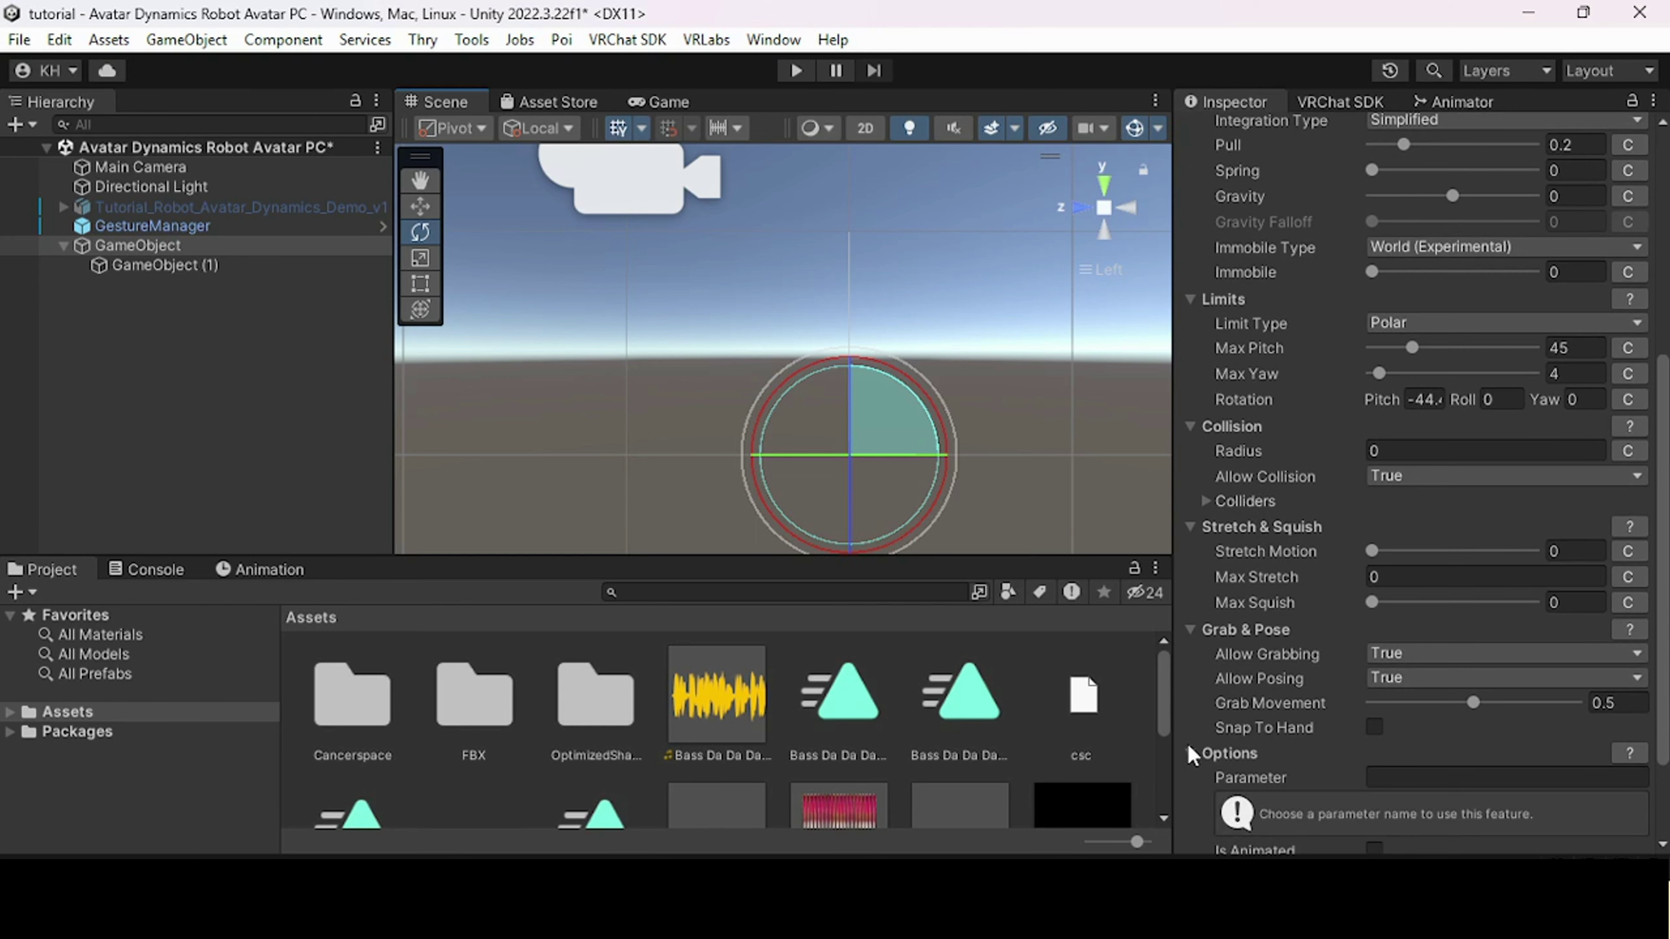
{"action": "scroll", "coordinate": [1349, 716], "scroll_direction": "down", "scroll_amount": 1}
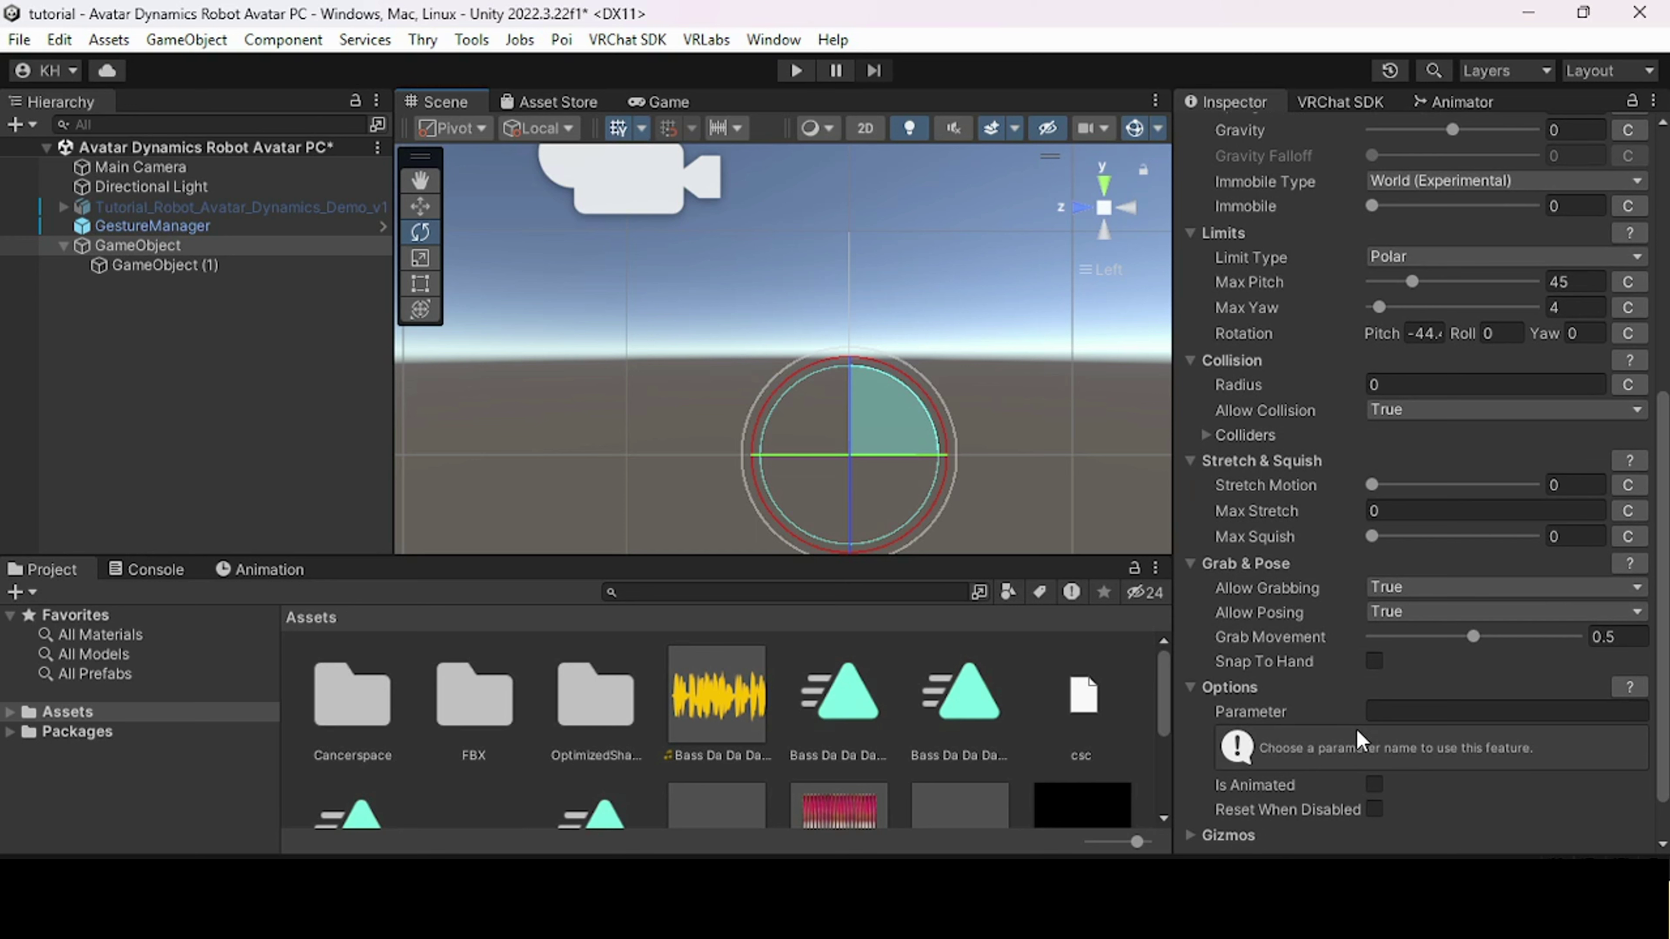
{"action": "left_click", "coordinate": [1433, 712]}
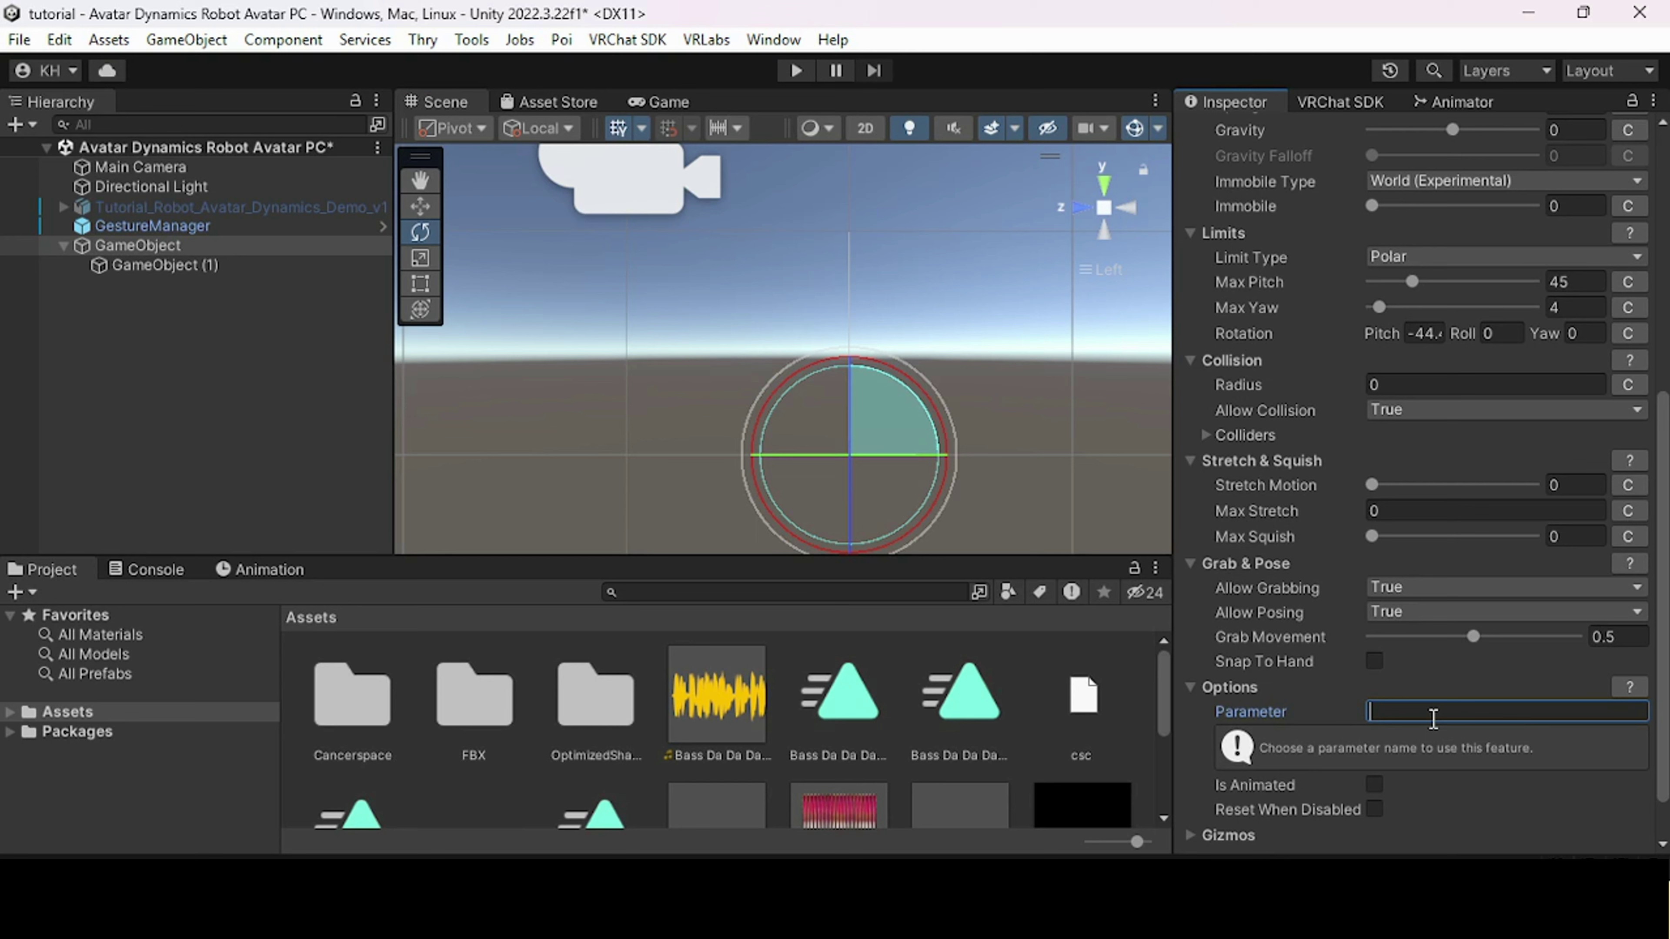
{"action": "type", "text": "Puch"}
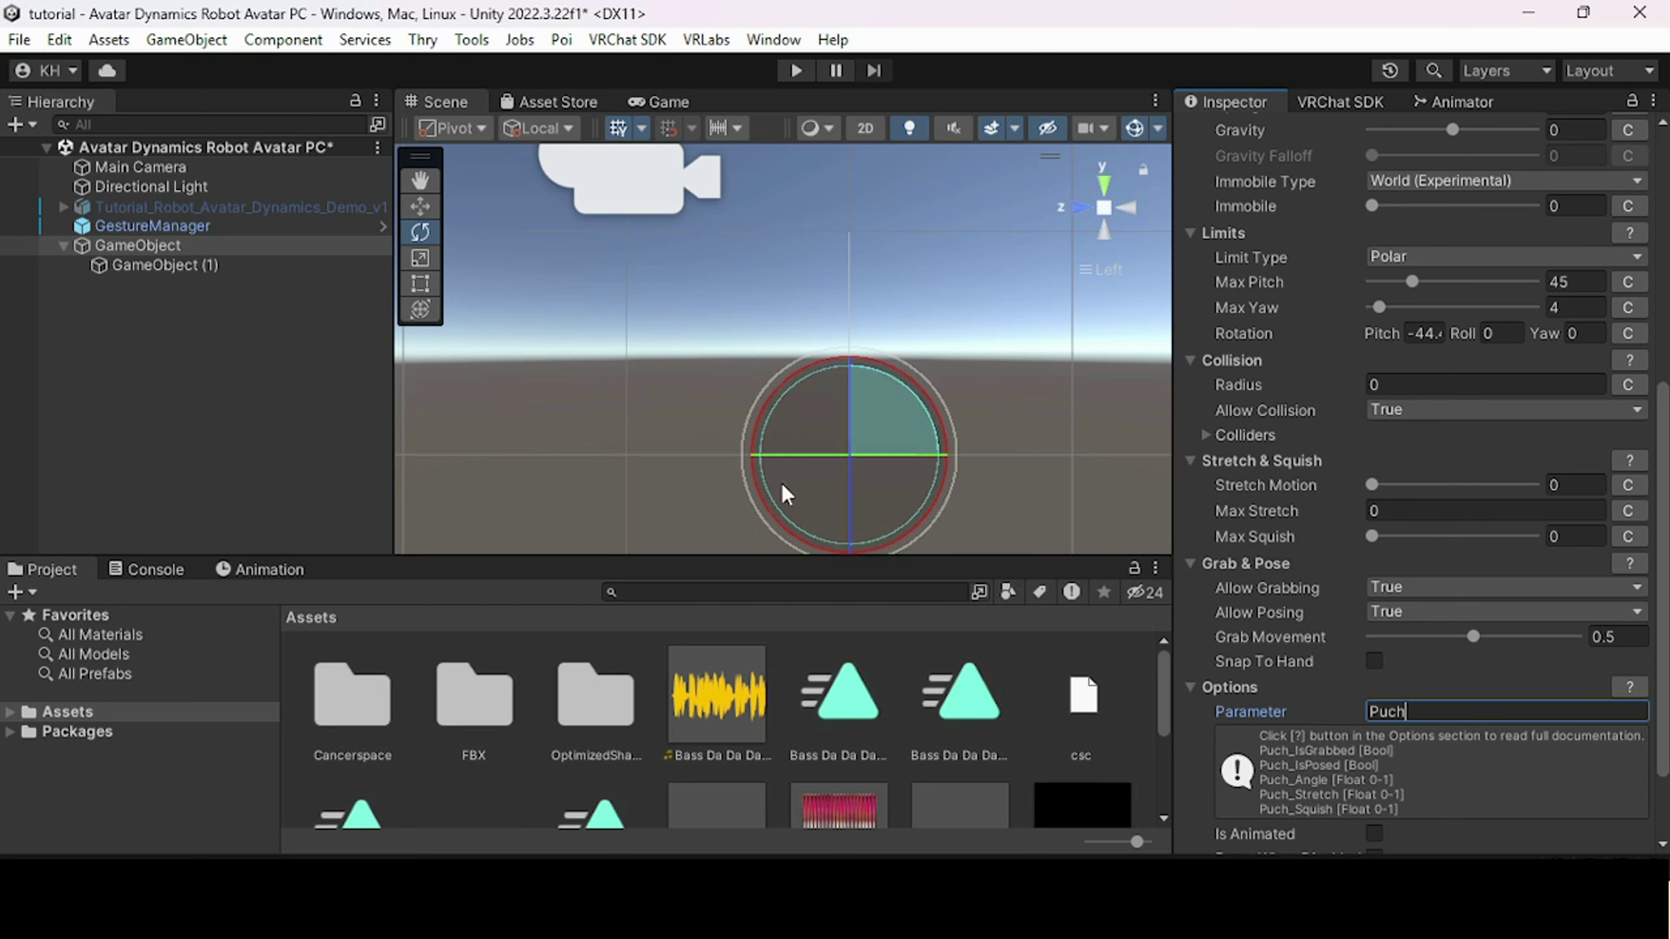
{"action": "scroll", "coordinate": [819, 509], "scroll_direction": "down", "scroll_amount": 2}
{"action": "scroll", "coordinate": [958, 423], "scroll_direction": "up", "scroll_amount": 1}
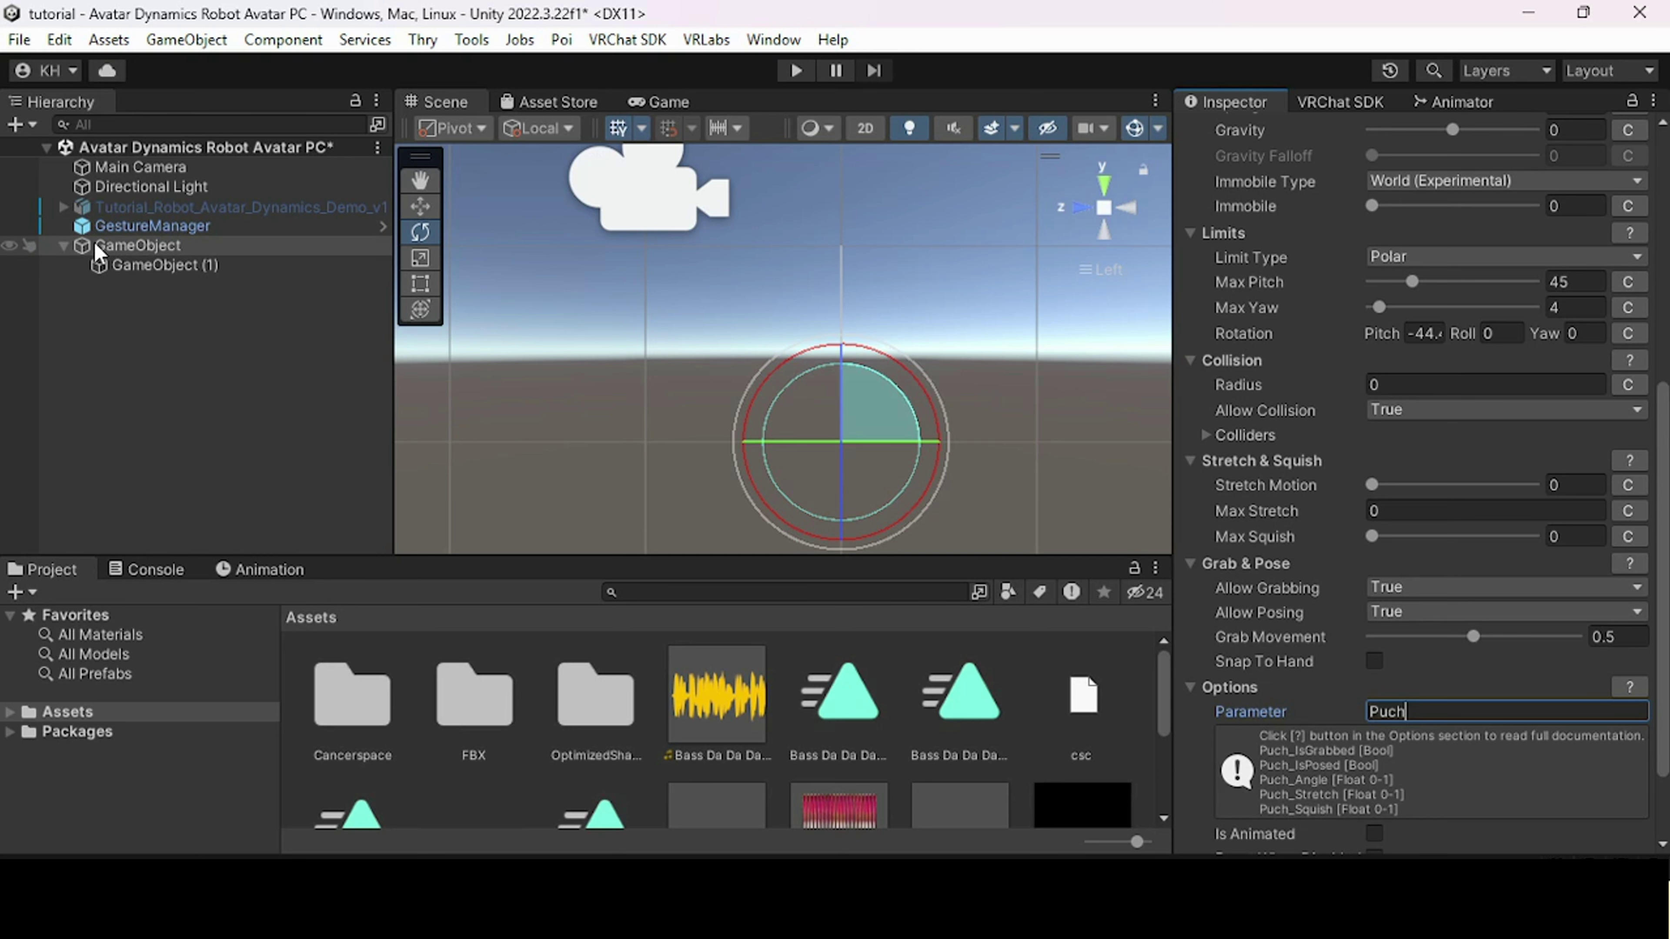
- Select the Tutorial_Robot_Avatar_Dynamics_Demo_v1 avatar and collapse its VRC Avatar Descriptor component
{"action": "left_click", "coordinate": [217, 207]}
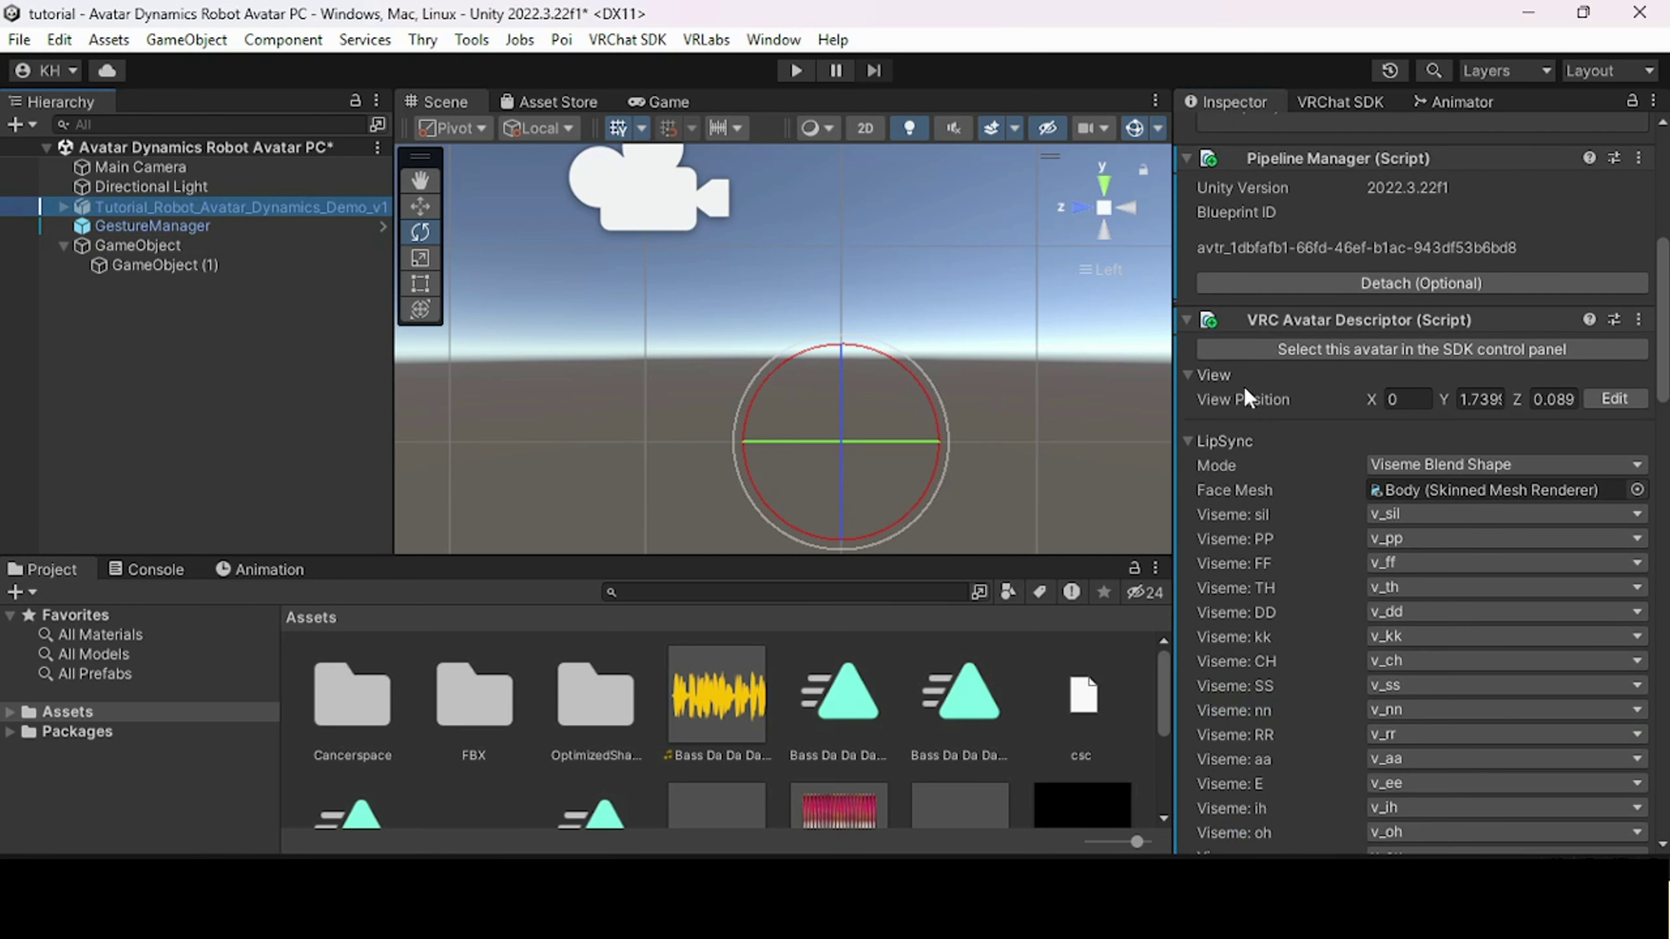
{"action": "scroll", "coordinate": [1187, 302], "scroll_direction": "up", "scroll_amount": 6}
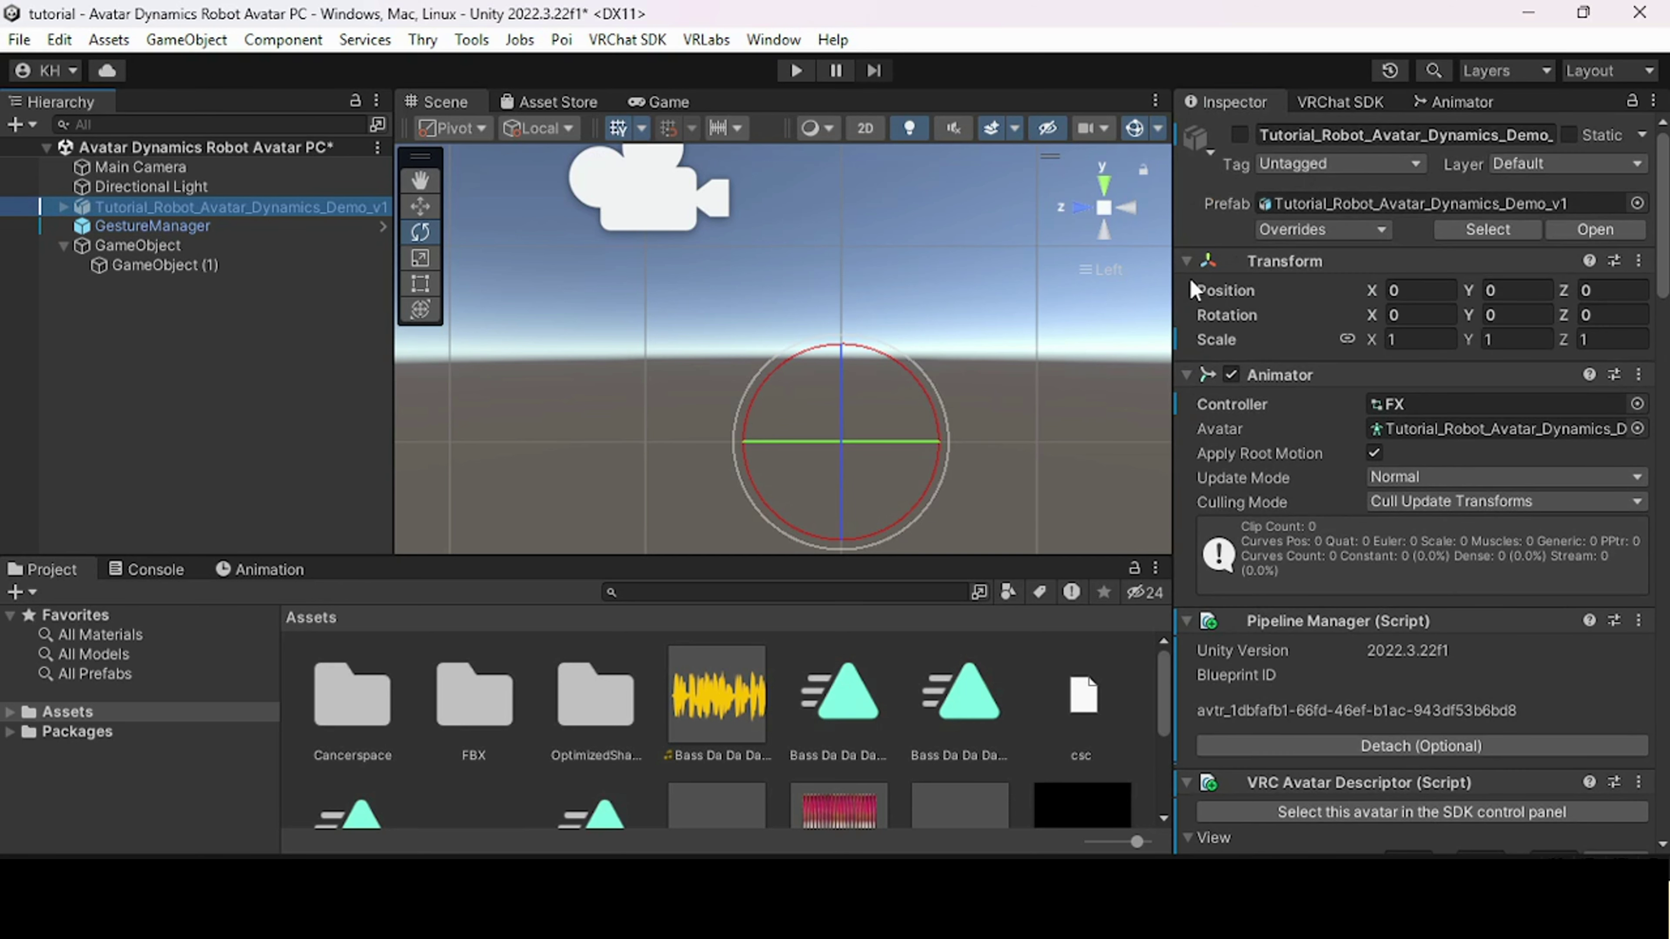
{"action": "scroll", "coordinate": [1198, 374], "scroll_direction": "down", "scroll_amount": 7}
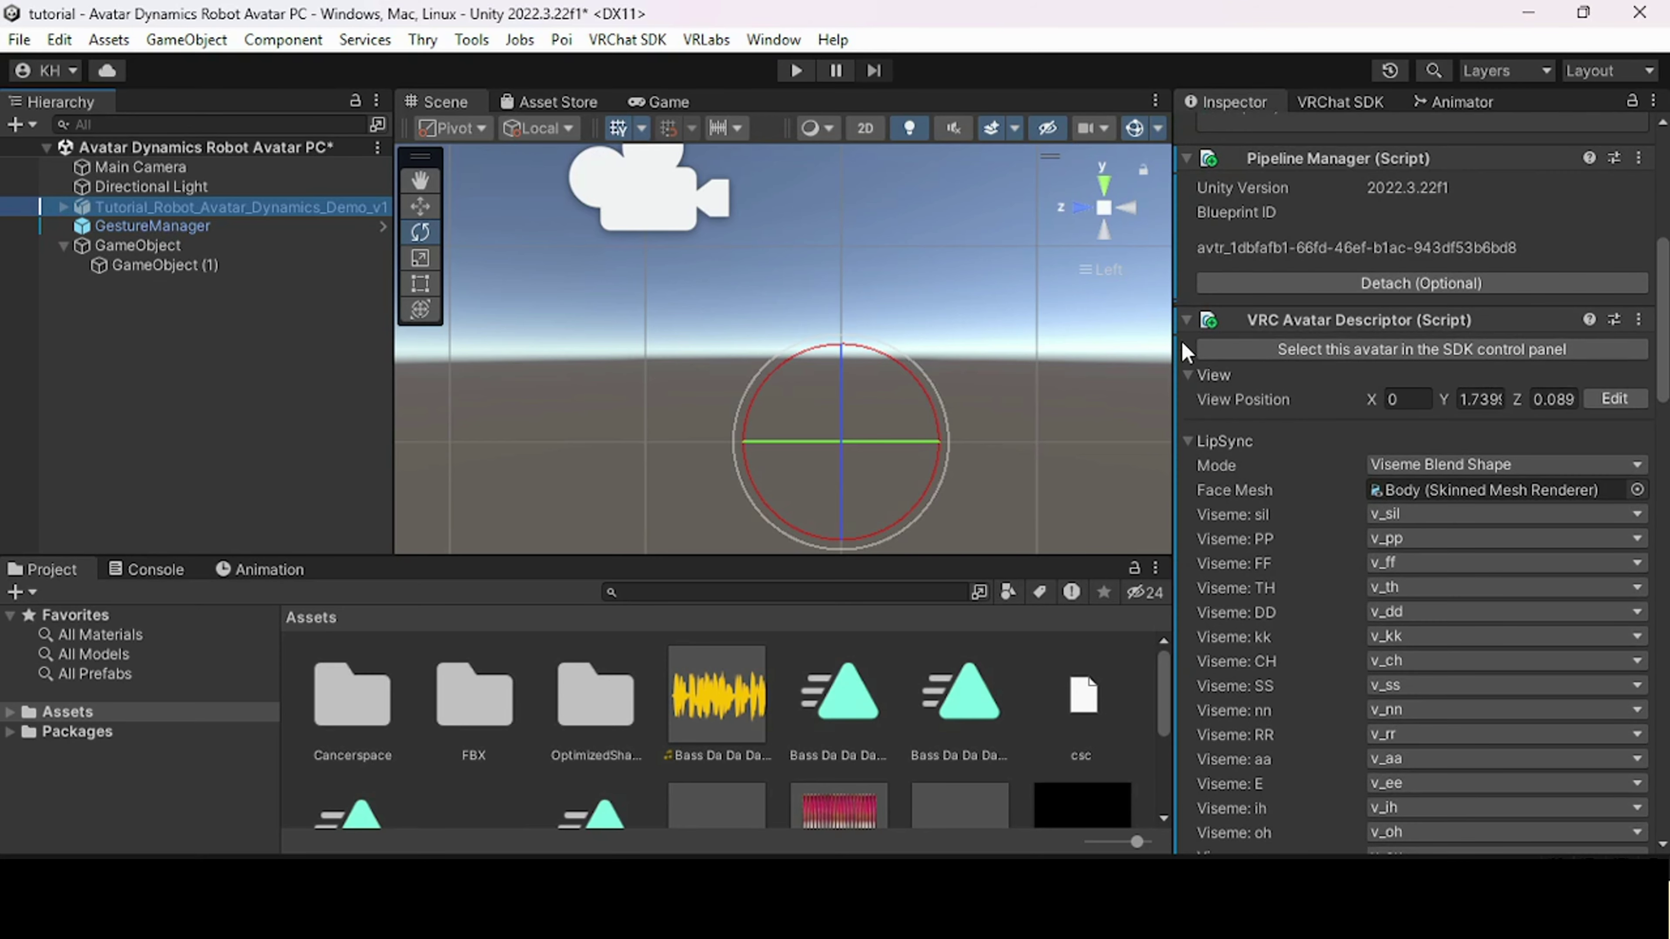
{"action": "left_click", "coordinate": [1183, 323]}
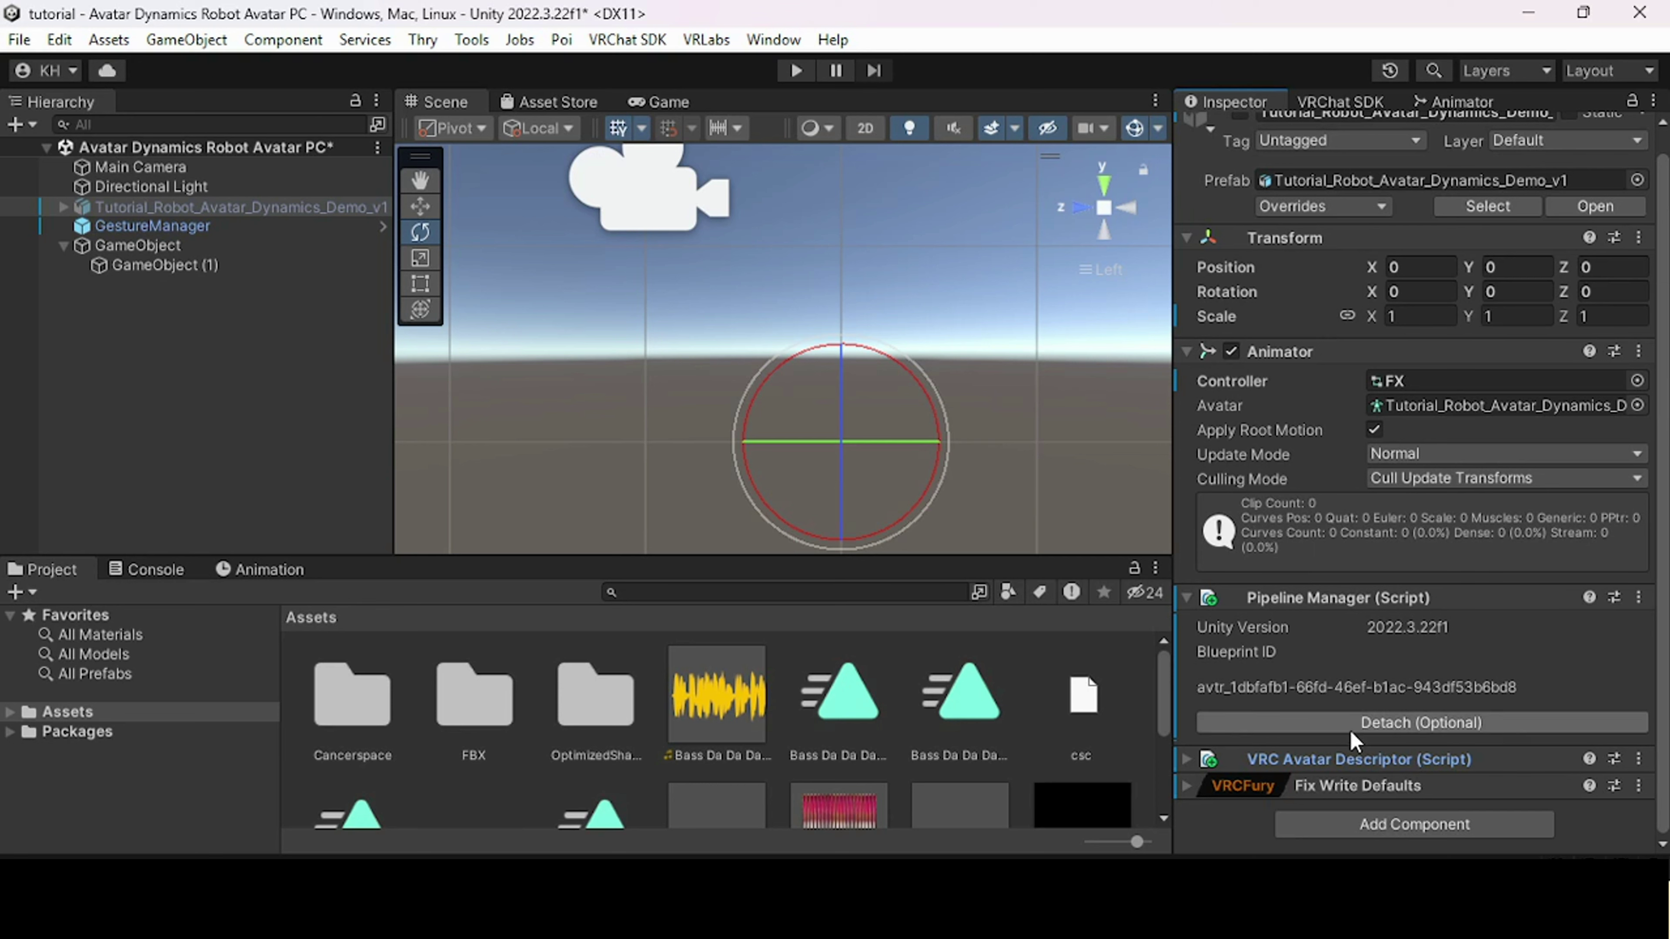
- Remove the VRCFury Fix Write Defaults component from the Tutorial_Robot_Avatar_Dynamics_Demo_v1 avatar
{"action": "left_click", "coordinate": [1357, 786]}
{"action": "left_click", "coordinate": [1638, 786]}
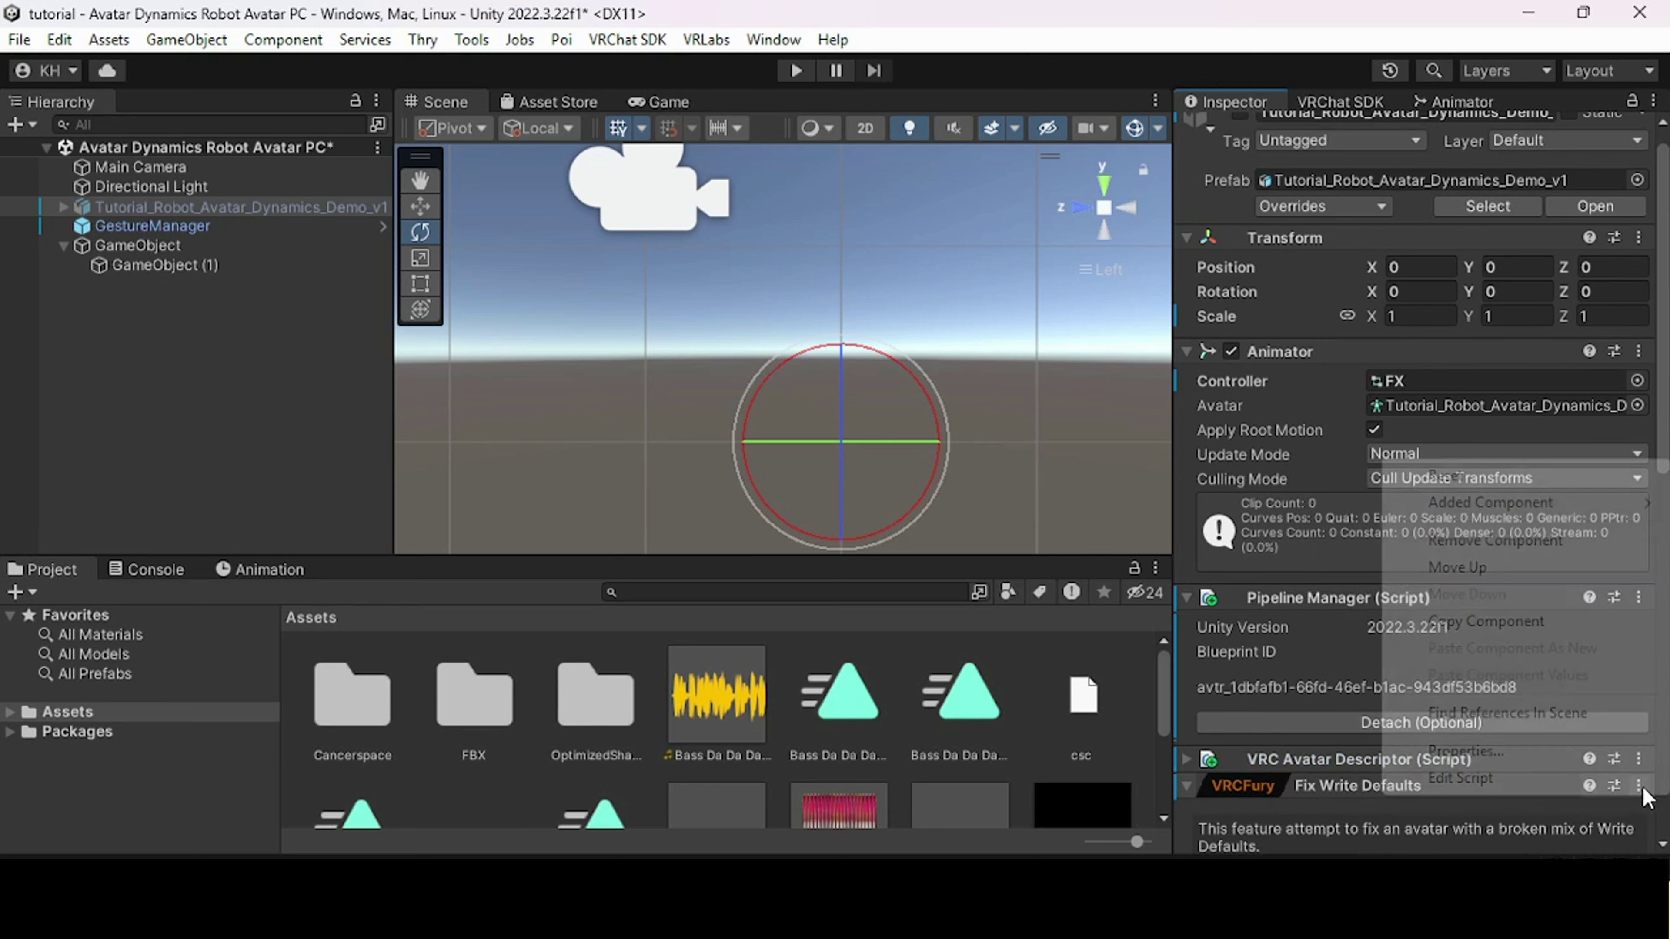
{"action": "left_click", "coordinate": [1487, 540]}
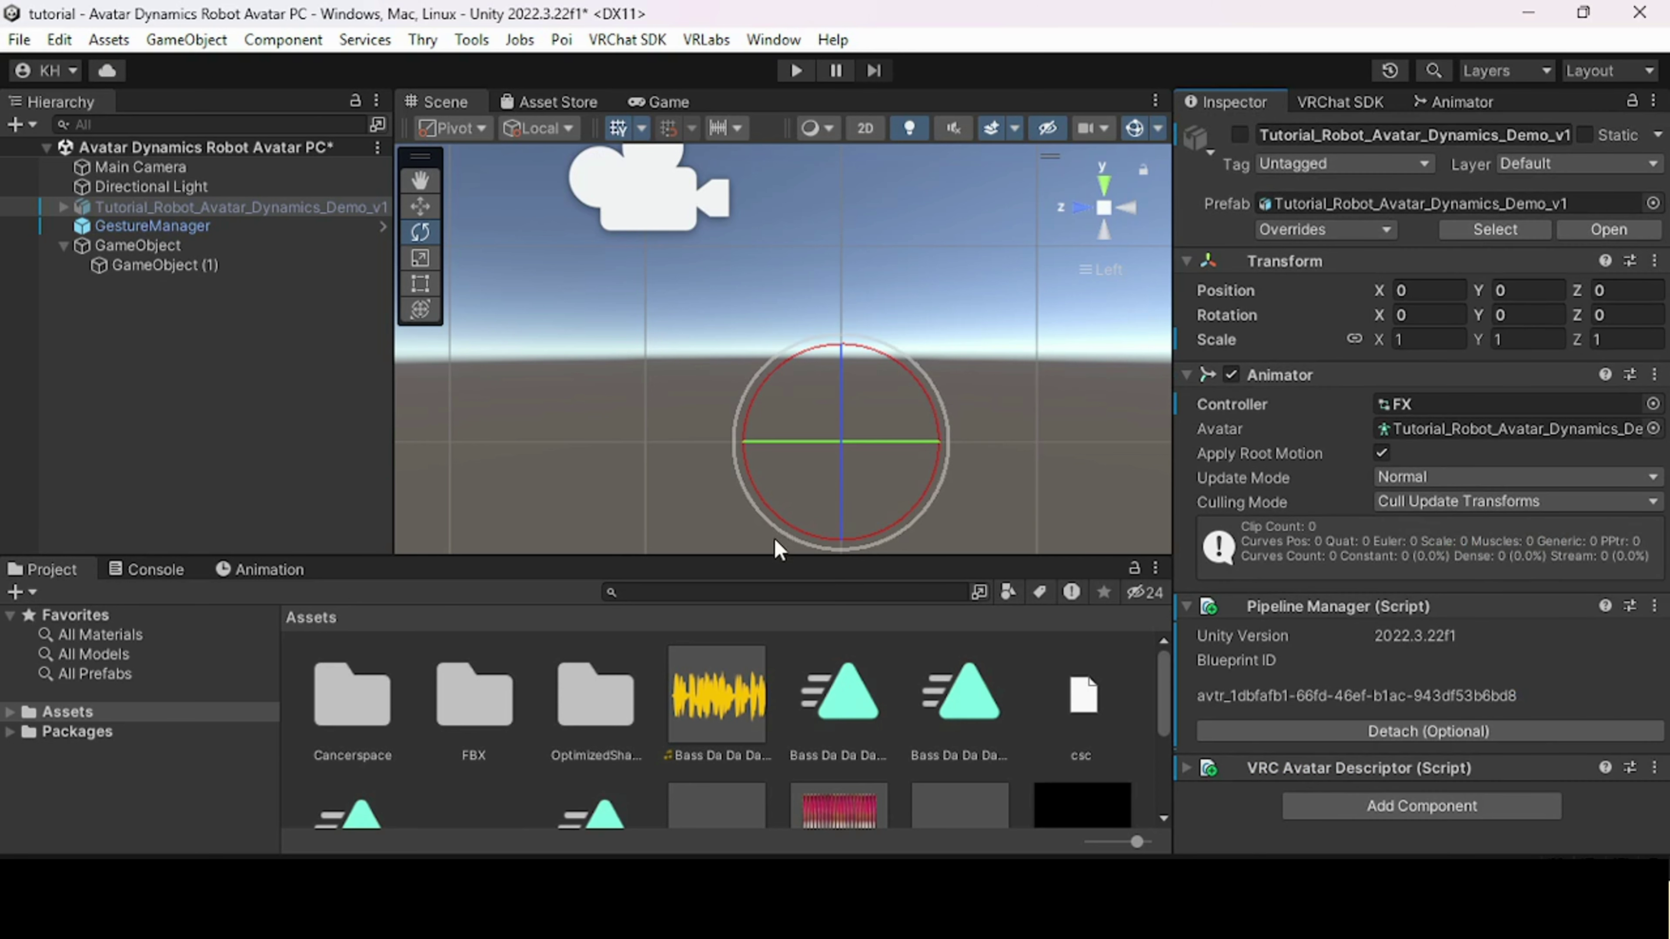
- Make the phys bone GameObject a child of Tutorial_Robot_Avatar_Dynamics_Demo_v1 and activate the avatar
{"action": "left_click", "coordinate": [131, 248]}
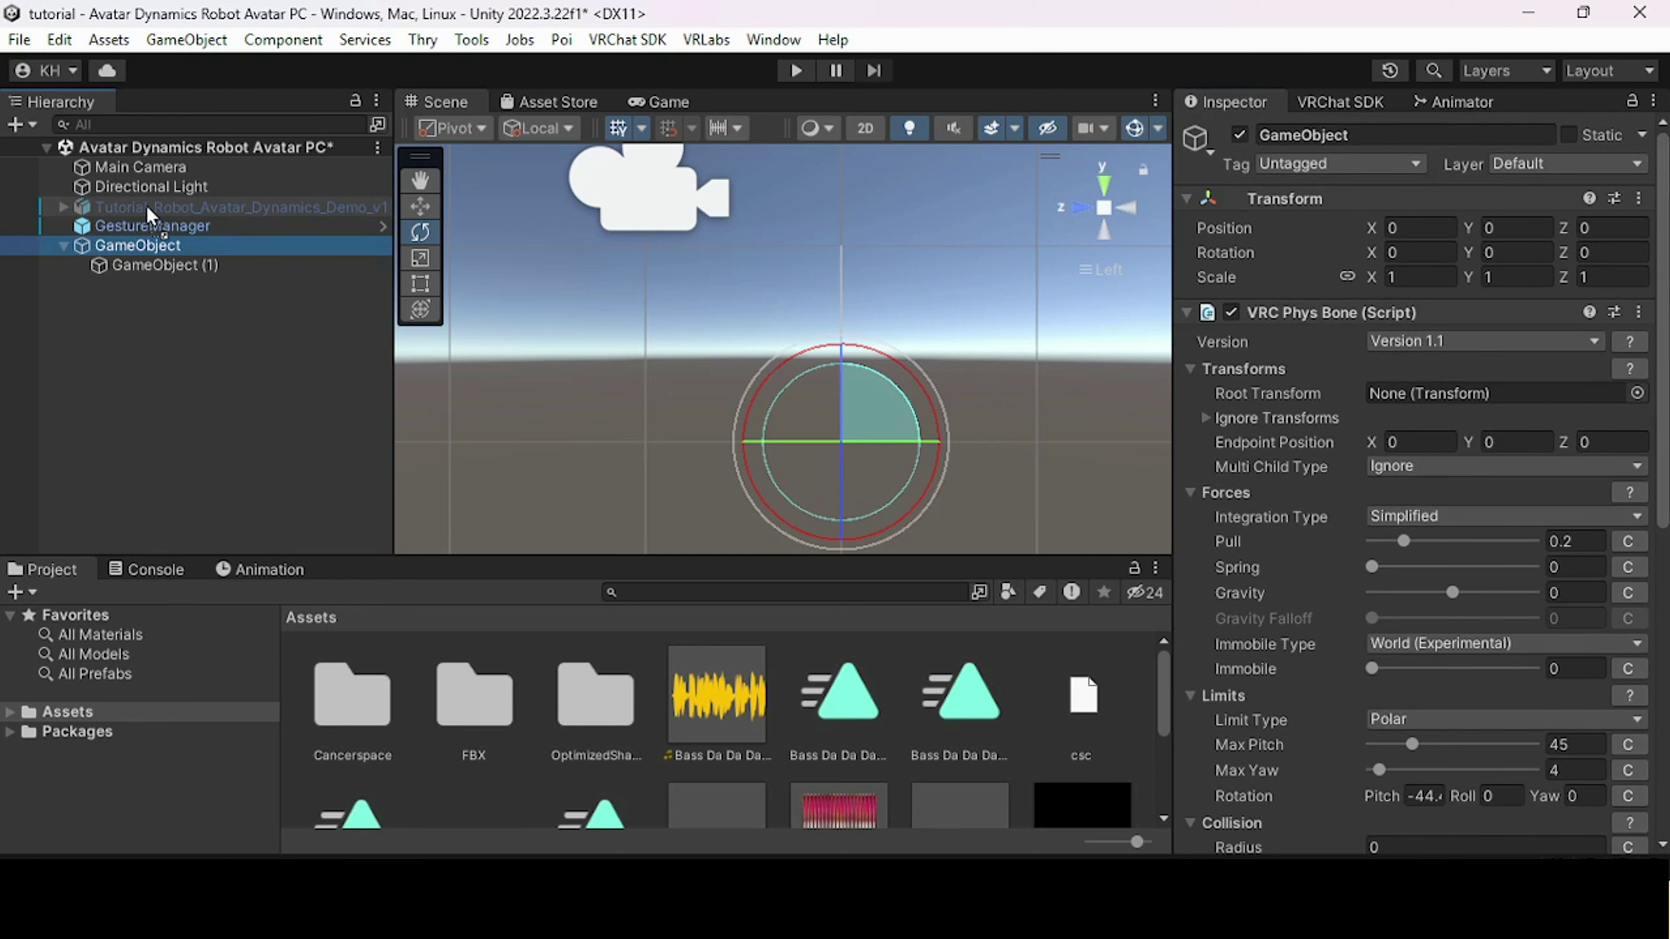
{"action": "left_click_drag", "start_coordinate": [152, 214], "coordinate": [152, 209]}
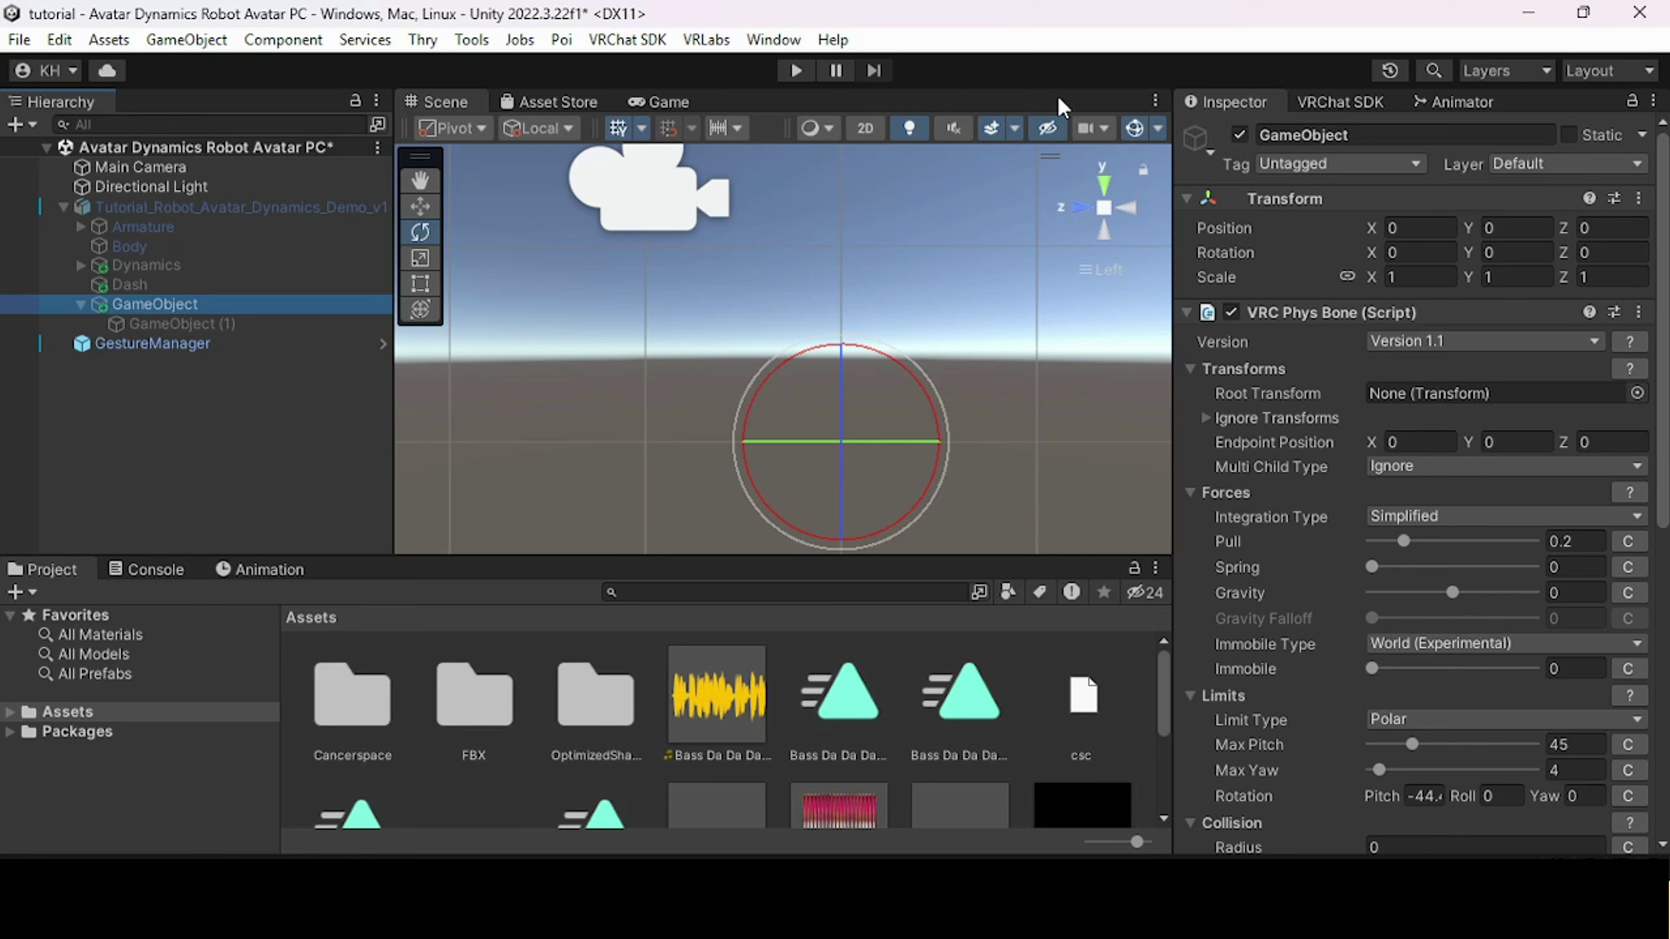
{"action": "left_click", "coordinate": [217, 208]}
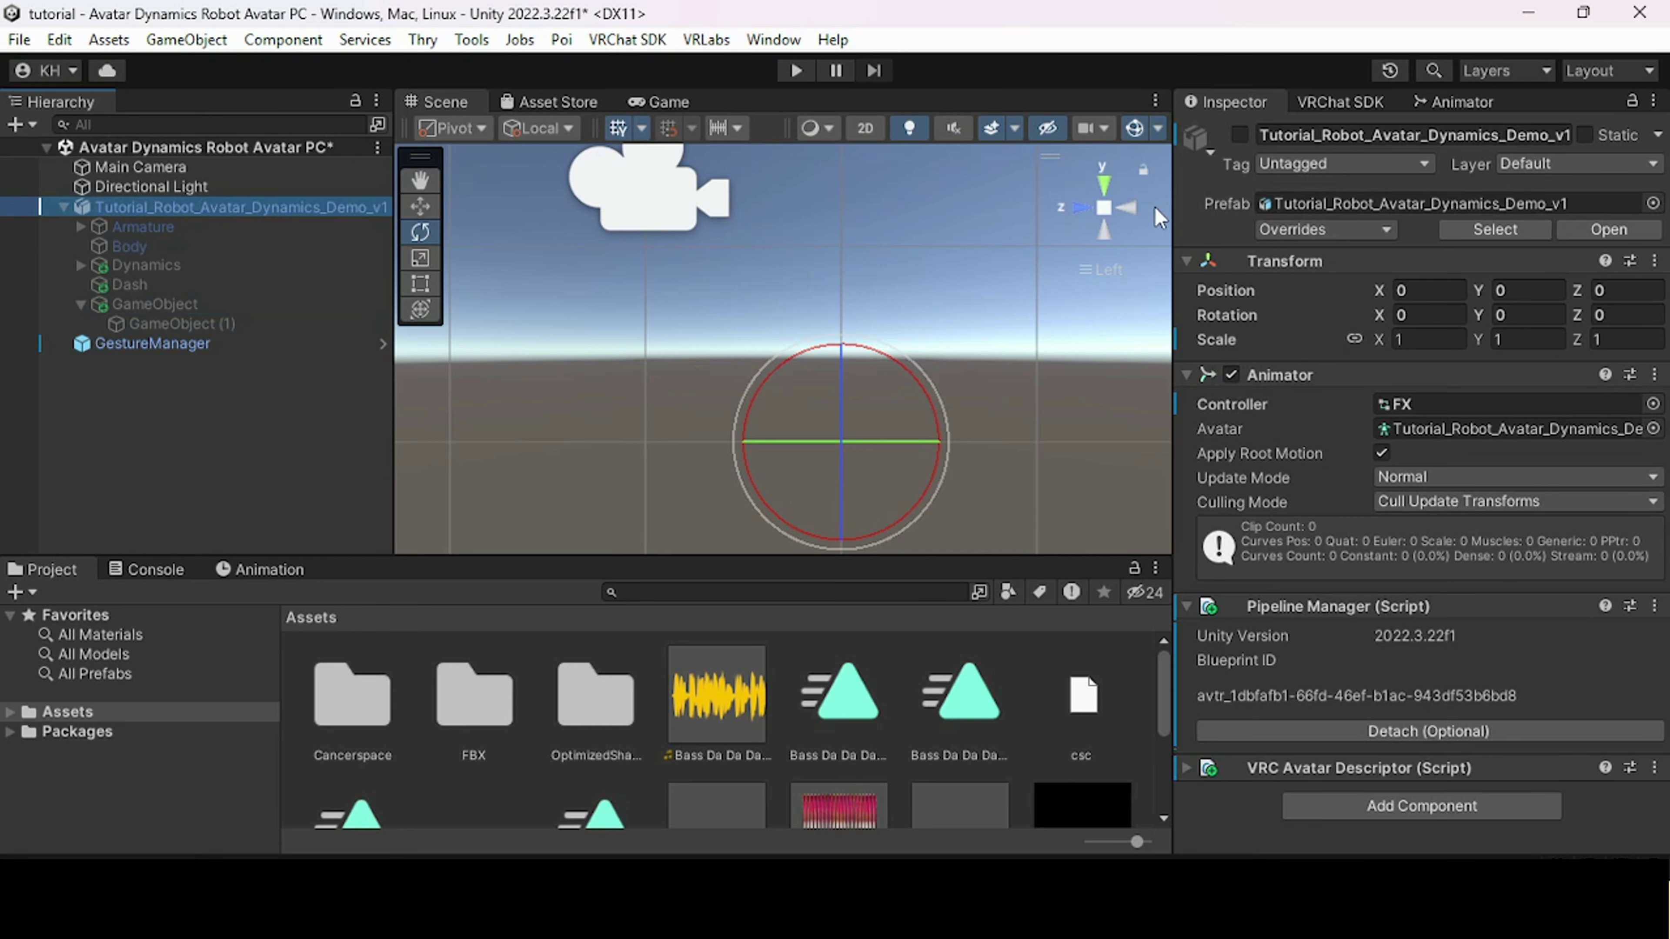
{"action": "left_click", "coordinate": [1239, 134]}
- Add a Float parameter named Punch_Angle to the Animator, checking the phys bone's parameter names in its Options
{"action": "left_click", "coordinate": [131, 304]}
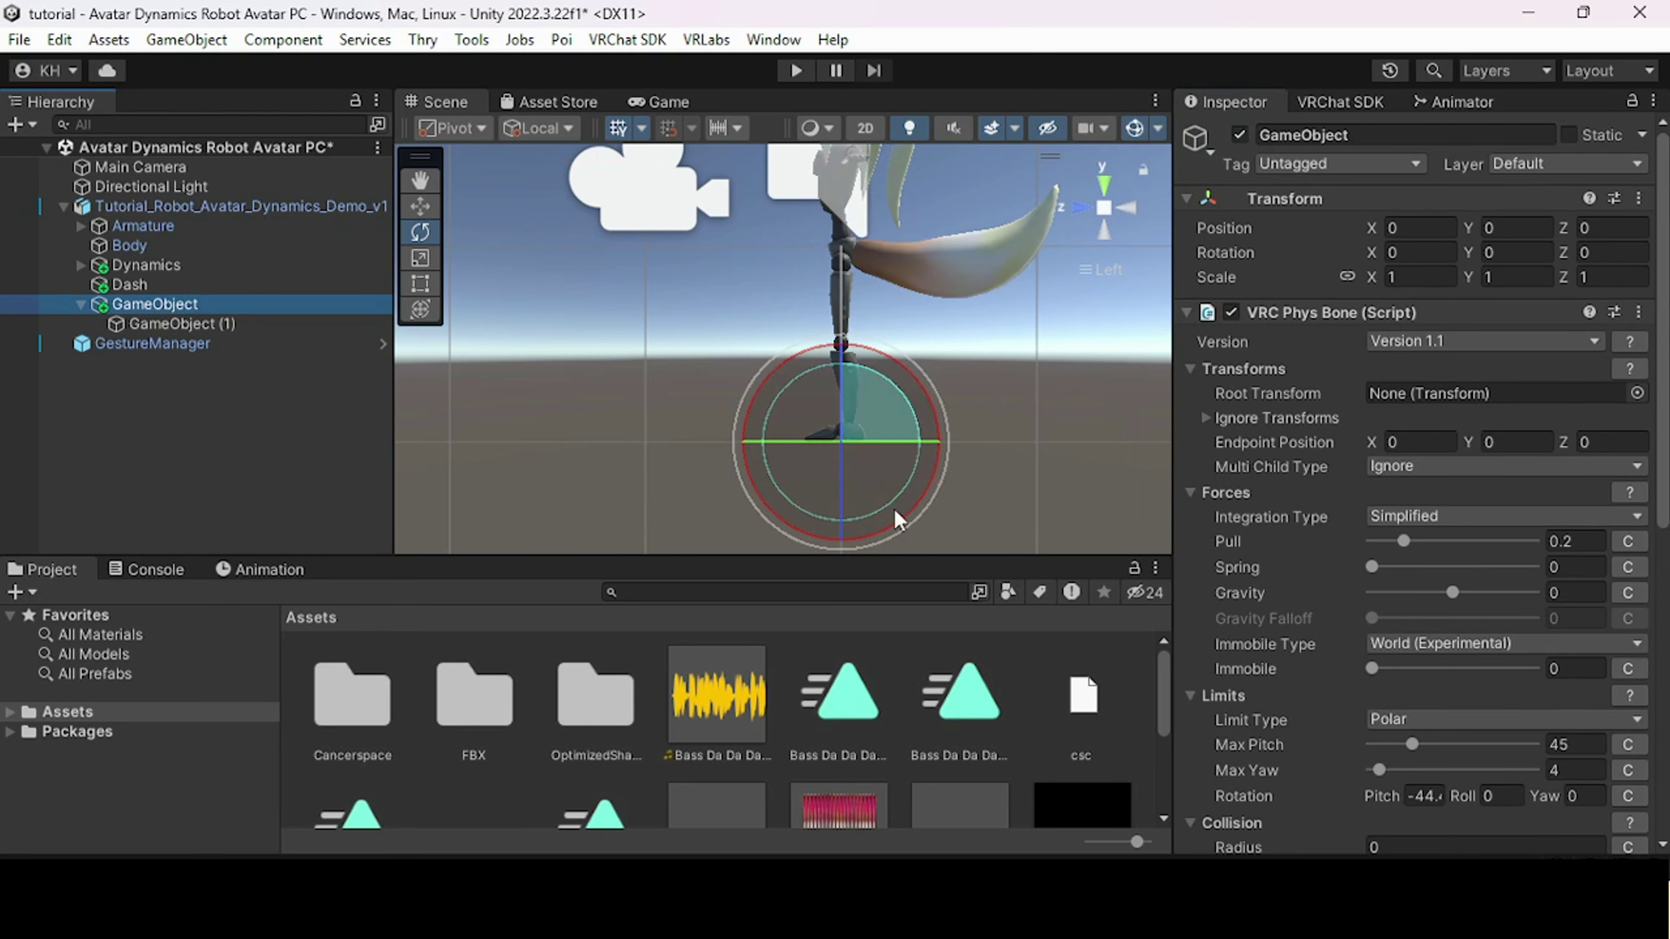
{"action": "scroll", "coordinate": [1302, 651], "scroll_direction": "down", "scroll_amount": 8}
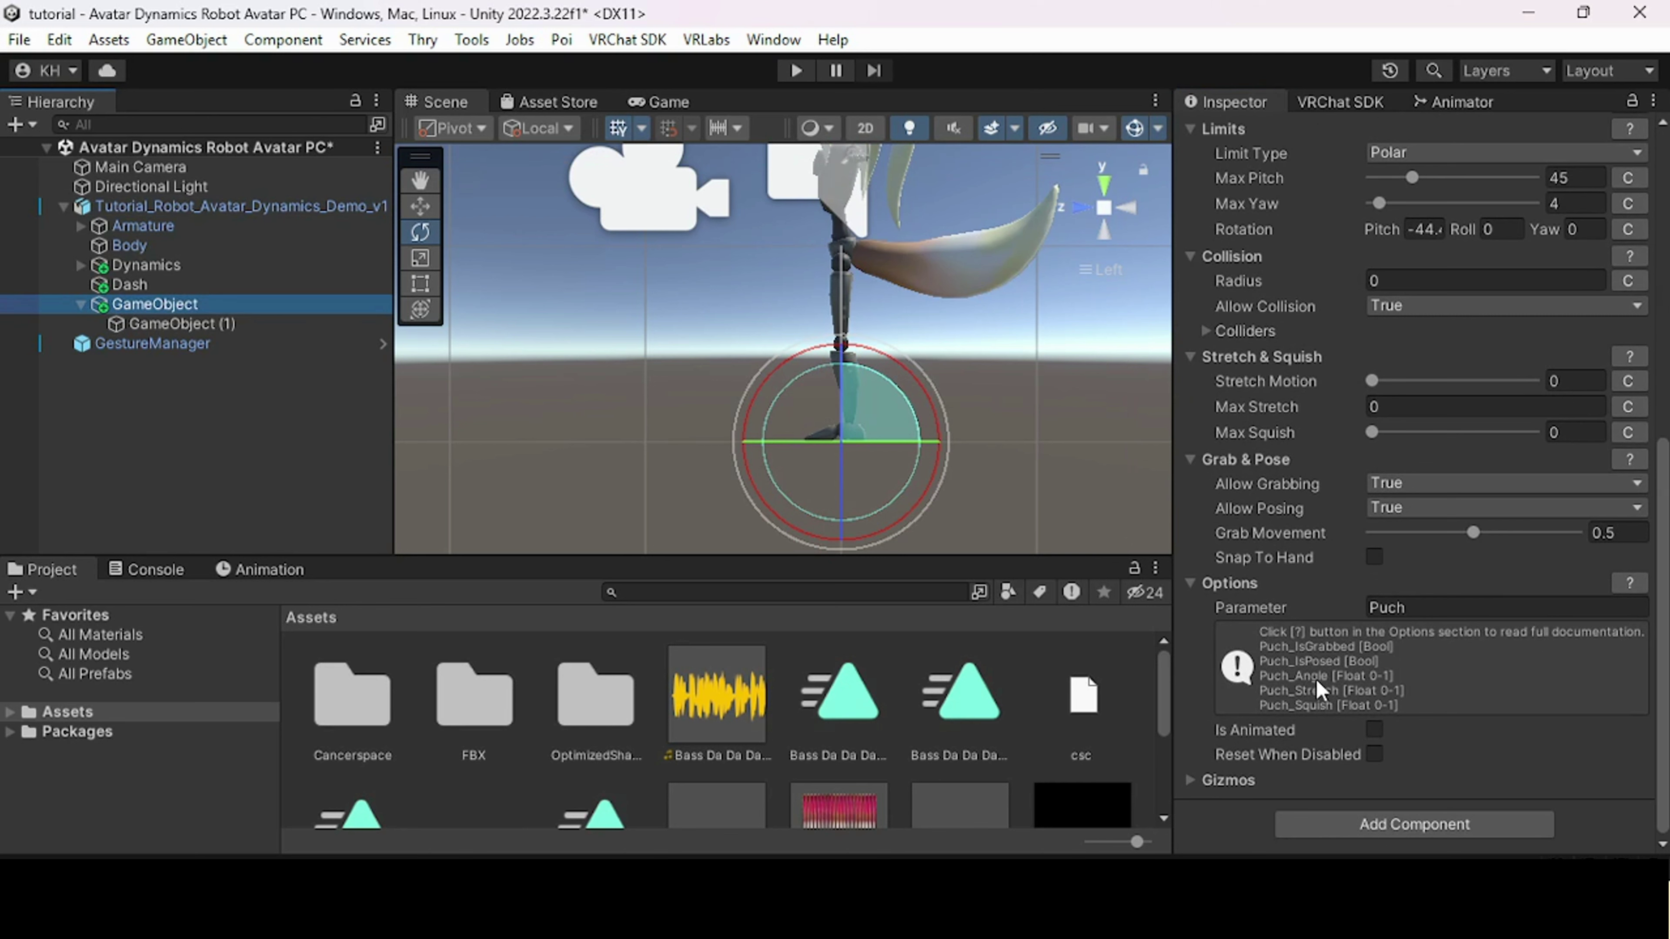
{"action": "left_click", "coordinate": [1431, 103]}
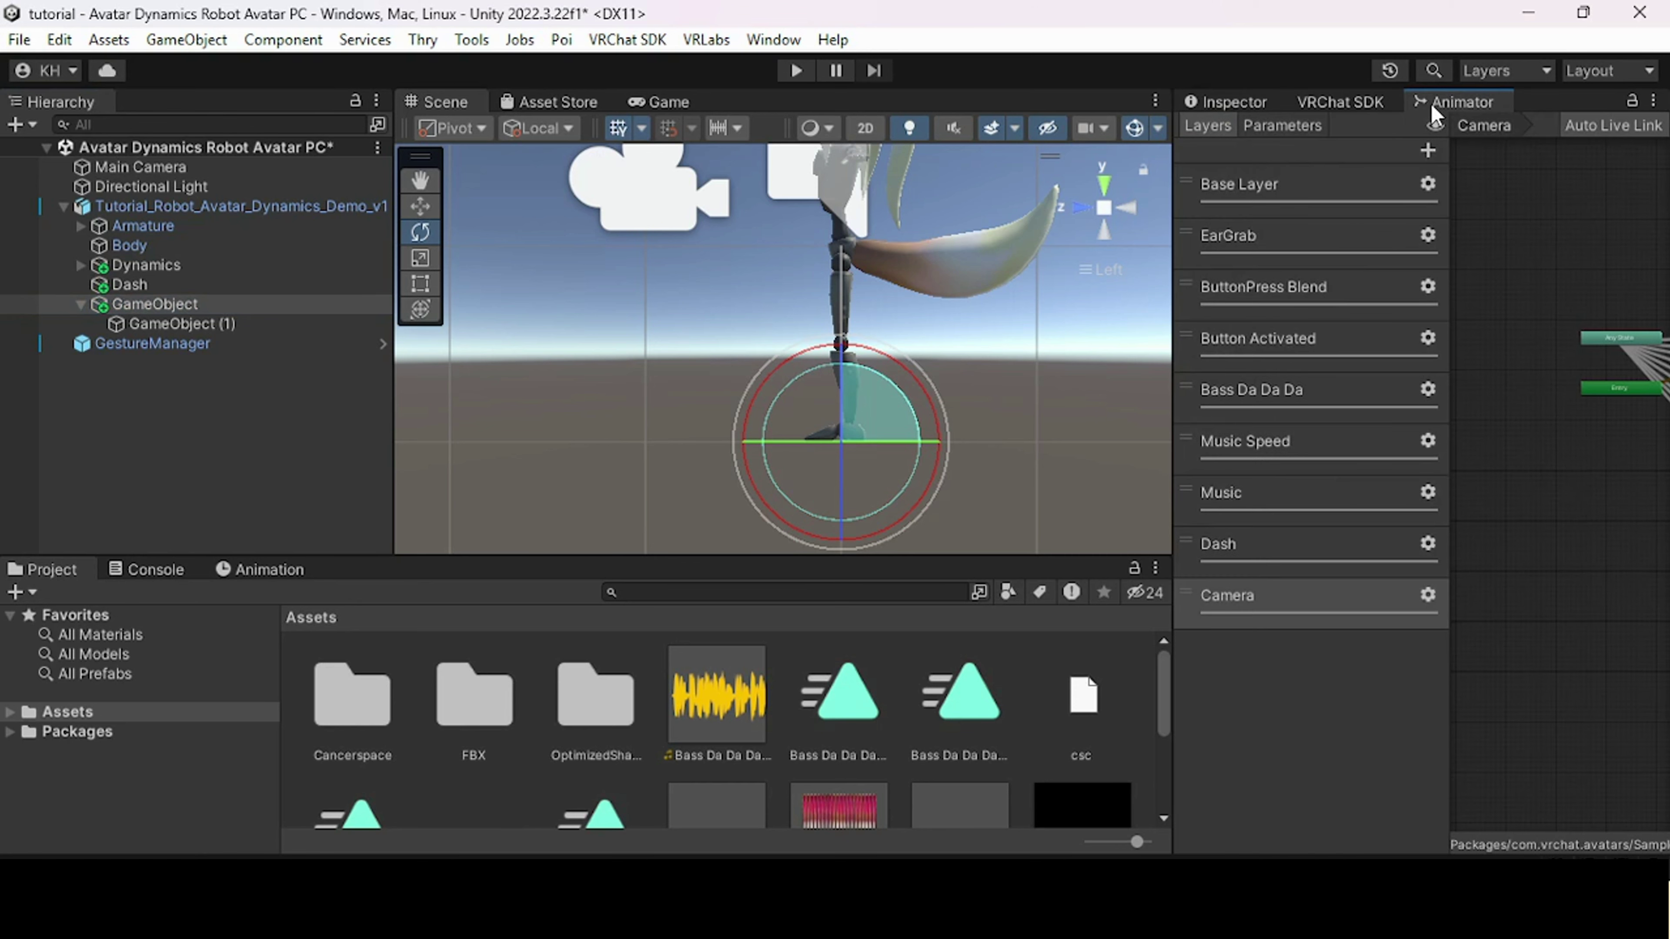
{"action": "left_click", "coordinate": [1299, 124]}
{"action": "left_click", "coordinate": [1420, 150]}
{"action": "left_click", "coordinate": [1463, 180]}
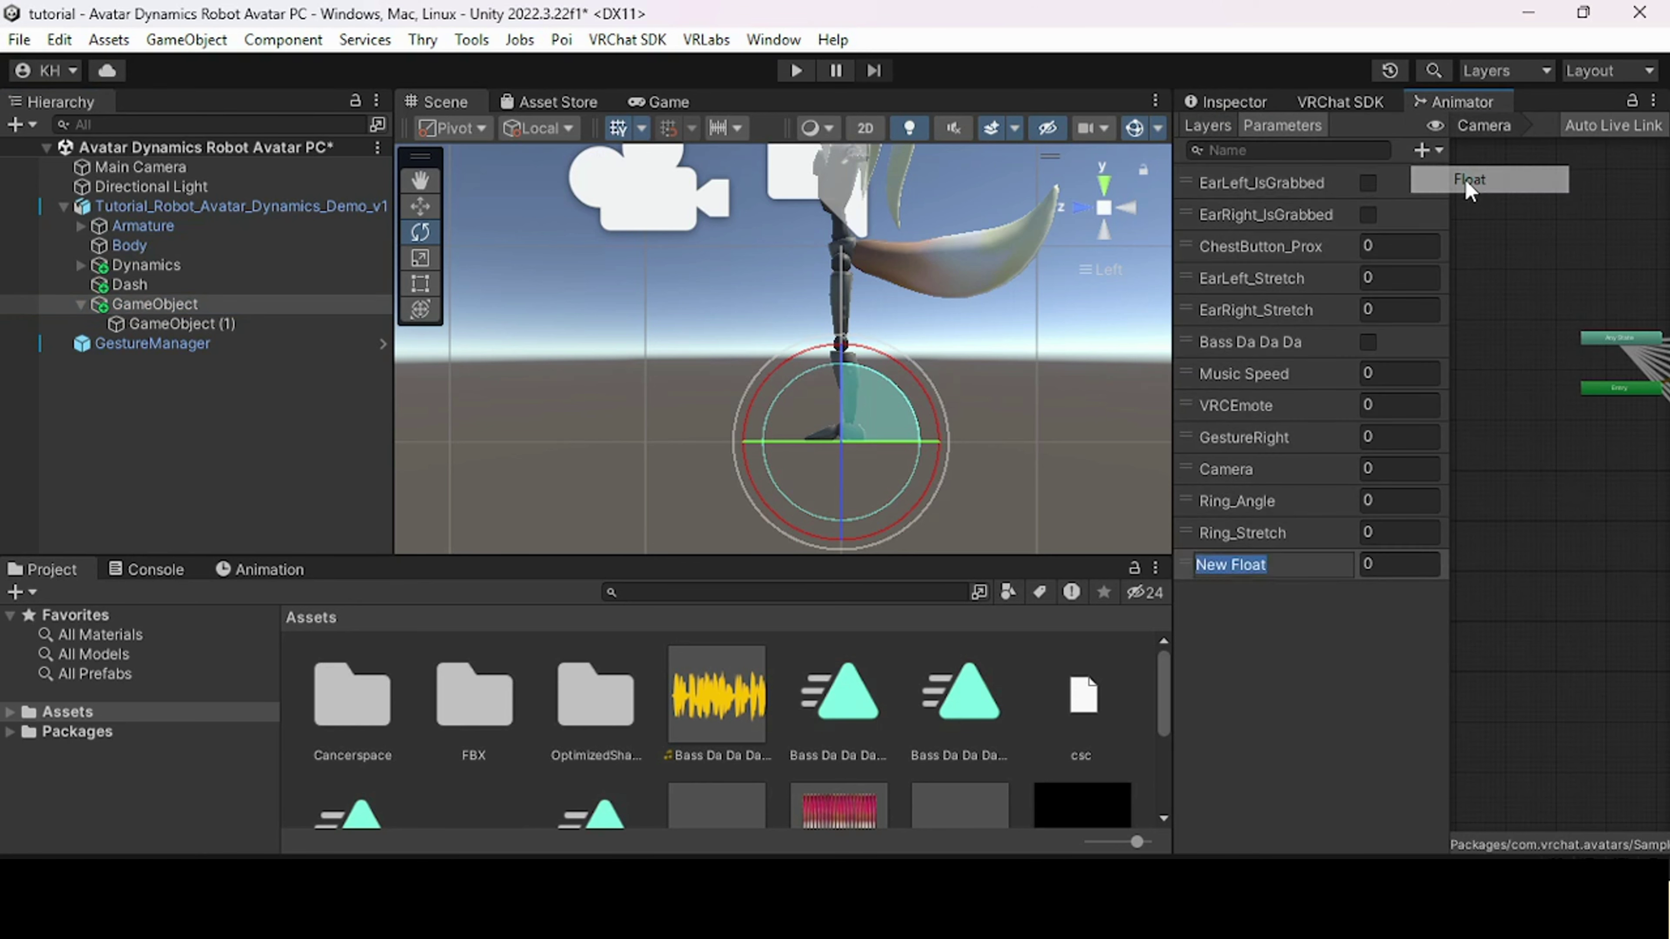
{"action": "type", "text": "Pun"}
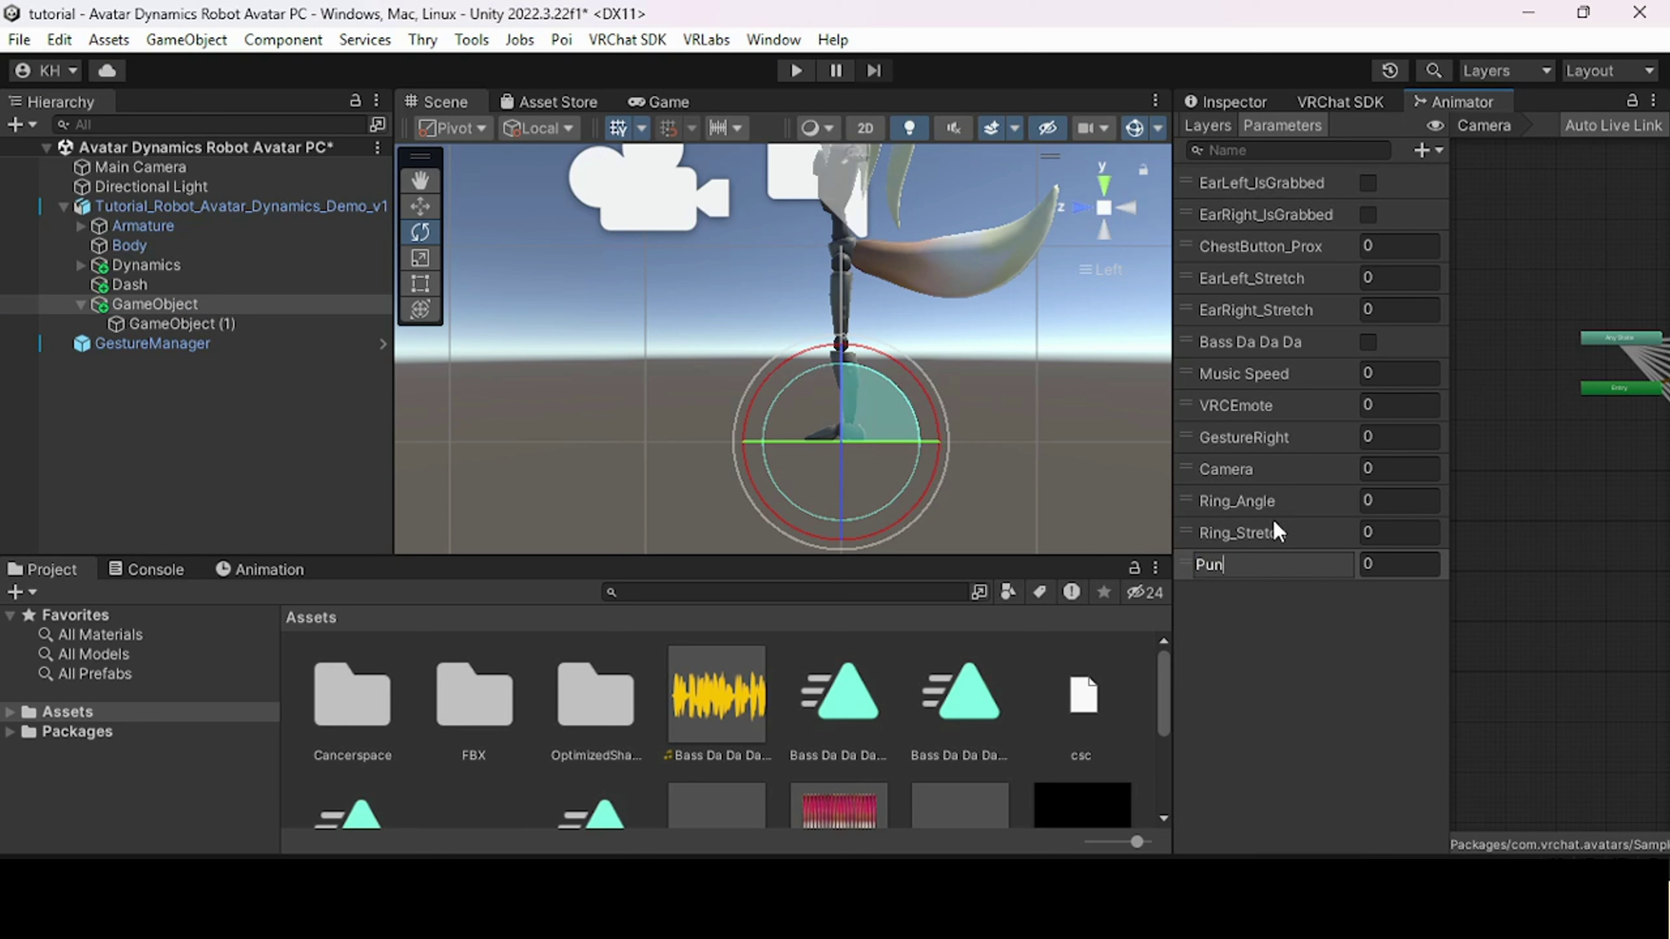
{"action": "type", "text": "ch_Angel"}
{"action": "key", "text": "BackSpace"}
{"action": "key", "text": "BackSpace"}
{"action": "type", "text": "le"}
{"action": "left_click", "coordinate": [1227, 102]}
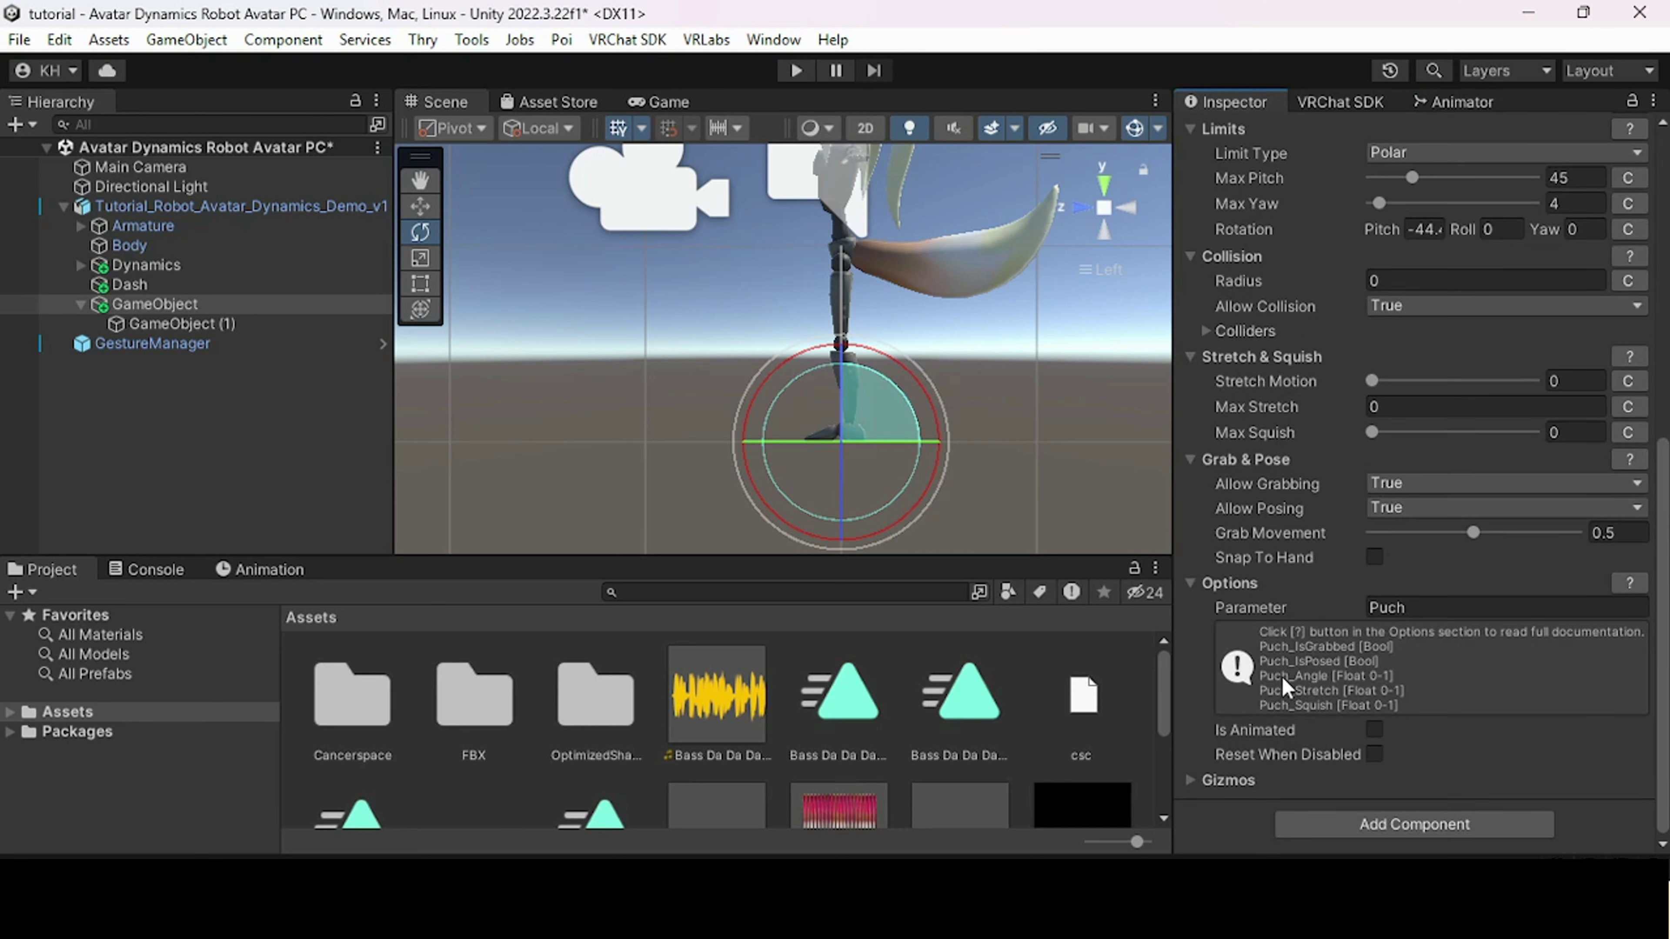
{"action": "left_click", "coordinate": [1462, 101]}
- Run play mode and shift the avatar in the Scene to test whether Punch_Angle reacts, and stop playing
{"action": "scroll", "coordinate": [784, 371], "scroll_direction": "down", "scroll_amount": 2}
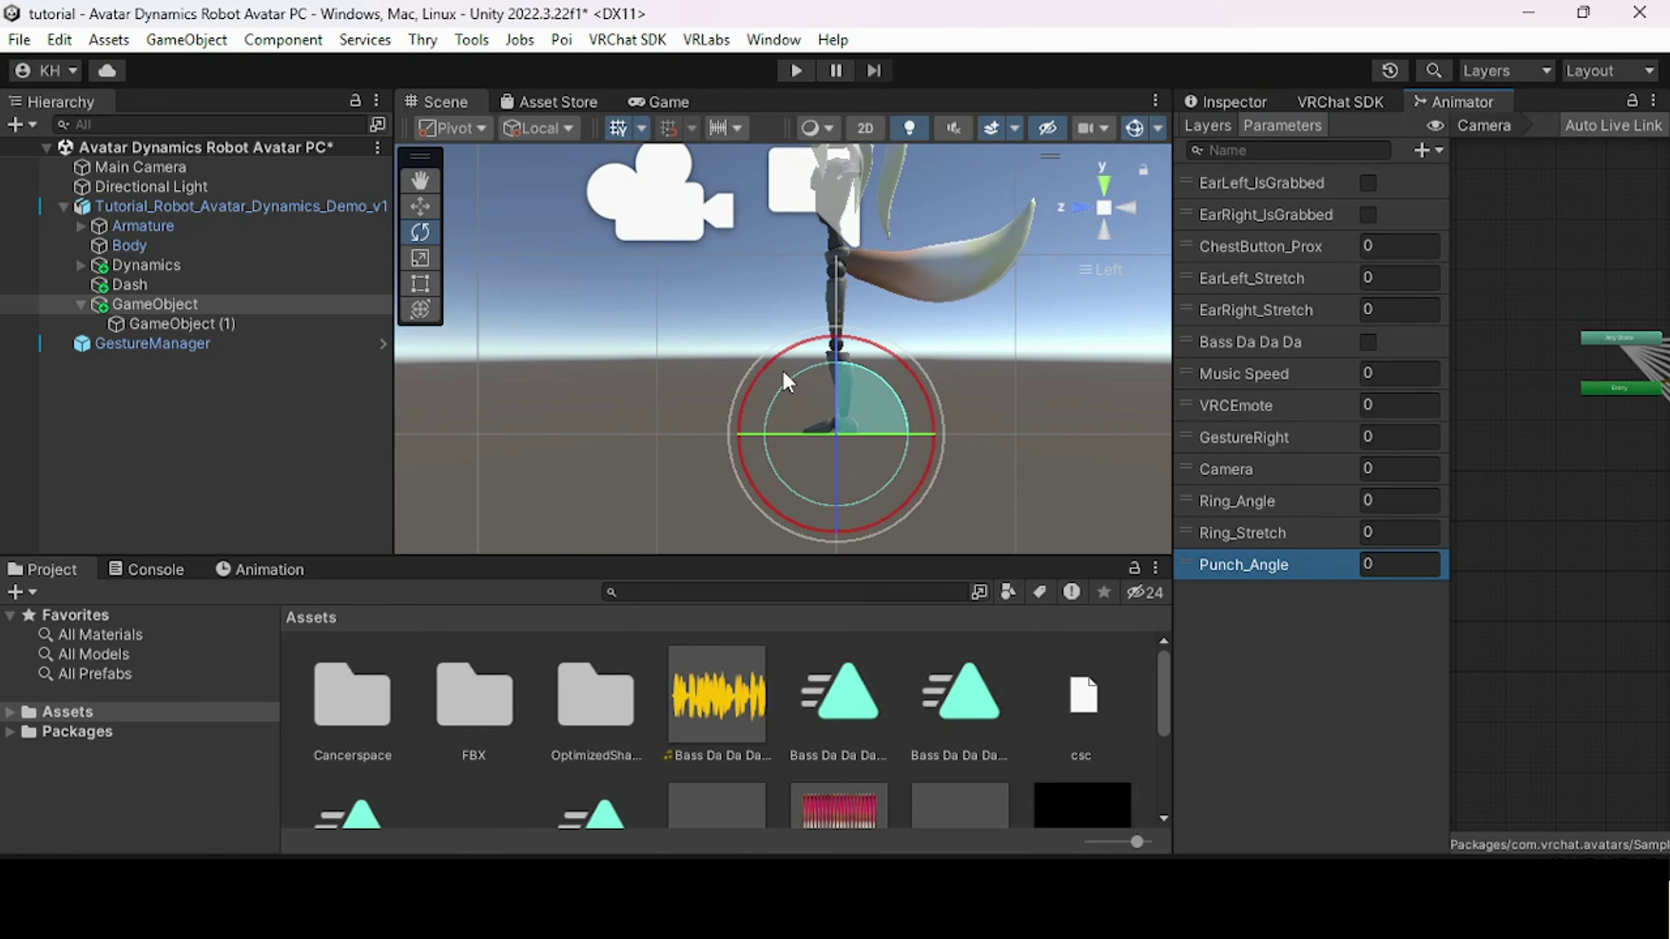
{"action": "left_click", "coordinate": [128, 209]}
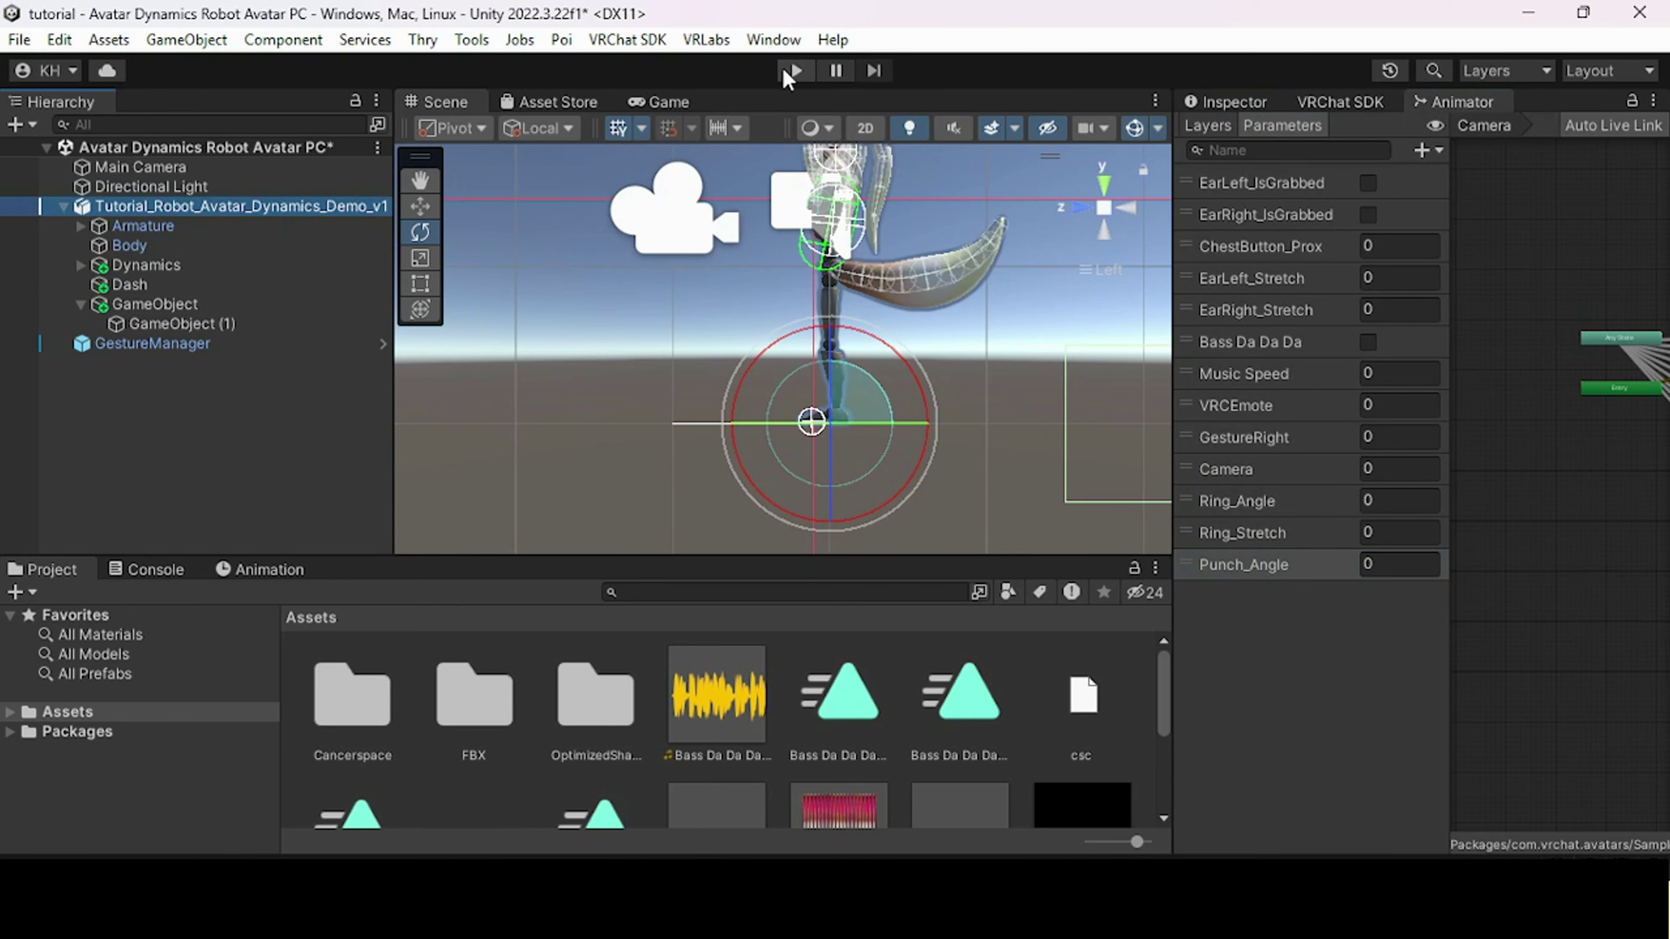
{"action": "left_click", "coordinate": [788, 71]}
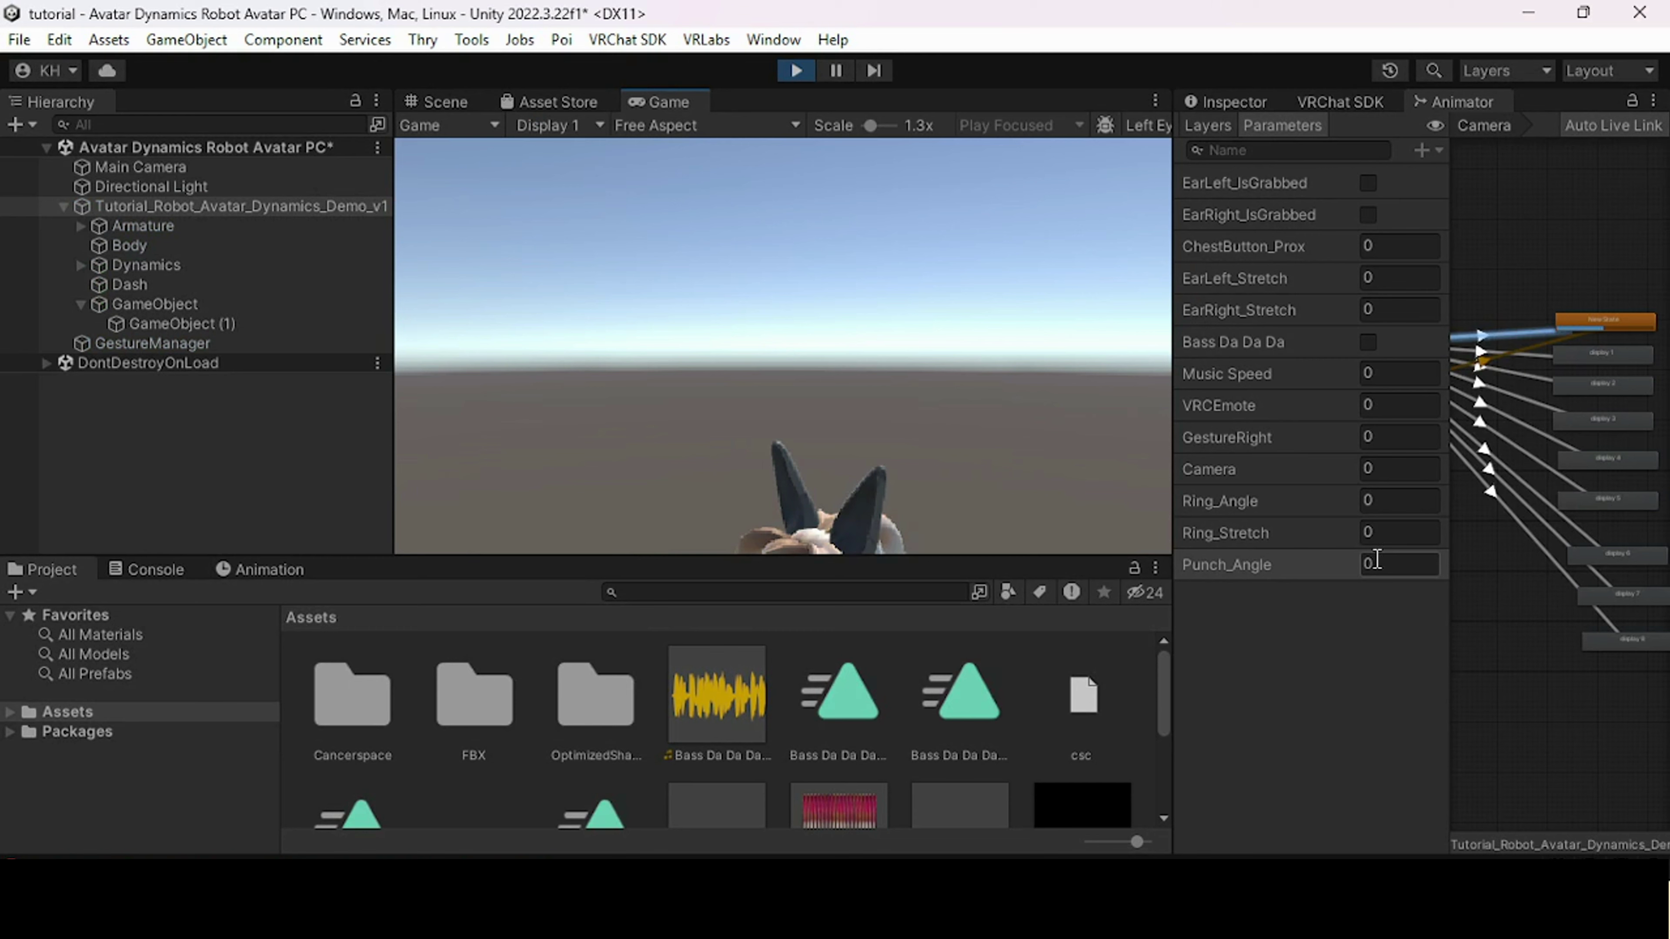
{"action": "left_click", "coordinate": [445, 102]}
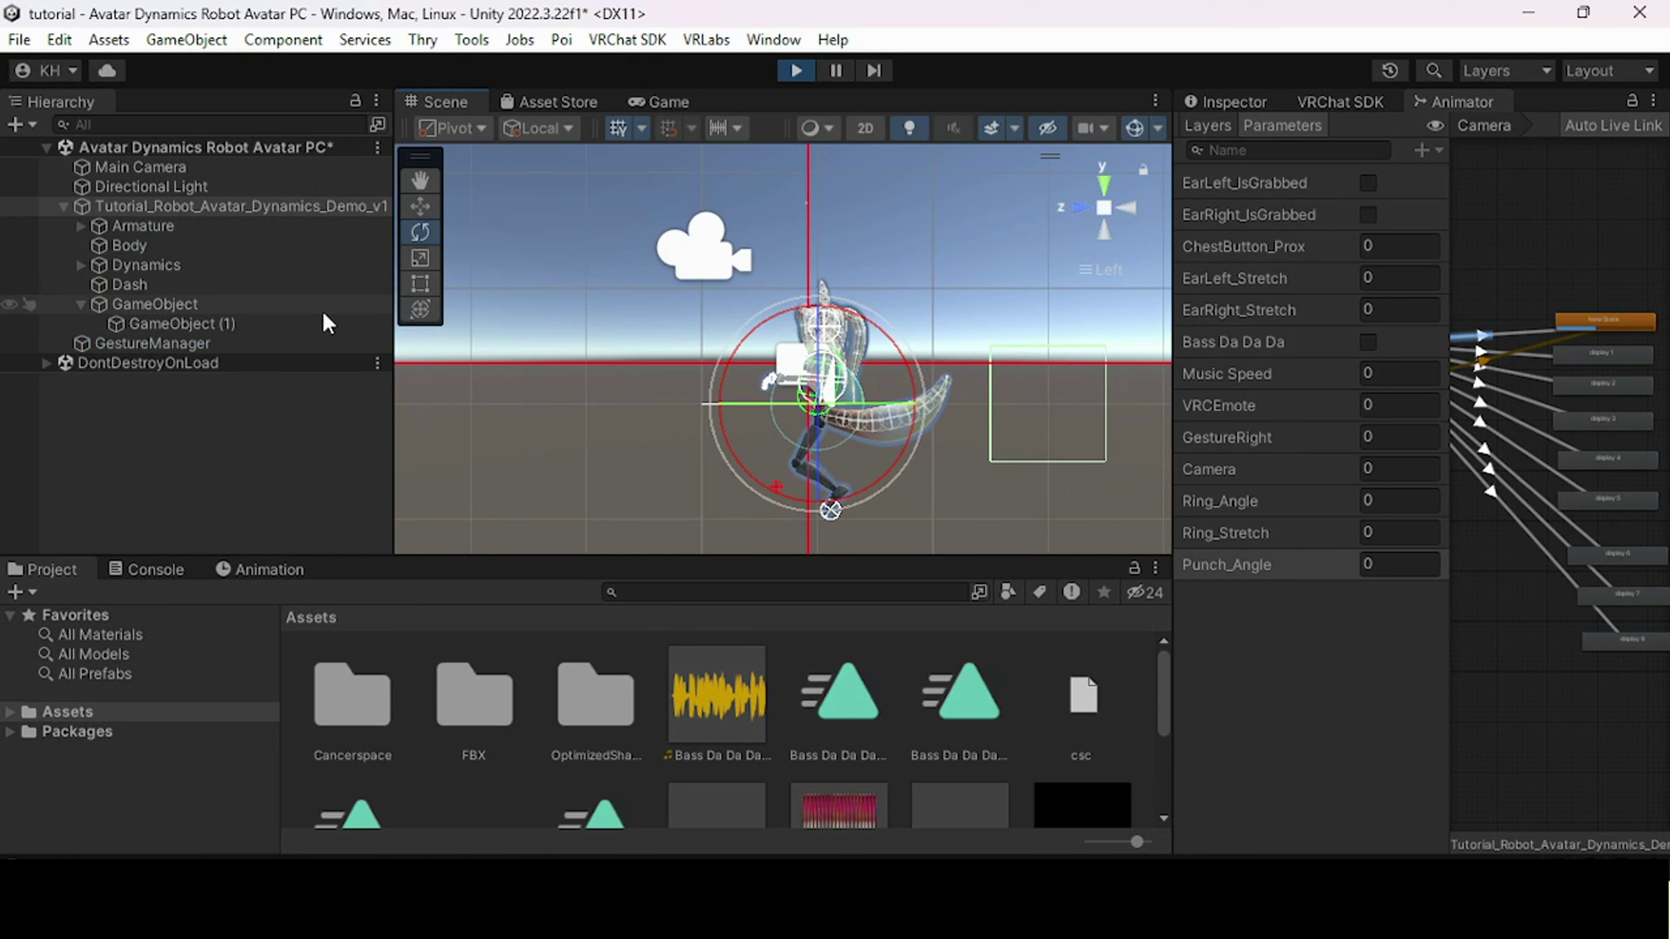
{"action": "scroll", "coordinate": [782, 391], "scroll_direction": "down", "scroll_amount": 2}
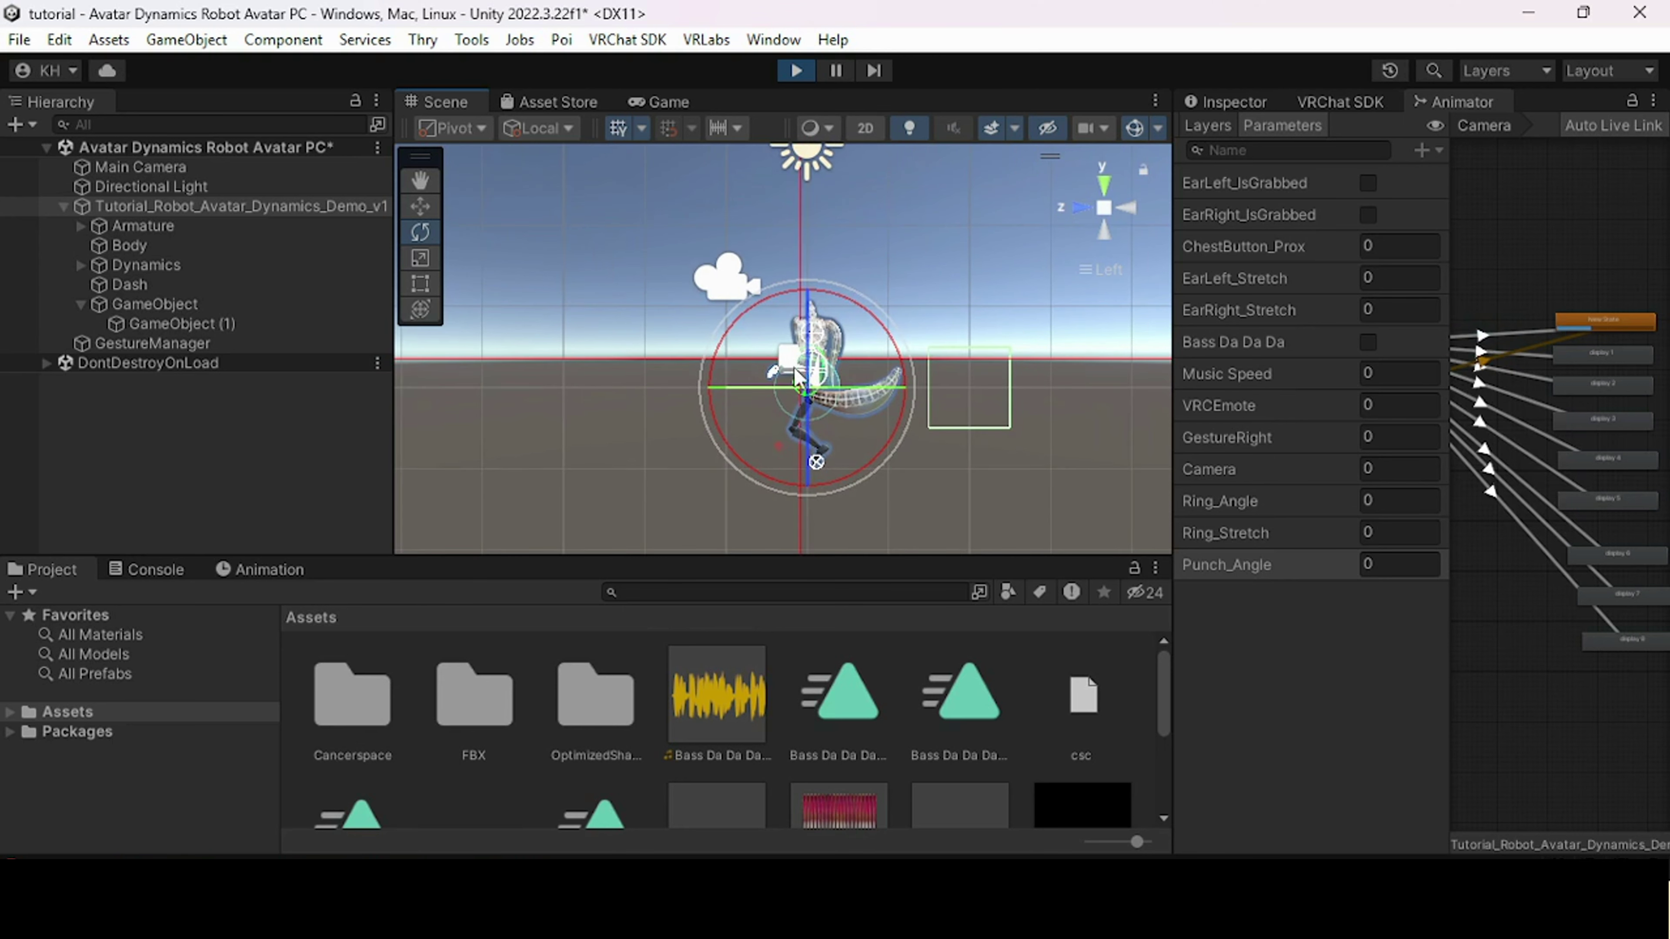
{"action": "left_click", "coordinate": [420, 207]}
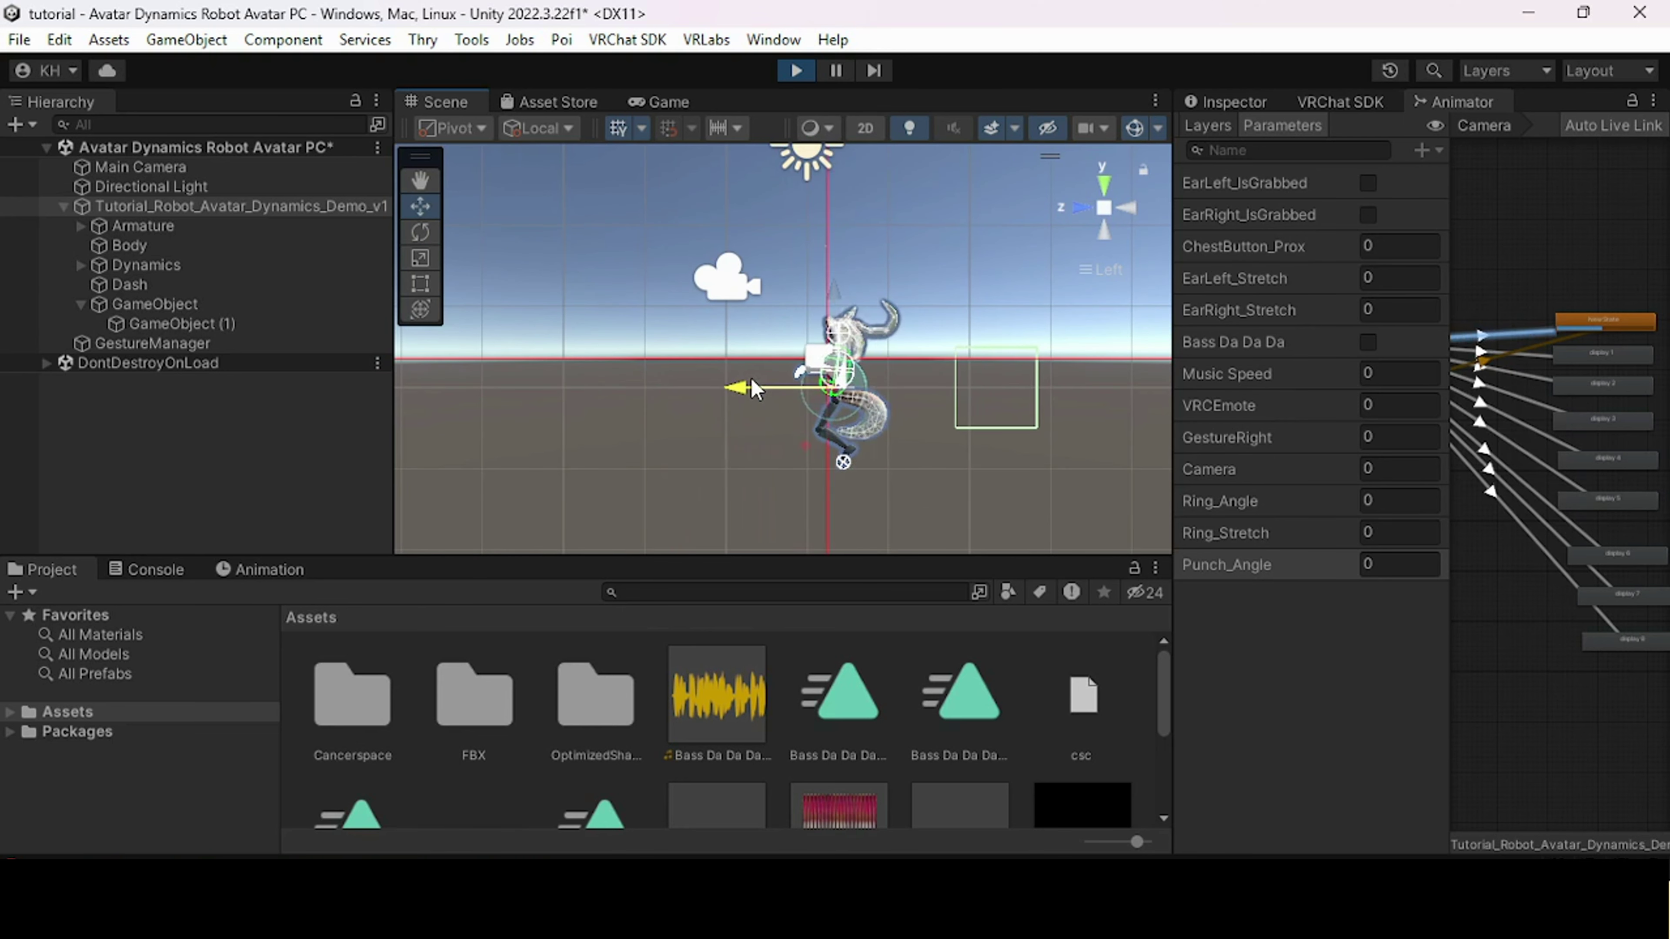
{"action": "left_click_drag", "start_coordinate": [753, 388], "coordinate": [1057, 380], "text": "alt"}
{"action": "left_click_drag", "start_coordinate": [987, 328], "coordinate": [1023, 447], "text": "alt"}
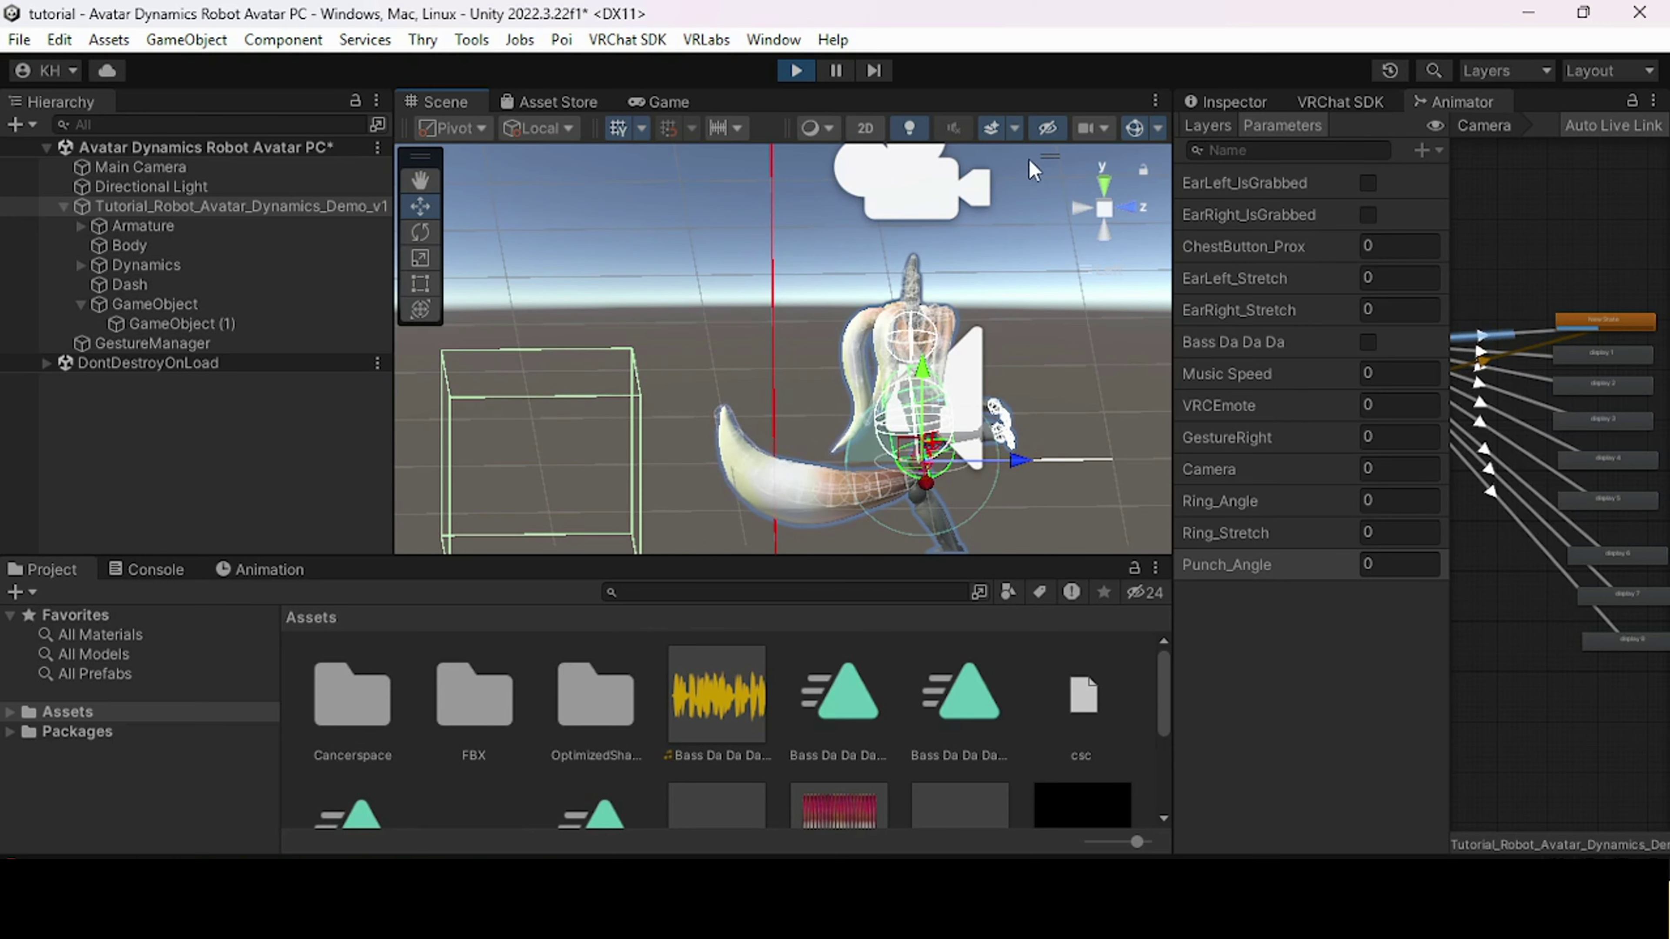
{"action": "left_click", "coordinate": [796, 70]}
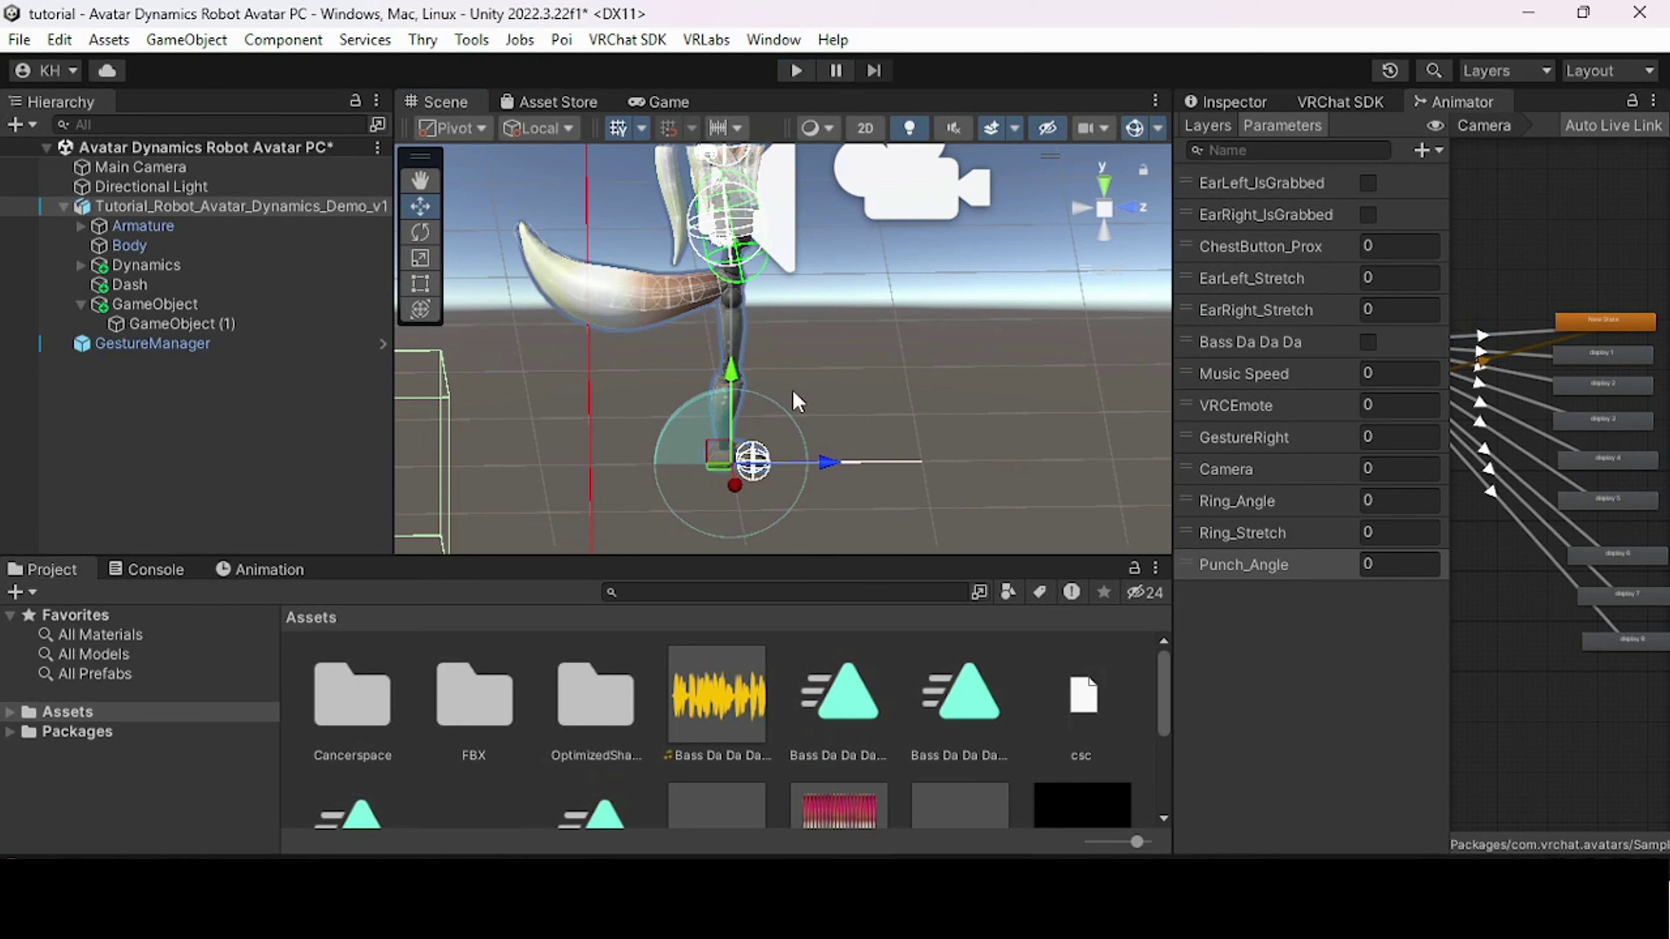
- Correct the parameter name in the phys bone's Options to Punch
{"action": "left_click", "coordinate": [209, 306]}
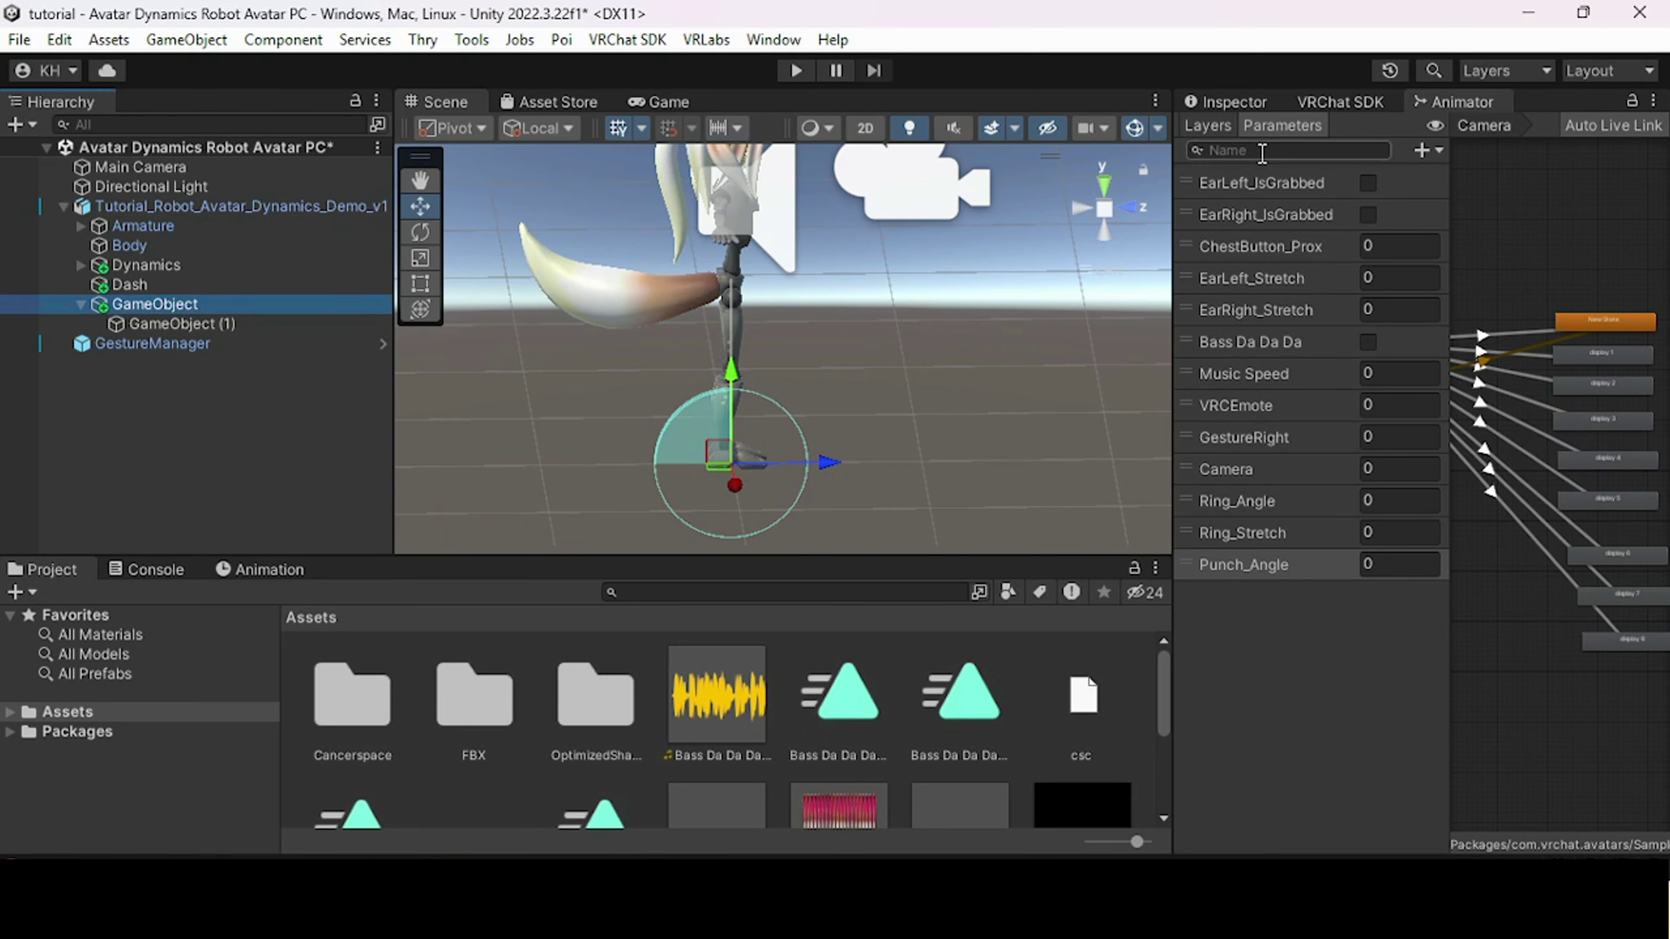
{"action": "left_click", "coordinate": [1247, 103]}
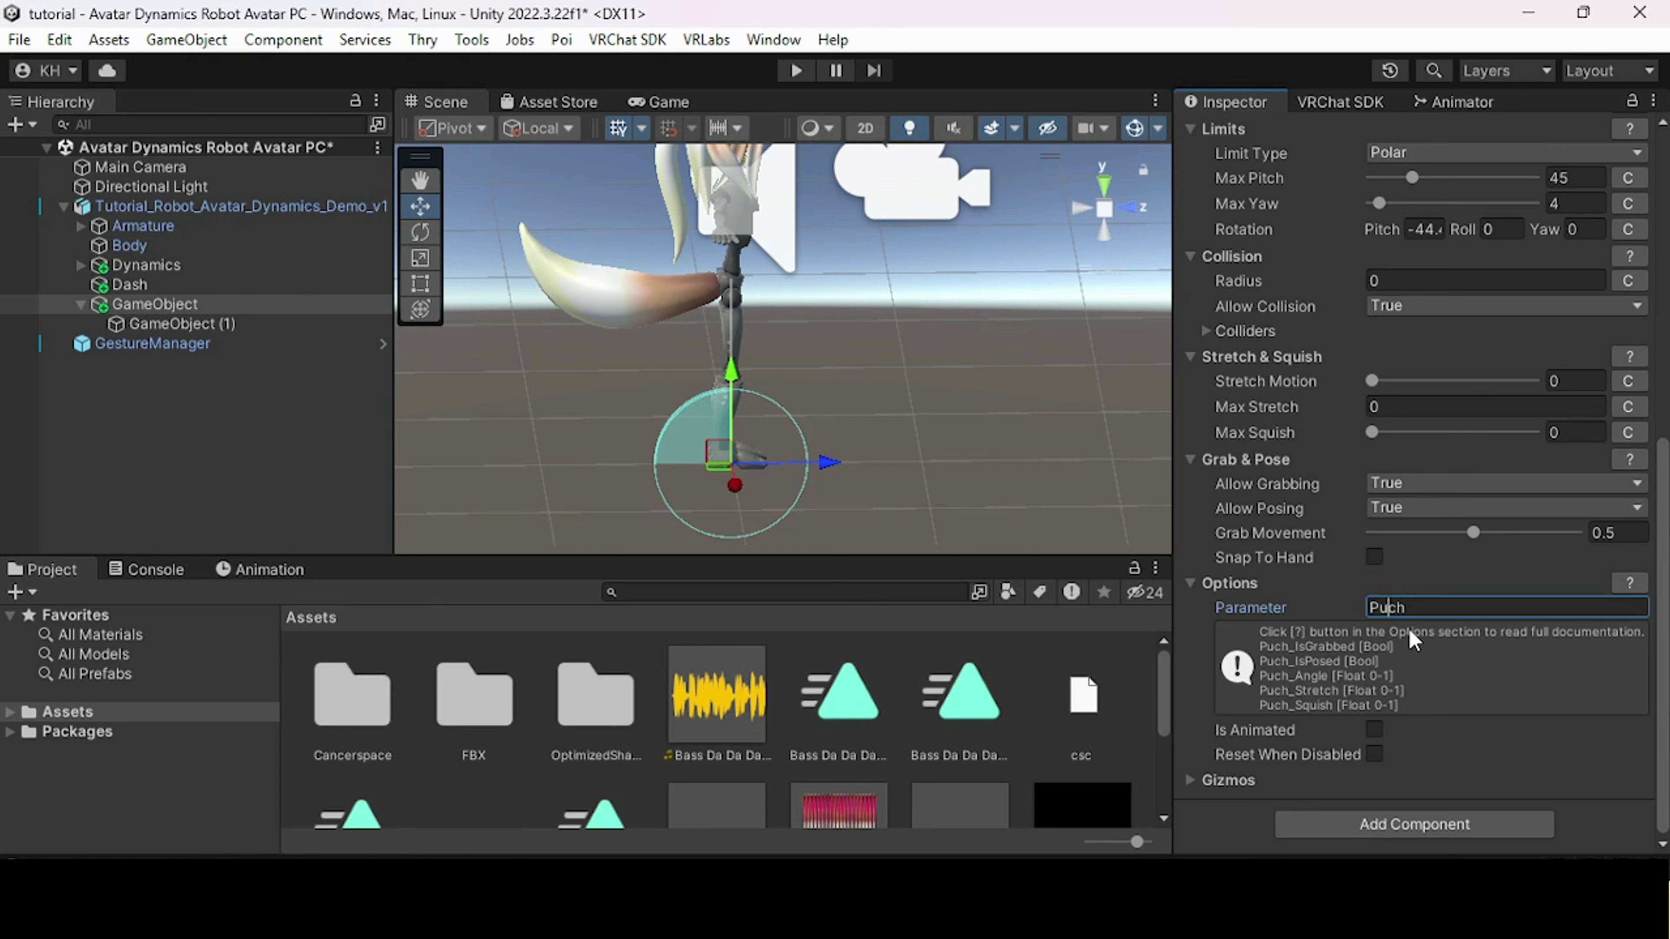
{"action": "type", "text": "n"}
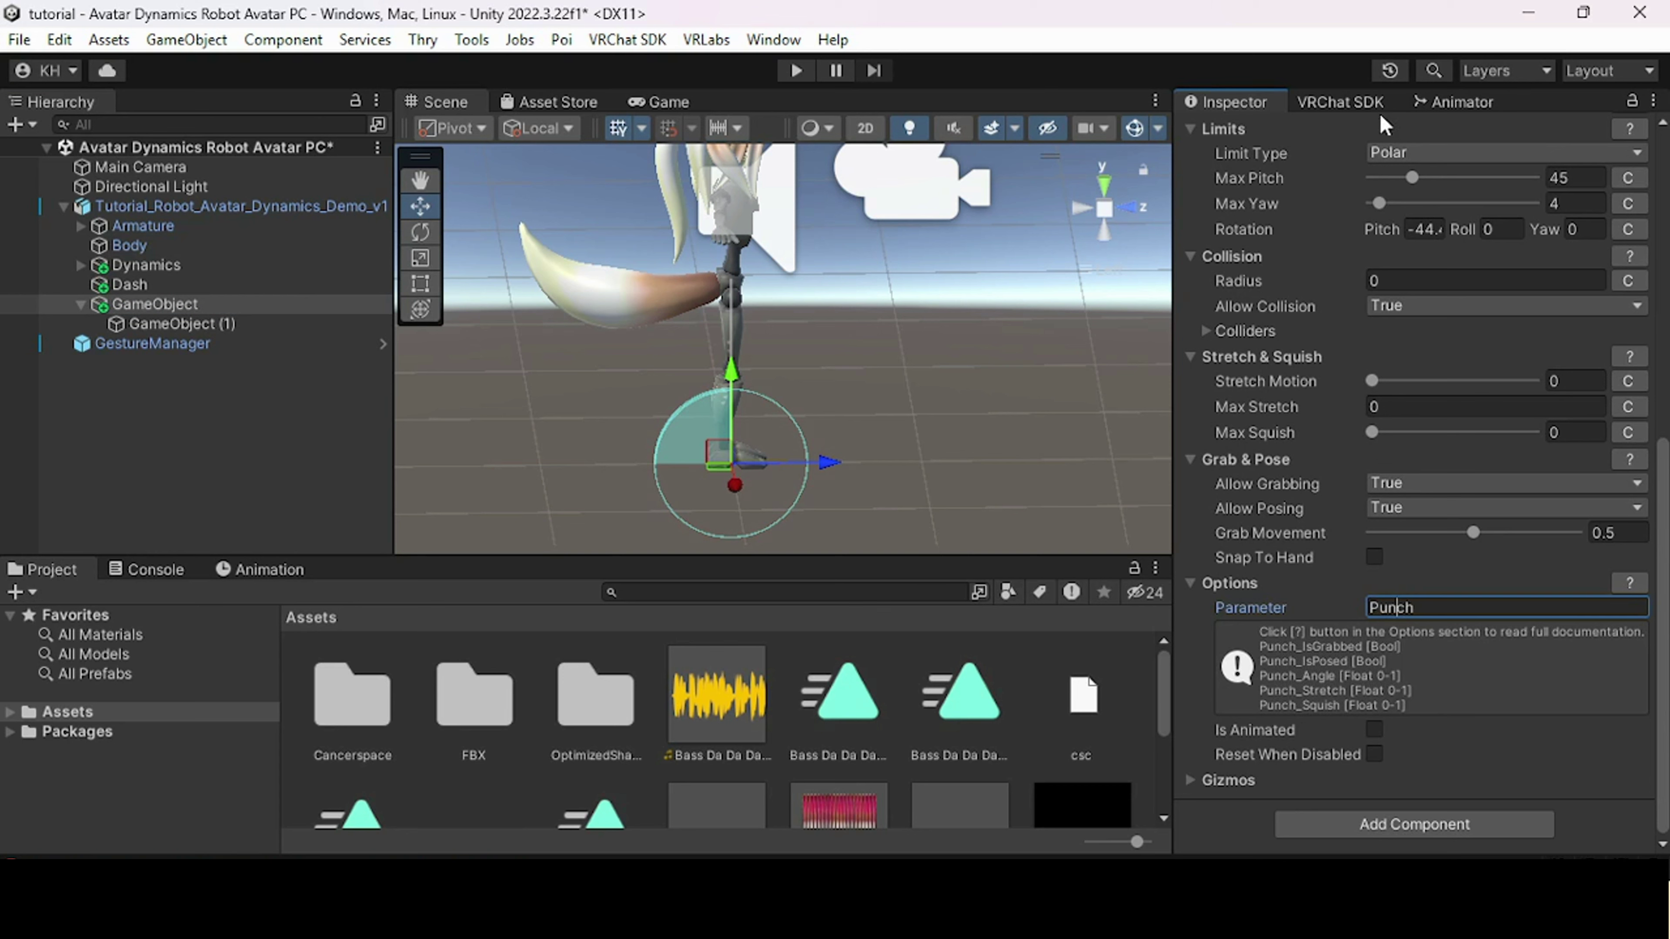
- Retest the corrected phys bone parameter in play mode by moving the avatar along its Z axis while watching Punch_Angle, and exit play mode
{"action": "left_click", "coordinate": [1452, 103]}
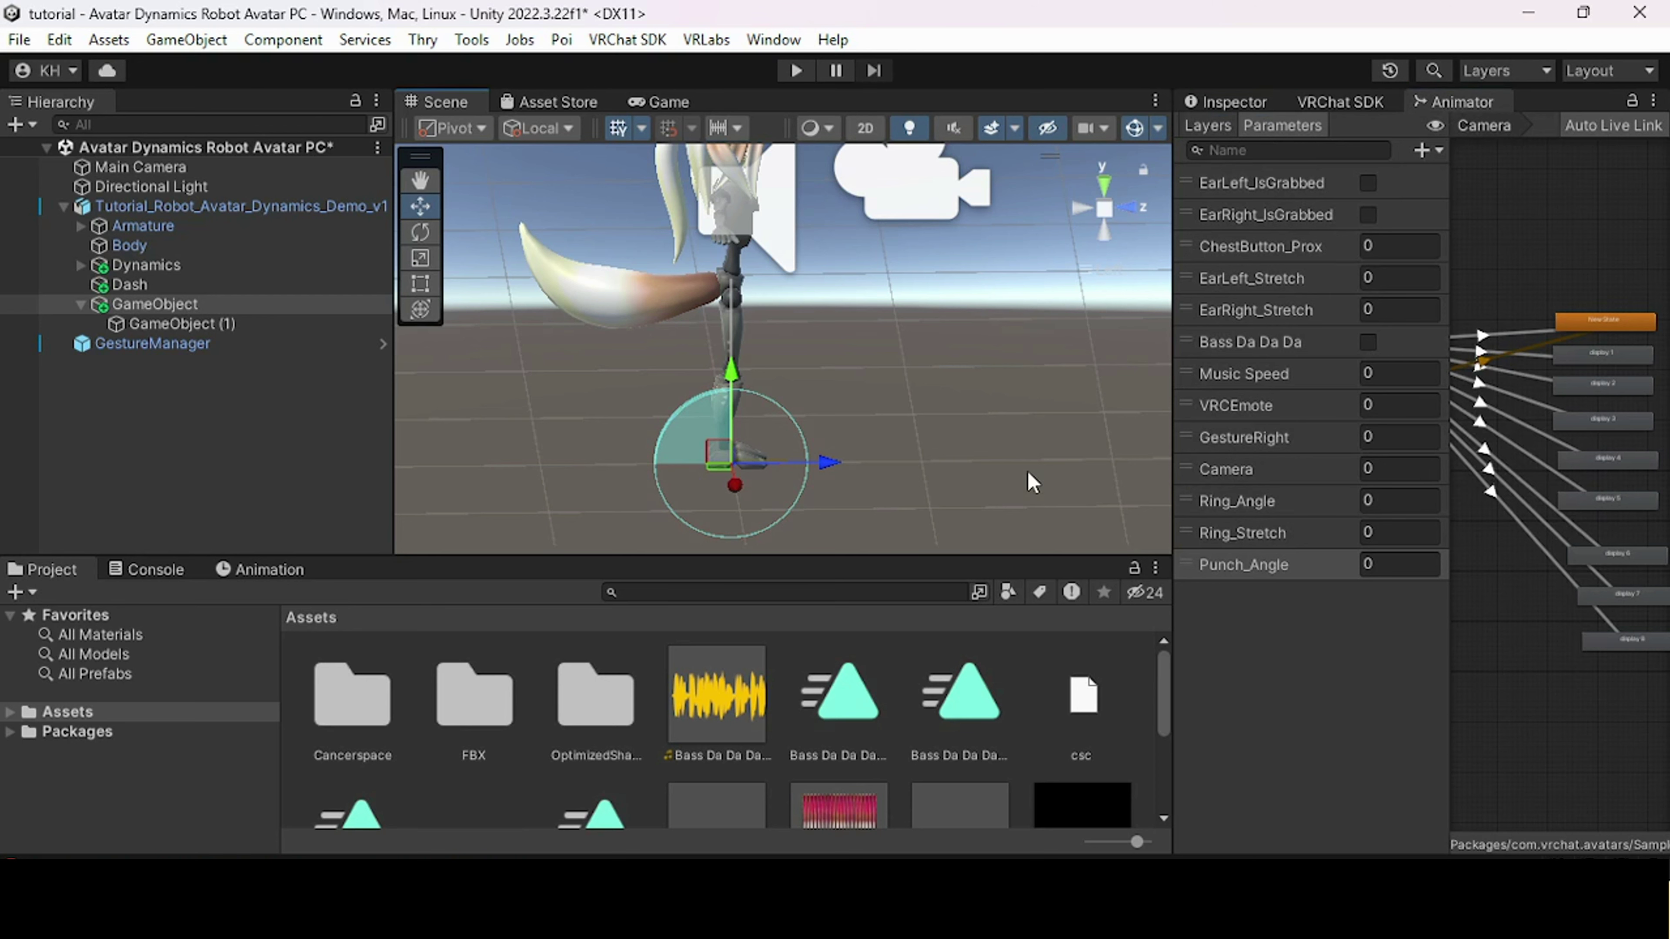
{"action": "left_click", "coordinate": [795, 70]}
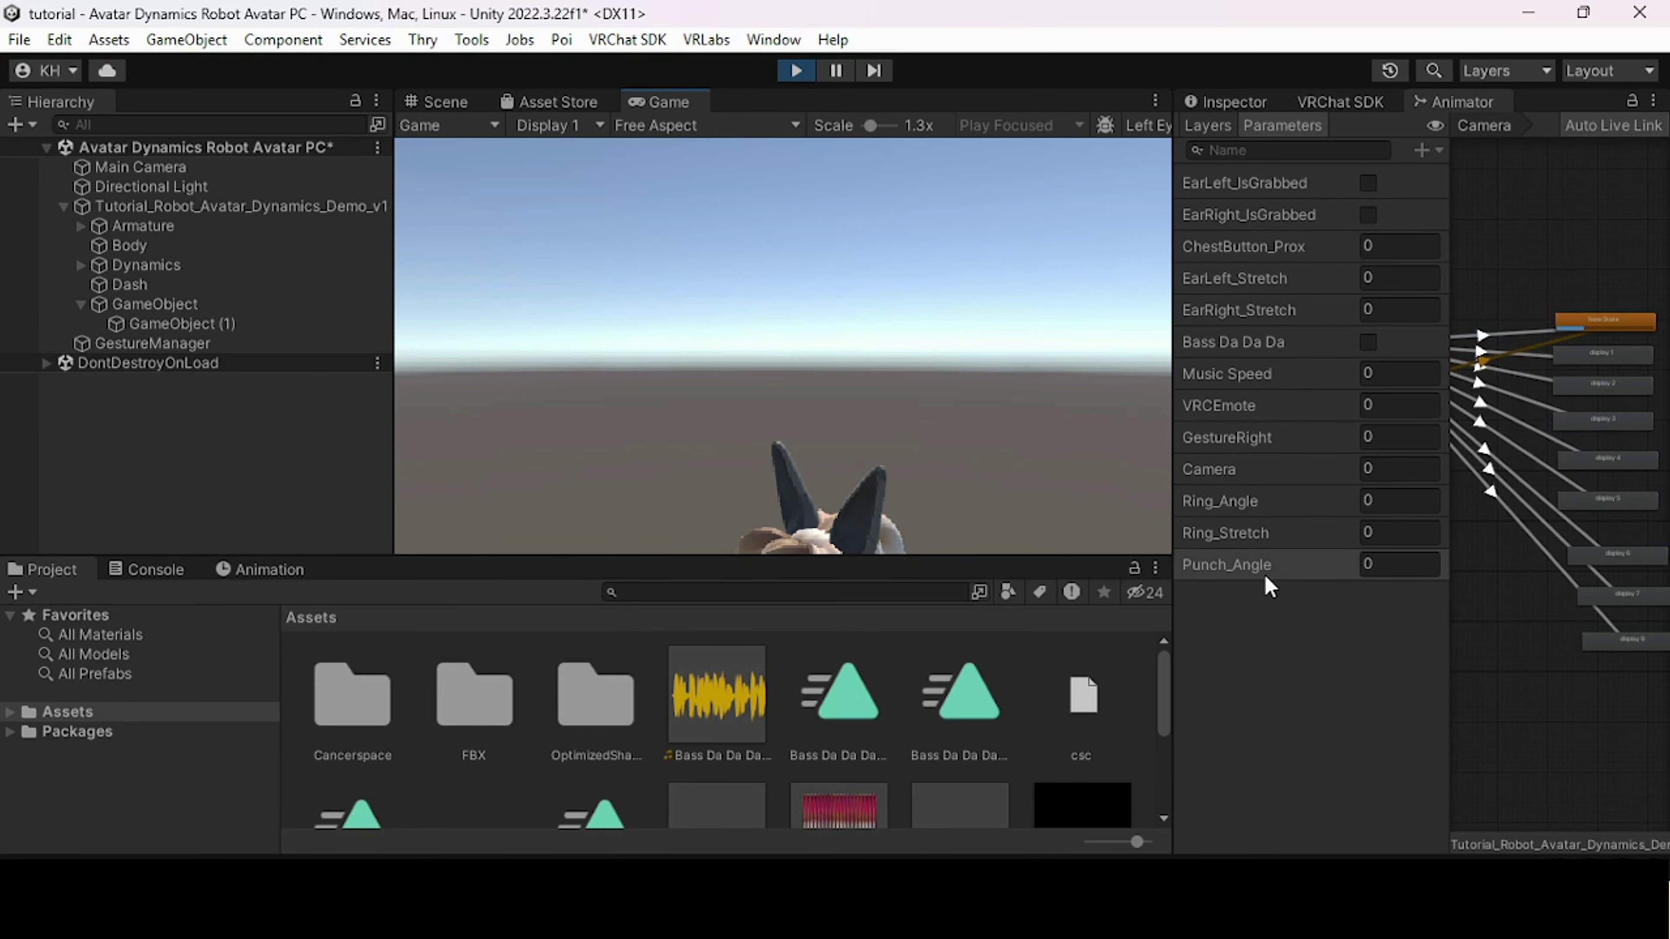
{"action": "left_click", "coordinate": [444, 102]}
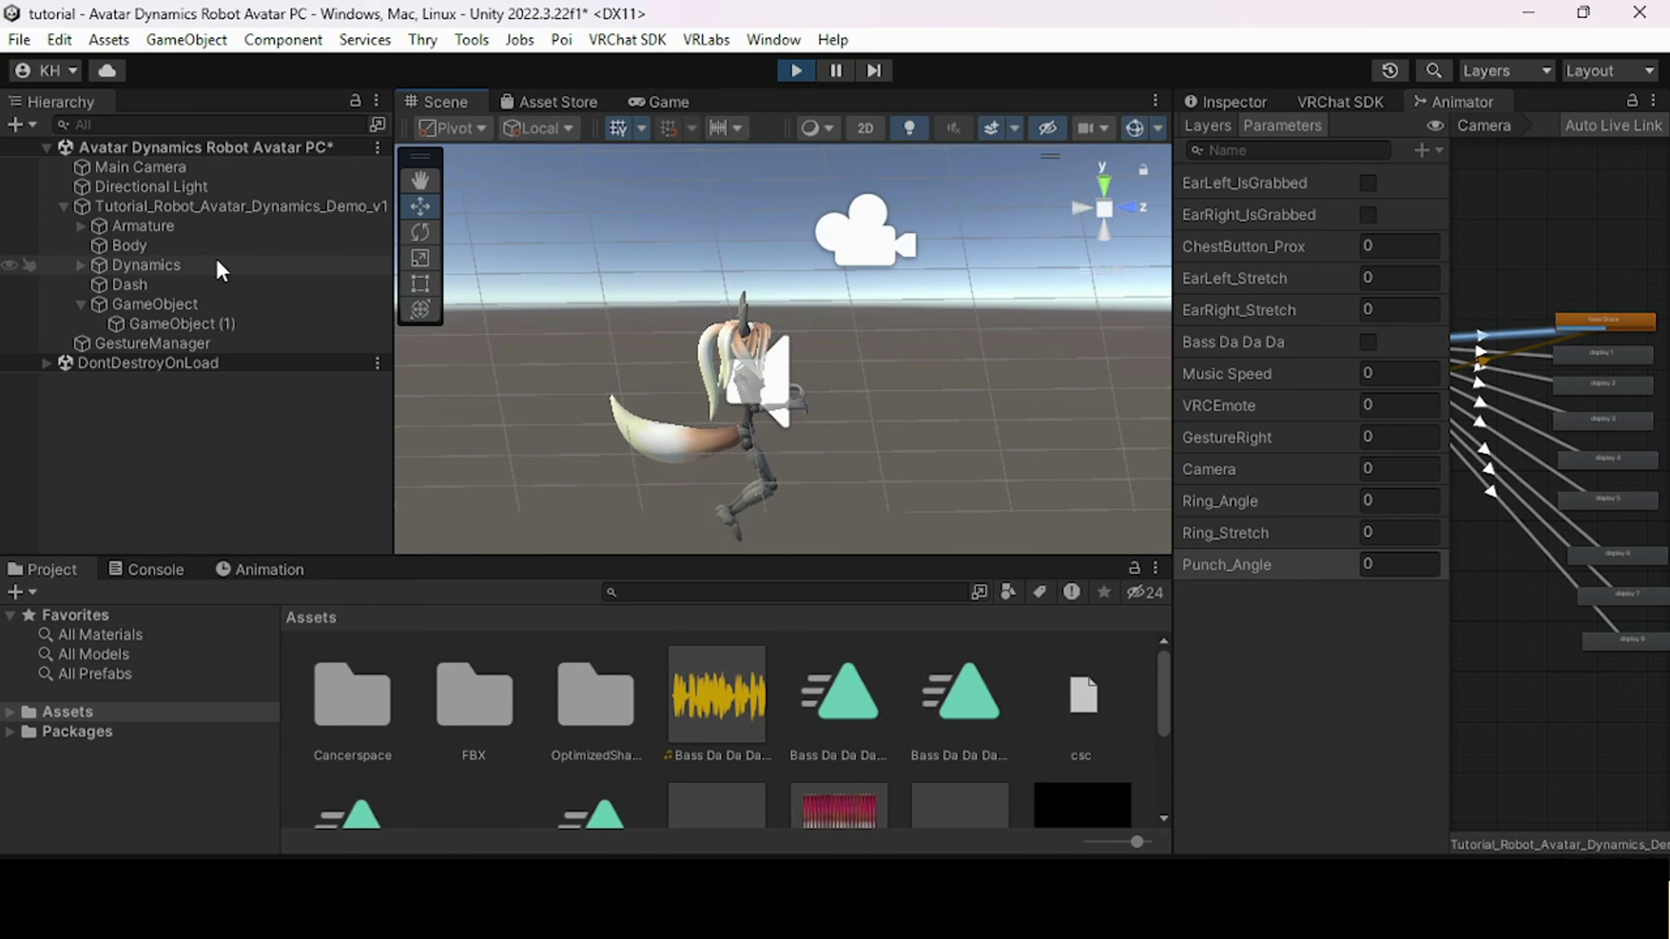
{"action": "left_click", "coordinate": [217, 207]}
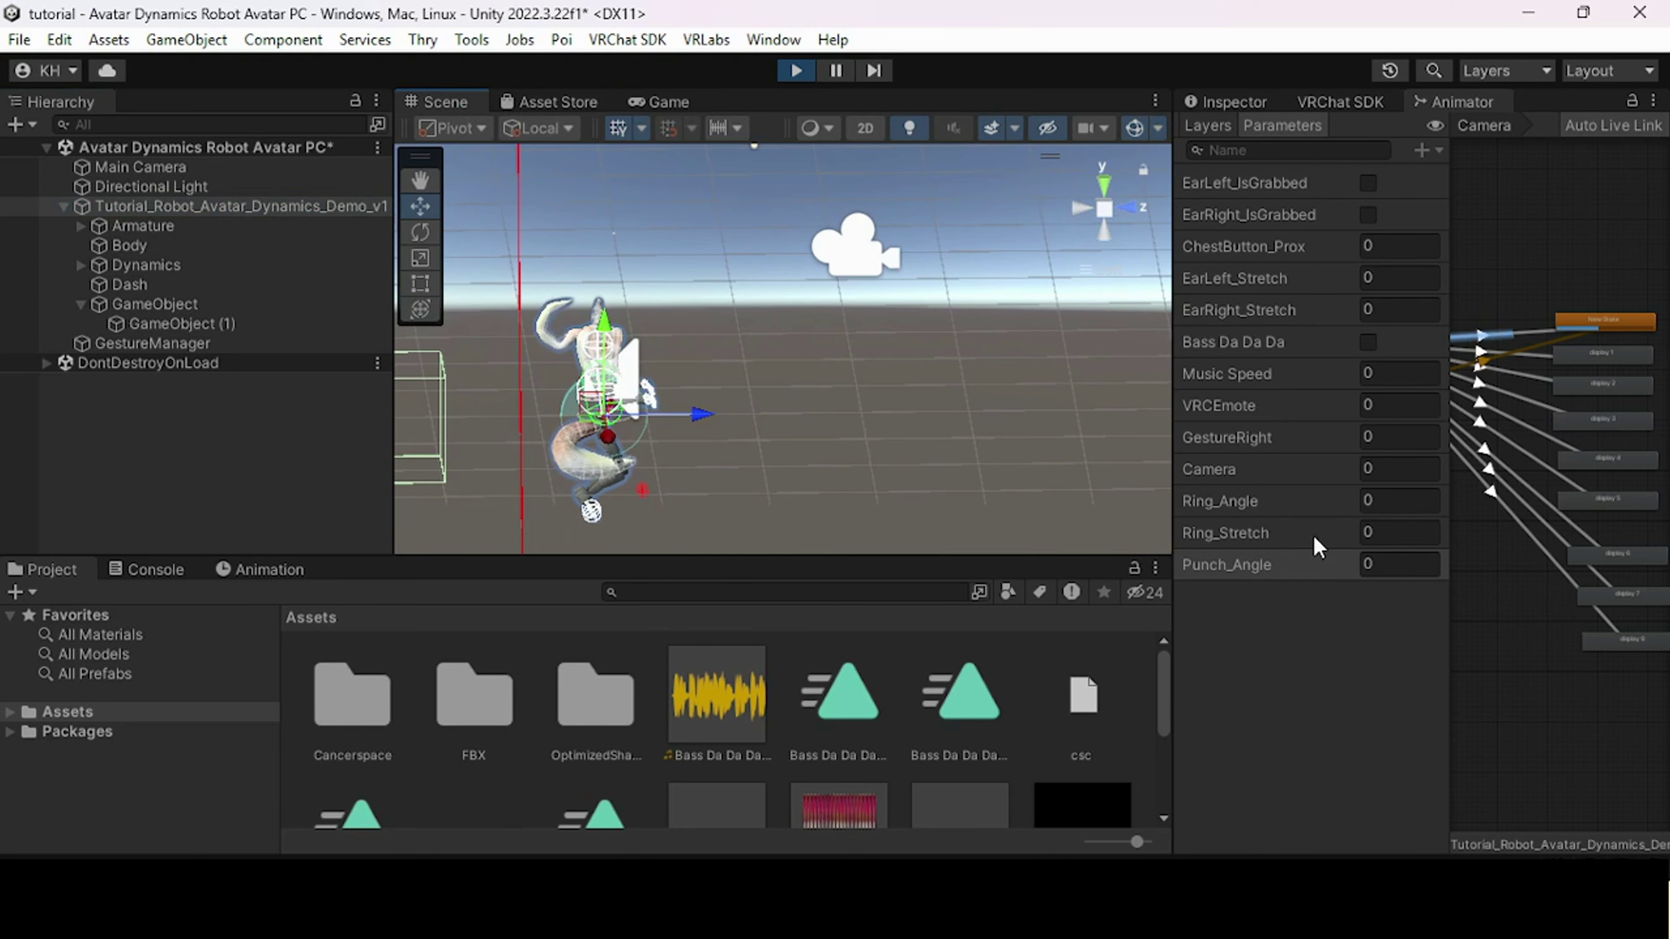
{"action": "left_click_drag", "start_coordinate": [699, 414], "coordinate": [898, 416]}
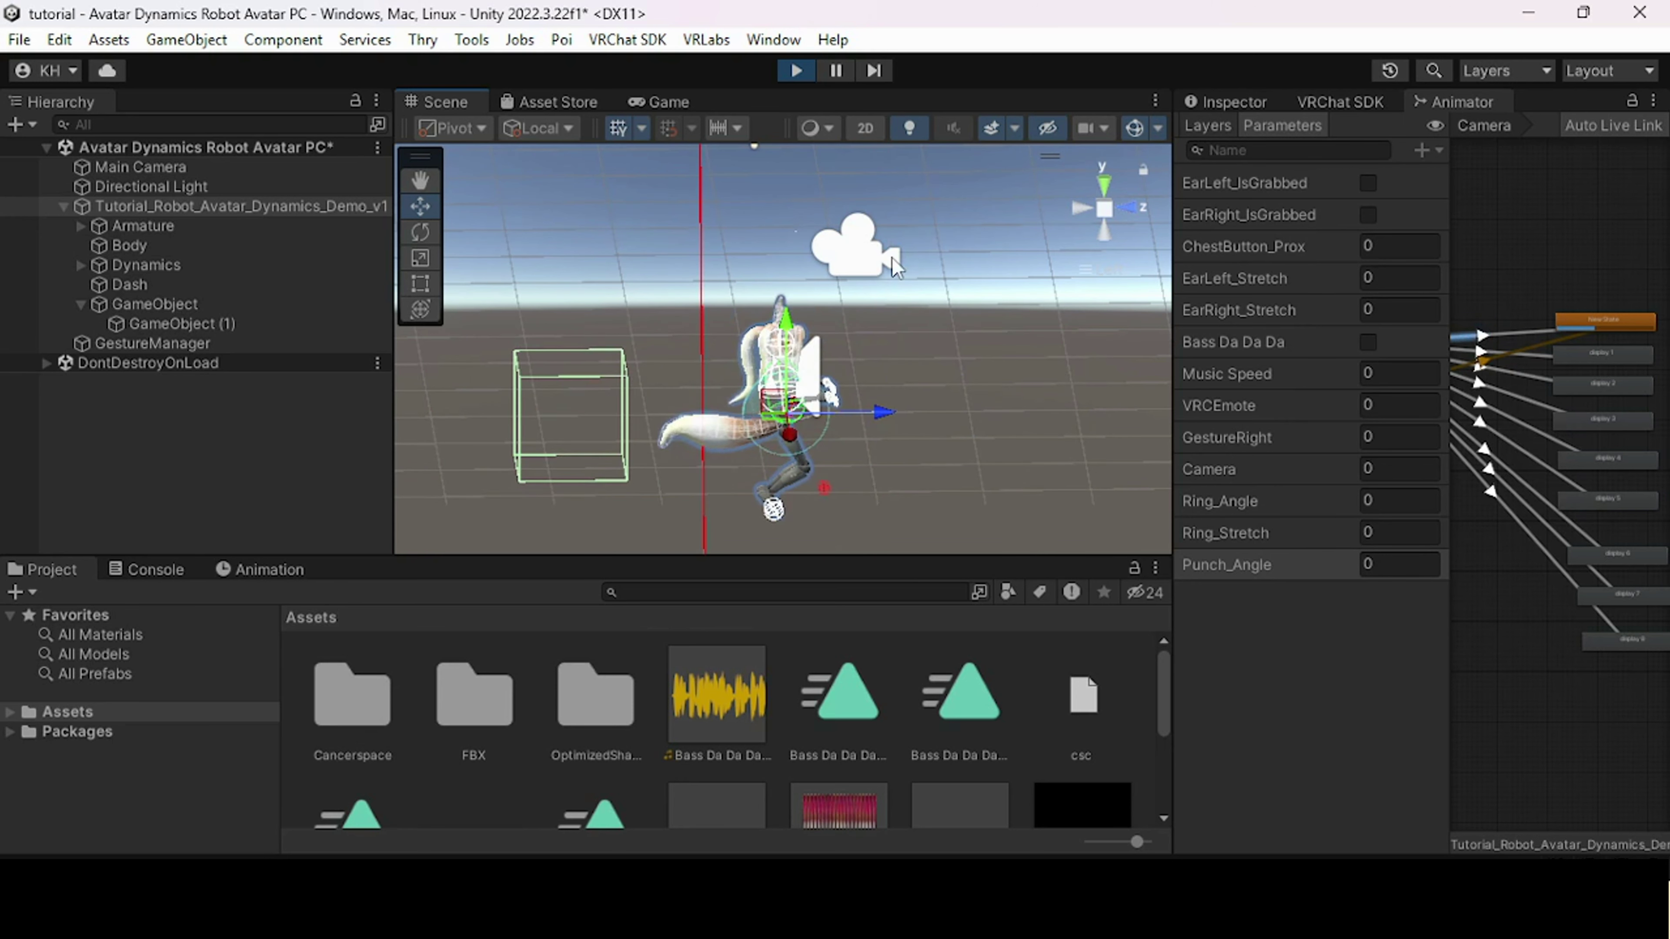
{"action": "left_click", "coordinate": [796, 70]}
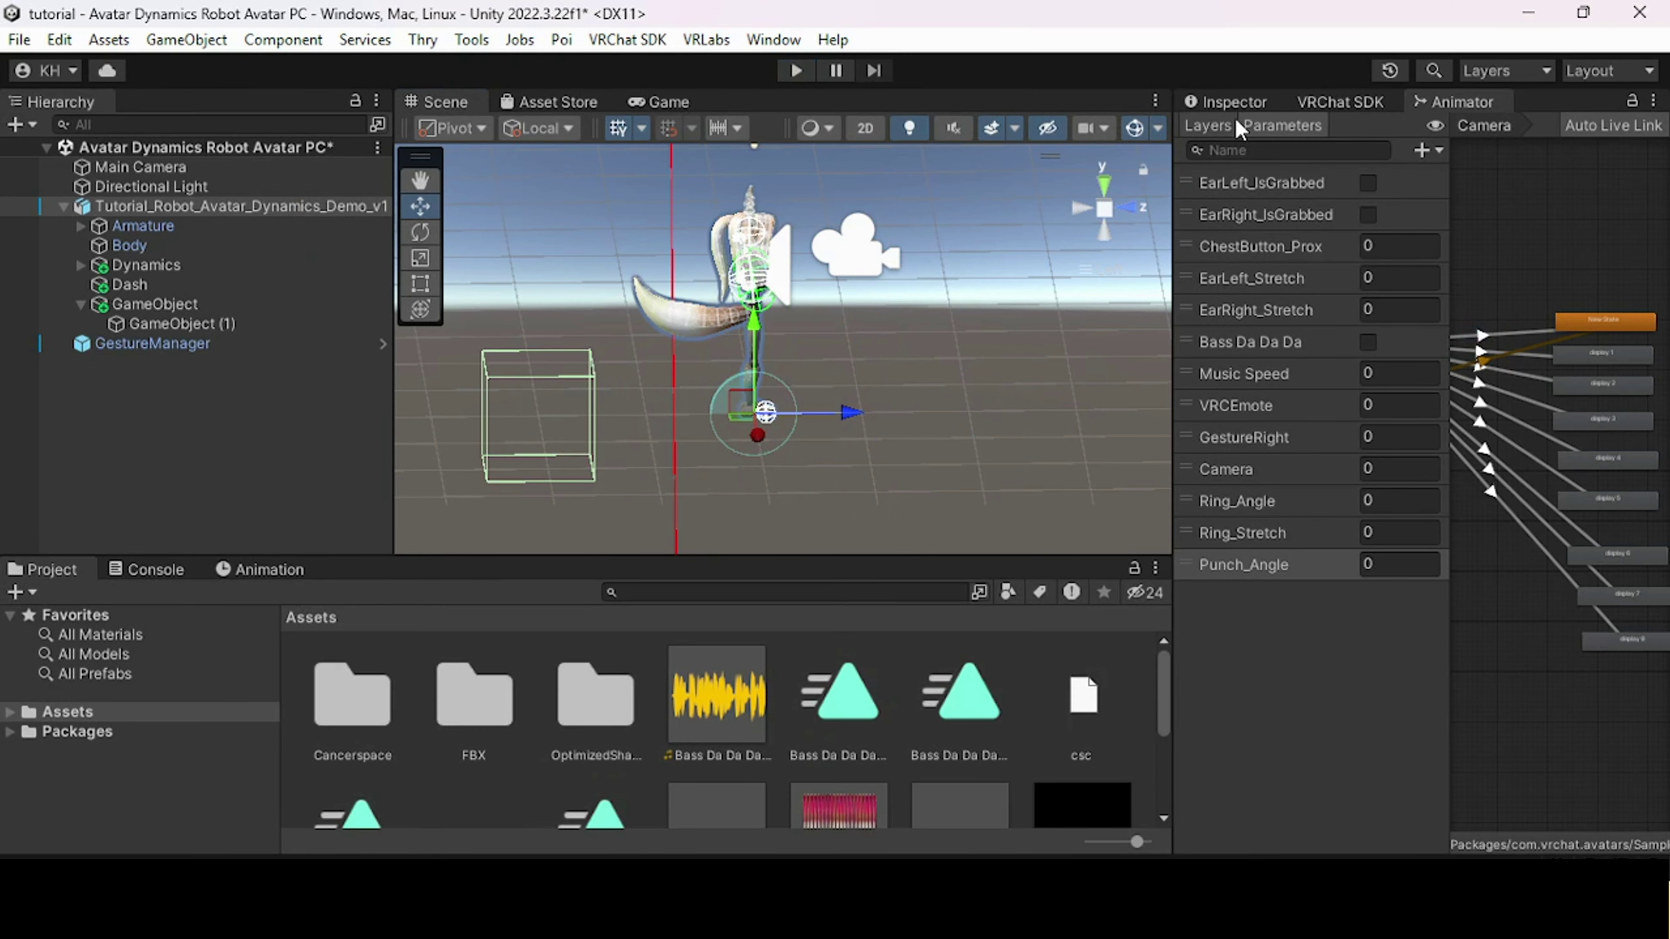
- Add the VRCFury Fix Write Defaults component to the avatar and review its Auto fix mode
{"action": "left_click", "coordinate": [1228, 102]}
{"action": "left_click", "coordinate": [250, 209]}
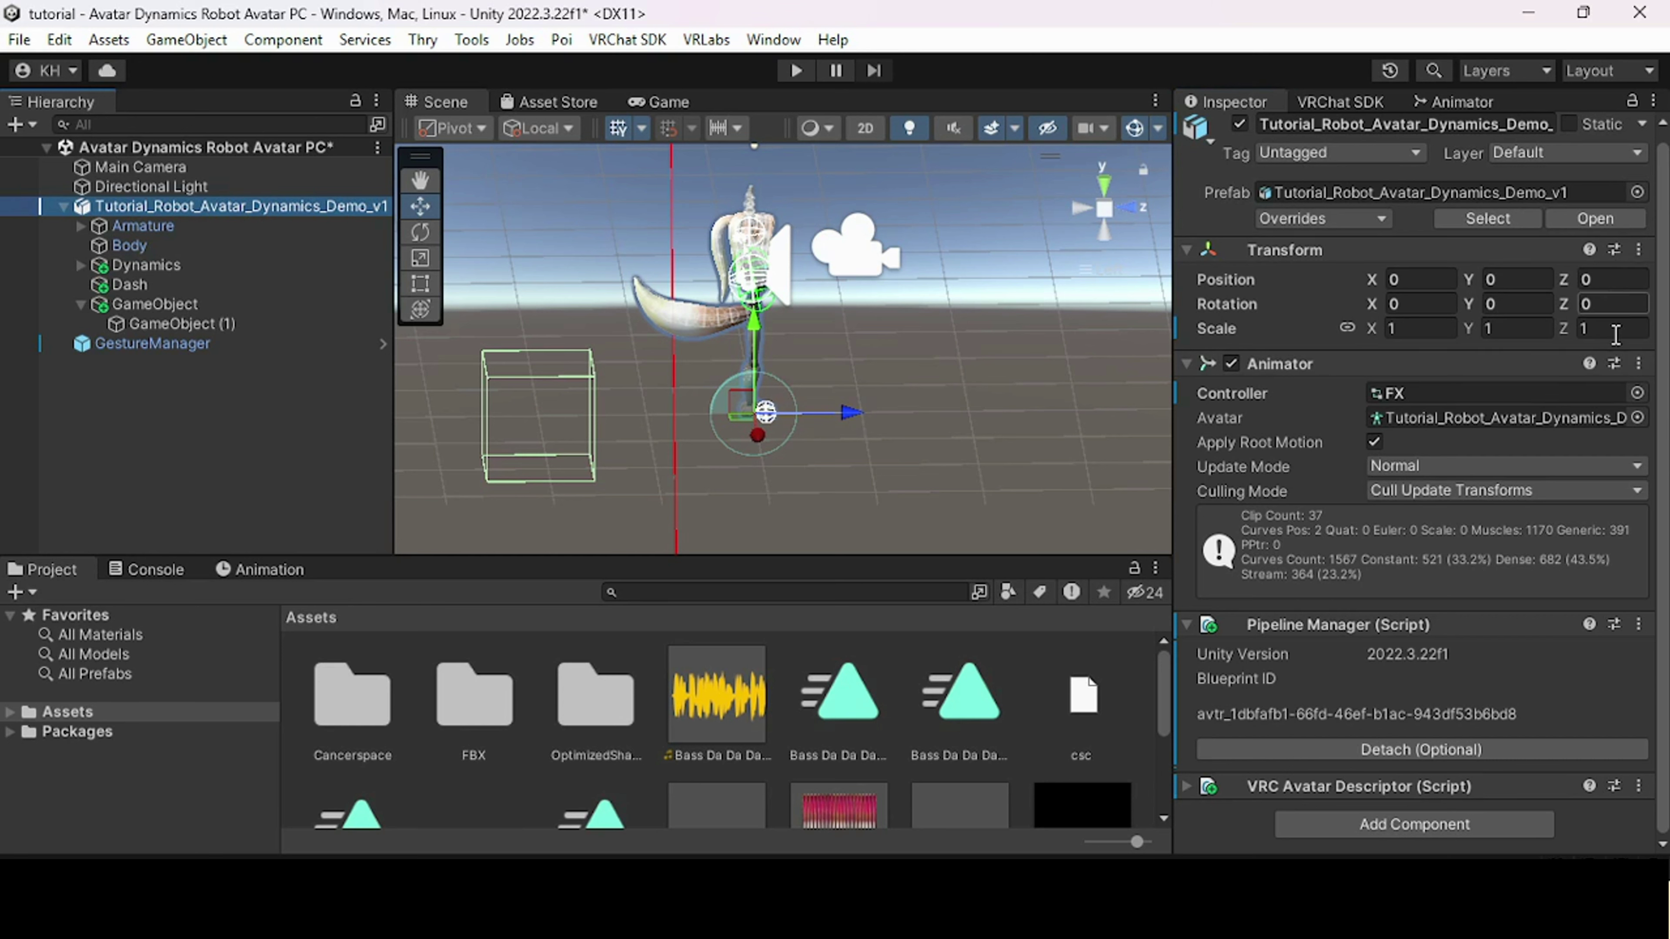
{"action": "left_click", "coordinate": [1434, 822]}
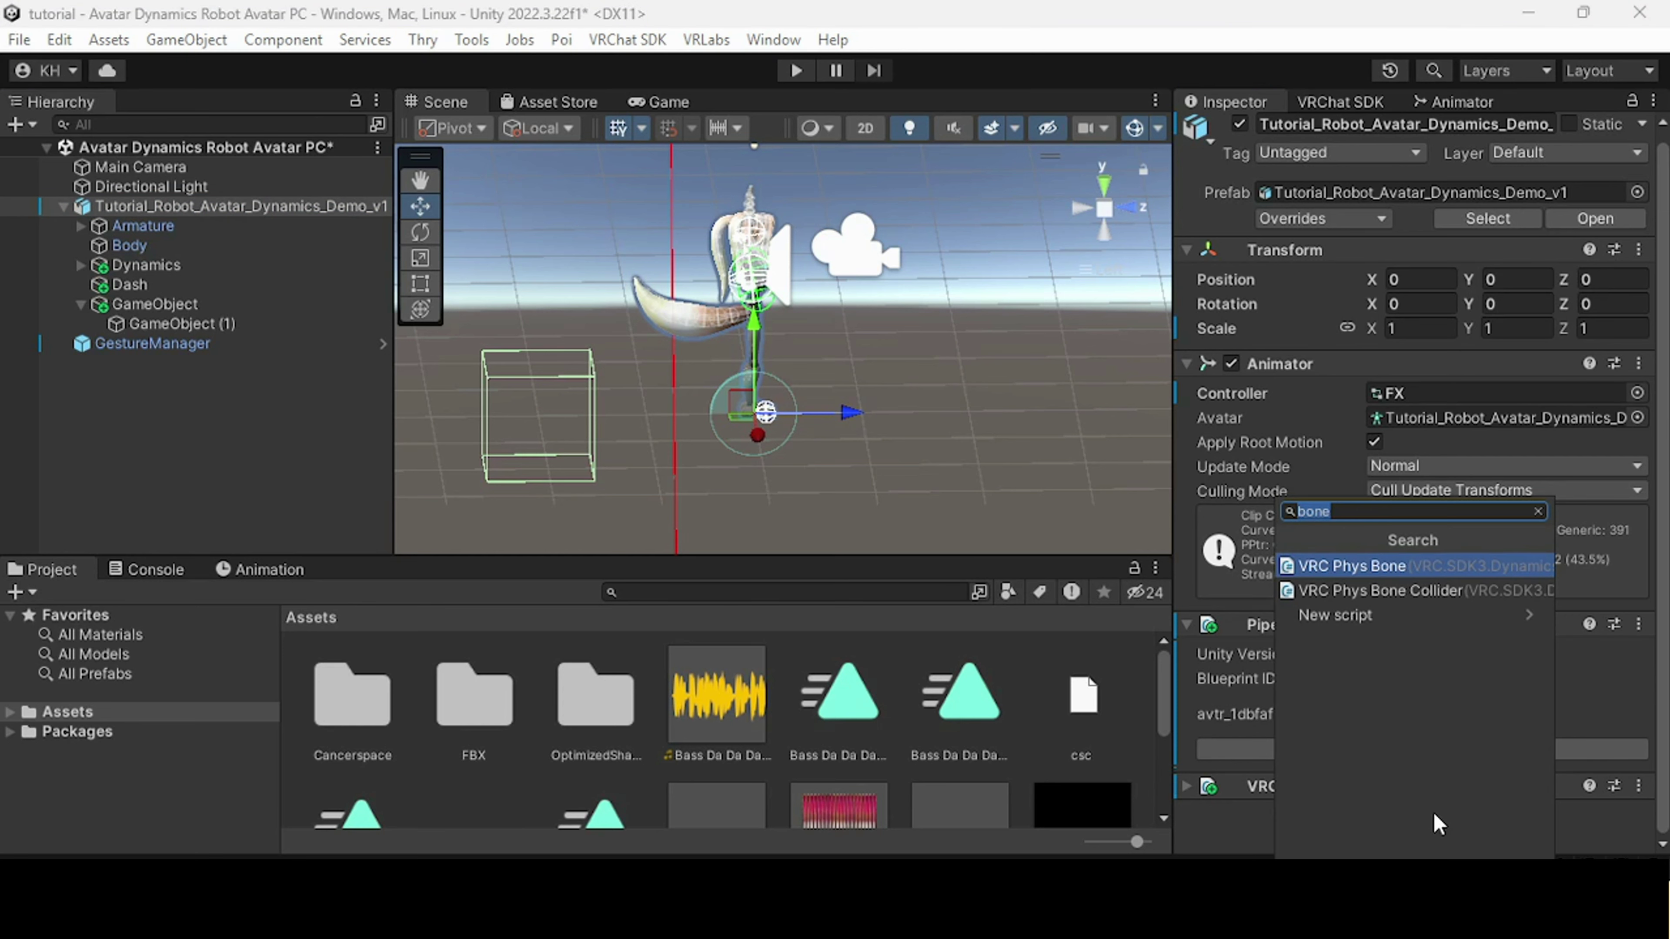
{"action": "type", "text": "fury"}
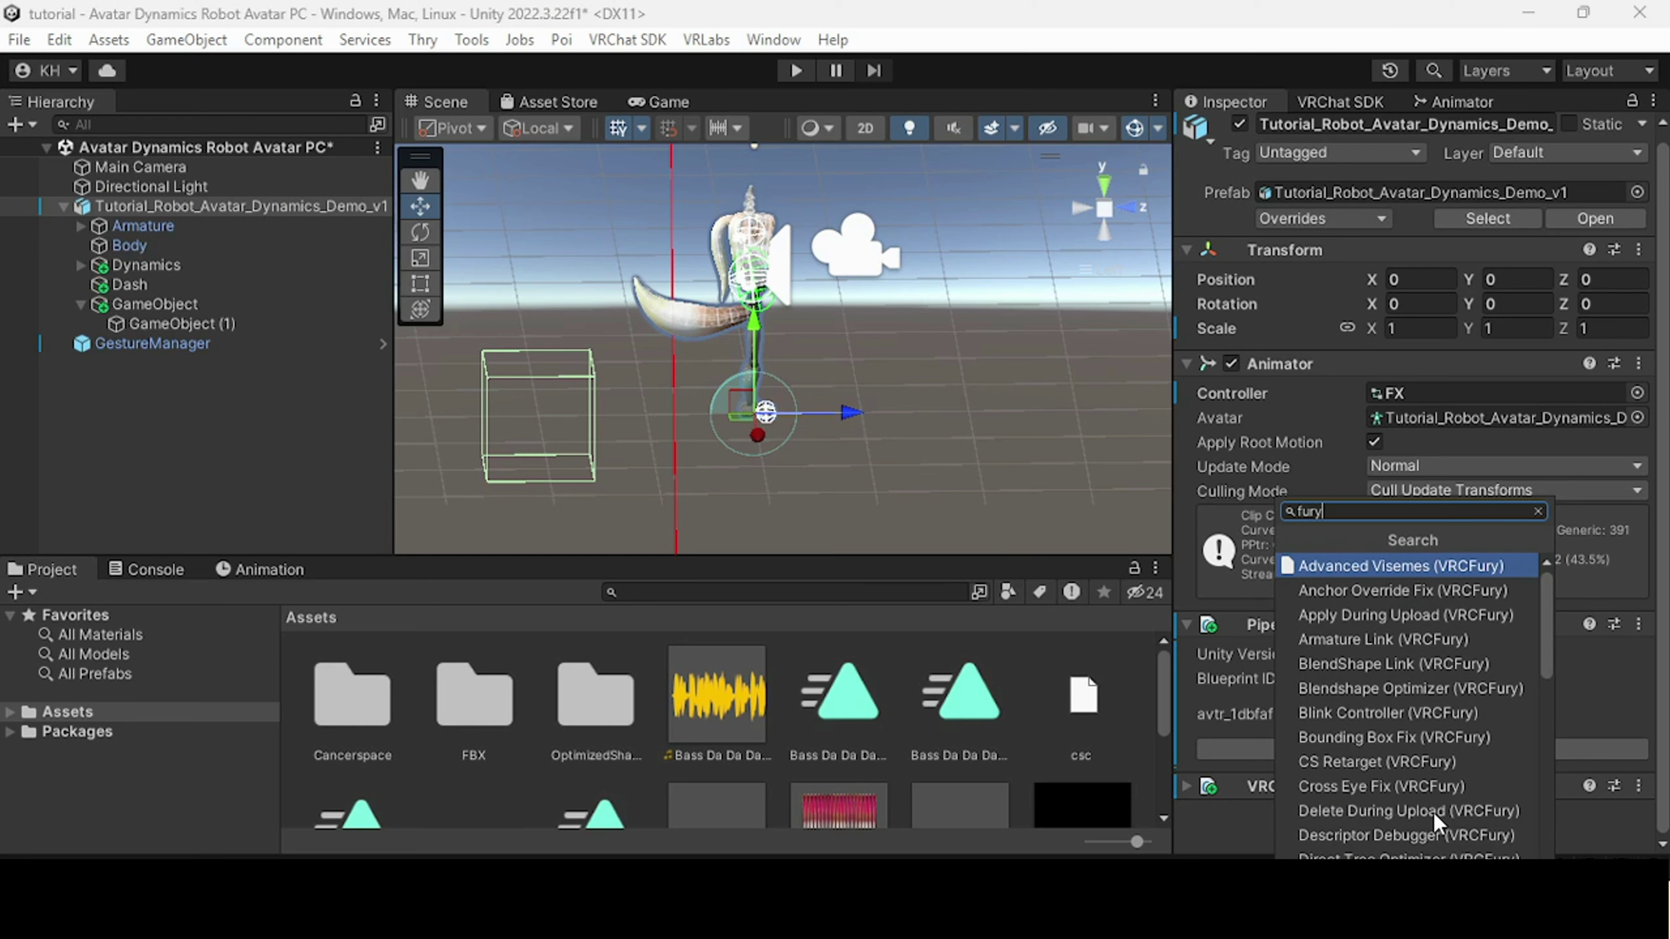
{"action": "scroll", "coordinate": [1430, 691], "scroll_direction": "down", "scroll_amount": 2}
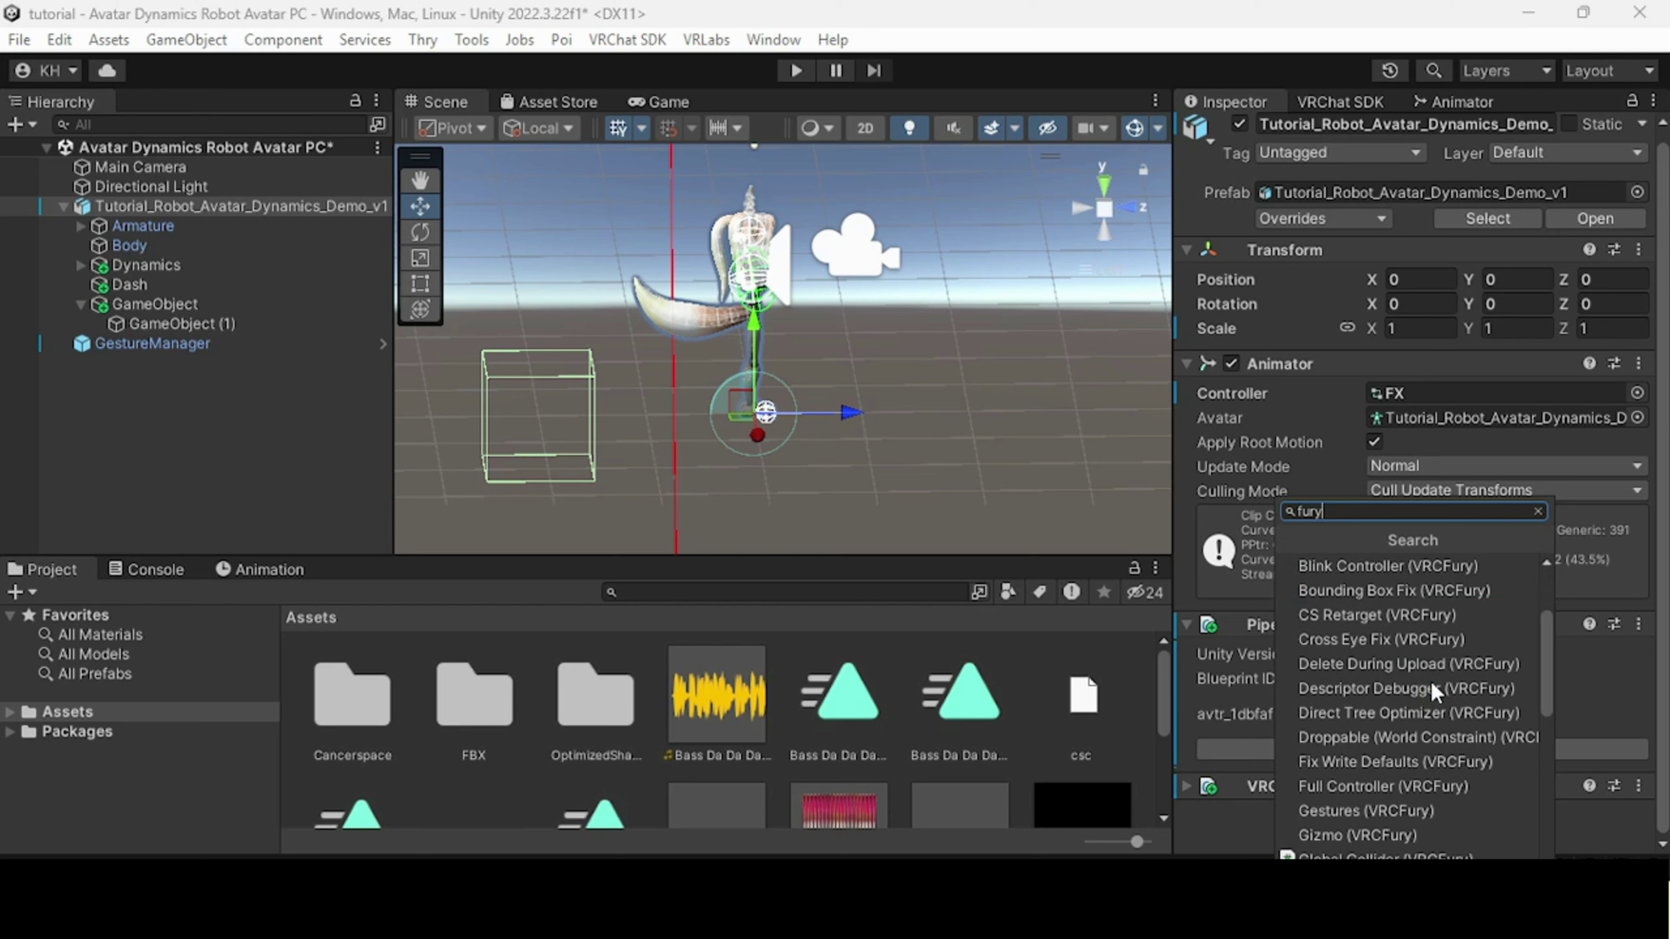
{"action": "left_click", "coordinate": [1422, 760]}
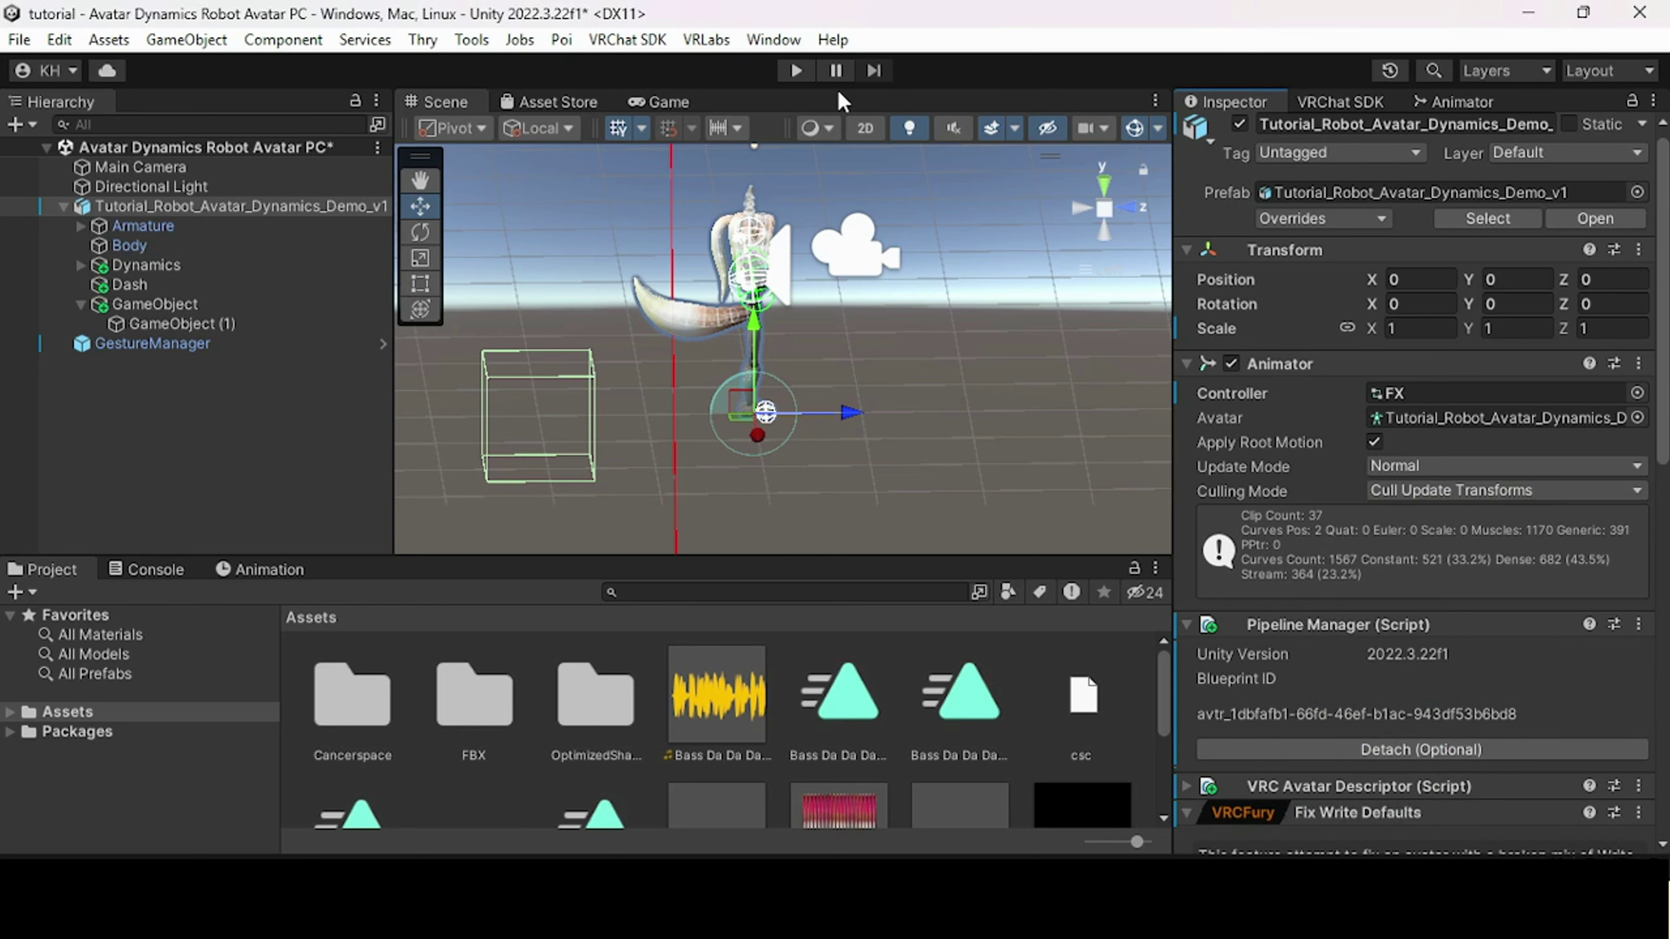
{"action": "scroll", "coordinate": [1471, 693], "scroll_direction": "down", "scroll_amount": 5}
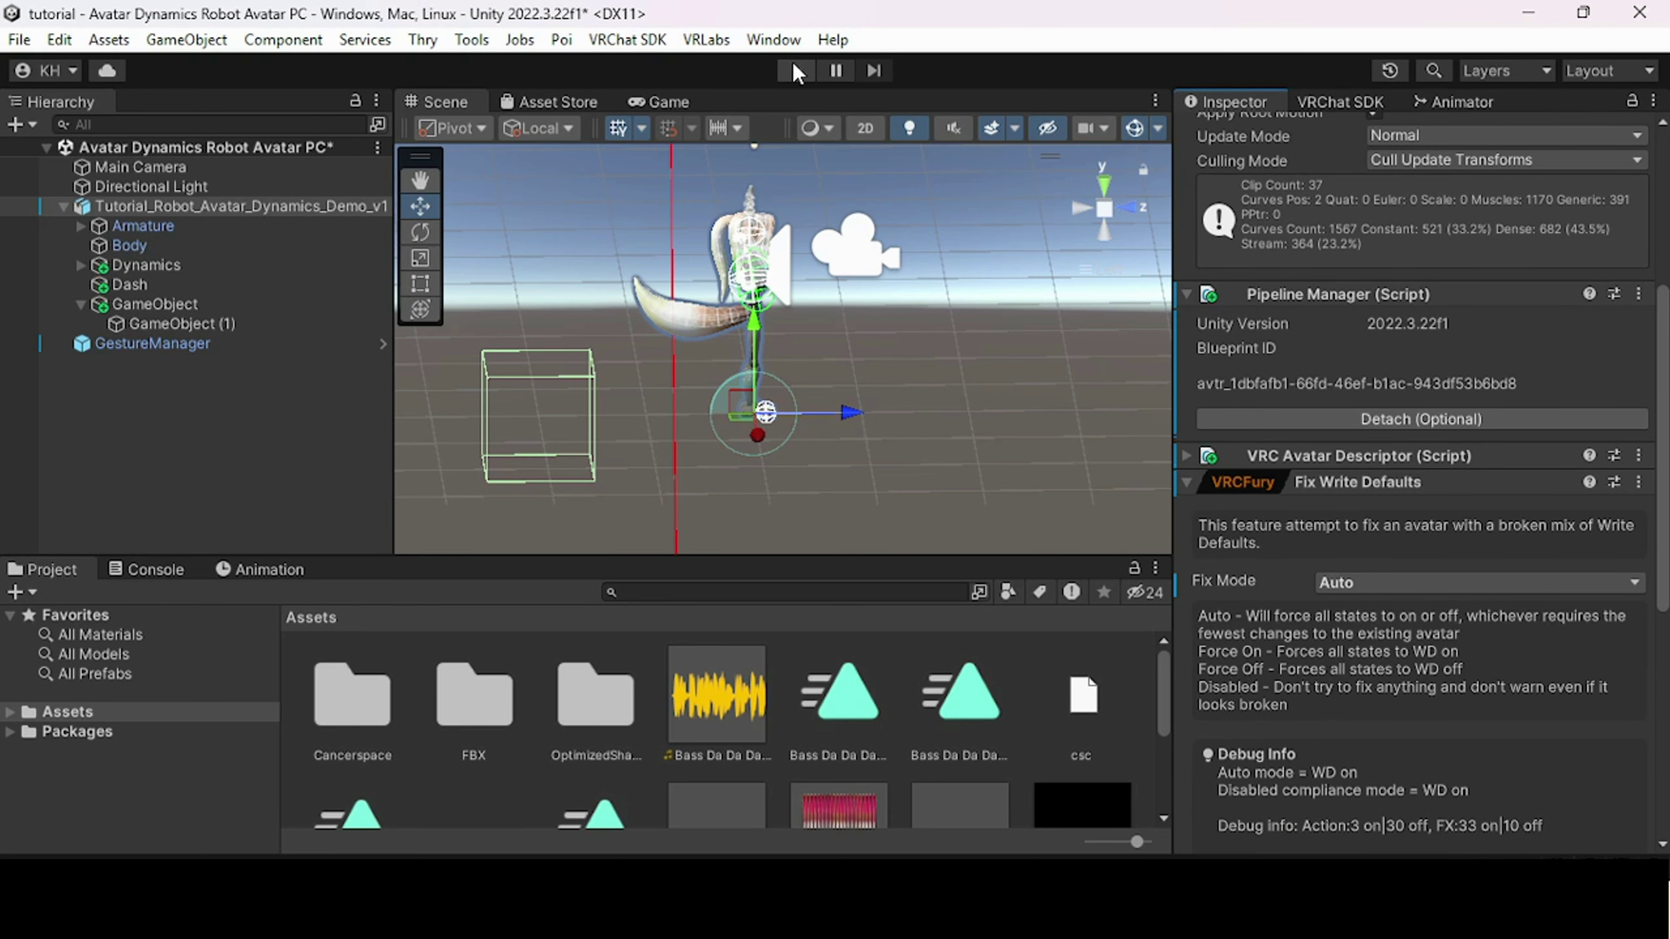
- Run play mode with Fix Write Defaults applied and move the avatar along its Z axis while watching Punch_Angle in the Animator parameters
{"action": "left_click", "coordinate": [794, 69]}
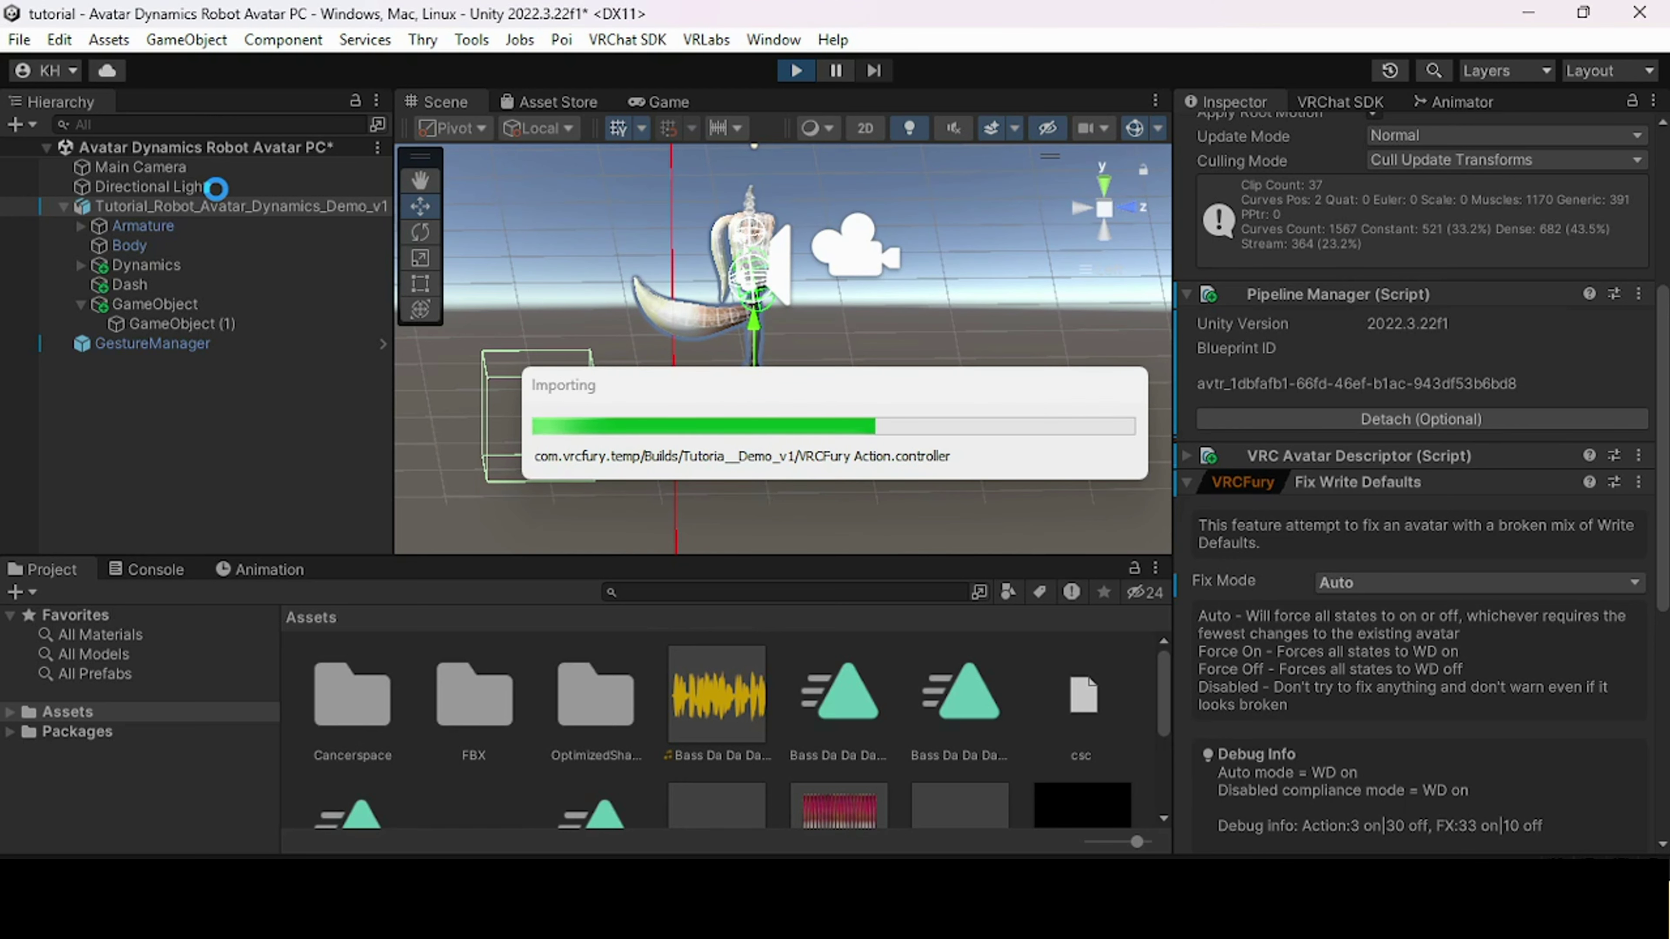
{"action": "left_click", "coordinate": [216, 187]}
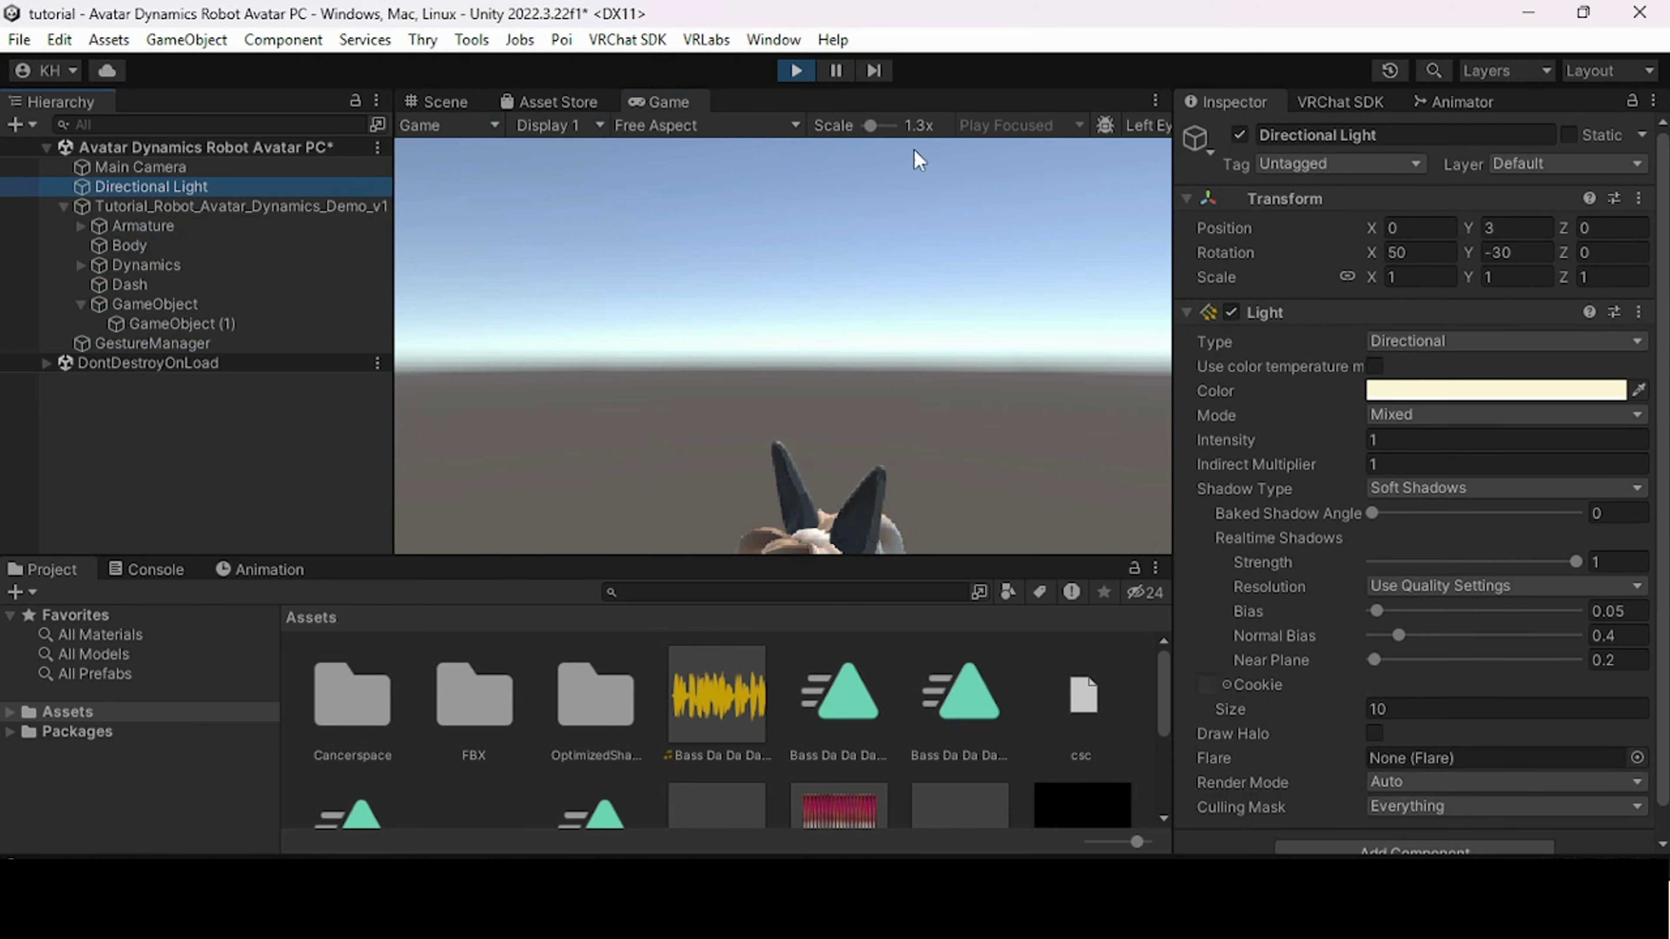
{"action": "left_click", "coordinate": [445, 102]}
{"action": "left_click", "coordinate": [197, 206]}
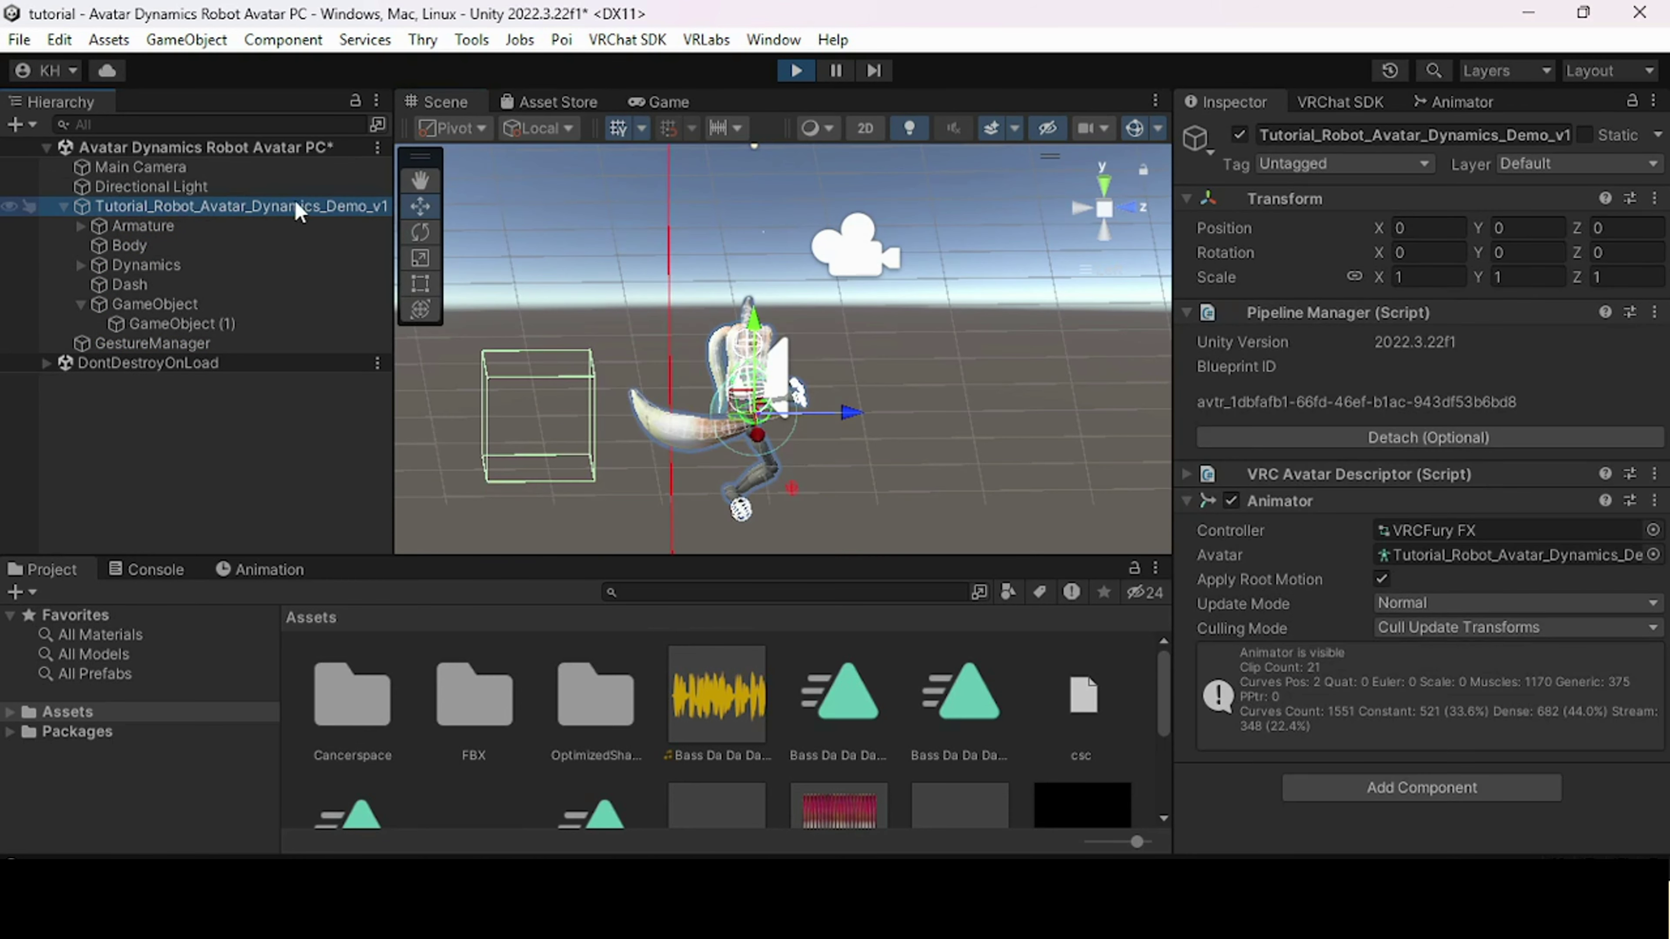
{"action": "left_click", "coordinate": [1450, 101]}
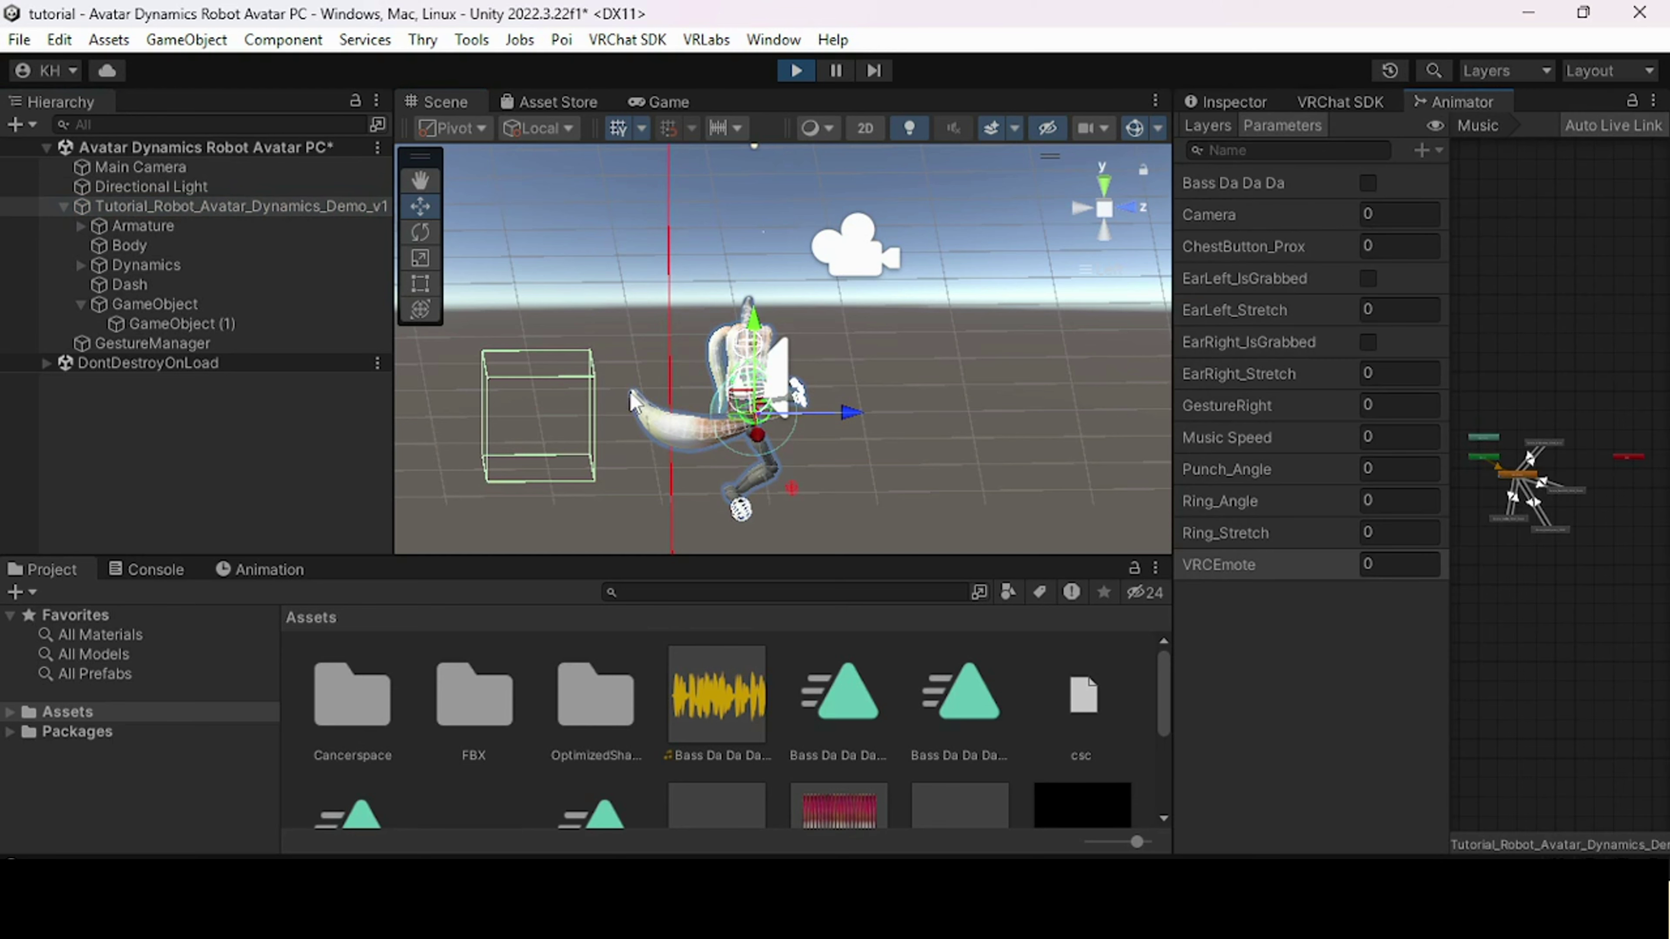
{"action": "scroll", "coordinate": [797, 415], "scroll_direction": "down", "scroll_amount": 1}
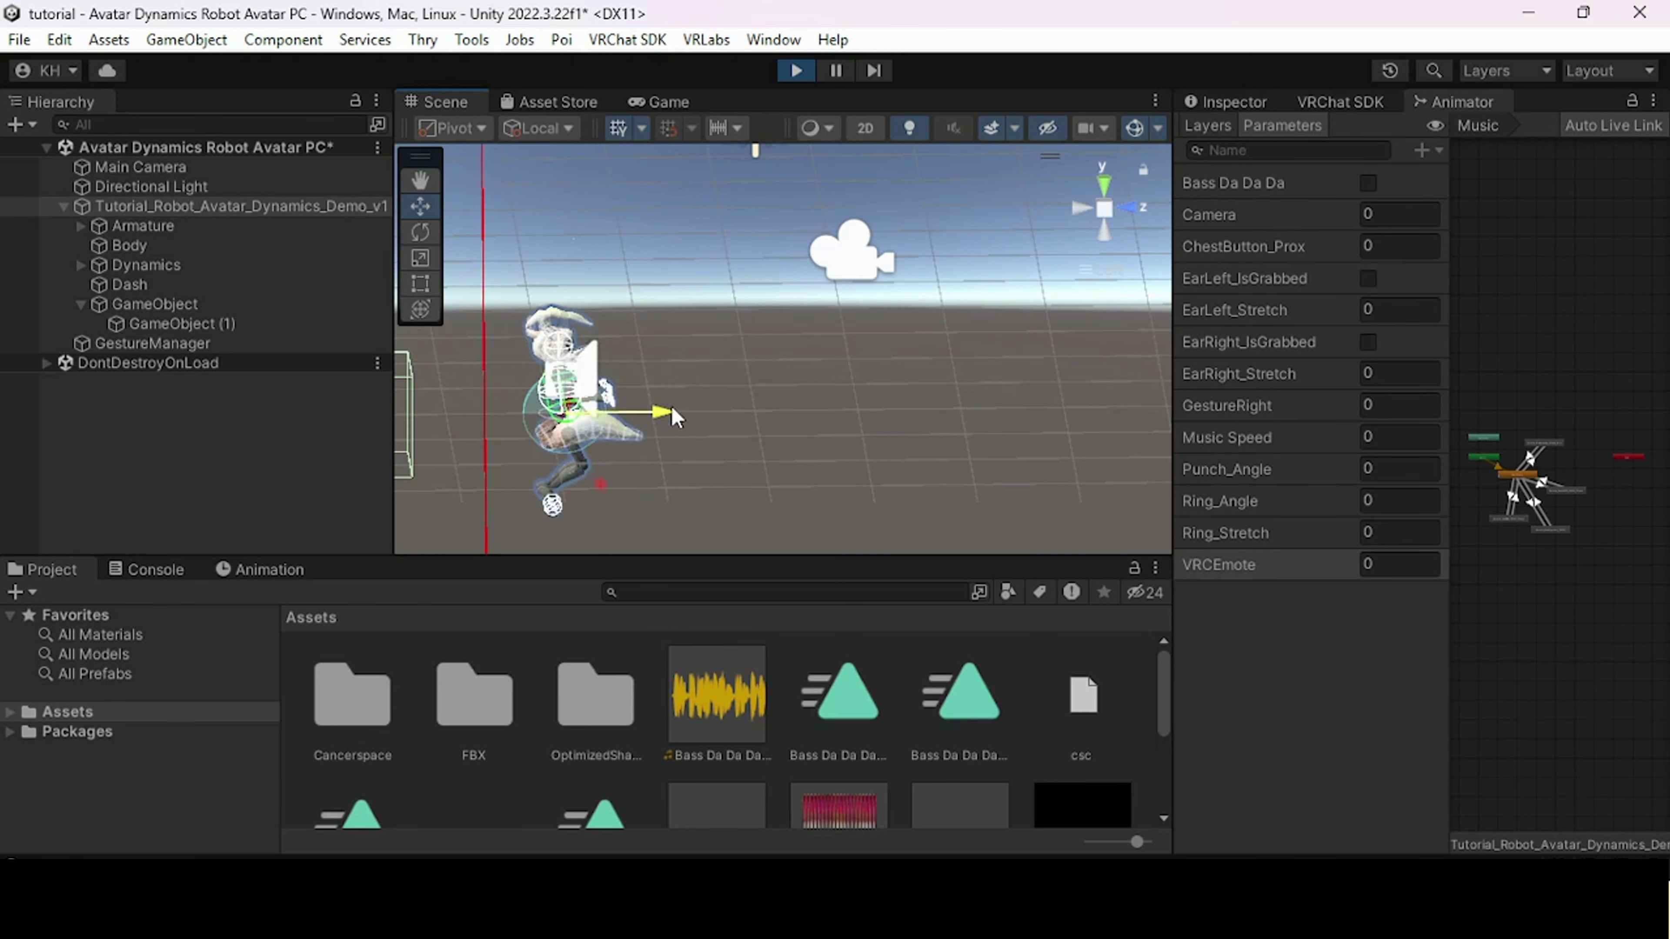
{"action": "left_click_drag", "start_coordinate": [776, 424], "coordinate": [814, 431]}
{"action": "scroll", "coordinate": [814, 431], "scroll_direction": "up", "scroll_amount": 5}
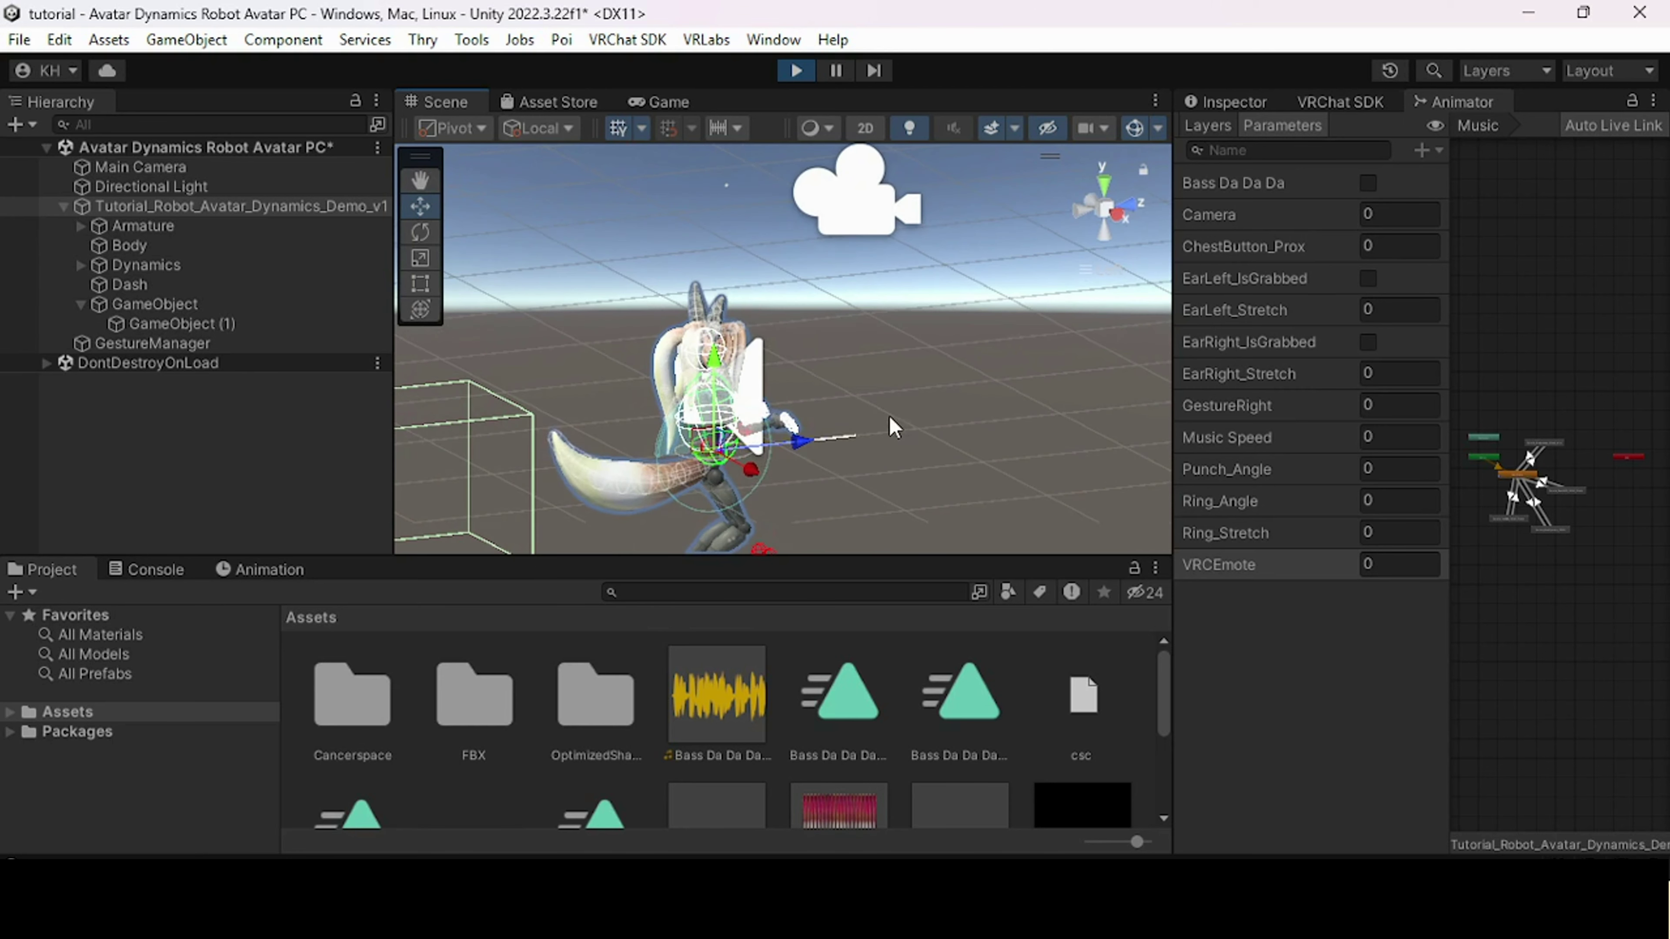
- Reselect the avatar root, move it forward along Z again to recheck Punch_Angle, and stop playing
{"action": "left_click", "coordinate": [858, 464]}
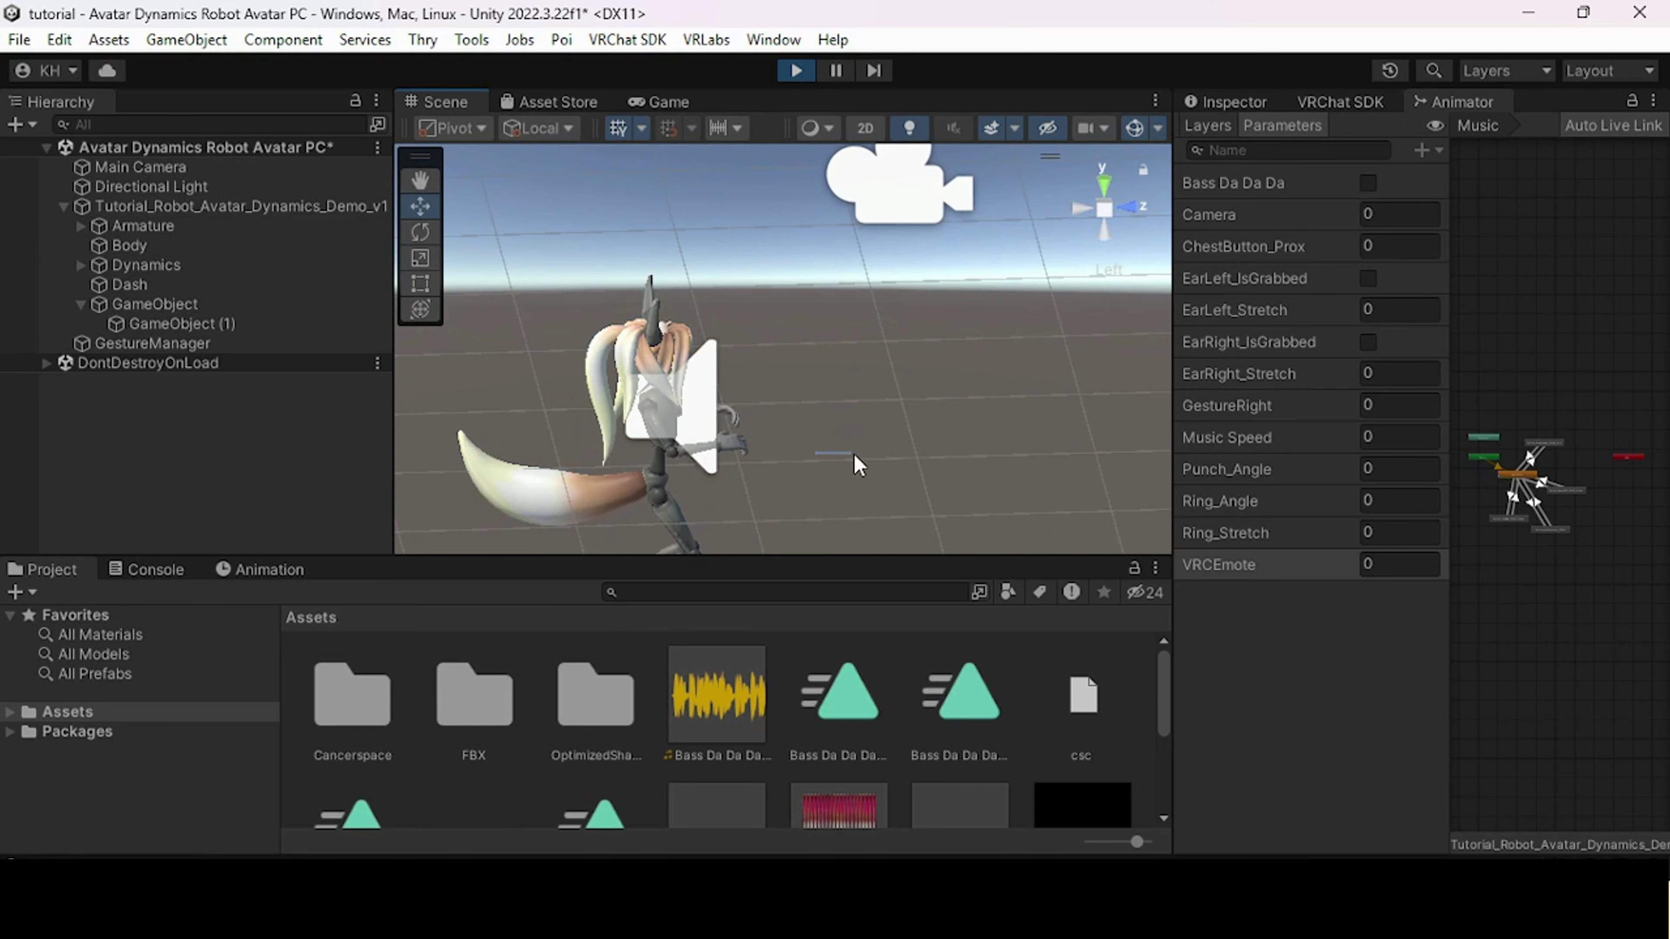
{"action": "left_click", "coordinate": [211, 207]}
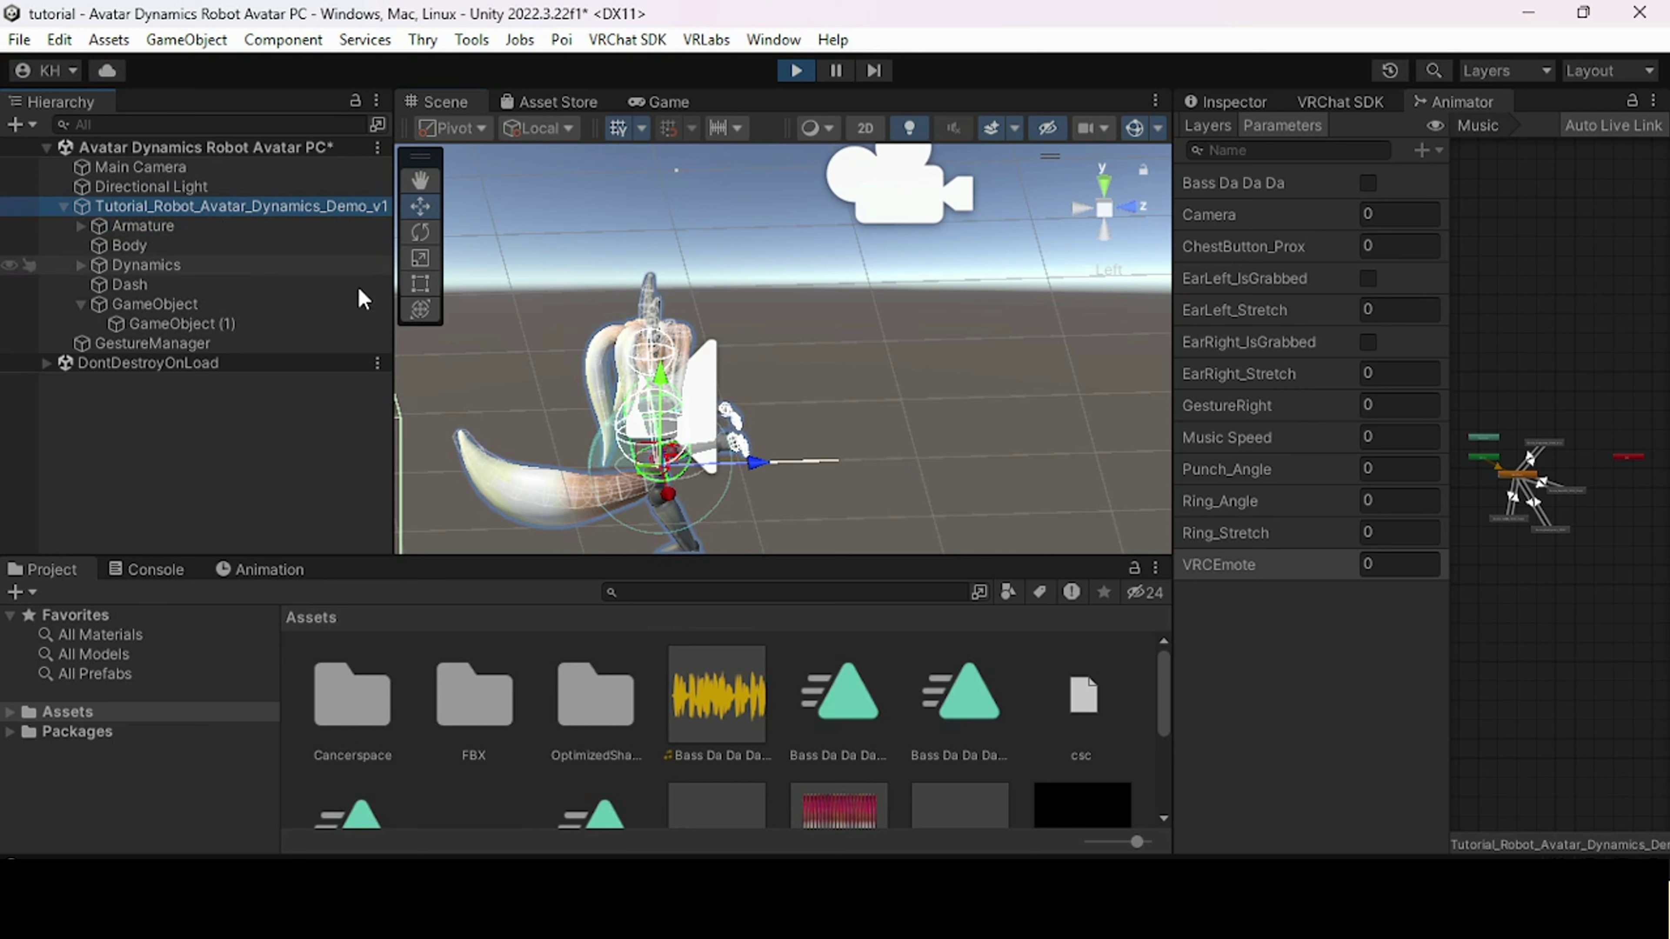
{"action": "left_click", "coordinate": [855, 466]}
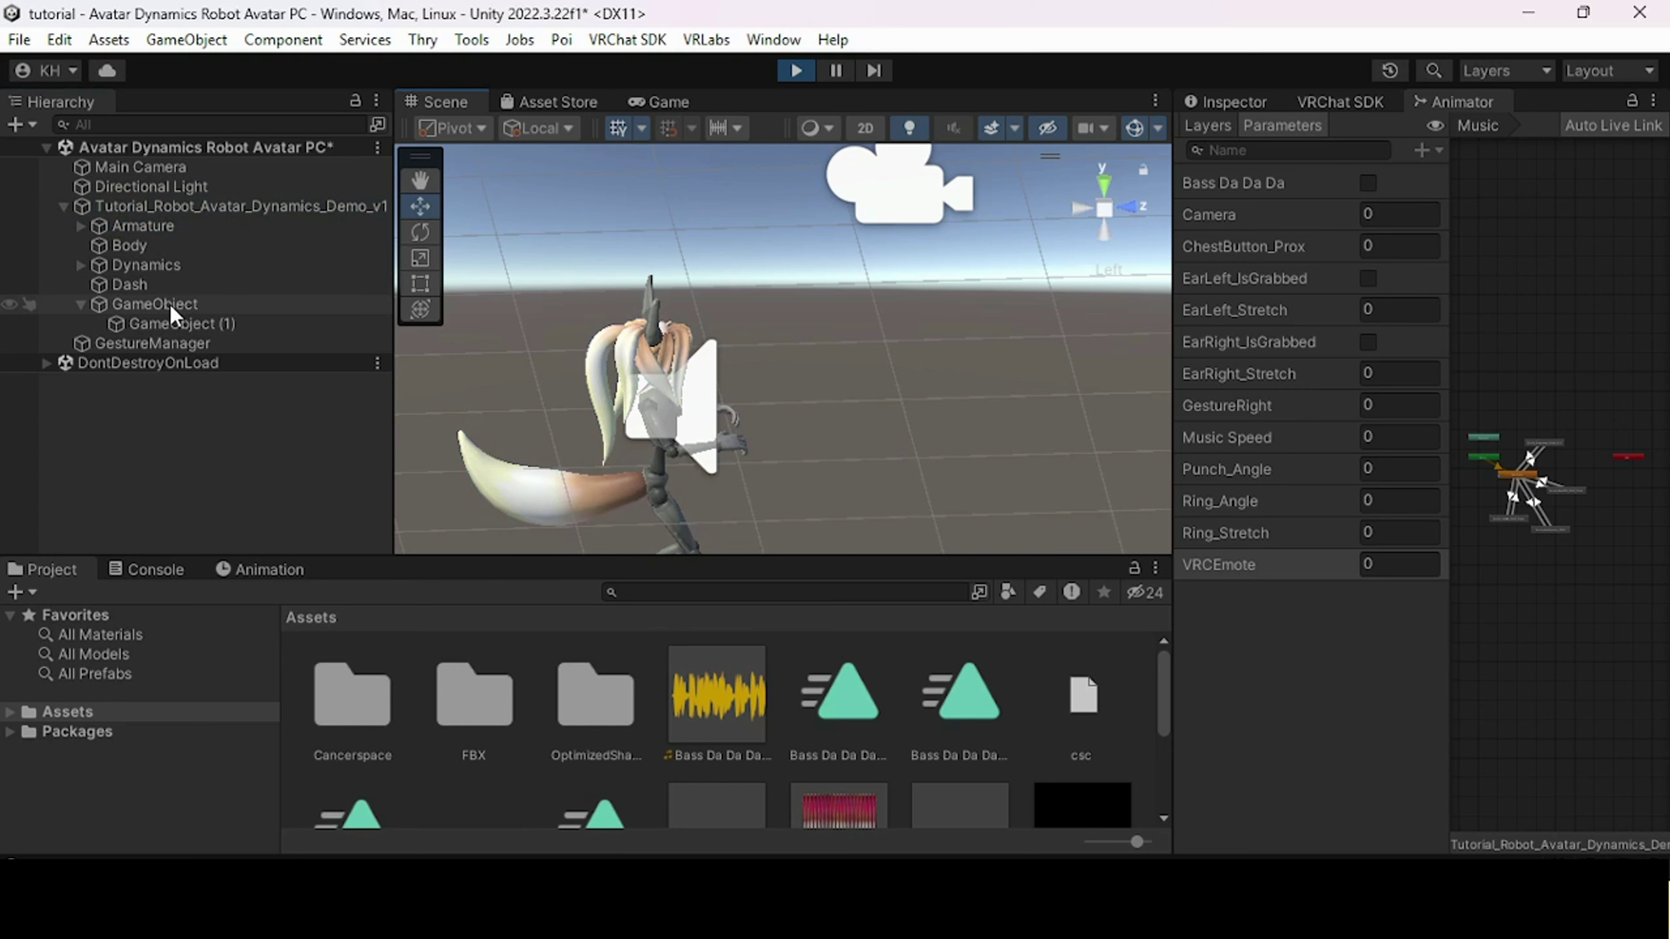
{"action": "left_click", "coordinate": [756, 434]}
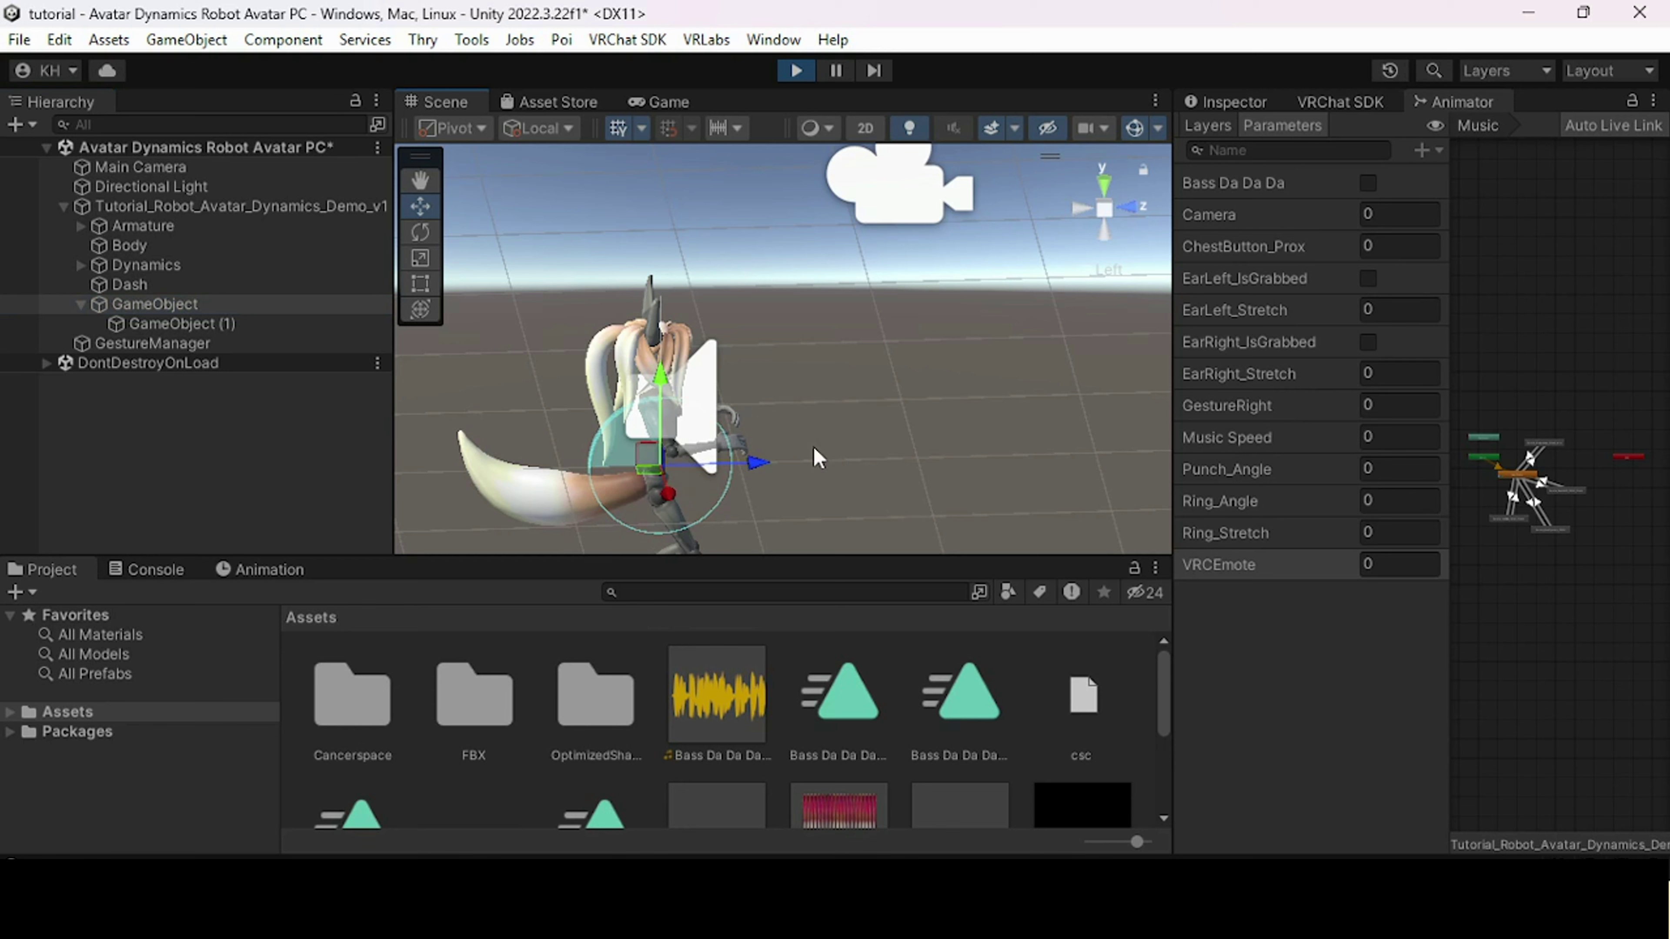
{"action": "left_click", "coordinate": [237, 206]}
{"action": "left_click_drag", "start_coordinate": [759, 469], "coordinate": [973, 466]}
{"action": "left_click", "coordinate": [789, 71]}
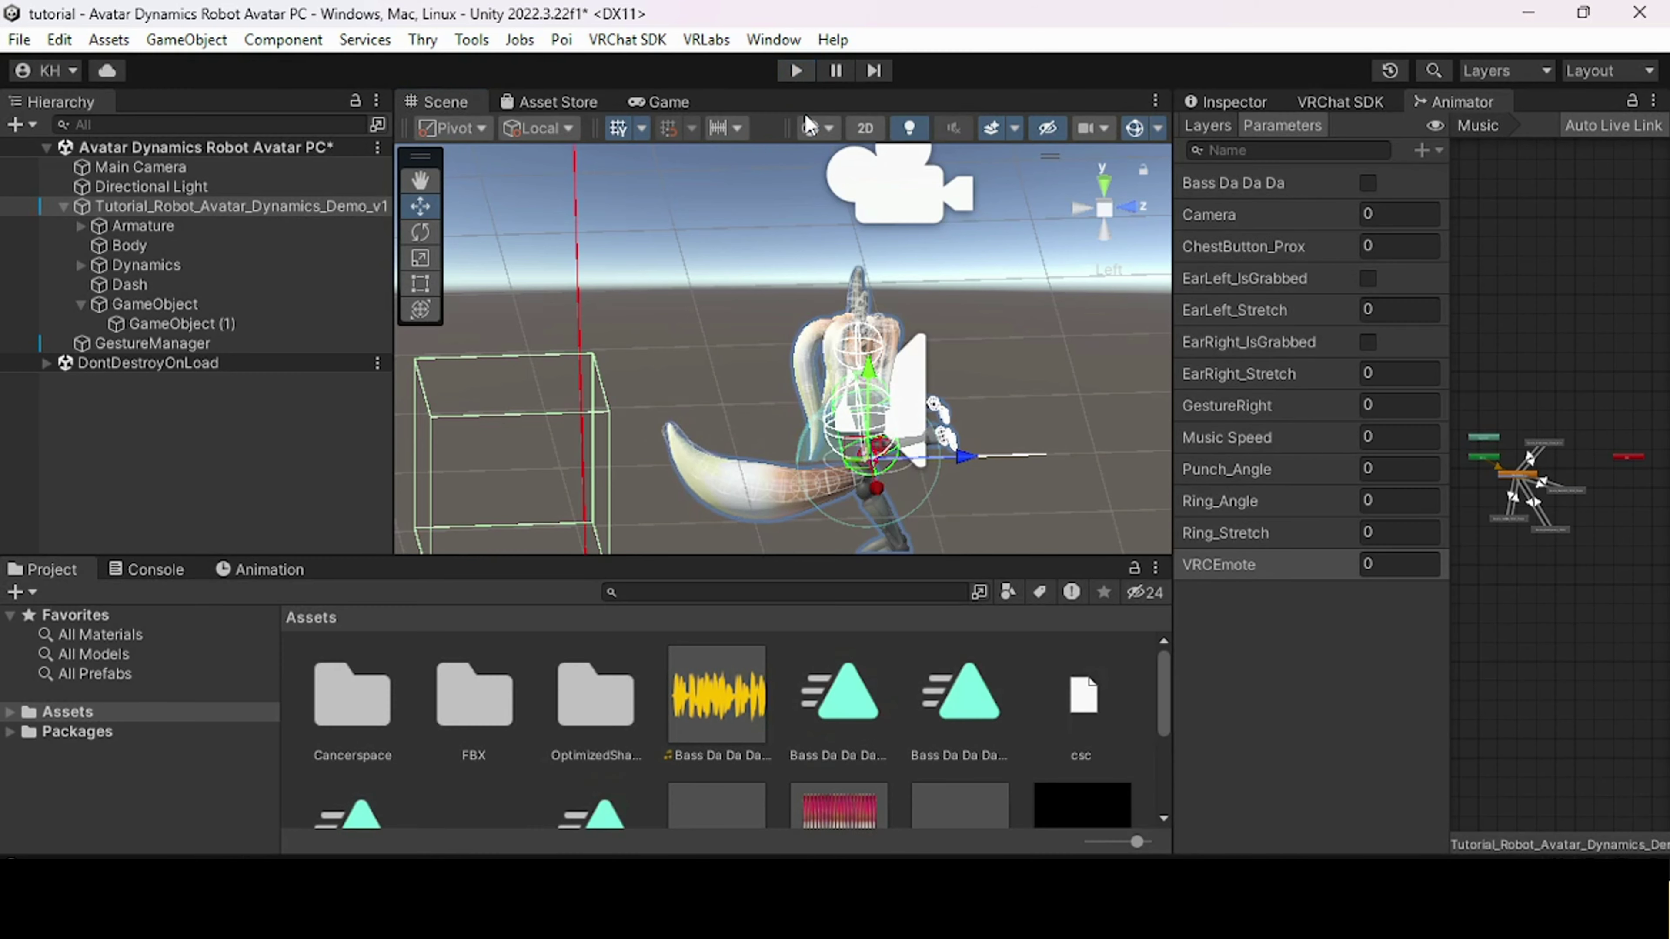
- Remove the VRCFury Fix Write Defaults component from the avatar
{"action": "left_click", "coordinate": [1244, 111]}
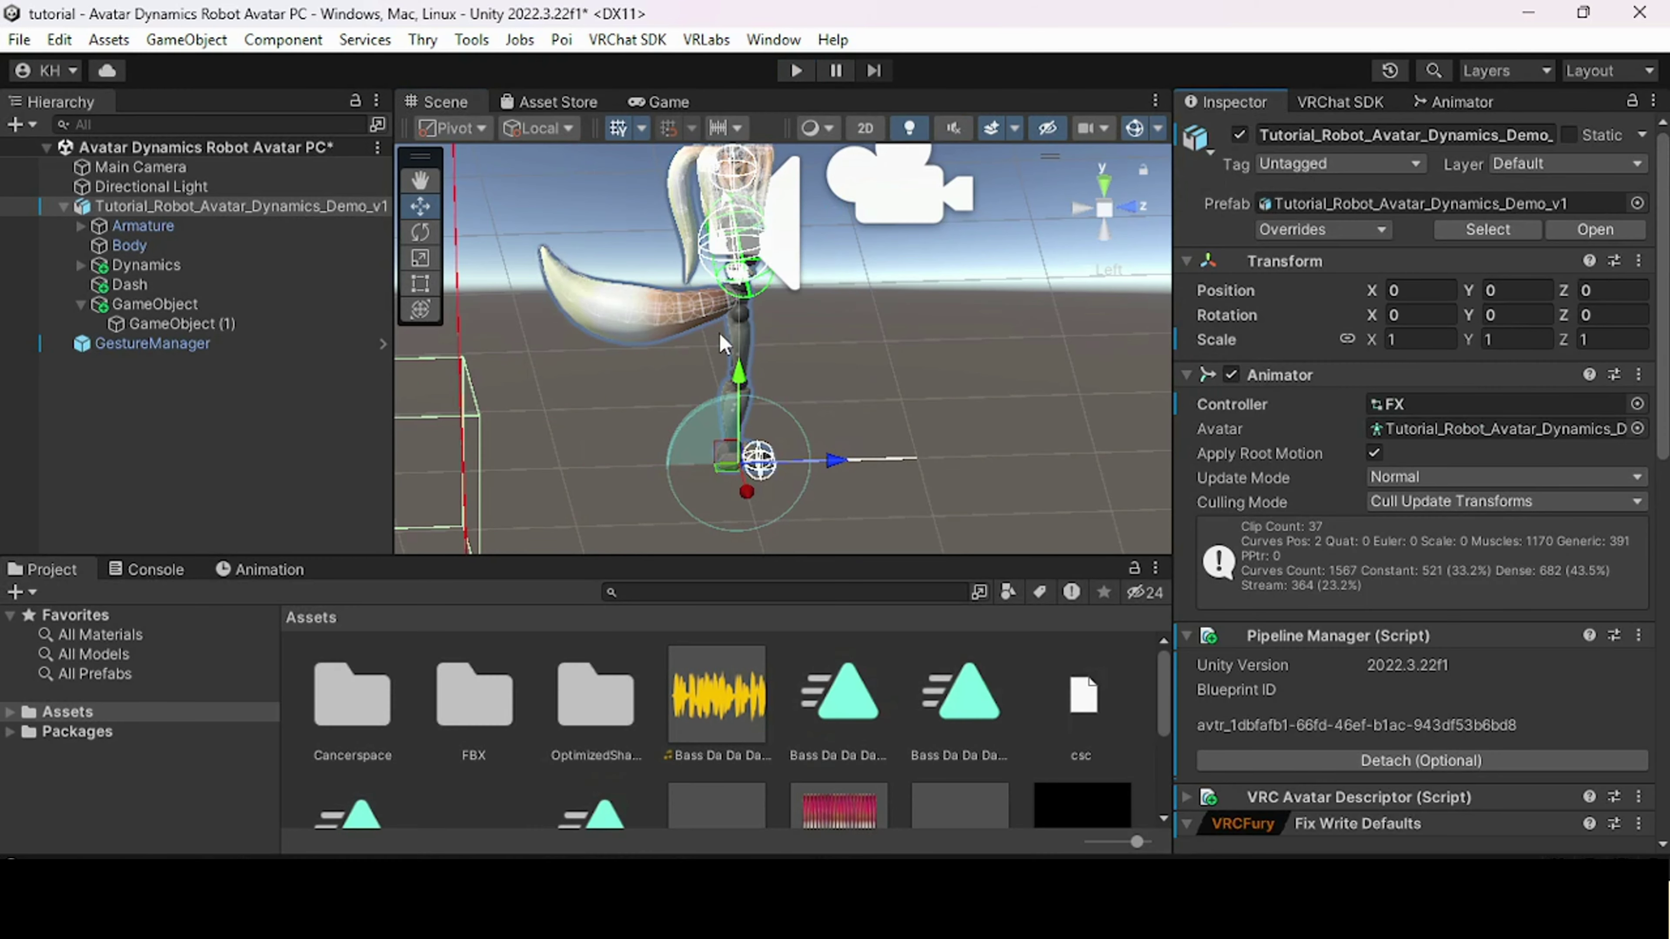
{"action": "scroll", "coordinate": [1253, 427], "scroll_direction": "down", "scroll_amount": 10}
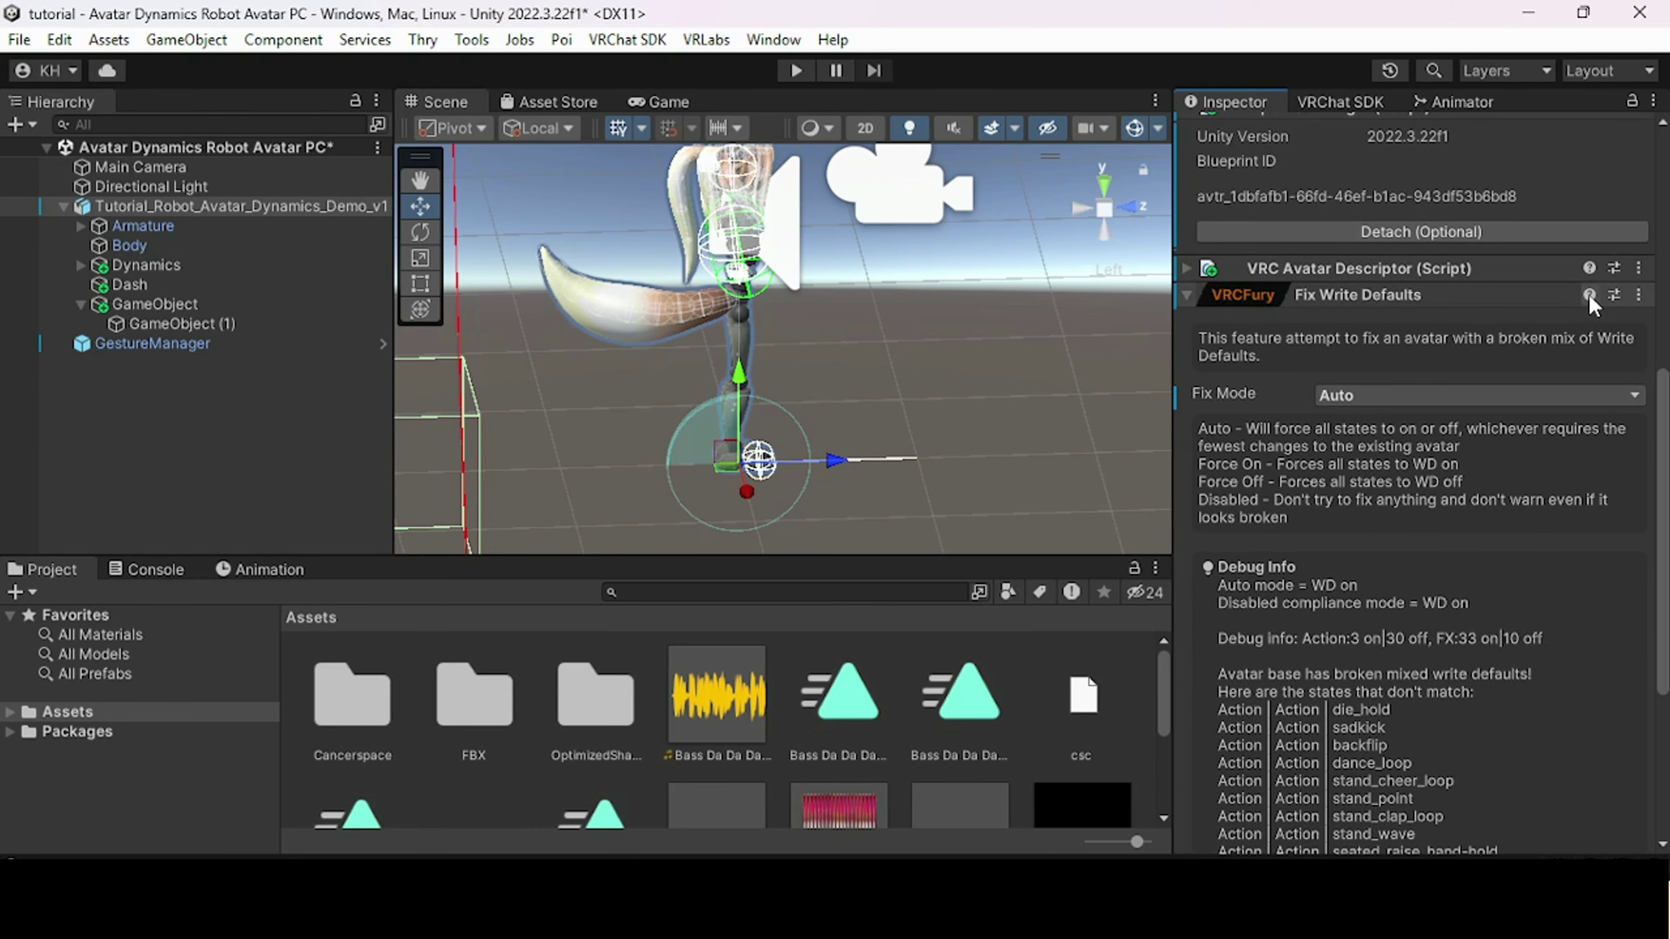
{"action": "left_click", "coordinate": [1638, 295]}
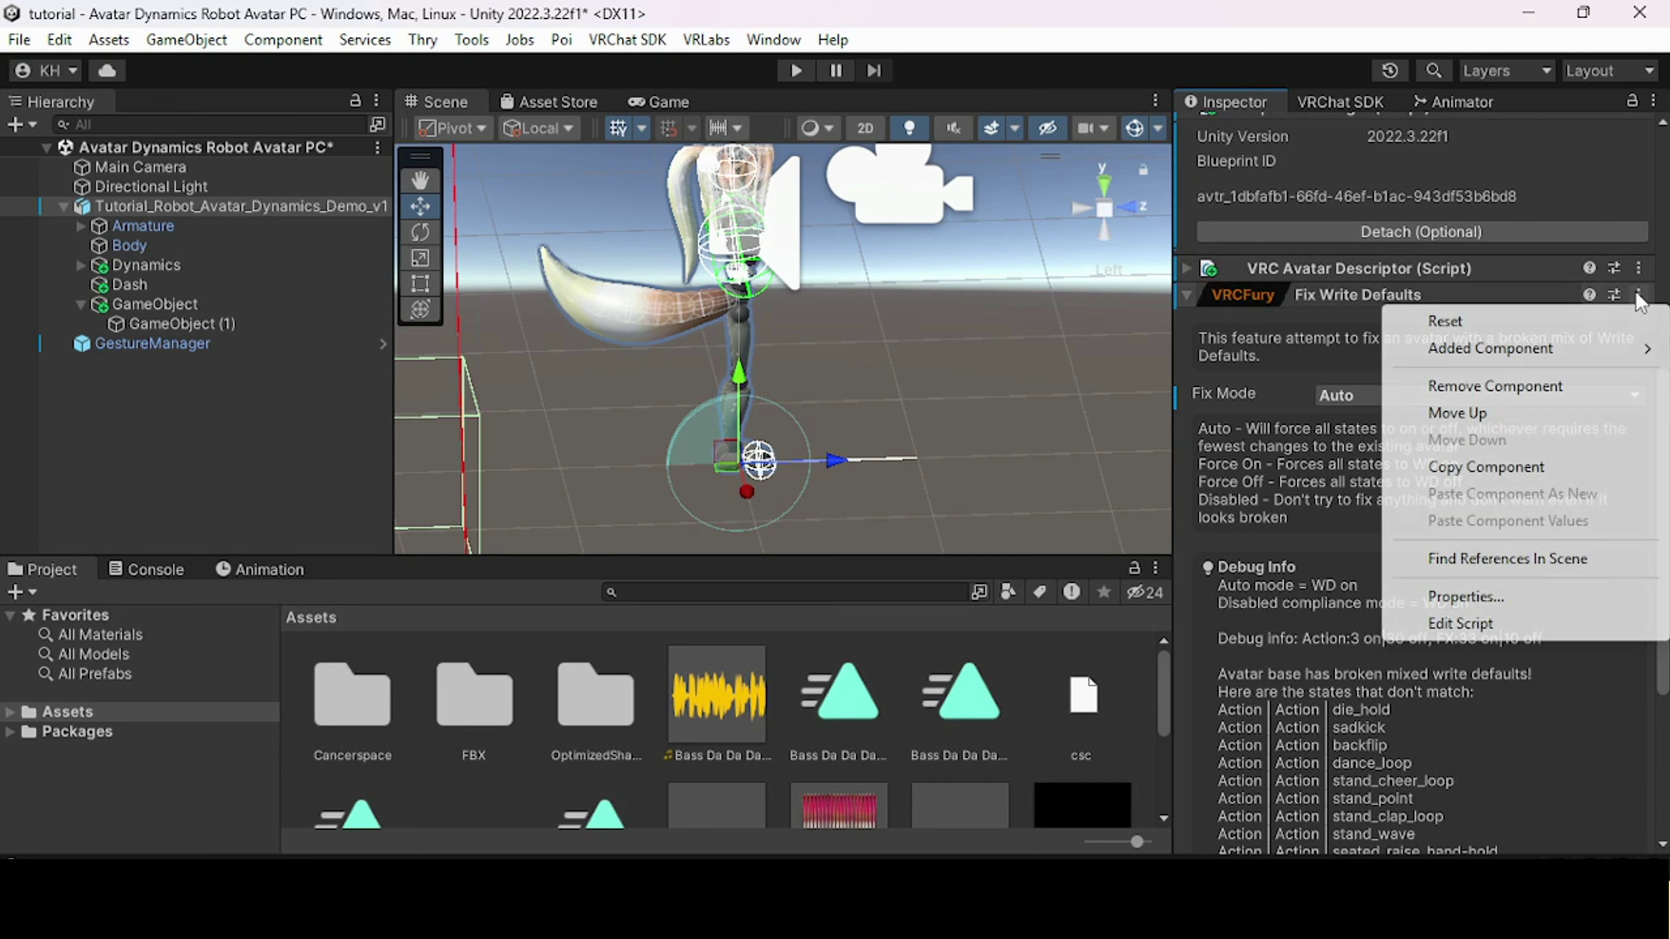
{"action": "left_click", "coordinate": [1566, 386]}
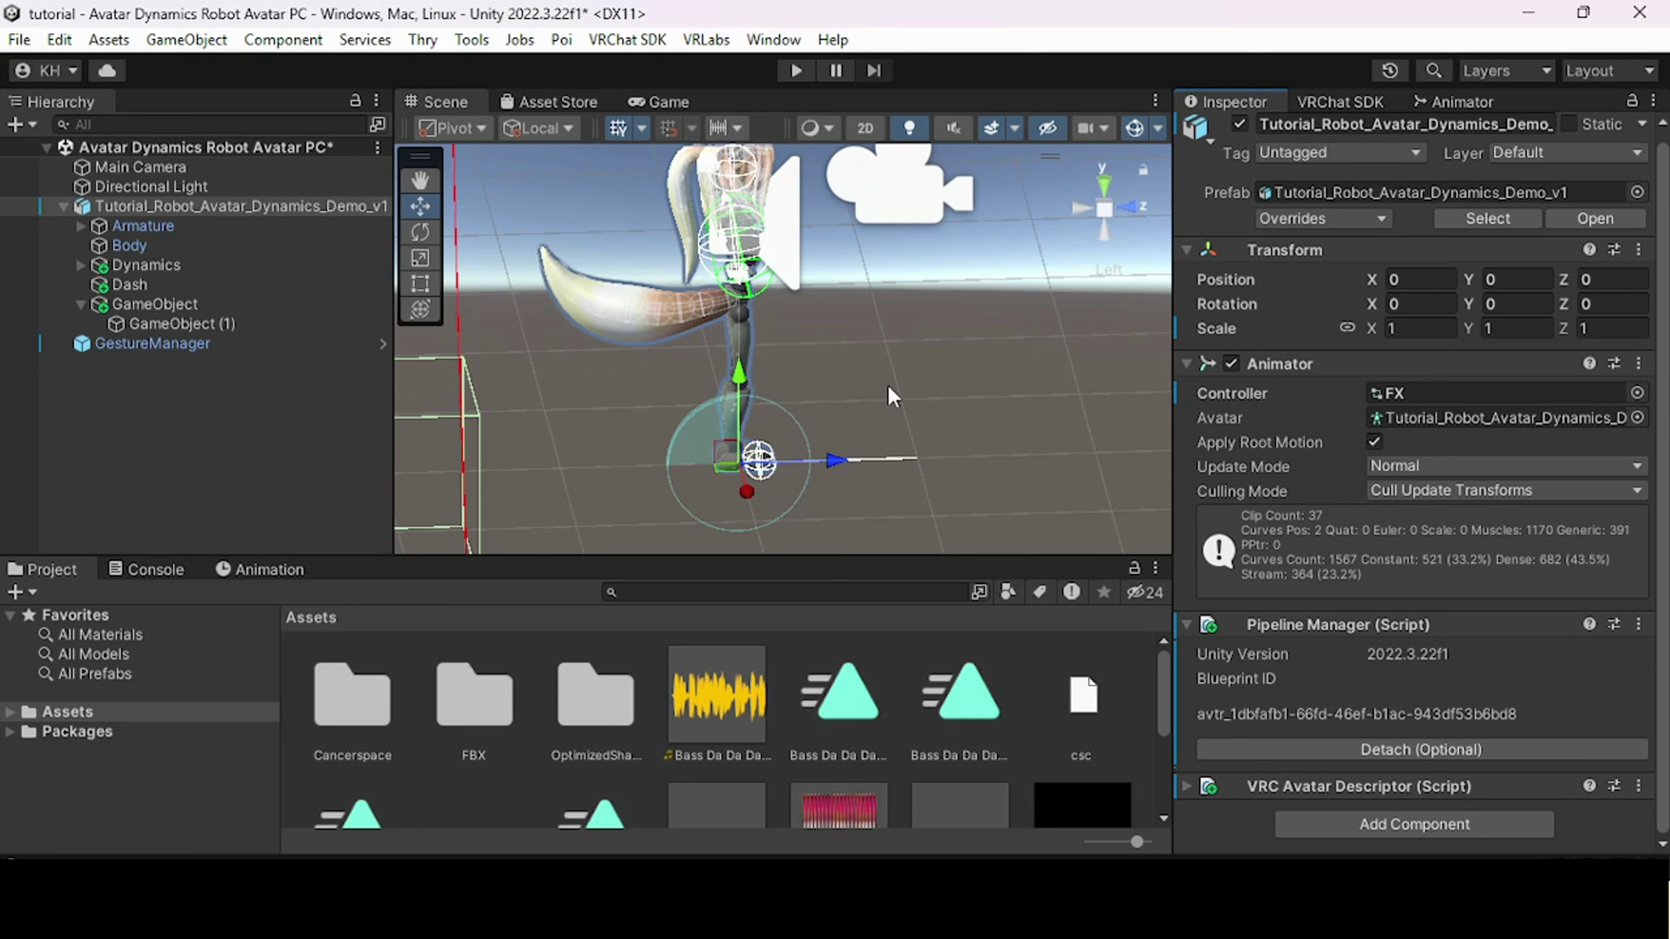
{"action": "left_click_drag", "start_coordinate": [888, 385], "coordinate": [632, 398], "text": "alt"}
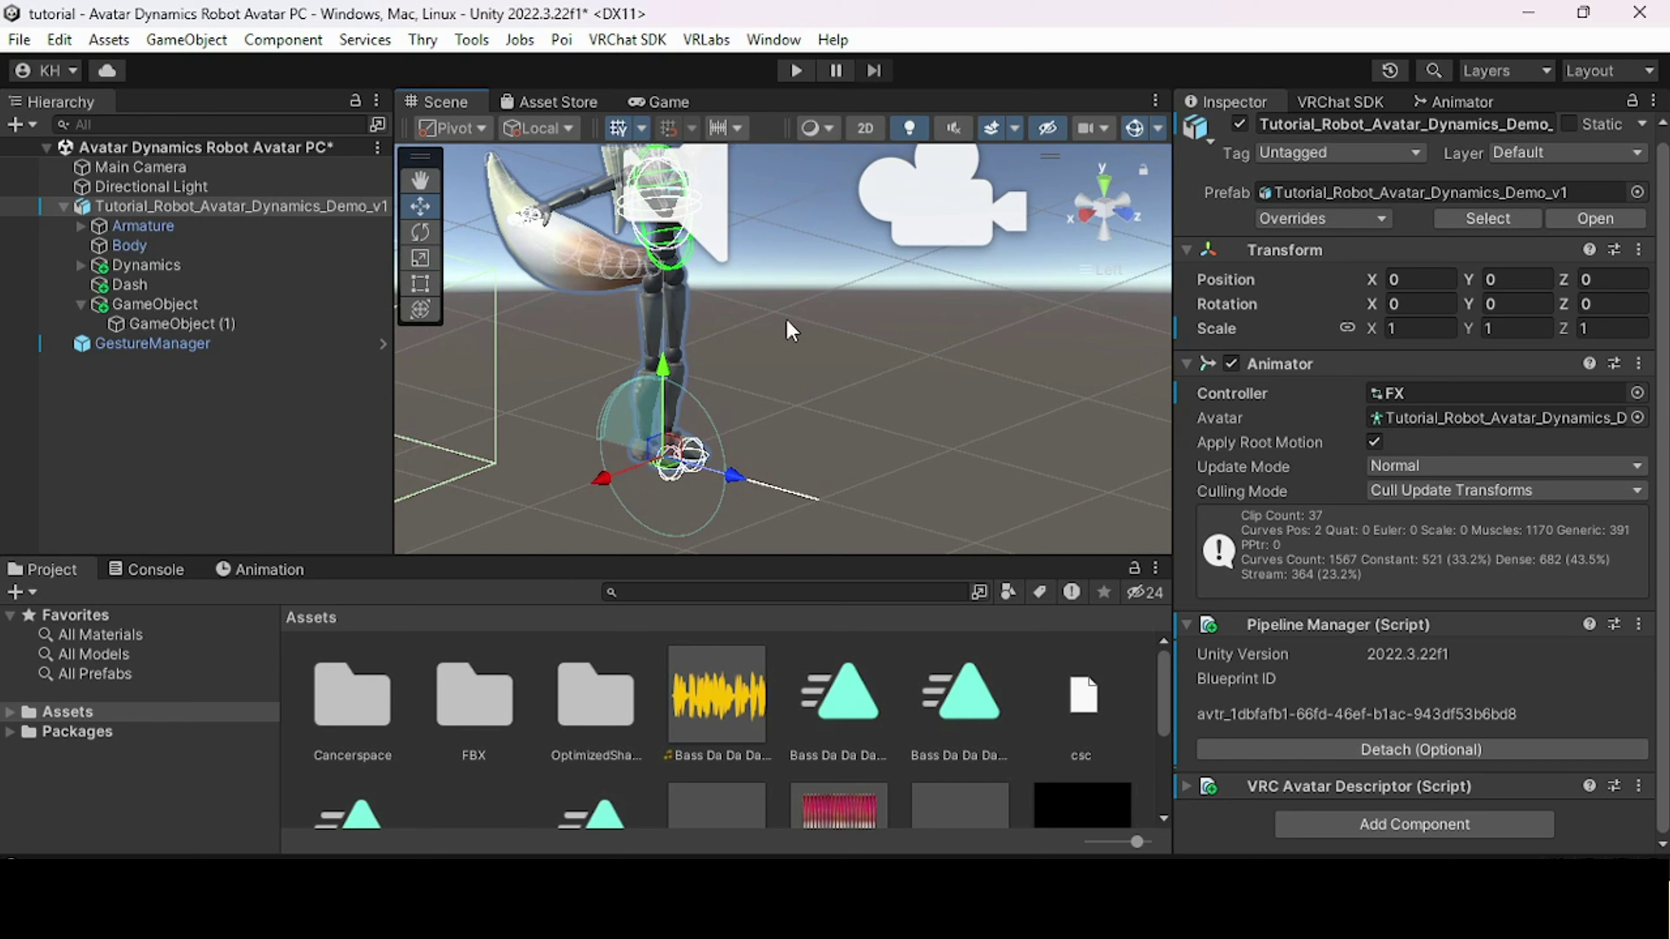
{"action": "left_click", "coordinate": [85, 305]}
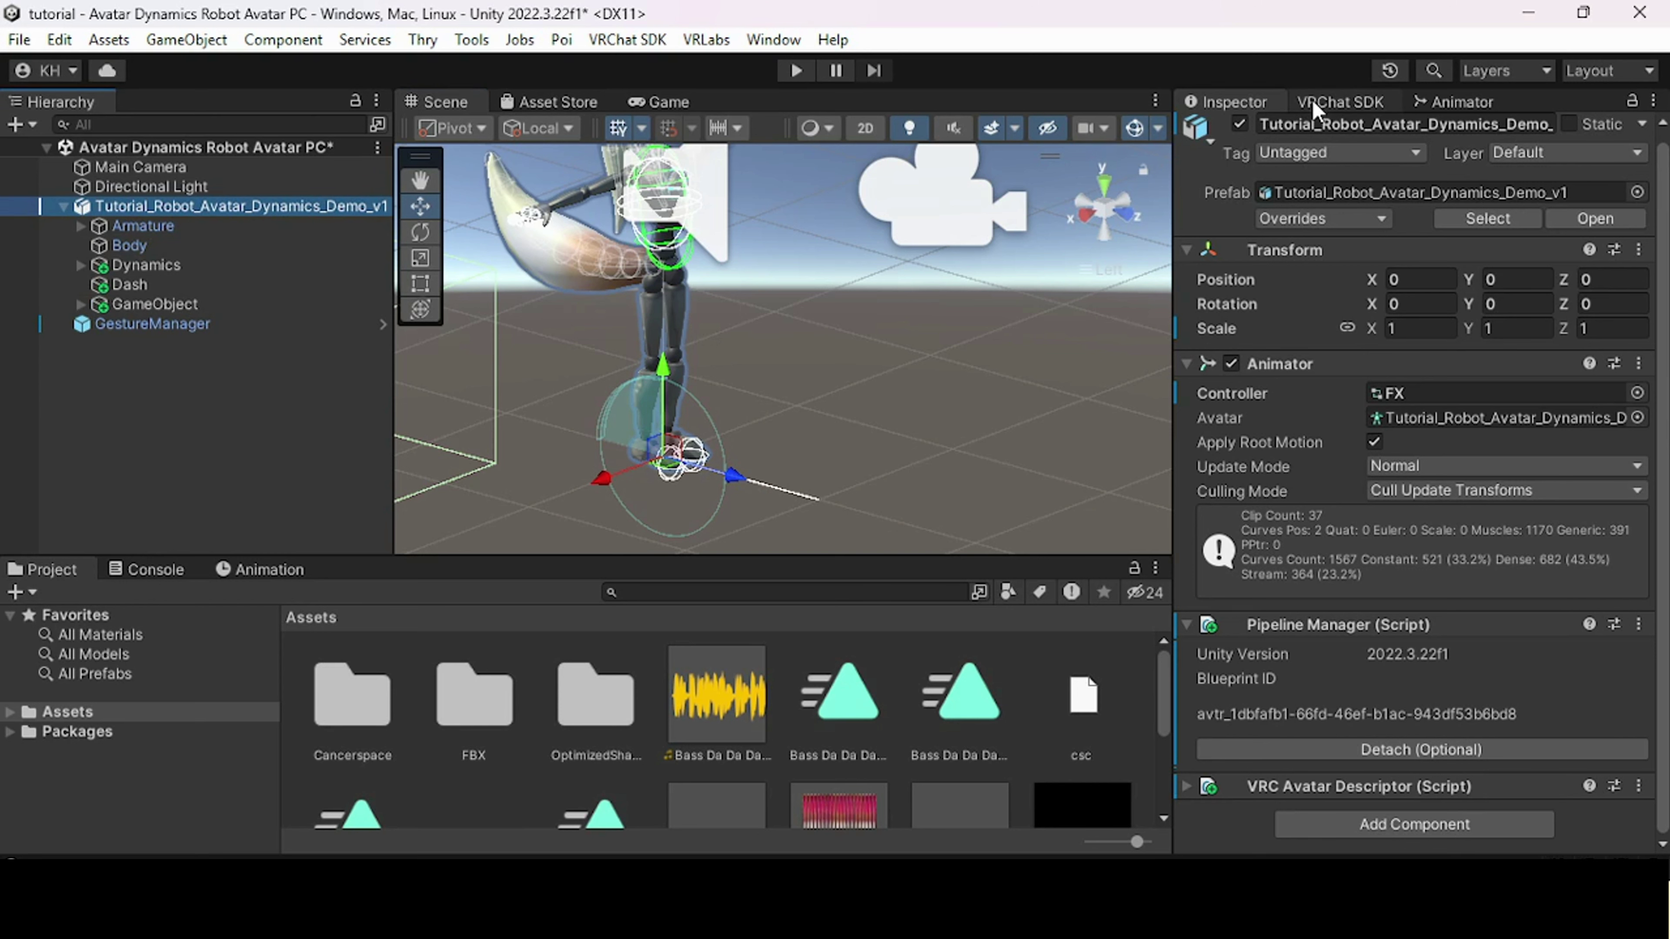
{"action": "left_click", "coordinate": [1428, 105]}
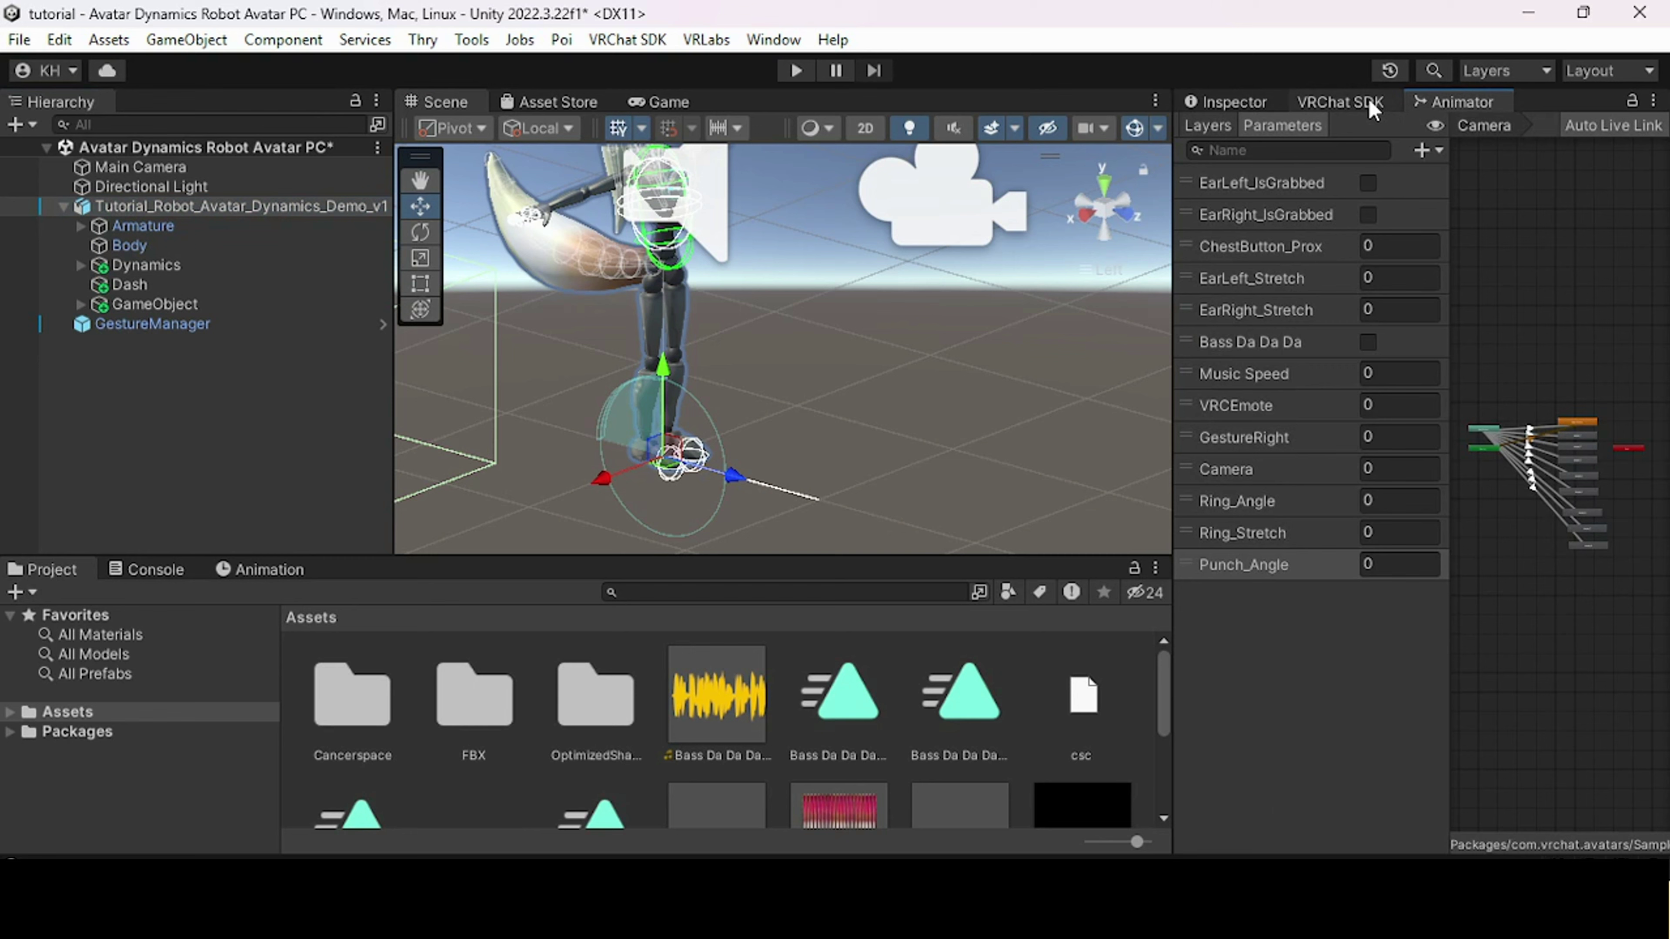
{"action": "left_click", "coordinate": [1233, 101]}
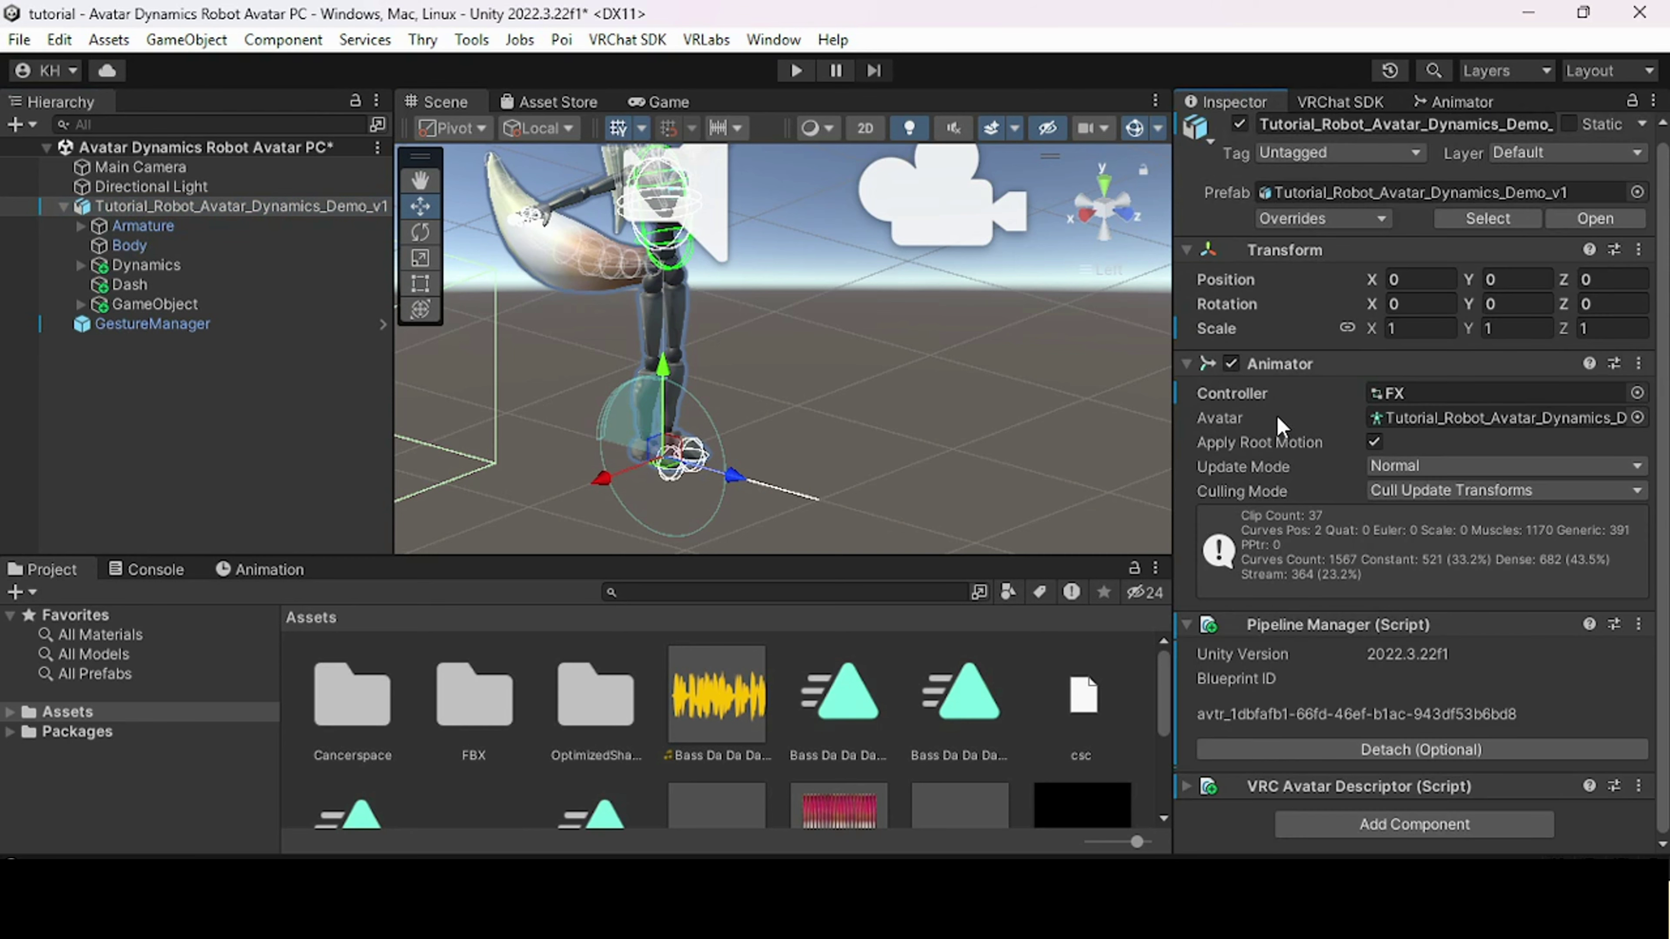
- Set Pull to 0.1 on GameObject's phys bone, leaving Immobile at 0 after trying it at 1
{"action": "left_click", "coordinate": [198, 301]}
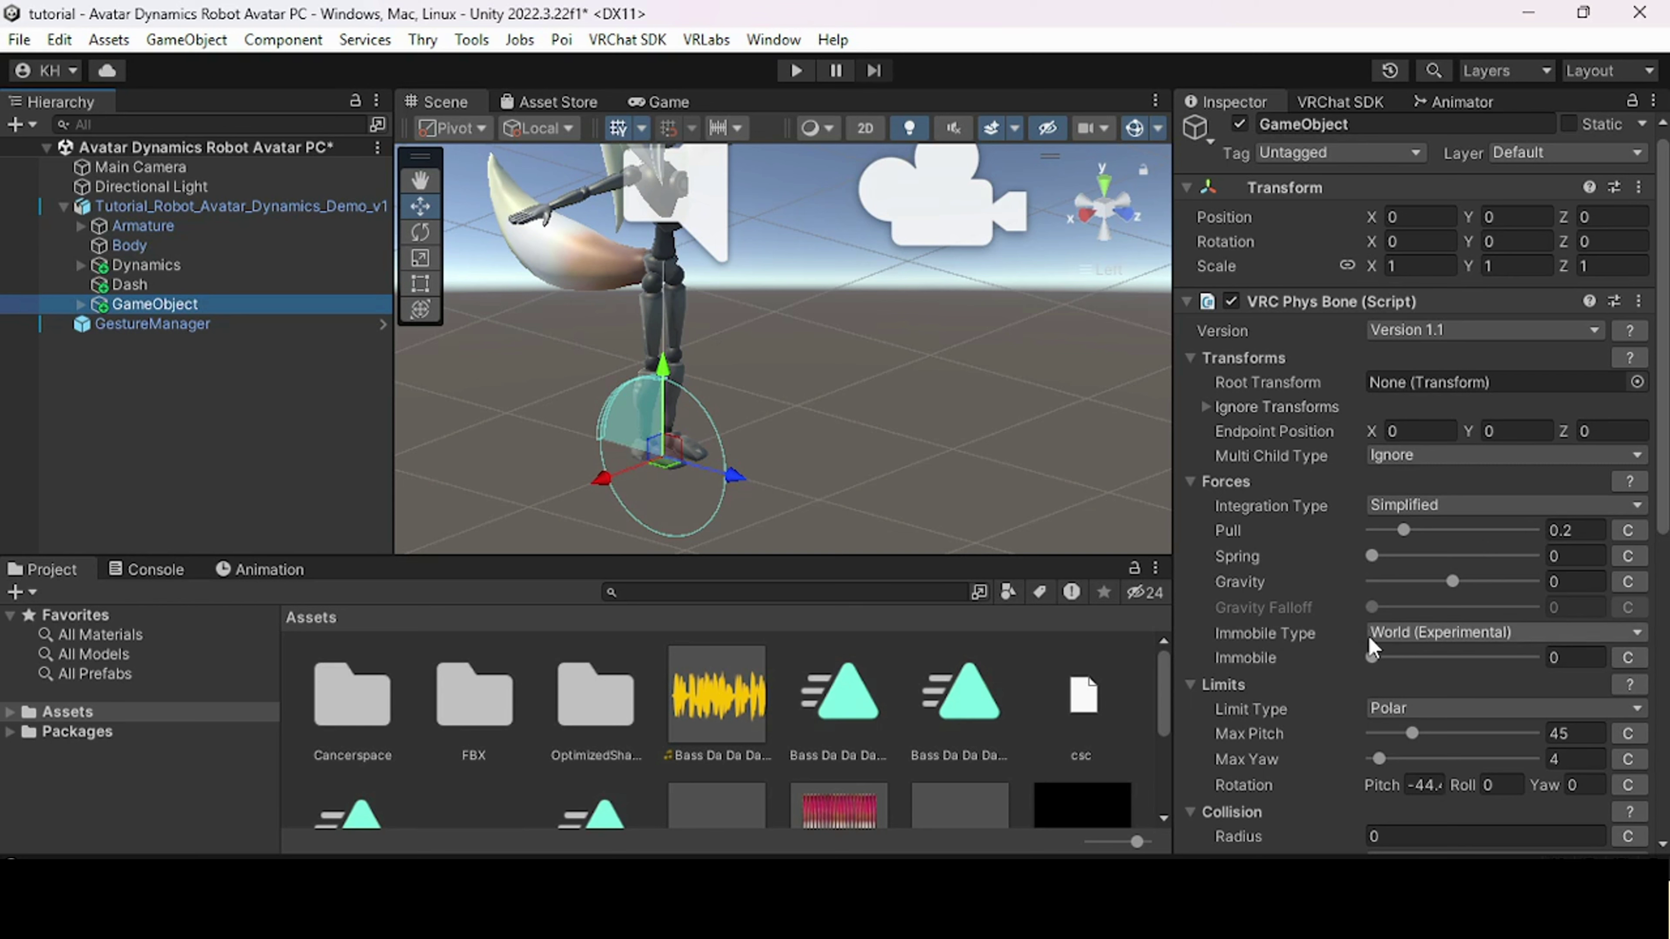
{"action": "left_click_drag", "start_coordinate": [1371, 657], "coordinate": [1389, 654]}
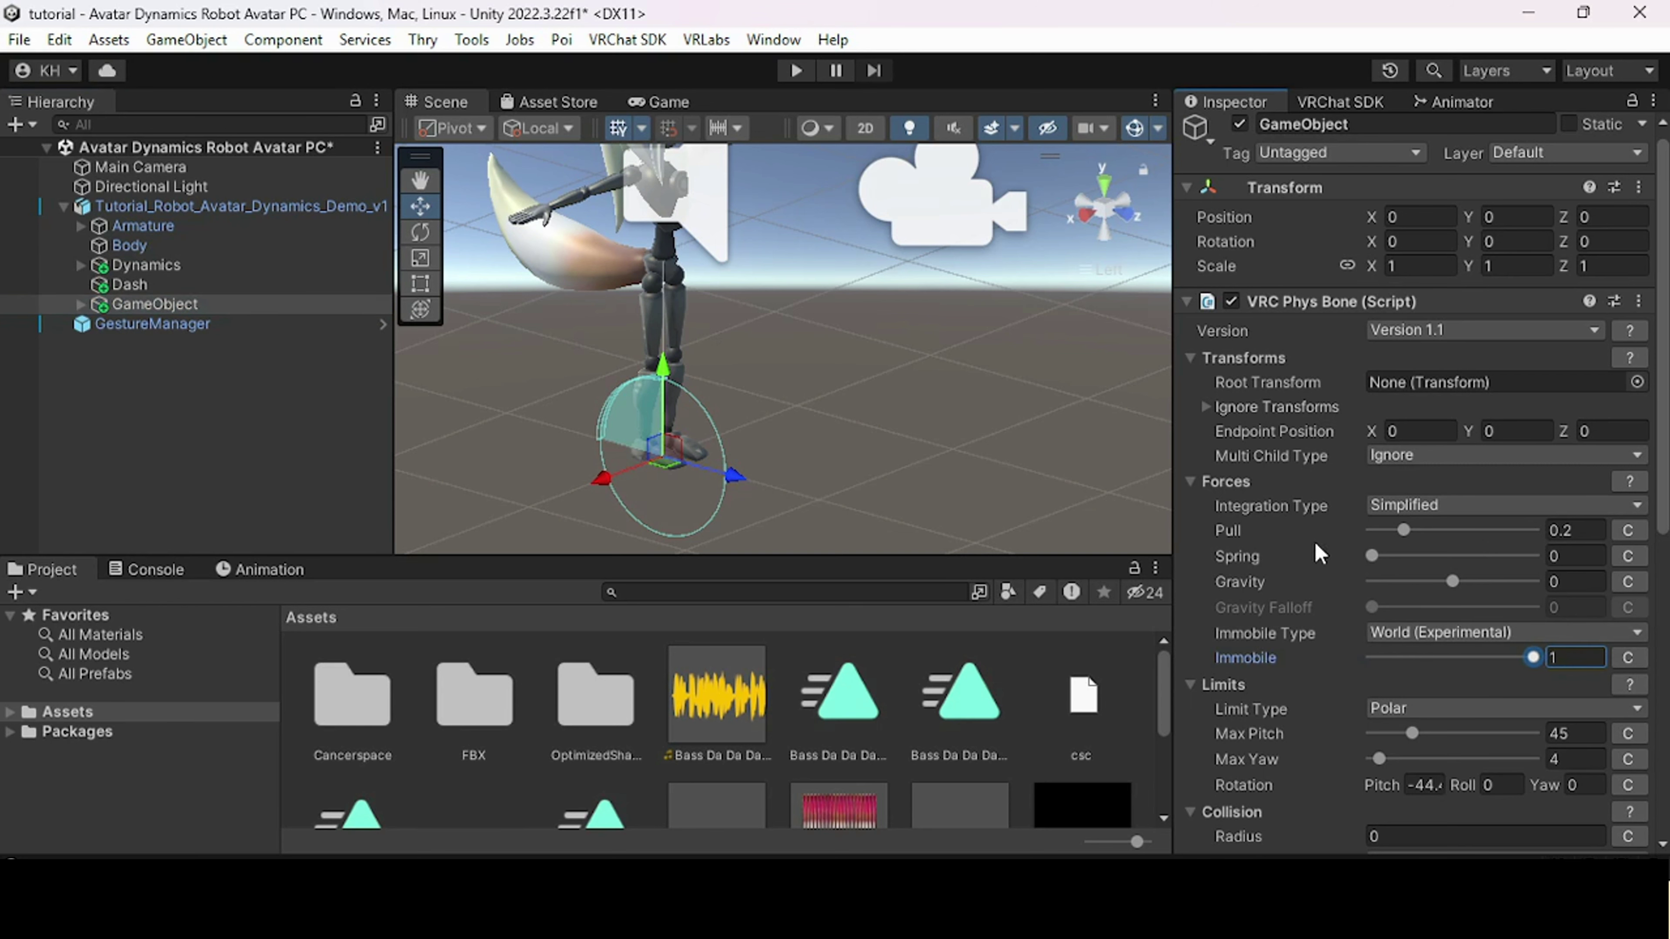
{"action": "scroll", "coordinate": [1305, 540], "scroll_direction": "down", "scroll_amount": 2}
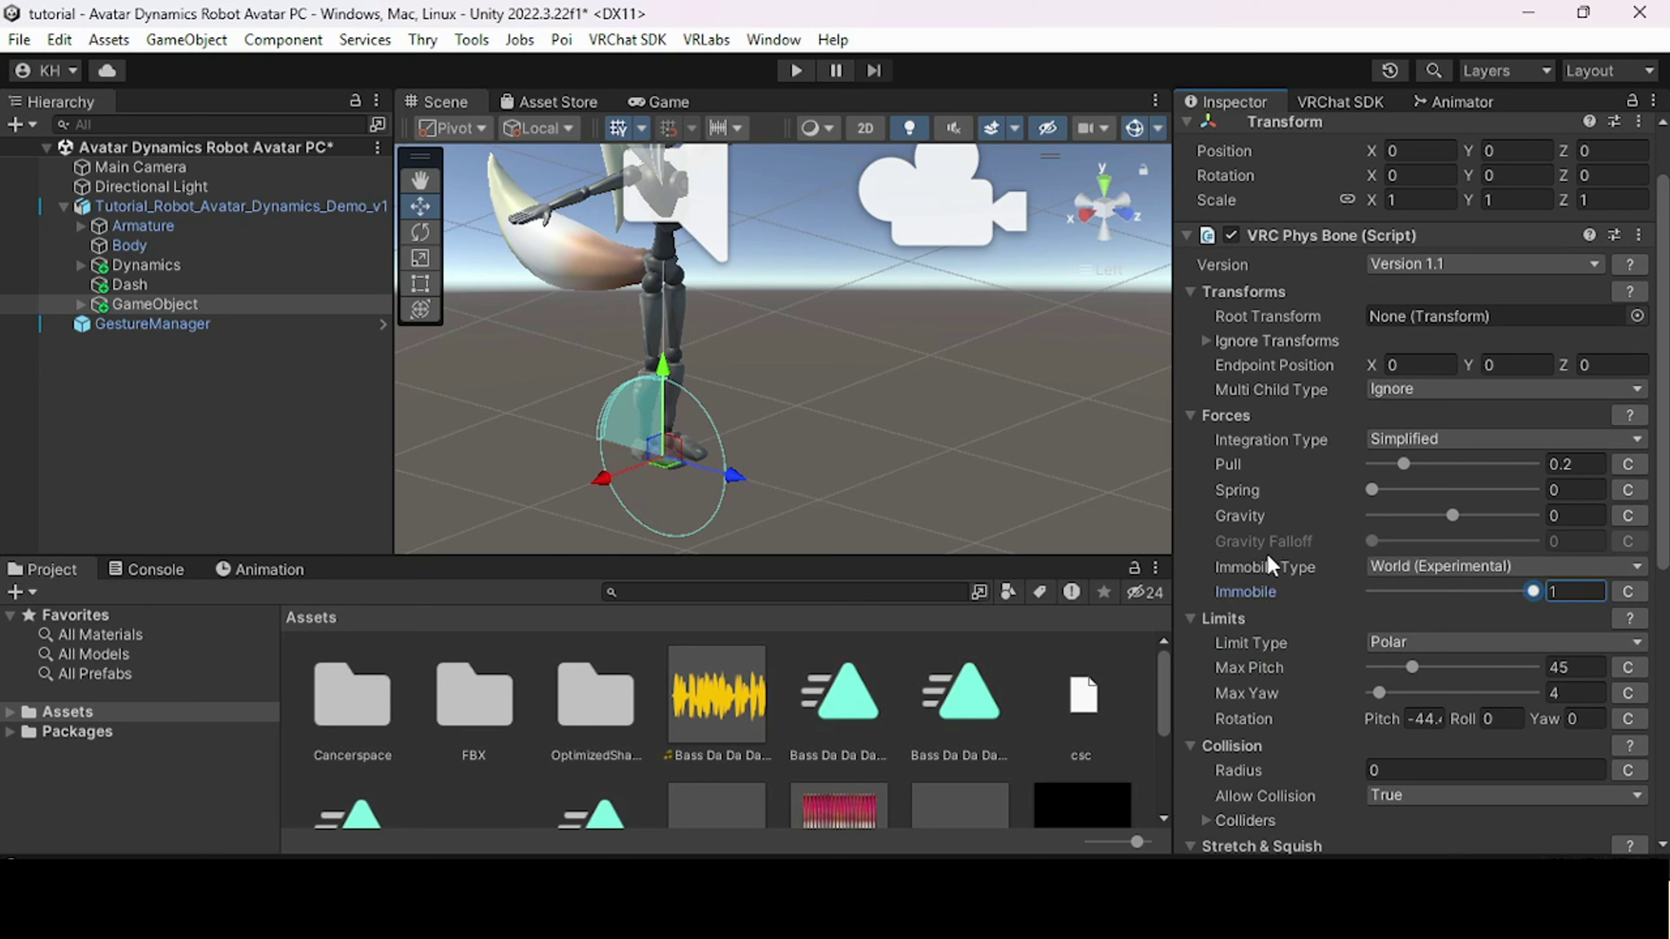
{"action": "left_click", "coordinate": [1585, 462]}
{"action": "left_click", "coordinate": [1561, 591]}
{"action": "type", "text": "0"}
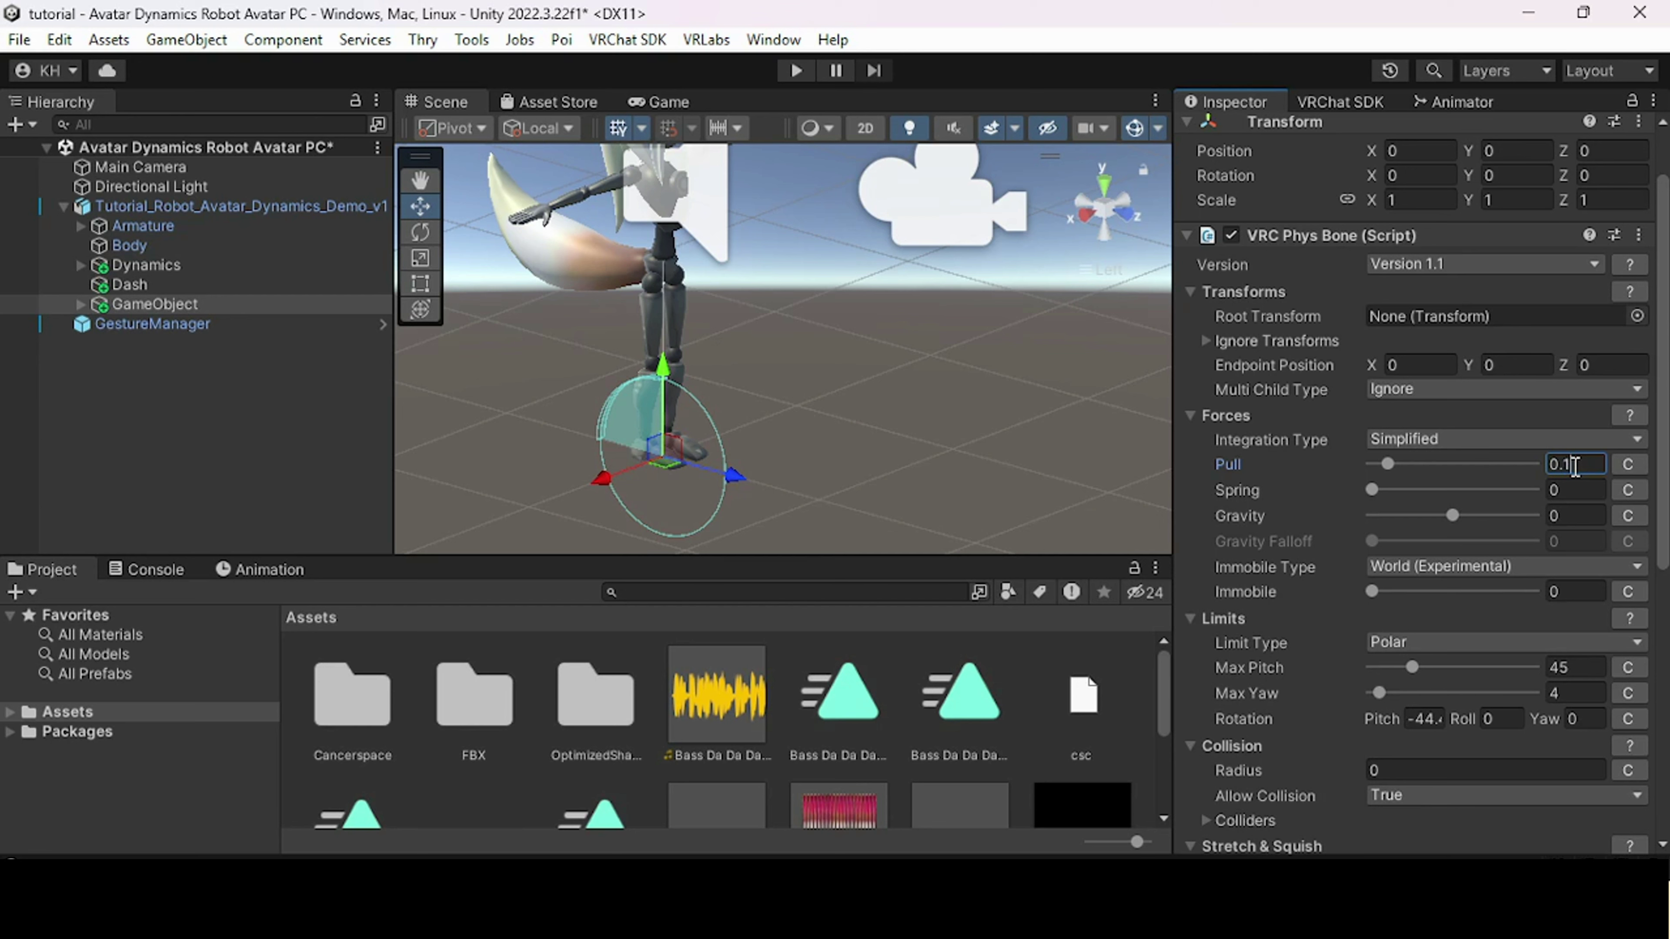
- Test the adjusted phys bone in play mode by moving the avatar along its Z axis while watching Punch_Angle, and exit play mode
{"action": "left_click", "coordinate": [1345, 104]}
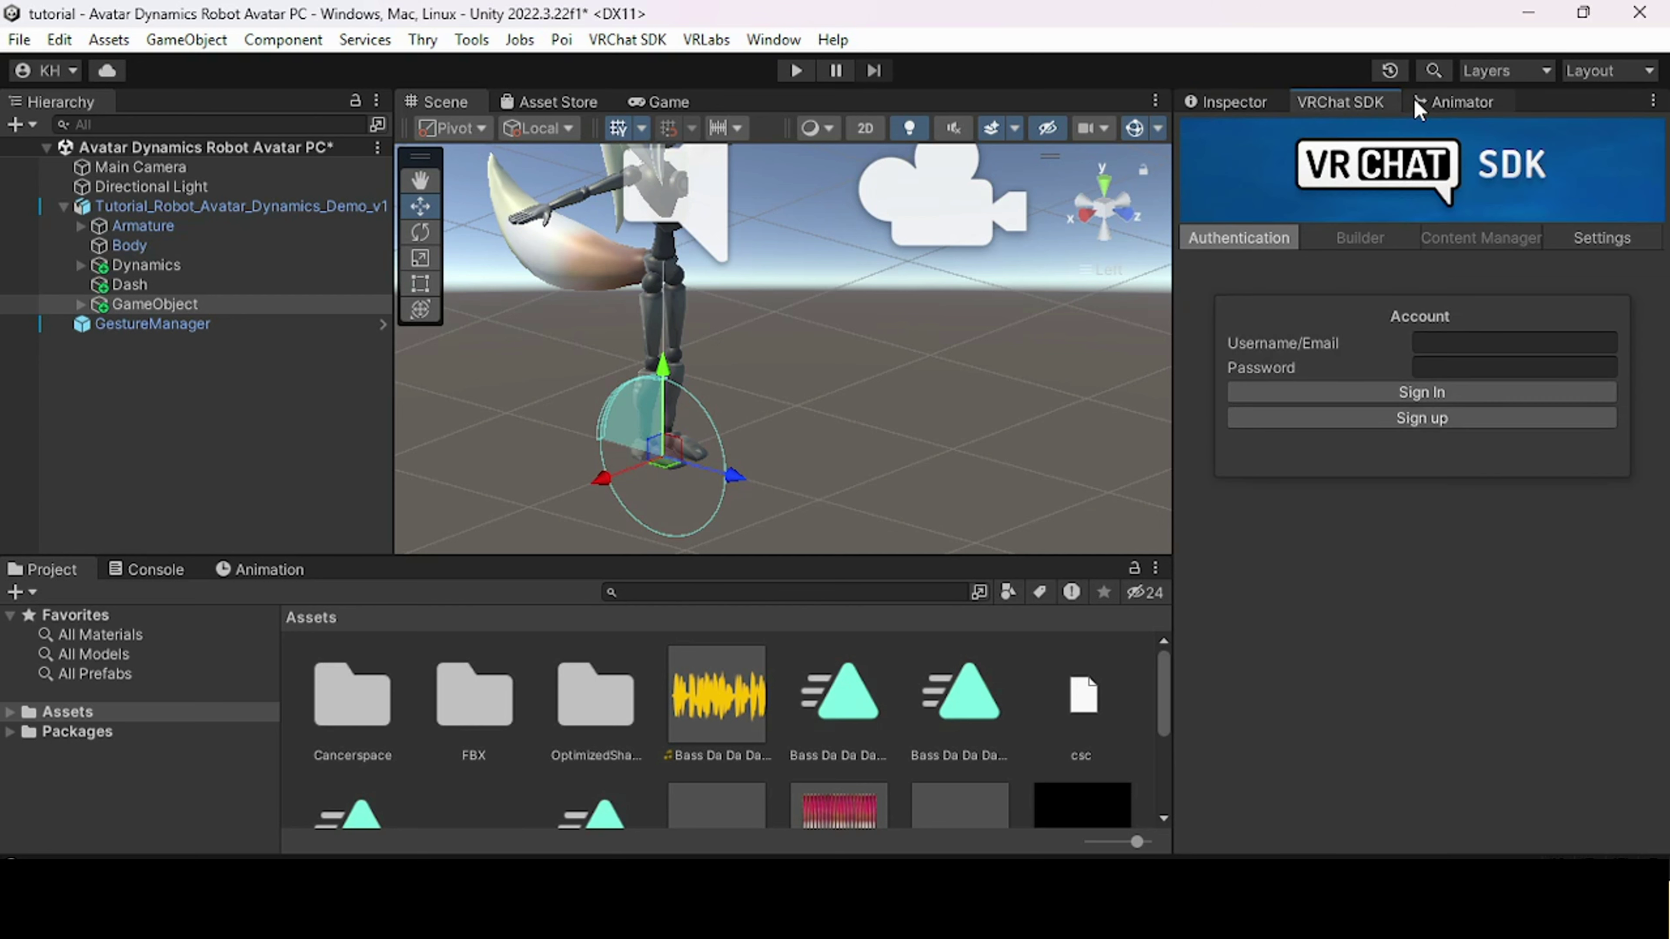
{"action": "left_click", "coordinate": [1427, 103]}
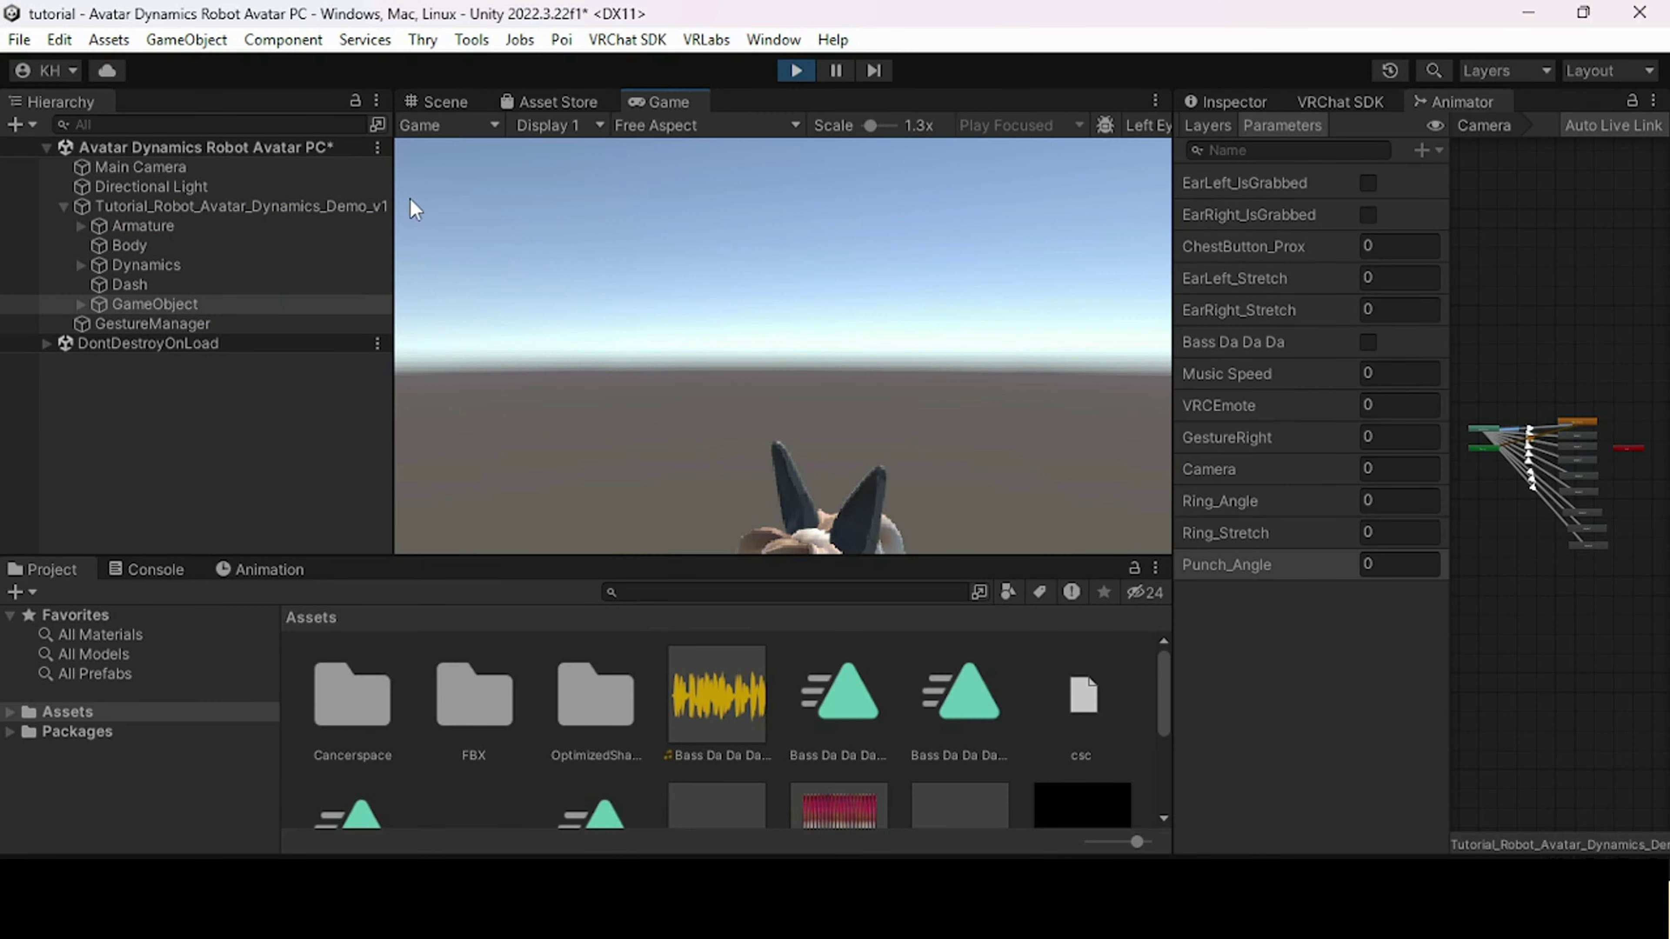
{"action": "left_click", "coordinate": [441, 101]}
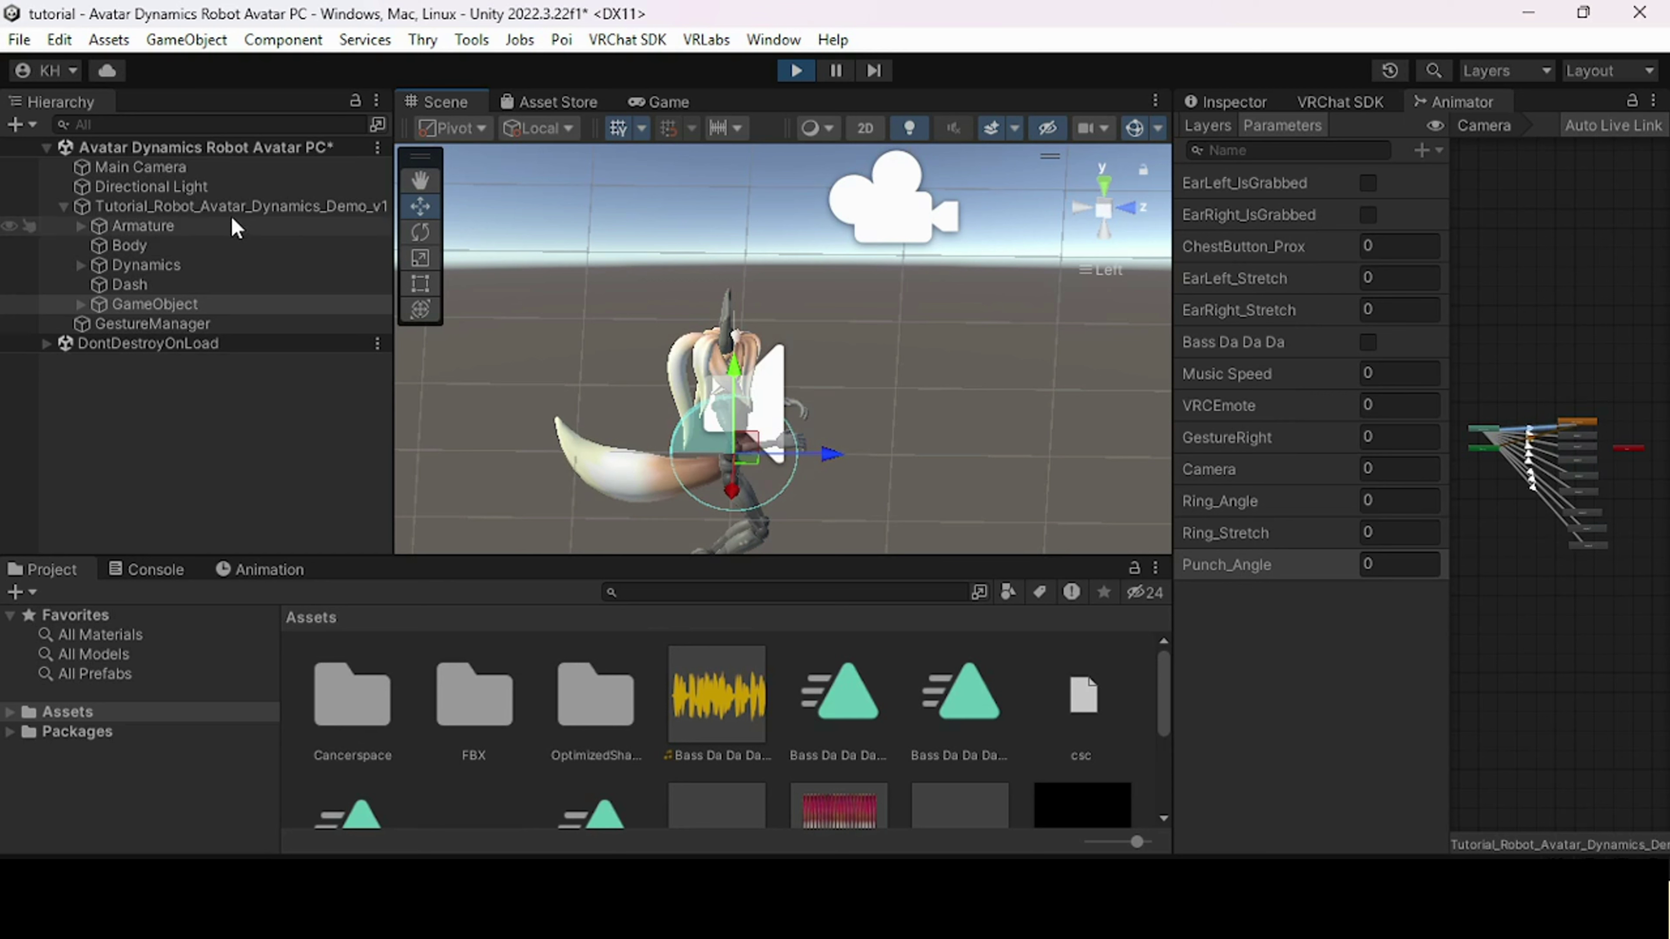
{"action": "left_click", "coordinate": [263, 206]}
{"action": "left_click_drag", "start_coordinate": [834, 451], "coordinate": [897, 468]}
{"action": "mouse_move", "coordinate": [1069, 479]}
{"action": "left_mouse_down"}
{"action": "mouse_move", "coordinate": [667, 477]}
{"action": "mouse_move", "coordinate": [1077, 467]}
{"action": "mouse_move", "coordinate": [895, 479]}
{"action": "mouse_move", "coordinate": [1045, 476]}
{"action": "left_mouse_up"}
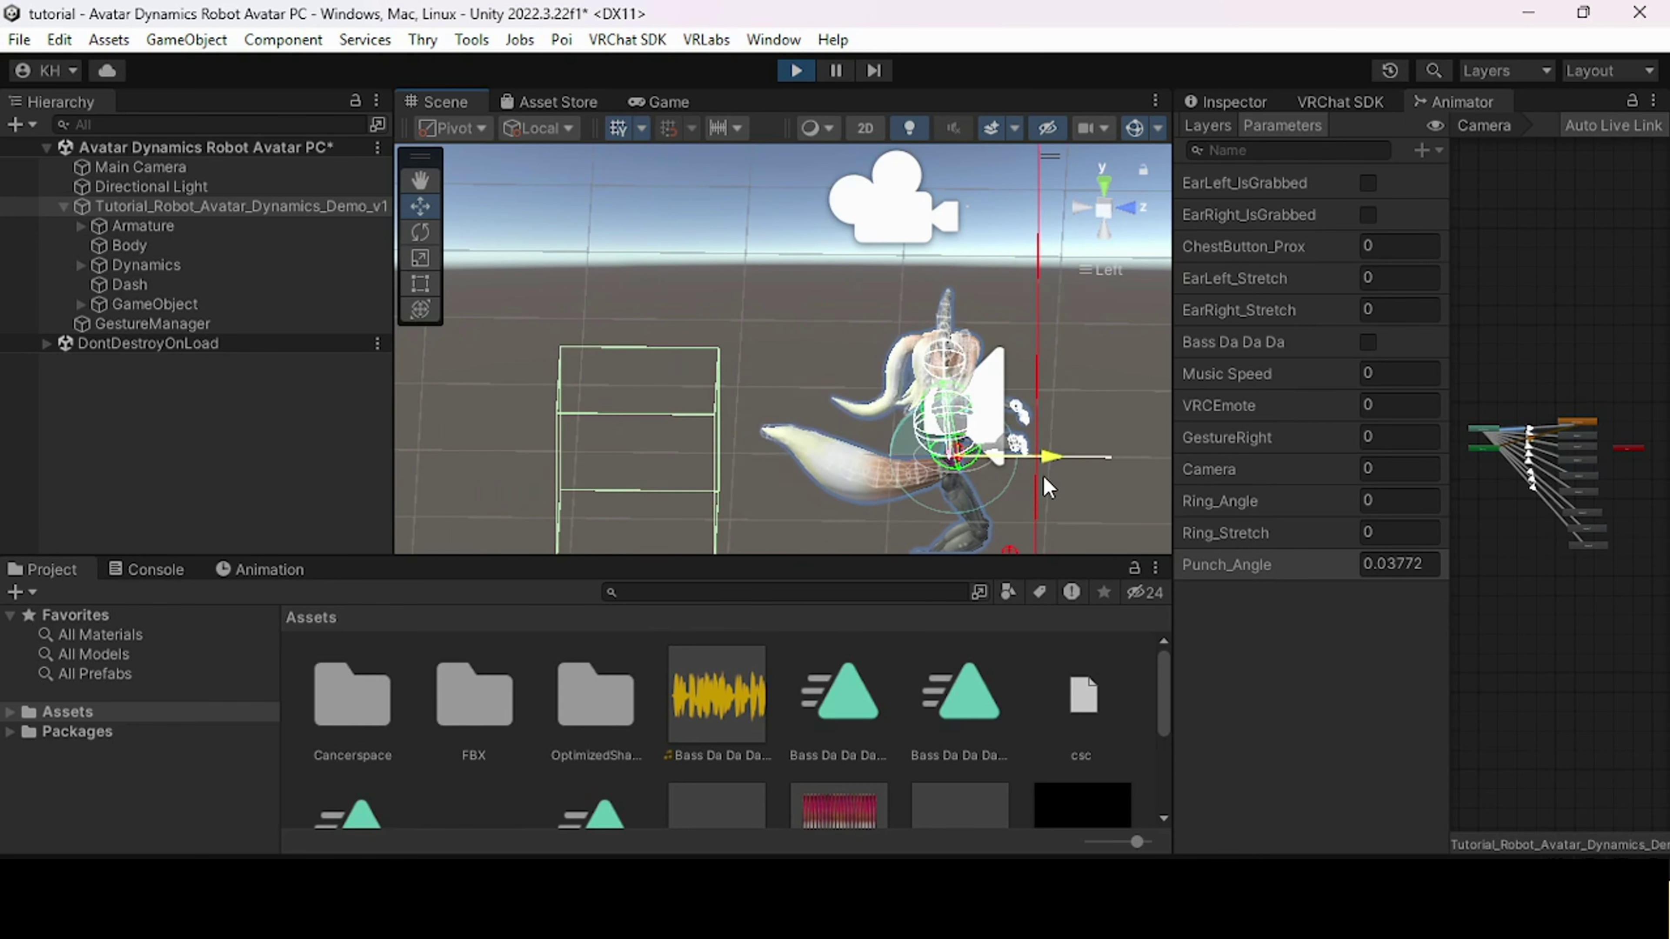
{"action": "left_click", "coordinate": [795, 71]}
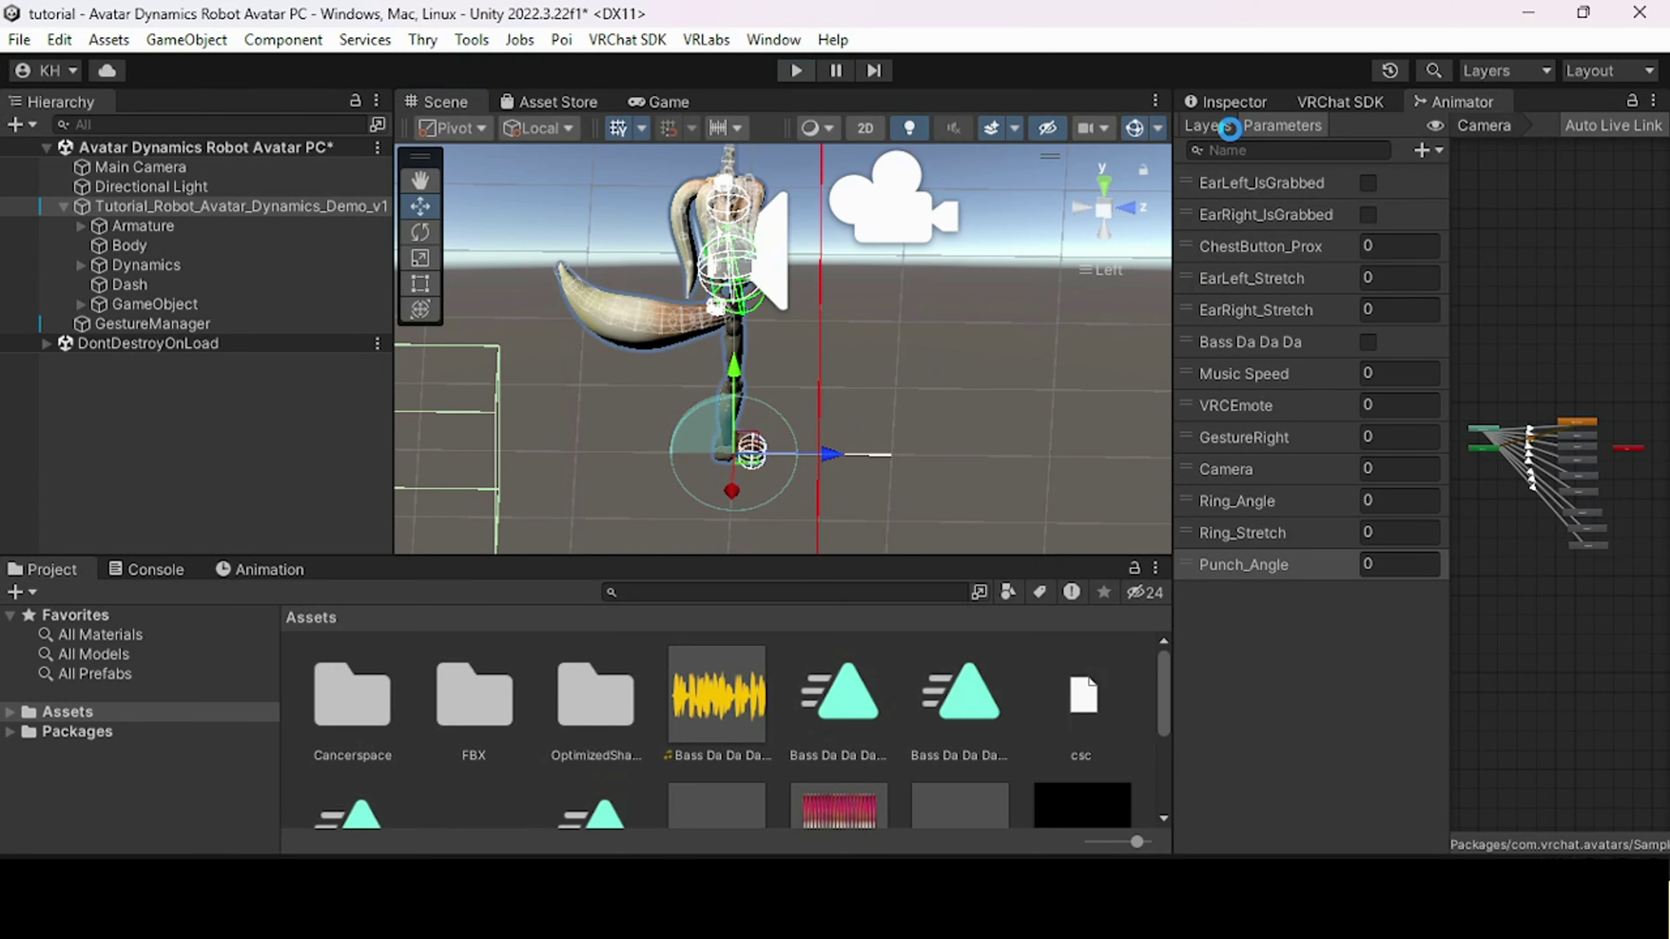
- Add an animator layer named Punch to the FX controller and give it full weight
{"action": "left_click", "coordinate": [1207, 125]}
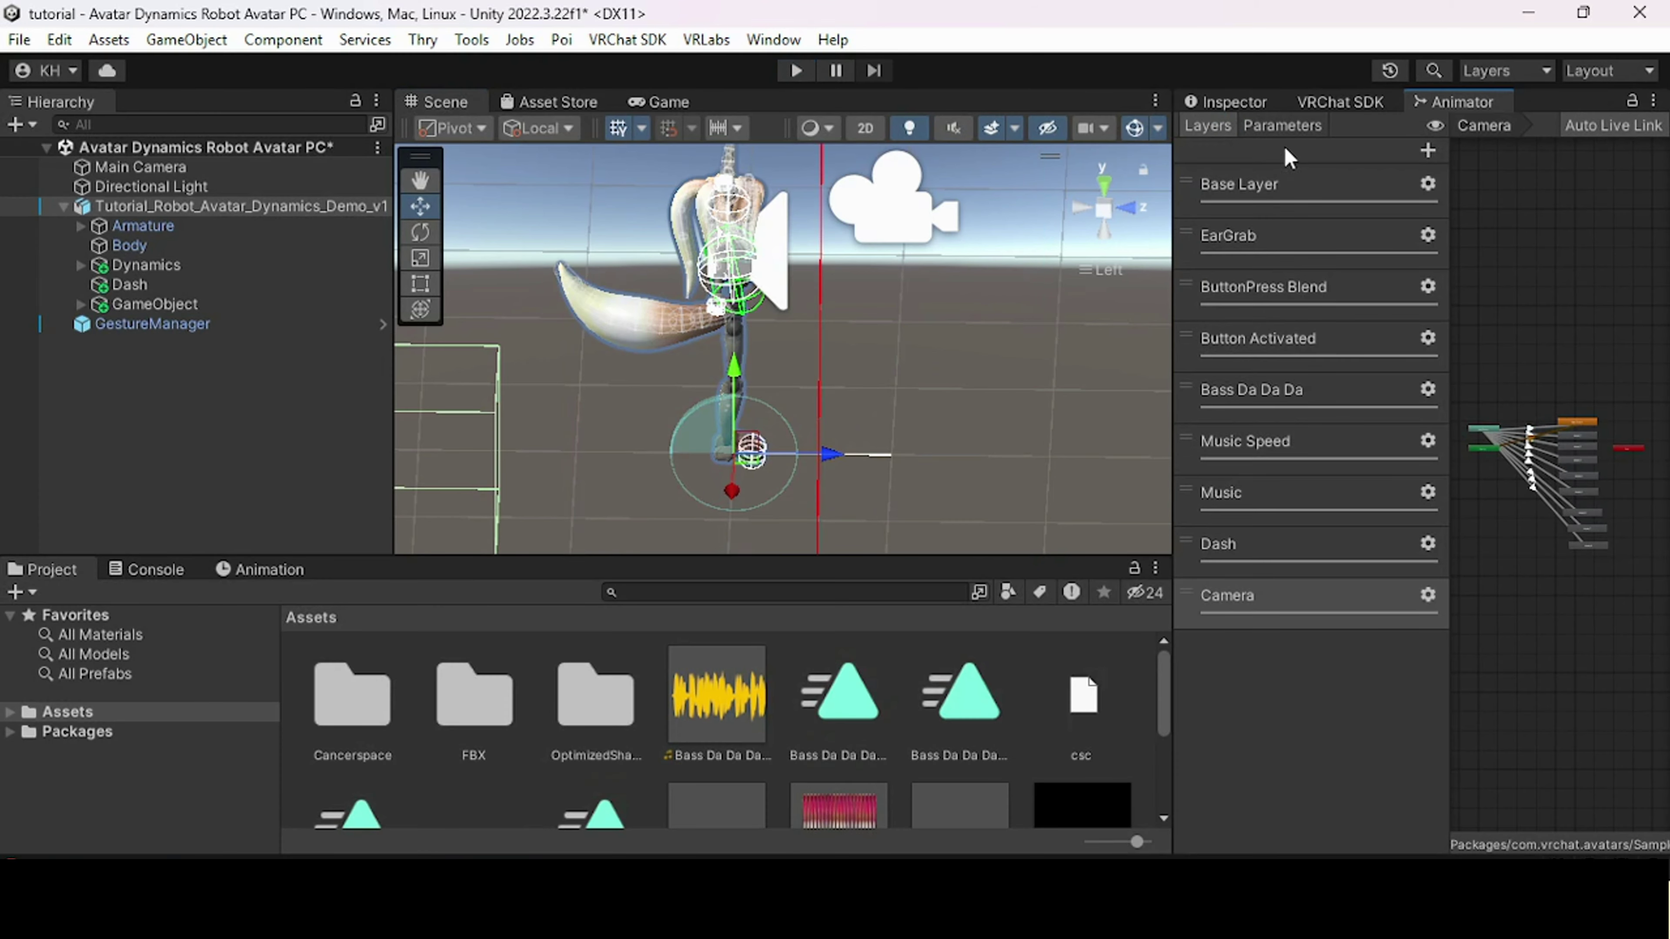
{"action": "left_click", "coordinate": [1427, 150]}
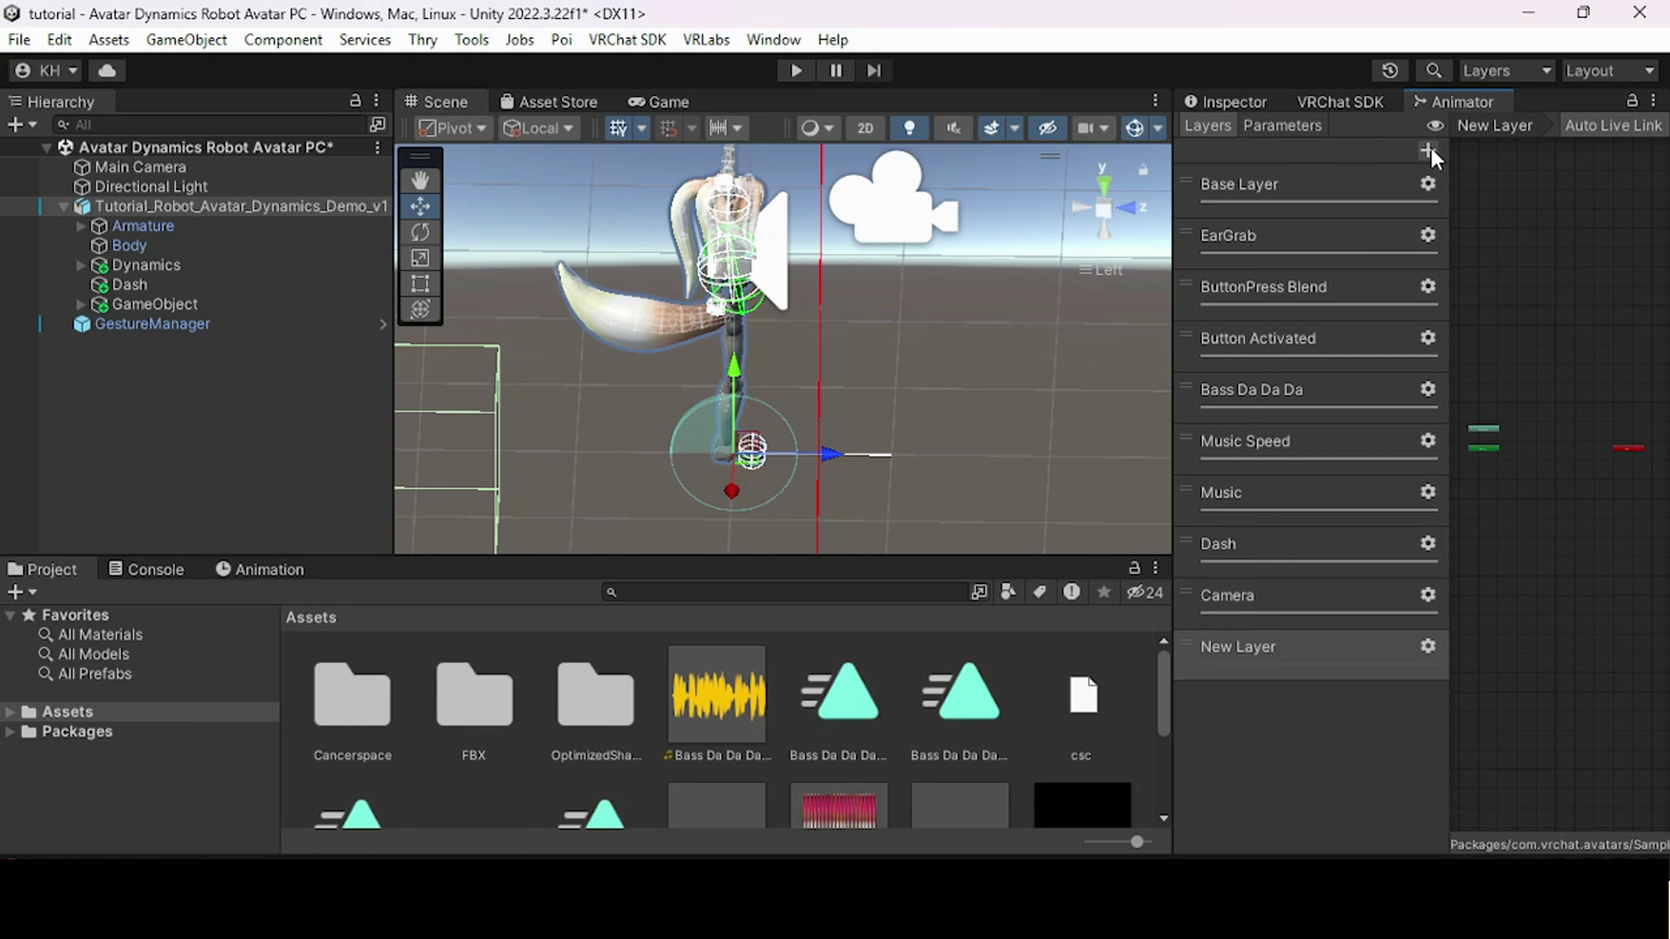
{"action": "type", "text": "Punch"}
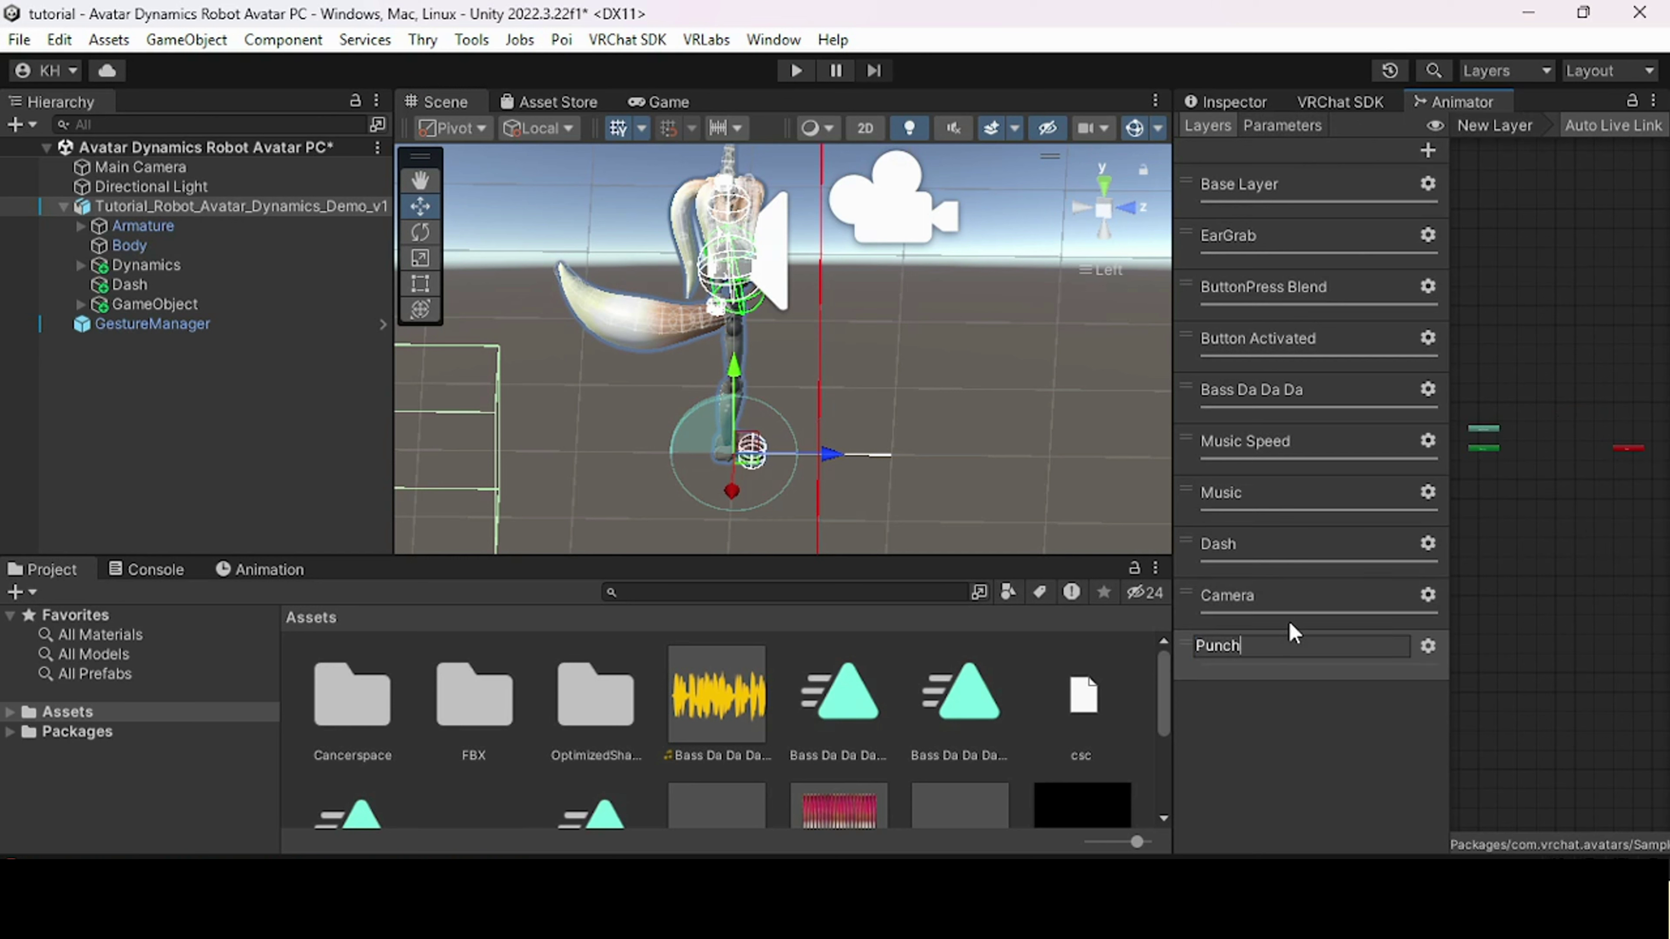
{"action": "key", "text": "Return"}
{"action": "left_click", "coordinate": [1427, 646]}
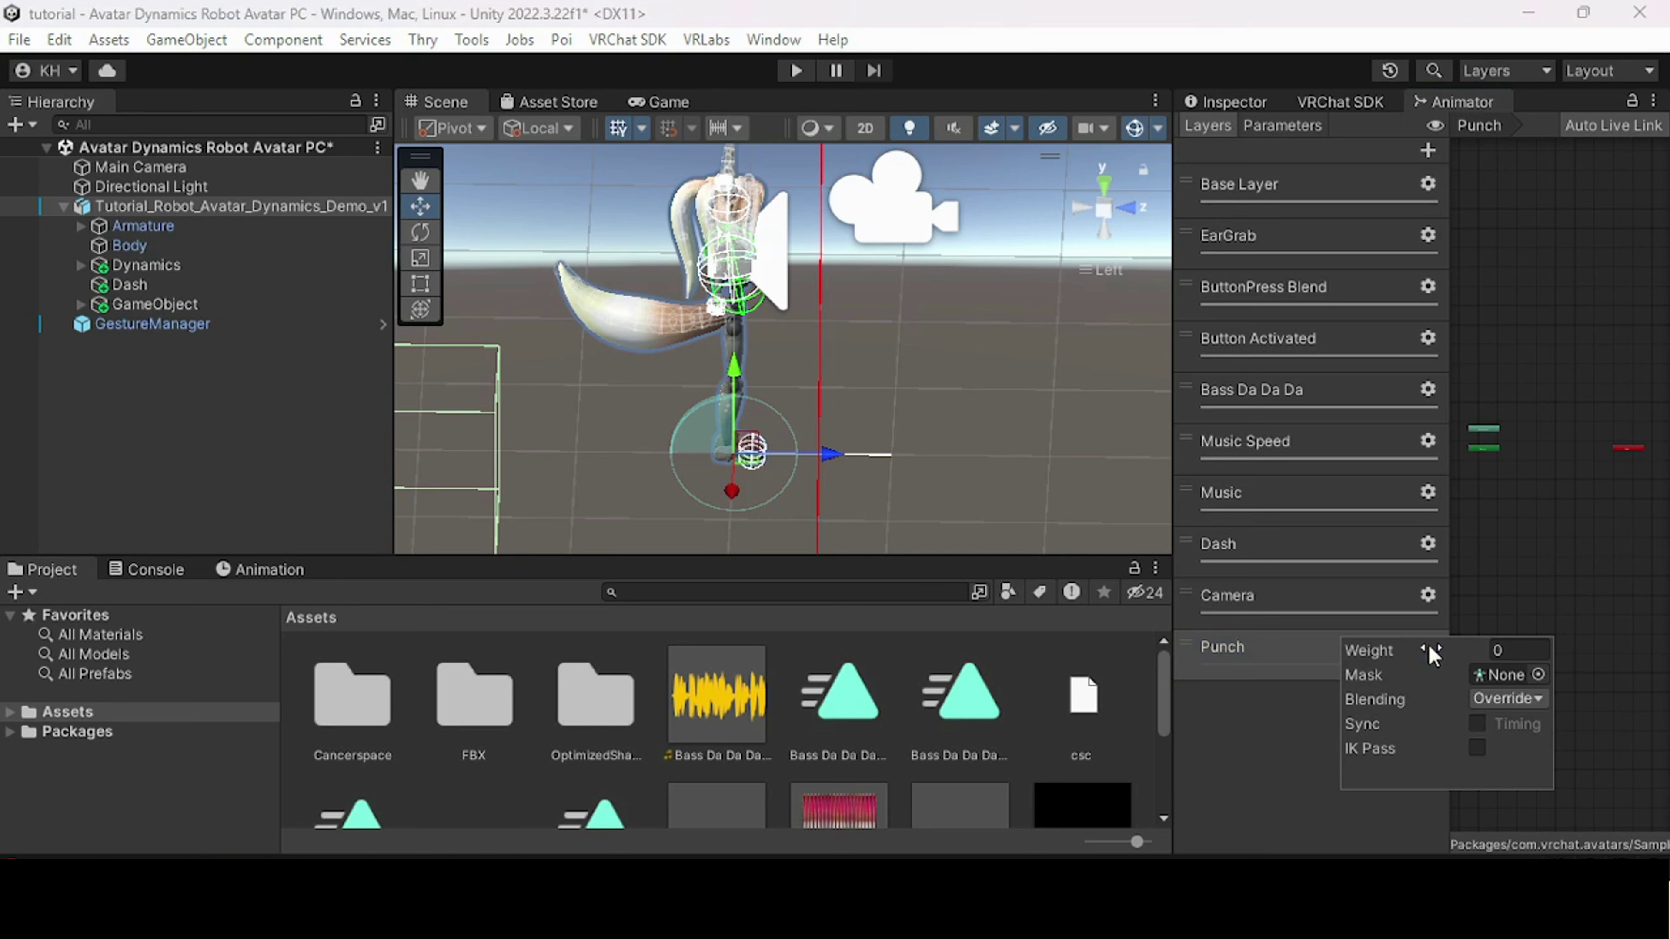
{"action": "left_click", "coordinate": [1196, 734]}
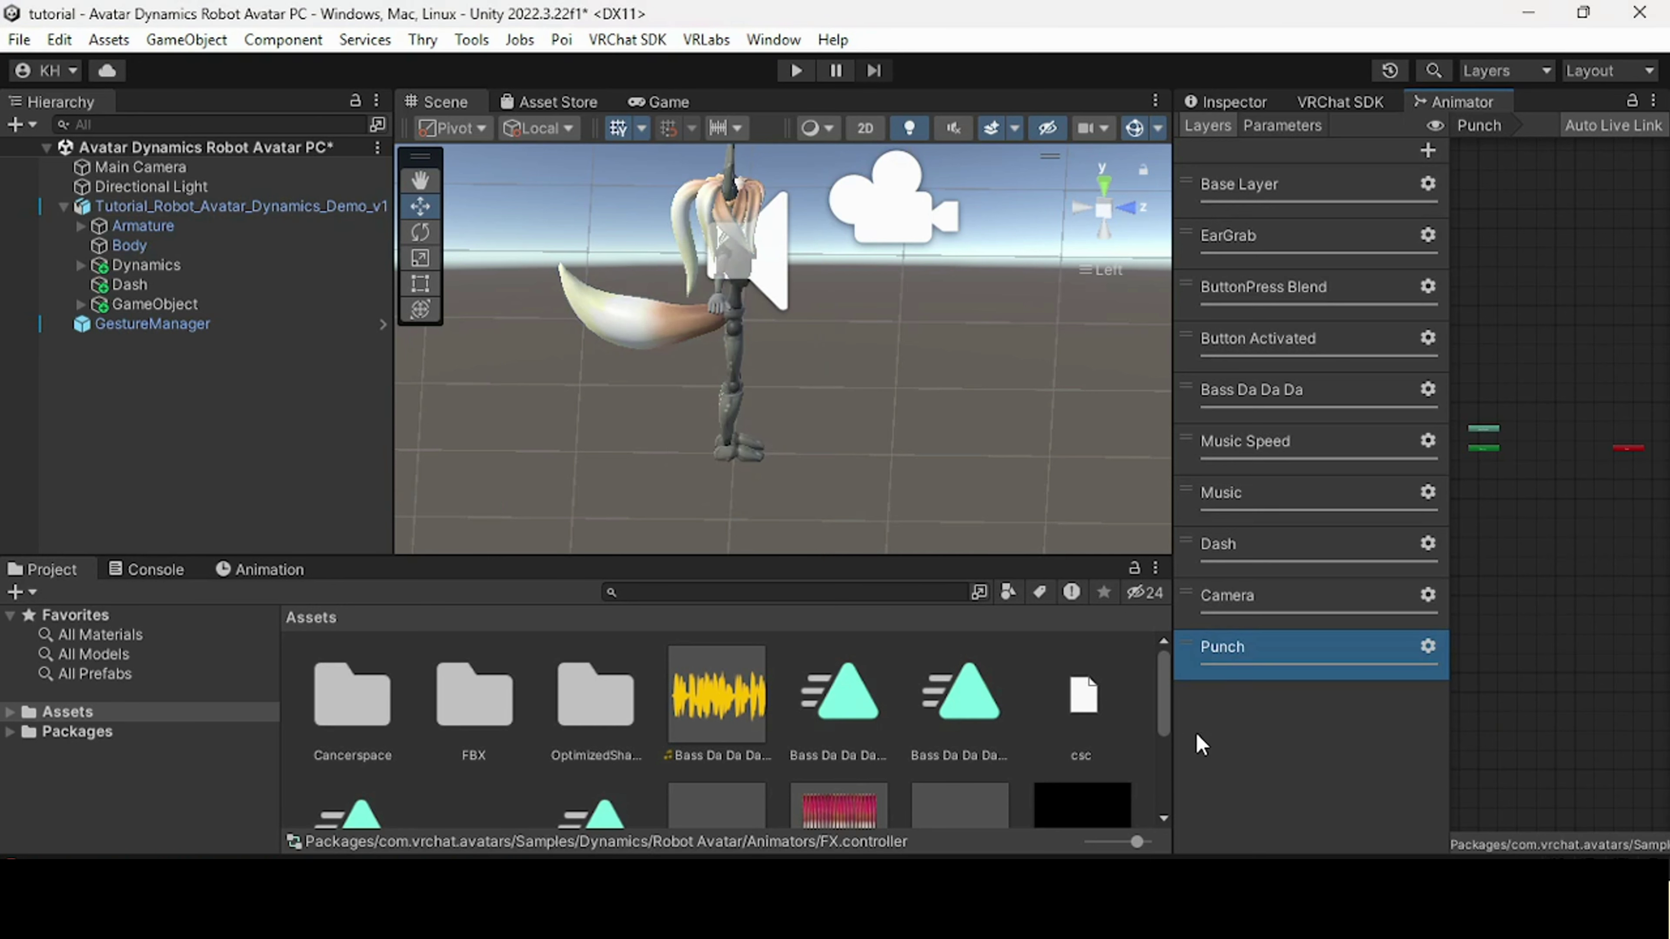
- Widen the Animator window and bring the Punch layer's state graph into view
{"action": "scroll", "coordinate": [1508, 534], "scroll_direction": "up", "scroll_amount": 2}
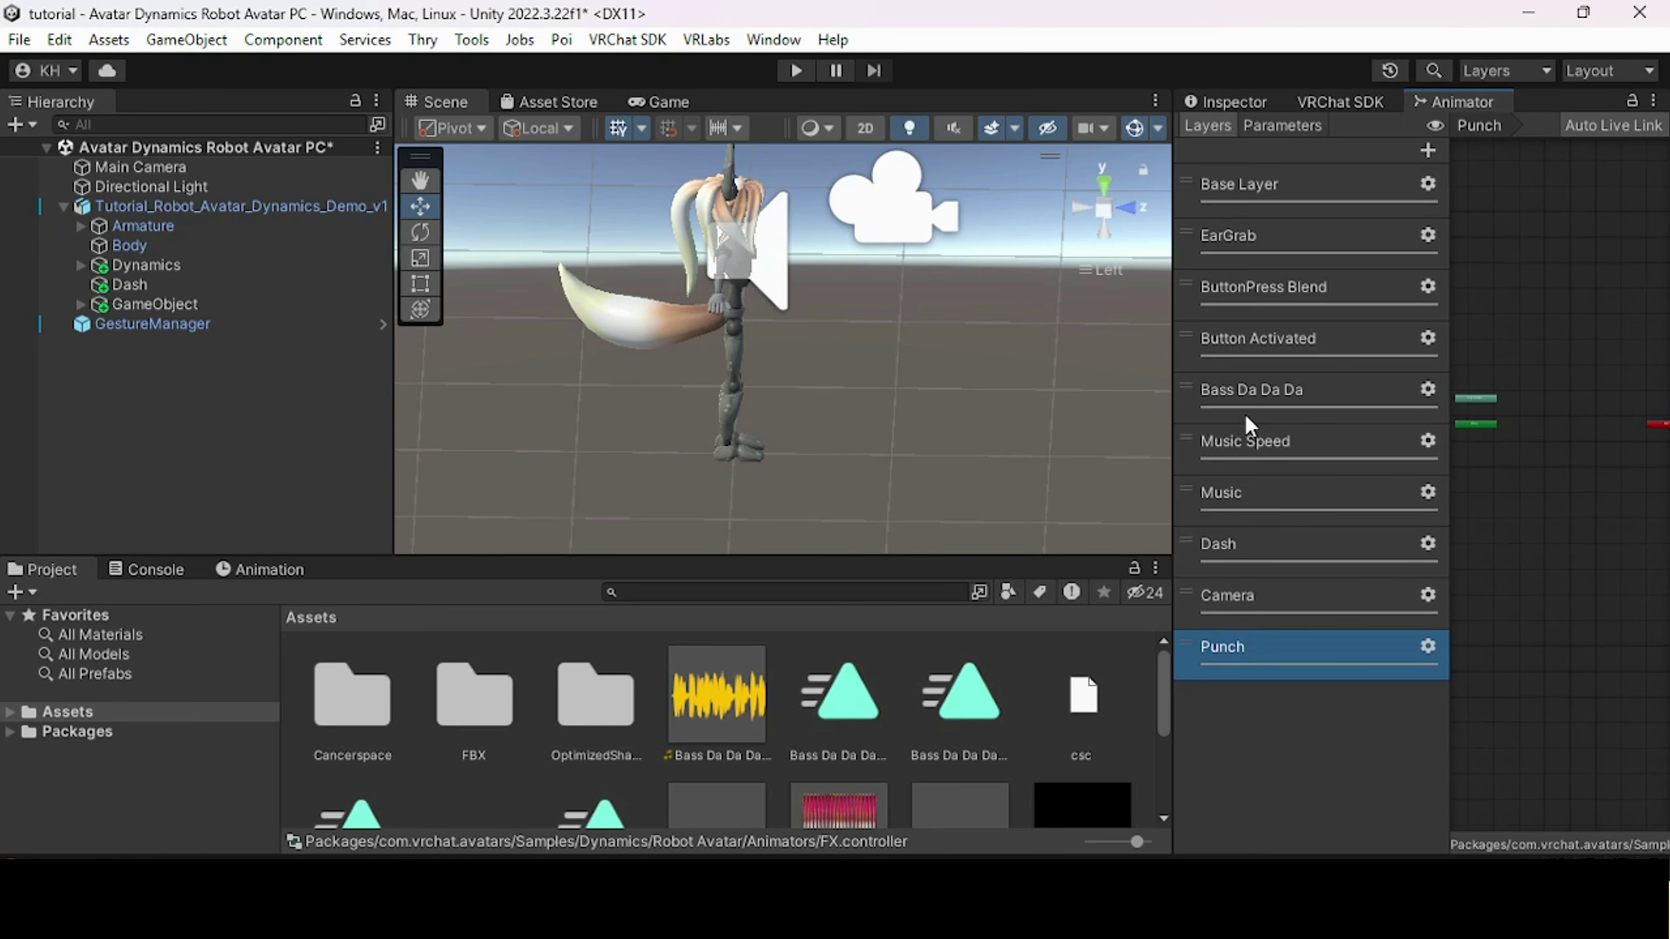
{"action": "left_click_drag", "start_coordinate": [1176, 364], "coordinate": [937, 366]}
{"action": "middle_click_drag", "start_coordinate": [1374, 452], "coordinate": [1491, 482]}
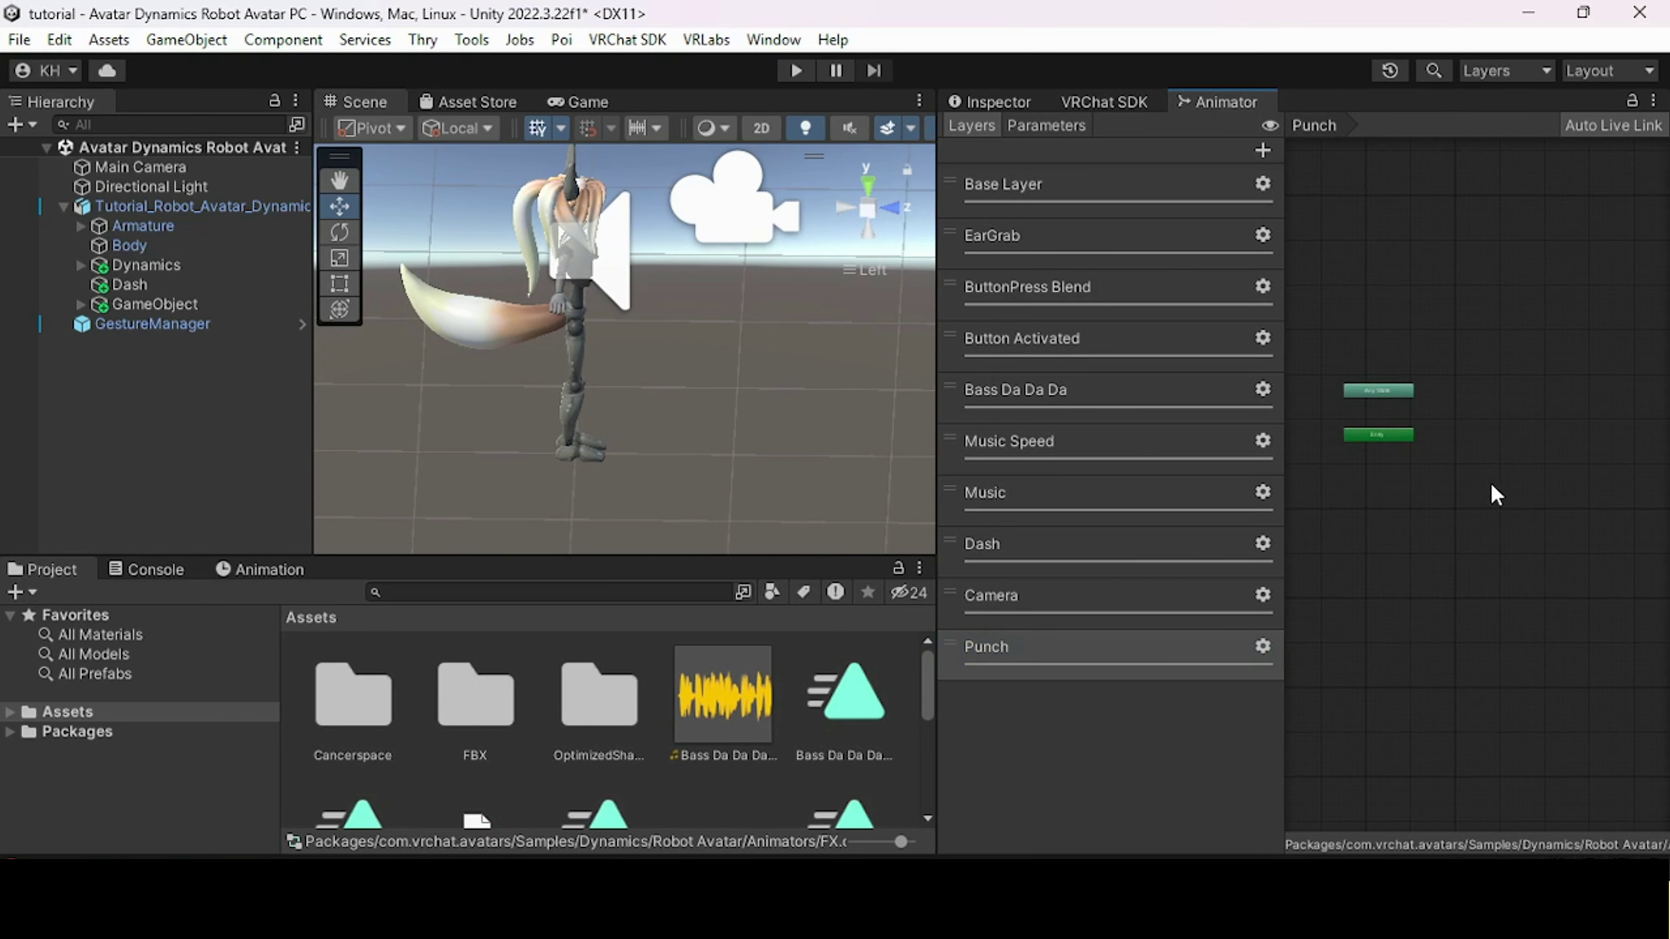
- Create two empty states in the Punch layer, placing the second below the default one
{"action": "right_click", "coordinate": [1453, 398]}
{"action": "mouse_move", "coordinate": [1457, 418]}
{"action": "left_click", "coordinate": [1187, 413]}
{"action": "left_click_drag", "start_coordinate": [1440, 404], "coordinate": [1455, 507]}
{"action": "right_click", "coordinate": [1469, 481]}
{"action": "mouse_move", "coordinate": [1469, 494]}
{"action": "left_click", "coordinate": [1186, 492]}
- Connect New State and New State 0 with transitions in both directions
{"action": "left_click", "coordinate": [1468, 437]}
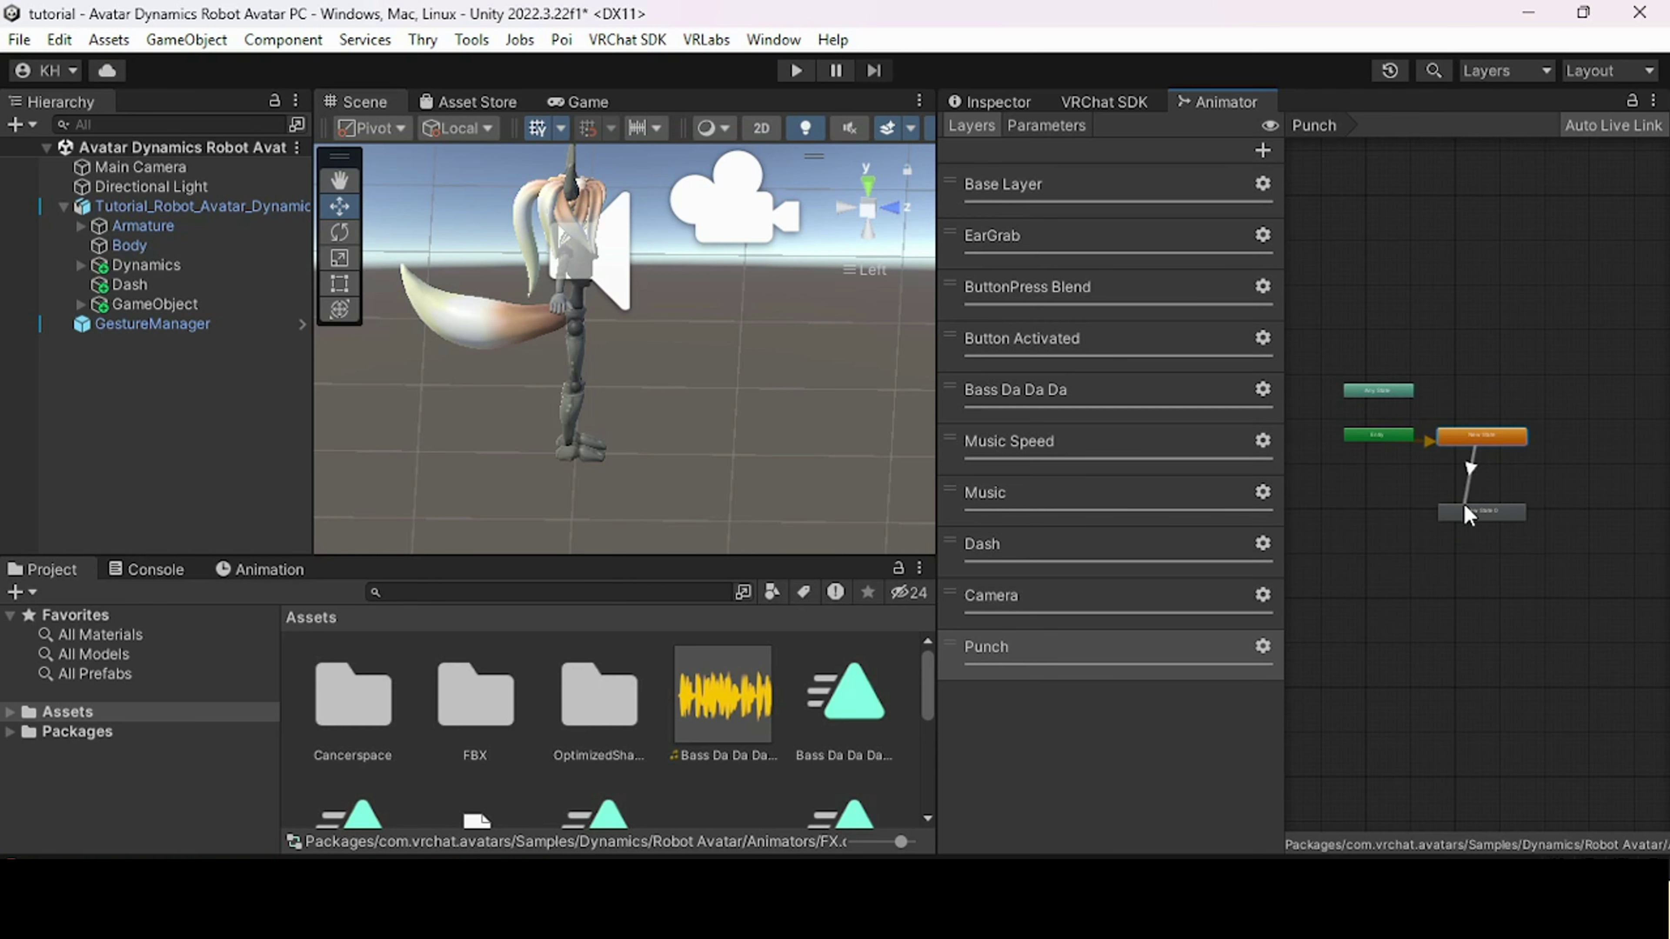
{"action": "right_click", "coordinate": [1446, 437]}
{"action": "left_click", "coordinate": [1431, 447]}
{"action": "left_click", "coordinate": [1488, 509]}
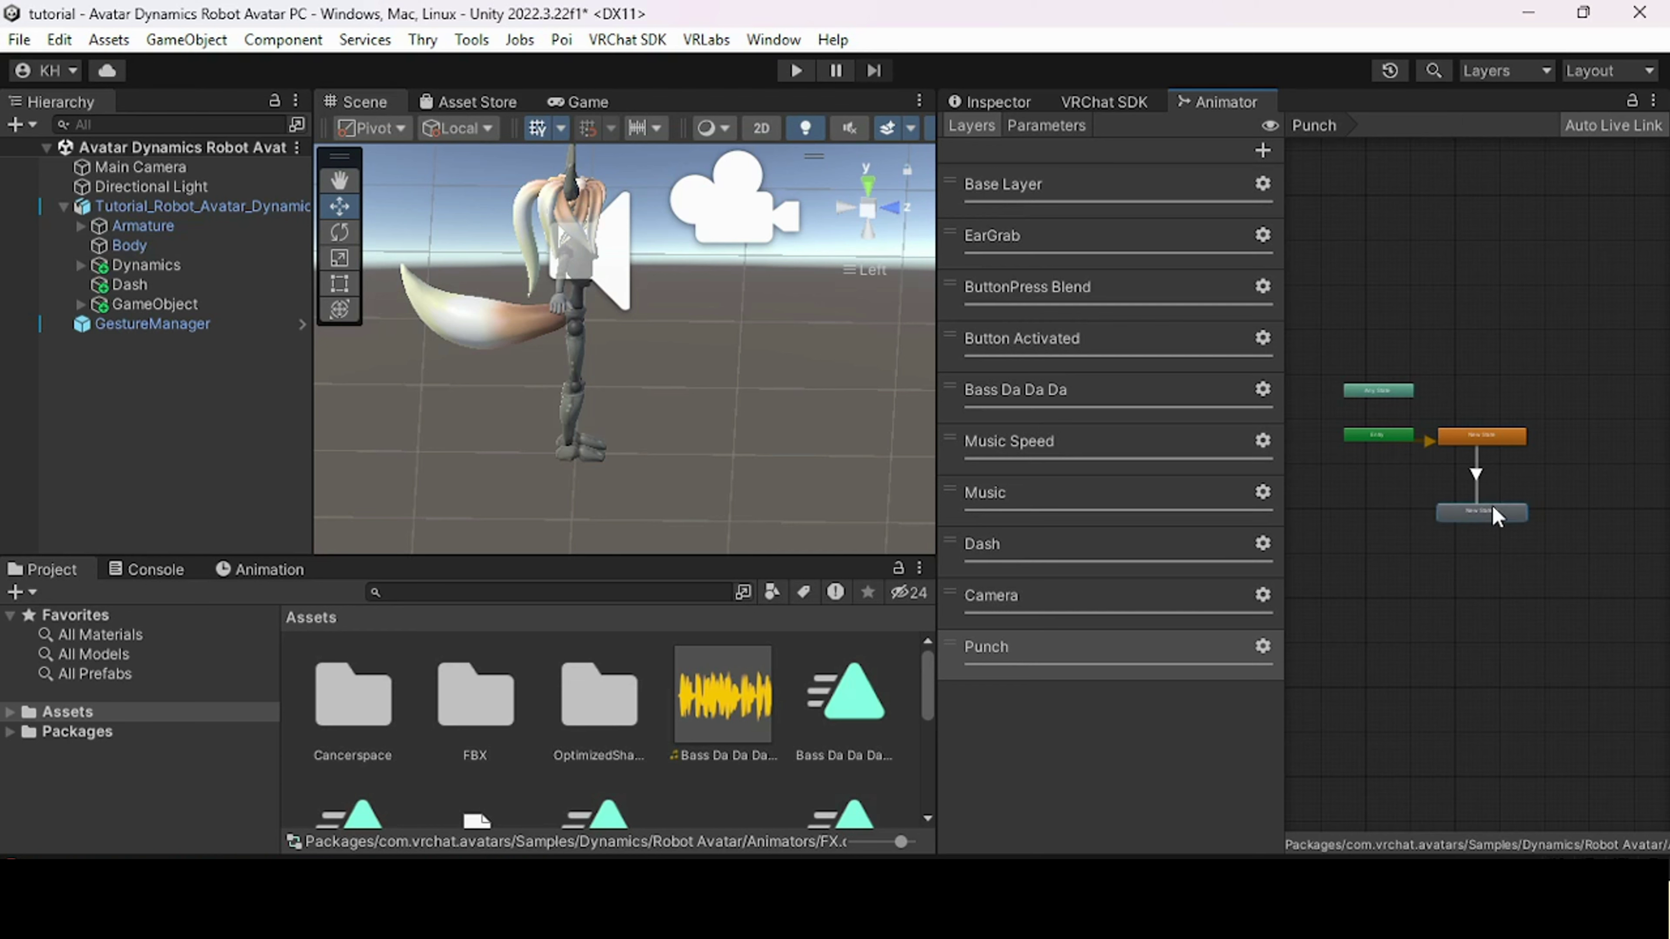
{"action": "right_click", "coordinate": [1492, 510]}
{"action": "left_click", "coordinate": [1508, 523]}
{"action": "left_click", "coordinate": [1513, 449]}
- Turn off Has Exit Time on the transition from New State to New State 0 and set its Transition Duration to 0.01
{"action": "left_click", "coordinate": [1477, 473]}
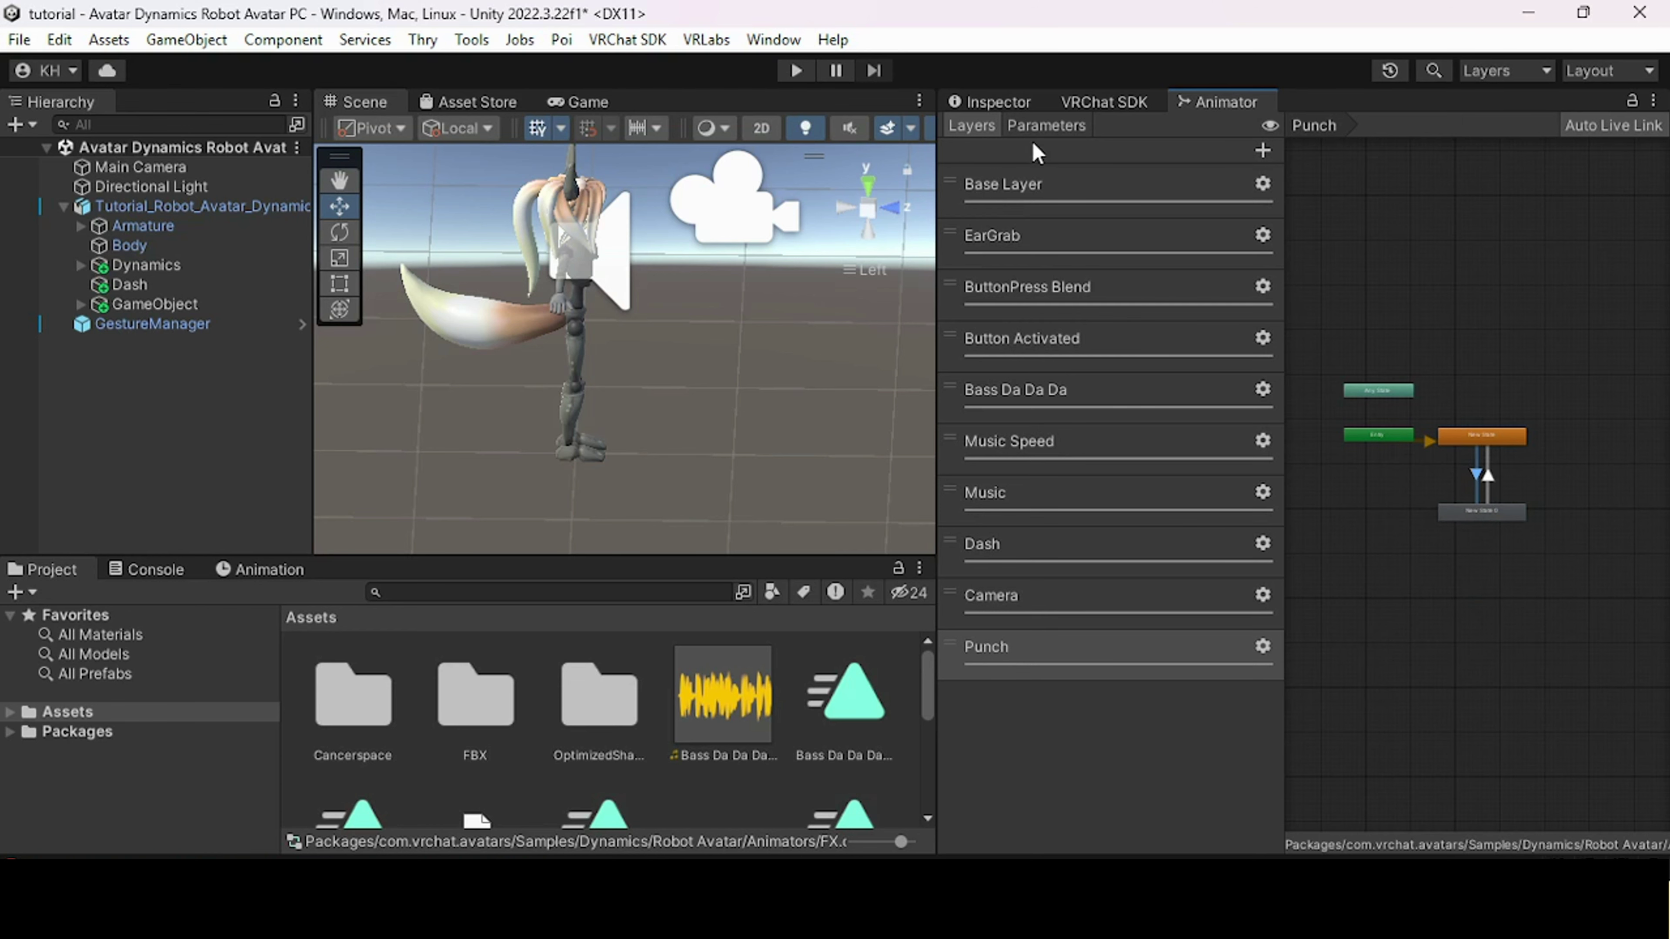
{"action": "left_click", "coordinate": [995, 102]}
{"action": "left_click", "coordinate": [973, 392]}
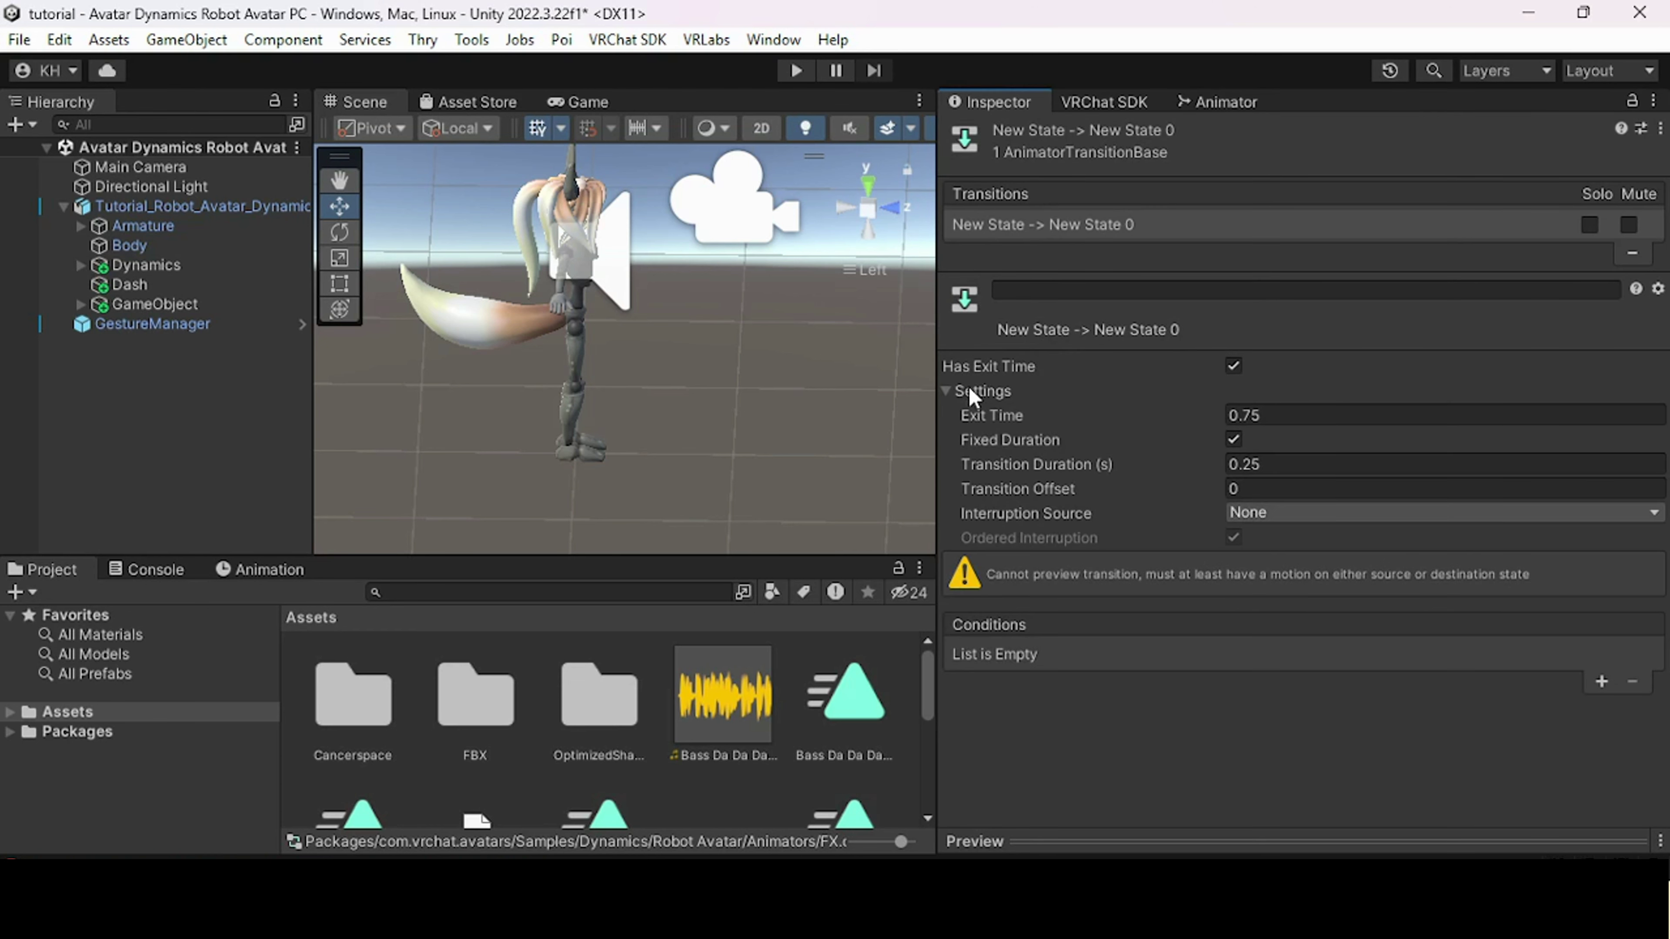
{"action": "left_click", "coordinate": [1241, 371]}
{"action": "left_click", "coordinate": [1277, 463]}
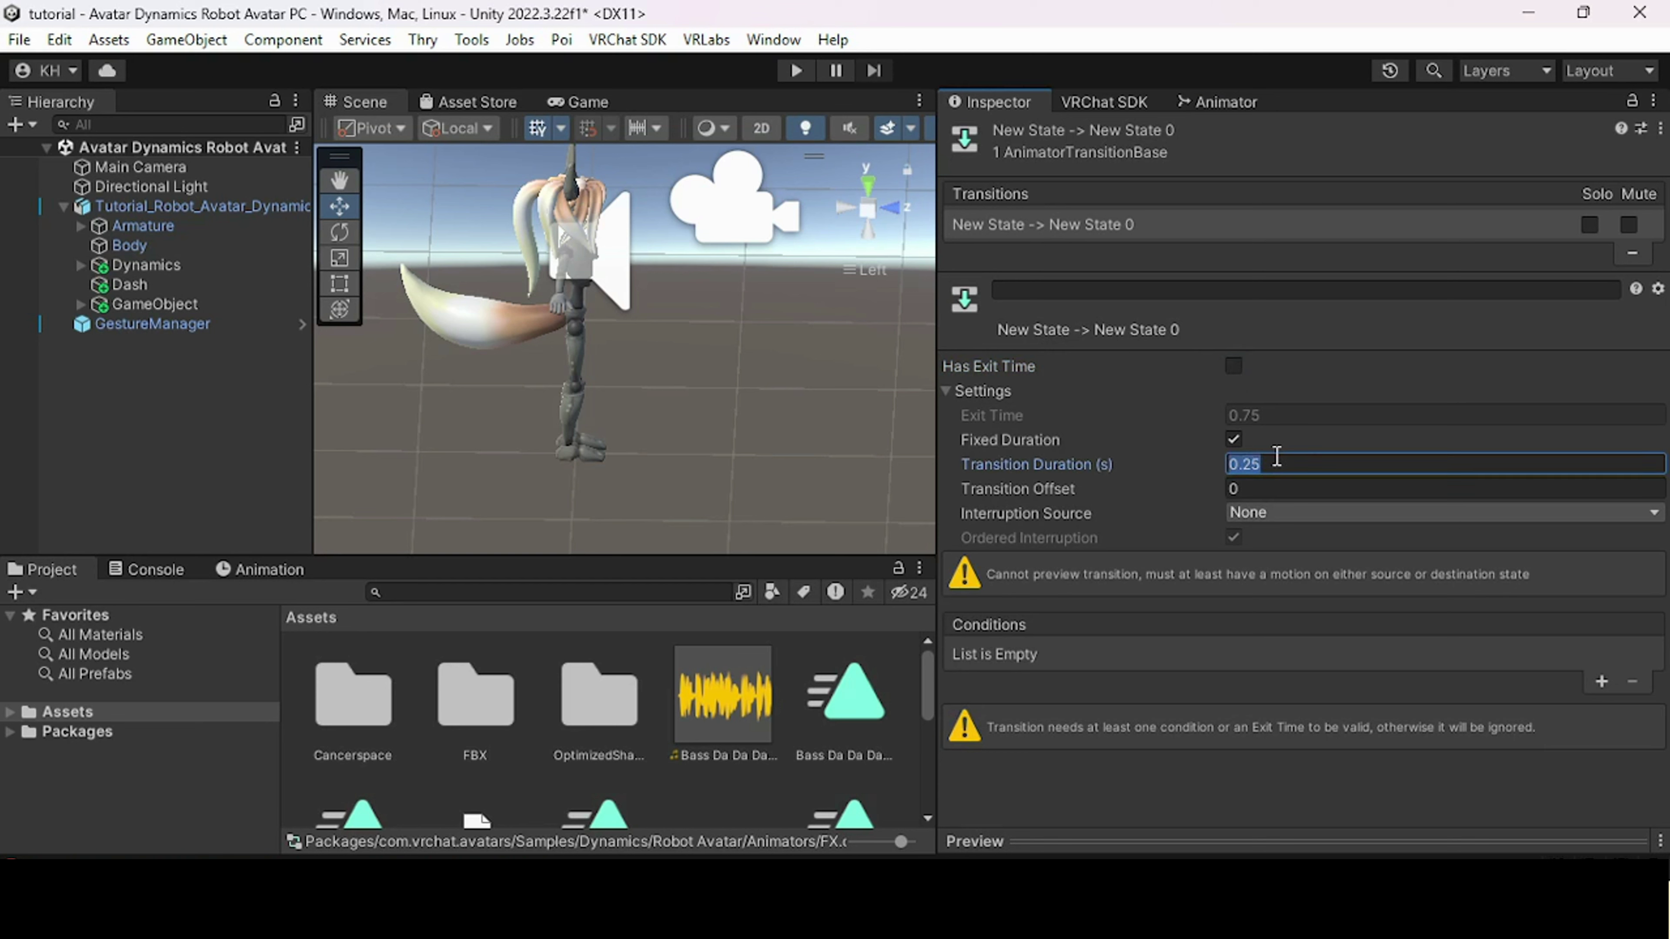
{"action": "left_click", "coordinate": [1281, 490]}
{"action": "left_click", "coordinate": [1291, 465]}
{"action": "type", "text": "0.01"}
- Add a condition of Punch_Angle Greater than .2 to the New State to New State 0 transition
{"action": "left_click", "coordinate": [1602, 681]}
{"action": "left_click", "coordinate": [1131, 654]}
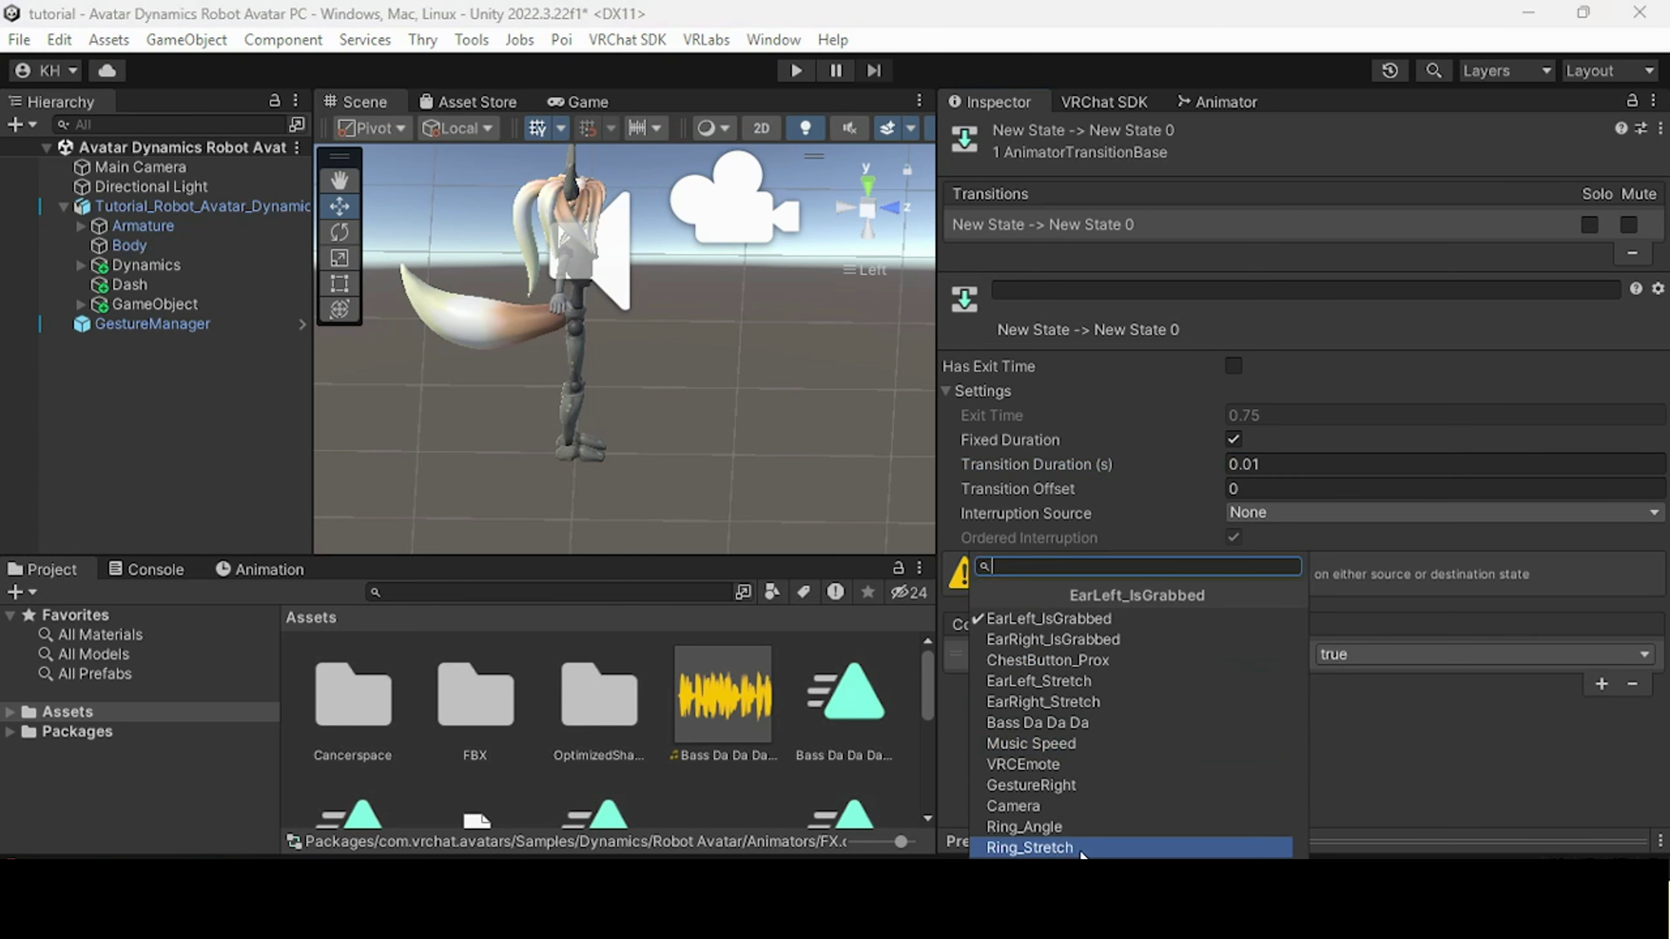
{"action": "left_click", "coordinate": [1085, 867]}
{"action": "left_click", "coordinate": [1540, 655]}
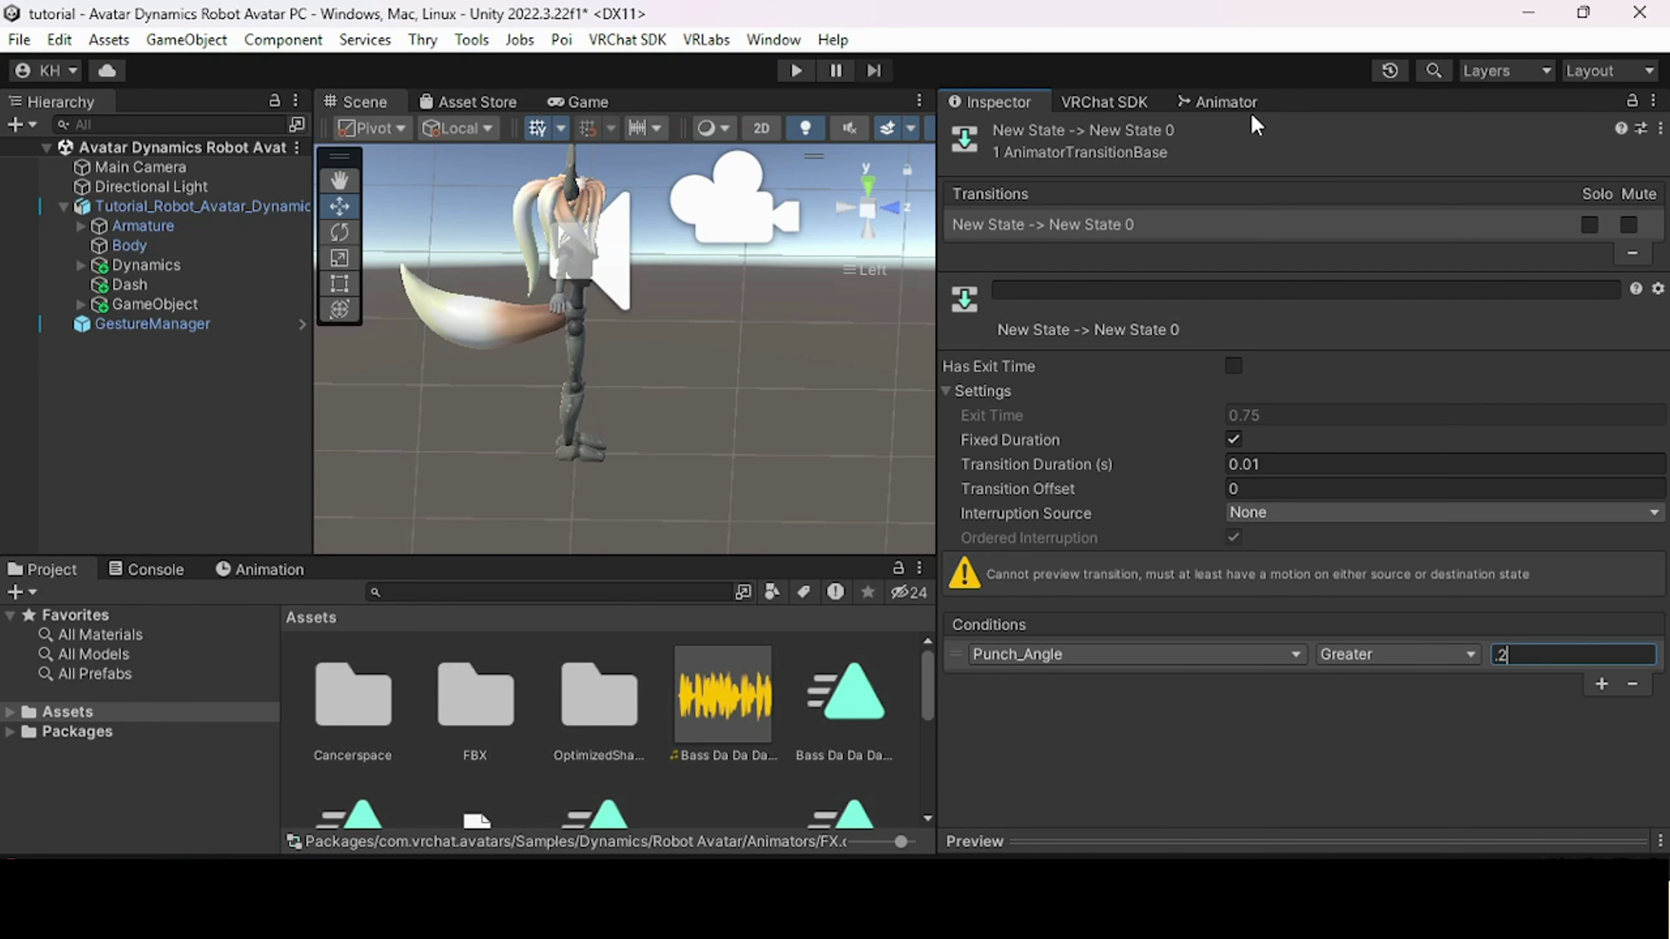
- Turn off Has Exit Time on the transition from New State 0 to New State and set its Transition Duration to 0.01
{"action": "left_click", "coordinate": [1224, 105]}
{"action": "left_click", "coordinate": [1480, 466]}
{"action": "left_click", "coordinate": [999, 101]}
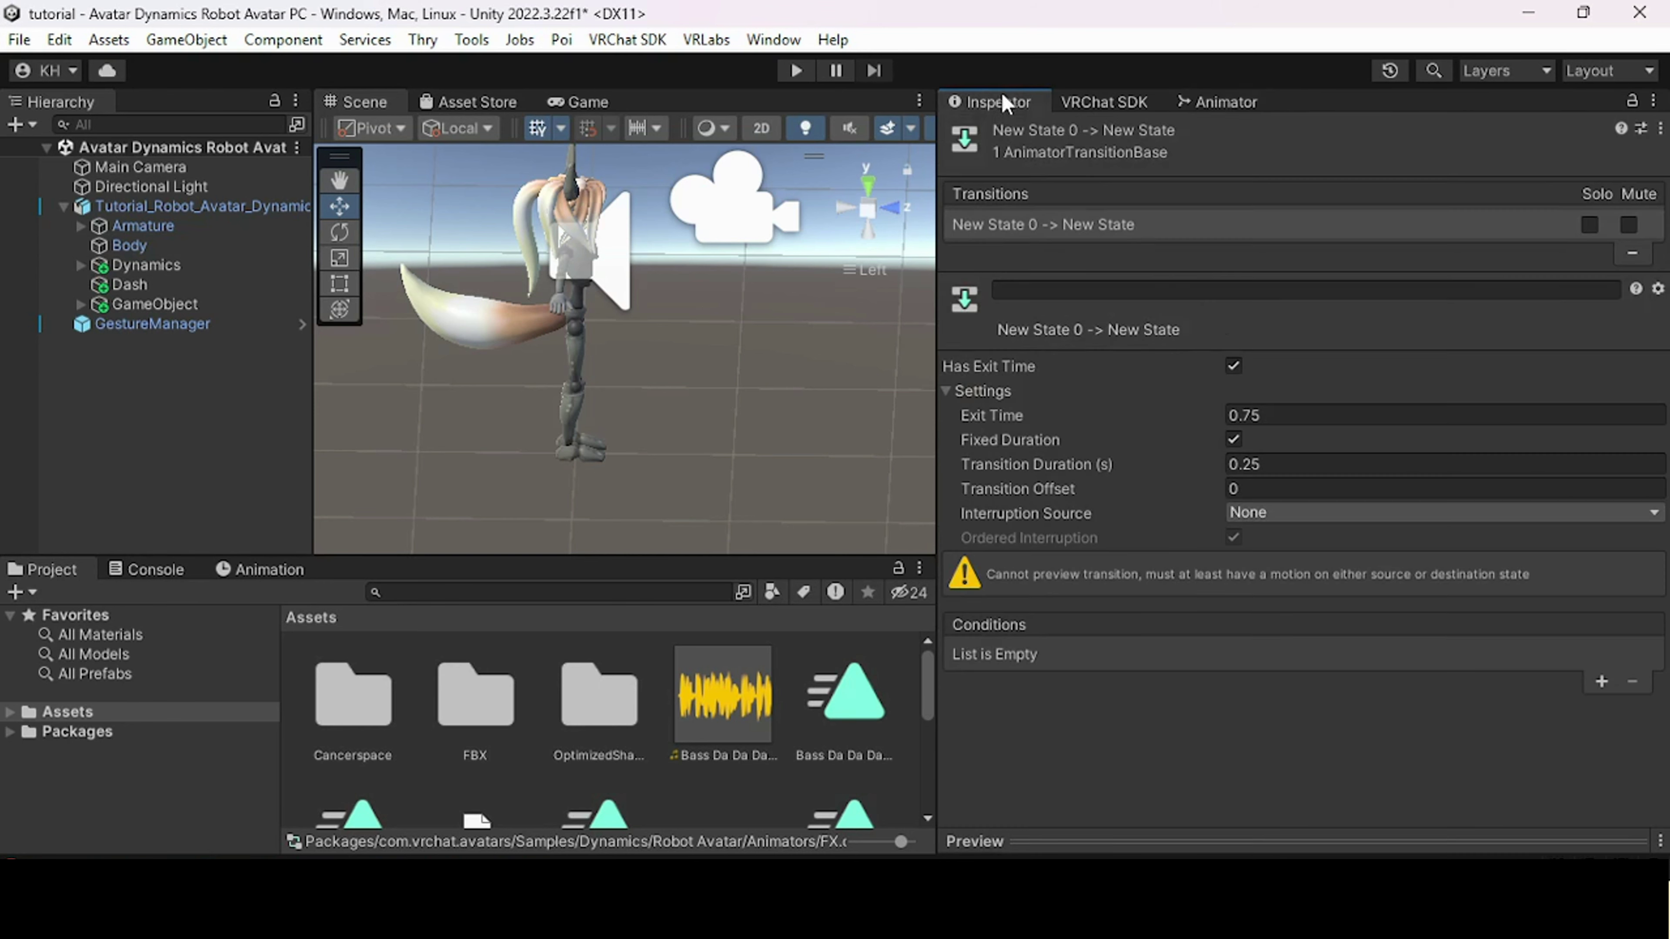
{"action": "left_click", "coordinate": [1233, 365]}
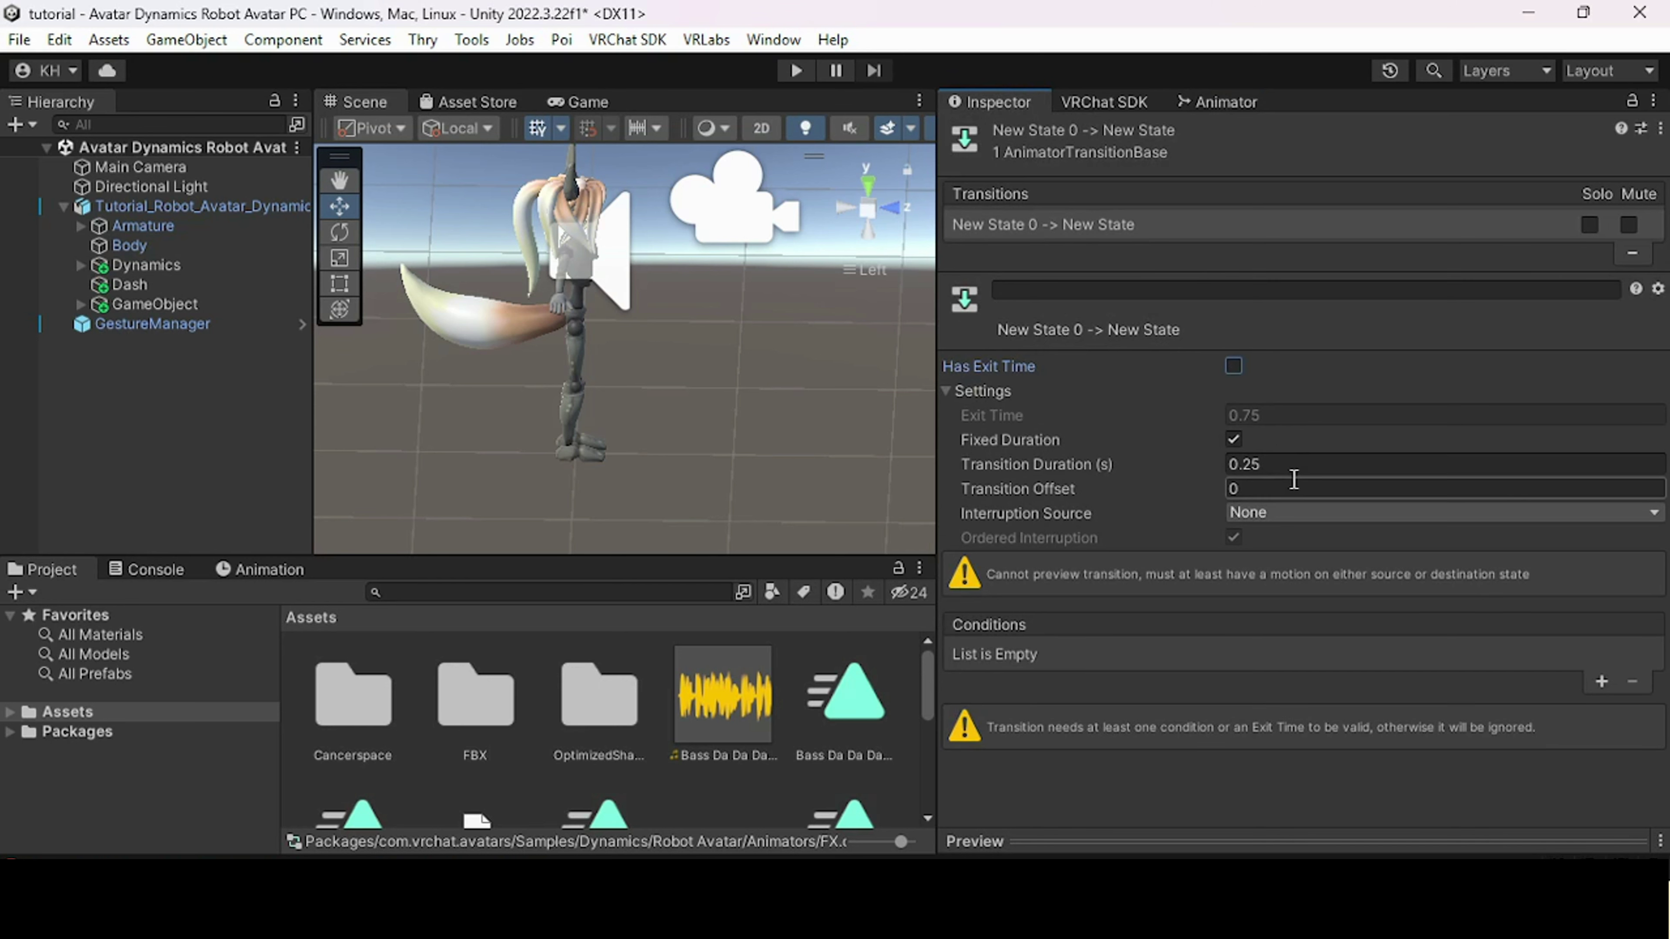
{"action": "left_click", "coordinate": [1290, 465]}
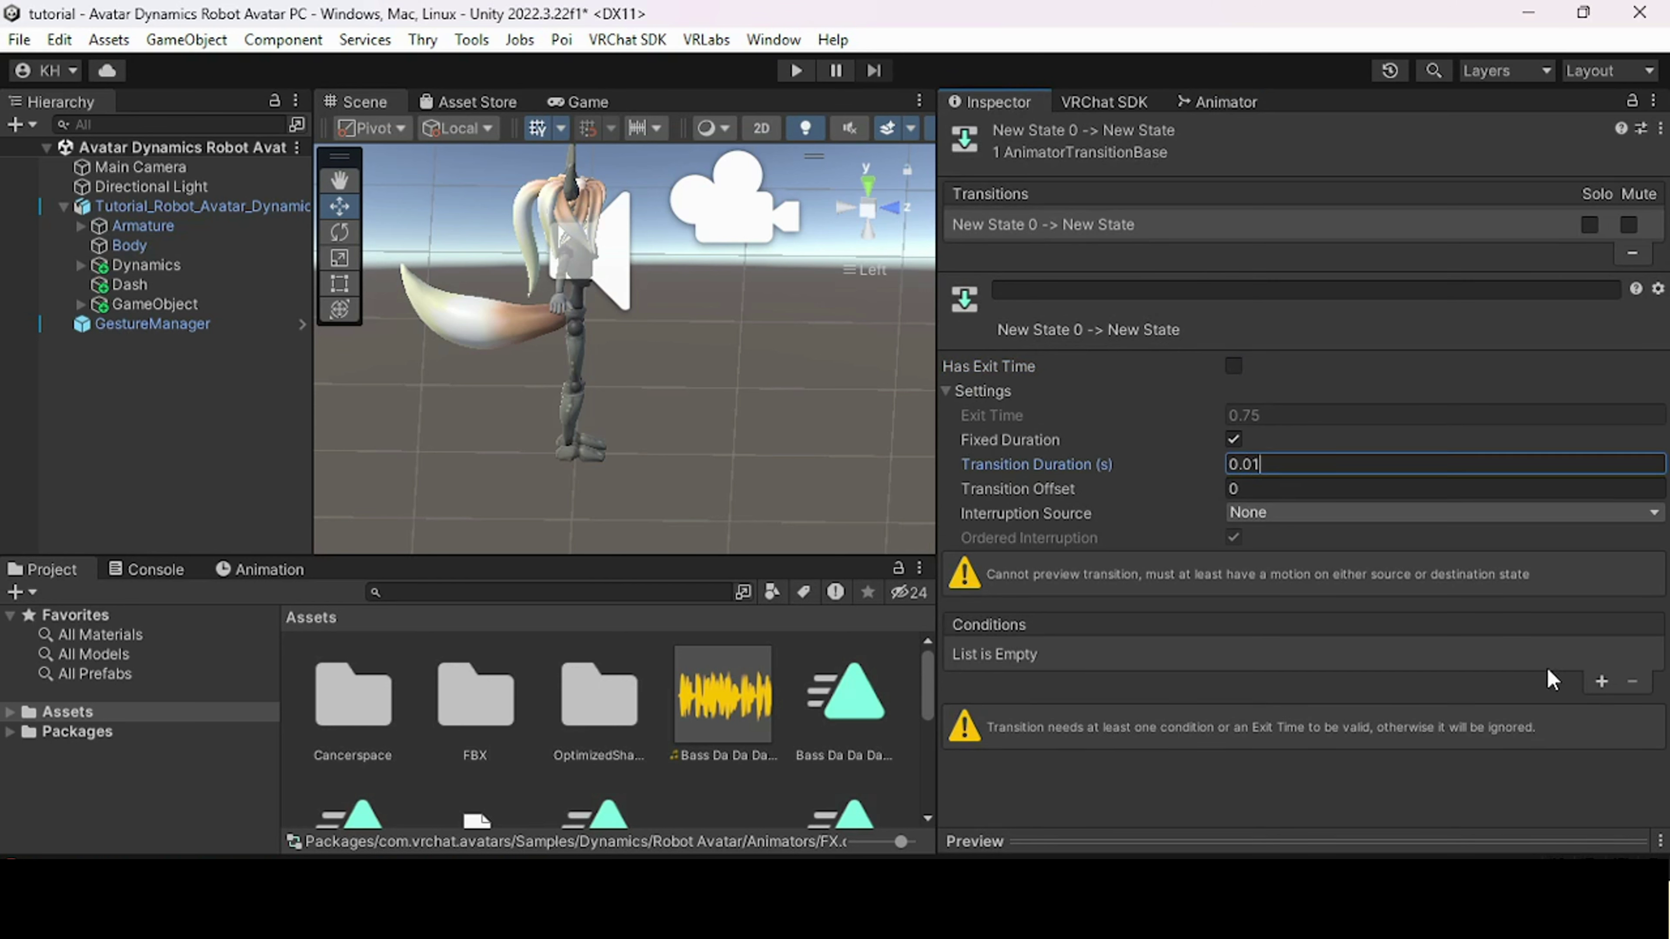
- Add a condition of Punch_Angle Less than .1 to the New State 0 to New State transition
{"action": "left_click", "coordinate": [1600, 681]}
{"action": "left_click", "coordinate": [1209, 654]}
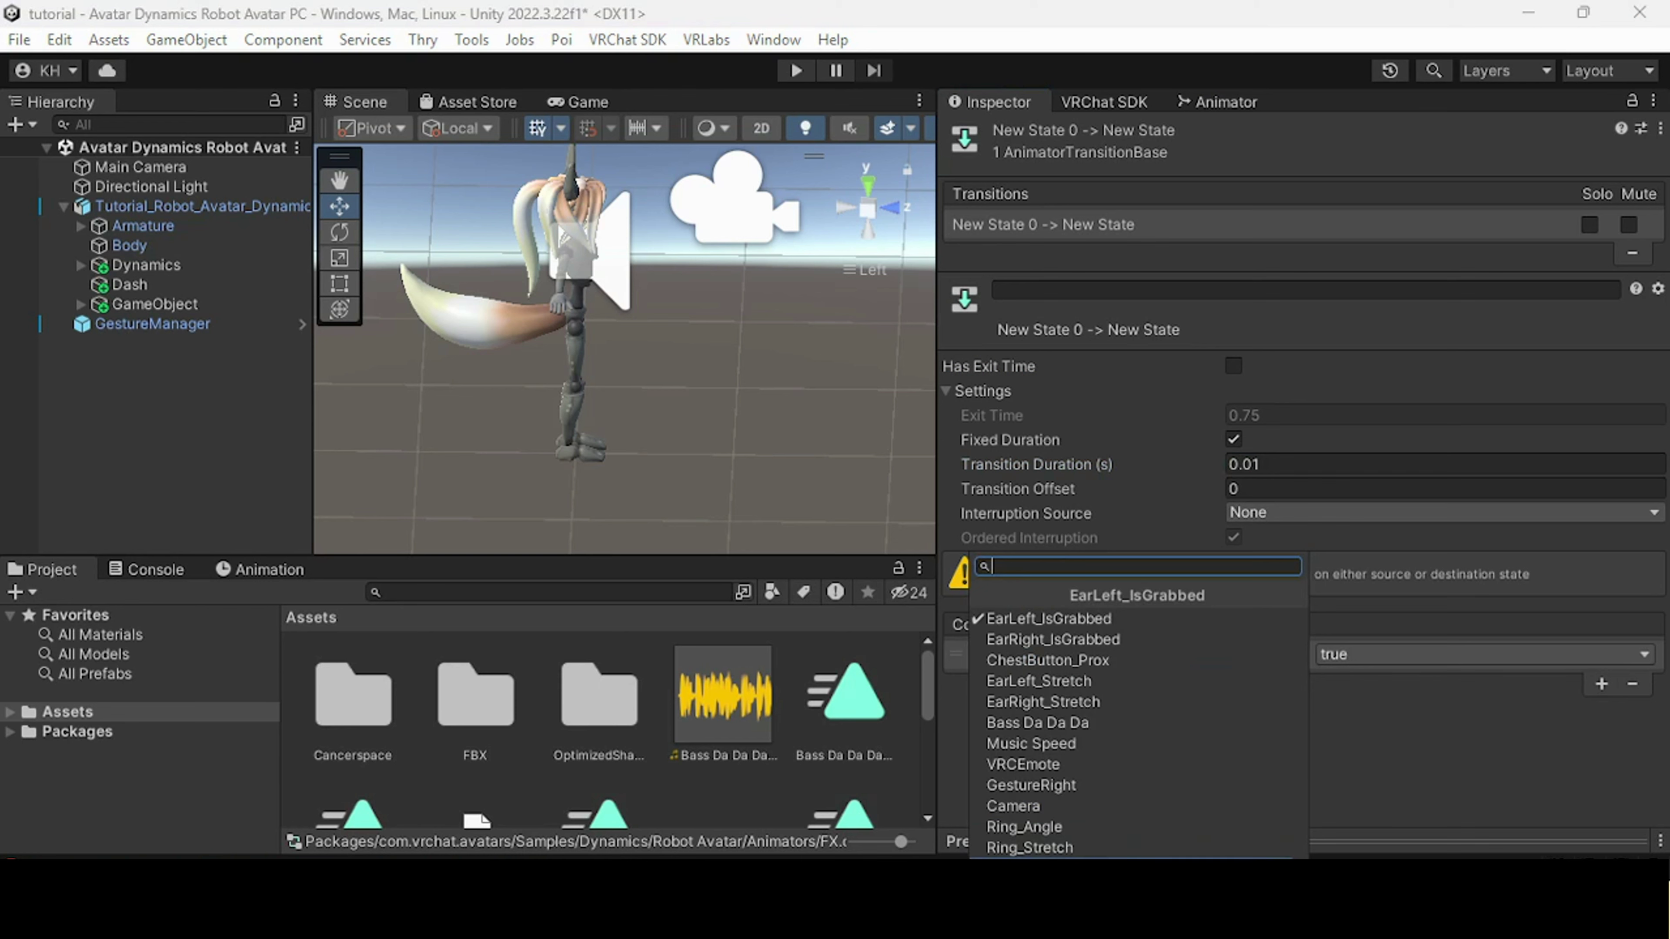
{"action": "left_click", "coordinate": [1030, 868]}
{"action": "left_click", "coordinate": [1442, 661]}
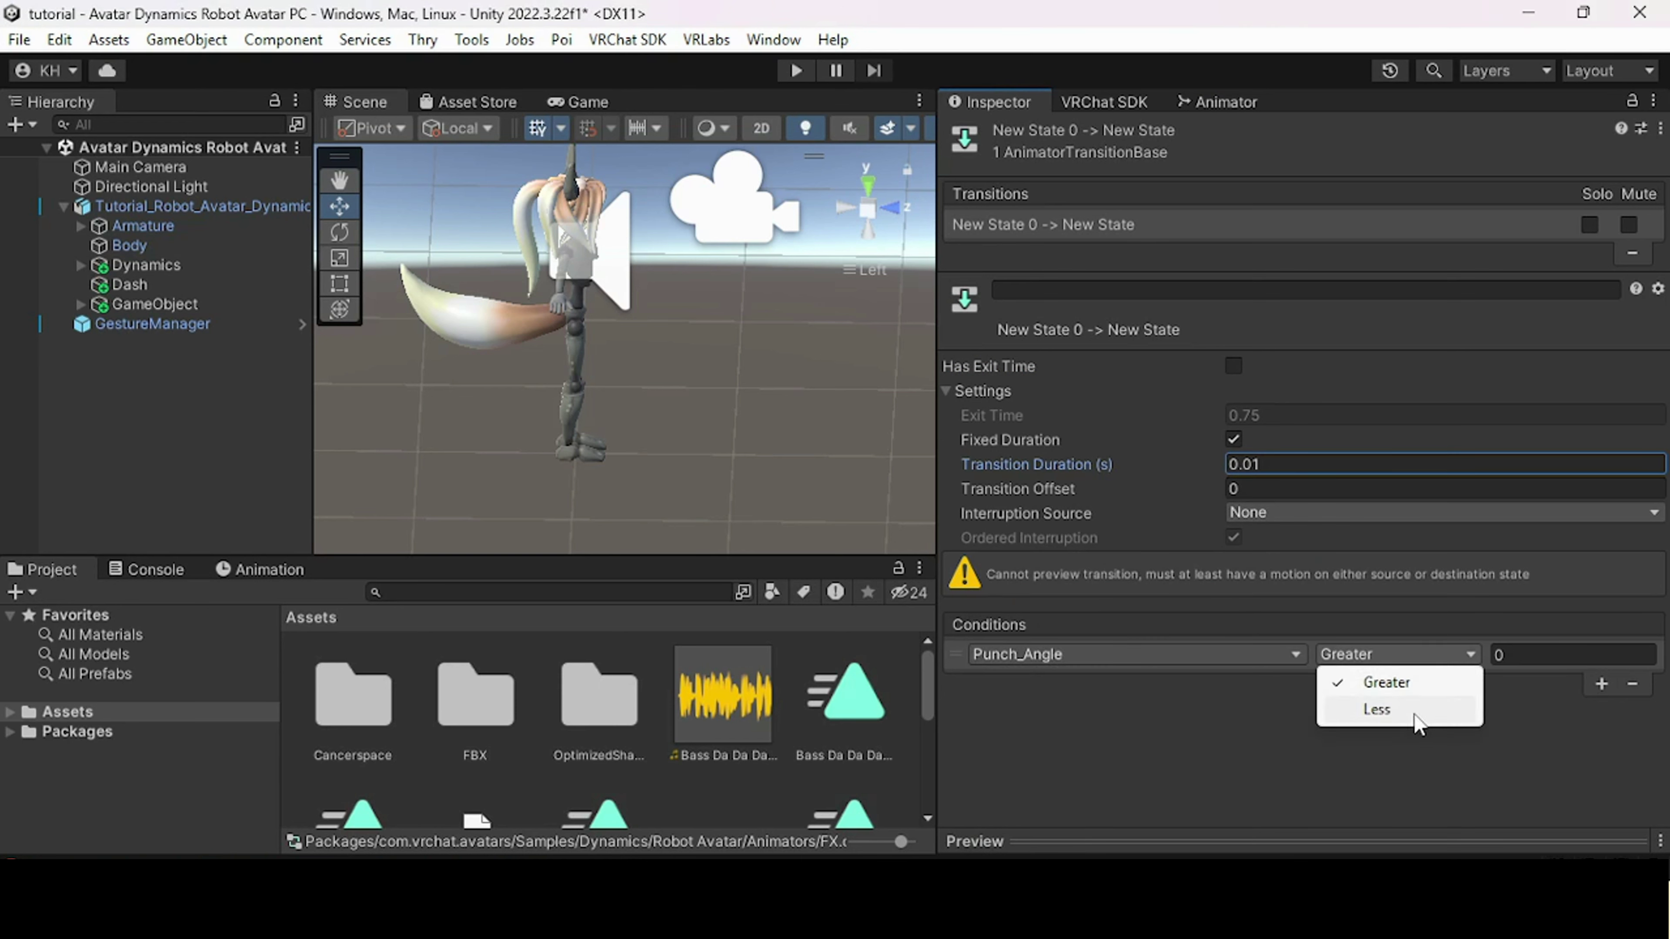
{"action": "left_click", "coordinate": [1409, 713]}
{"action": "left_click", "coordinate": [1505, 655]}
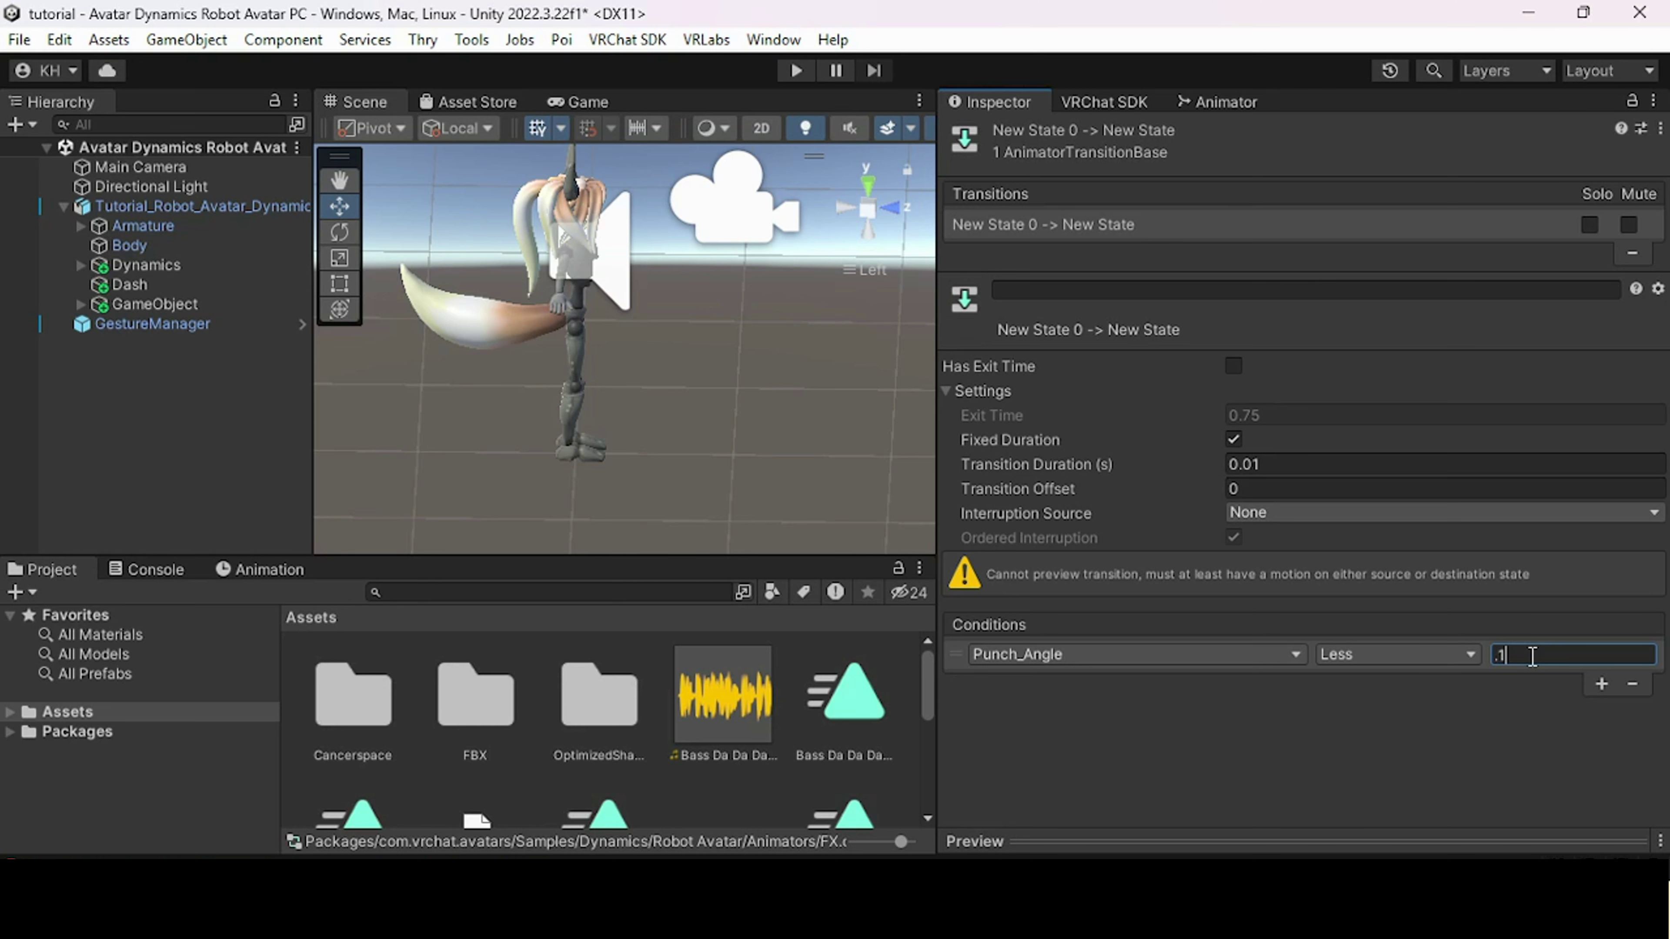
- Widen the Hierarchy and Scene areas and add a Particle System object to the scene
{"action": "left_click", "coordinate": [1223, 104]}
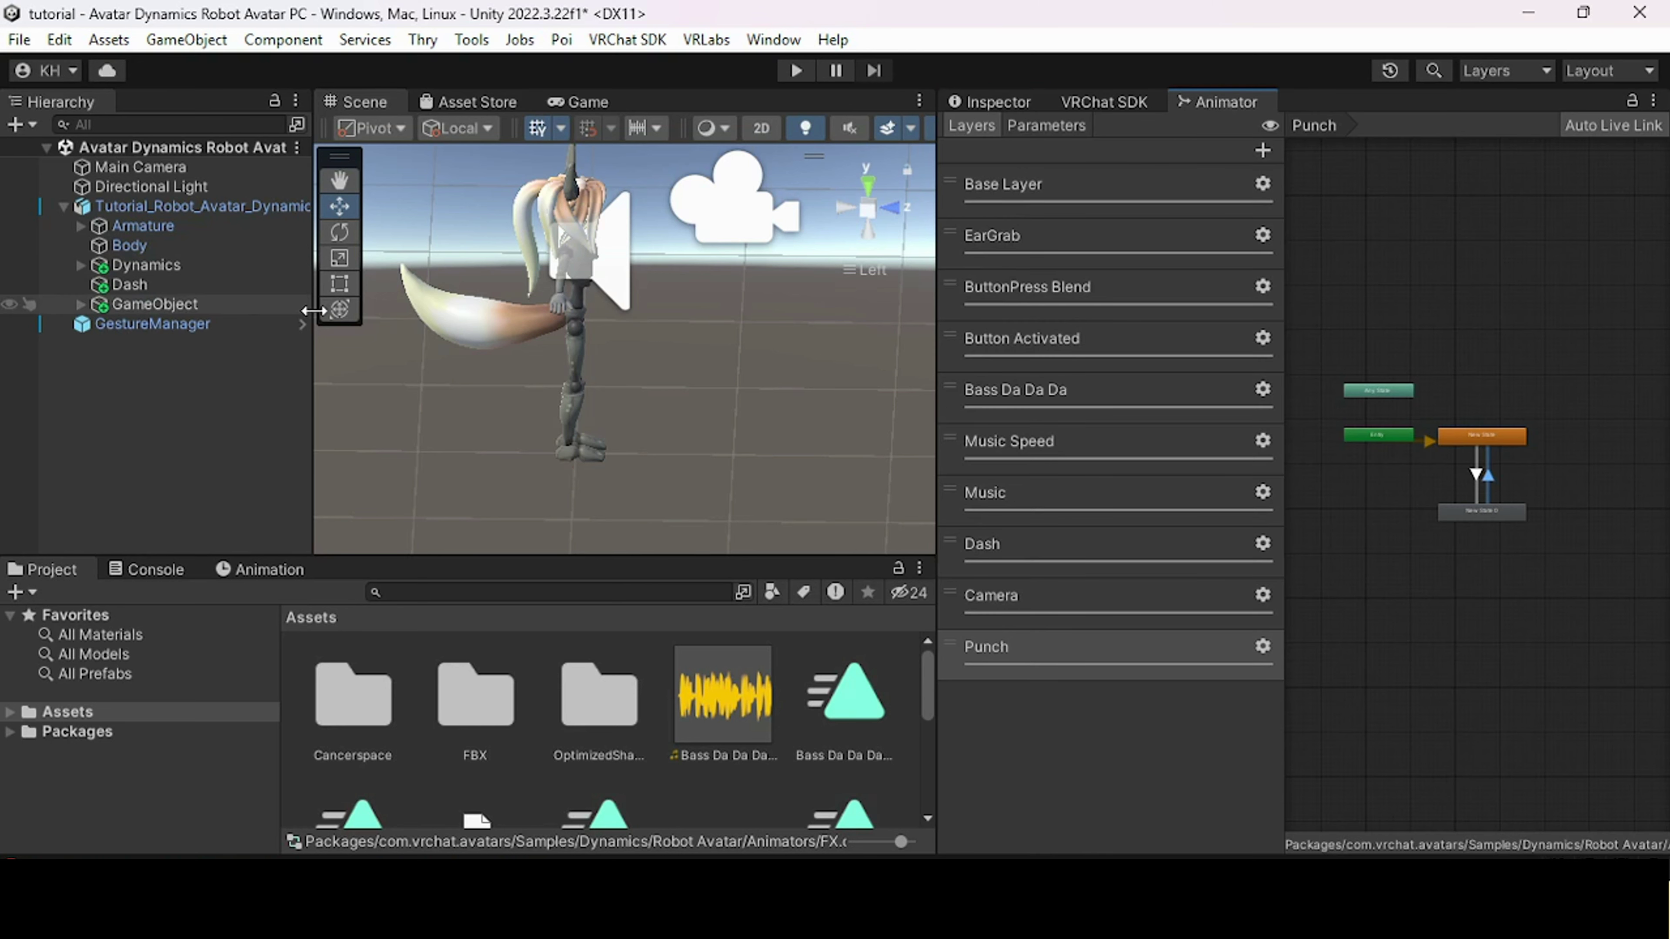
{"action": "left_click_drag", "start_coordinate": [312, 358], "coordinate": [409, 355]}
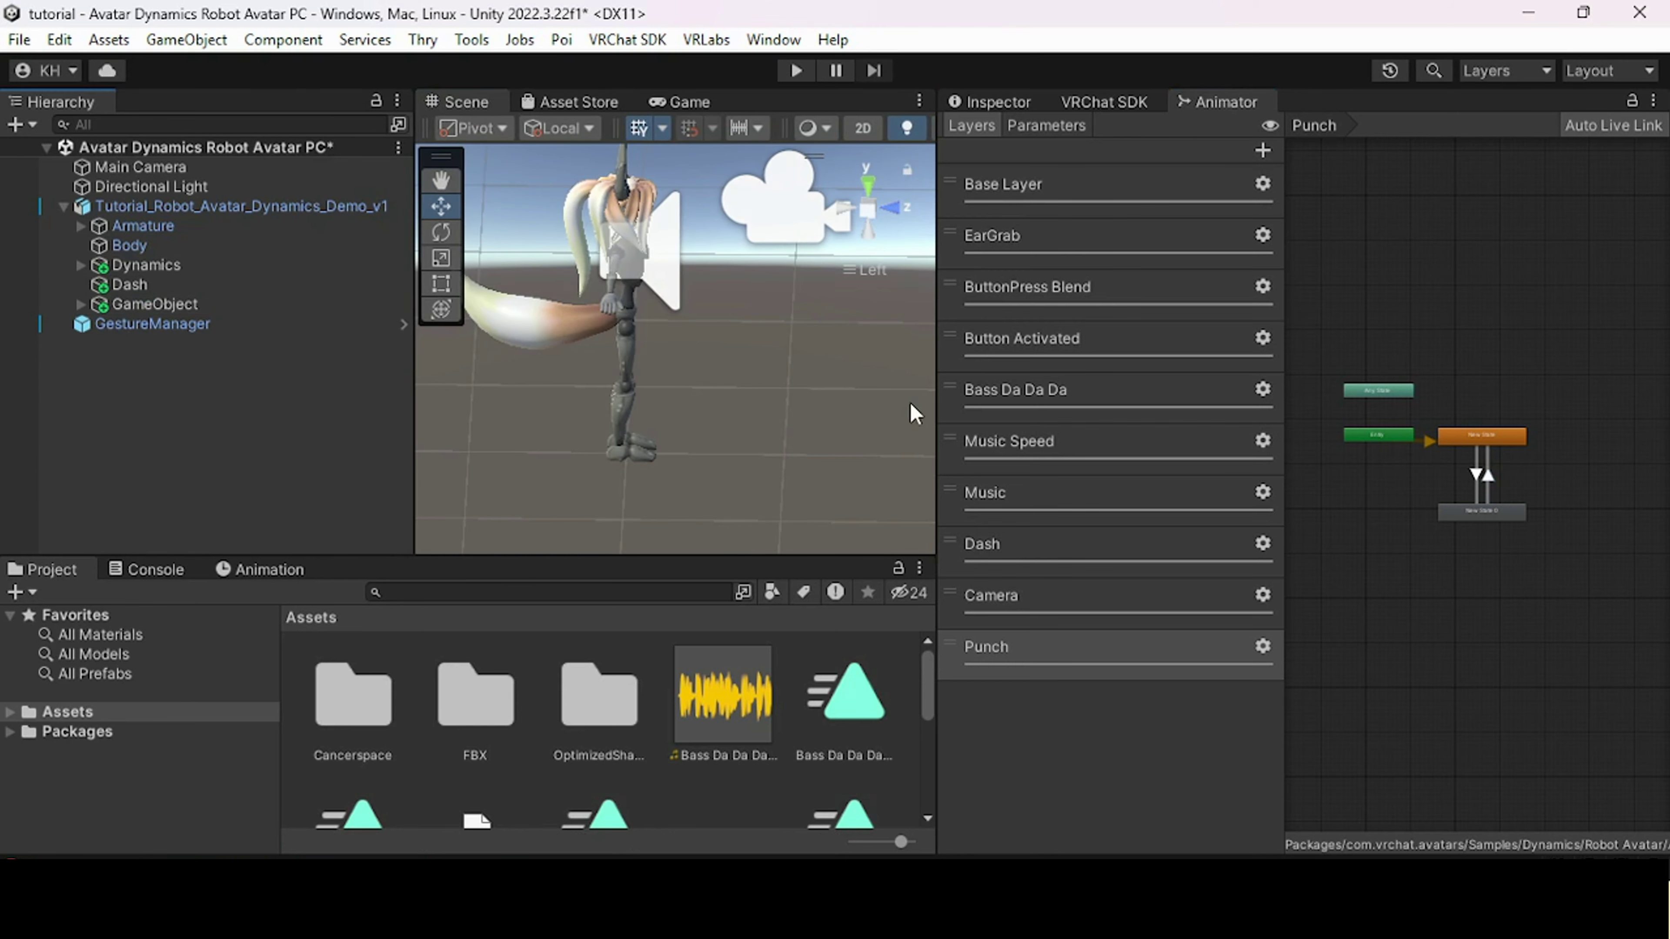
{"action": "left_click_drag", "start_coordinate": [933, 414], "coordinate": [1017, 415]}
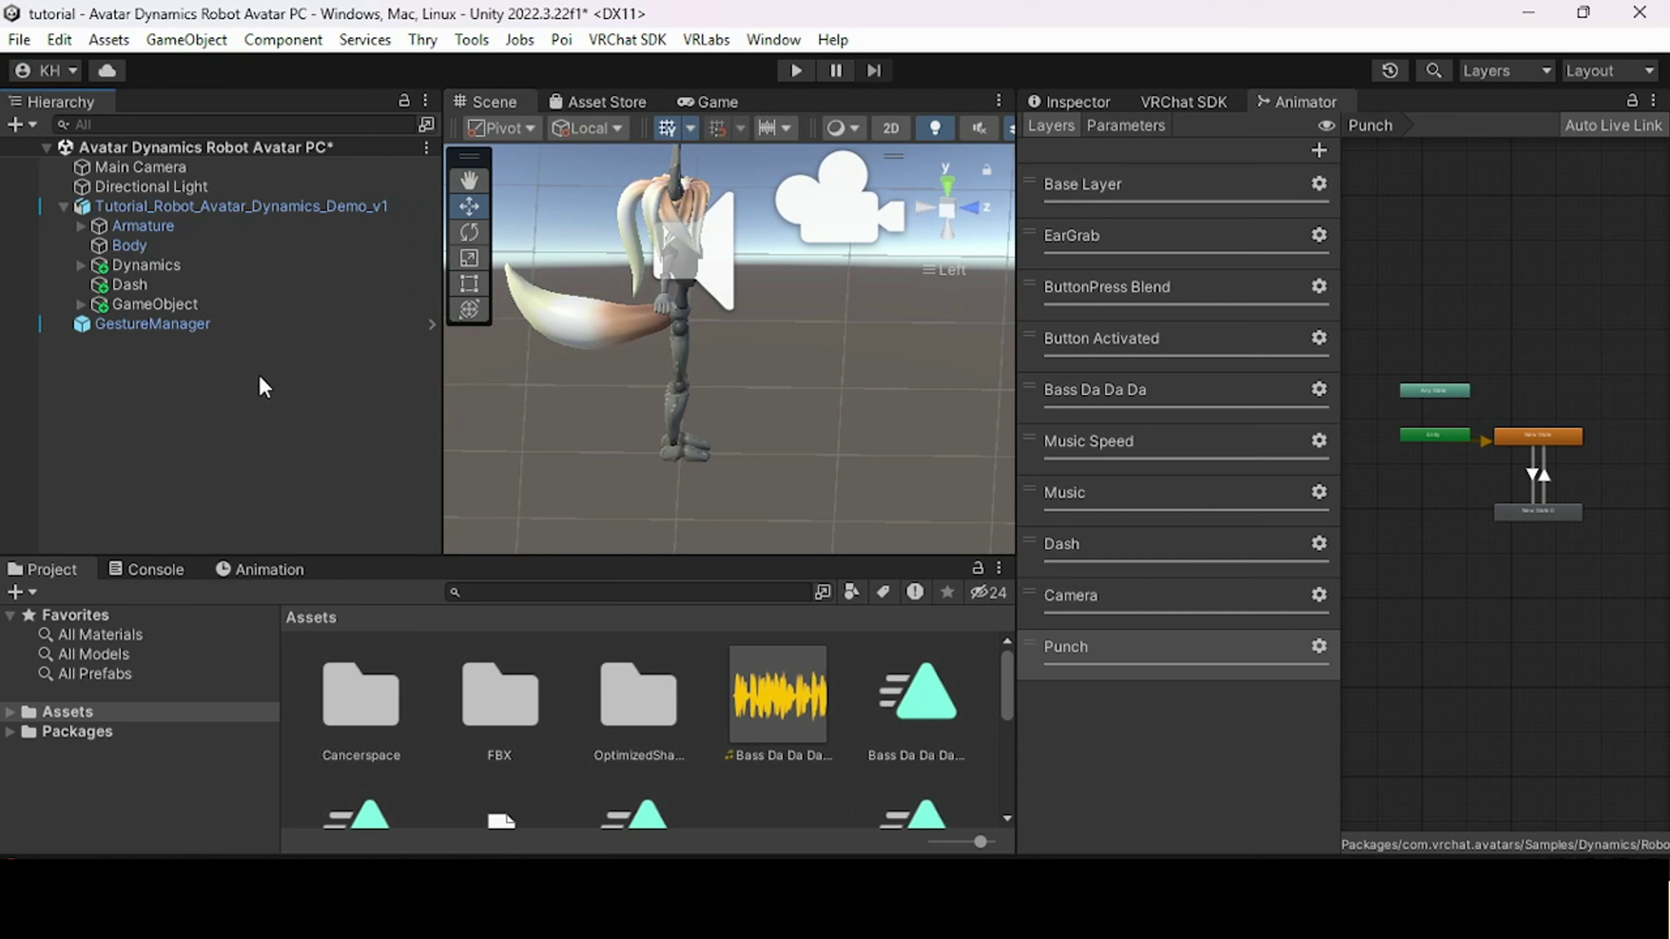
{"action": "right_click", "coordinate": [134, 383]}
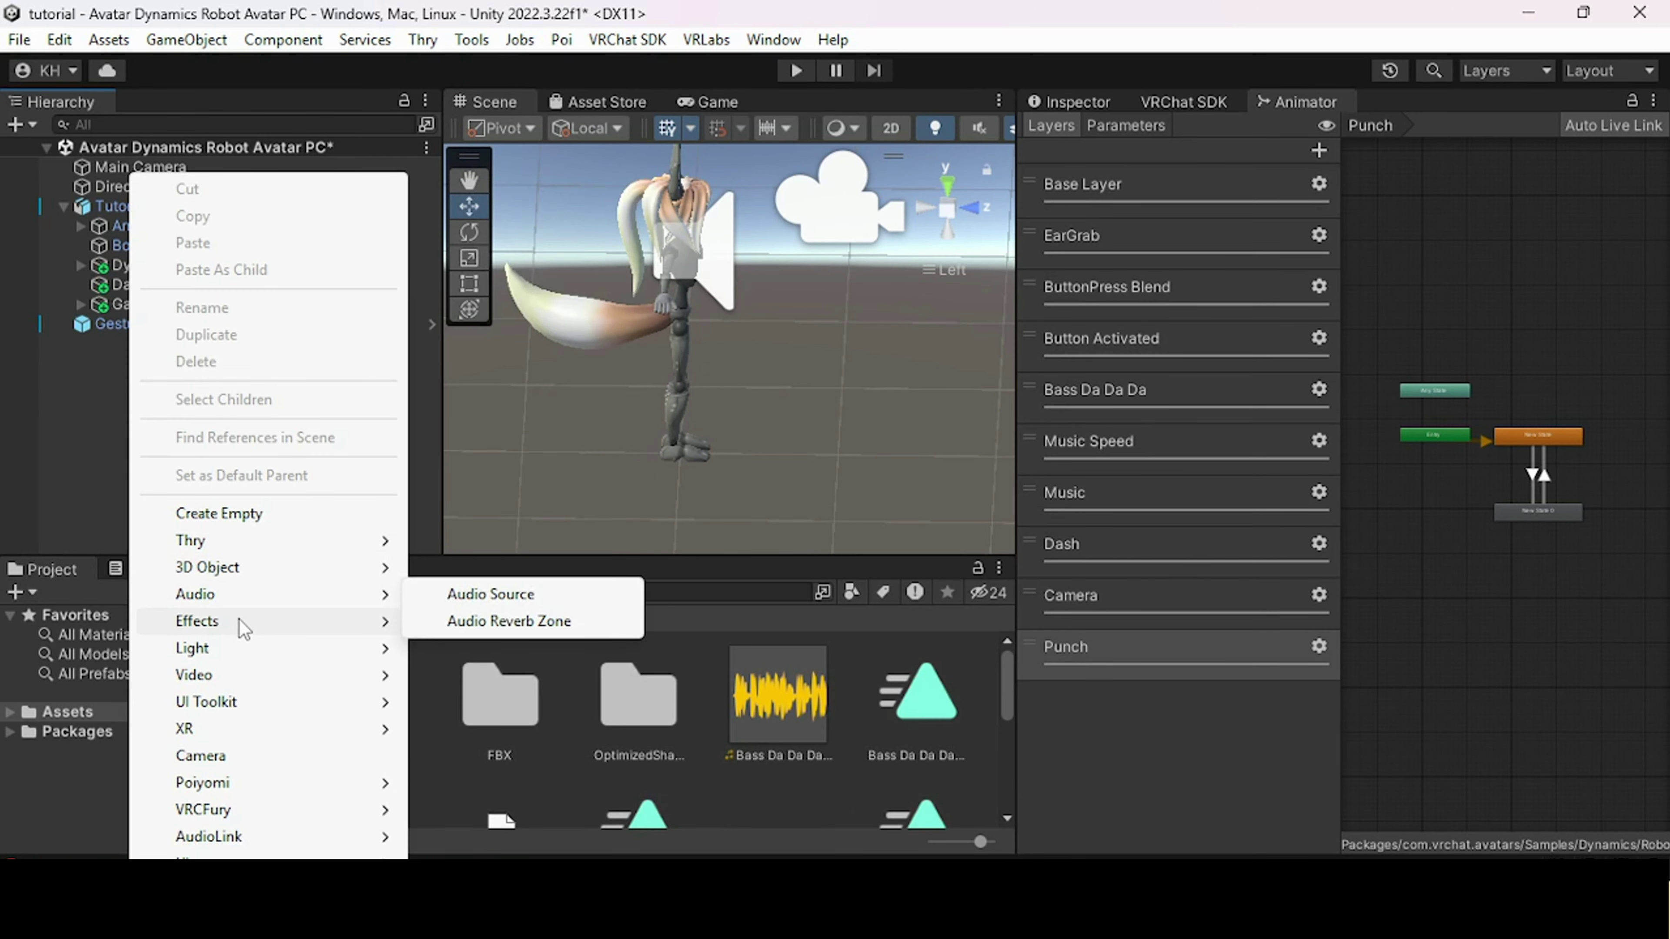
{"action": "mouse_move", "coordinate": [242, 622]}
{"action": "left_click", "coordinate": [490, 623]}
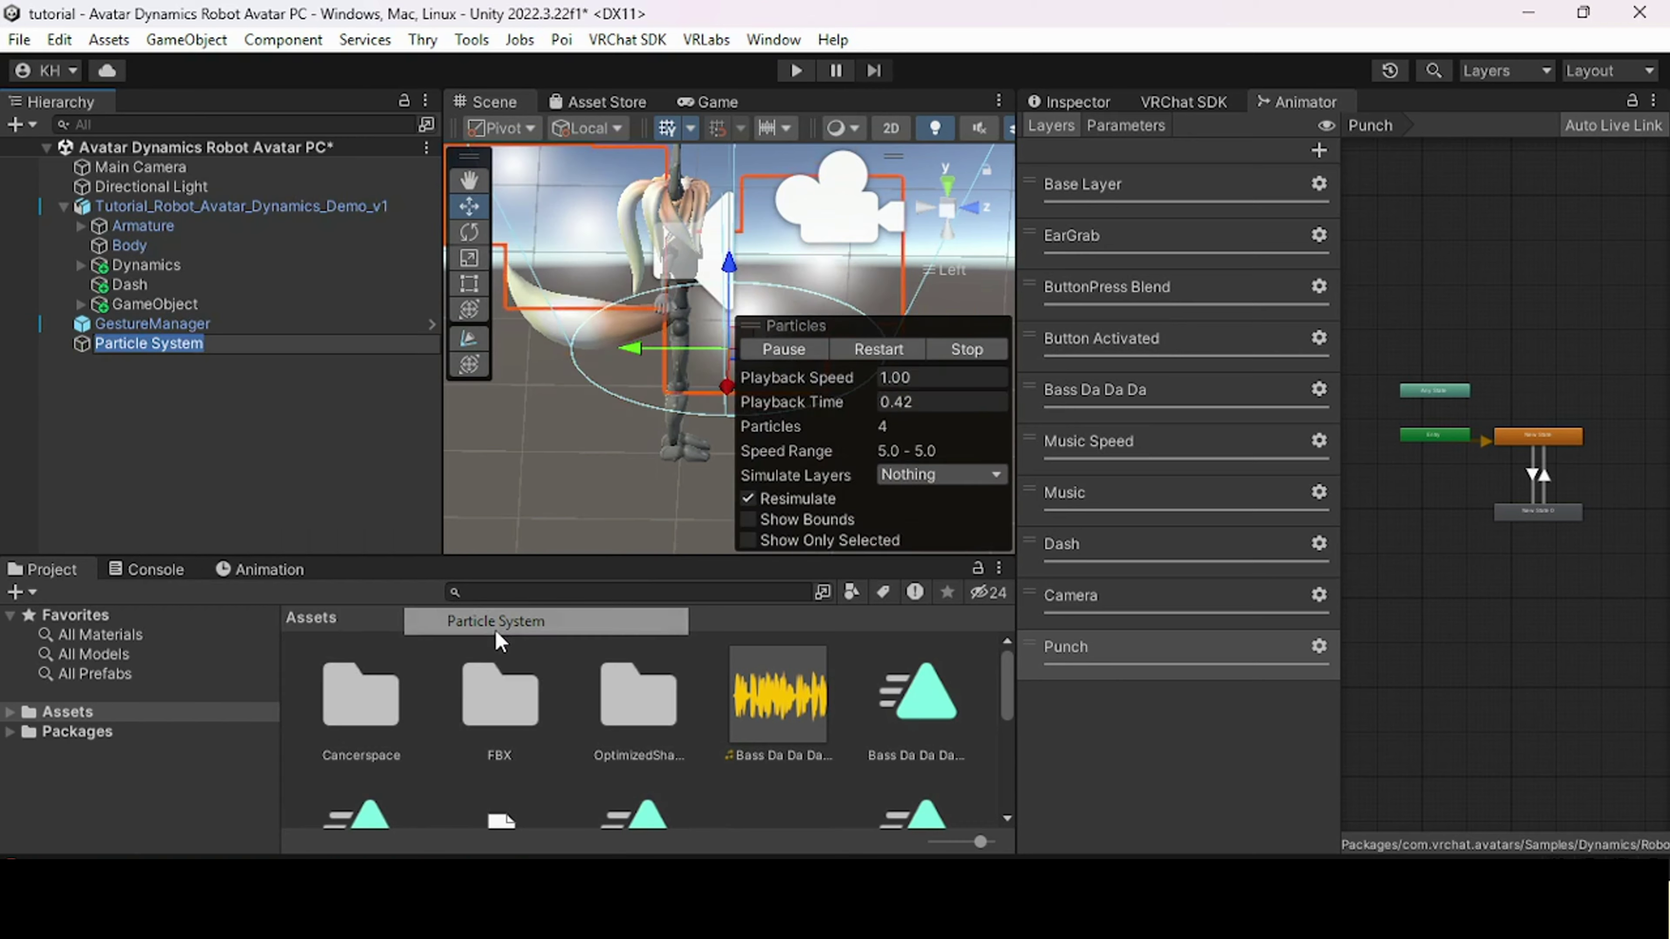
- Disable the Shape module of the Particle System
{"action": "left_click", "coordinate": [1105, 105]}
{"action": "left_click_drag", "start_coordinate": [800, 451], "coordinate": [779, 442], "text": "alt"}
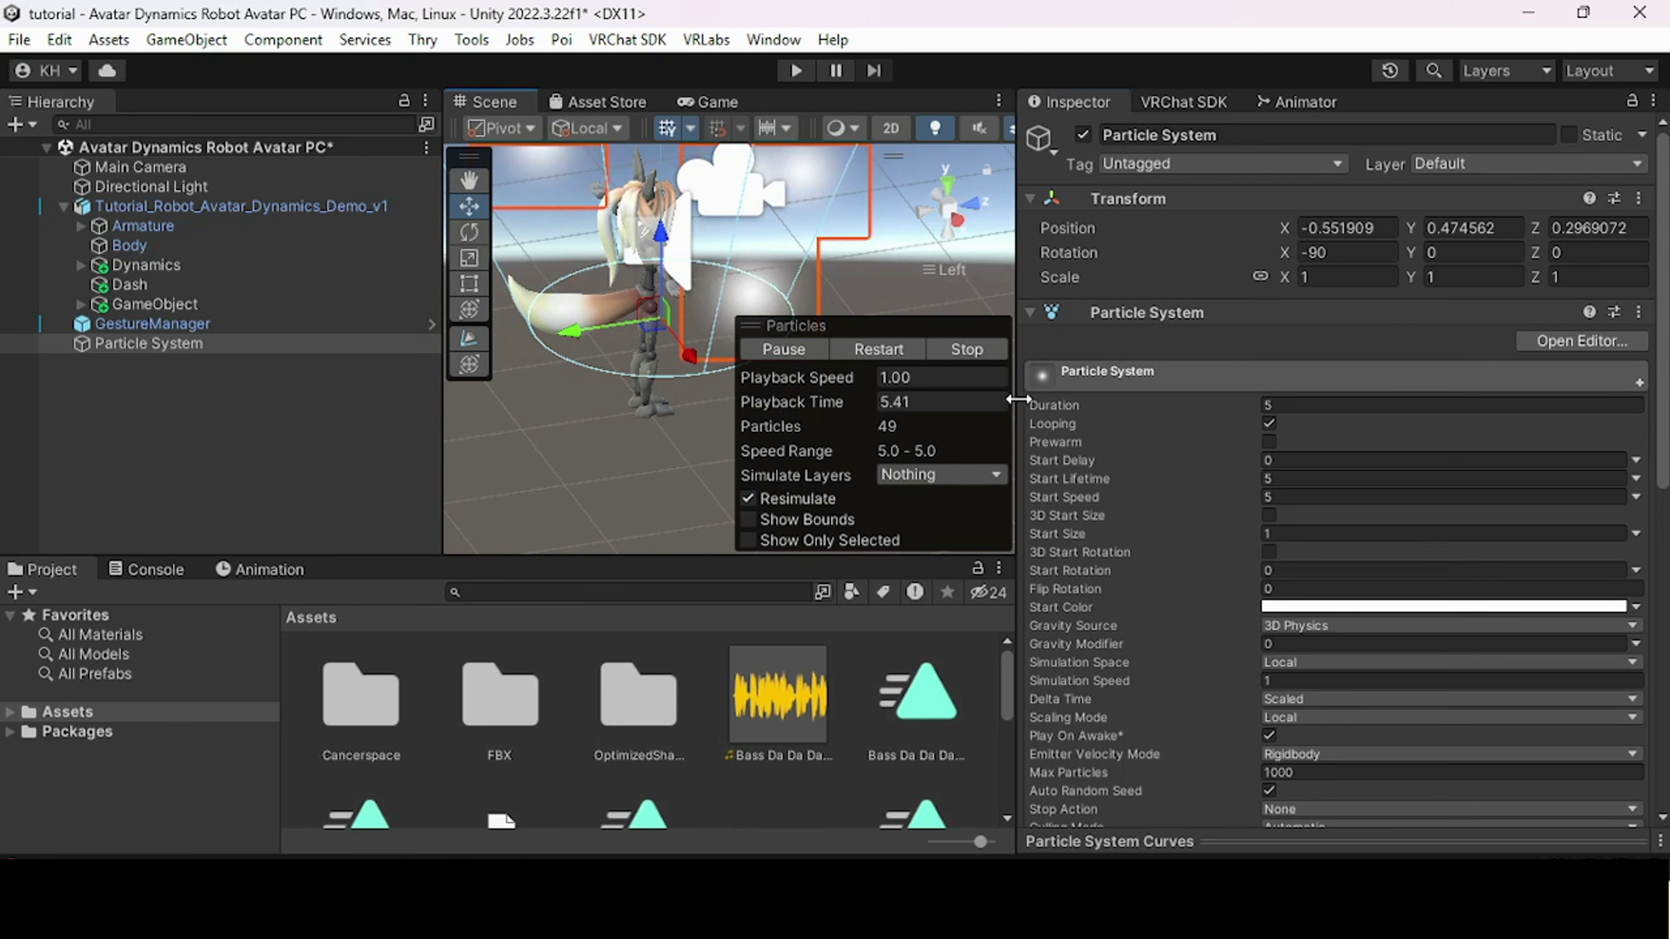
{"action": "scroll", "coordinate": [1170, 463], "scroll_direction": "down", "scroll_amount": 5}
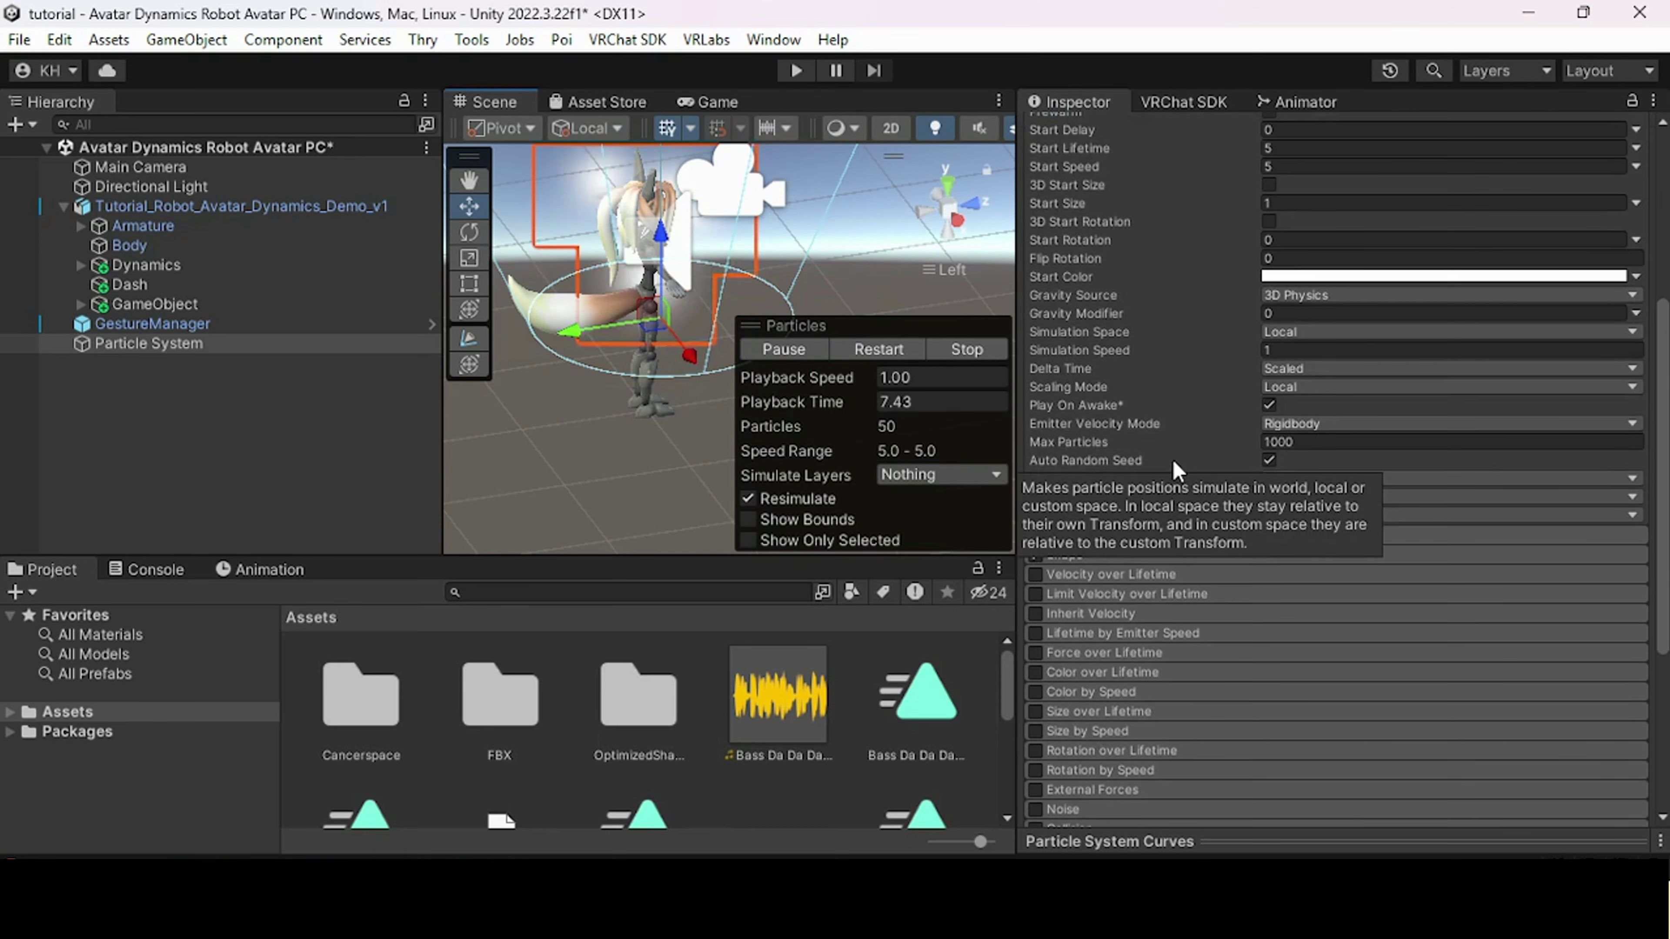
{"action": "left_click", "coordinate": [1036, 556]}
- Expand the Particle System's Emission module and set Rate over Time to 0
{"action": "scroll", "coordinate": [1160, 388], "scroll_direction": "up", "scroll_amount": 4}
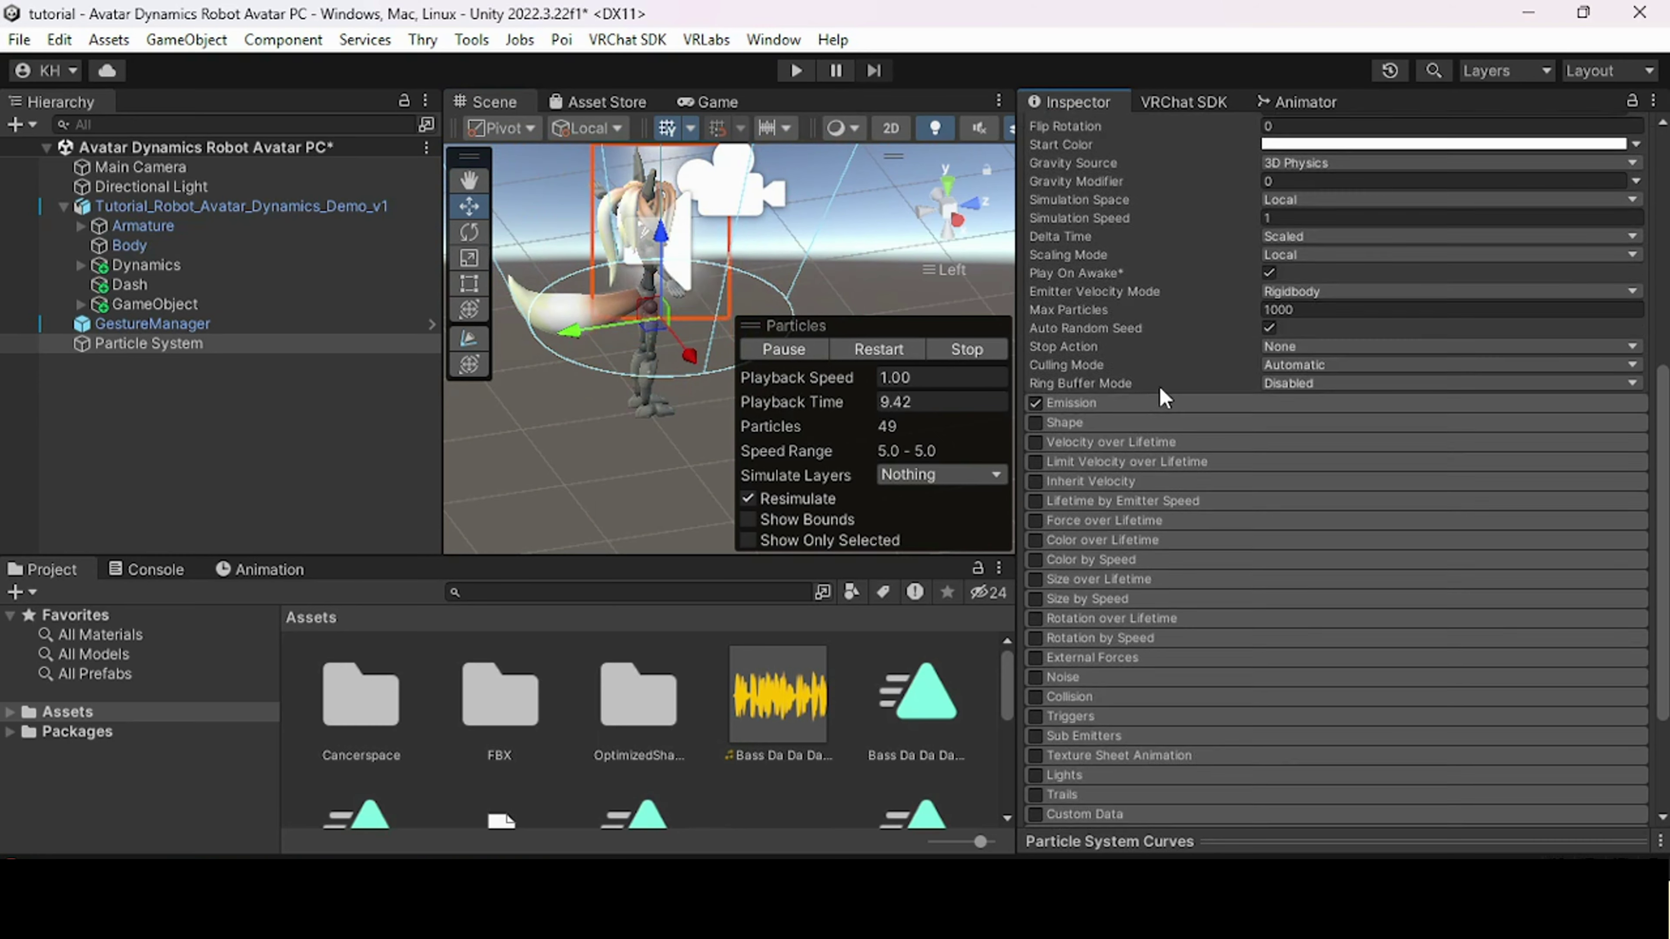
{"action": "scroll", "coordinate": [1144, 474], "scroll_direction": "down", "scroll_amount": 1}
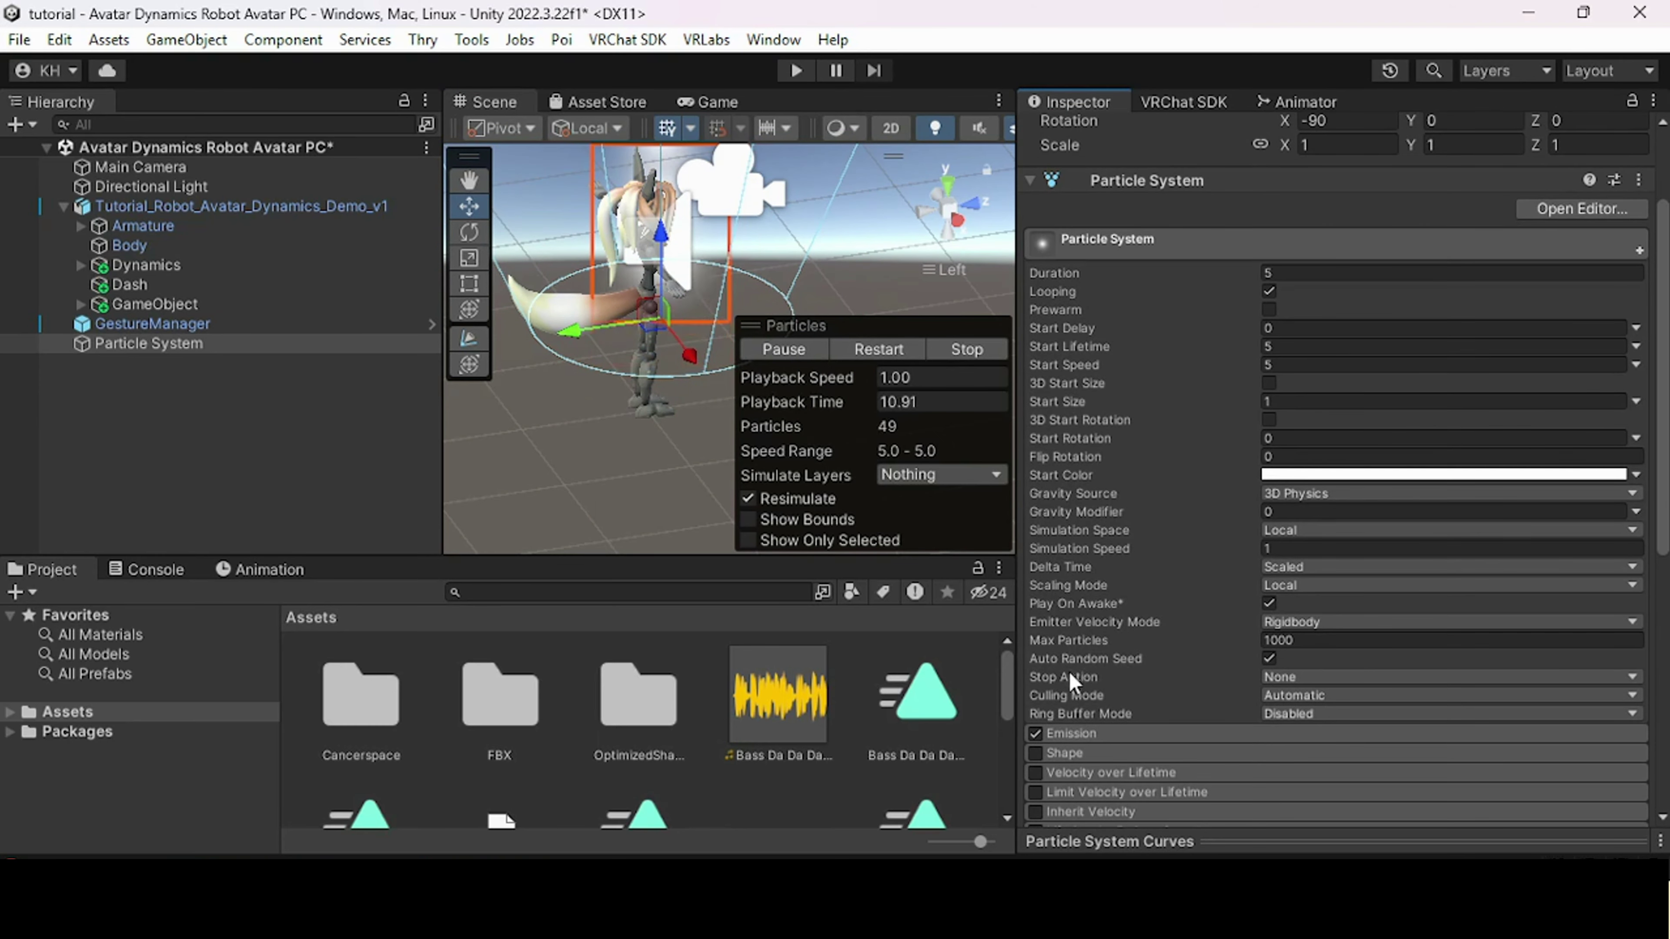
{"action": "left_click", "coordinate": [1070, 733]}
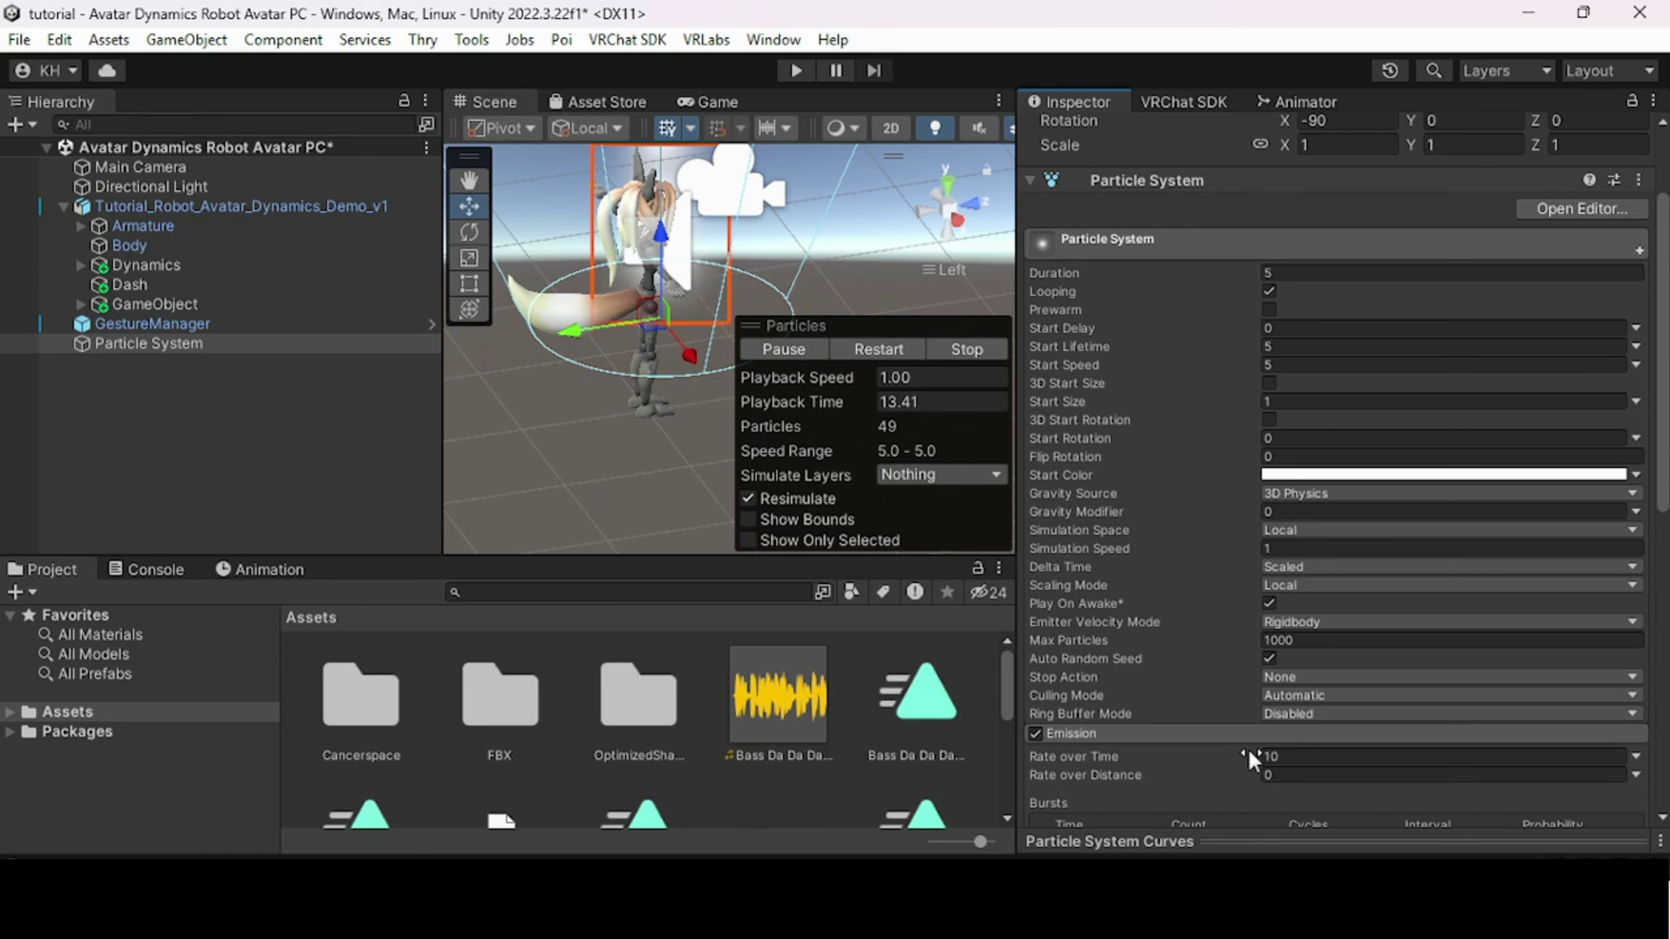
{"action": "left_click", "coordinate": [1302, 759]}
{"action": "type", "text": "0"}
- Add an emission burst with its count set to Random Between Two Constants, 10 and 20
{"action": "scroll", "coordinate": [1363, 715], "scroll_direction": "down", "scroll_amount": 3}
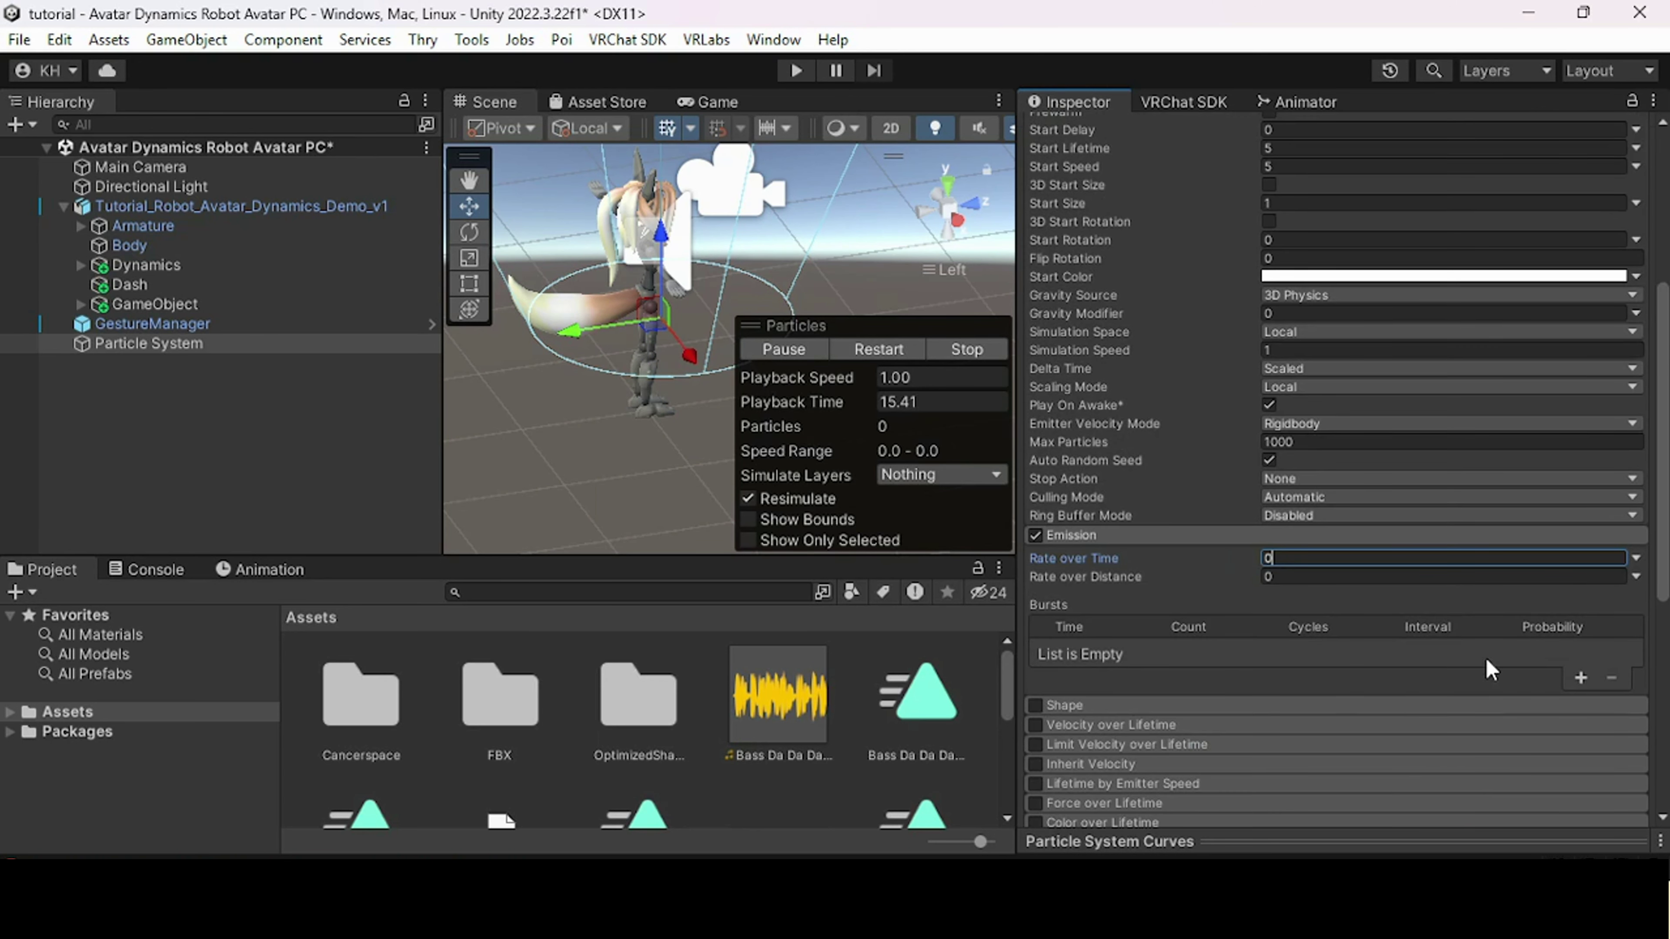
{"action": "left_click", "coordinate": [1579, 678]}
{"action": "left_click", "coordinate": [1217, 651]}
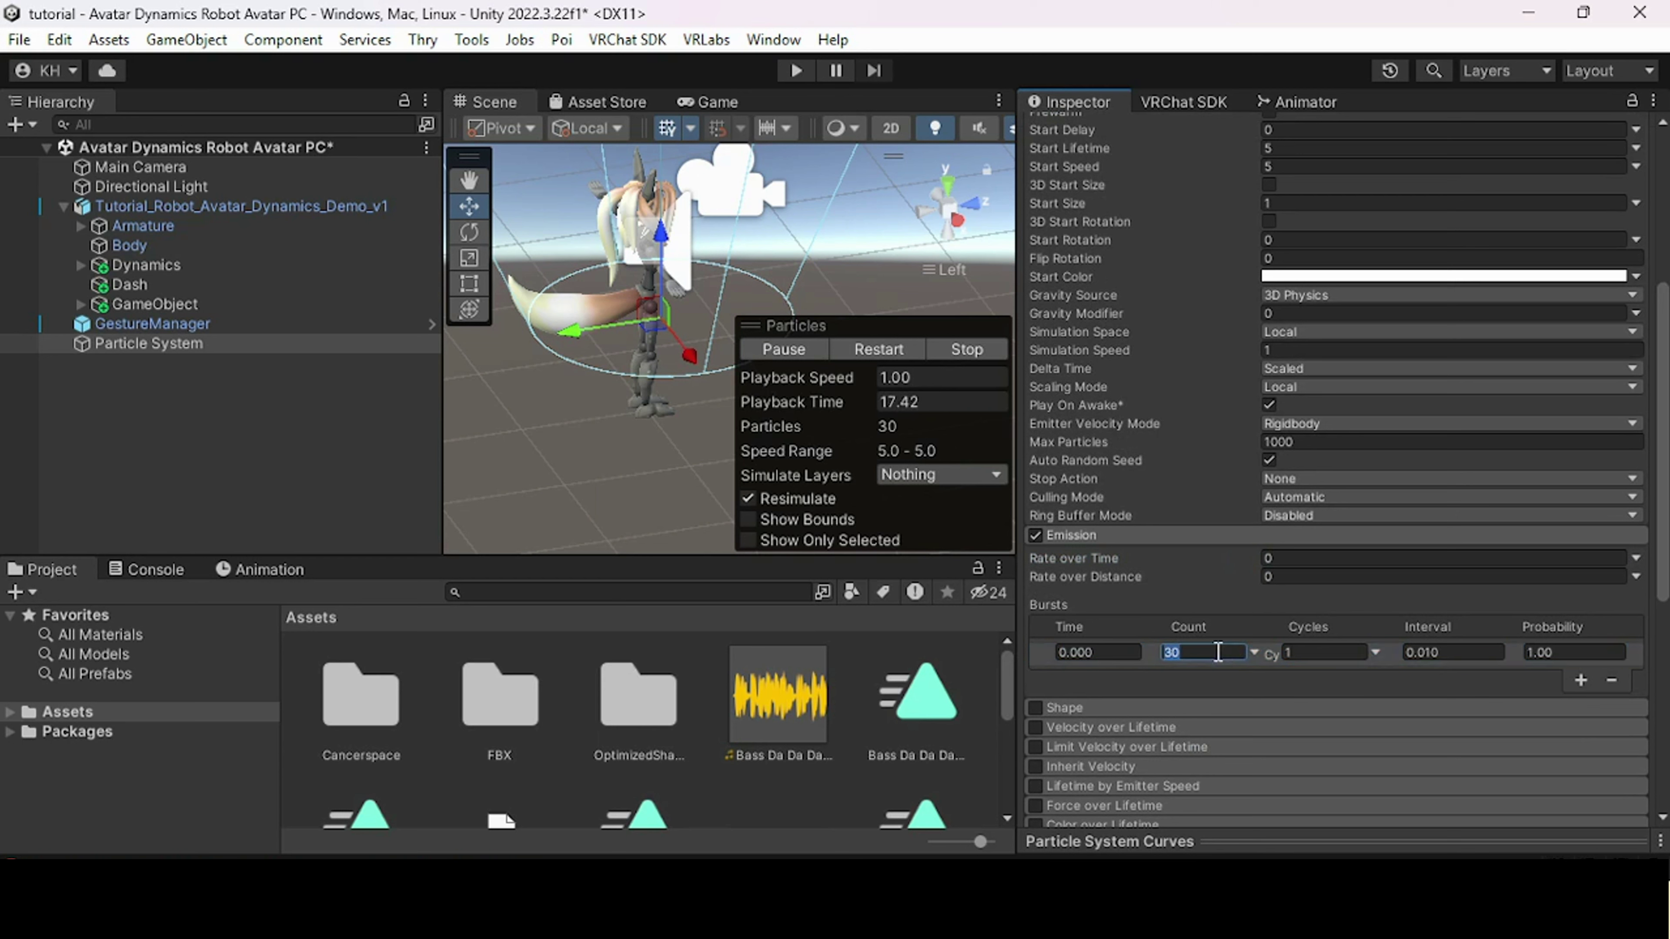
{"action": "left_click", "coordinate": [1253, 653]}
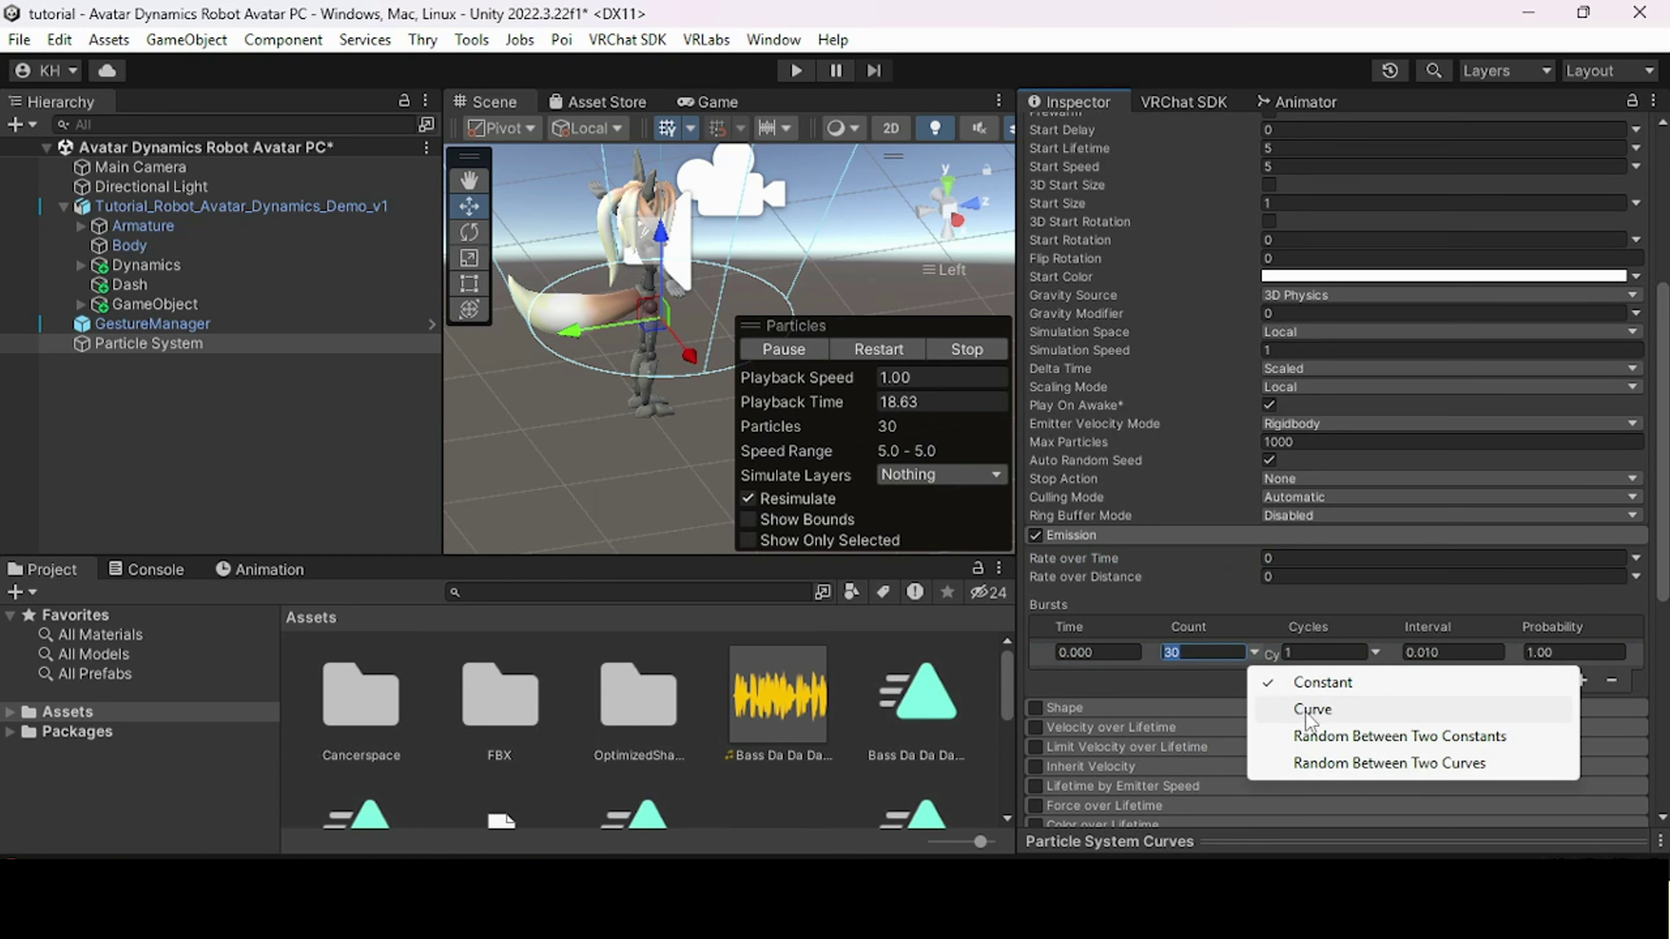
{"action": "left_click", "coordinate": [1318, 736]}
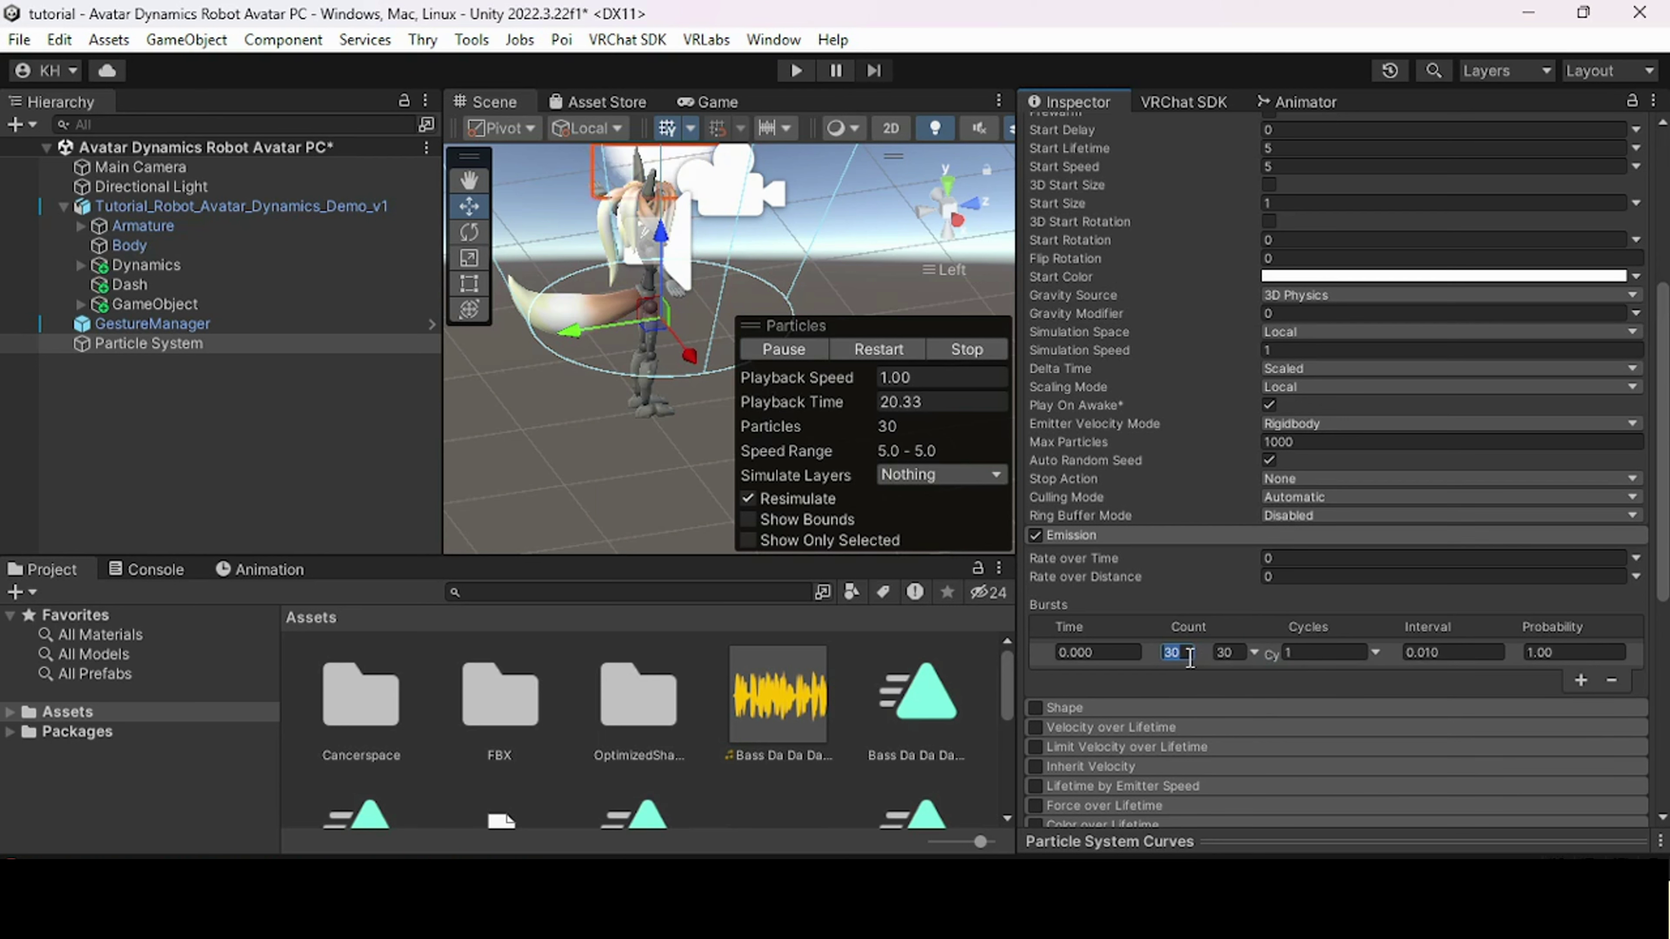
{"action": "left_click", "coordinate": [1190, 658]}
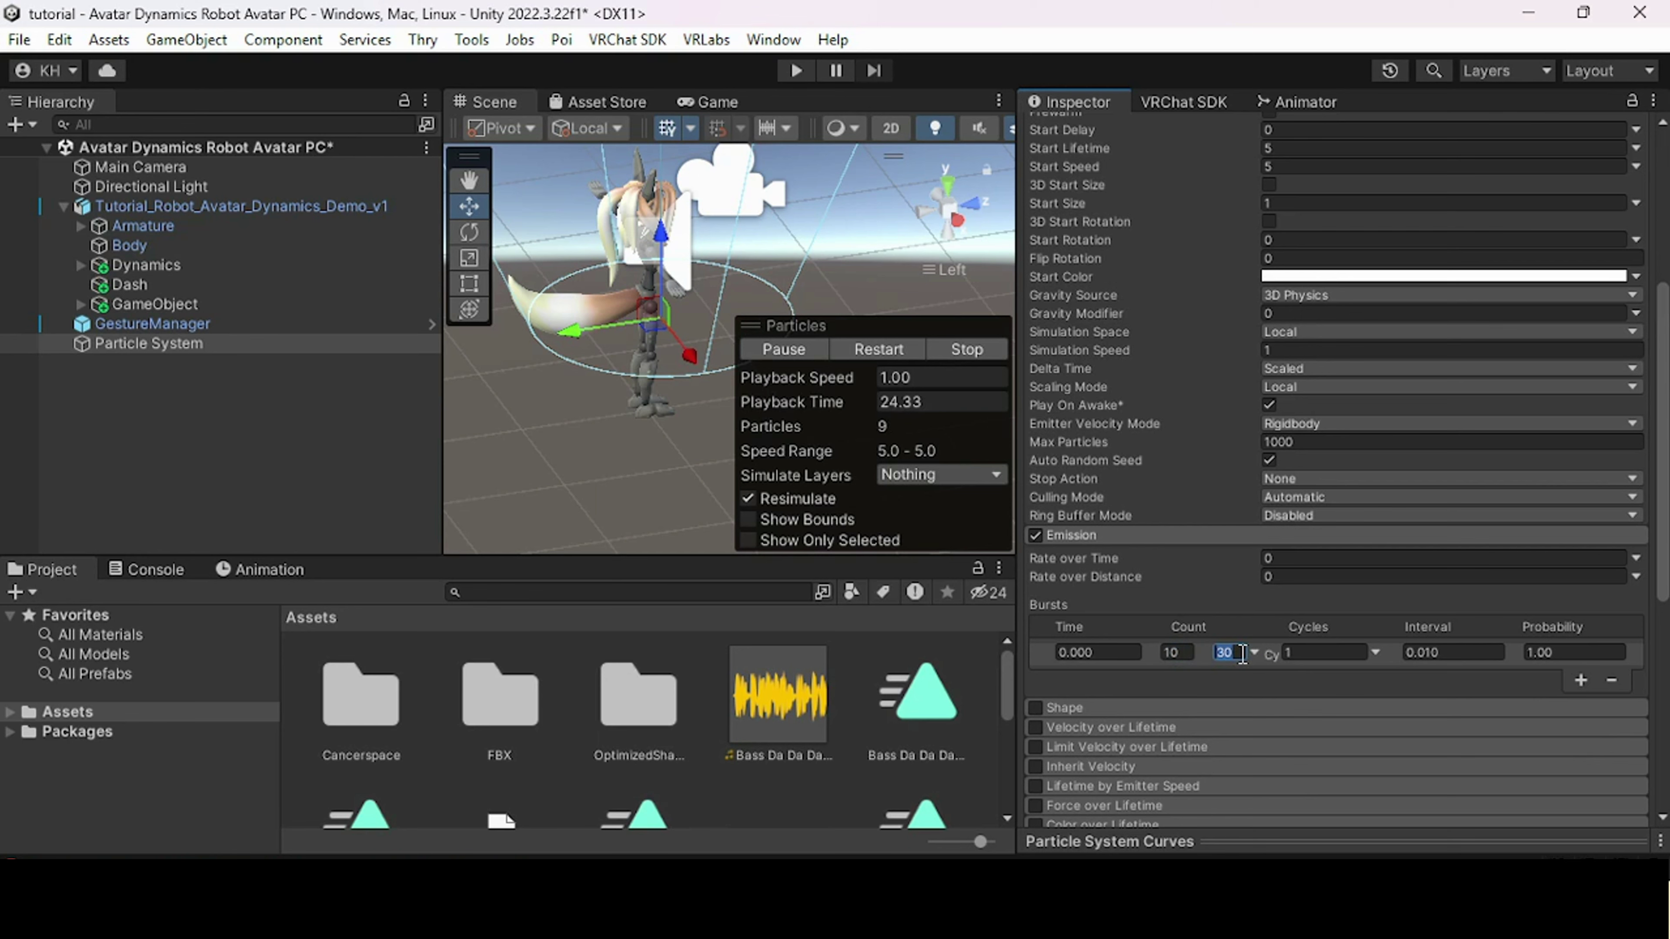
- Set the Particle System's Start Speed to Random Between Two Constants, 4 and 7
{"action": "scroll", "coordinate": [1301, 680], "scroll_direction": "up", "scroll_amount": 10}
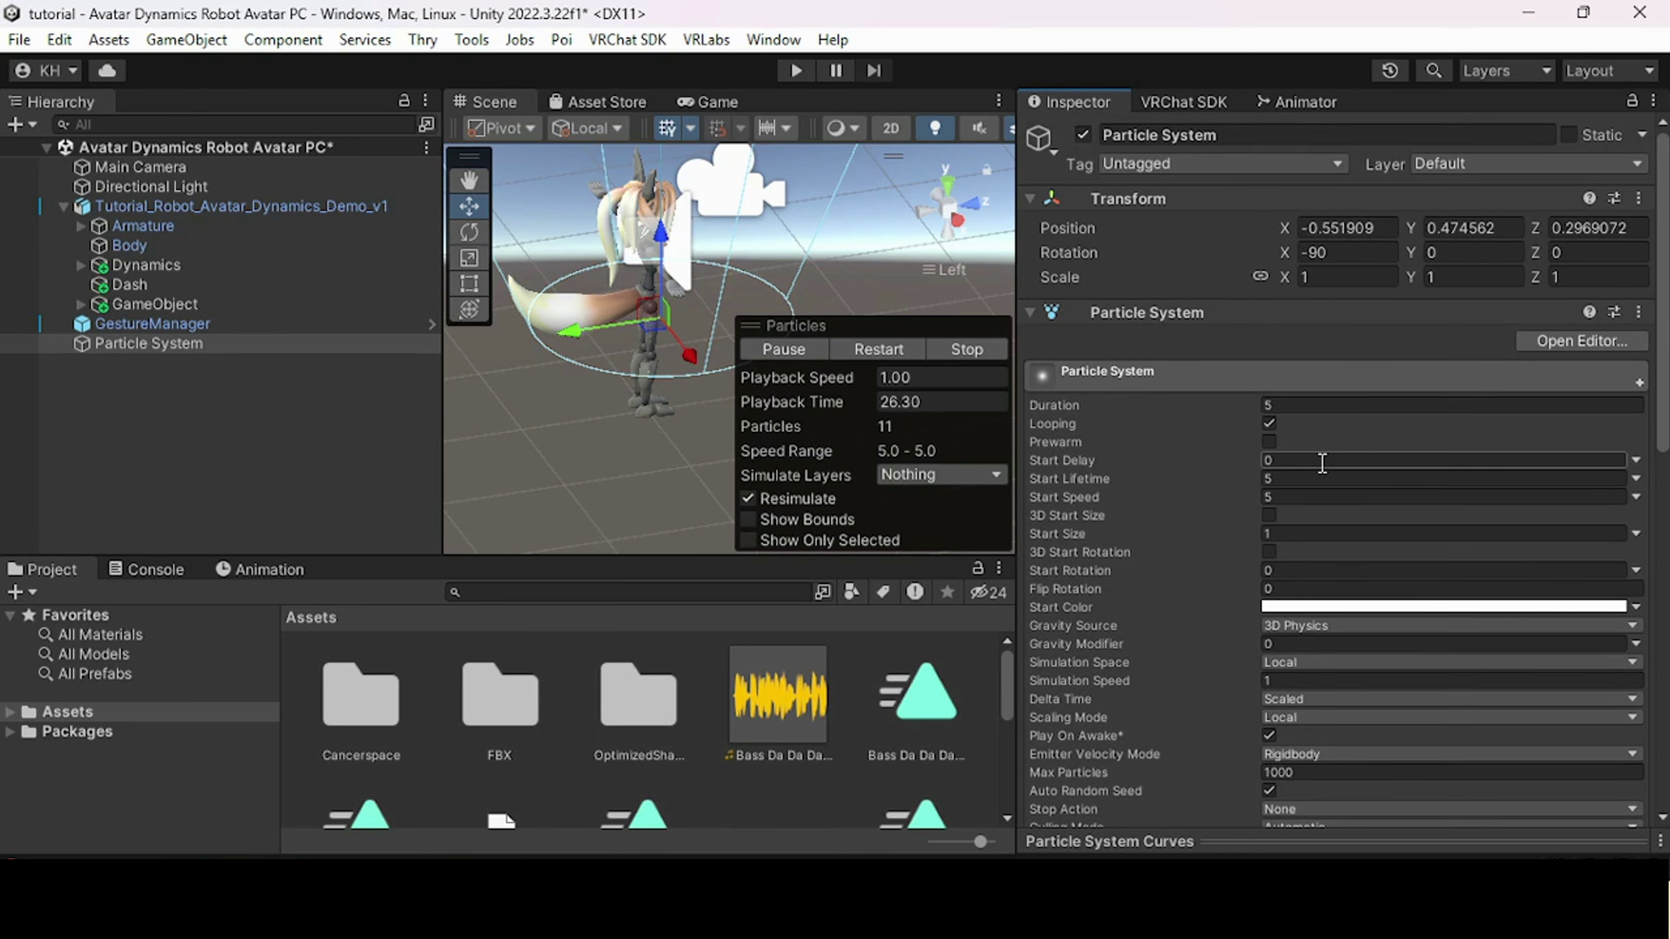
{"action": "left_click", "coordinate": [1636, 496]}
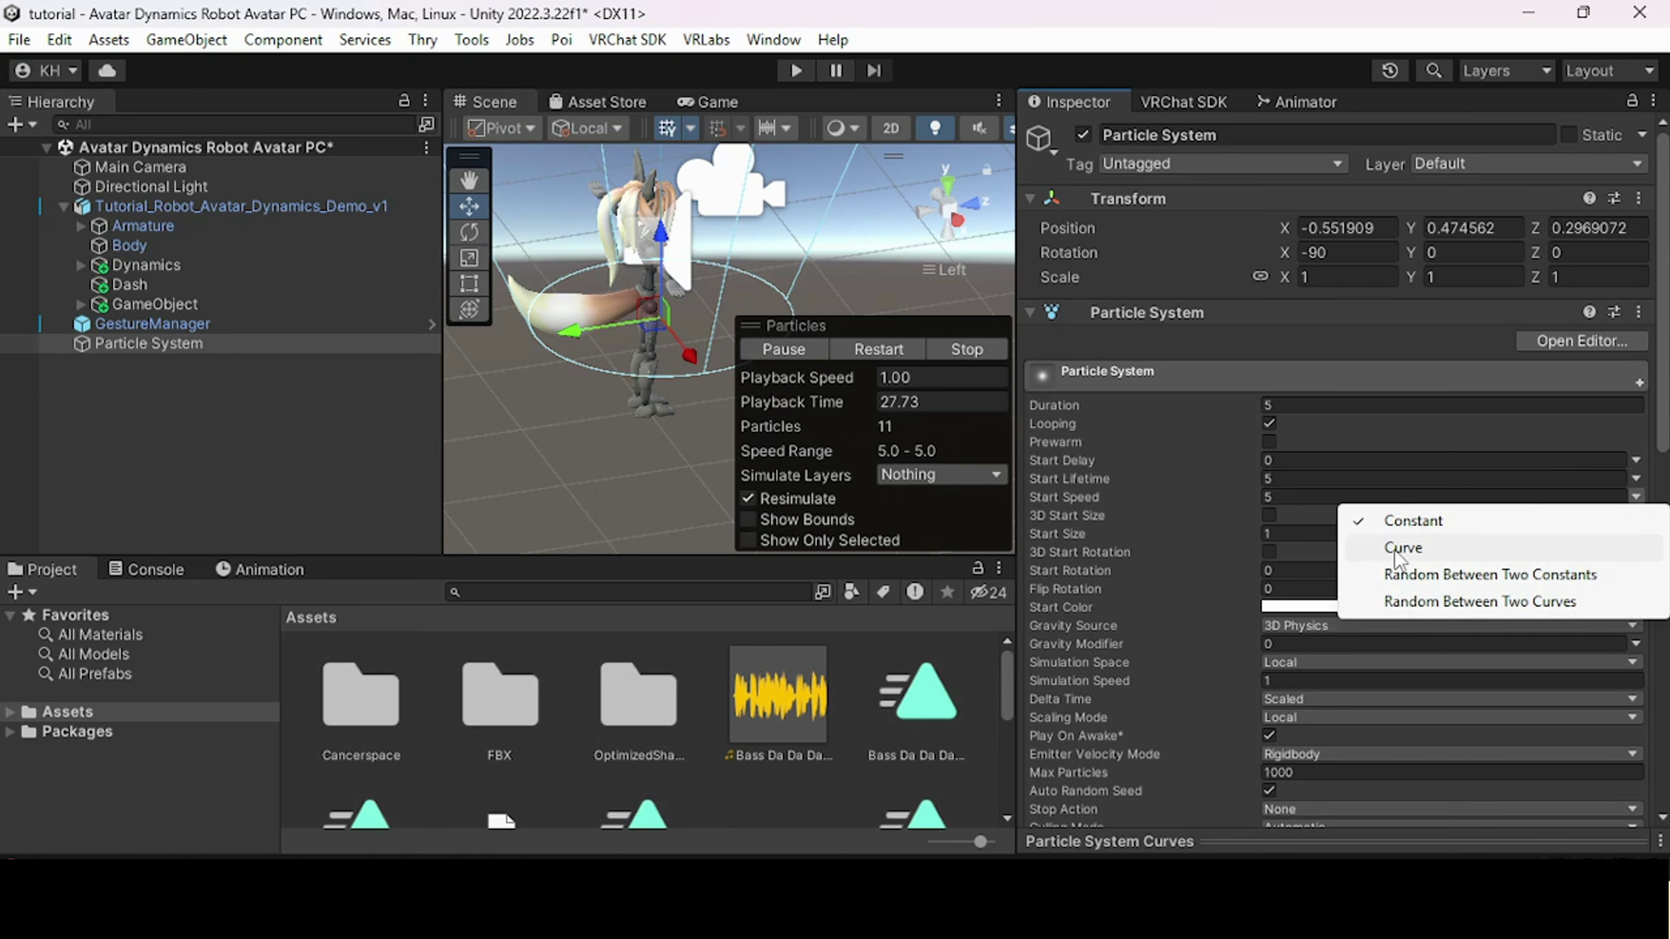
{"action": "left_click", "coordinate": [1422, 575]}
{"action": "left_click", "coordinate": [1329, 496]}
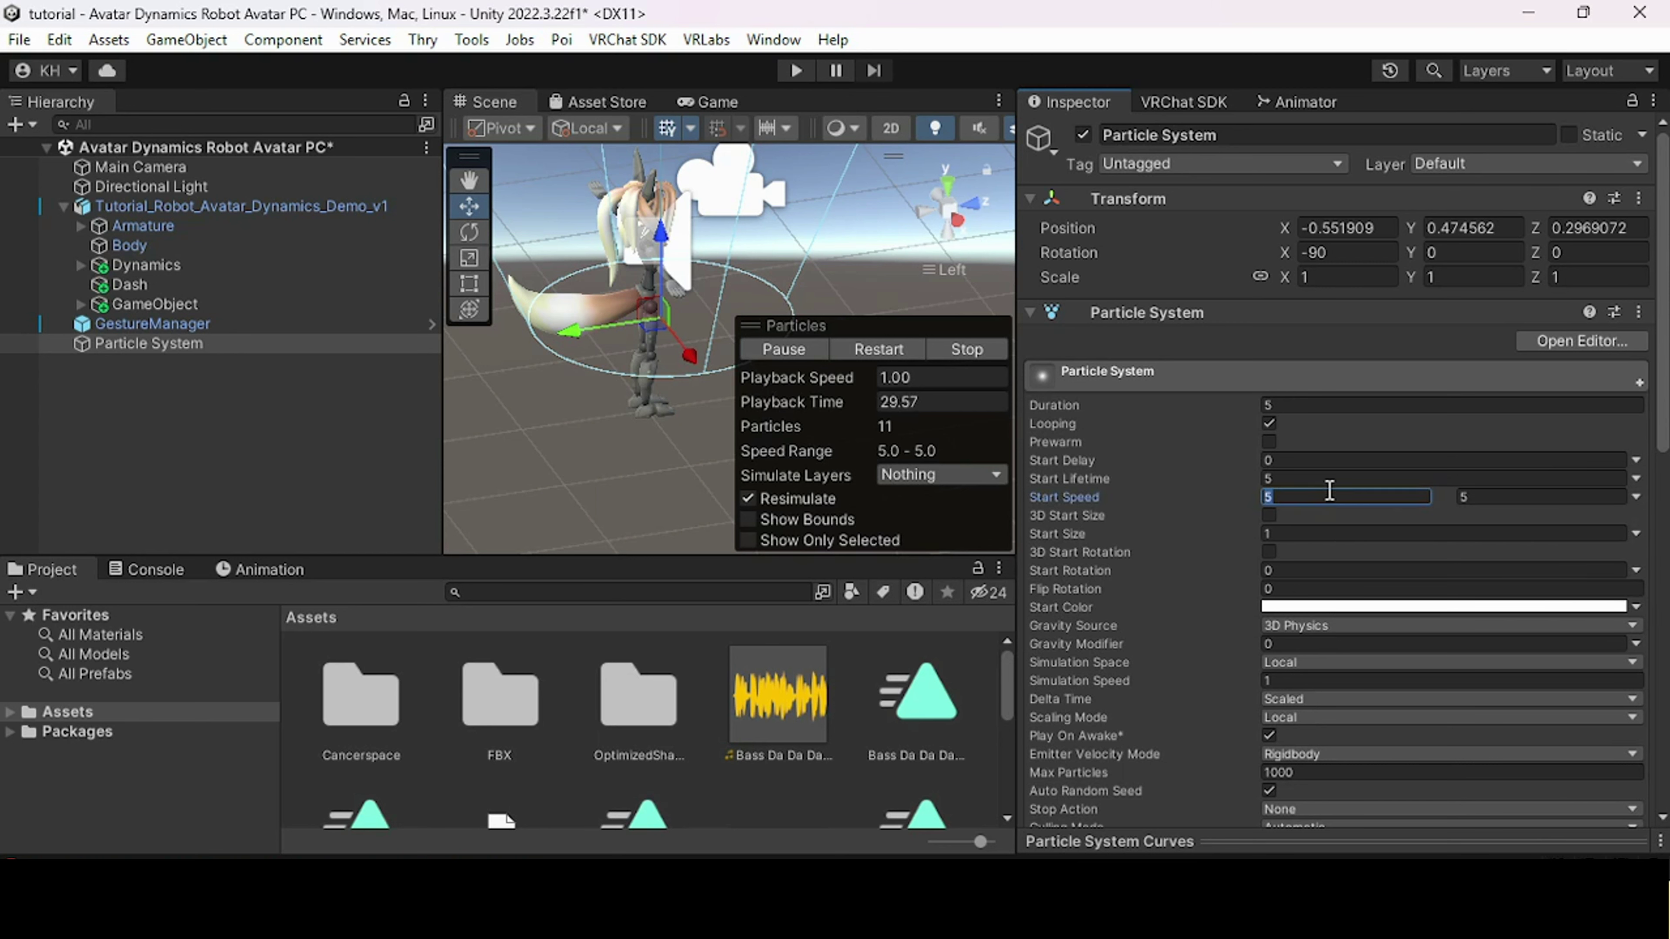
{"action": "type", "text": "4"}
{"action": "left_click", "coordinate": [1524, 496]}
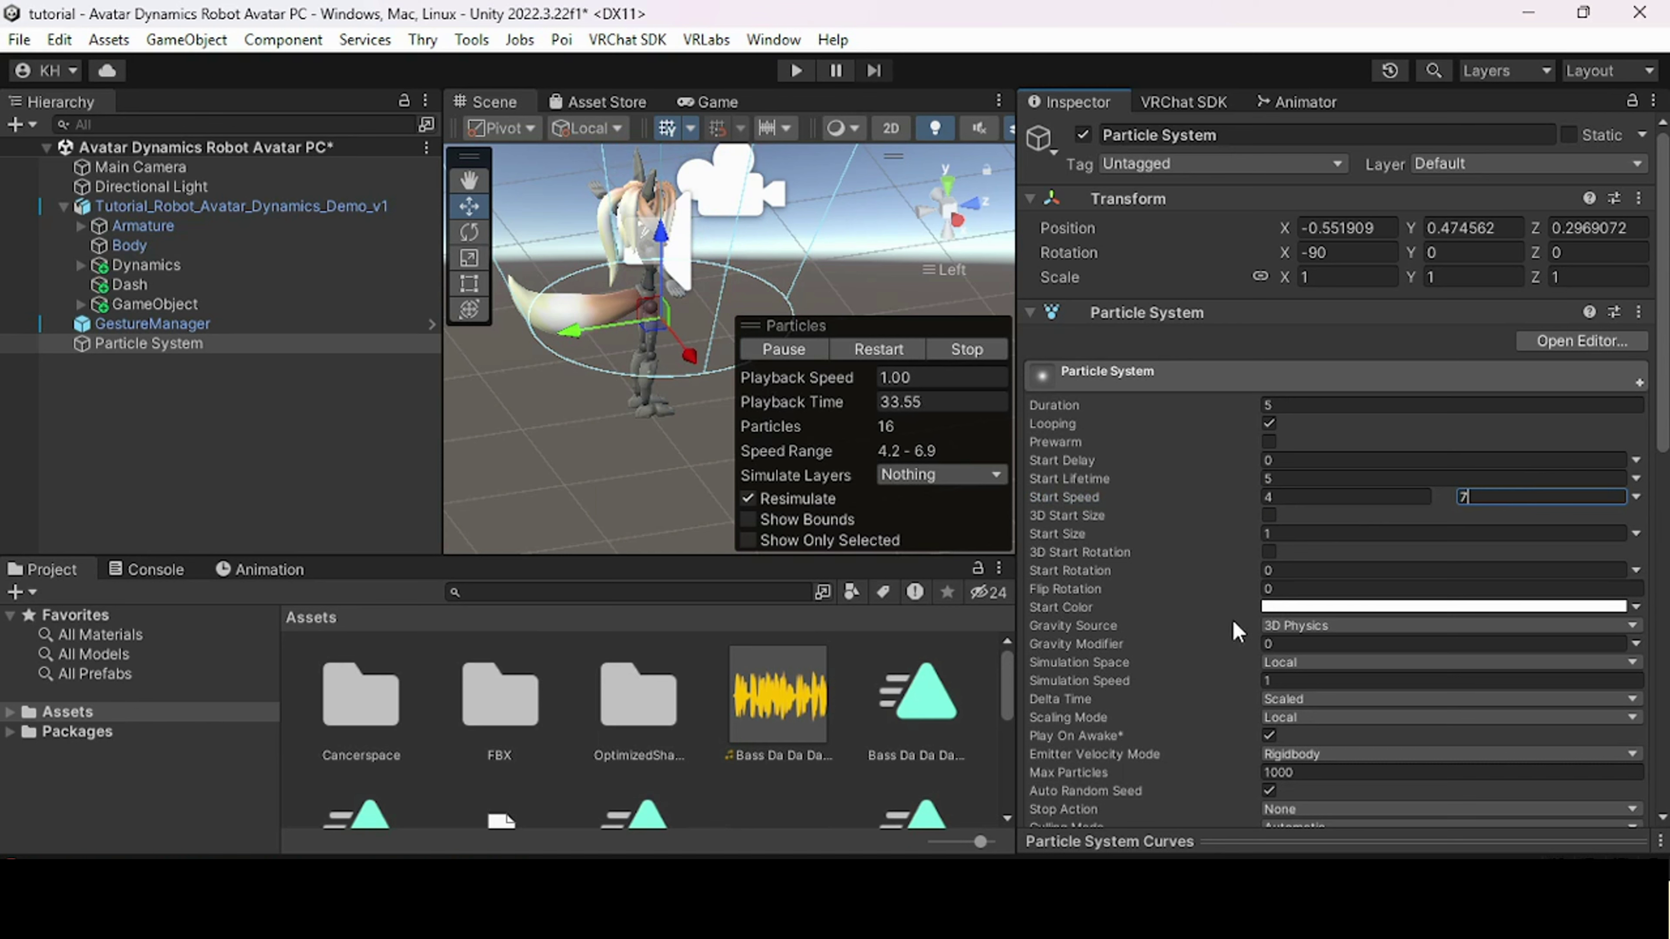
- Set the Particle System's Gravity Modifier to 1 and activate the Rotate tool
{"action": "left_click", "coordinate": [1305, 644]}
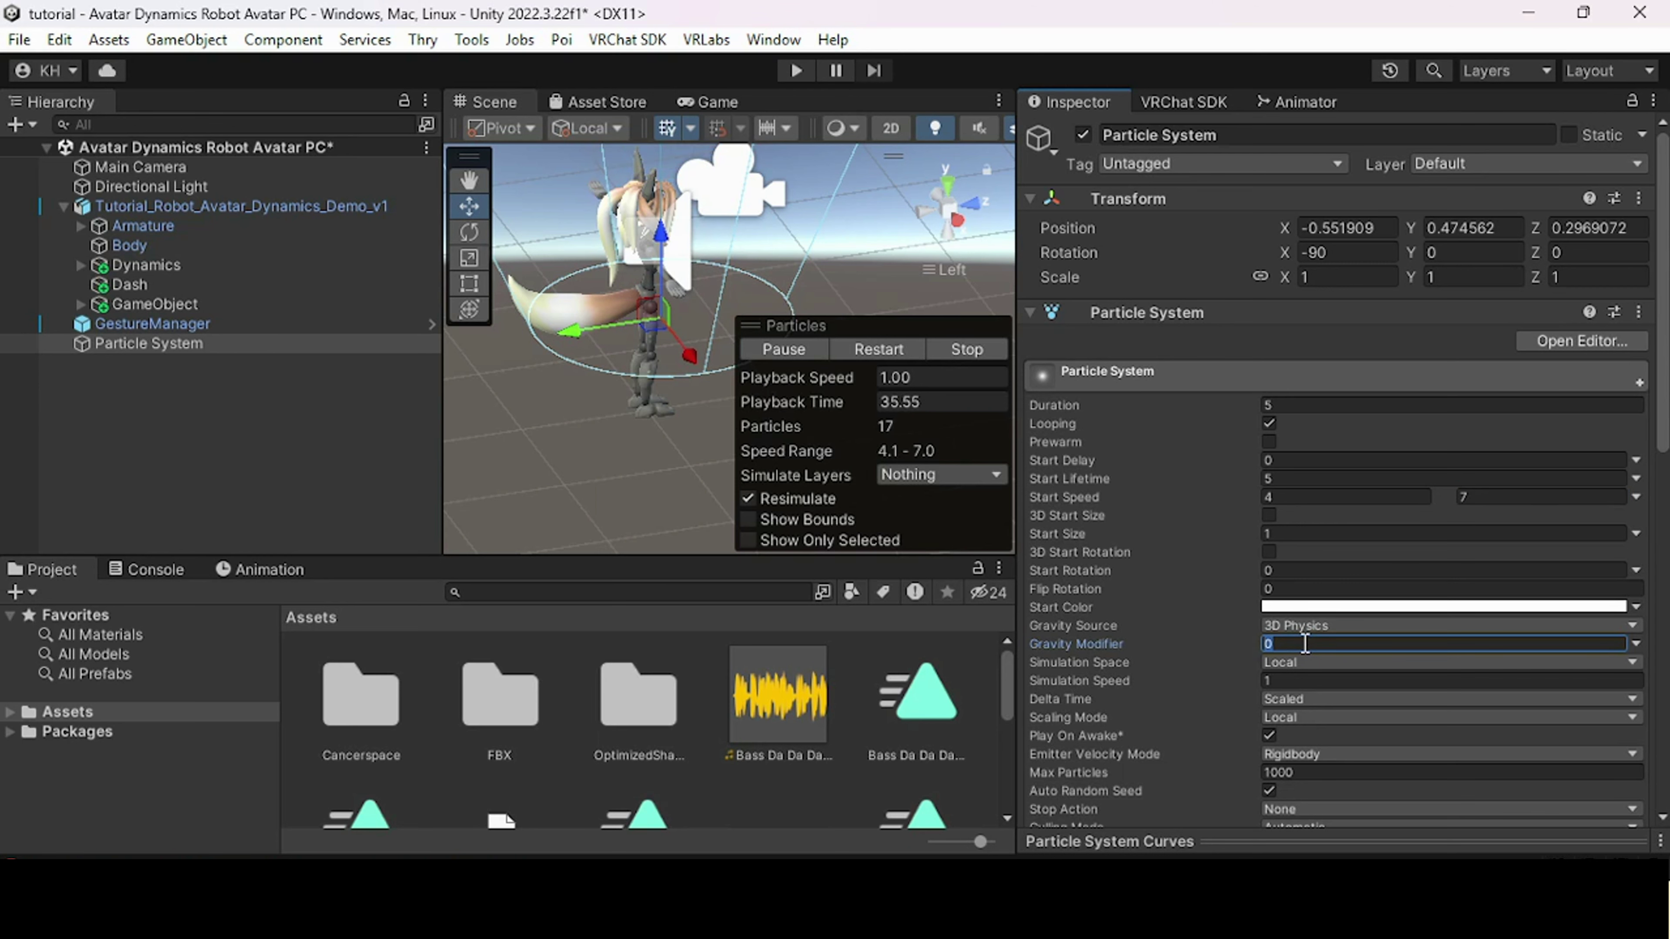
{"action": "type", "text": "1"}
{"action": "right_click_drag", "start_coordinate": [641, 450], "coordinate": [611, 323]}
{"action": "left_click", "coordinate": [468, 232]}
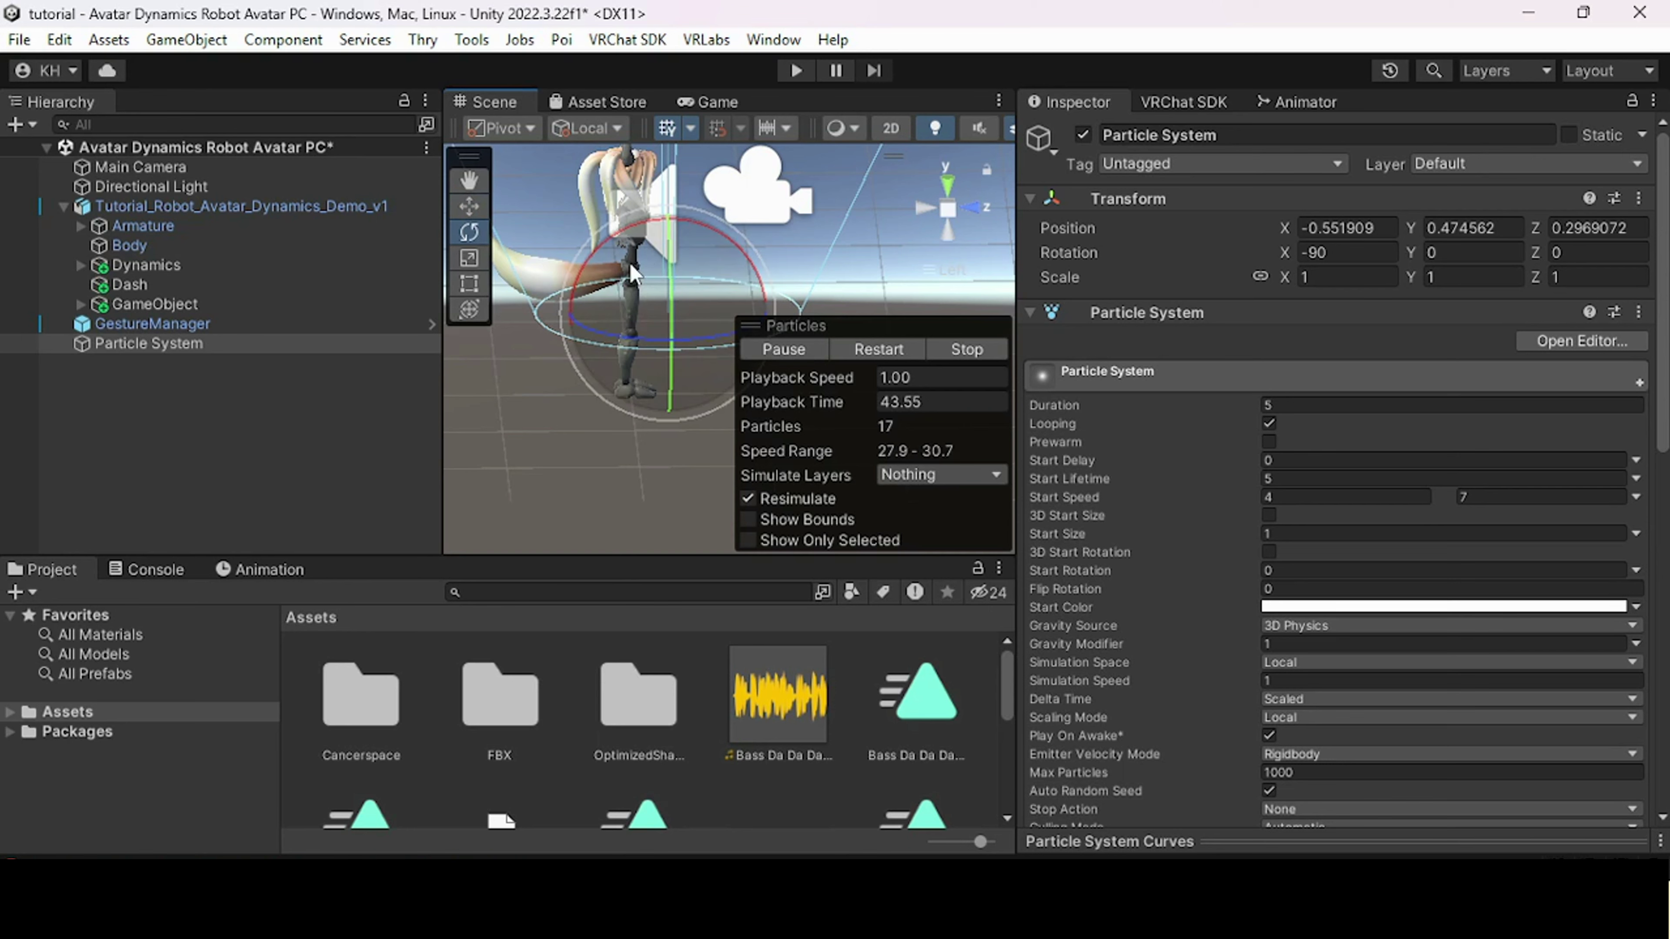
{"action": "scroll", "coordinate": [1107, 512], "scroll_direction": "down", "scroll_amount": 5}
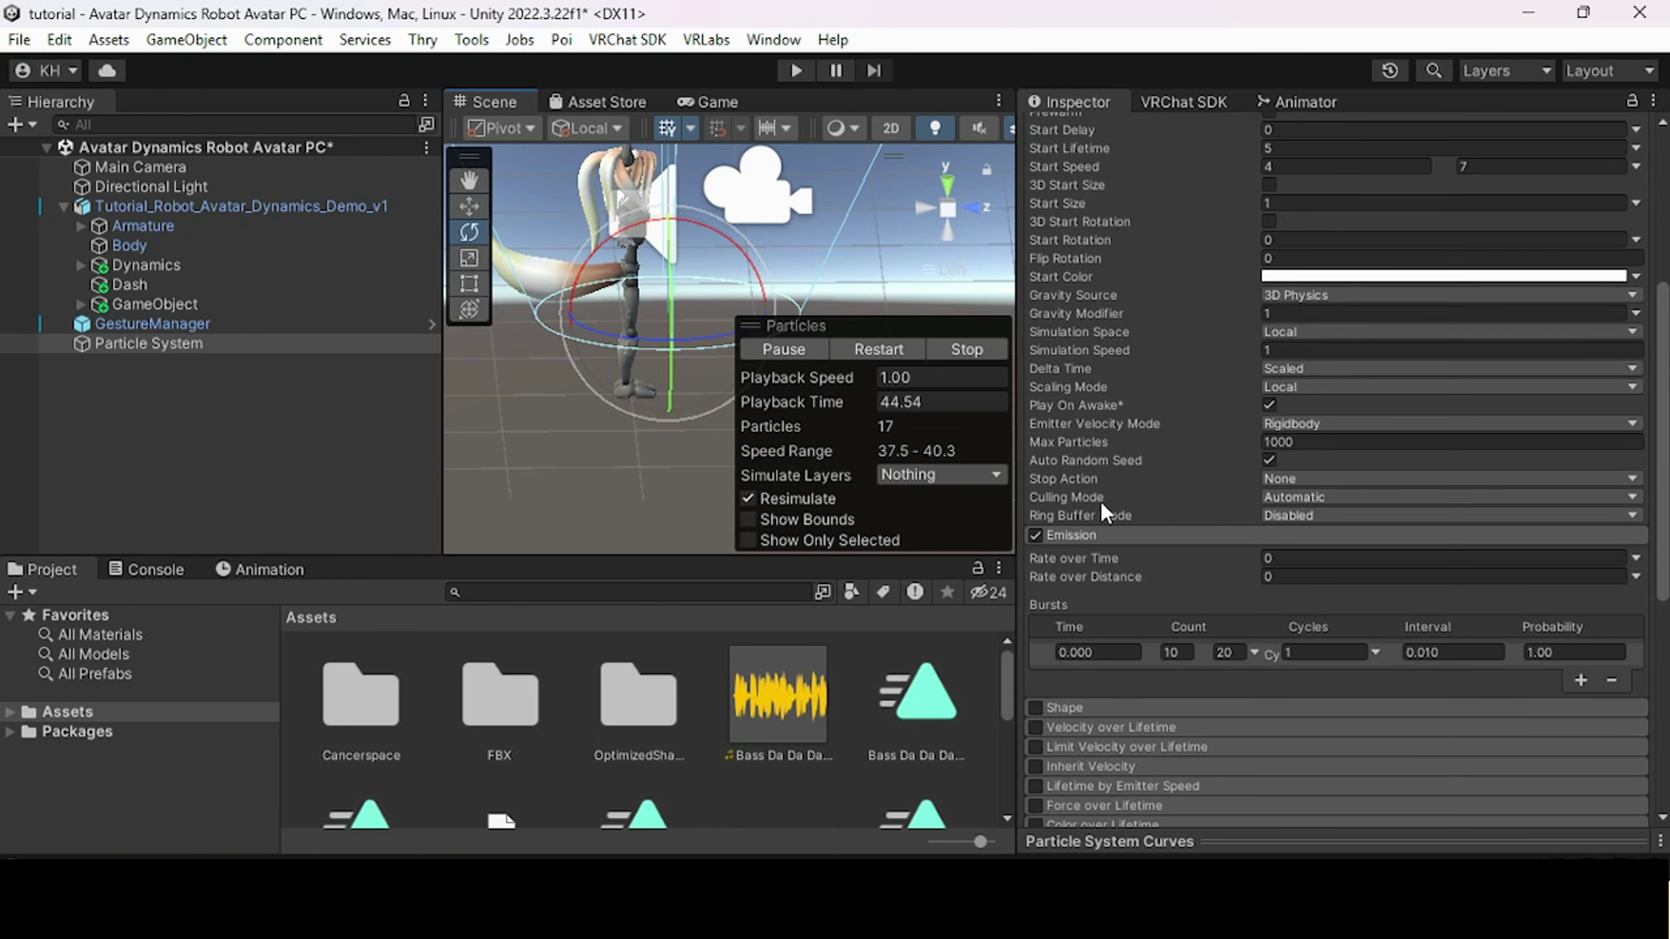
- Set the Particle System's Scaling Mode to Shape and its Simulation Space to World
{"action": "left_click", "coordinate": [1313, 387]}
{"action": "left_click", "coordinate": [1327, 464]}
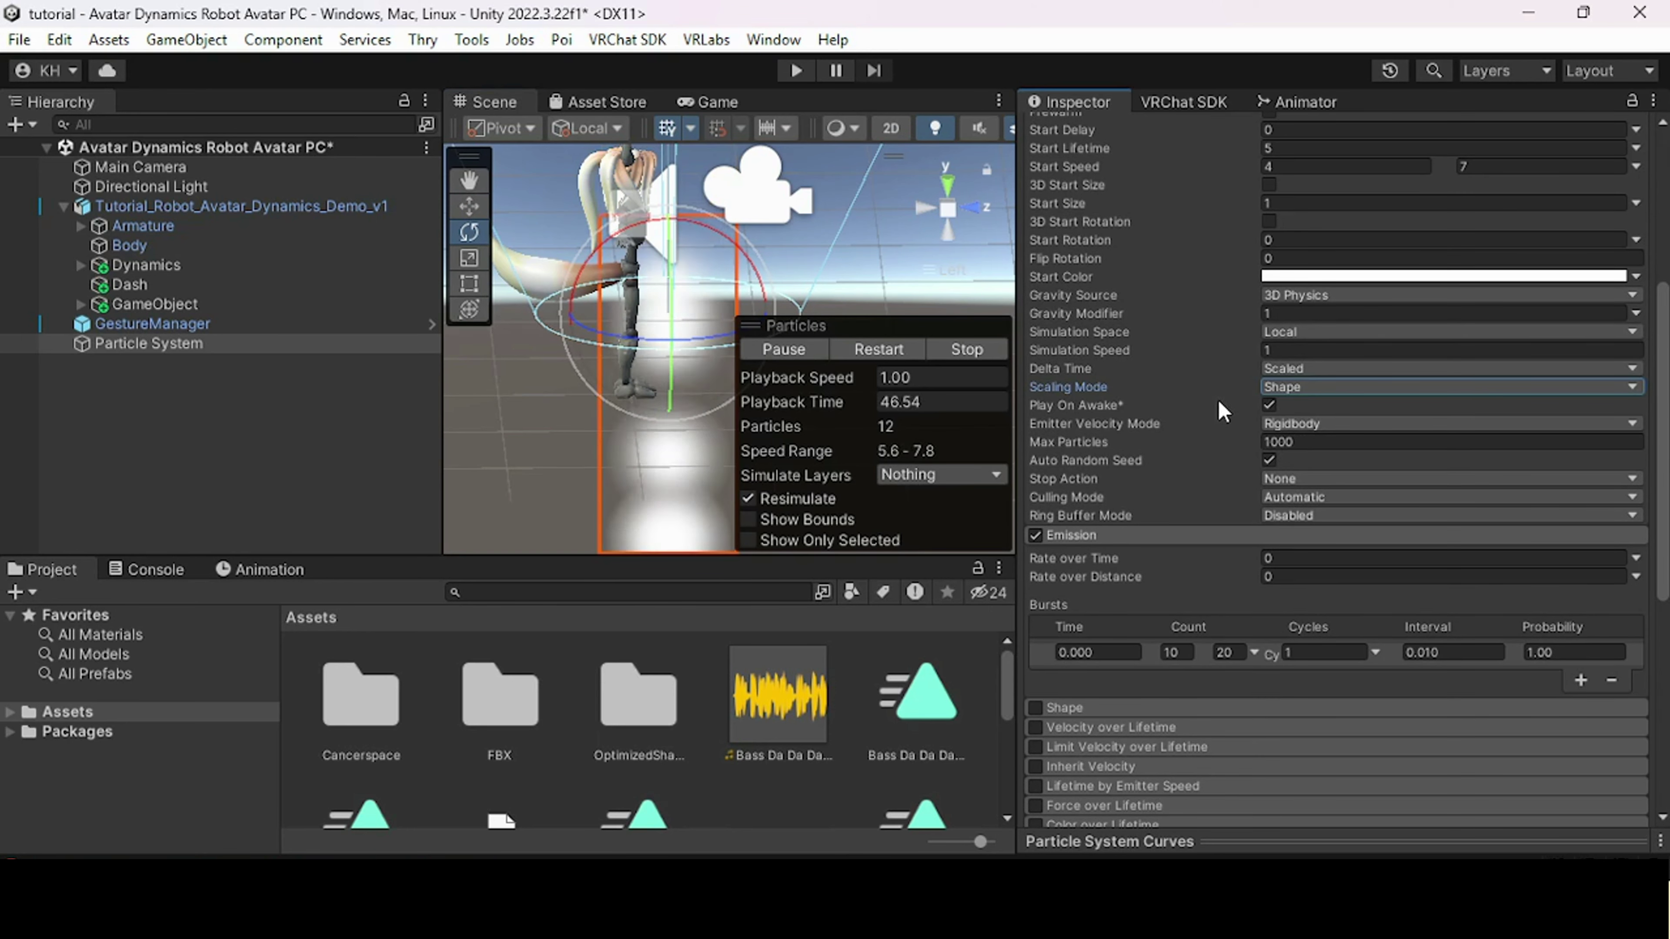
{"action": "left_click", "coordinate": [1288, 331]}
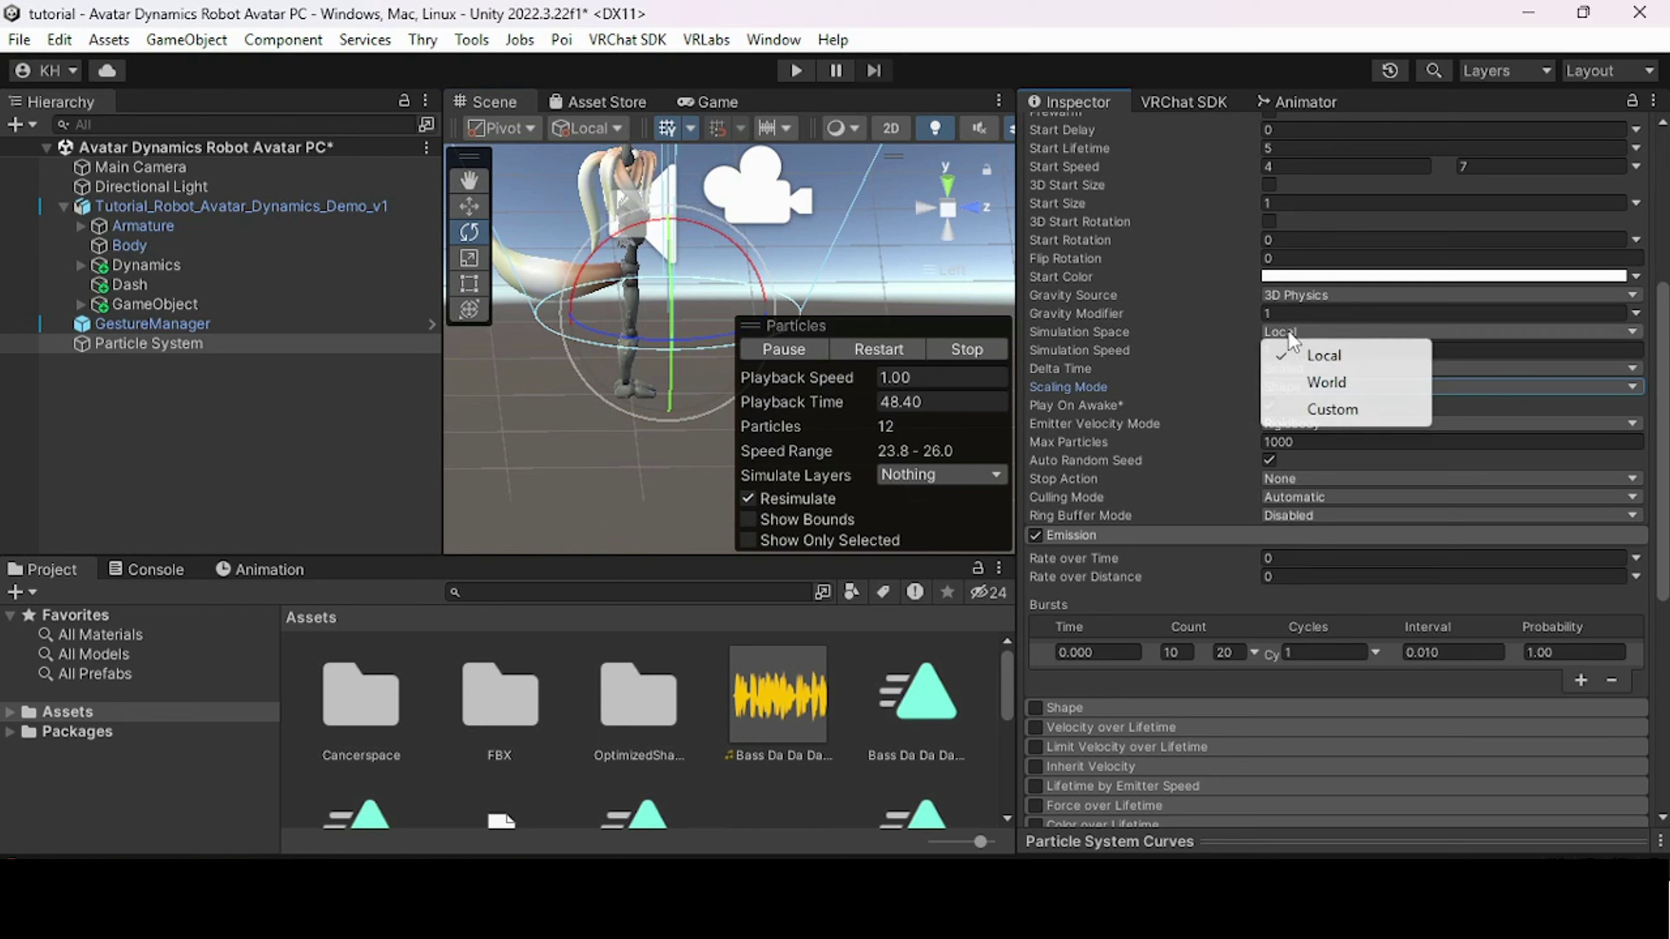
{"action": "left_click", "coordinate": [1327, 382]}
- Rotate the particle system to 0 degrees on X so it emits horizontally in front of the avatar
{"action": "scroll", "coordinate": [604, 386], "scroll_direction": "down", "scroll_amount": 3}
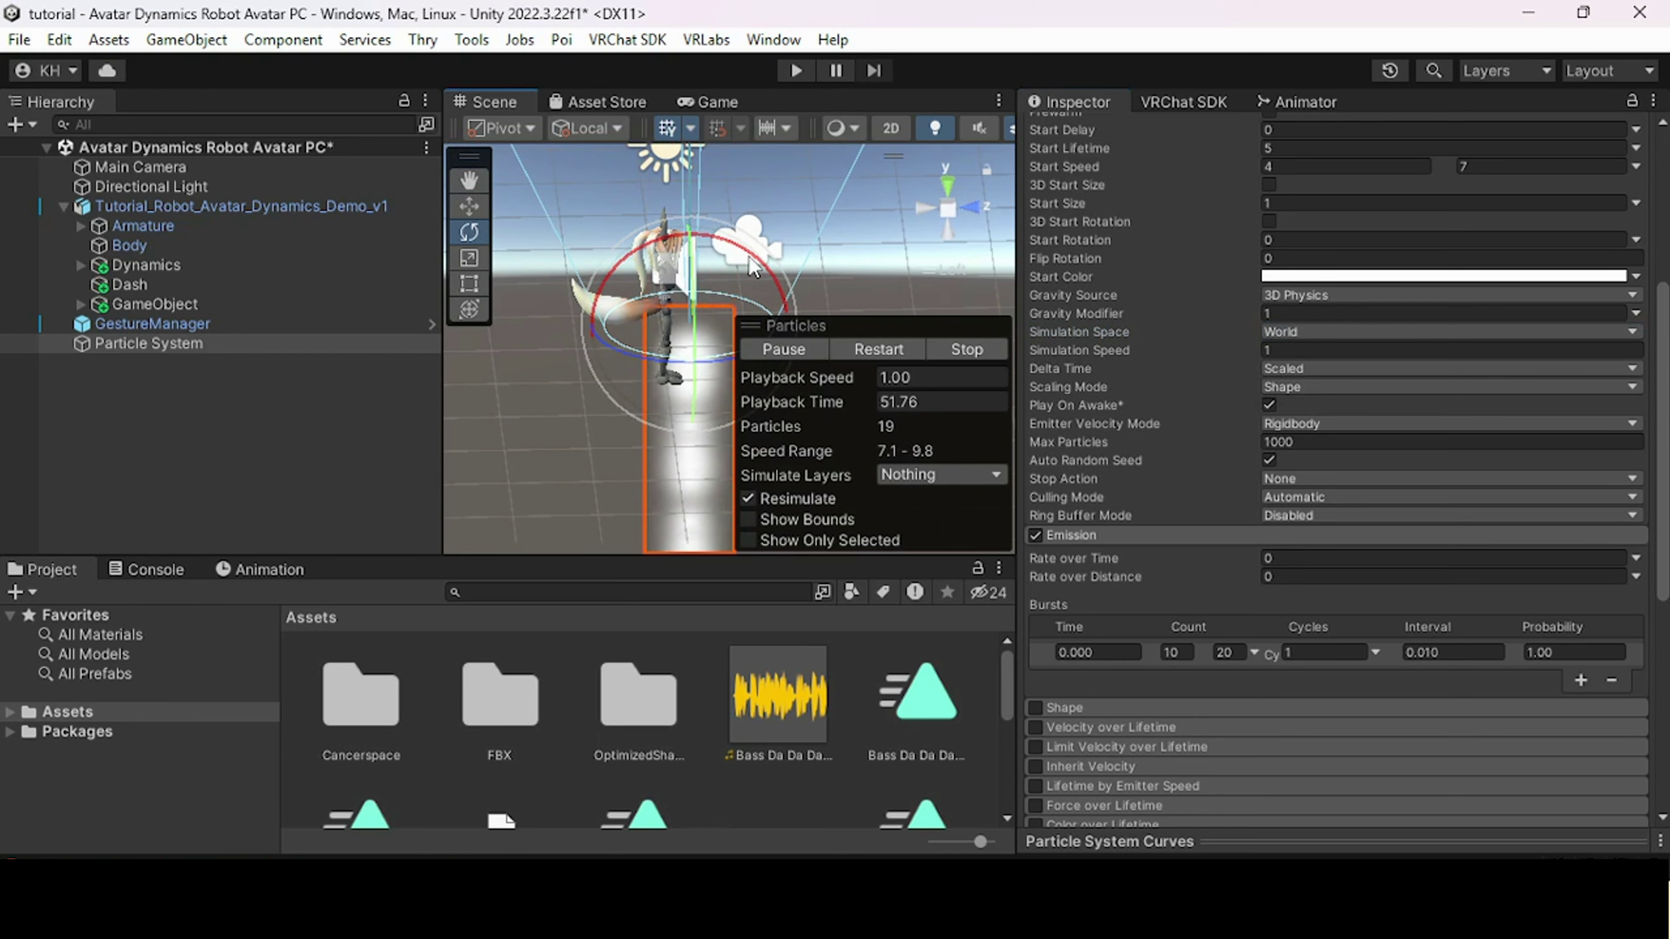
{"action": "left_click_drag", "start_coordinate": [1010, 270], "coordinate": [816, 365]}
{"action": "scroll", "coordinate": [813, 357], "scroll_direction": "up", "scroll_amount": 5}
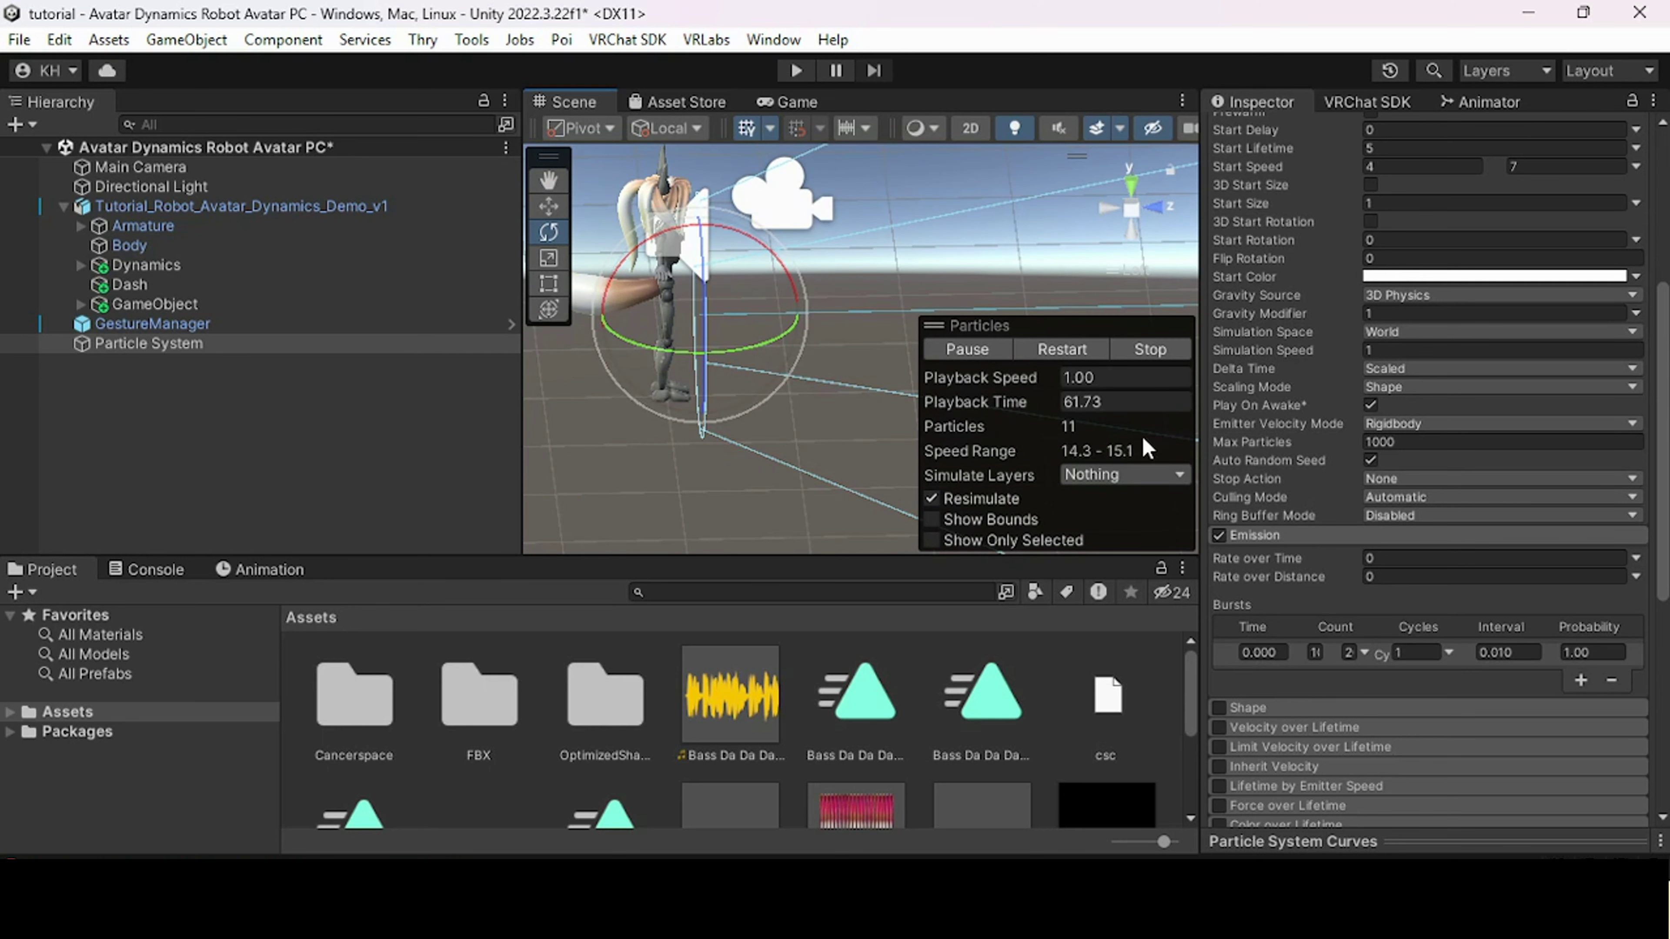
- Enable the Particle System's Shape module and set the cone's Radius to 0.33
{"action": "scroll", "coordinate": [1245, 540], "scroll_direction": "down", "scroll_amount": 4}
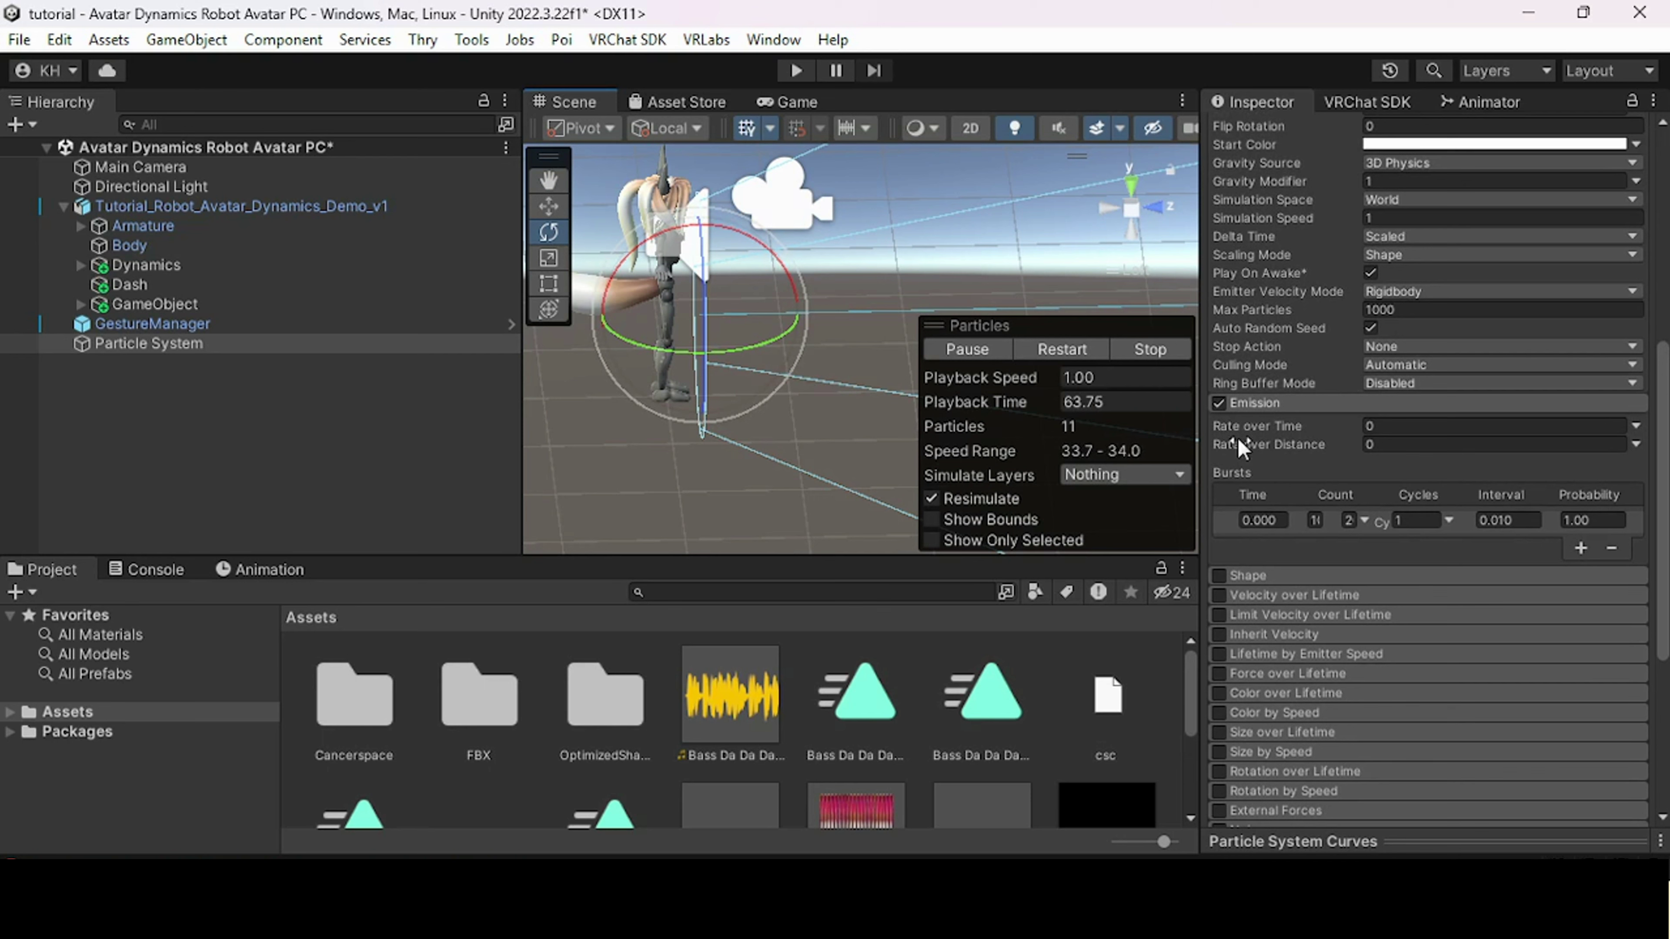
{"action": "left_click", "coordinate": [1219, 574]}
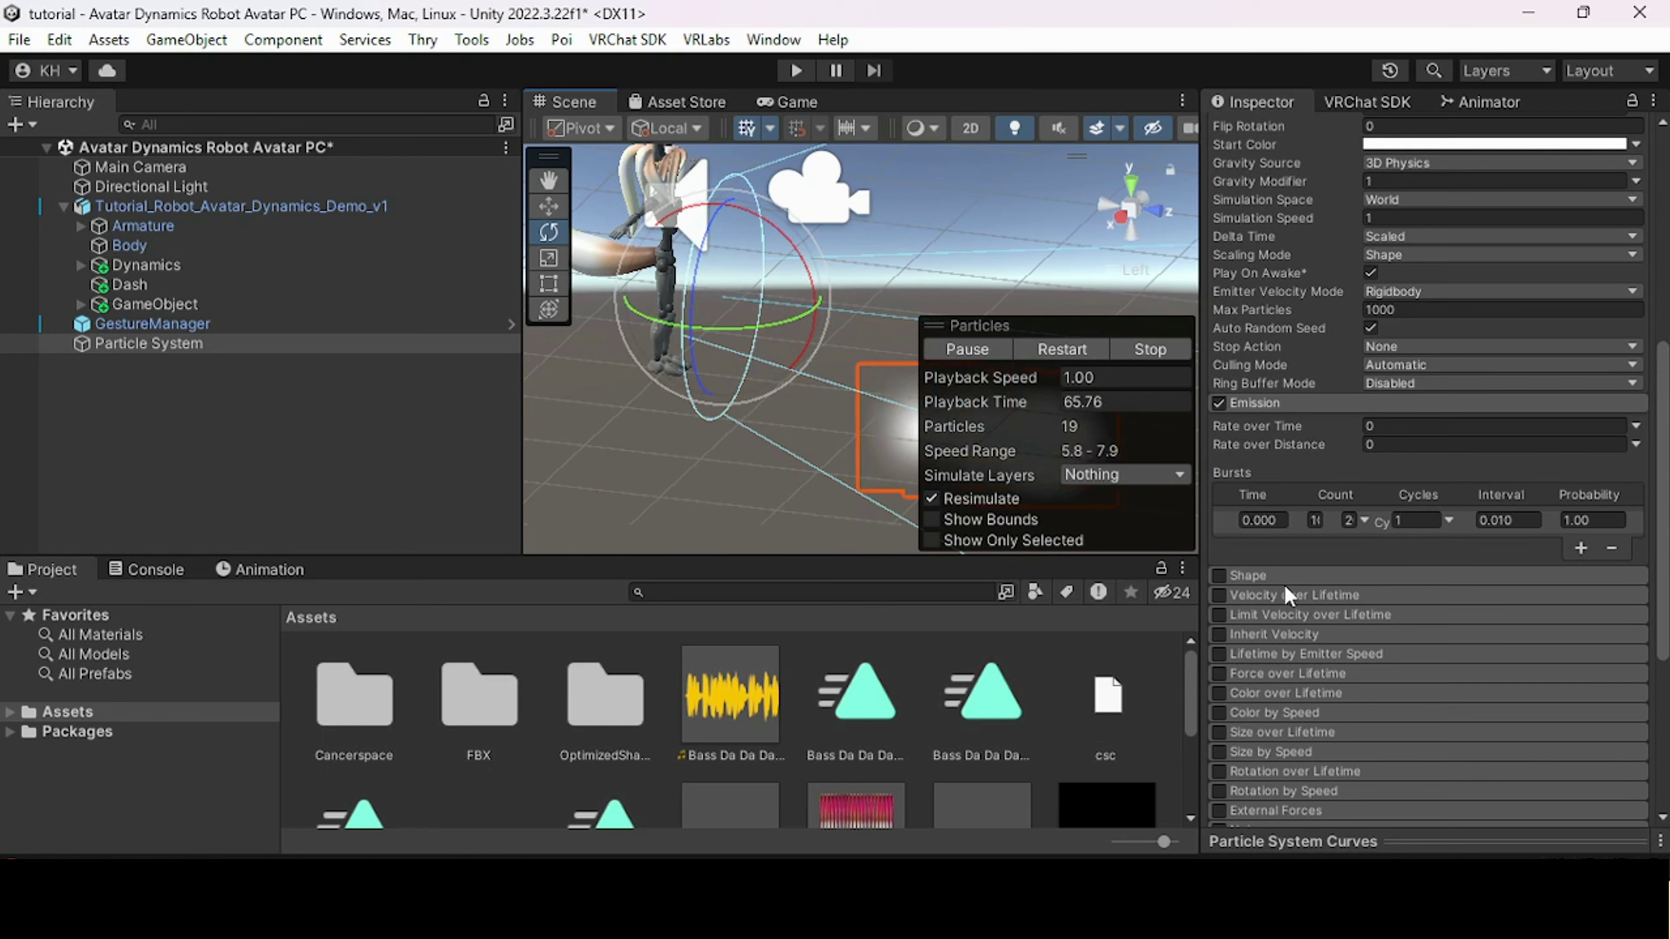
{"action": "left_click", "coordinate": [1254, 577]}
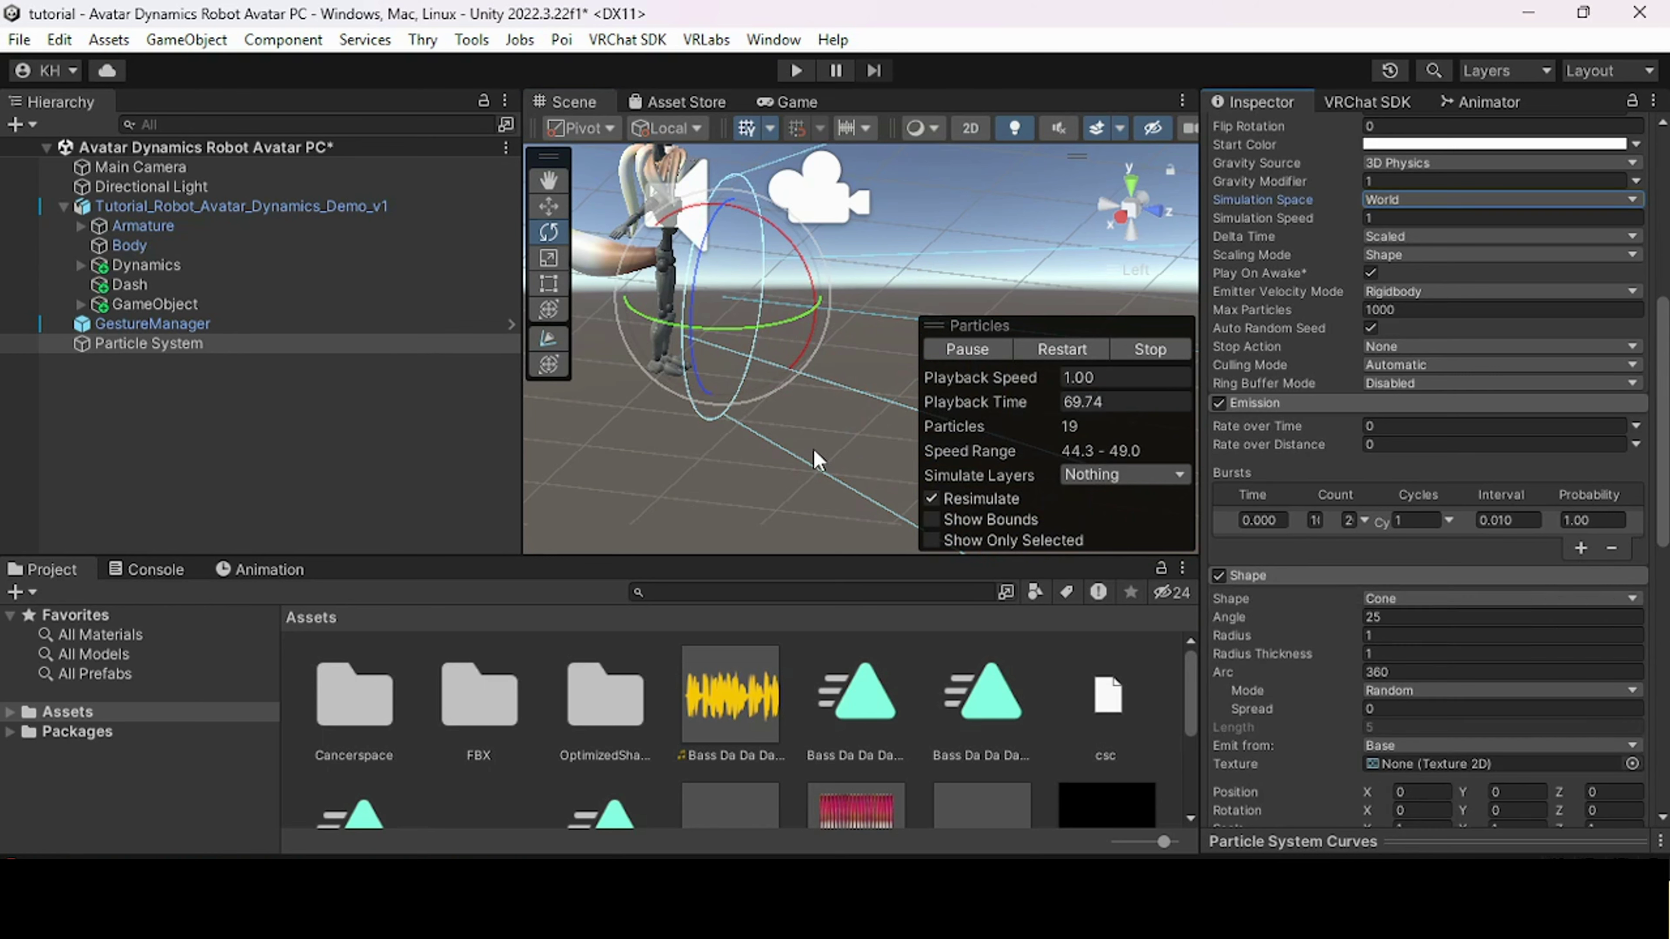
{"action": "left_click_drag", "start_coordinate": [815, 459], "coordinate": [848, 422], "text": "alt"}
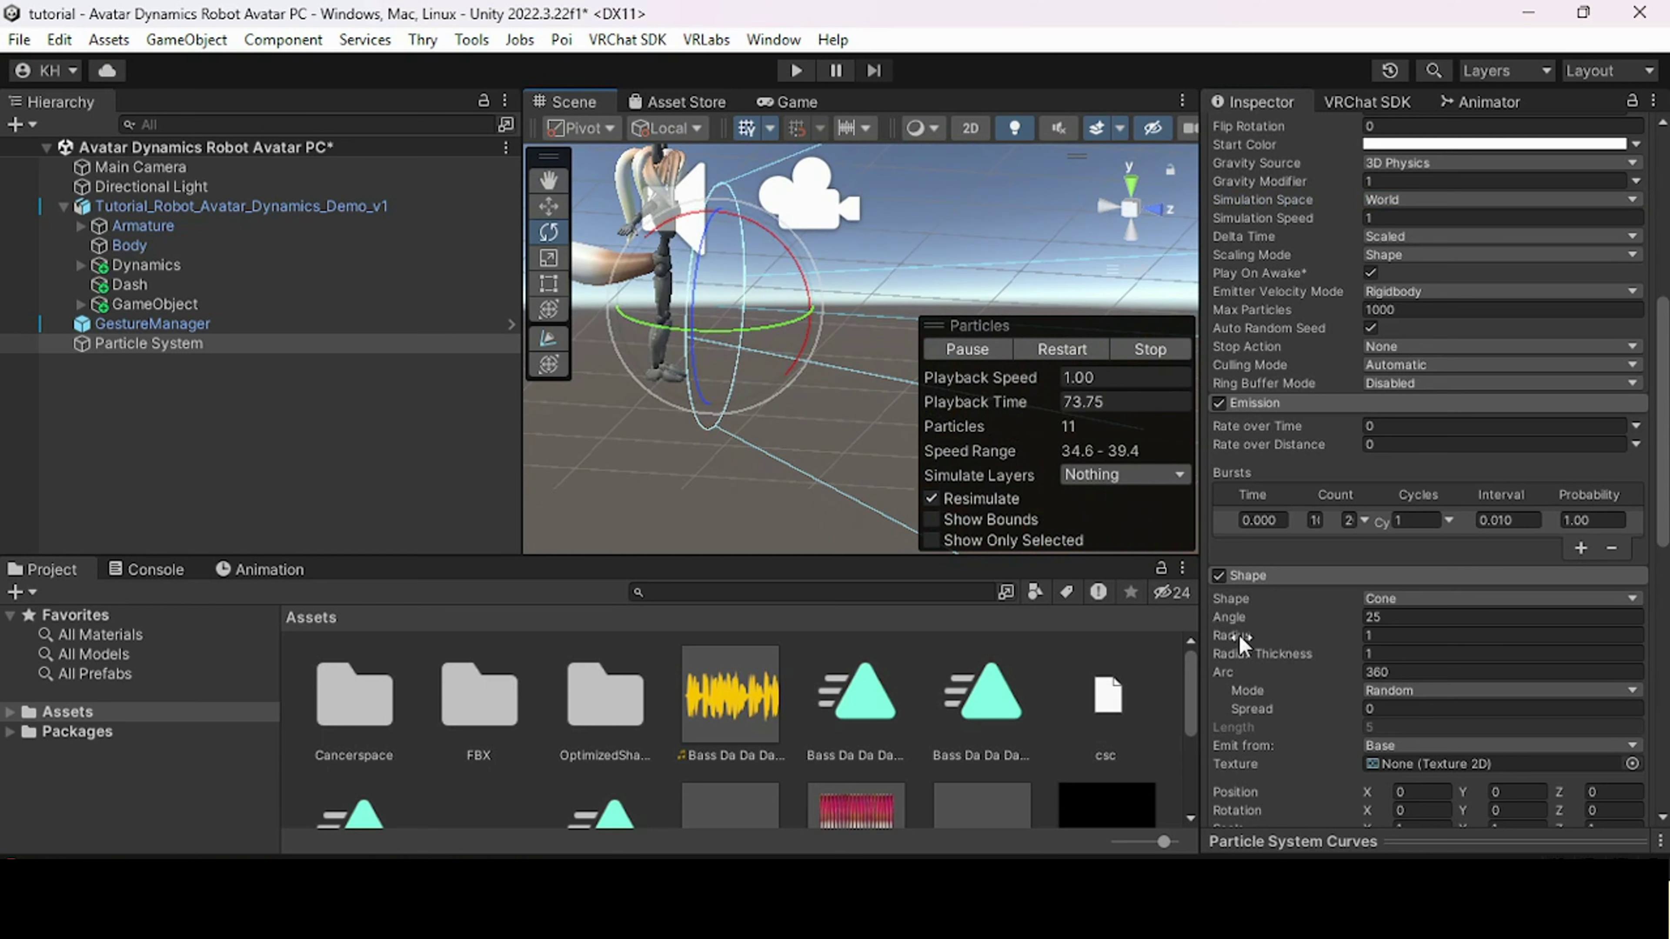
{"action": "left_click_drag", "start_coordinate": [1238, 635], "coordinate": [1203, 635]}
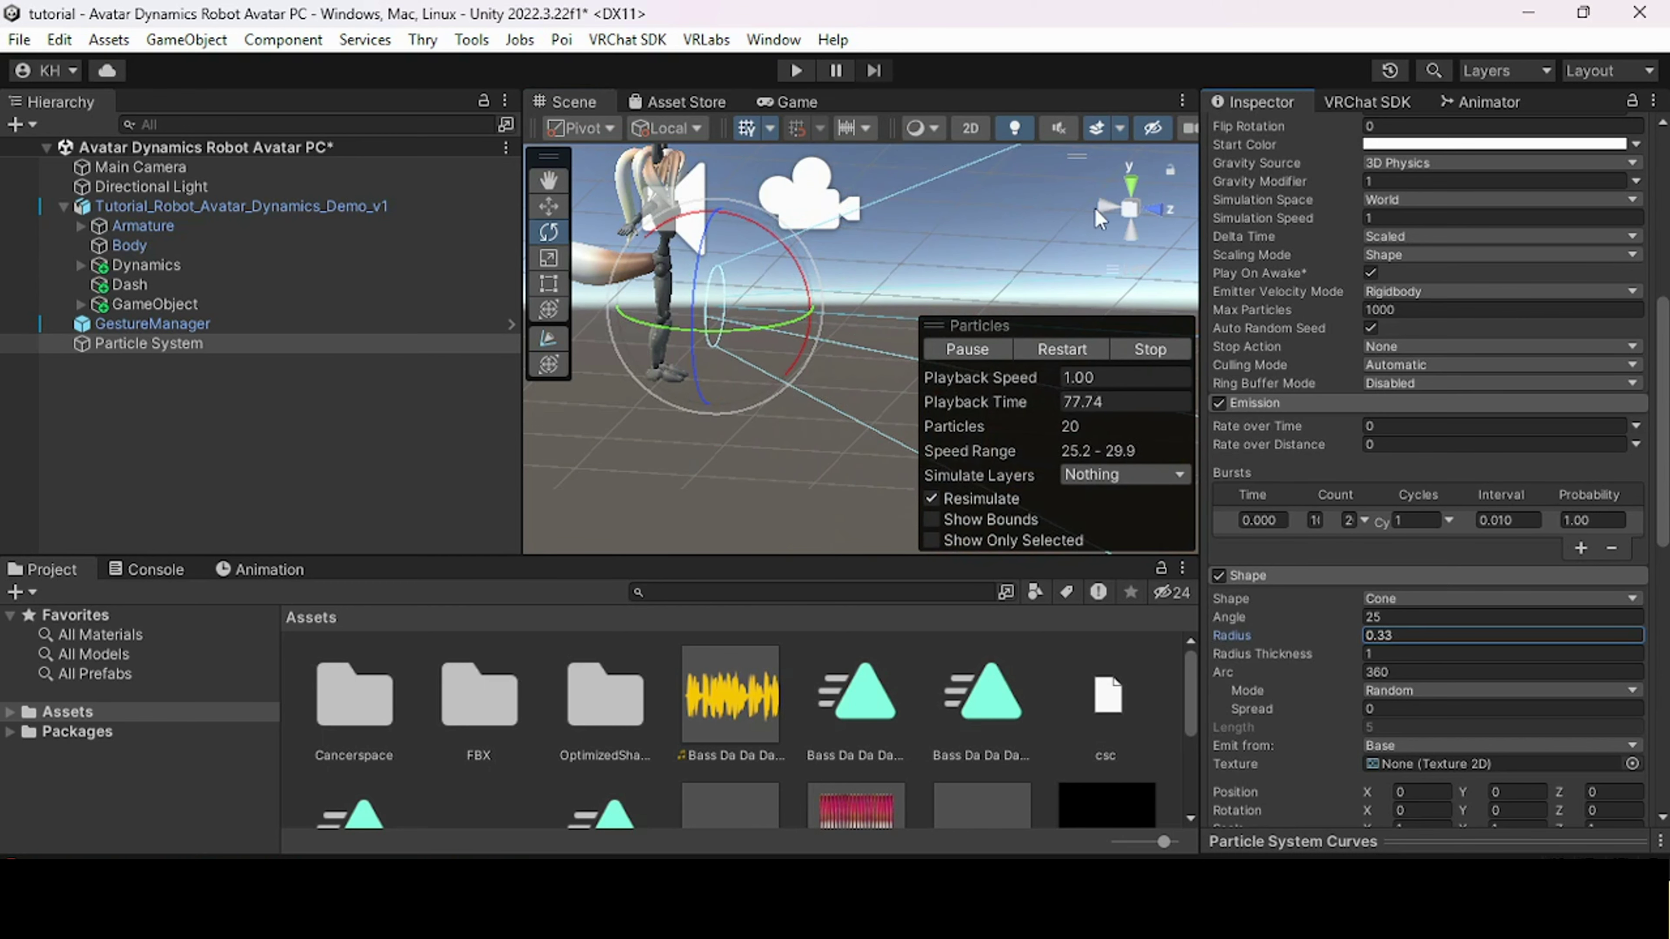
- Rotate the particle system to 90 degrees on Y so it emits sideways from the avatar
{"action": "left_click", "coordinate": [1107, 206]}
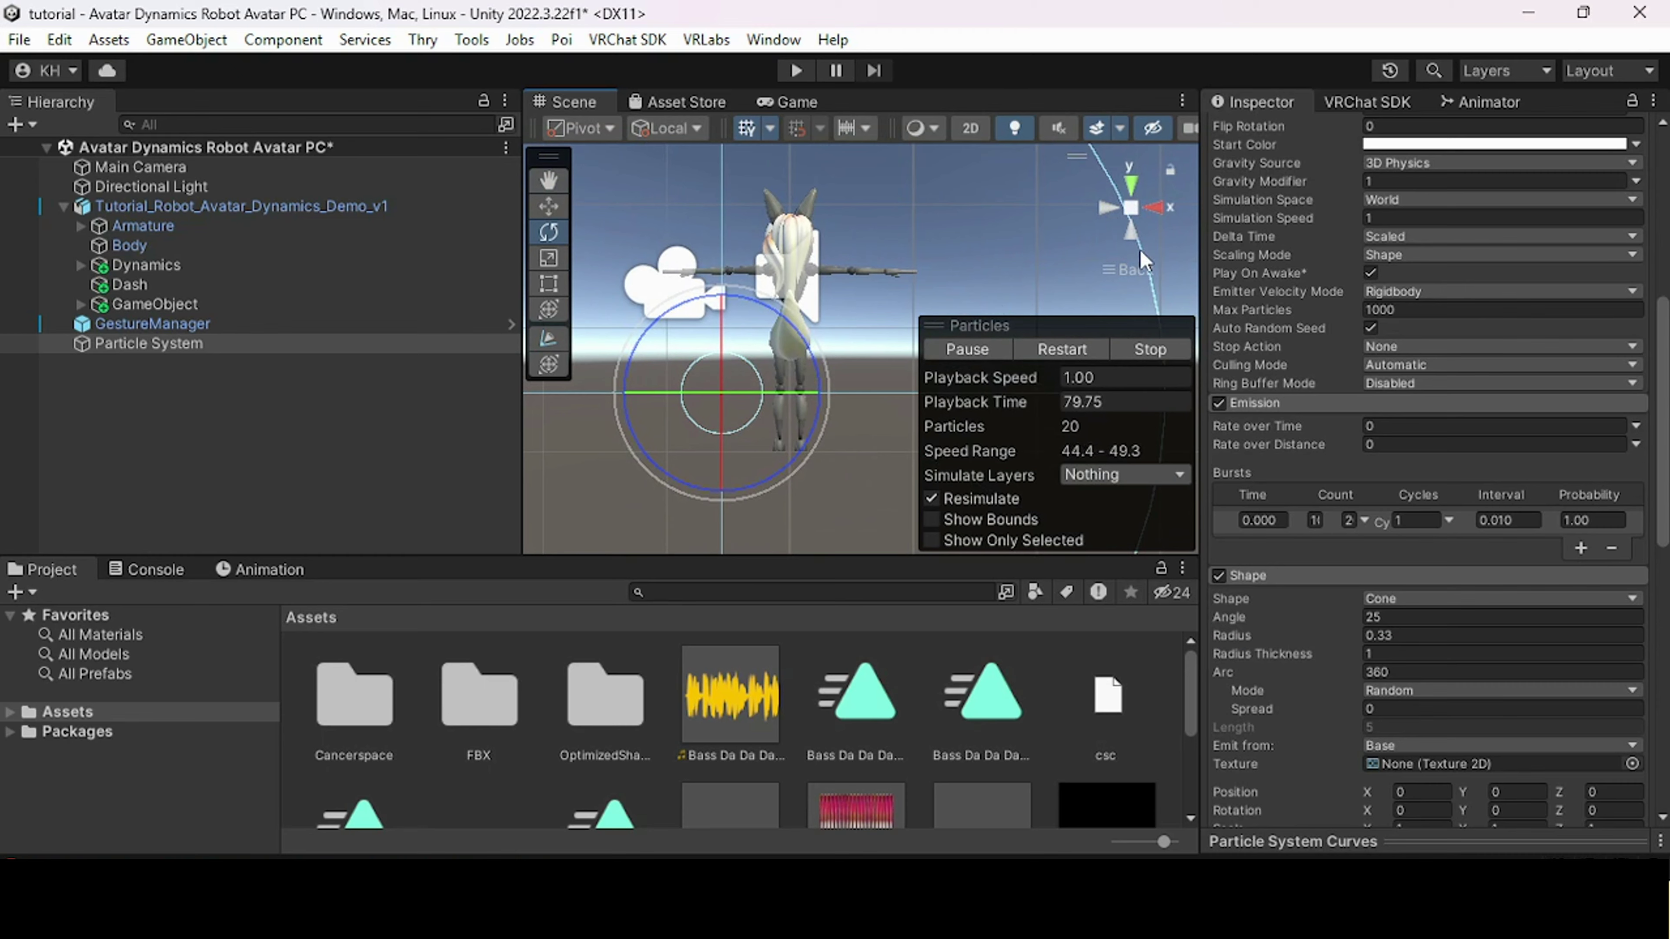
{"action": "left_click", "coordinate": [1131, 190]}
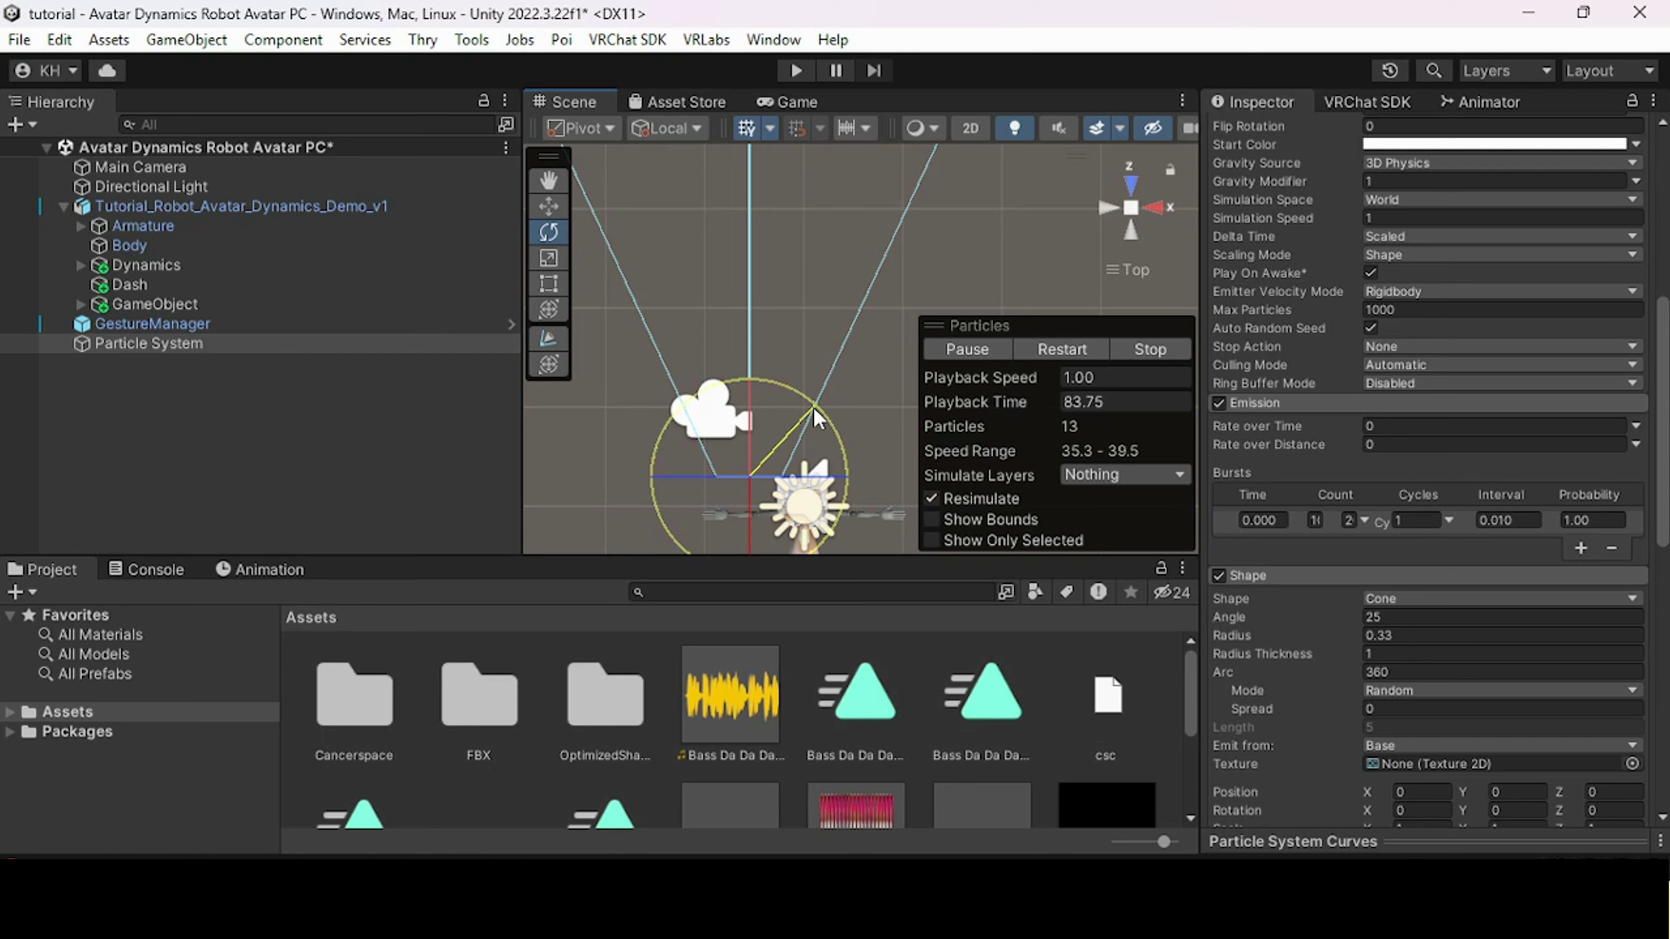
{"action": "left_click_drag", "start_coordinate": [812, 407], "coordinate": [1043, 569]}
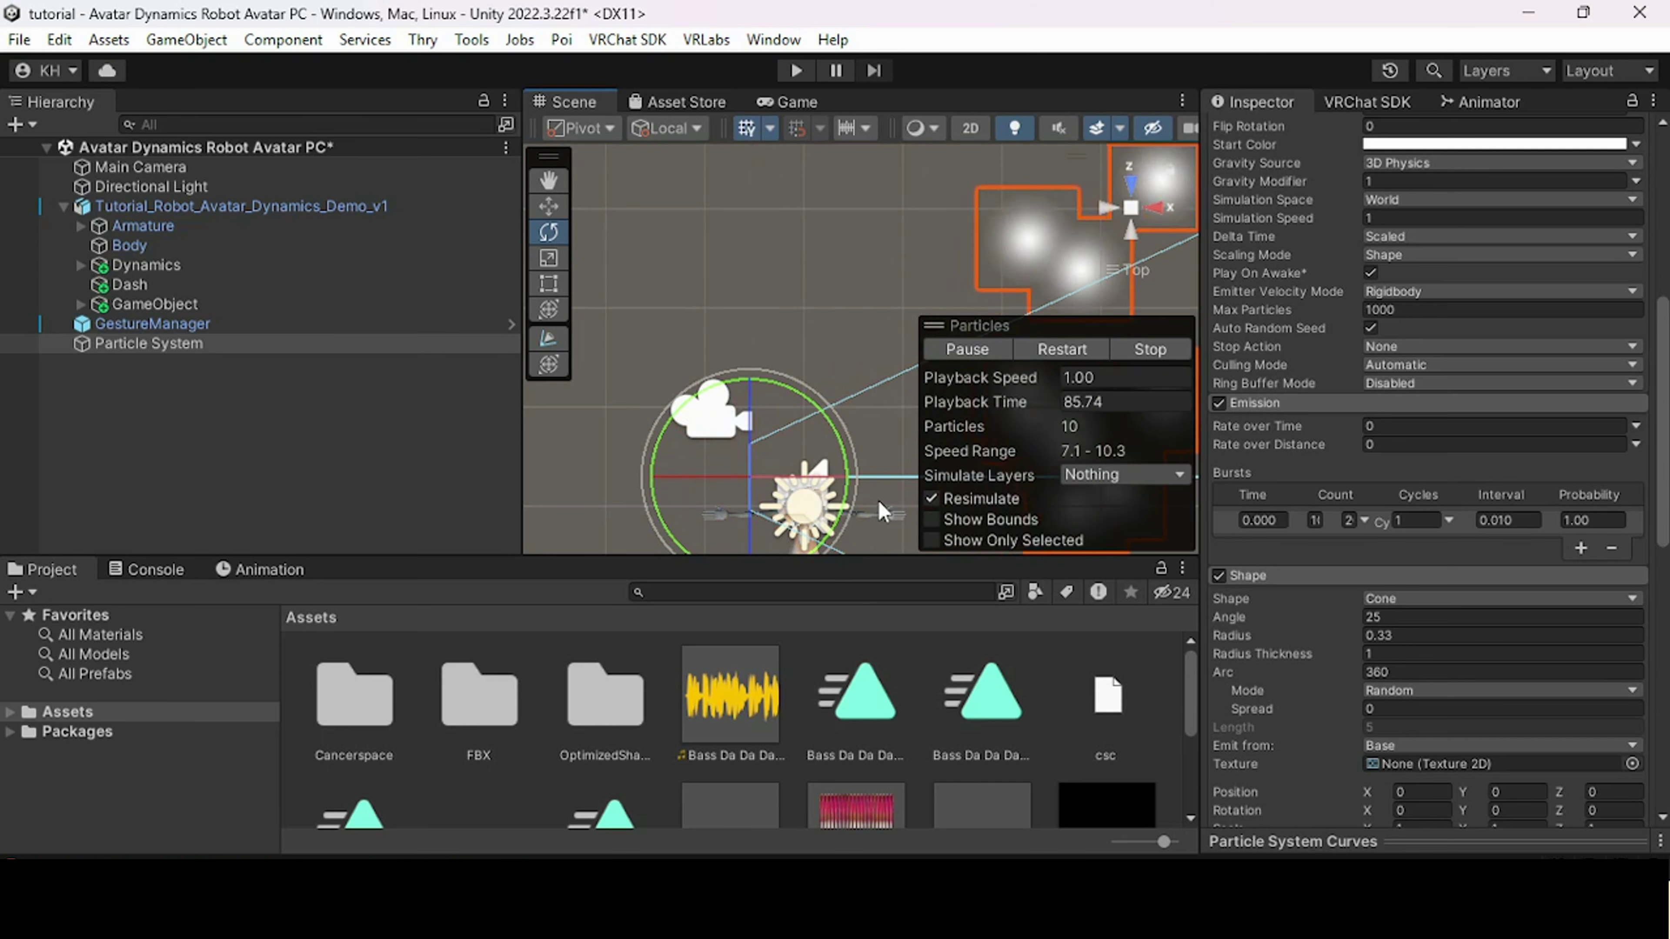
- Move the particle system to just beyond the avatar's outstretched right hand, at about X 0.88, Y 1.45, Z -0.06
{"action": "middle_click_drag", "start_coordinate": [881, 511], "coordinate": [771, 351]}
{"action": "left_click", "coordinate": [553, 209]}
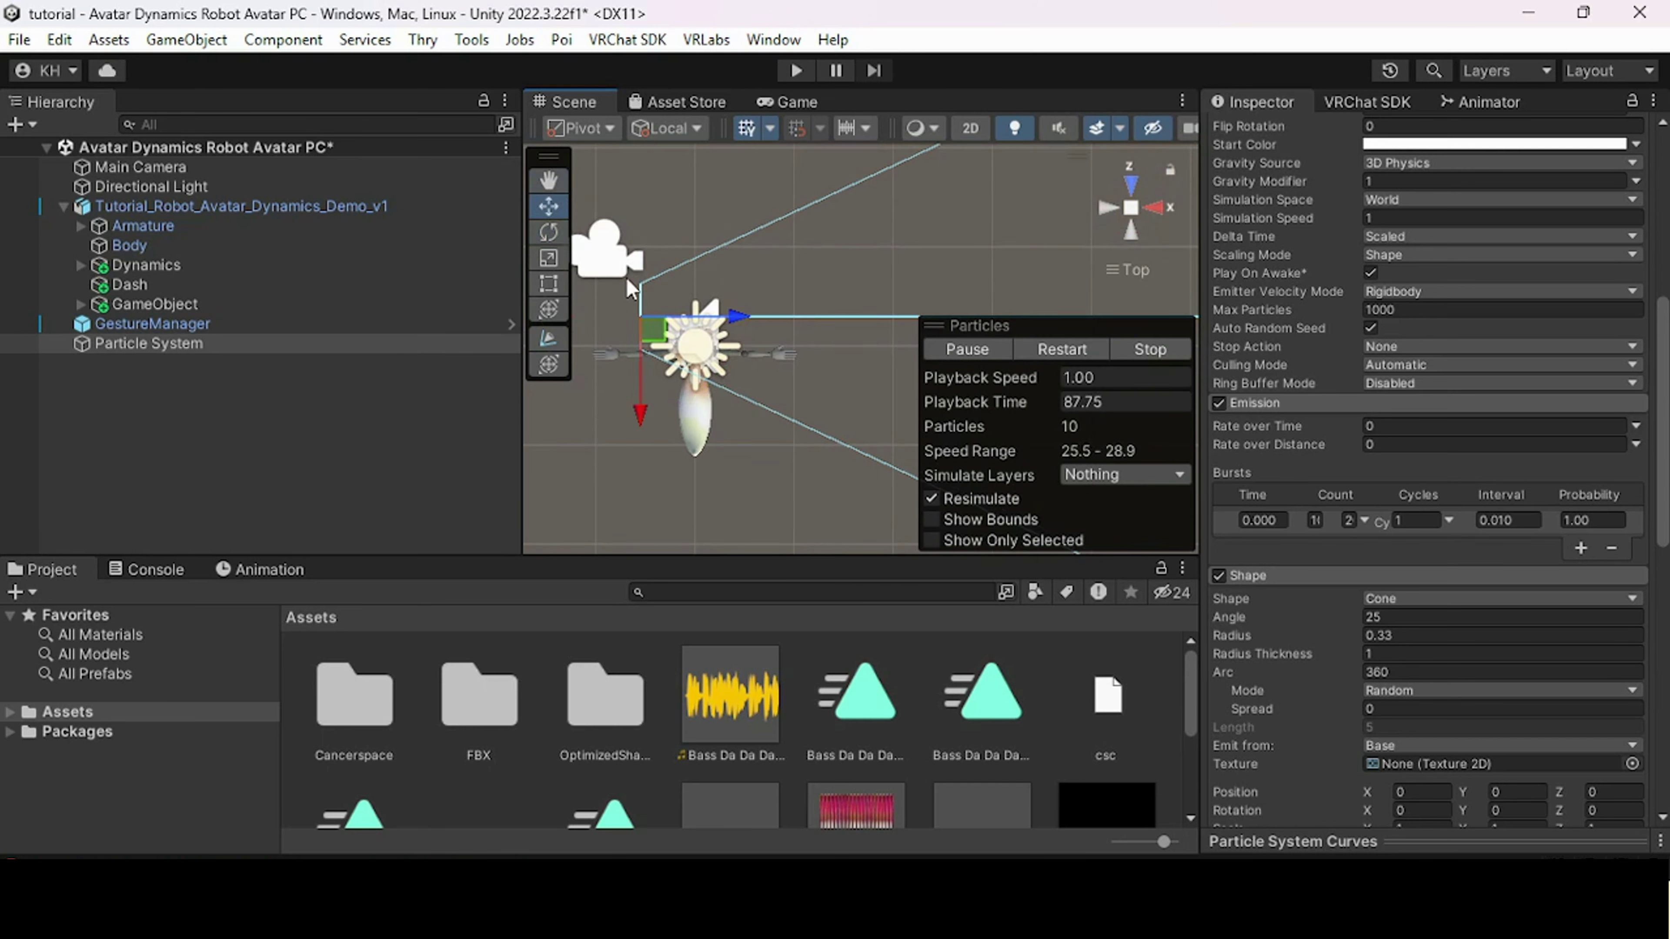
{"action": "left_click_drag", "start_coordinate": [654, 330], "coordinate": [826, 235]}
- Check the Particle System settings and preview the burst by toggling the object off and on and playing it
{"action": "scroll", "coordinate": [1320, 354], "scroll_direction": "up", "scroll_amount": 5}
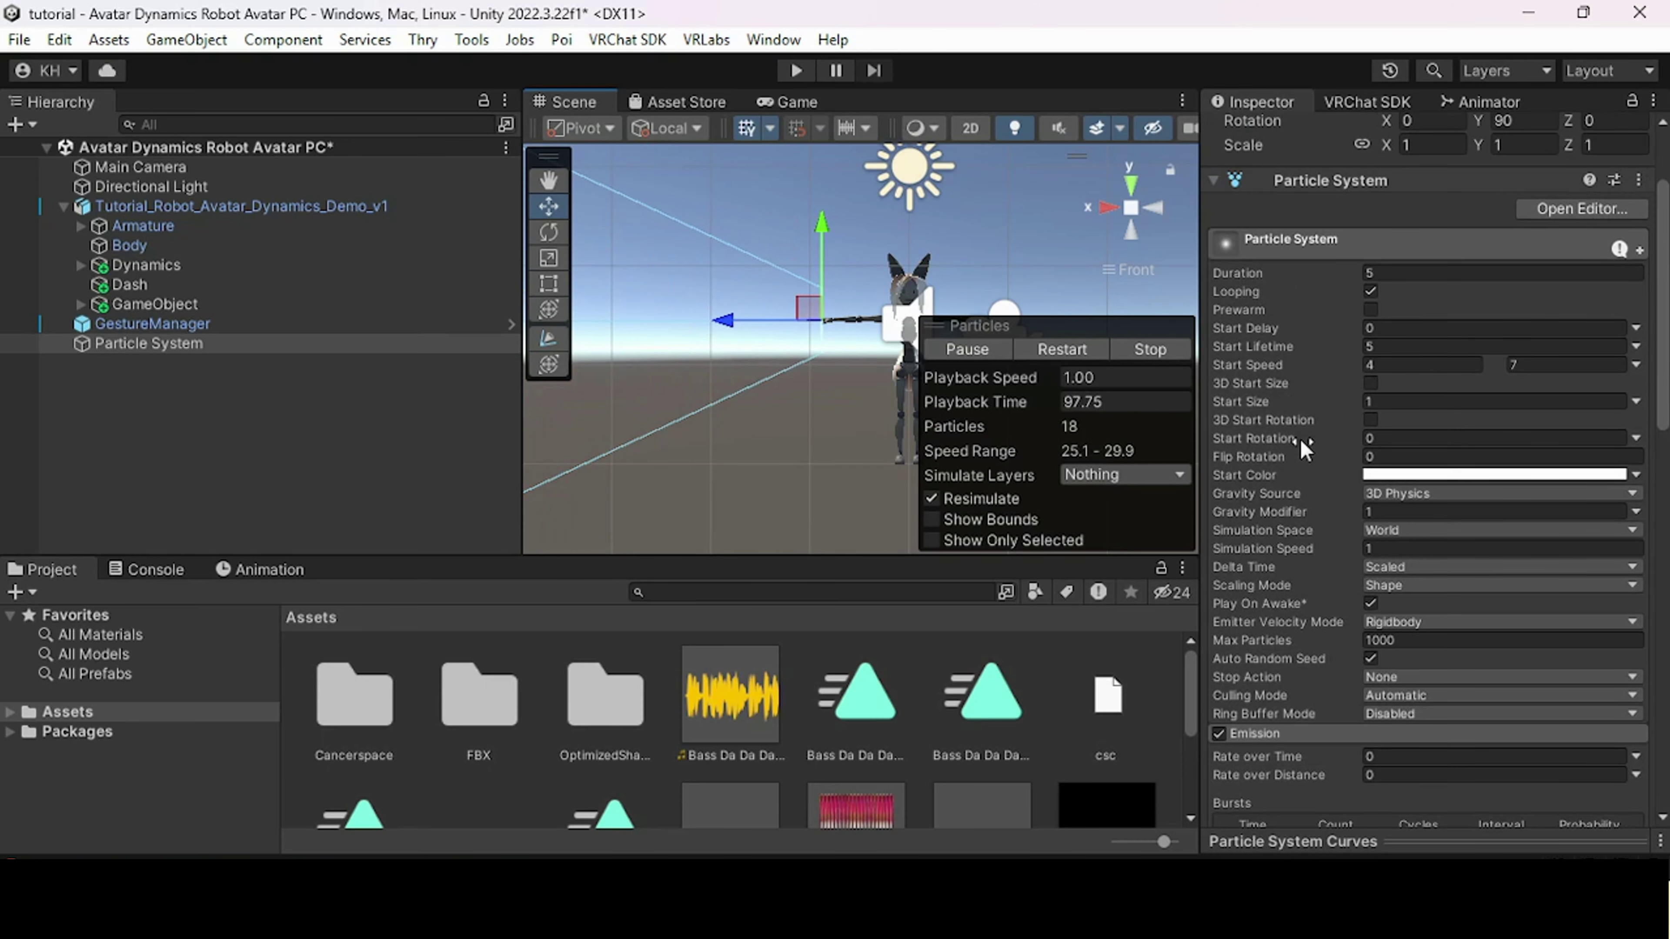
{"action": "scroll", "coordinate": [1300, 440], "scroll_direction": "down", "scroll_amount": 8}
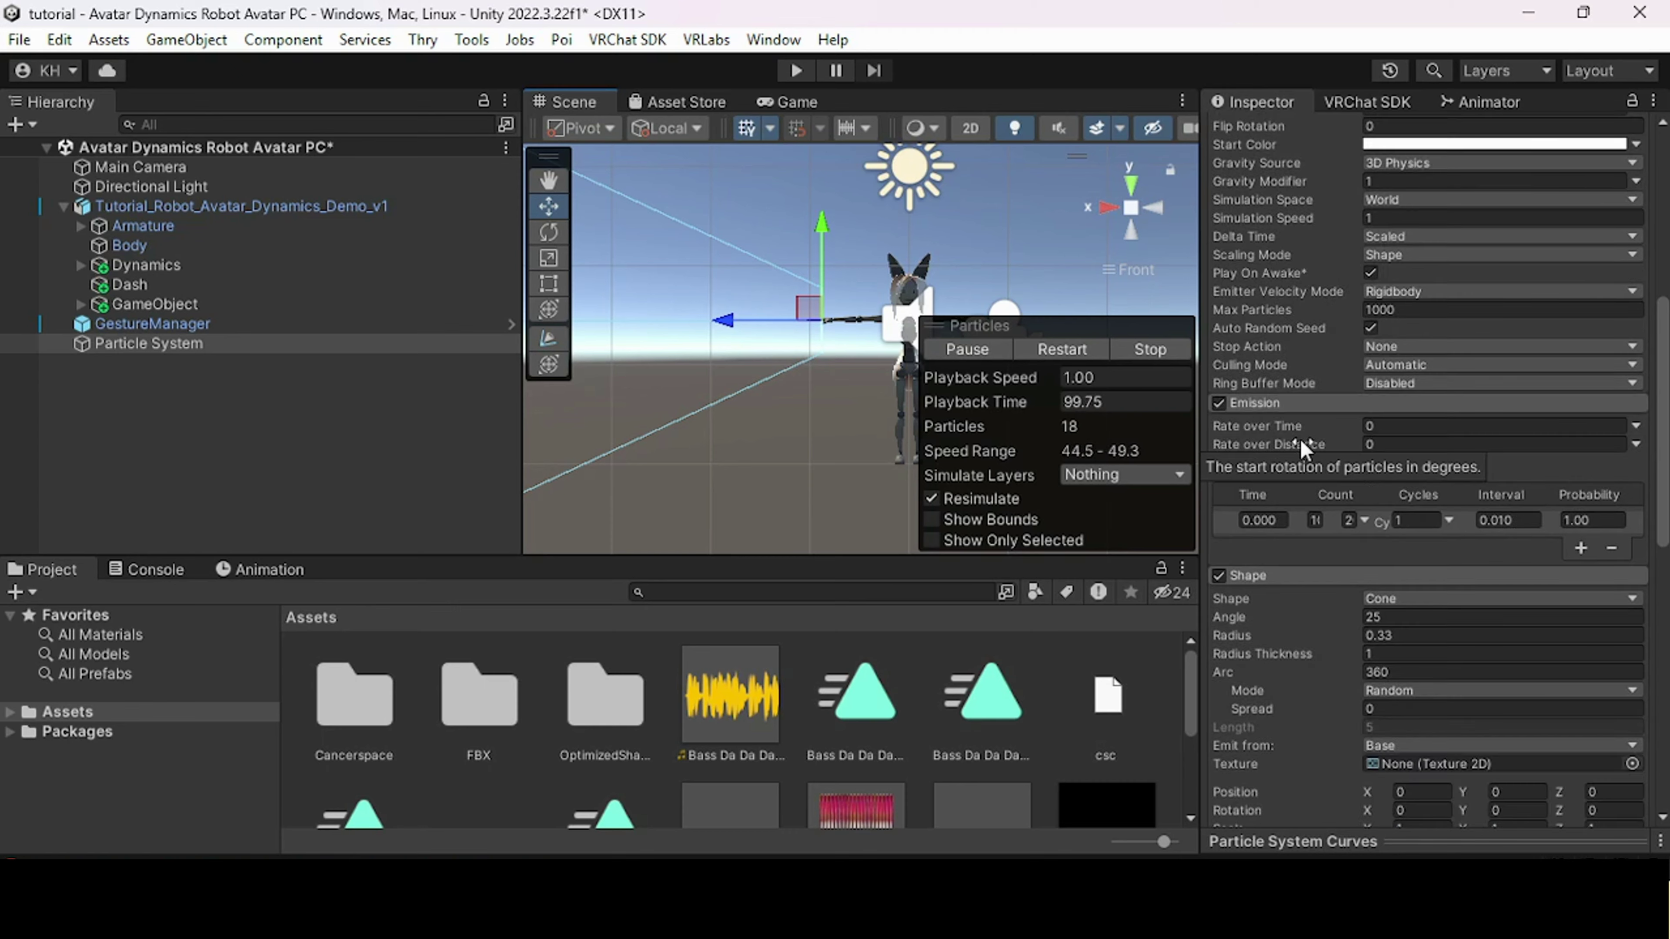
{"action": "scroll", "coordinate": [1300, 440], "scroll_direction": "up", "scroll_amount": 8}
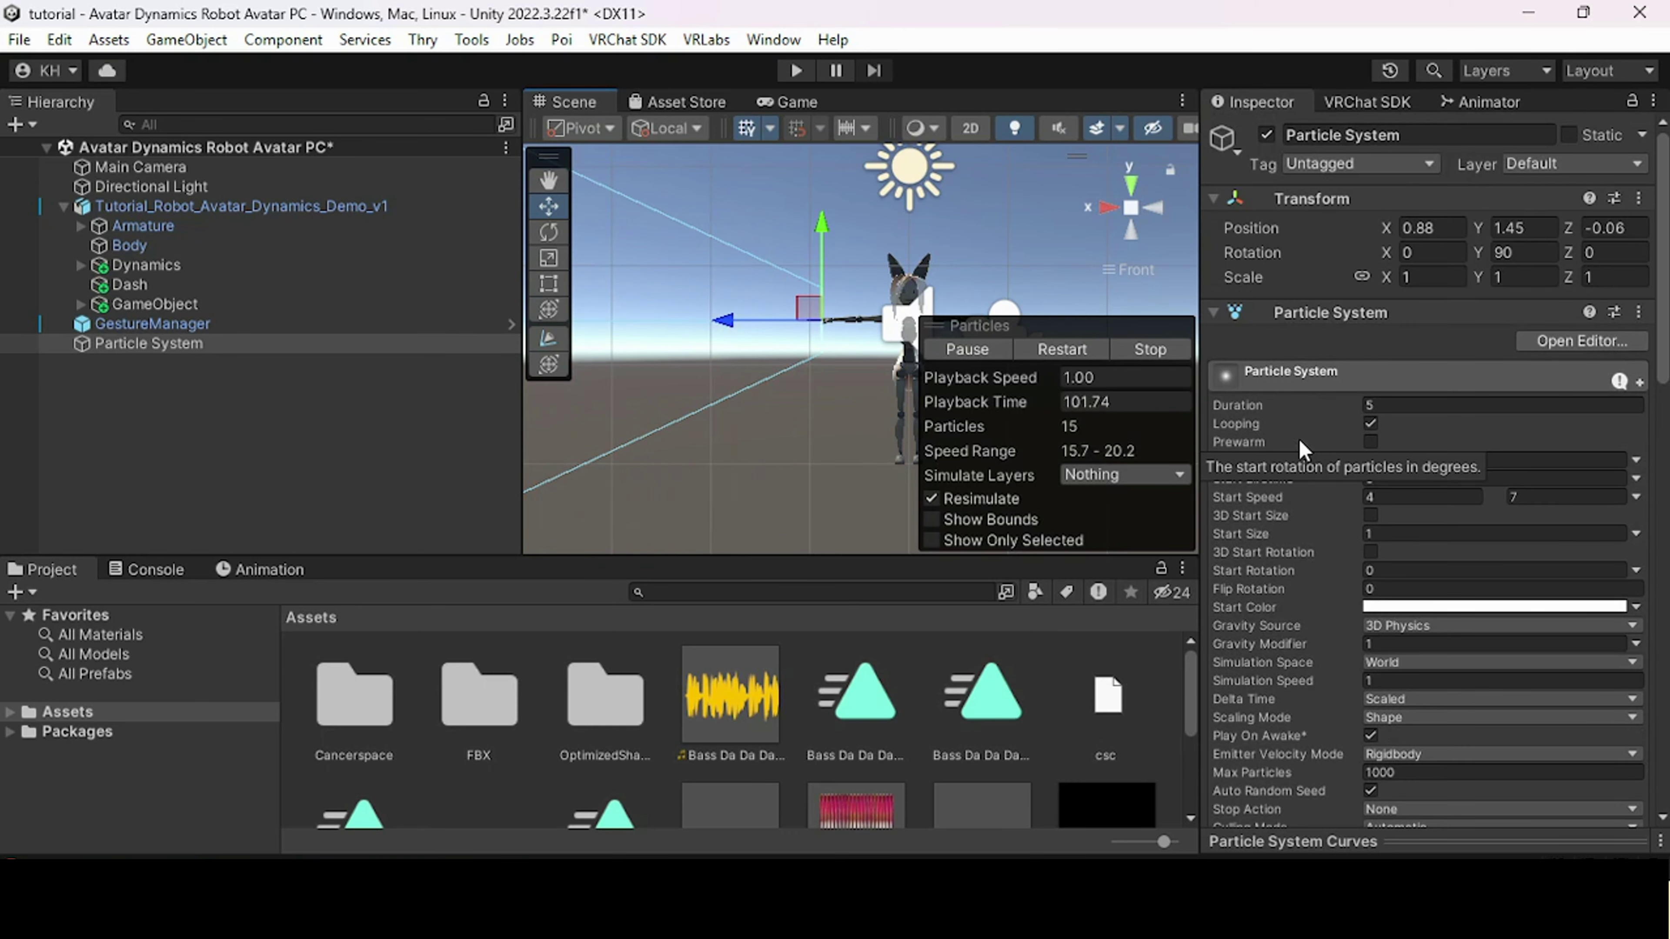
{"action": "left_click", "coordinate": [1266, 135]}
{"action": "left_click", "coordinate": [1266, 135]}
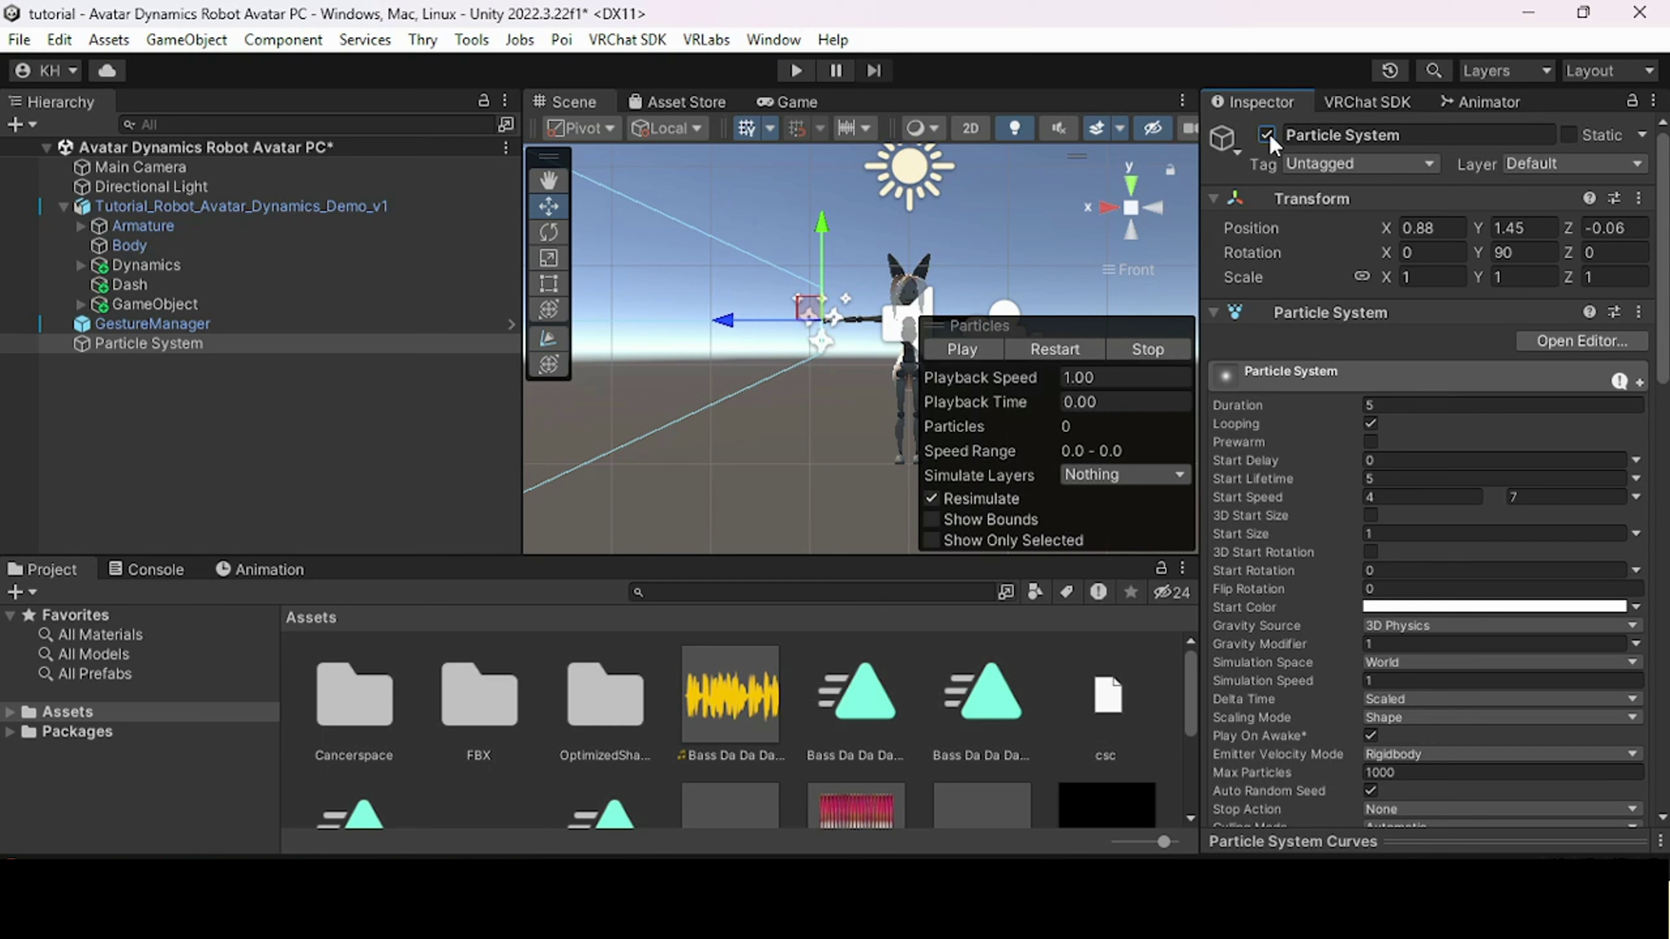
{"action": "left_click", "coordinate": [1266, 135]}
{"action": "left_click", "coordinate": [1267, 135]}
{"action": "left_click", "coordinate": [967, 354]}
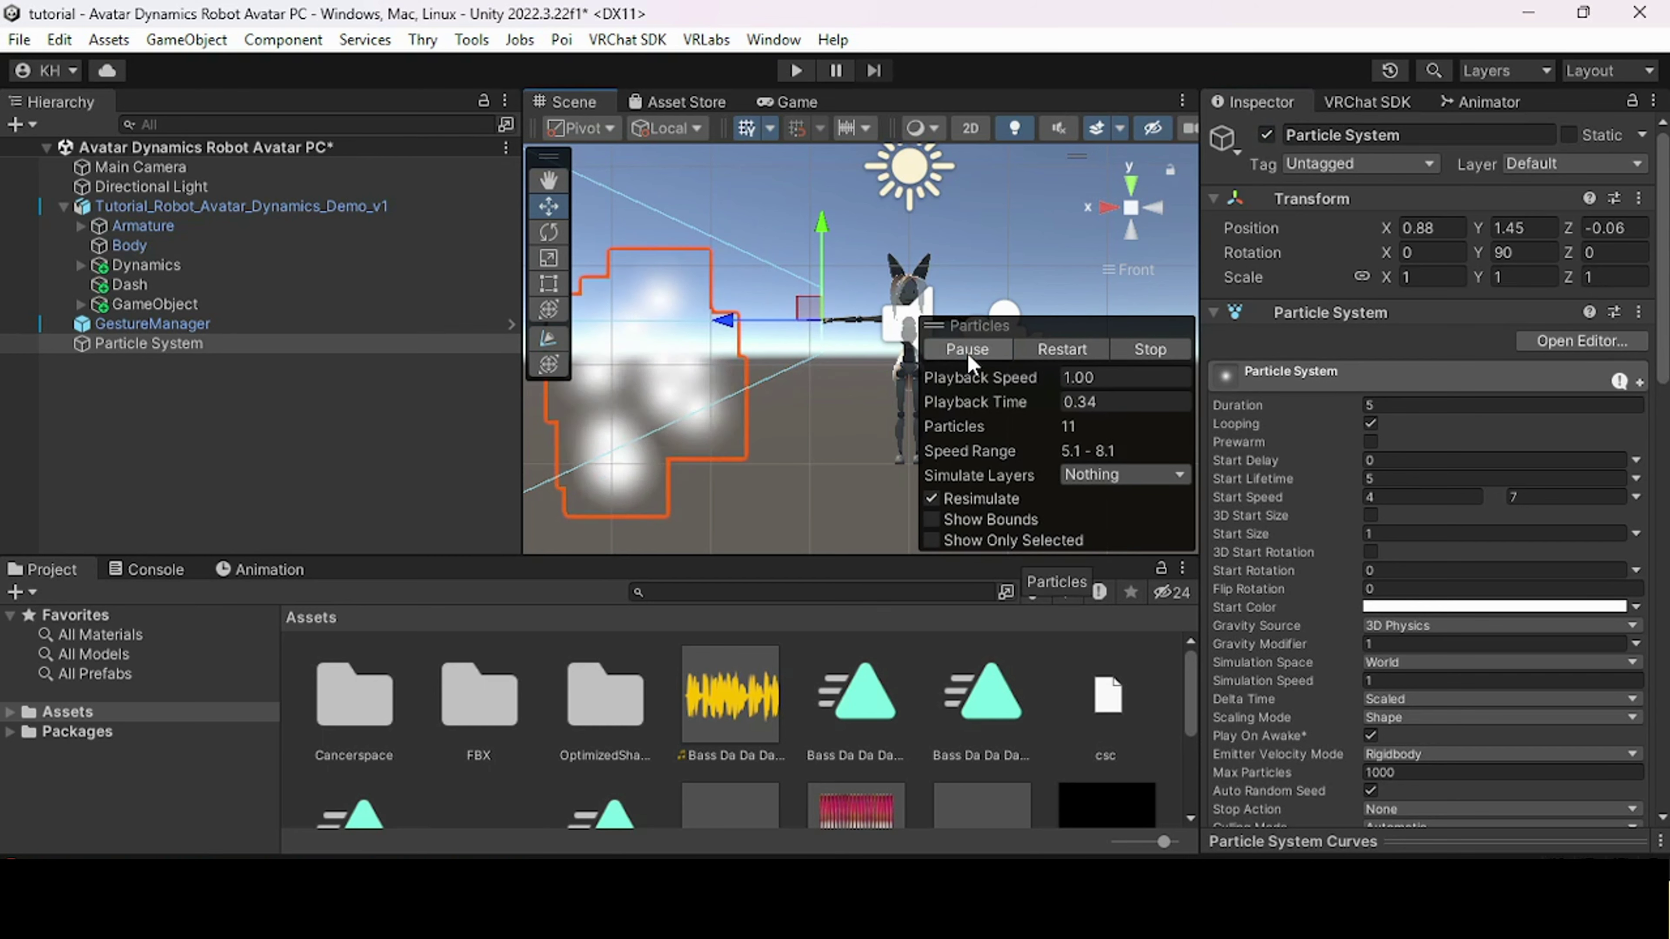
{"action": "left_click", "coordinate": [967, 349]}
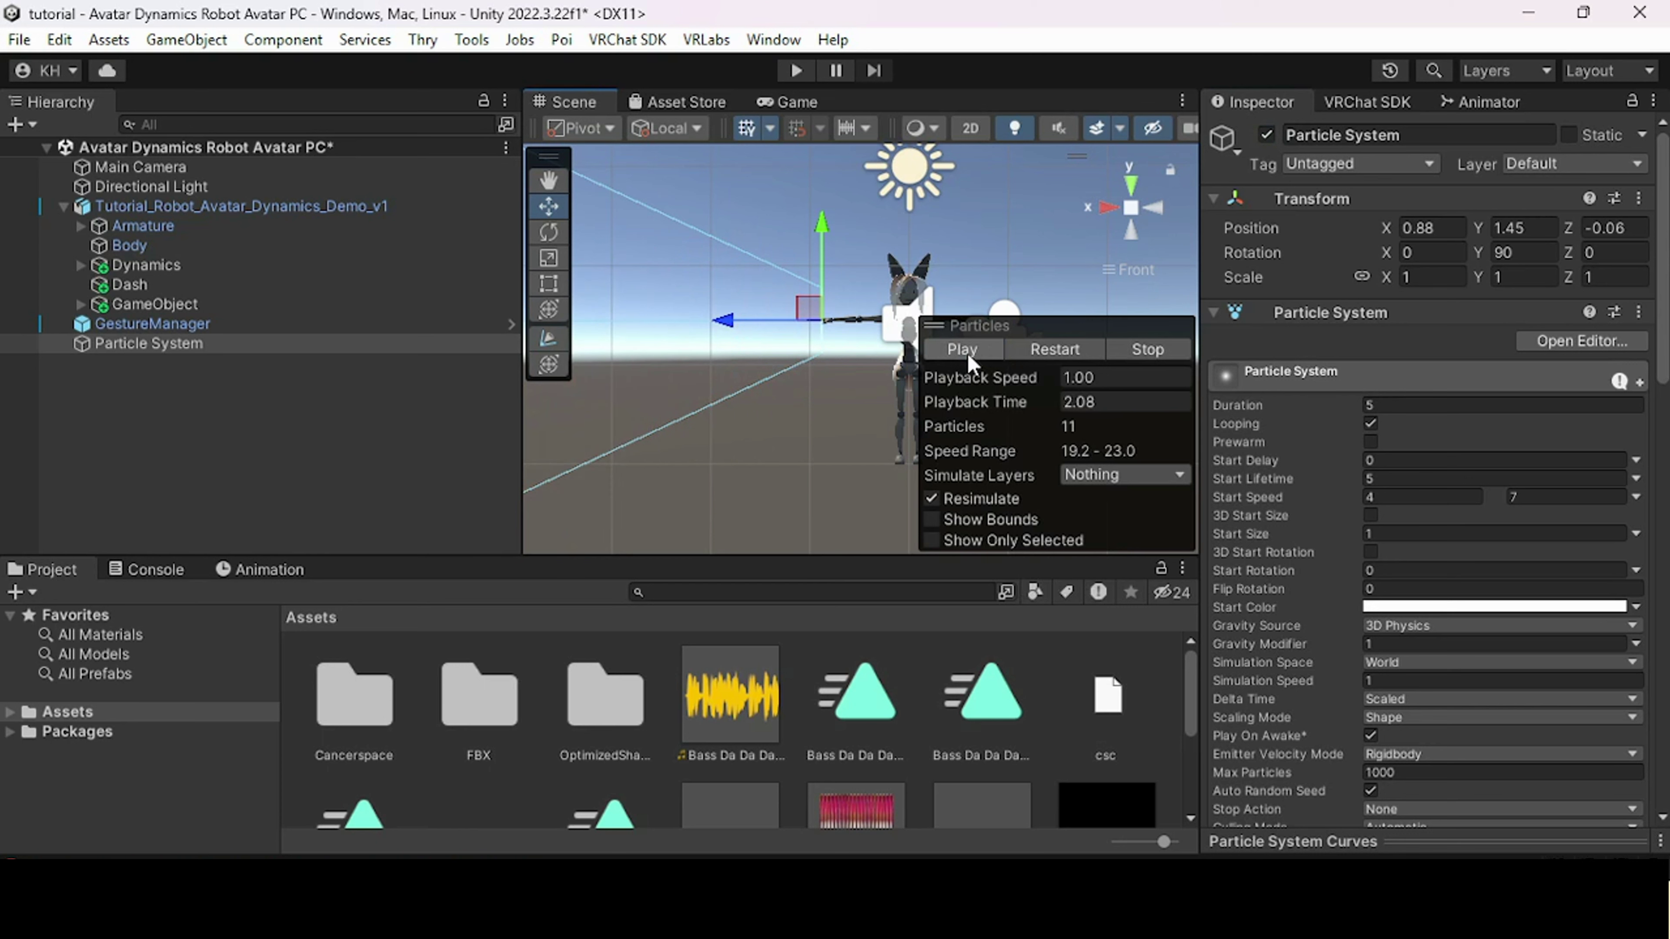
{"action": "left_click", "coordinate": [178, 309]}
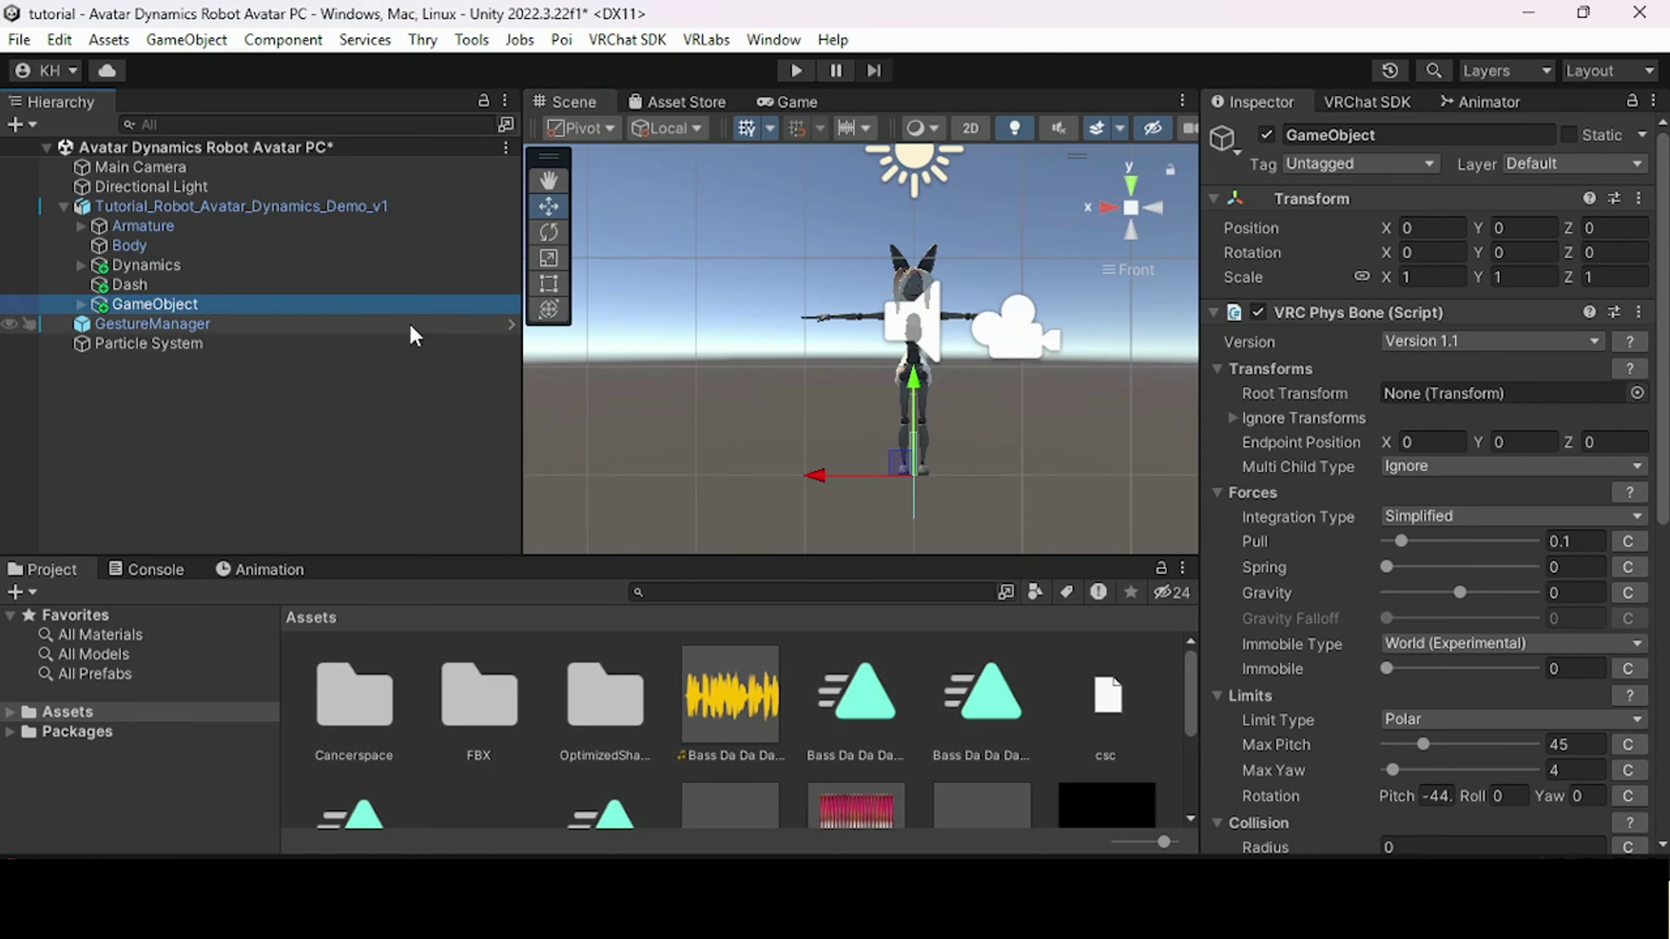
{"action": "left_click_drag", "start_coordinate": [828, 464], "coordinate": [1030, 476], "text": "alt"}
{"action": "left_click", "coordinate": [148, 343]}
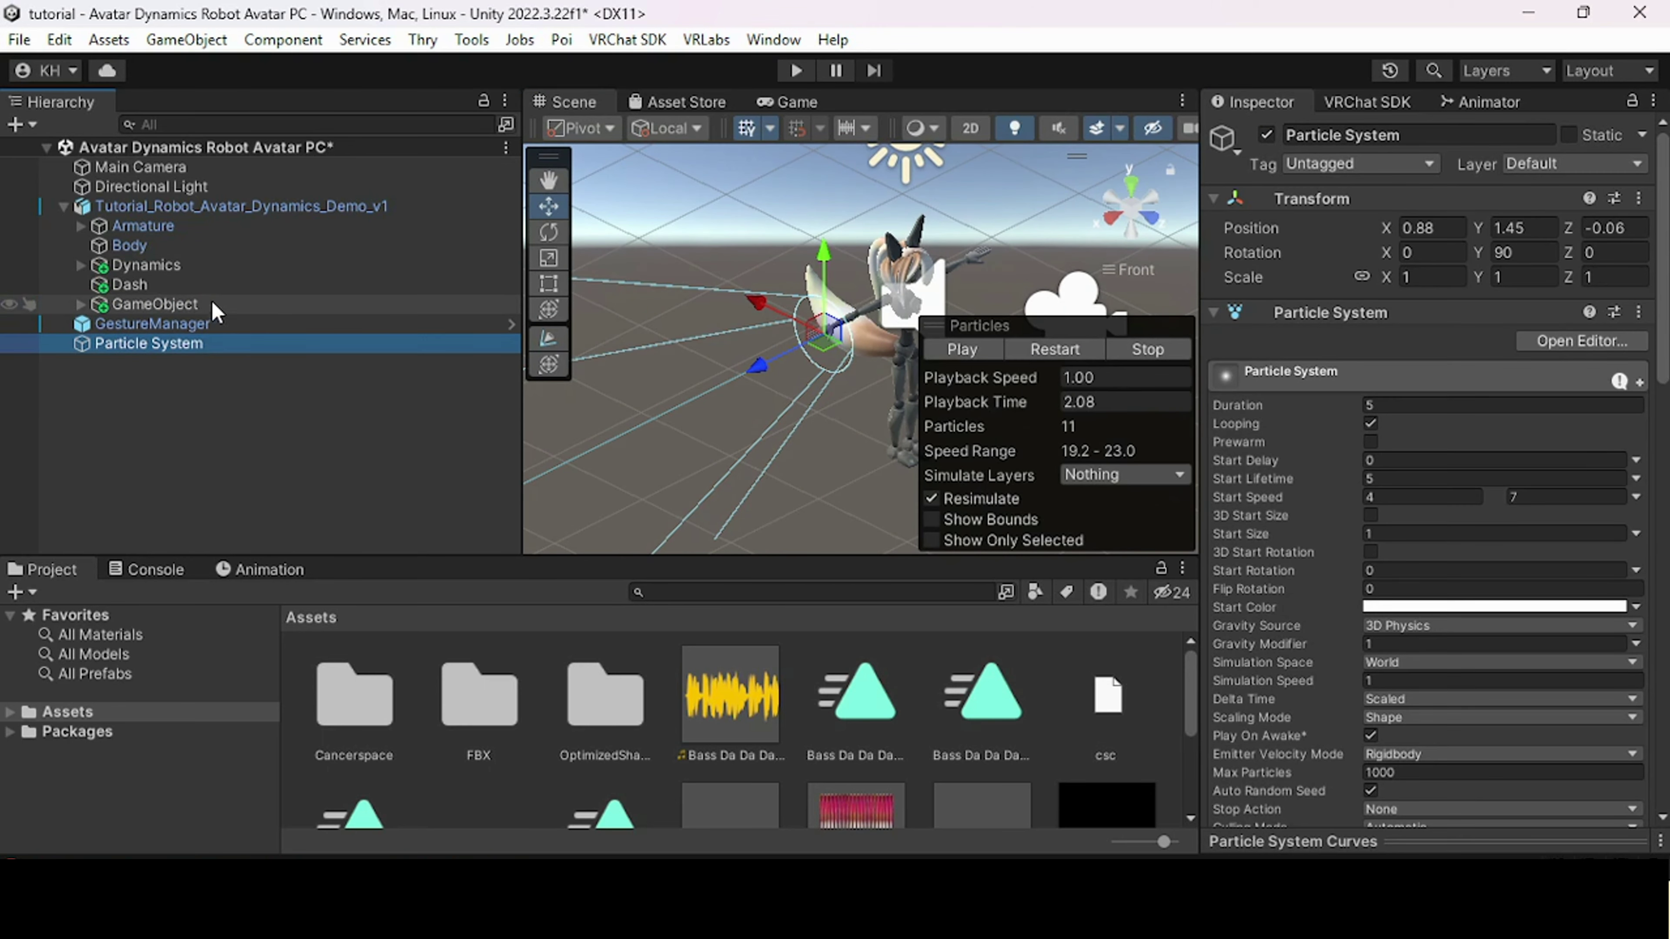
- Expand the avatar's armature through the right arm and parent the Particle System to the RightHand bone
{"action": "left_click", "coordinate": [81, 226]}
{"action": "left_click", "coordinate": [93, 247]}
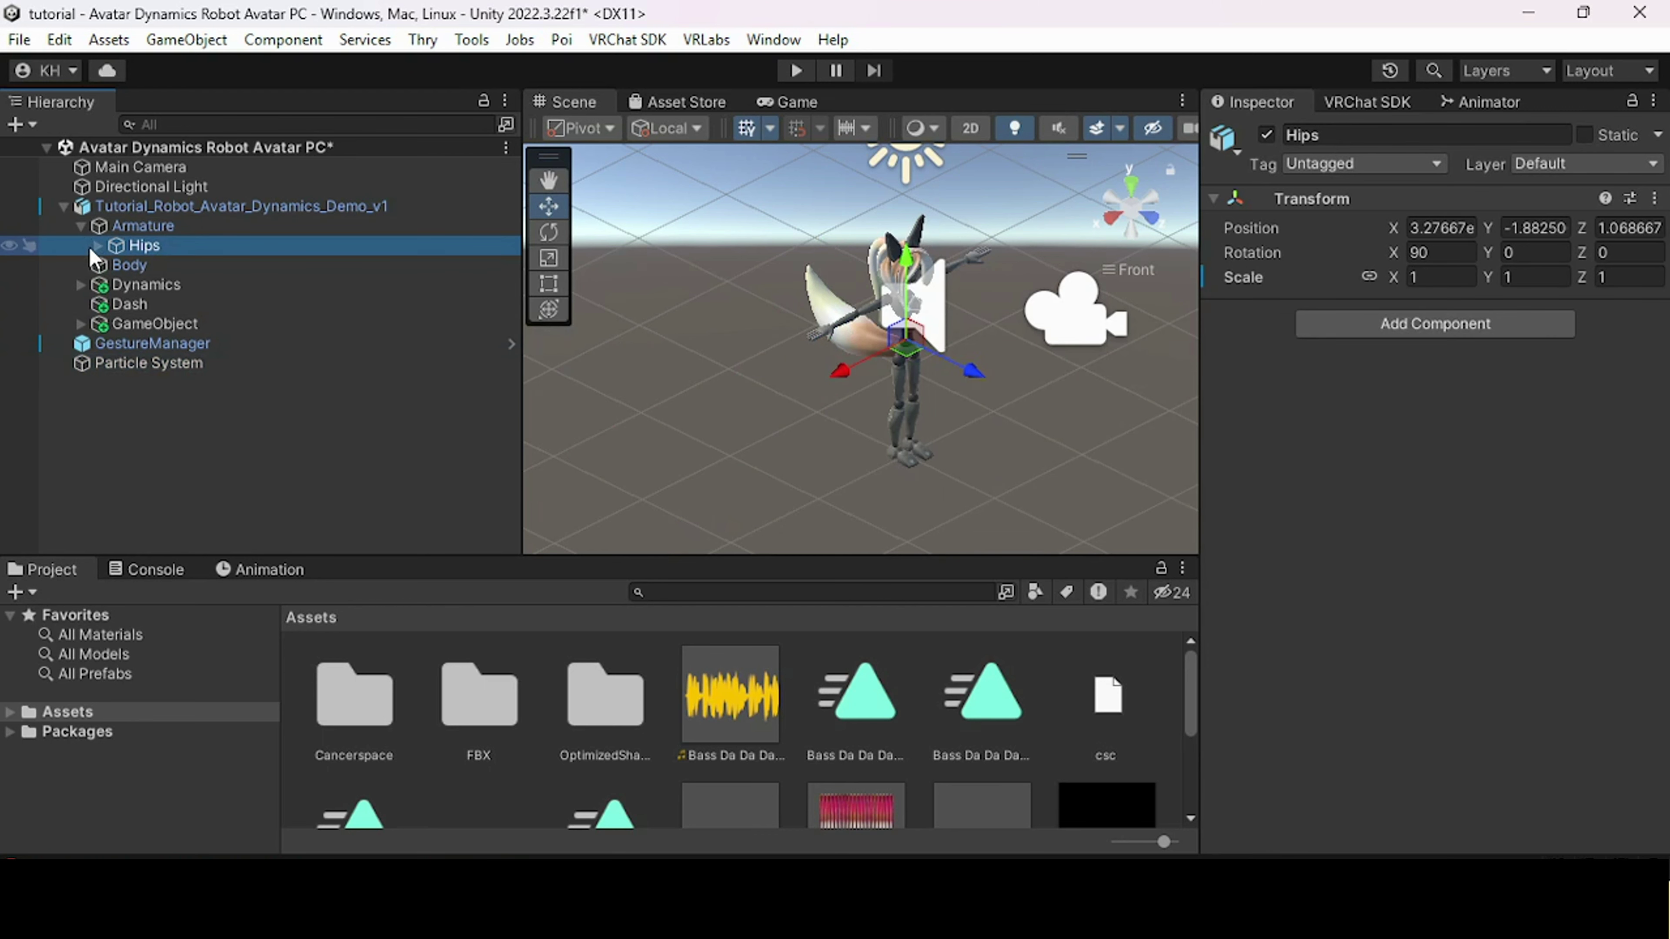
{"action": "left_click", "coordinate": [97, 245]}
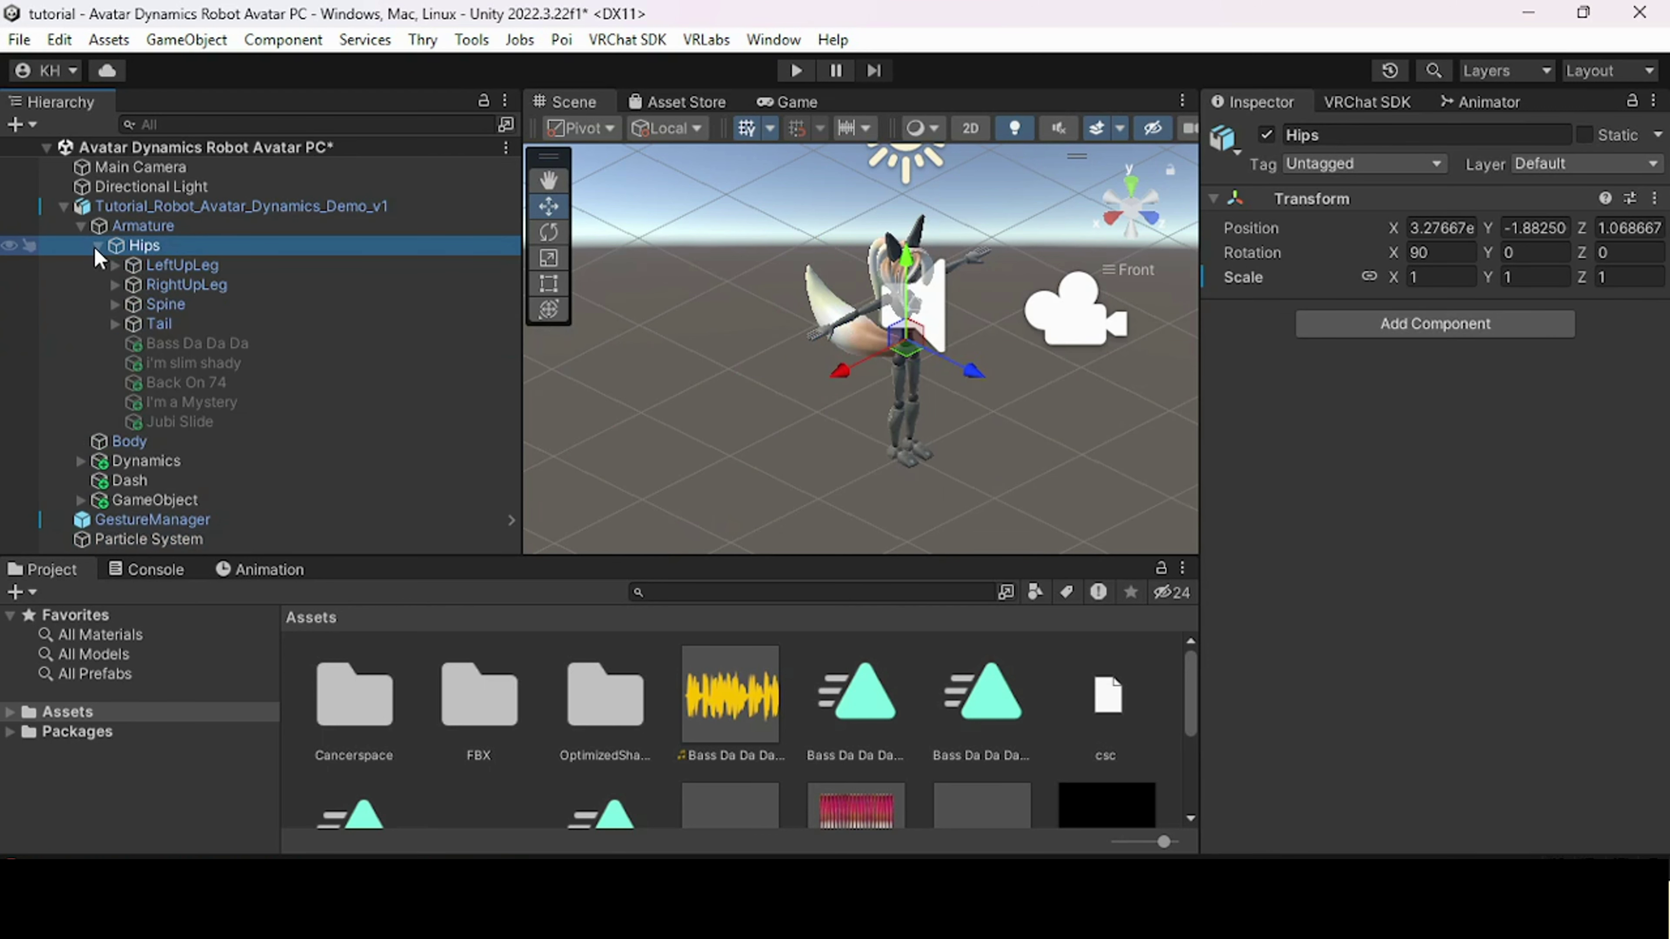
{"action": "left_click", "coordinate": [115, 304]}
{"action": "left_click", "coordinate": [133, 323]}
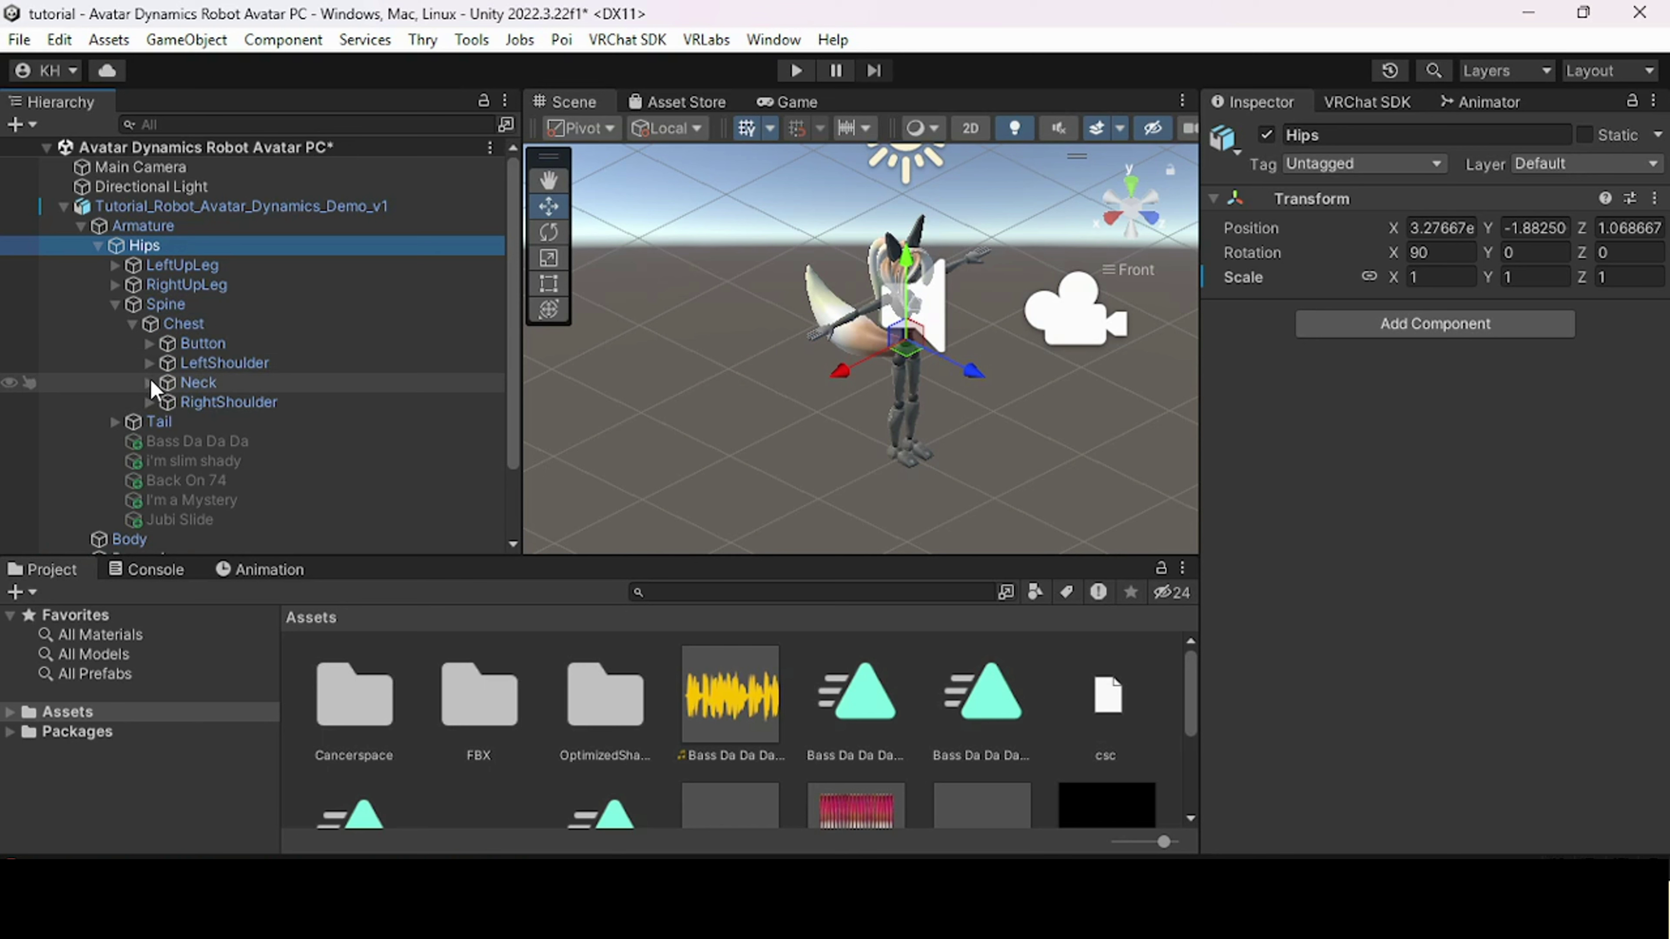
{"action": "left_click", "coordinate": [150, 402]}
{"action": "left_click", "coordinate": [228, 423]}
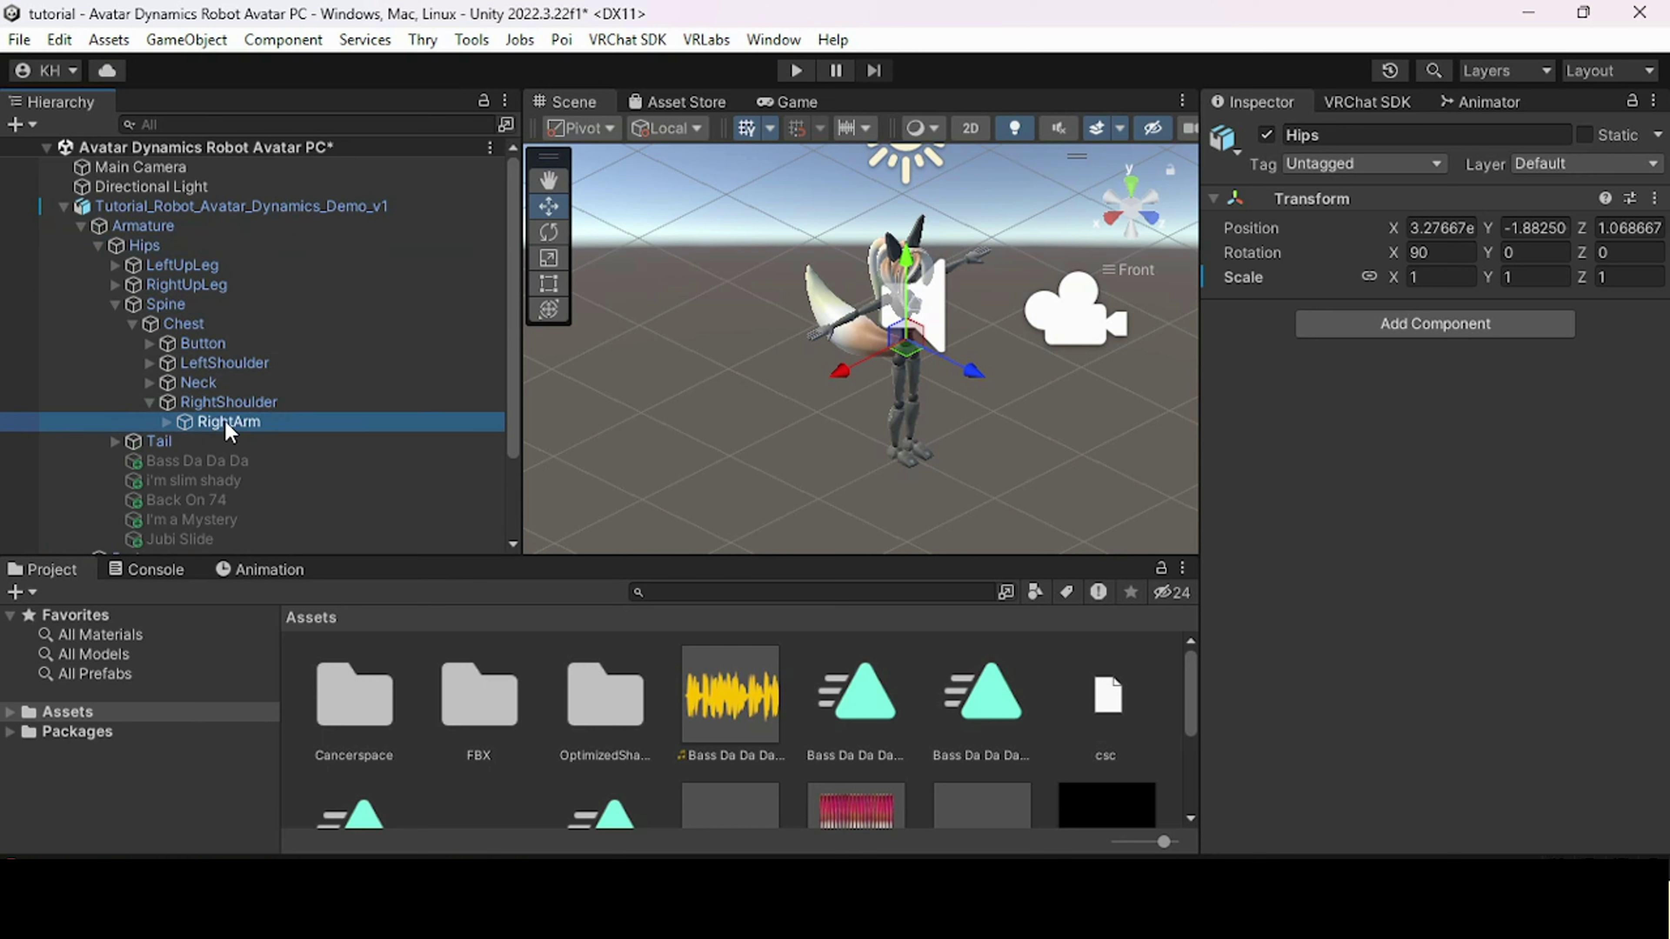
{"action": "left_click", "coordinate": [167, 421]}
{"action": "left_click", "coordinate": [184, 441]}
{"action": "left_click_drag", "start_coordinate": [230, 473], "coordinate": [275, 314]}
- Deactivate the Particle System object under the RightHand bone
{"action": "left_click", "coordinate": [1258, 145]}
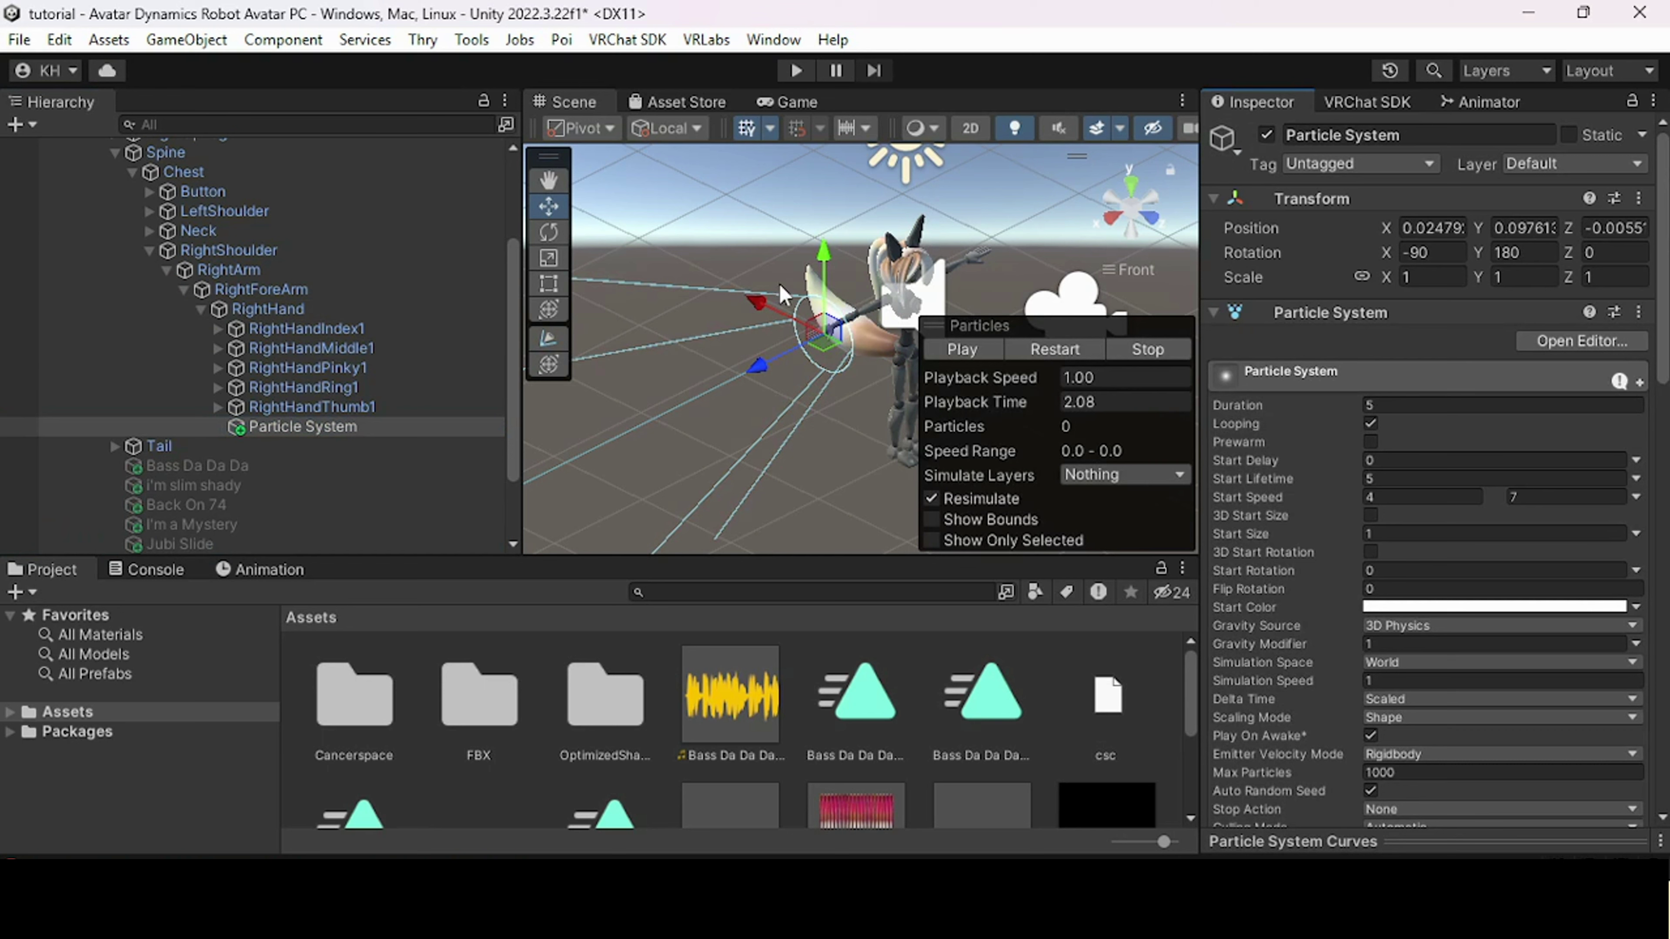
{"action": "left_click", "coordinate": [1266, 134]}
{"action": "left_click", "coordinate": [343, 408]}
{"action": "left_click", "coordinate": [343, 424]}
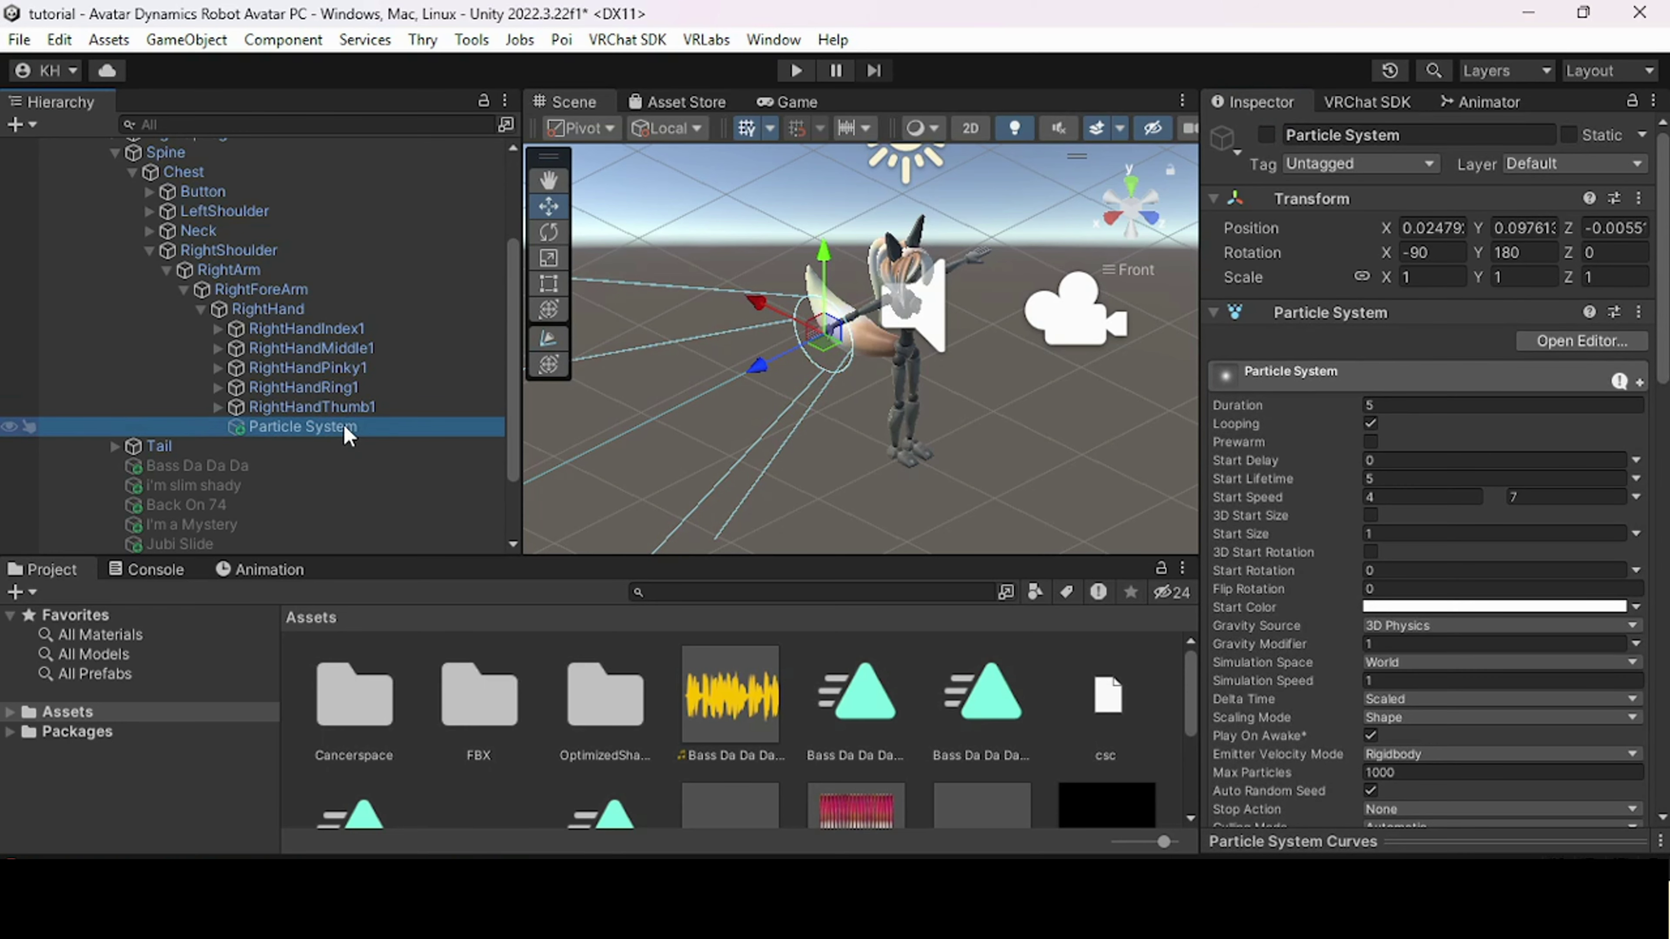
- Select the avatar's phys bone GameObject, inspect its limit shape from several angles, and activate the Rotate tool
{"action": "scroll", "coordinate": [329, 434], "scroll_direction": "down", "scroll_amount": 3}
{"action": "left_click", "coordinate": [224, 525]}
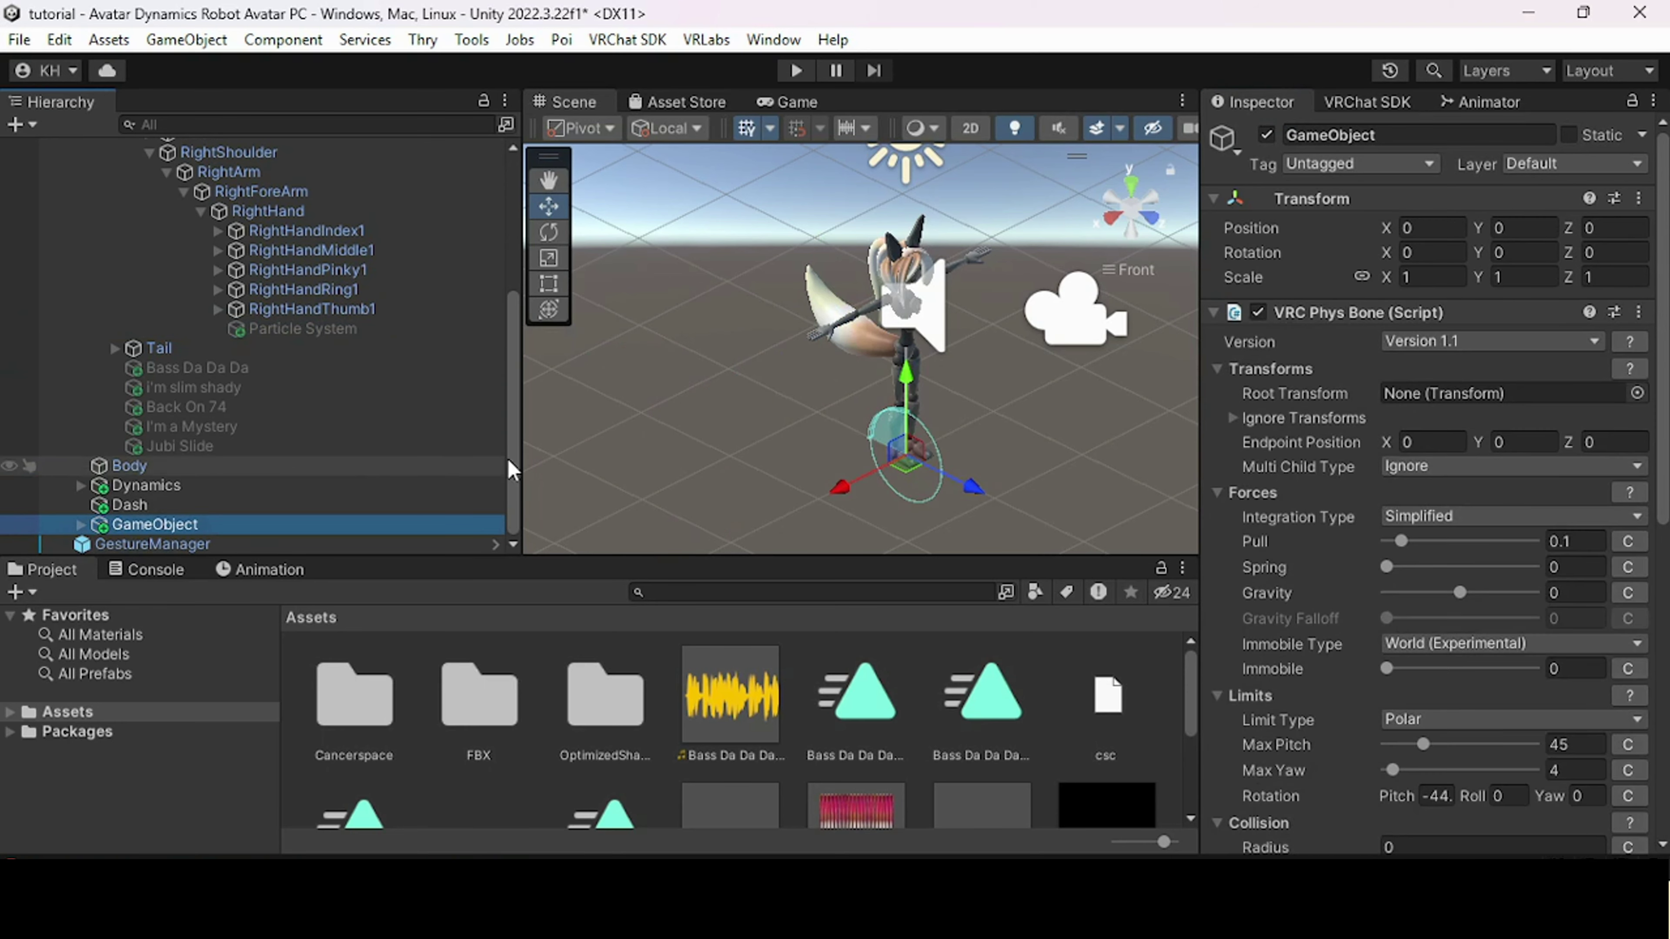
{"action": "left_click_drag", "start_coordinate": [756, 395], "coordinate": [949, 278], "text": "alt"}
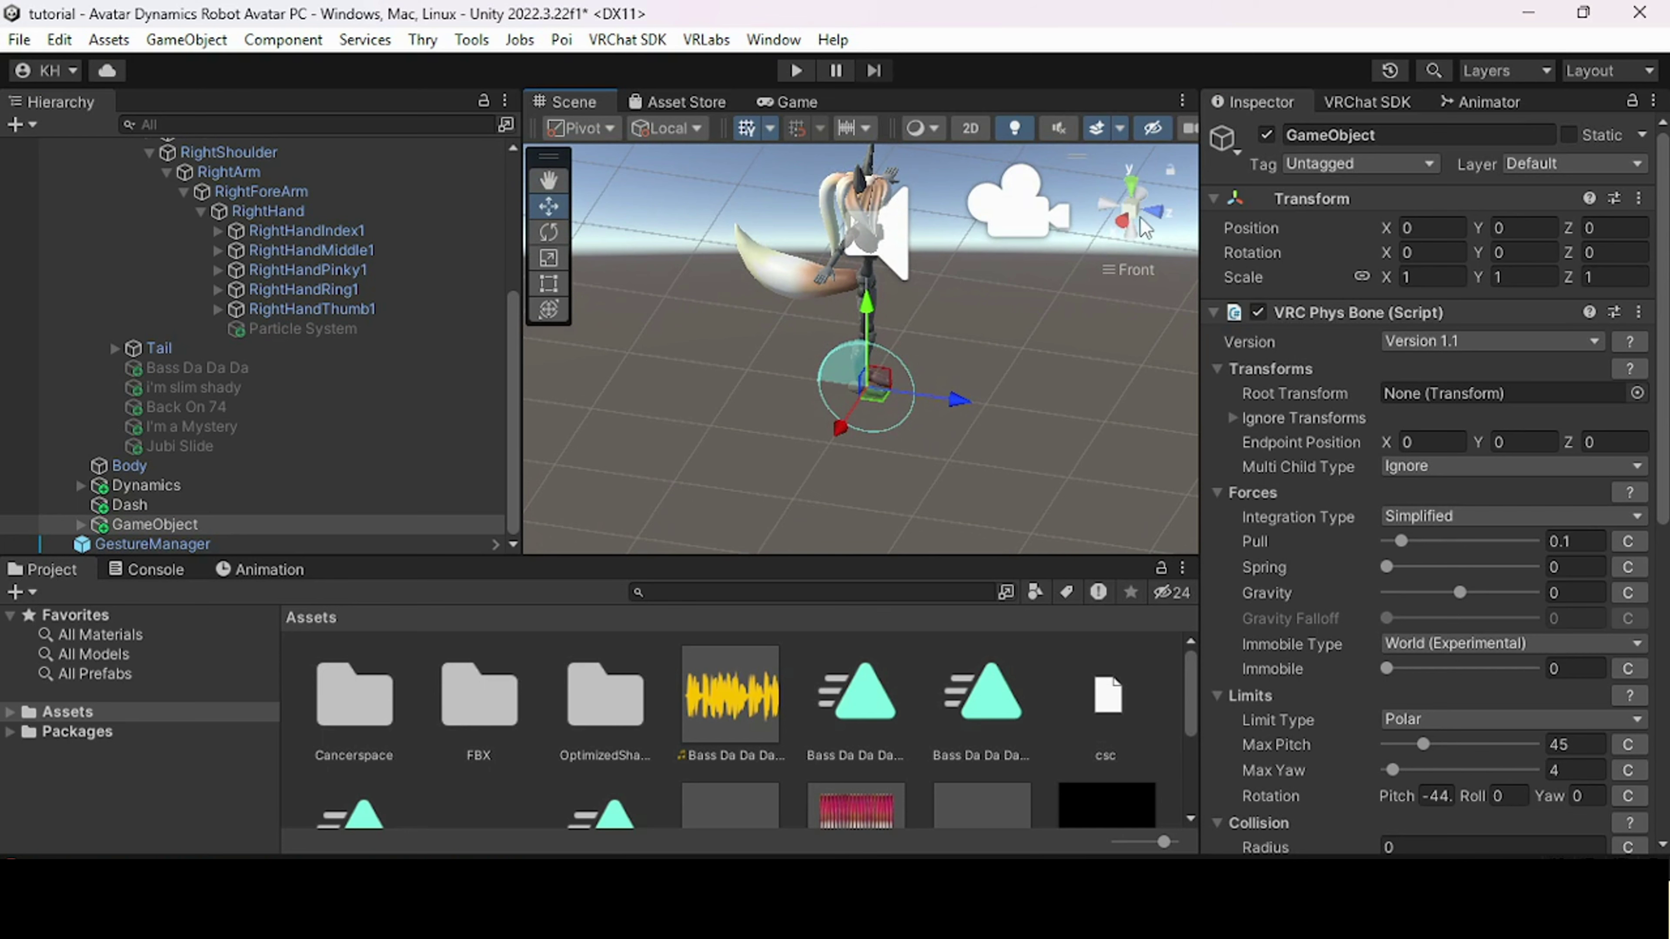
{"action": "left_click_drag", "start_coordinate": [1140, 217], "coordinate": [955, 304]}
{"action": "left_click_drag", "start_coordinate": [861, 281], "coordinate": [851, 295], "text": "alt"}
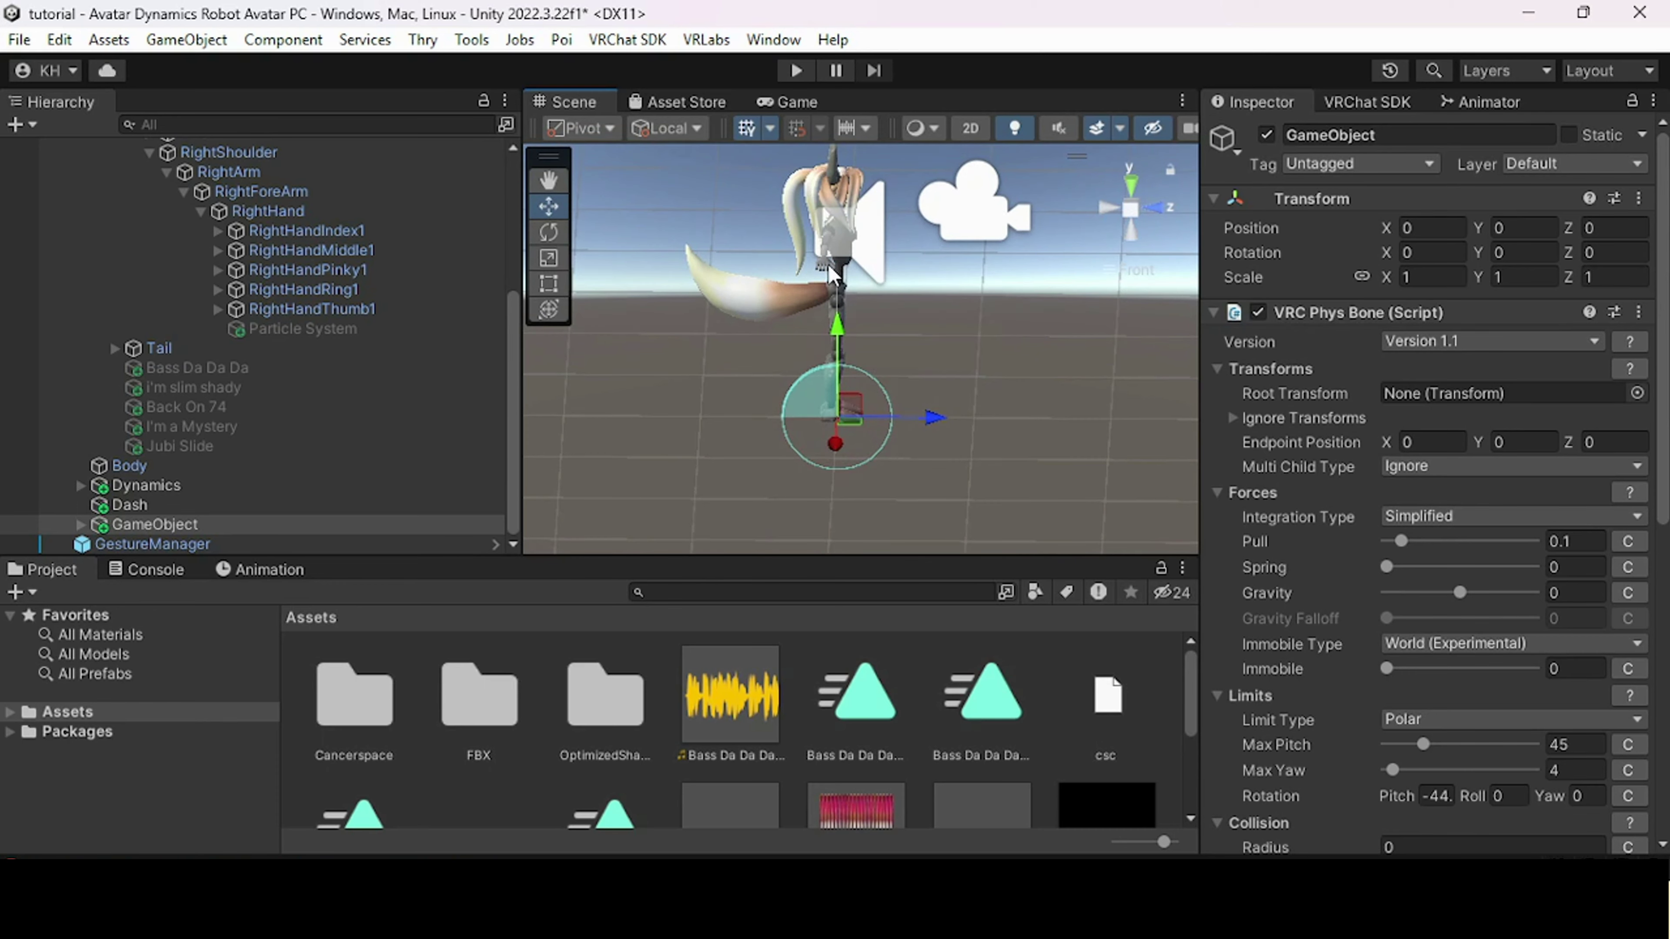
{"action": "left_click_drag", "start_coordinate": [979, 250], "coordinate": [777, 317], "text": "alt"}
{"action": "left_click", "coordinate": [549, 232]}
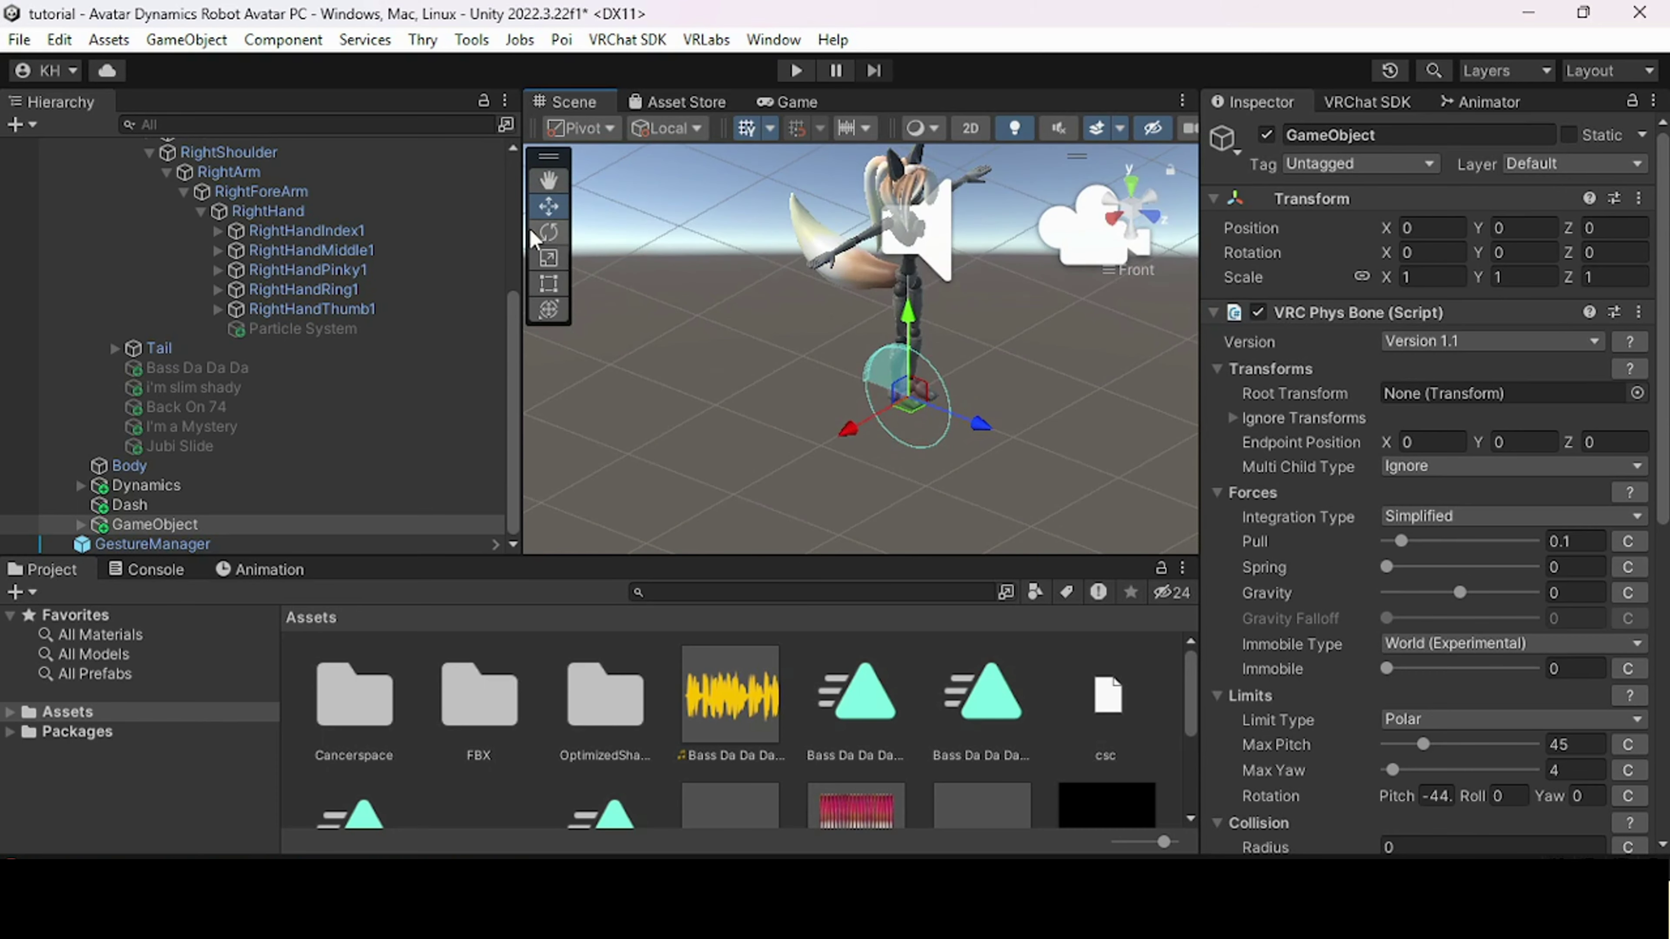
{"action": "left_click_drag", "start_coordinate": [878, 359], "coordinate": [743, 477]}
{"action": "key", "text": "super"}
{"action": "key", "text": "Escape"}
{"action": "key", "text": "ctrl+z"}
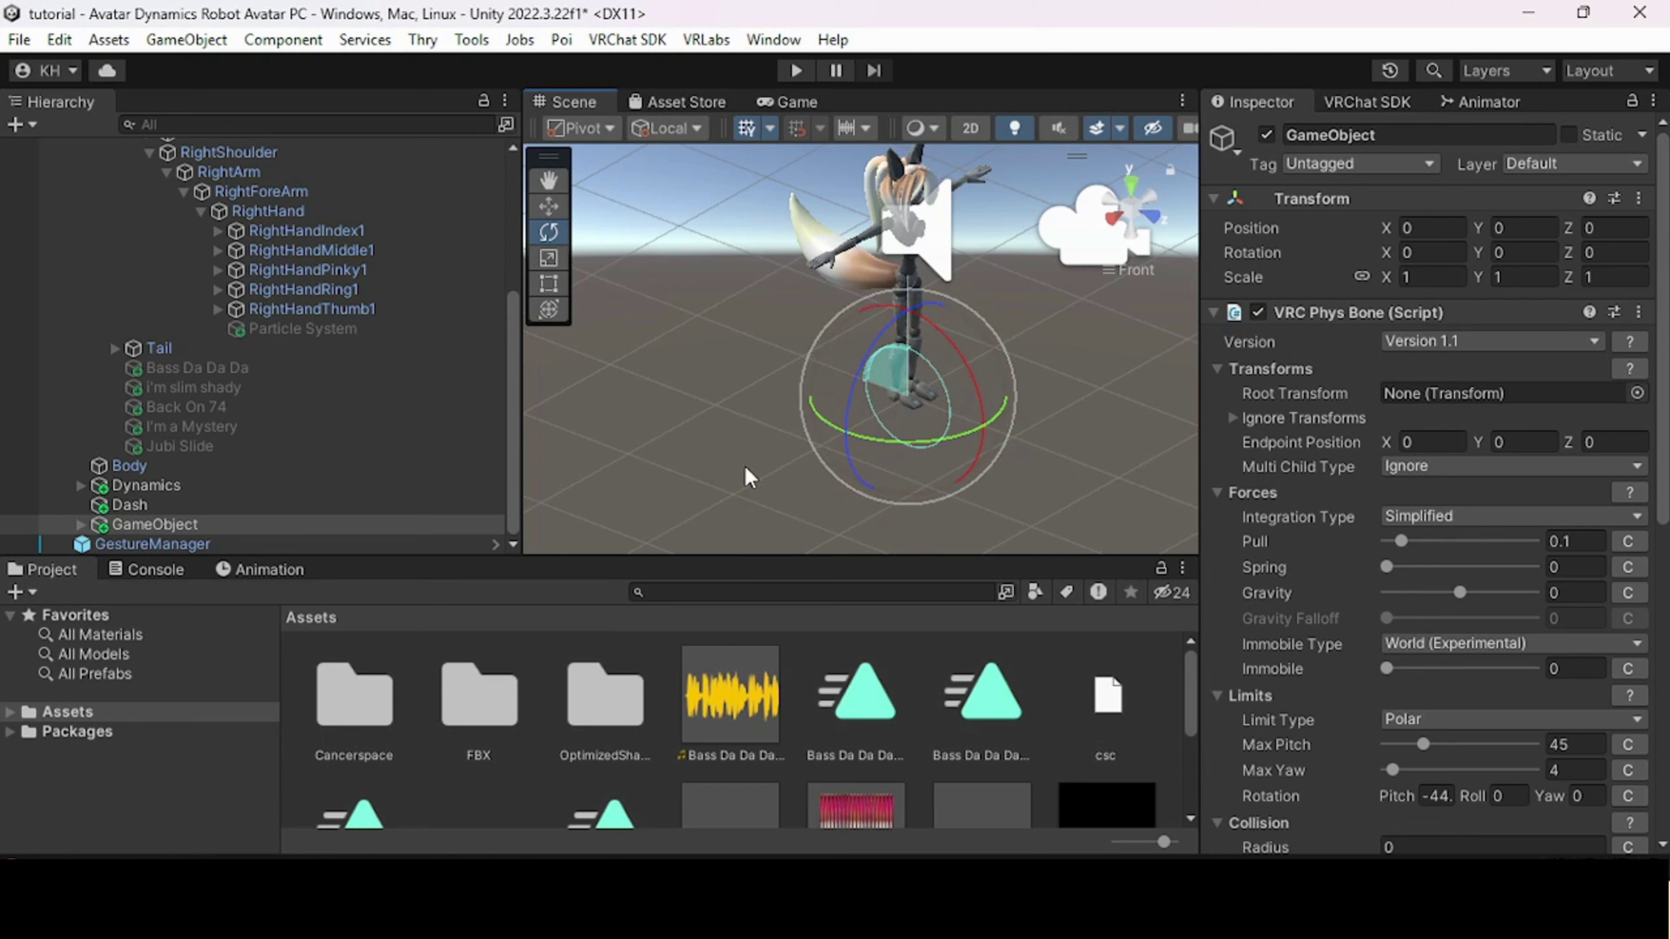
- Rotate the phys bone GameObject to -90 degrees on Z, and activate the Move tool in a front view of the avatar
{"action": "left_click_drag", "start_coordinate": [858, 364], "coordinate": [895, 489]}
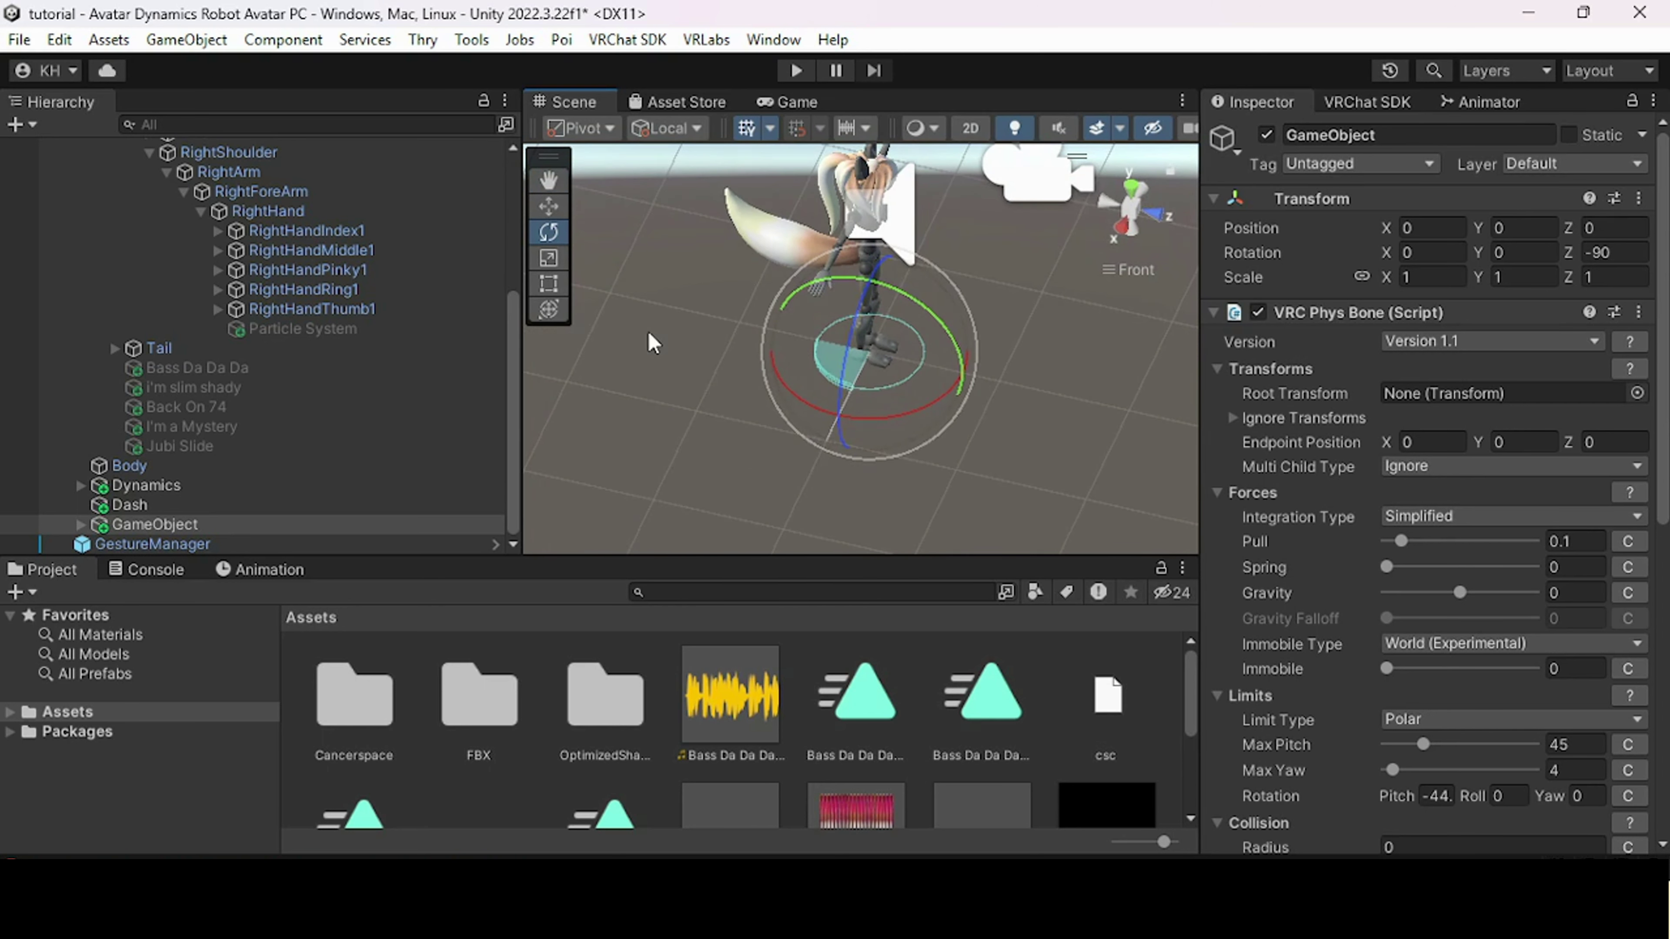
{"action": "left_click", "coordinate": [550, 207]}
{"action": "left_click", "coordinate": [1147, 226]}
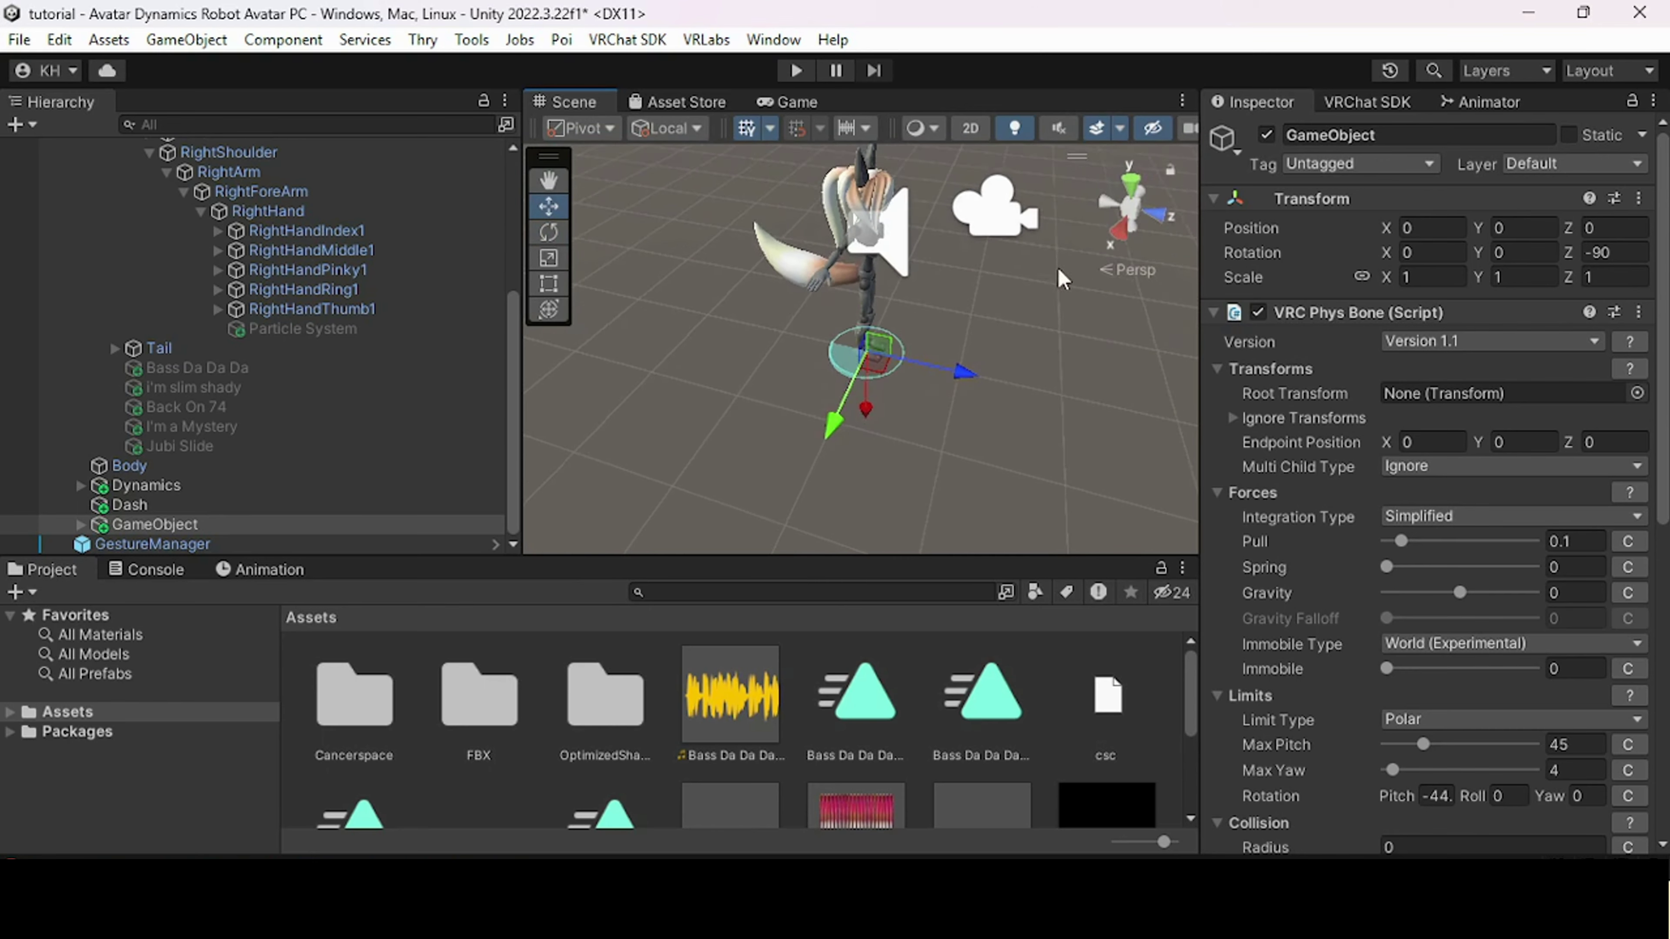
{"action": "left_click", "coordinate": [1145, 220]}
{"action": "left_click", "coordinate": [1147, 223]}
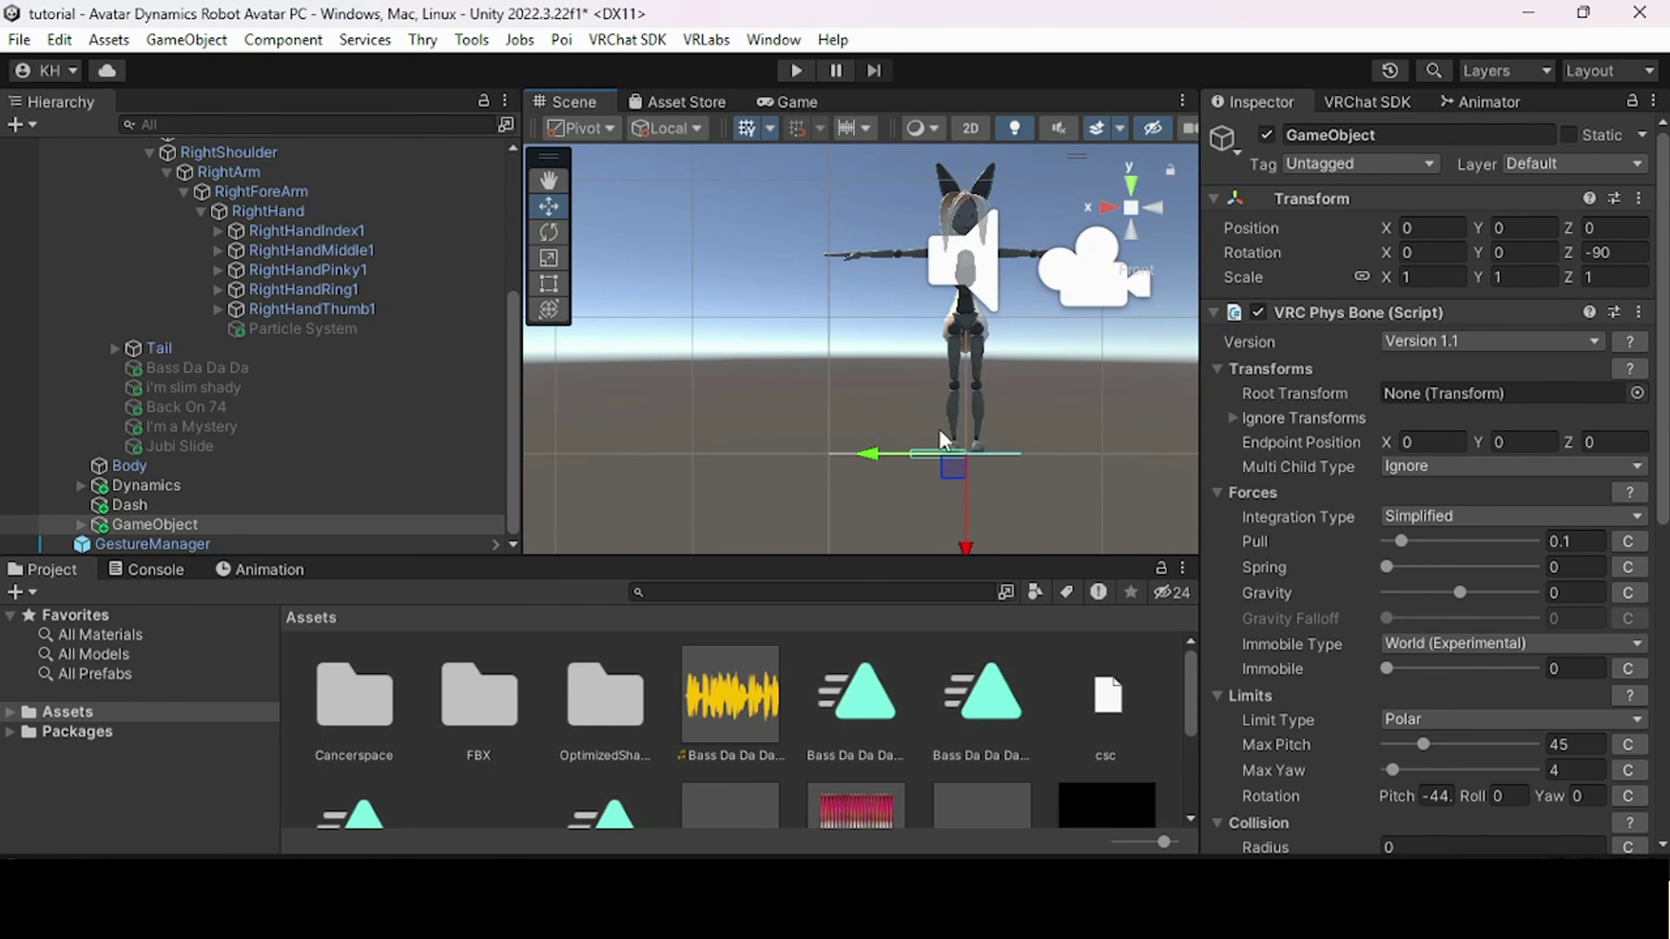
- Move the phys bone GameObject to X 0.787, Y 1.458 at the avatar's right hand and rotate it to 90 degrees on X
{"action": "left_click_drag", "start_coordinate": [955, 467], "coordinate": [848, 270]}
{"action": "left_click", "coordinate": [1131, 232]}
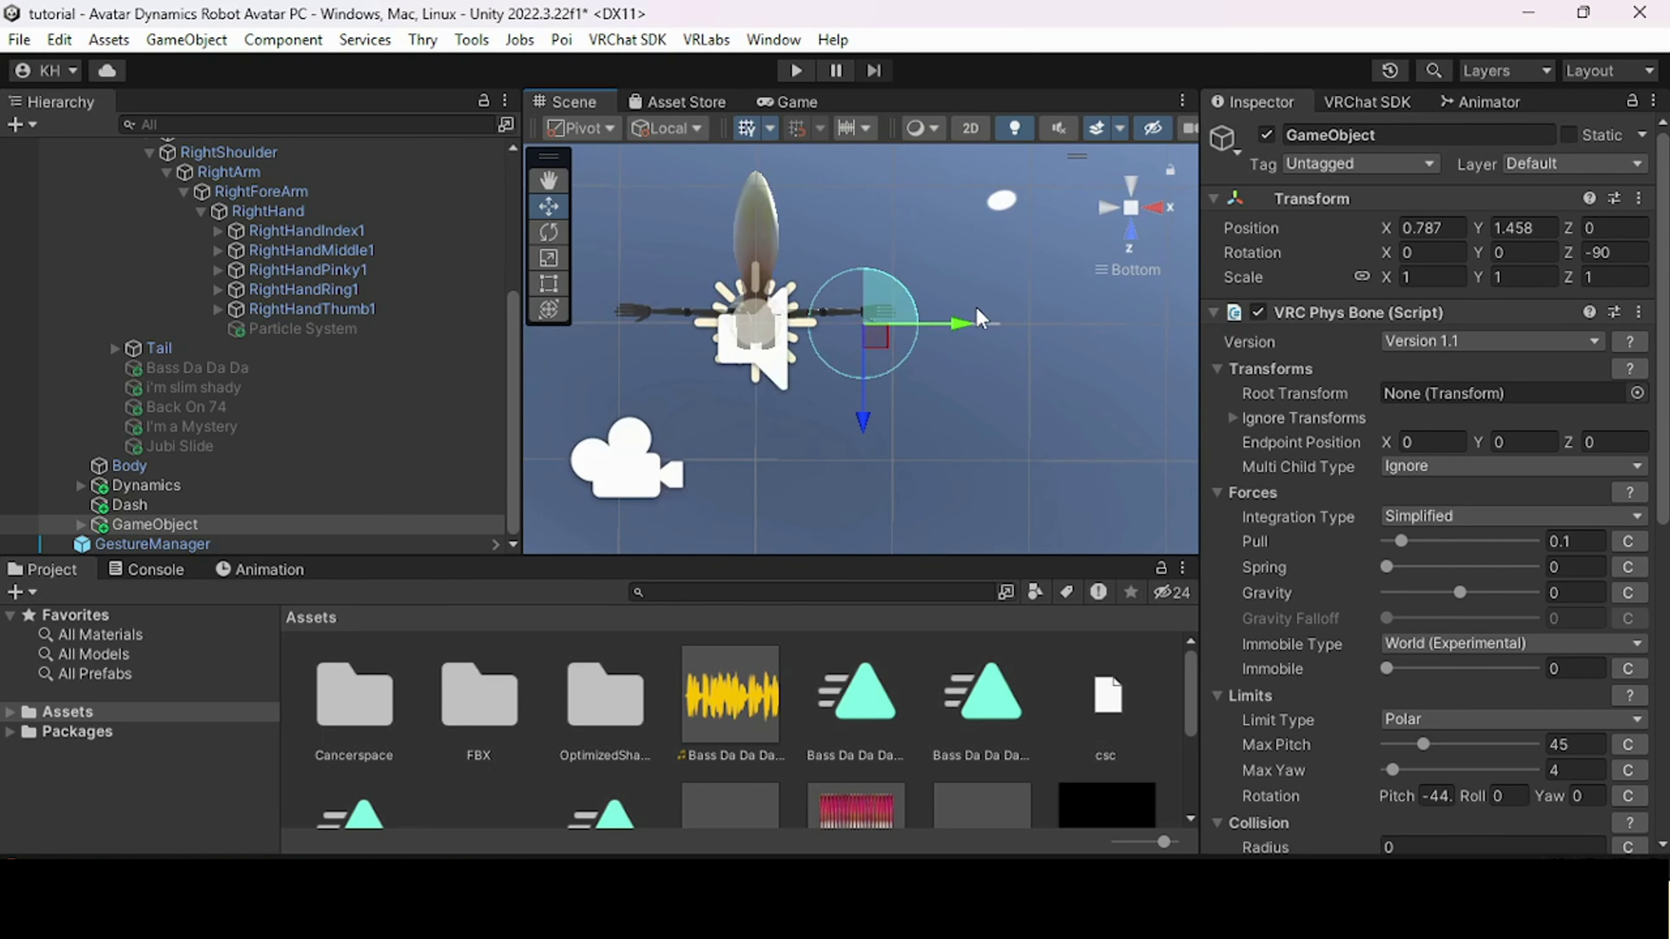
{"action": "left_click_drag", "start_coordinate": [855, 421], "coordinate": [925, 484], "text": "alt"}
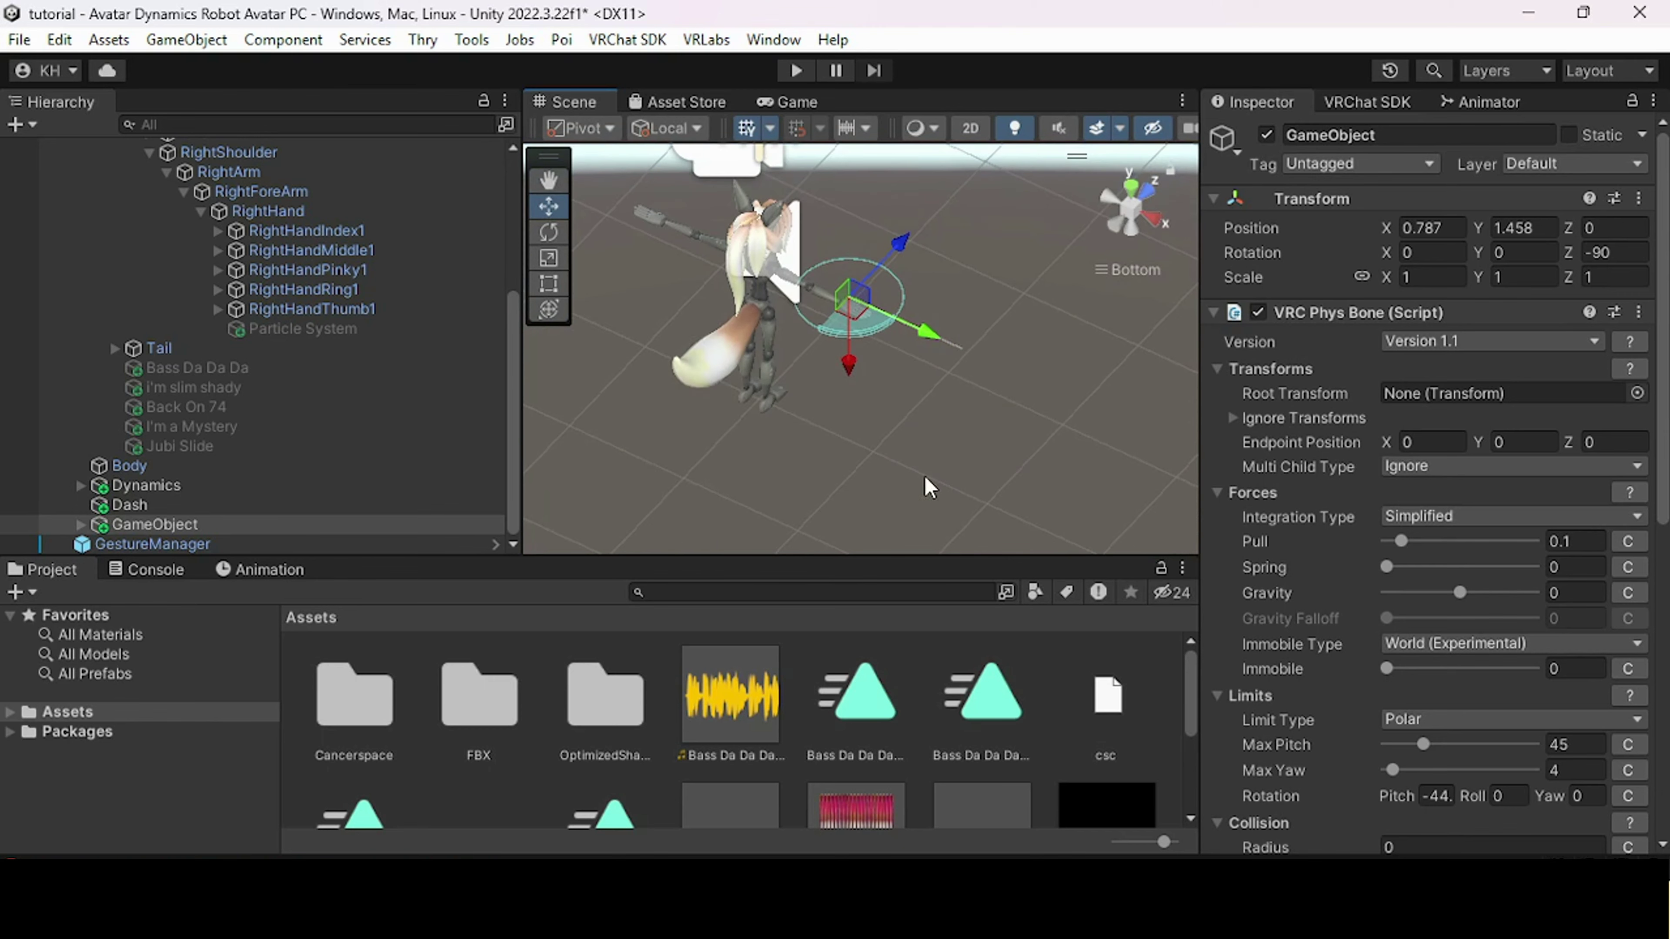
{"action": "left_click_drag", "start_coordinate": [1024, 373], "coordinate": [772, 345], "text": "alt"}
{"action": "left_click", "coordinate": [550, 234]}
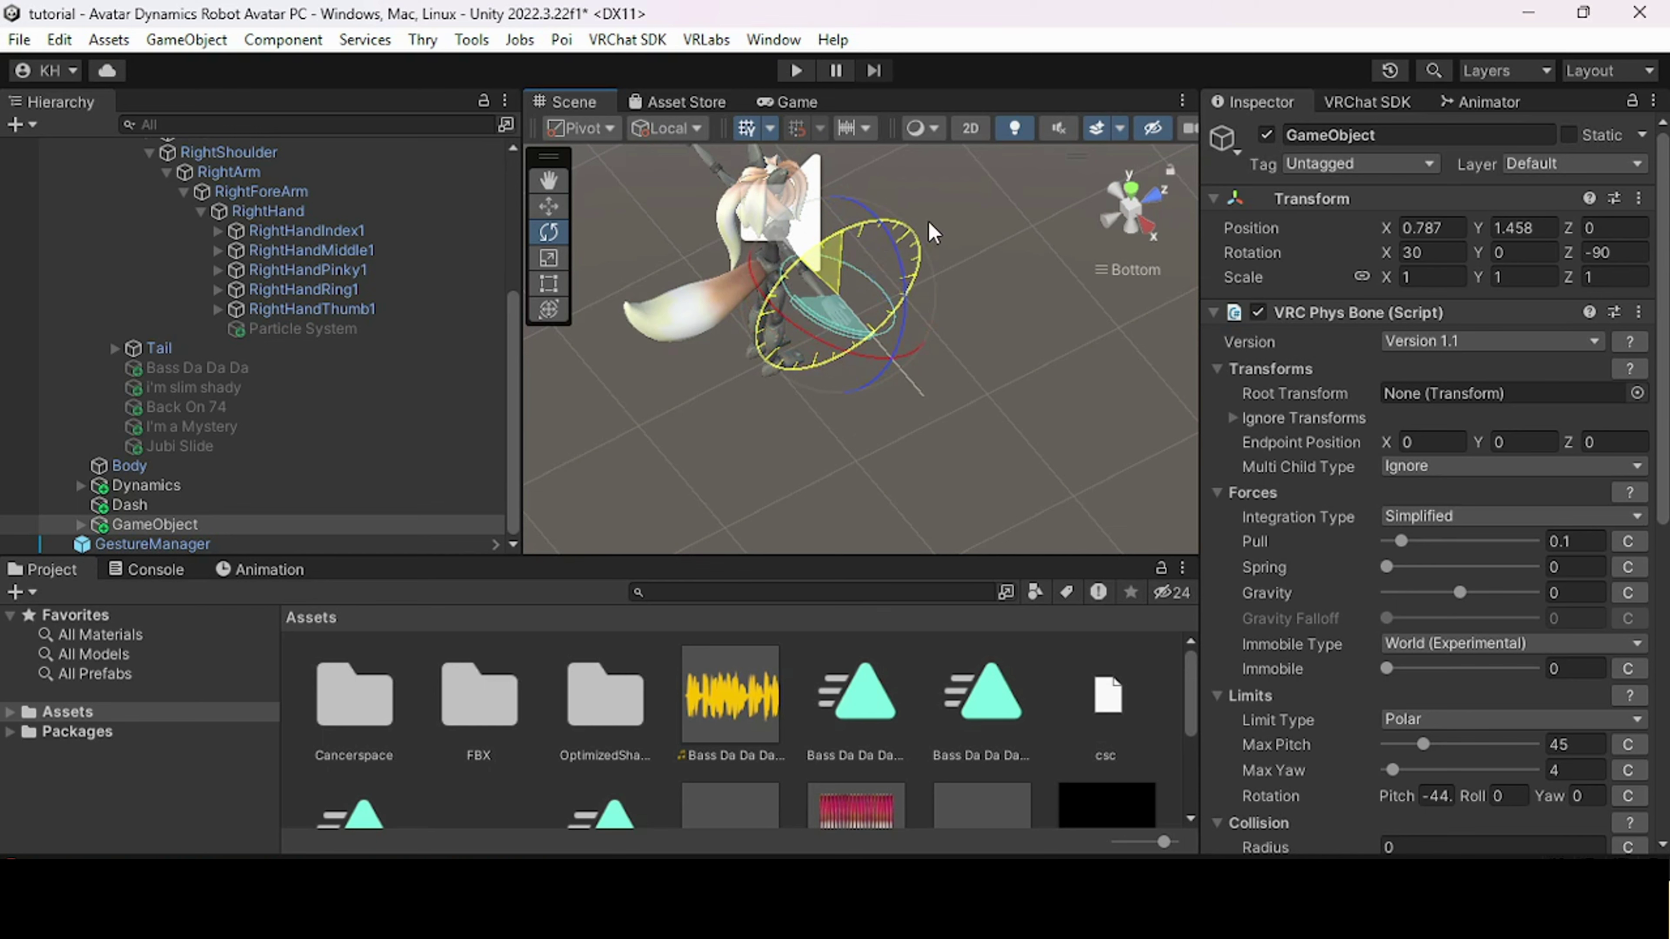
{"action": "left_click", "coordinate": [1128, 200]}
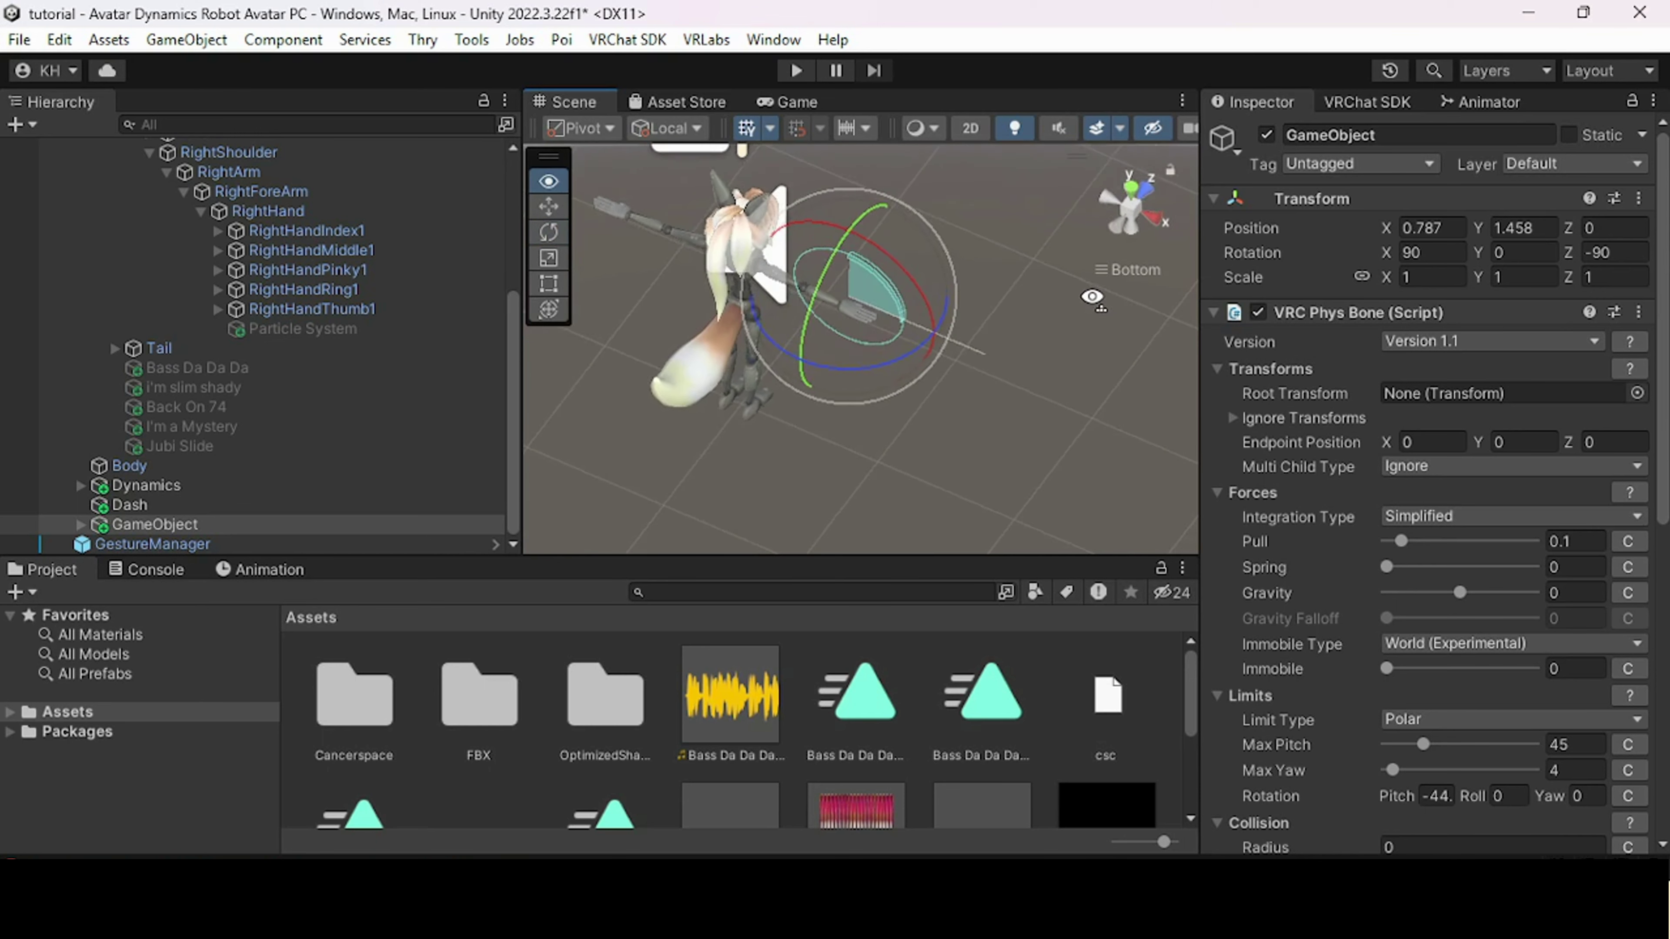
- Align the phys bone GameObject with the hand at X 0.832, Z -0.072 and parent it to the RightHand bone
{"action": "left_click", "coordinate": [549, 206]}
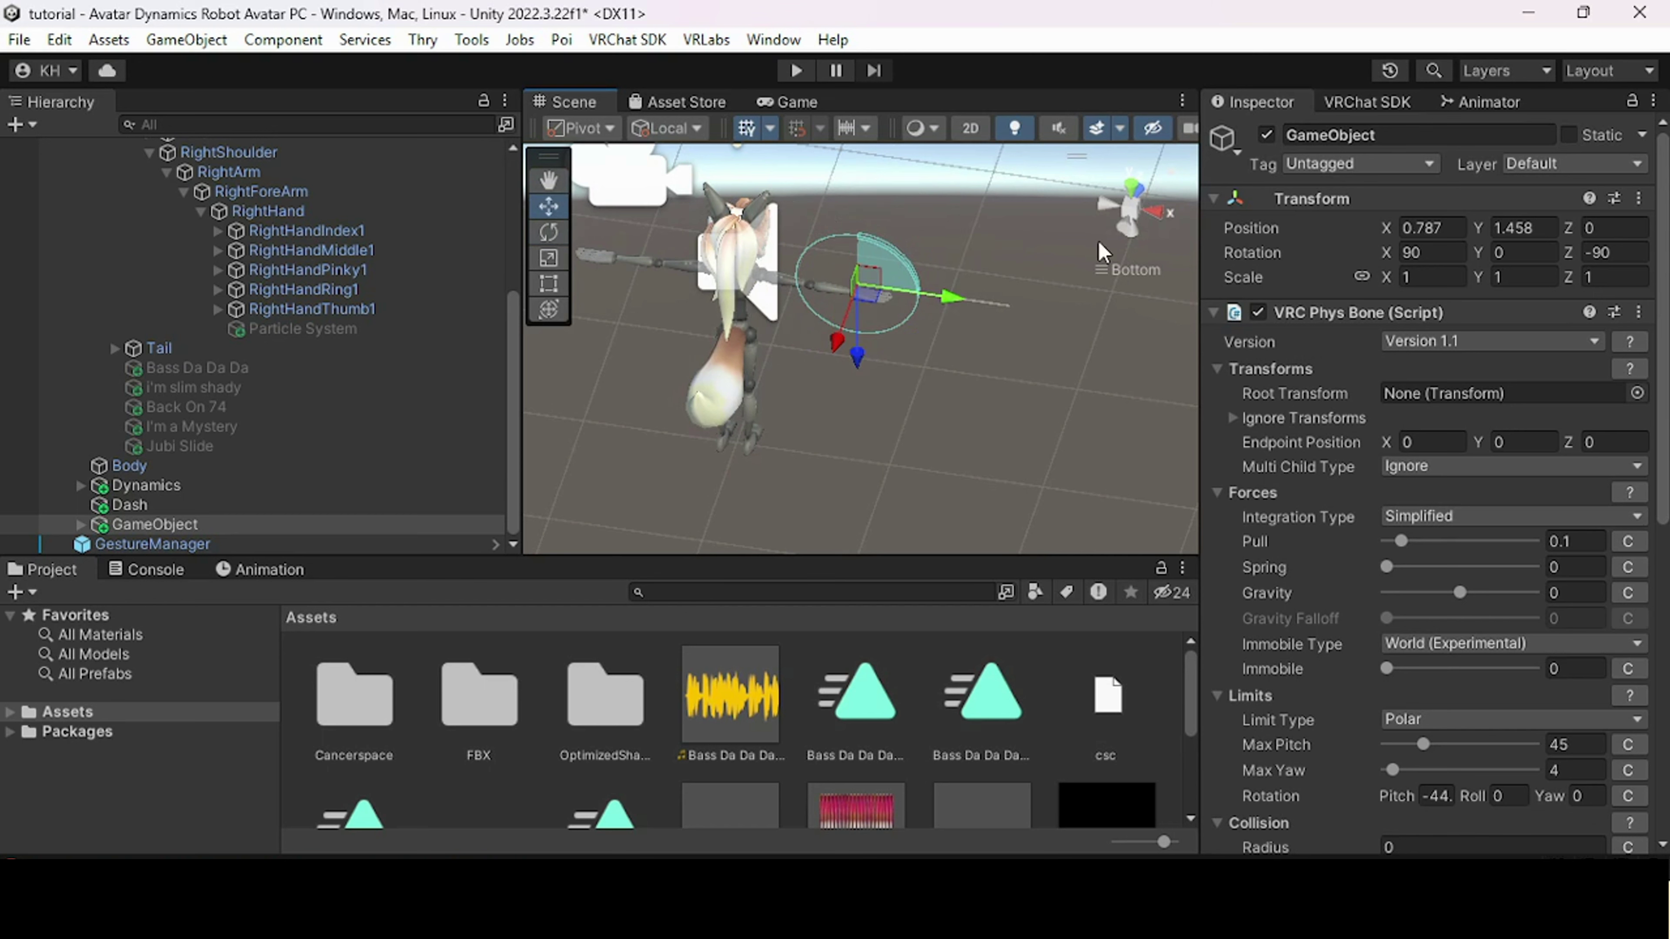
{"action": "left_click_drag", "start_coordinate": [1103, 252], "coordinate": [641, 355], "text": "alt"}
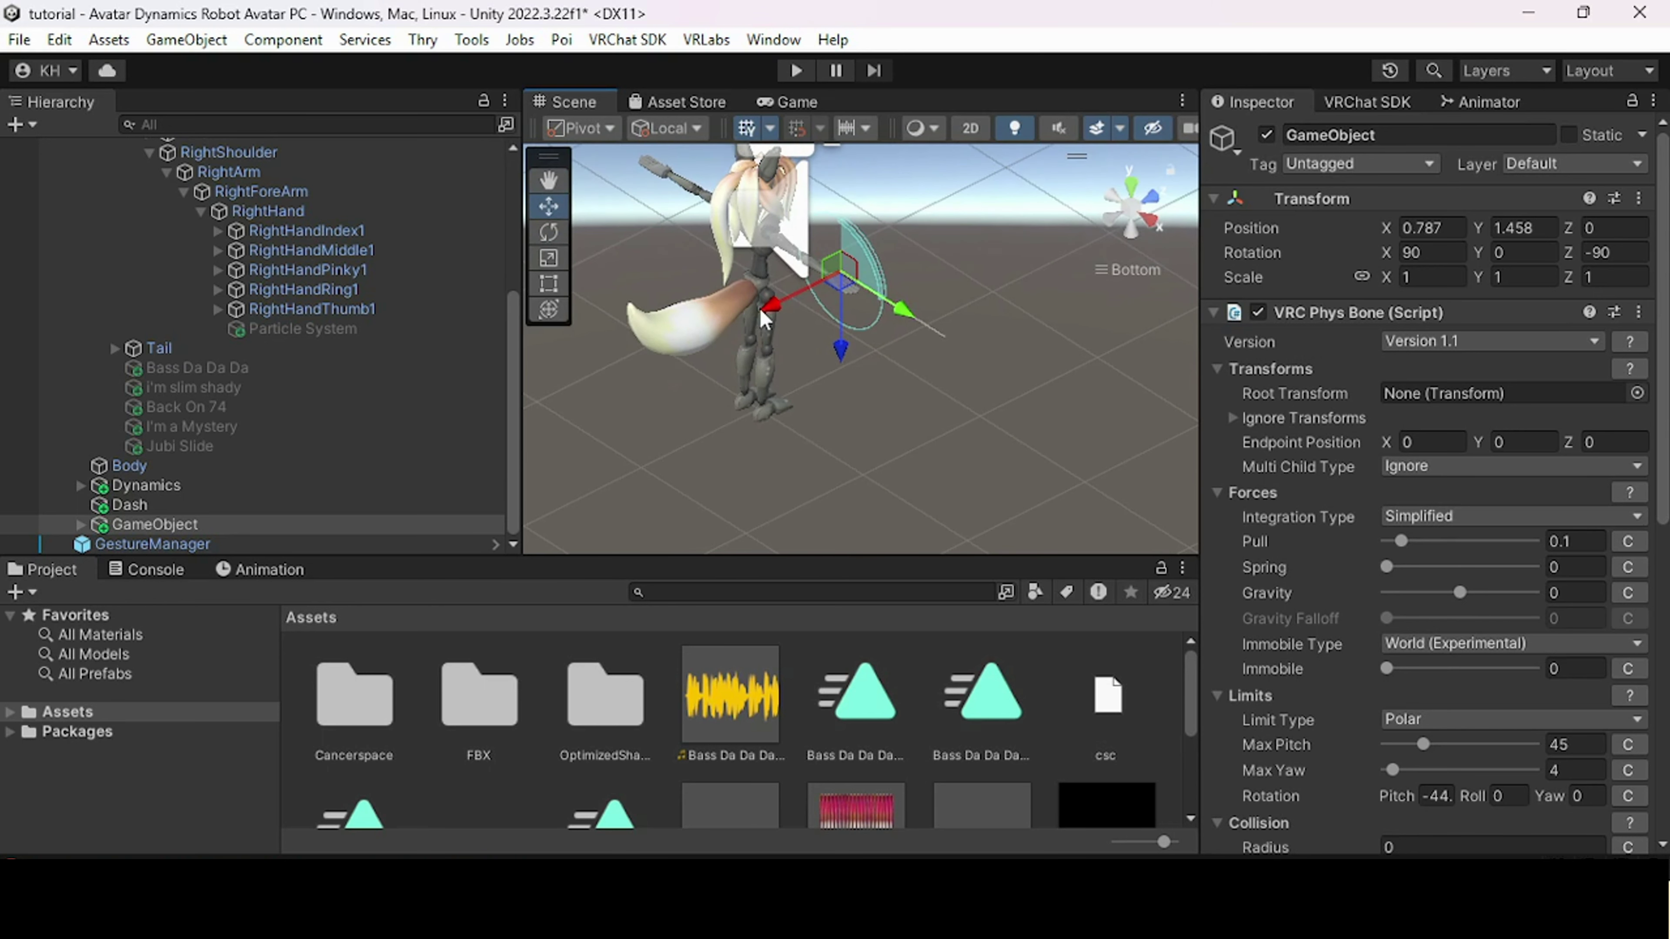
{"action": "left_click_drag", "start_coordinate": [764, 320], "coordinate": [761, 315]}
{"action": "left_click_drag", "start_coordinate": [902, 320], "coordinate": [900, 438]}
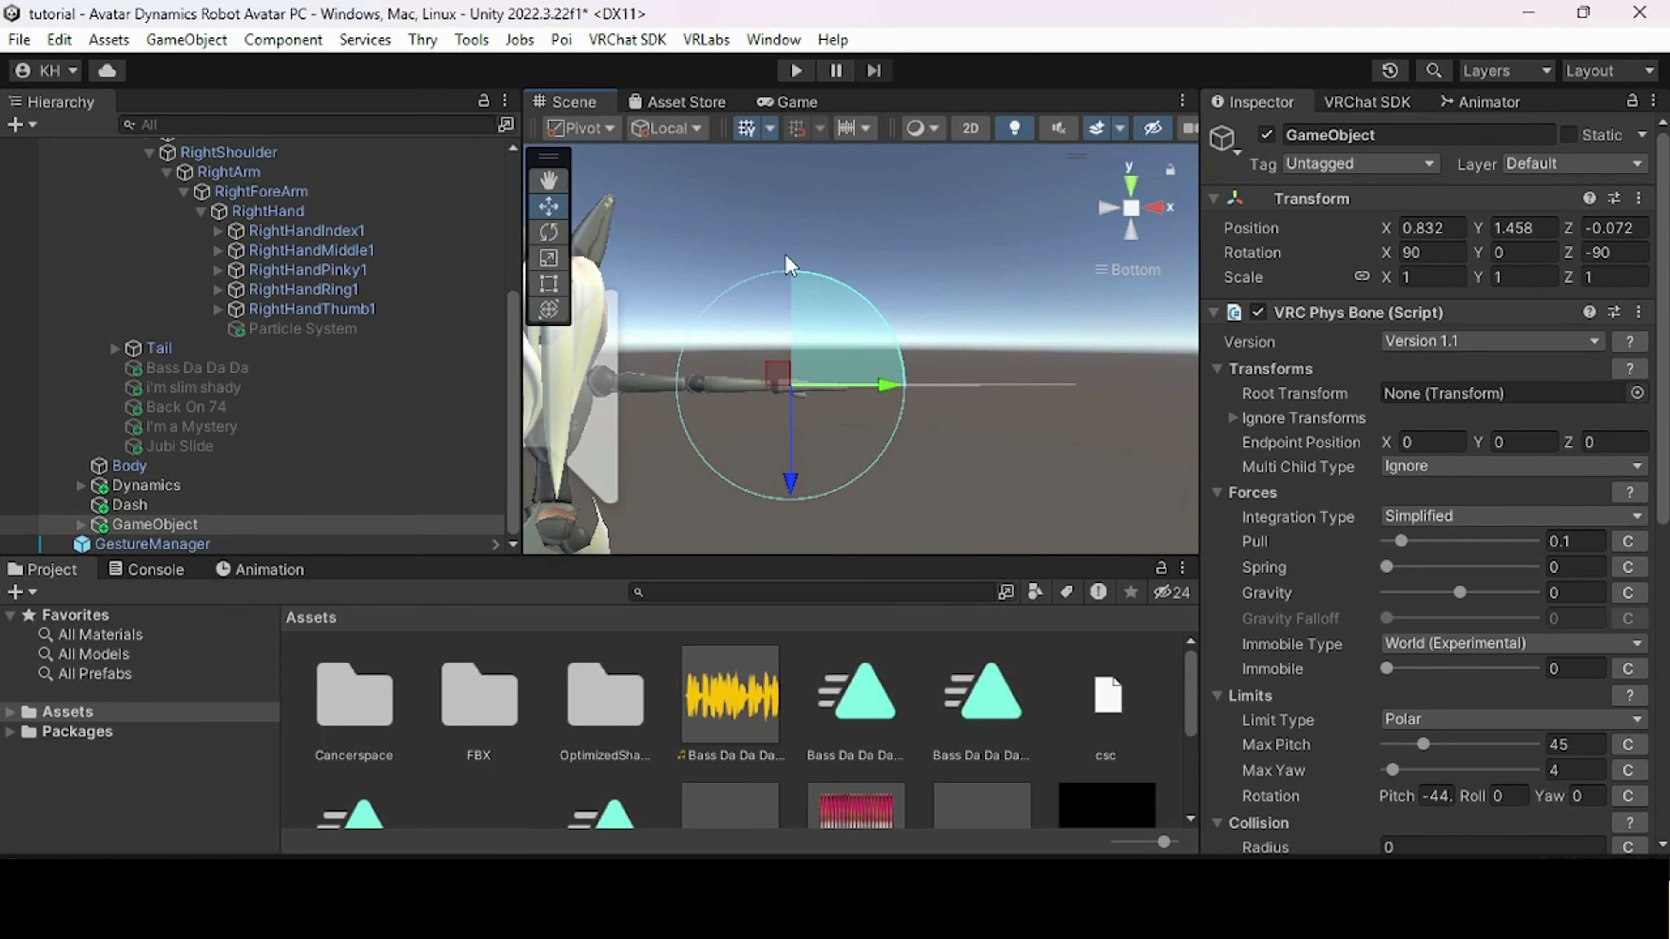
{"action": "left_click_drag", "start_coordinate": [921, 341], "coordinate": [939, 471], "text": "alt"}
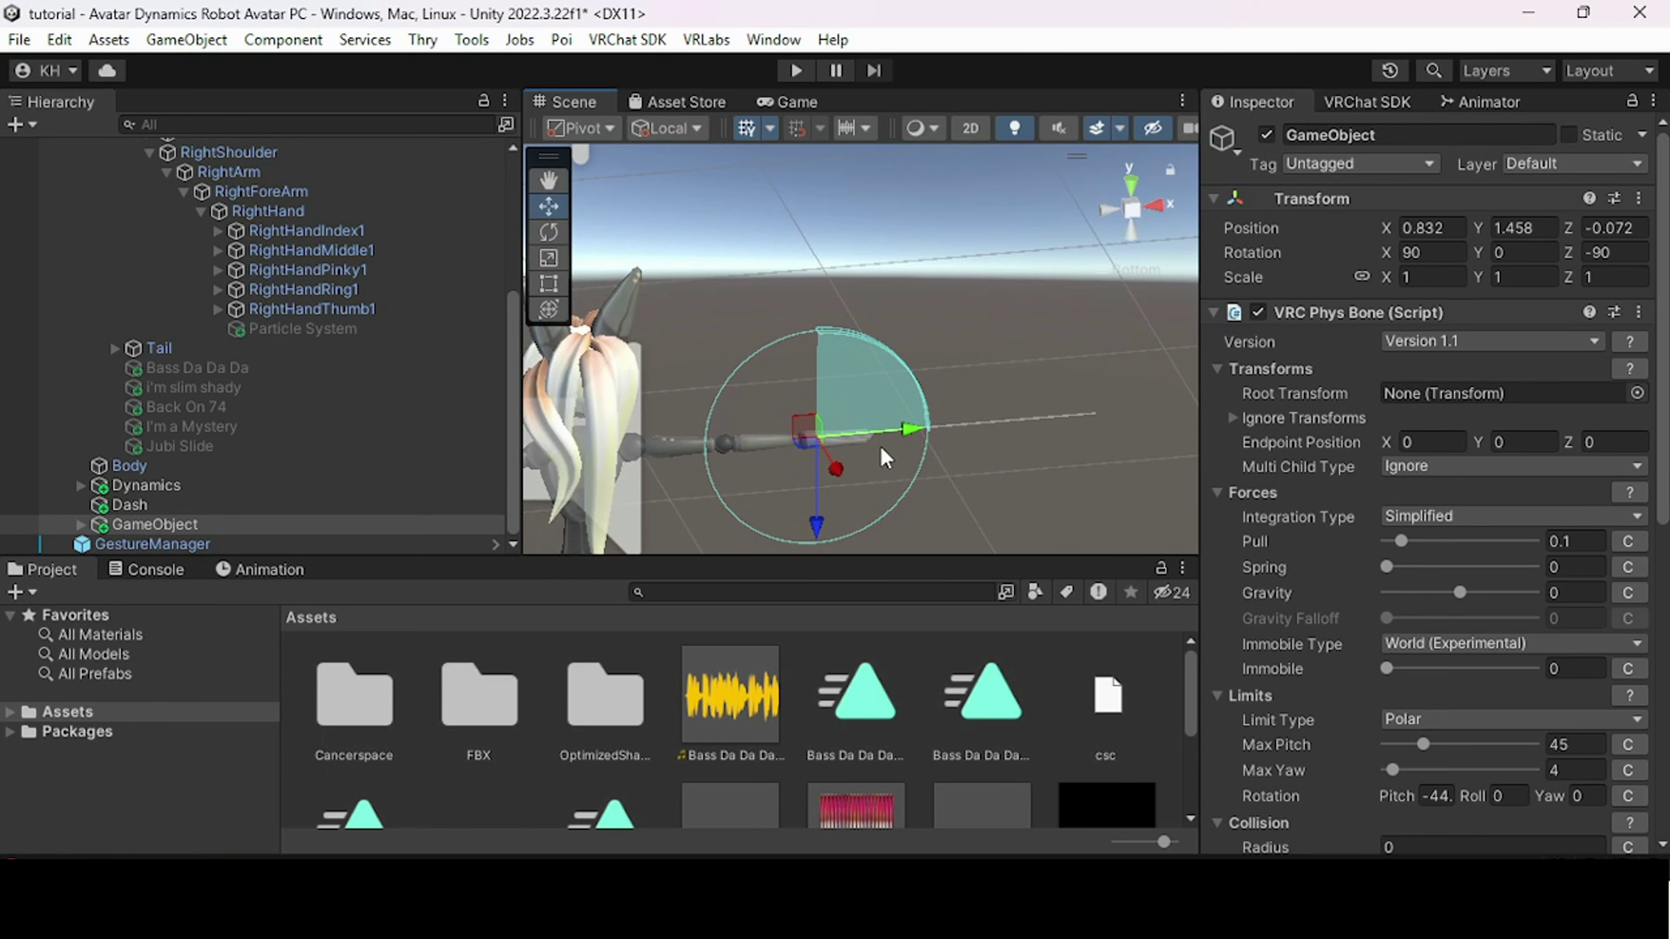
{"action": "left_click", "coordinate": [186, 527]}
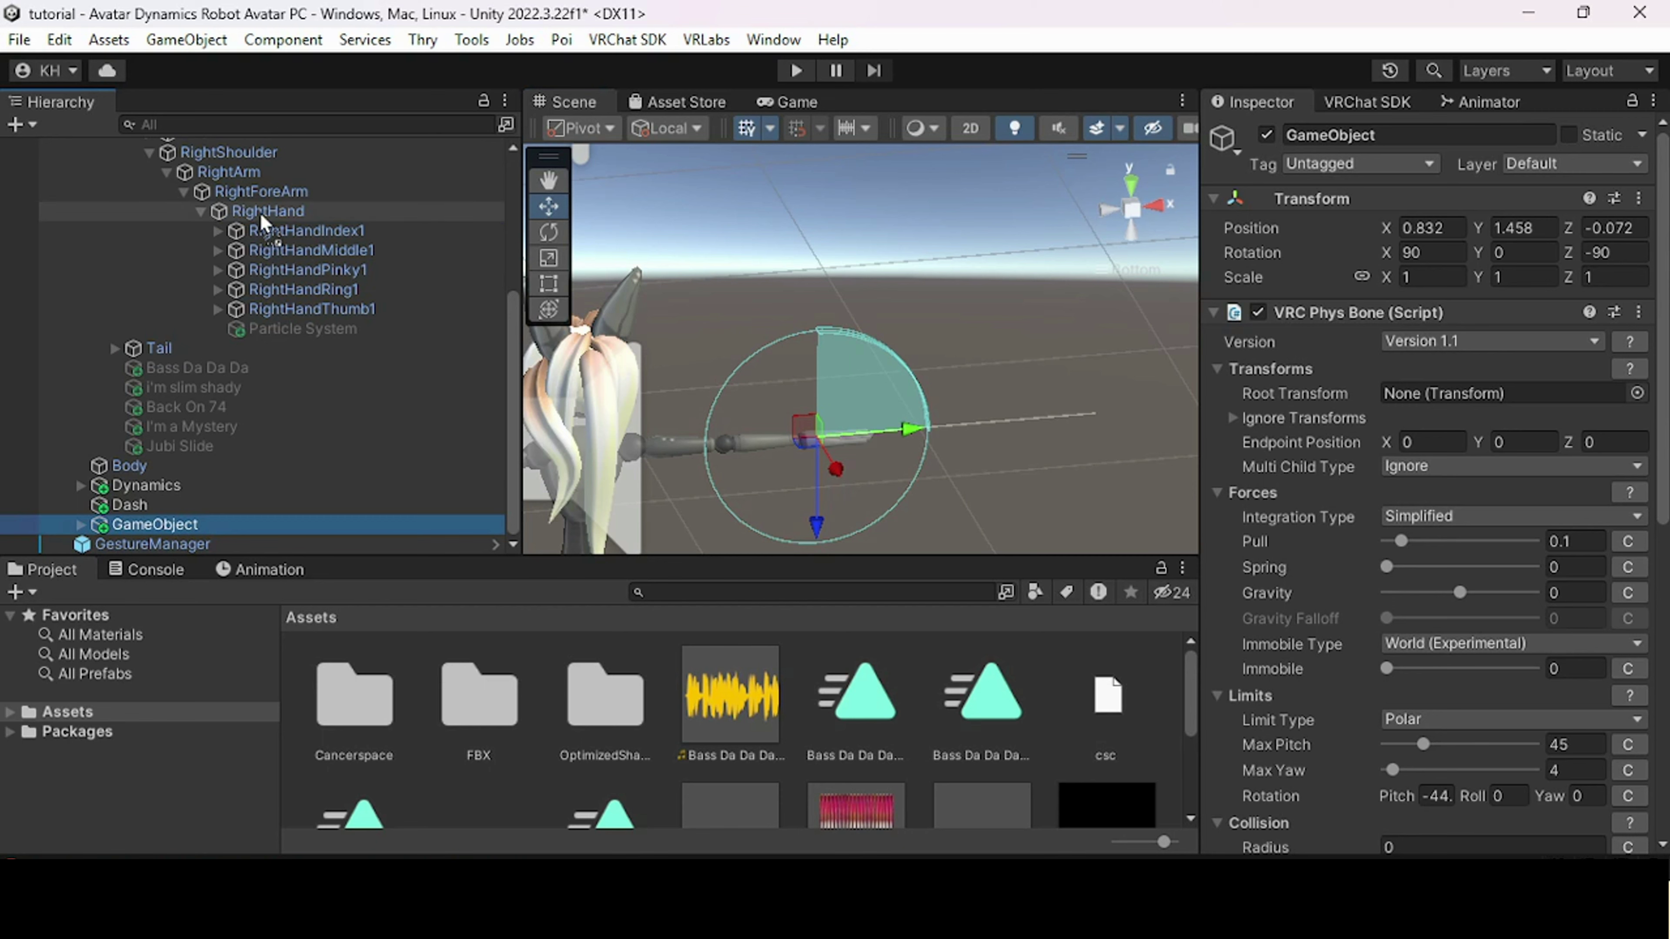
{"action": "left_click_drag", "start_coordinate": [263, 222], "coordinate": [141, 217]}
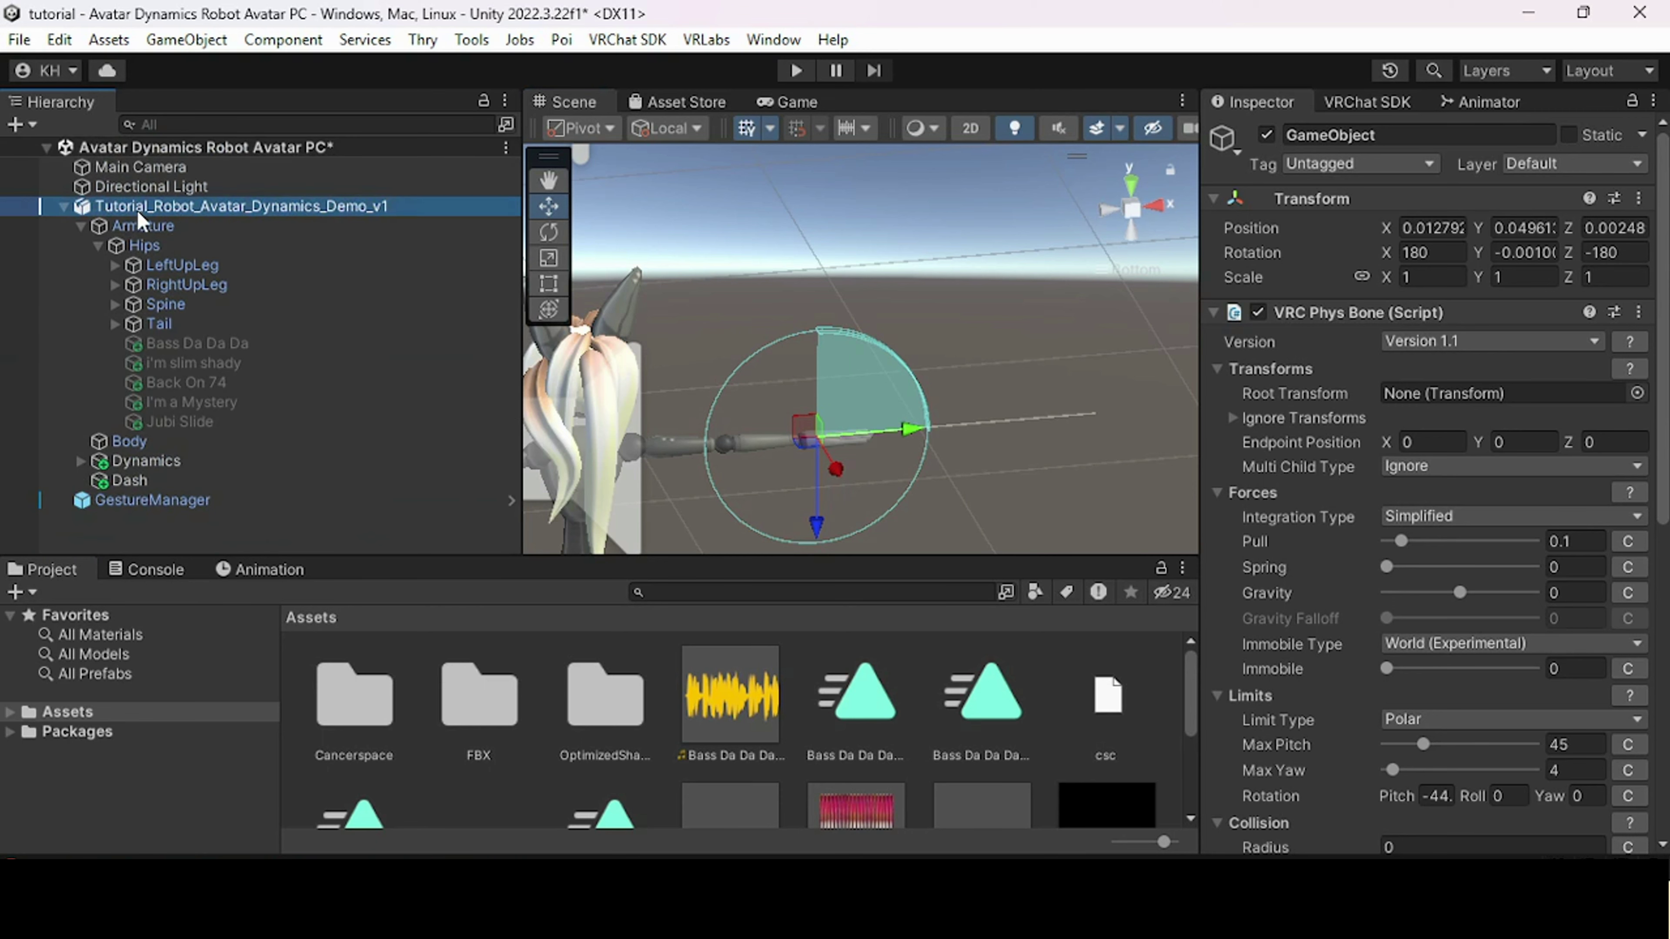
- Run the scene with the avatar selected, examine how the phys bone limit sits around the posed right hand, and stop the run
{"action": "left_click", "coordinate": [139, 211]}
{"action": "left_click", "coordinate": [795, 70]}
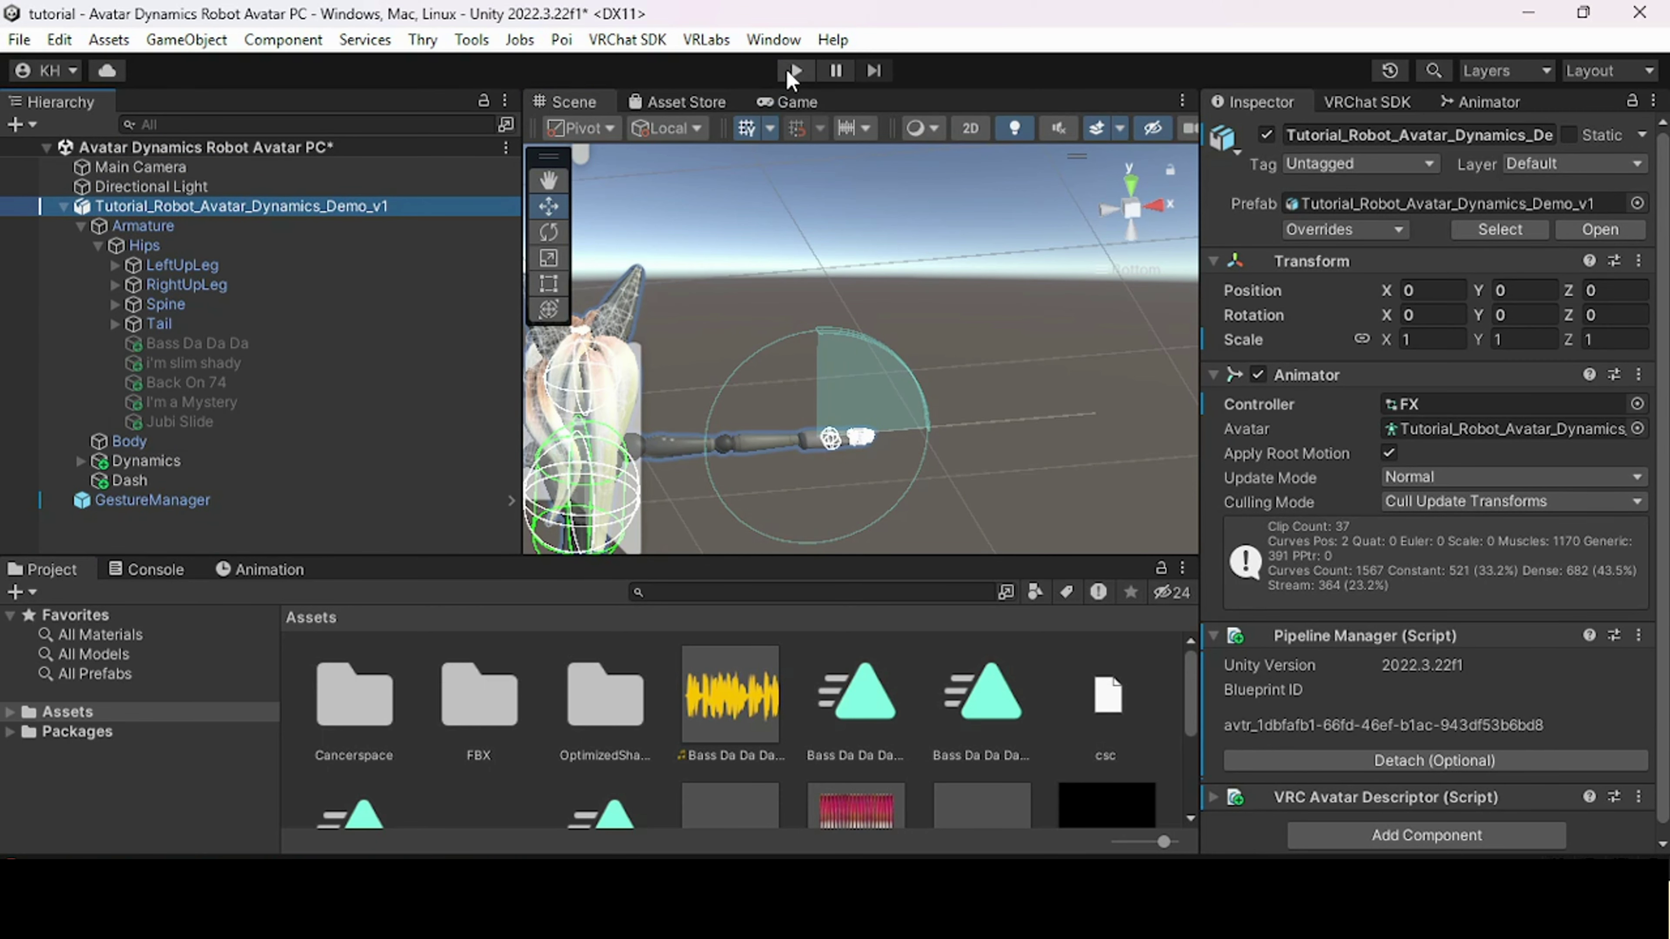
{"action": "left_click", "coordinate": [571, 102]}
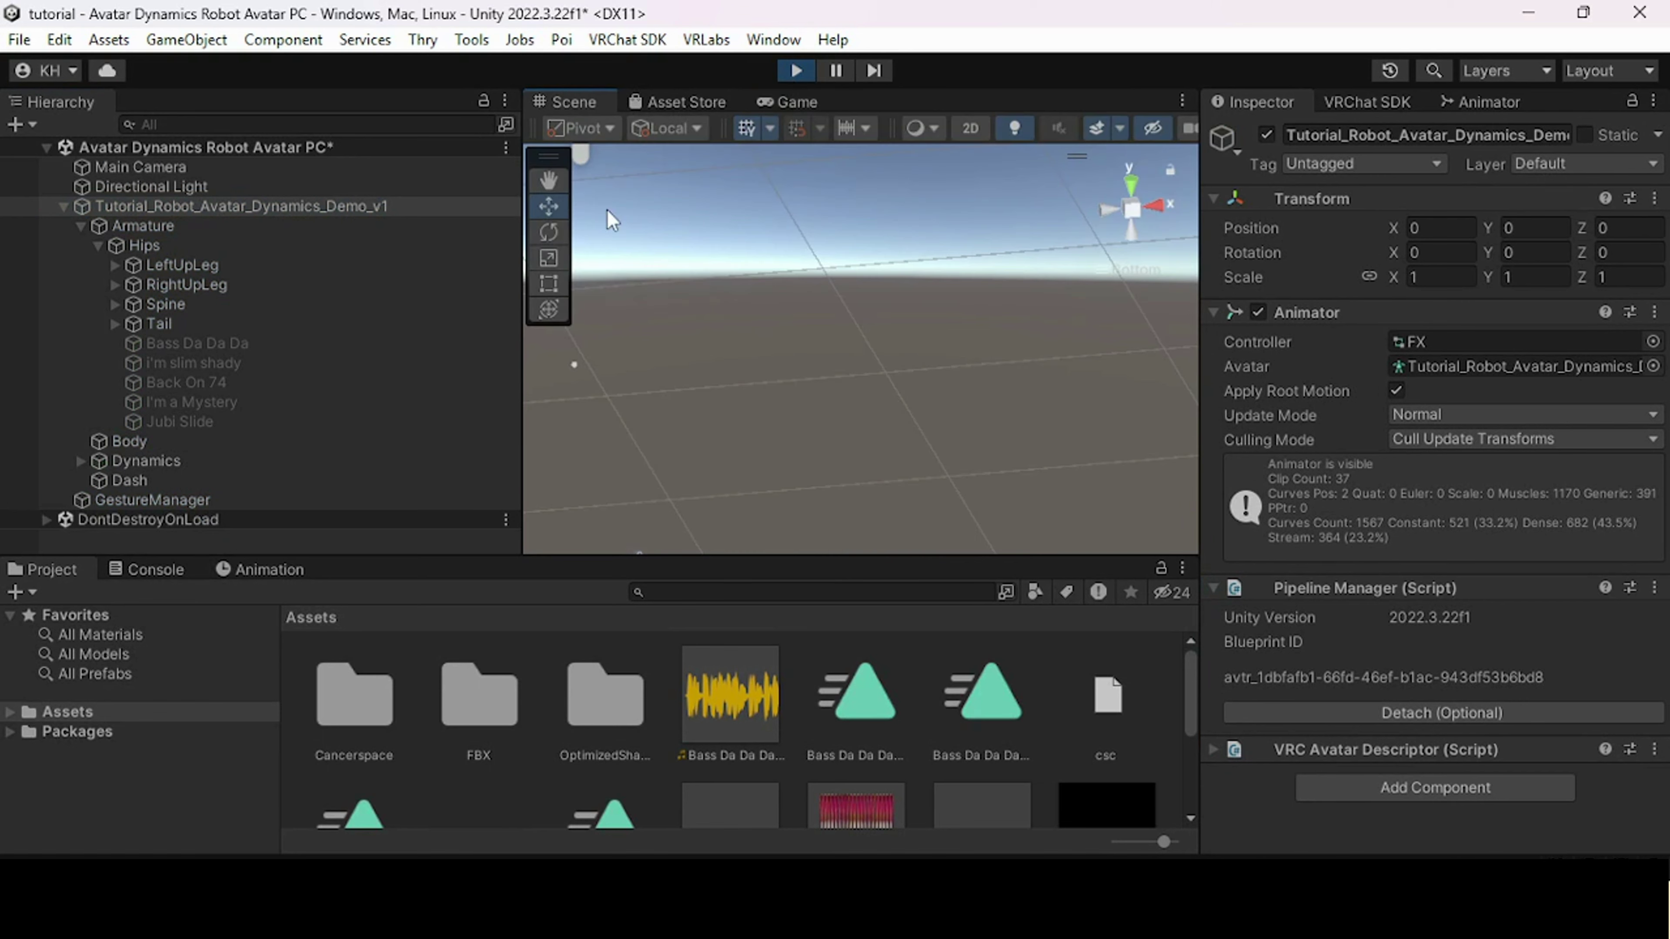
{"action": "key", "text": "f"}
{"action": "left_click_drag", "start_coordinate": [782, 297], "coordinate": [827, 366], "text": "alt"}
{"action": "scroll", "coordinate": [827, 366], "scroll_direction": "up", "scroll_amount": 5}
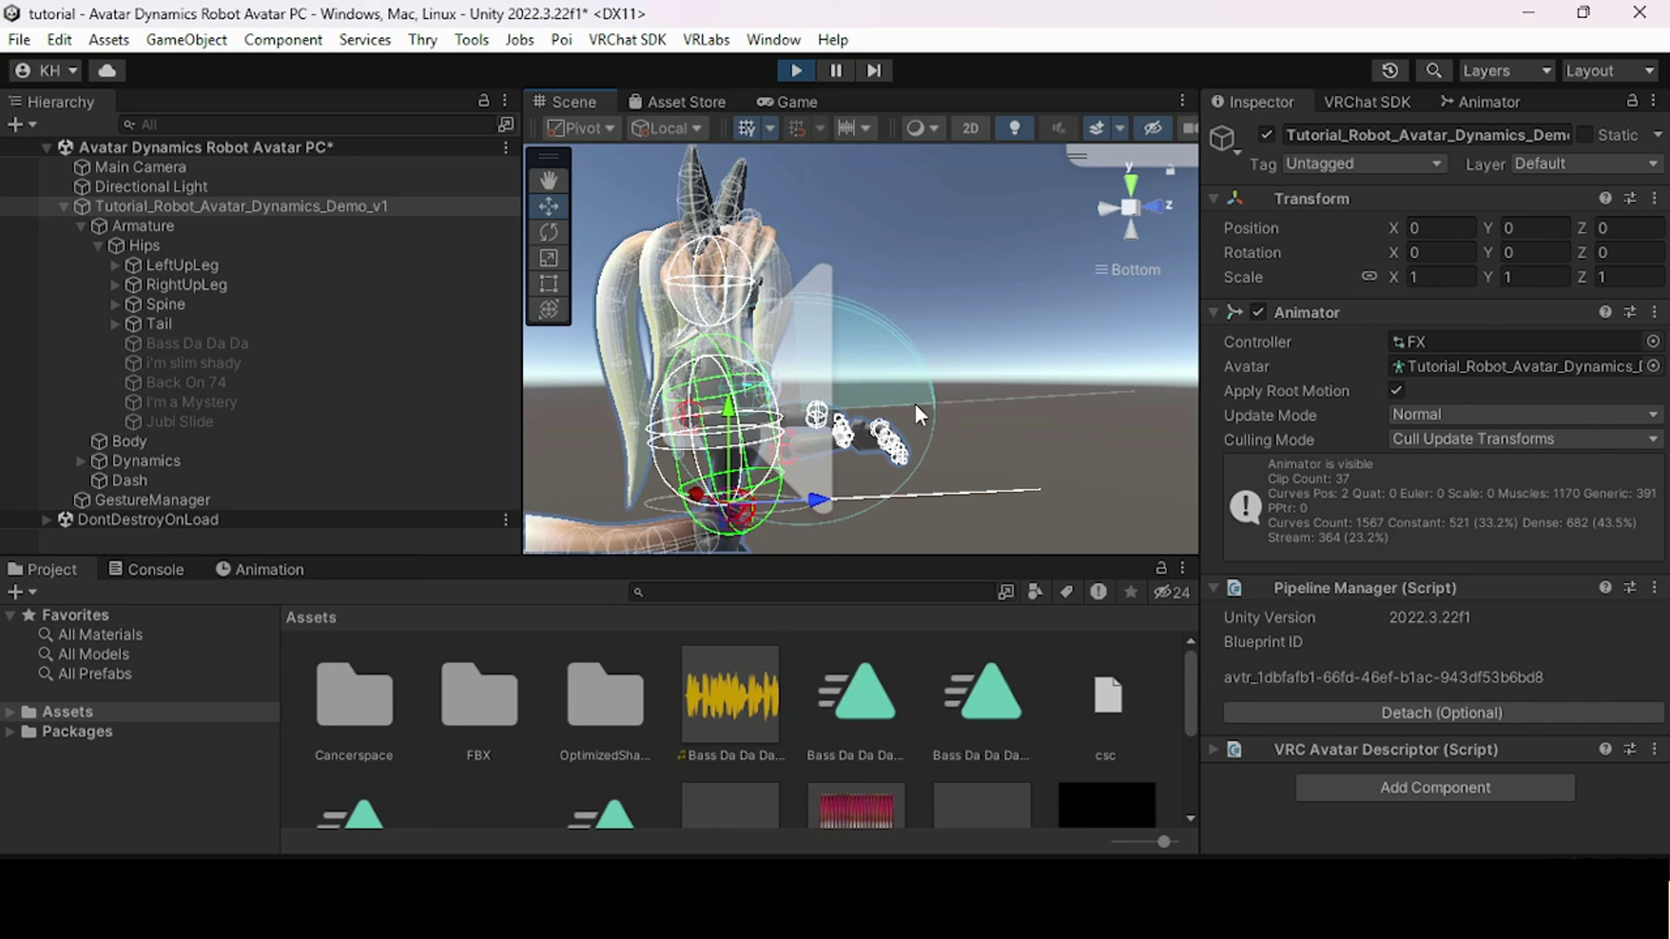
{"action": "right_click_drag", "start_coordinate": [917, 411], "coordinate": [901, 333]}
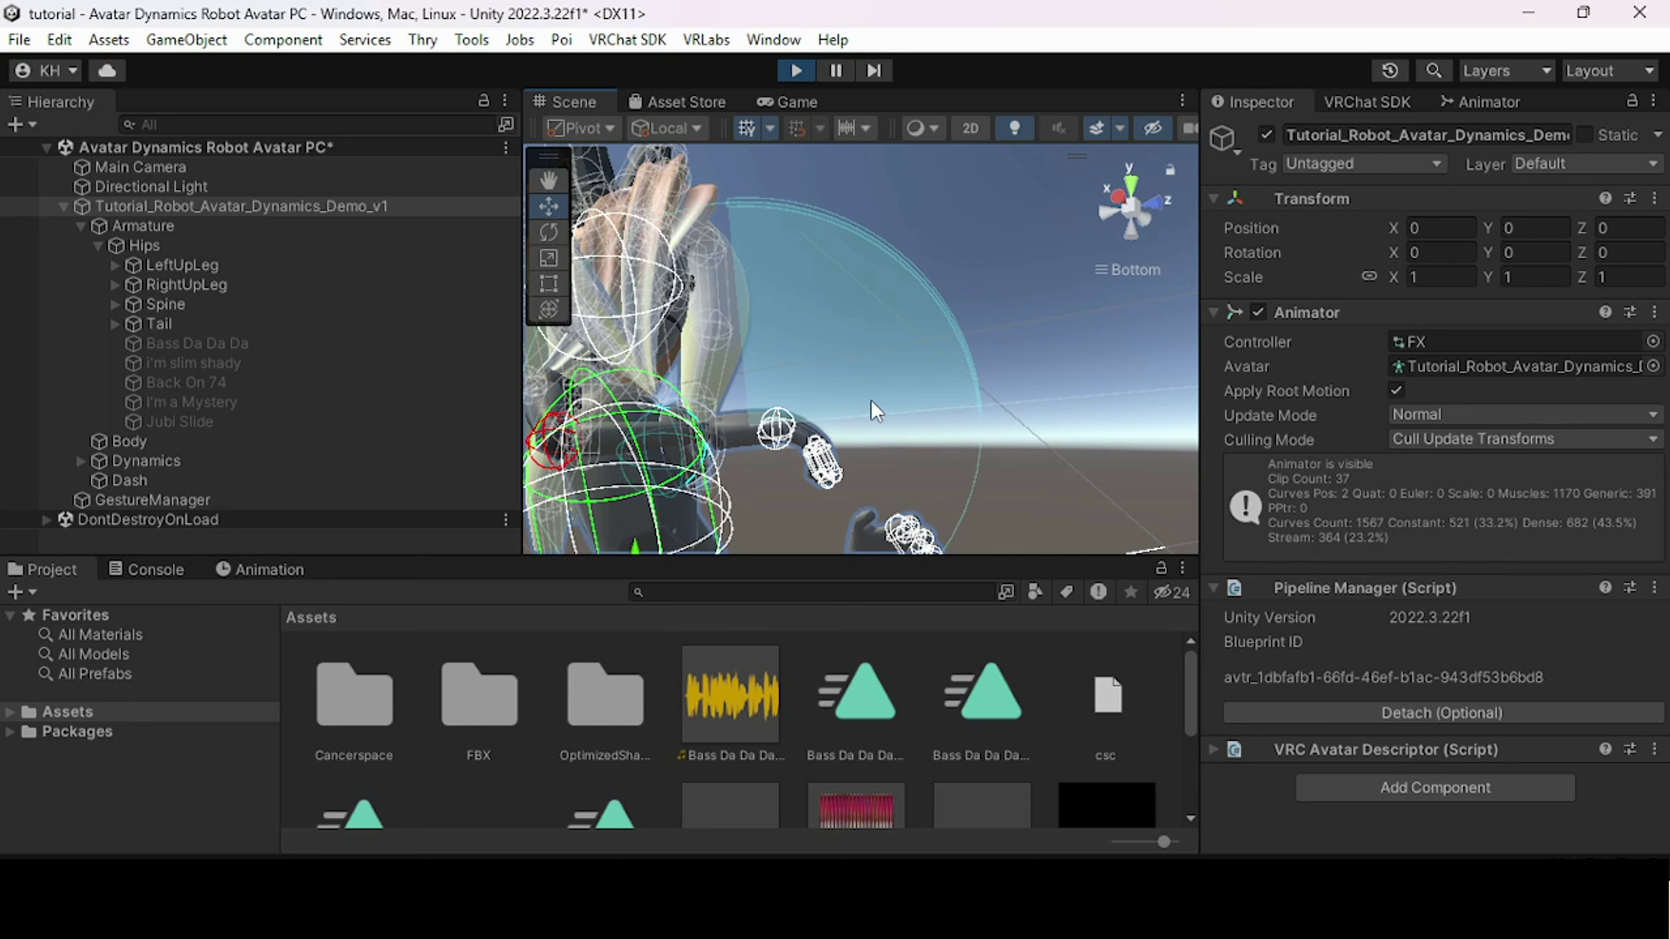
{"action": "left_click", "coordinate": [797, 71]}
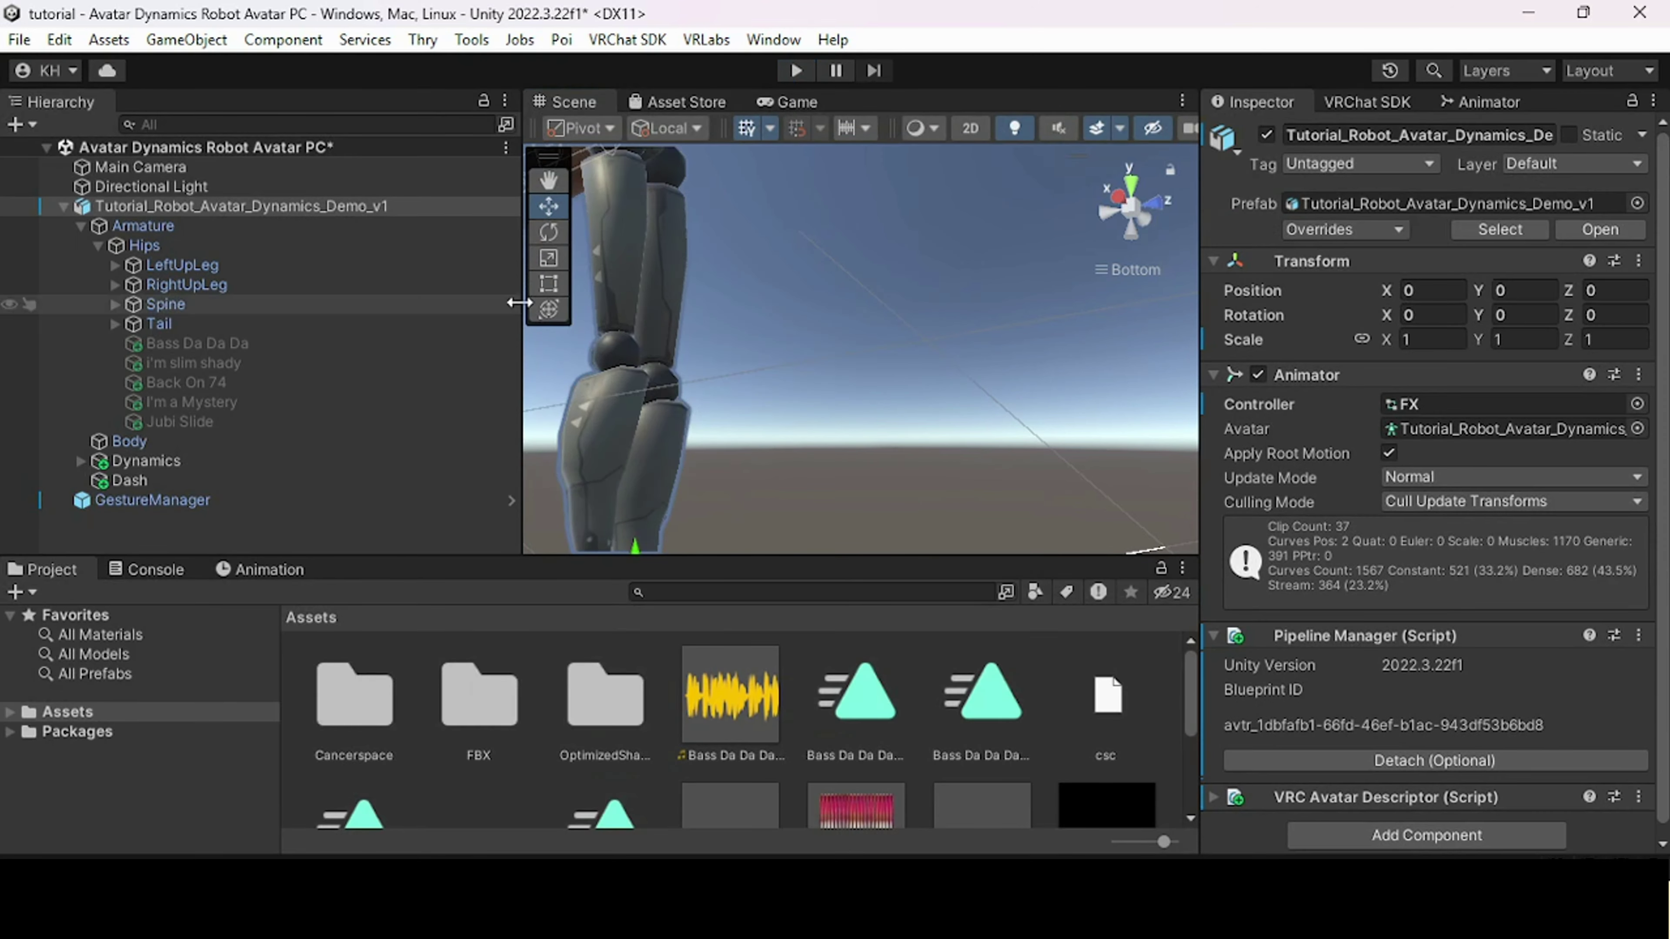
- Select the phys bone GameObject under the RightHand bone and rotate it to 210 degrees on X
{"action": "mouse_move", "coordinate": [690, 327]}
{"action": "right_mouse_down"}
{"action": "mouse_move", "coordinate": [792, 348]}
{"action": "mouse_move", "coordinate": [826, 404]}
{"action": "mouse_move", "coordinate": [793, 376]}
{"action": "mouse_move", "coordinate": [583, 337]}
{"action": "mouse_move", "coordinate": [736, 414]}
{"action": "mouse_move", "coordinate": [700, 354]}
{"action": "right_mouse_up"}
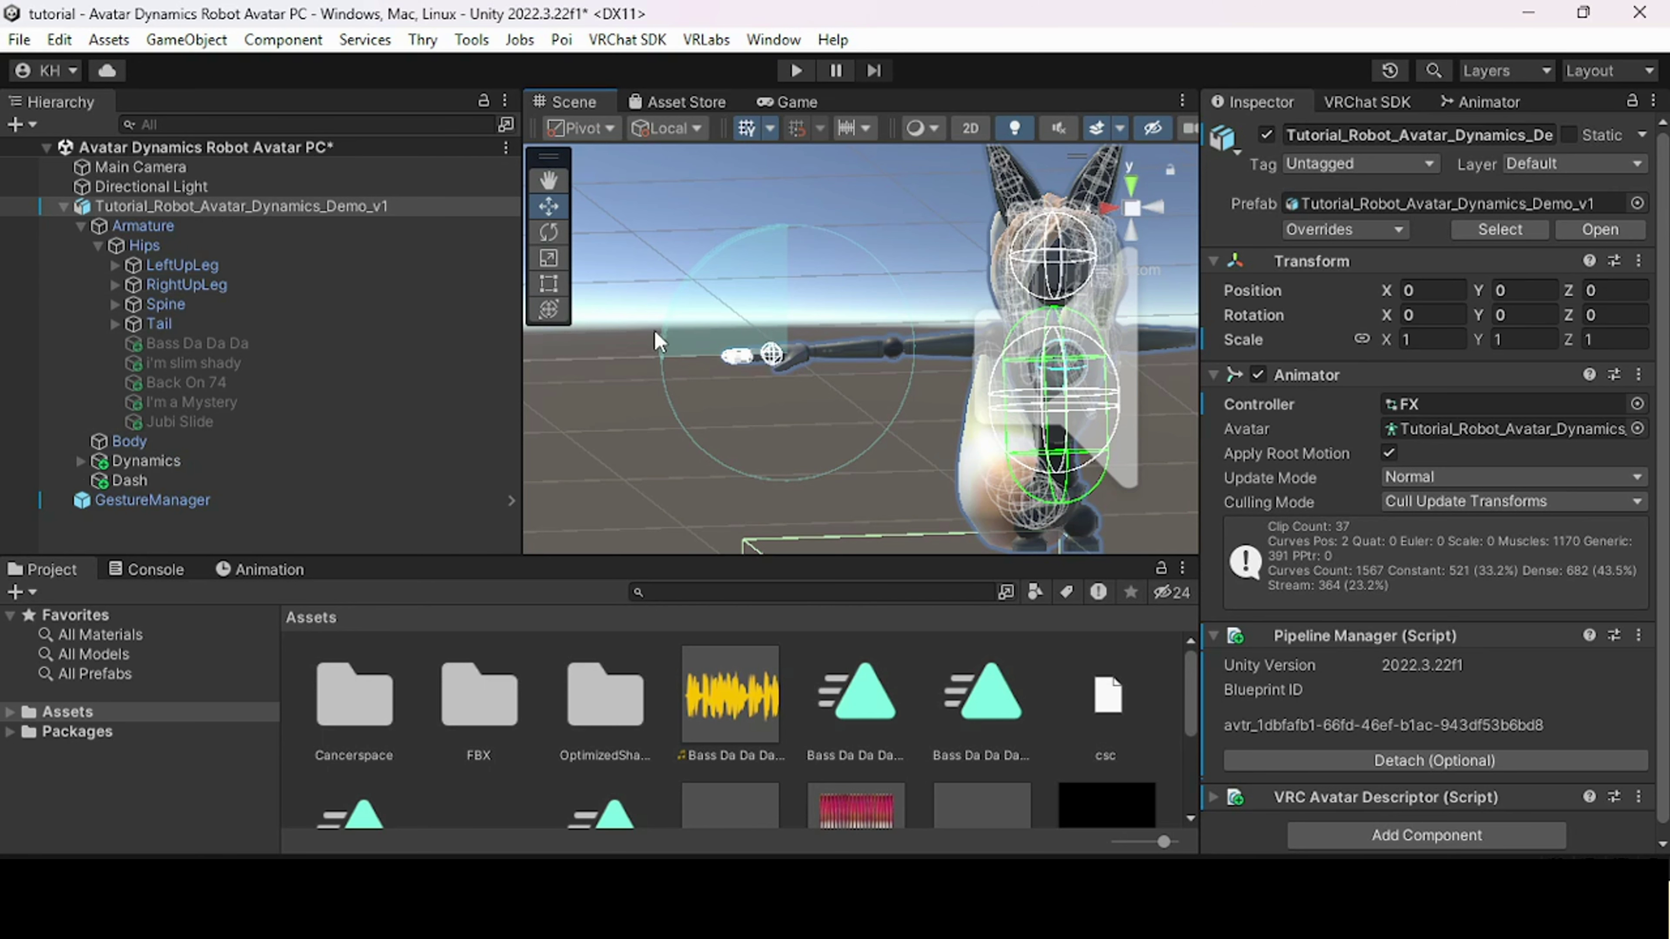
{"action": "left_click", "coordinate": [116, 304]}
{"action": "scroll", "coordinate": [383, 409], "scroll_direction": "down", "scroll_amount": 3}
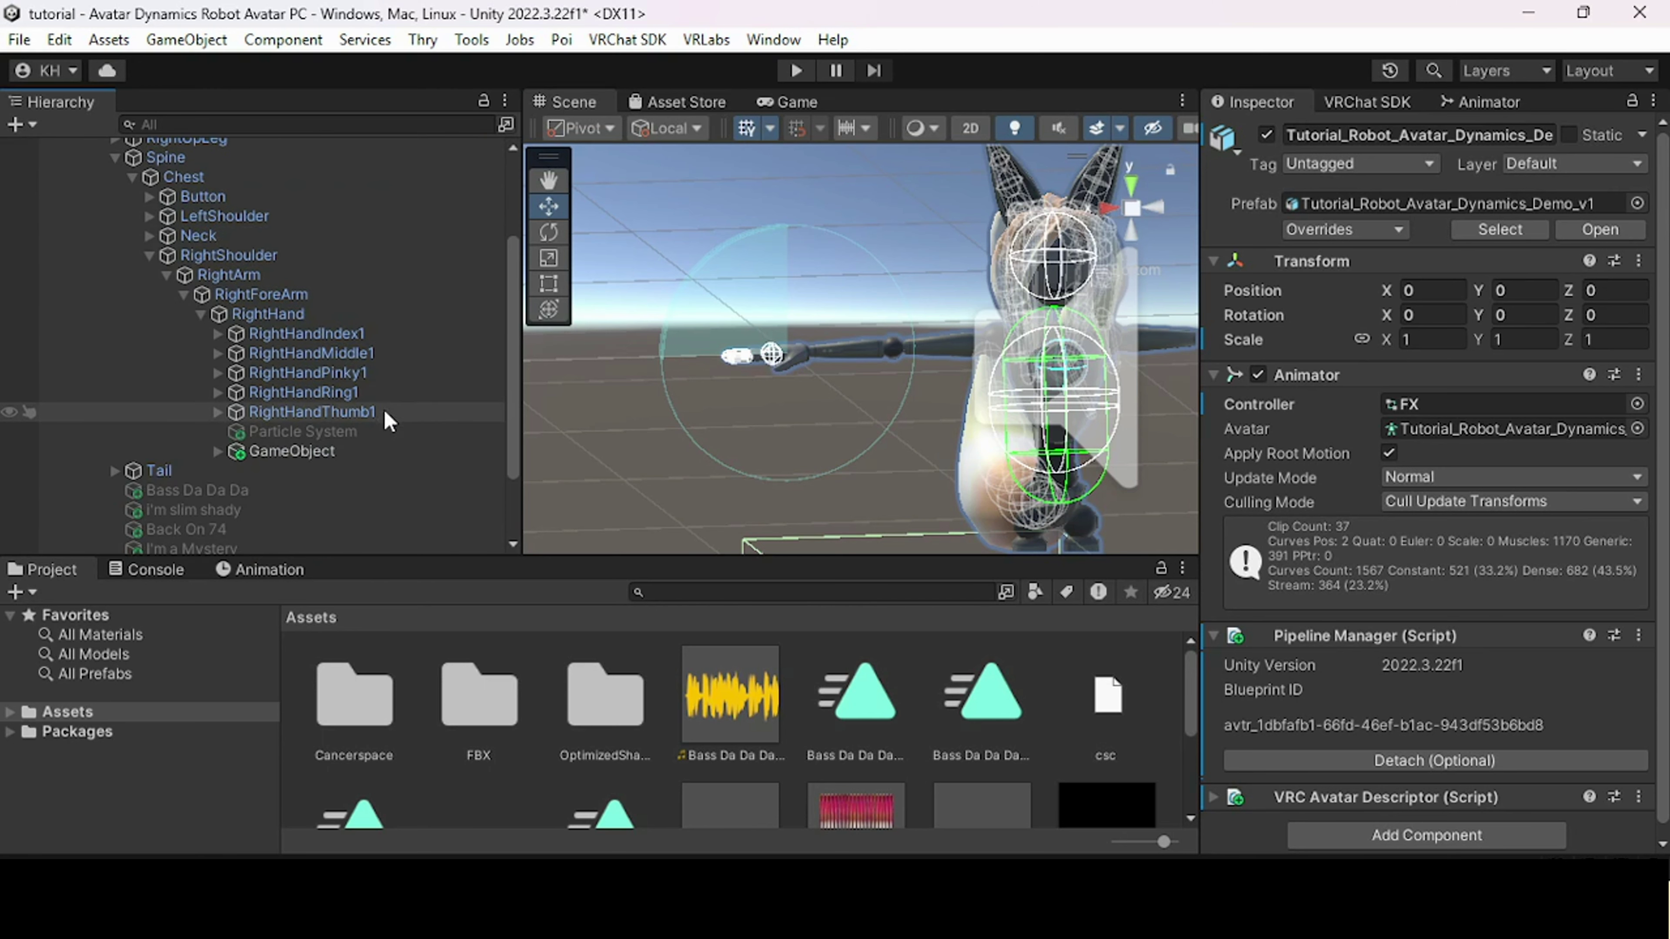
{"action": "left_click", "coordinate": [321, 449]}
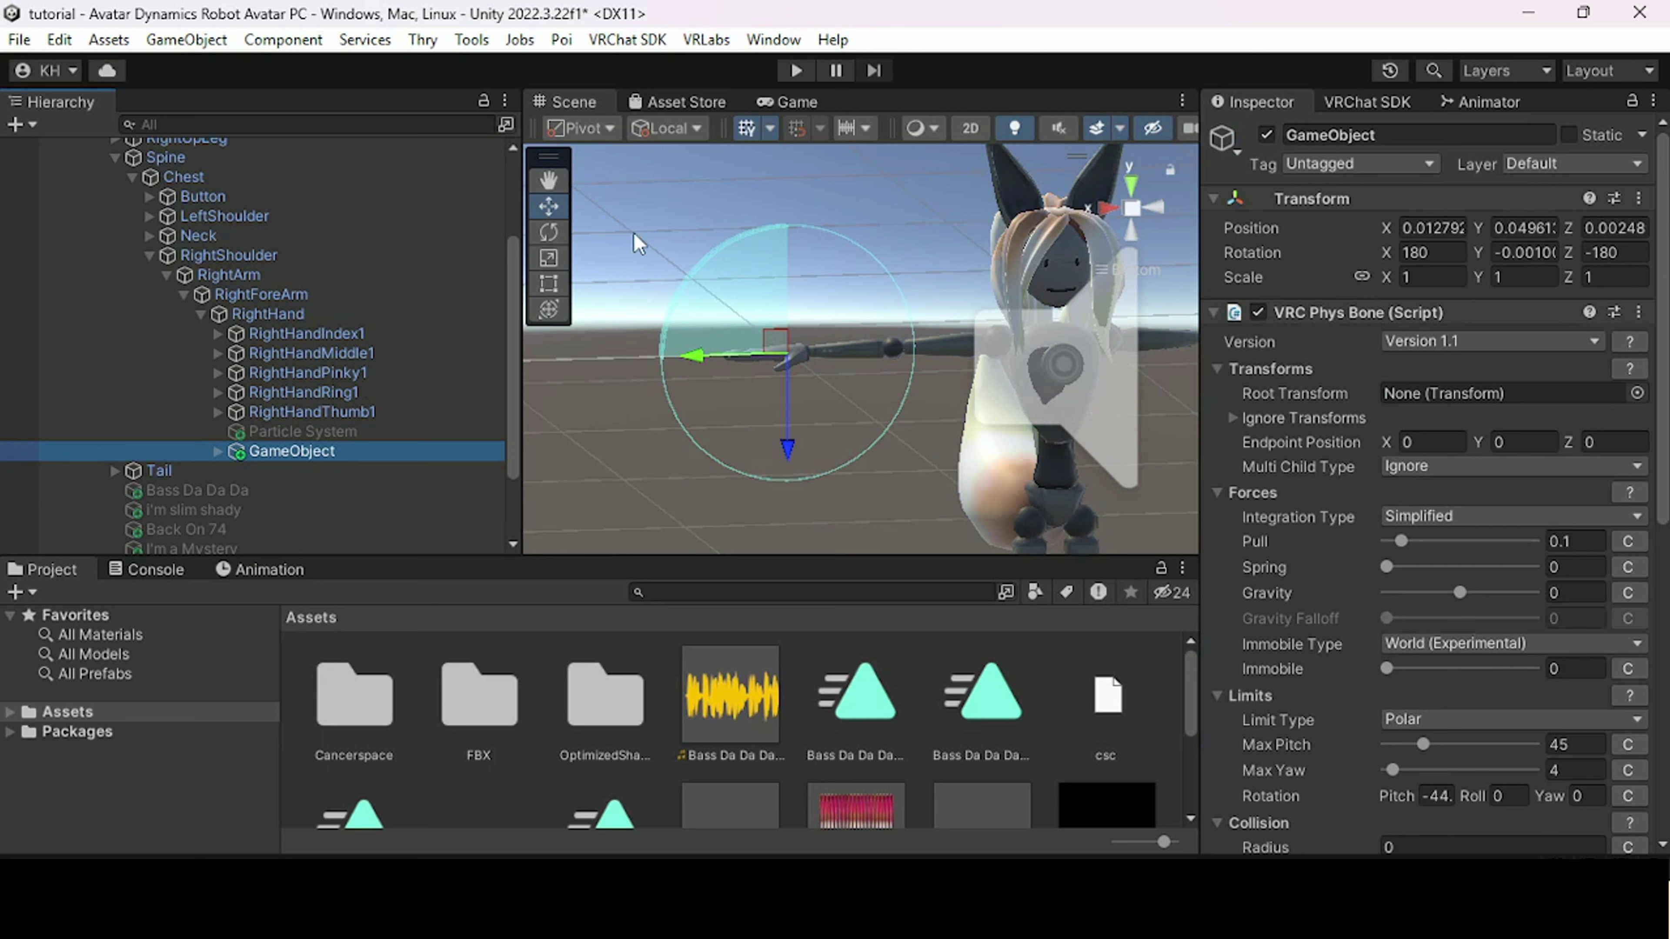
{"action": "right_click_drag", "start_coordinate": [636, 244], "coordinate": [607, 245]}
{"action": "left_click", "coordinate": [549, 232]}
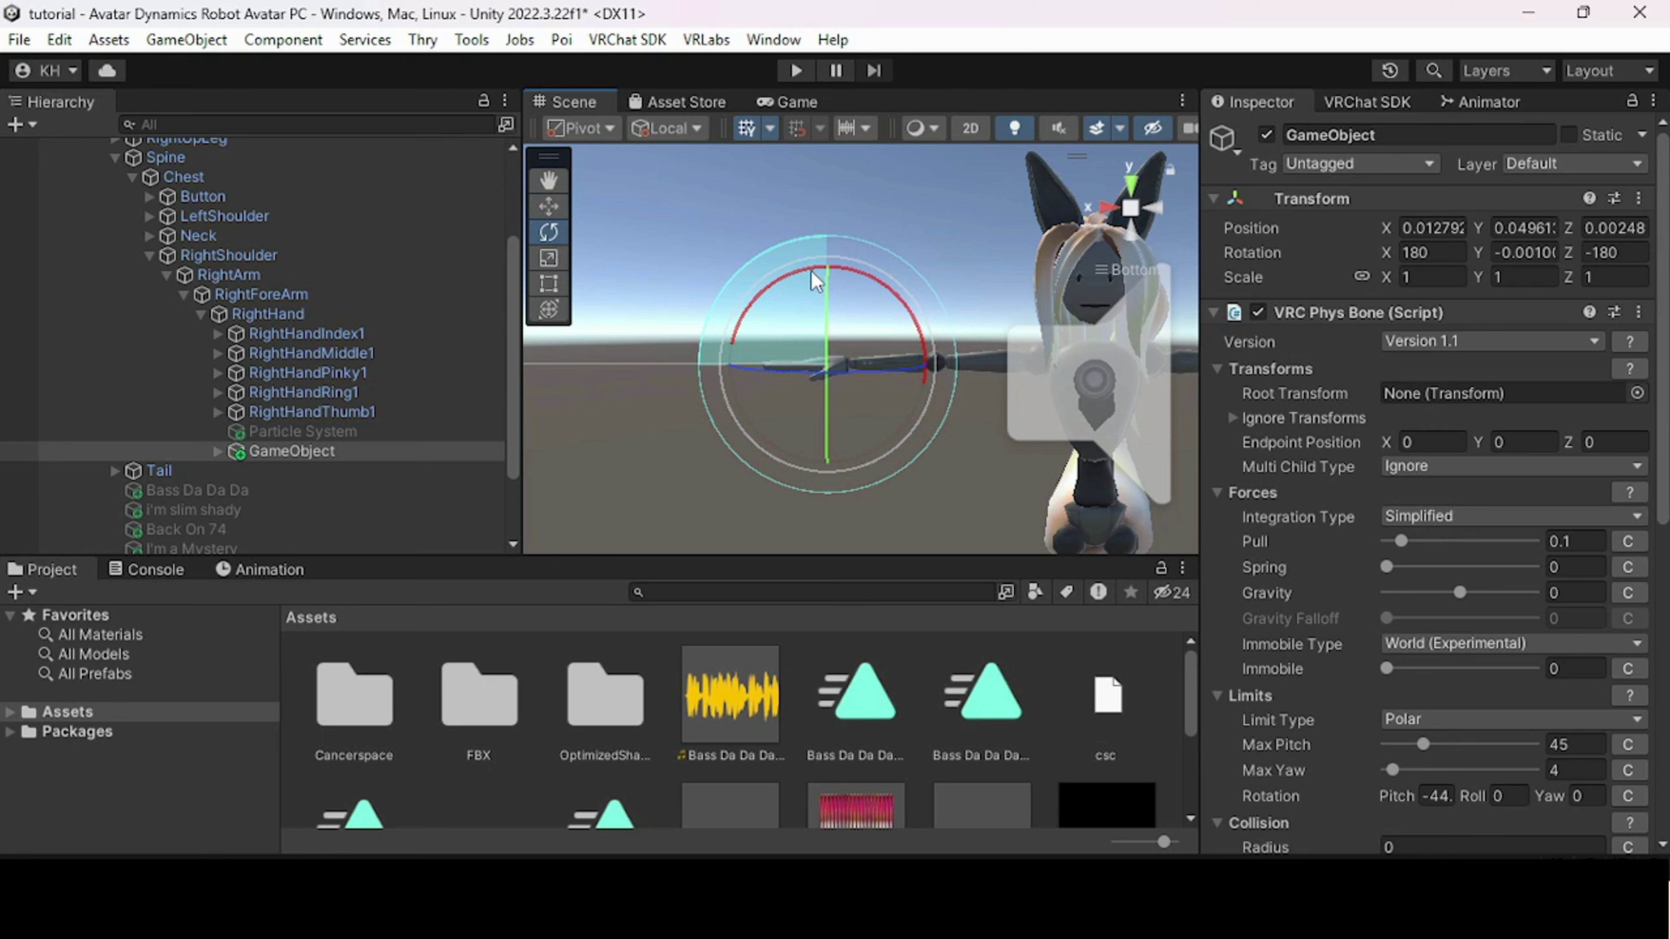
{"action": "right_click_drag", "start_coordinate": [816, 283], "coordinate": [807, 296]}
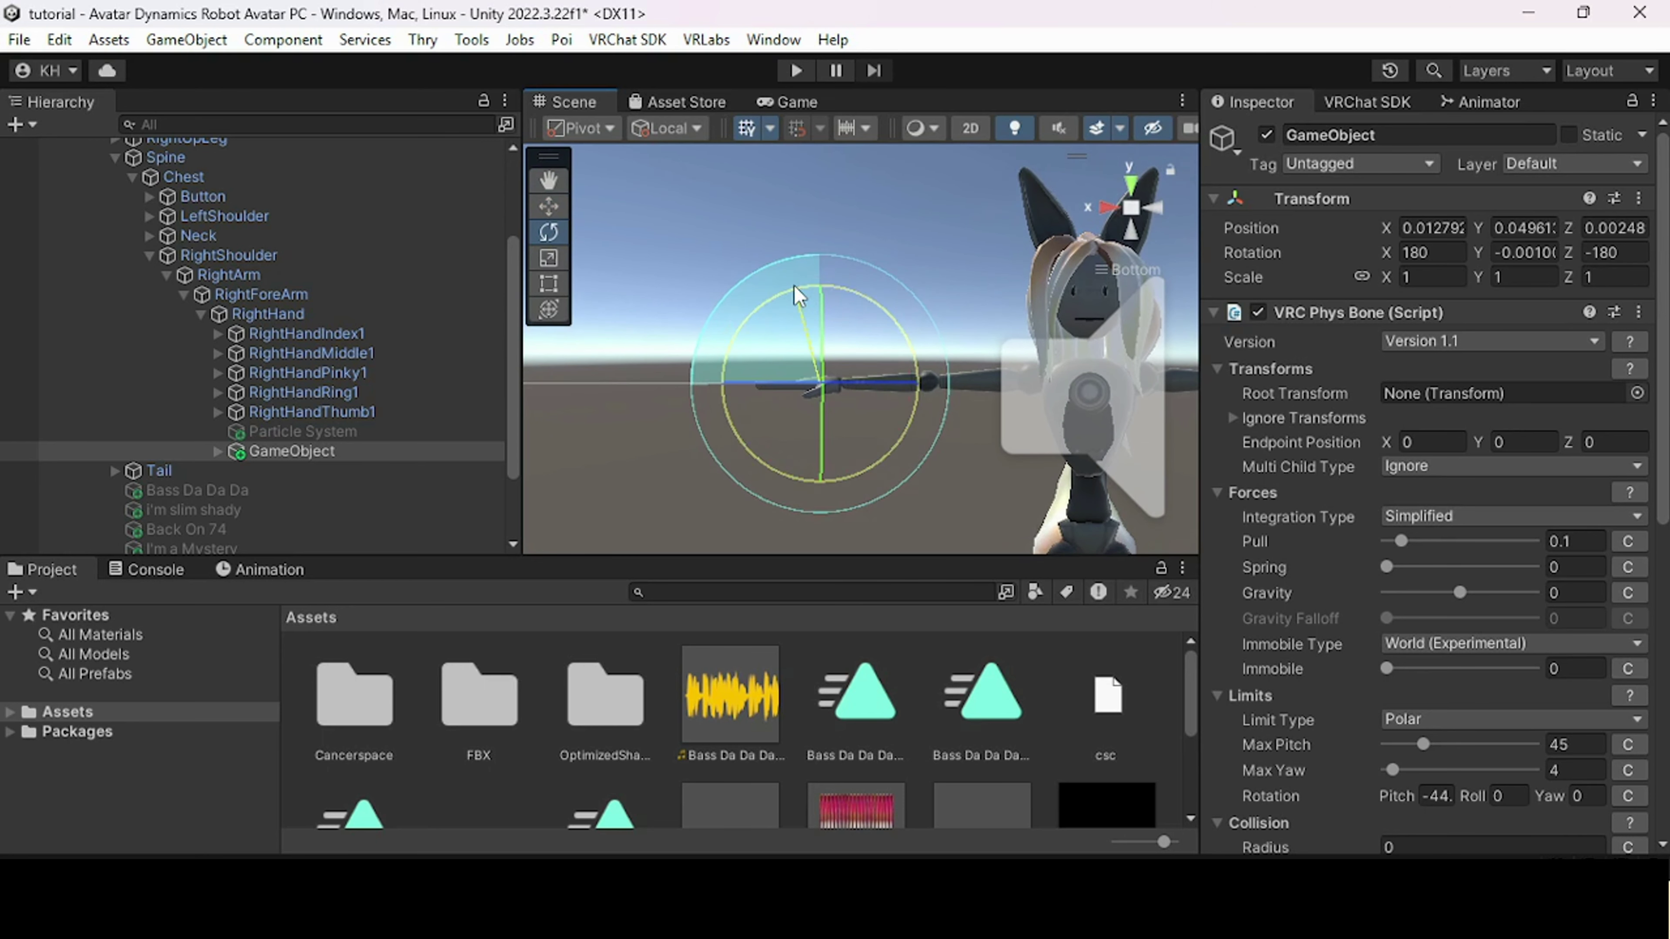
{"action": "left_click_drag", "start_coordinate": [792, 285], "coordinate": [844, 272]}
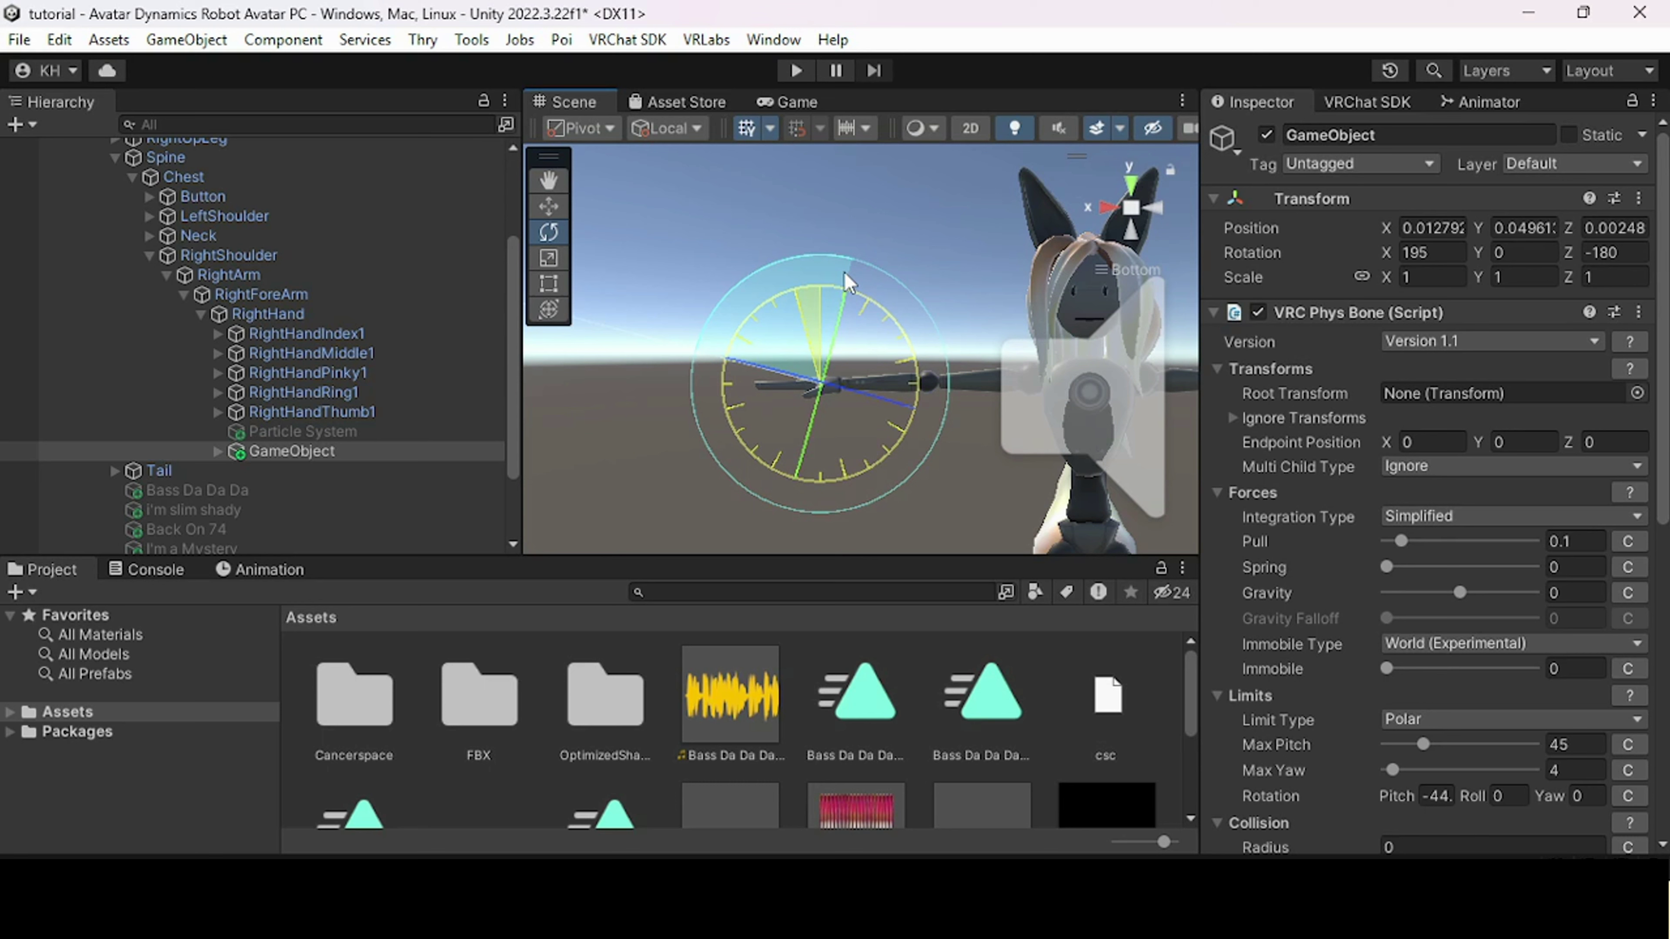
{"action": "left_click_drag", "start_coordinate": [859, 272], "coordinate": [871, 272]}
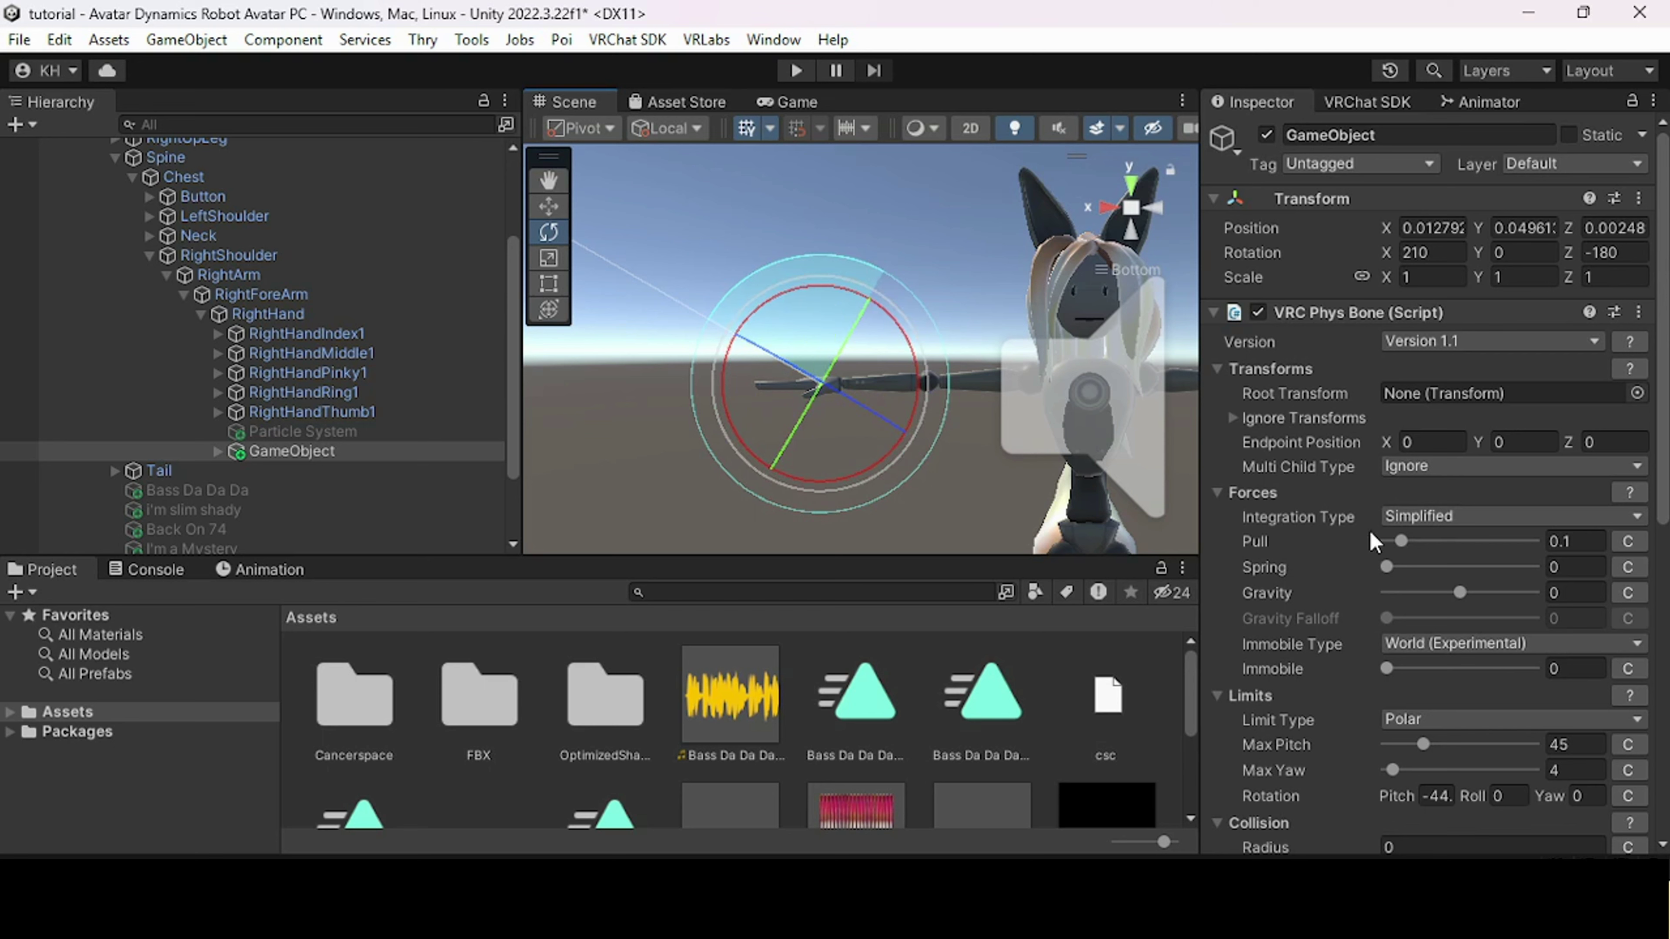
- Set the phys bone's Immobile value to 1 and deselect the object
{"action": "left_click_drag", "start_coordinate": [1387, 669], "coordinate": [1590, 646]}
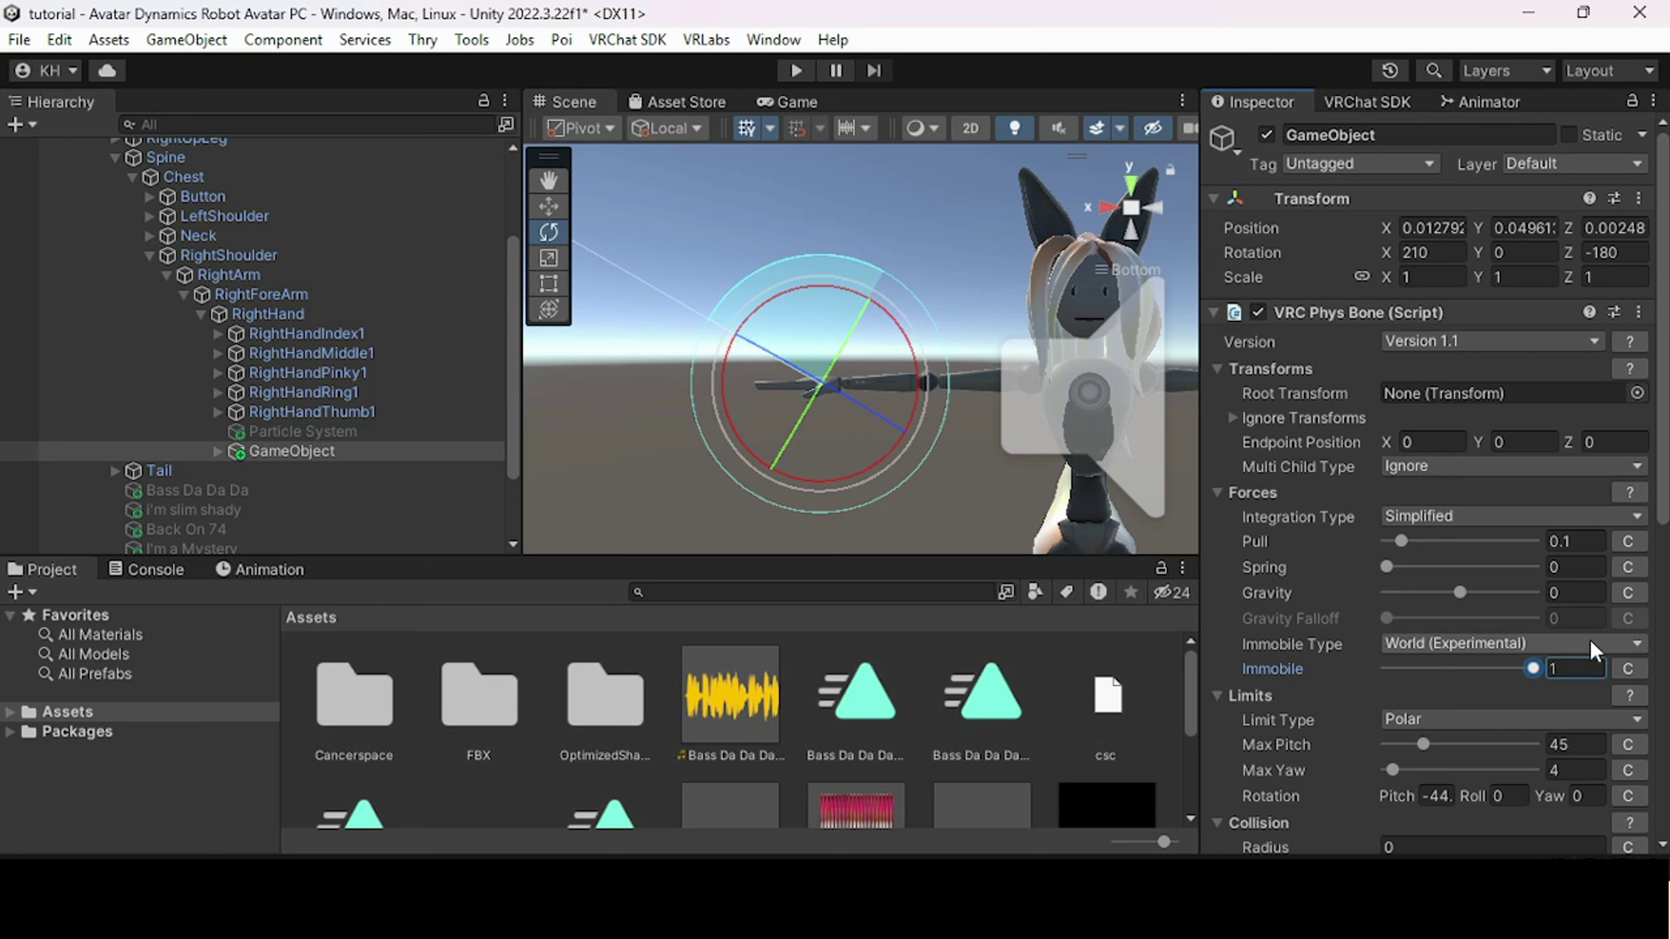
{"action": "left_click", "coordinate": [779, 216]}
{"action": "left_click_drag", "start_coordinate": [779, 216], "coordinate": [974, 423], "text": "alt"}
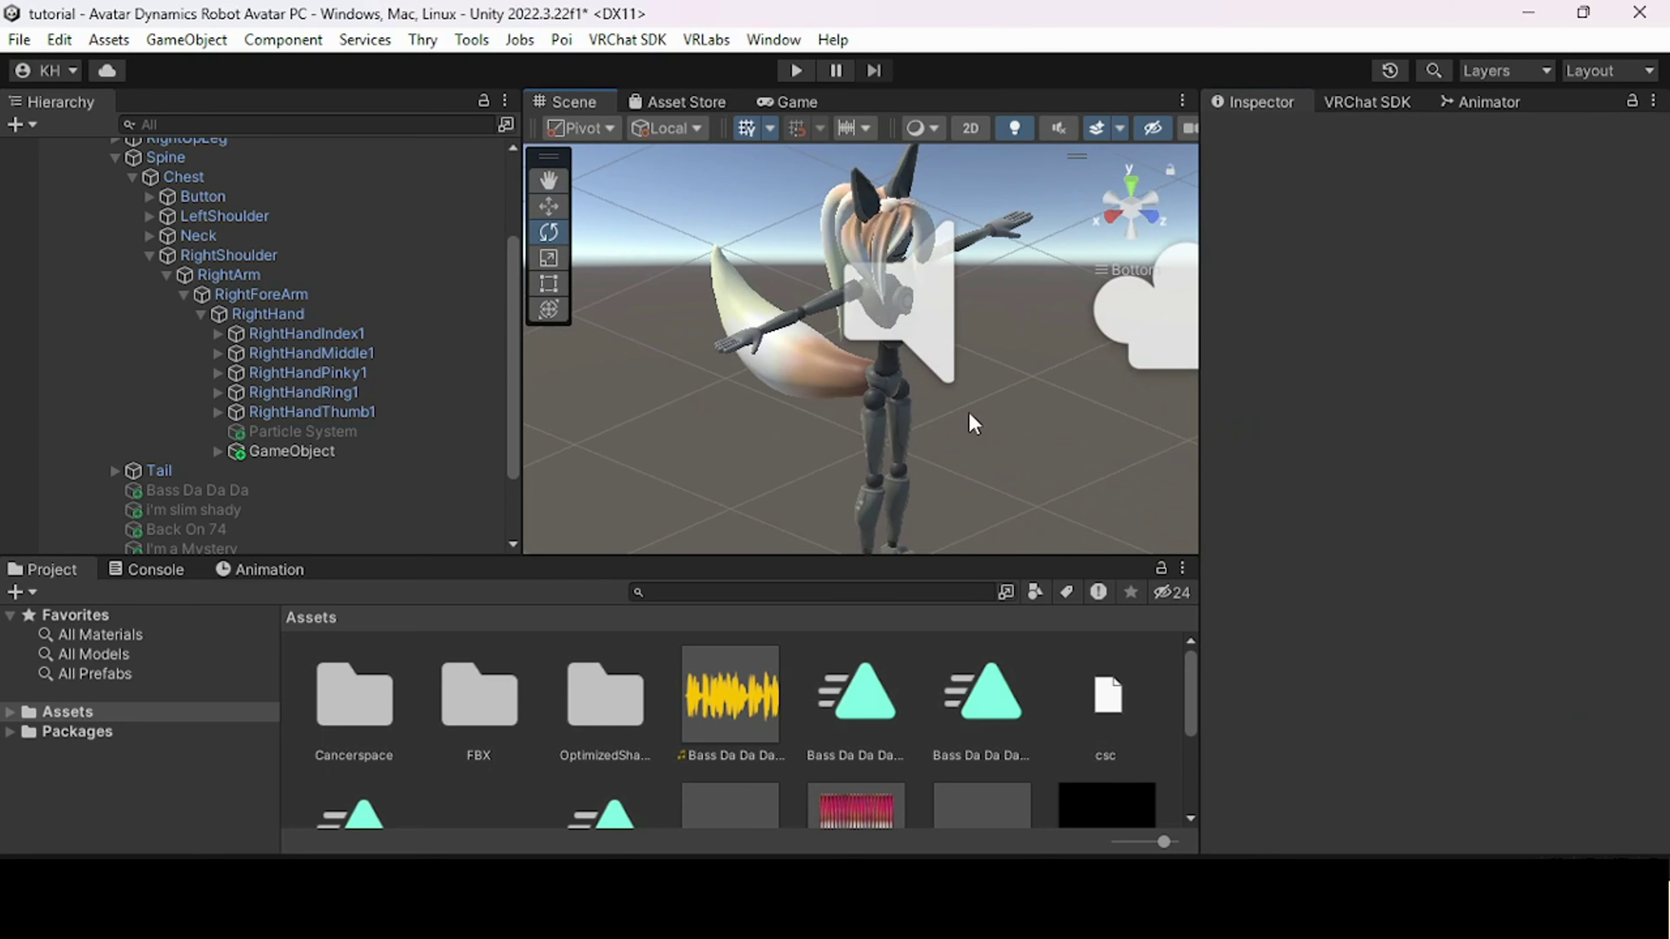
- Create a new animation clip named "Punch True" for the avatar in the Assets folder
{"action": "left_click", "coordinate": [283, 564]}
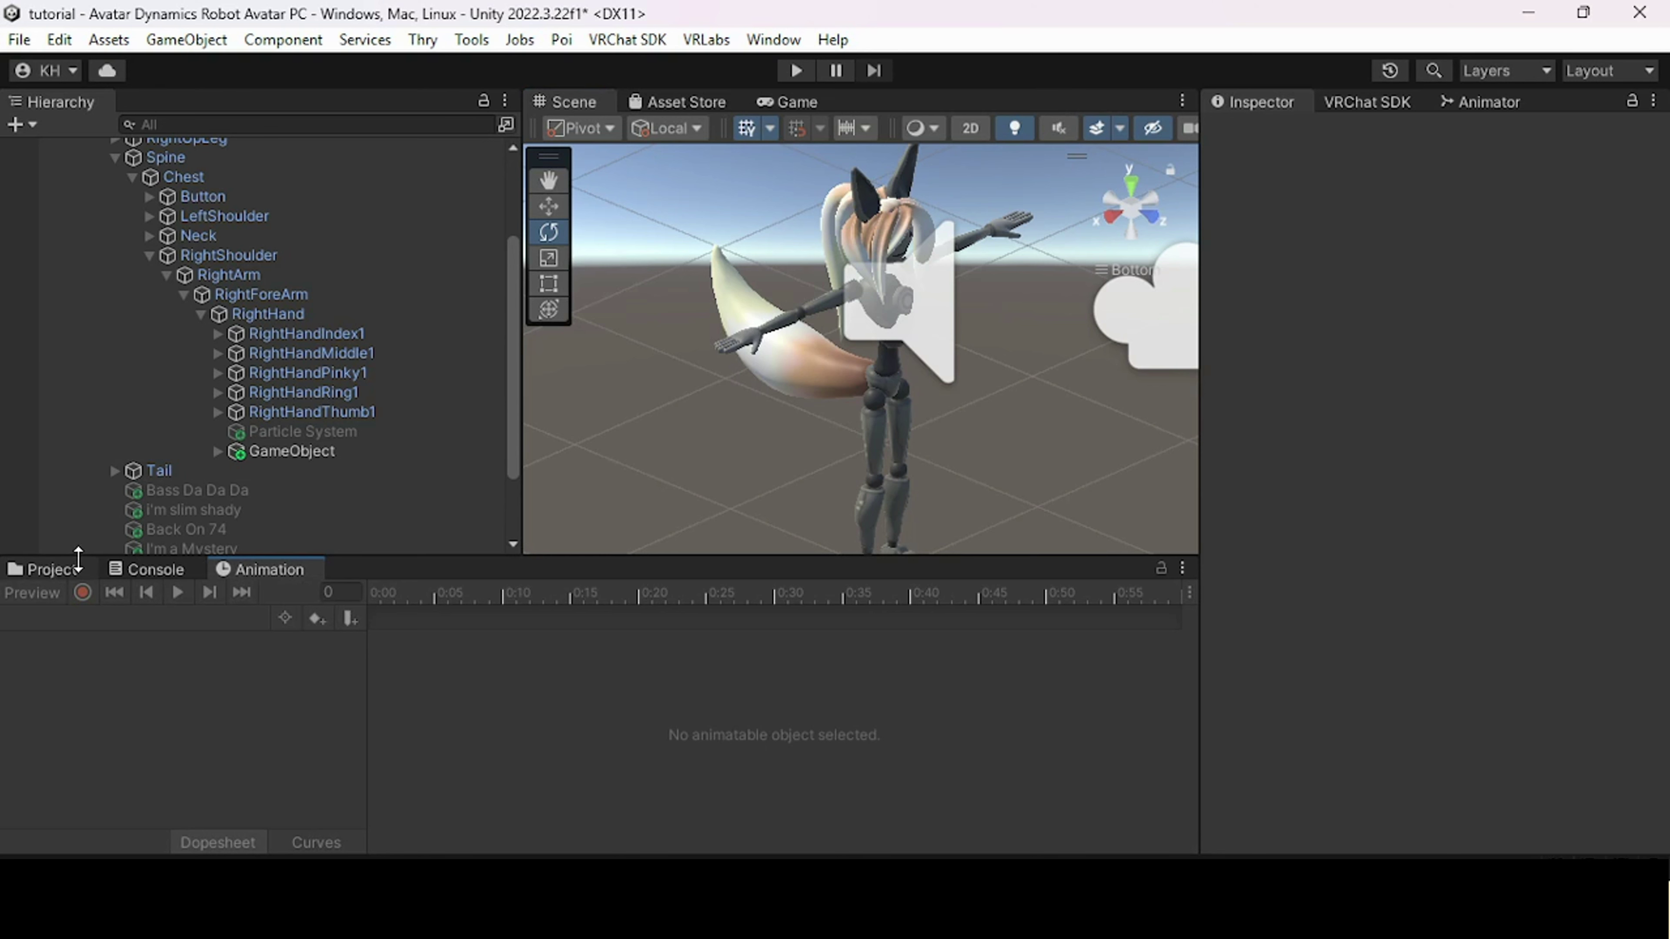
{"action": "left_click", "coordinate": [257, 295]}
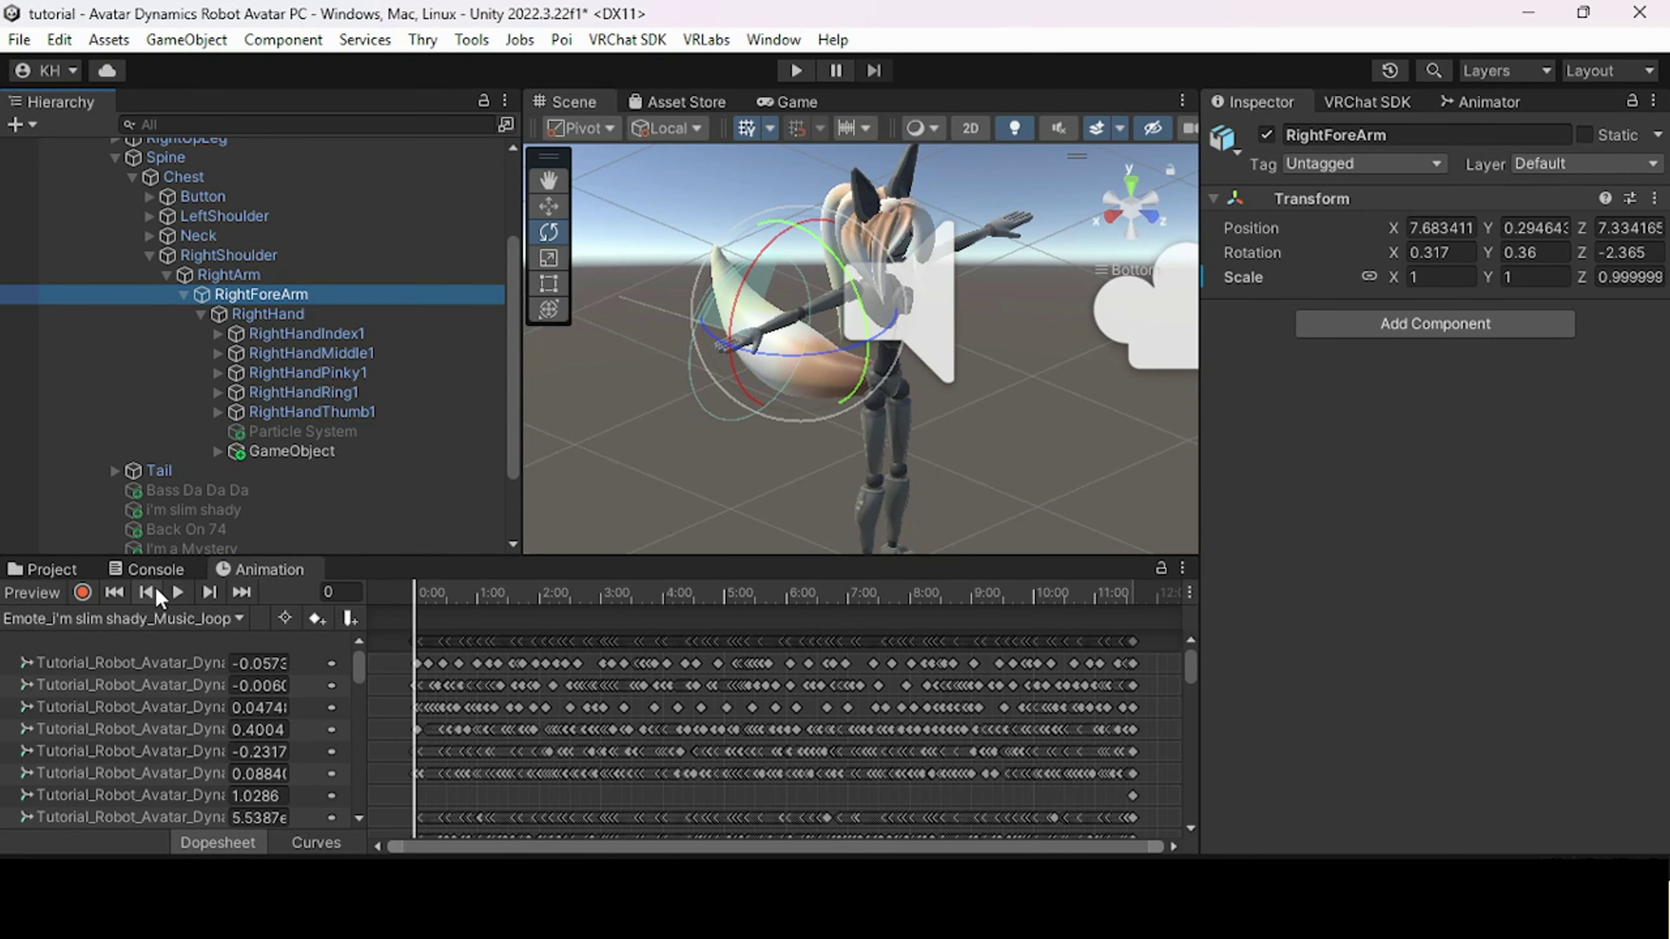
{"action": "left_click", "coordinate": [232, 619]}
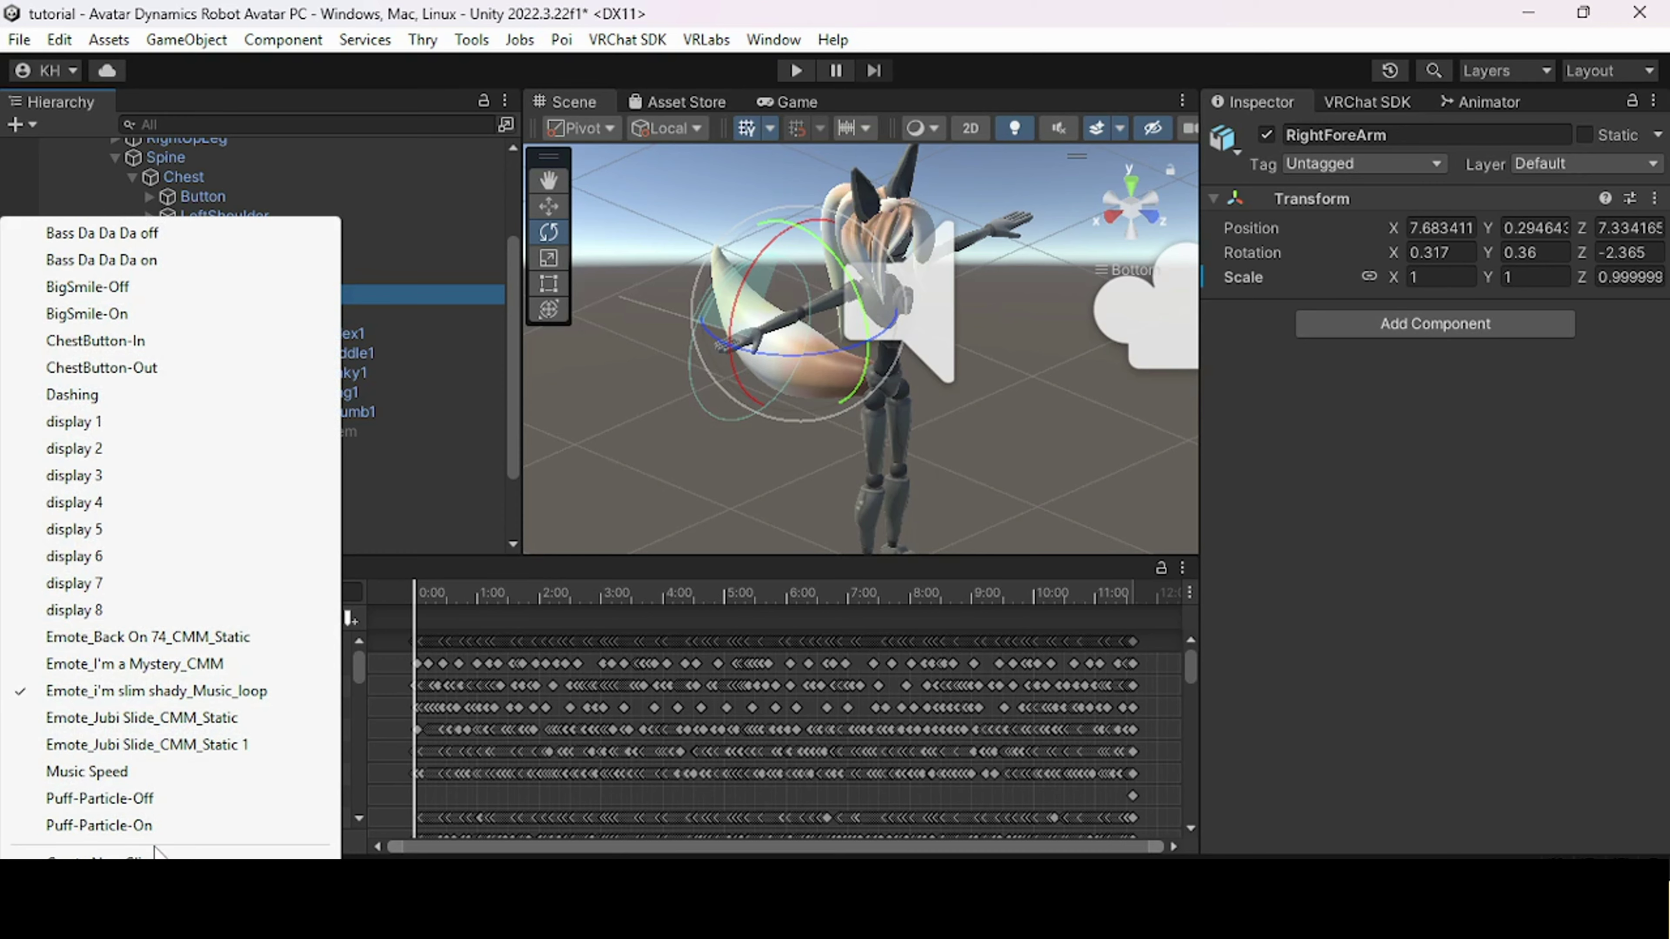
{"action": "left_click", "coordinate": [99, 854]}
{"action": "type", "text": "P"}
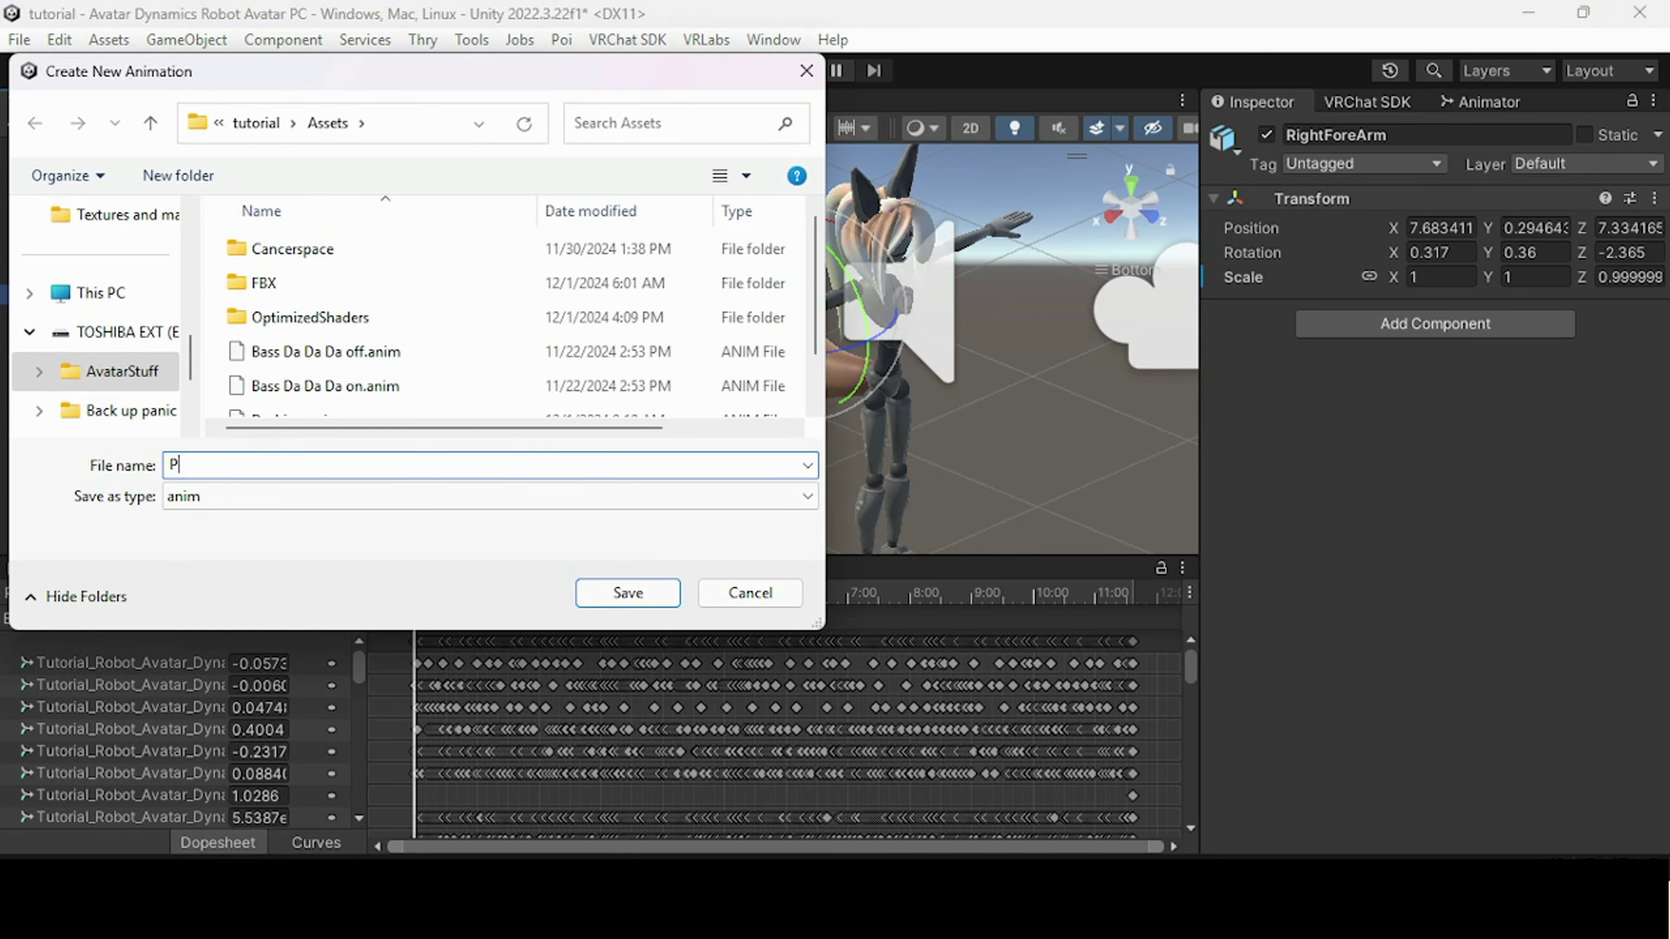
{"action": "type", "text": "unch True"}
{"action": "key", "text": "Return"}
- Record the right hand's Particle System being switched active at frame 0 of the Punch True clip
{"action": "left_click", "coordinate": [83, 592]}
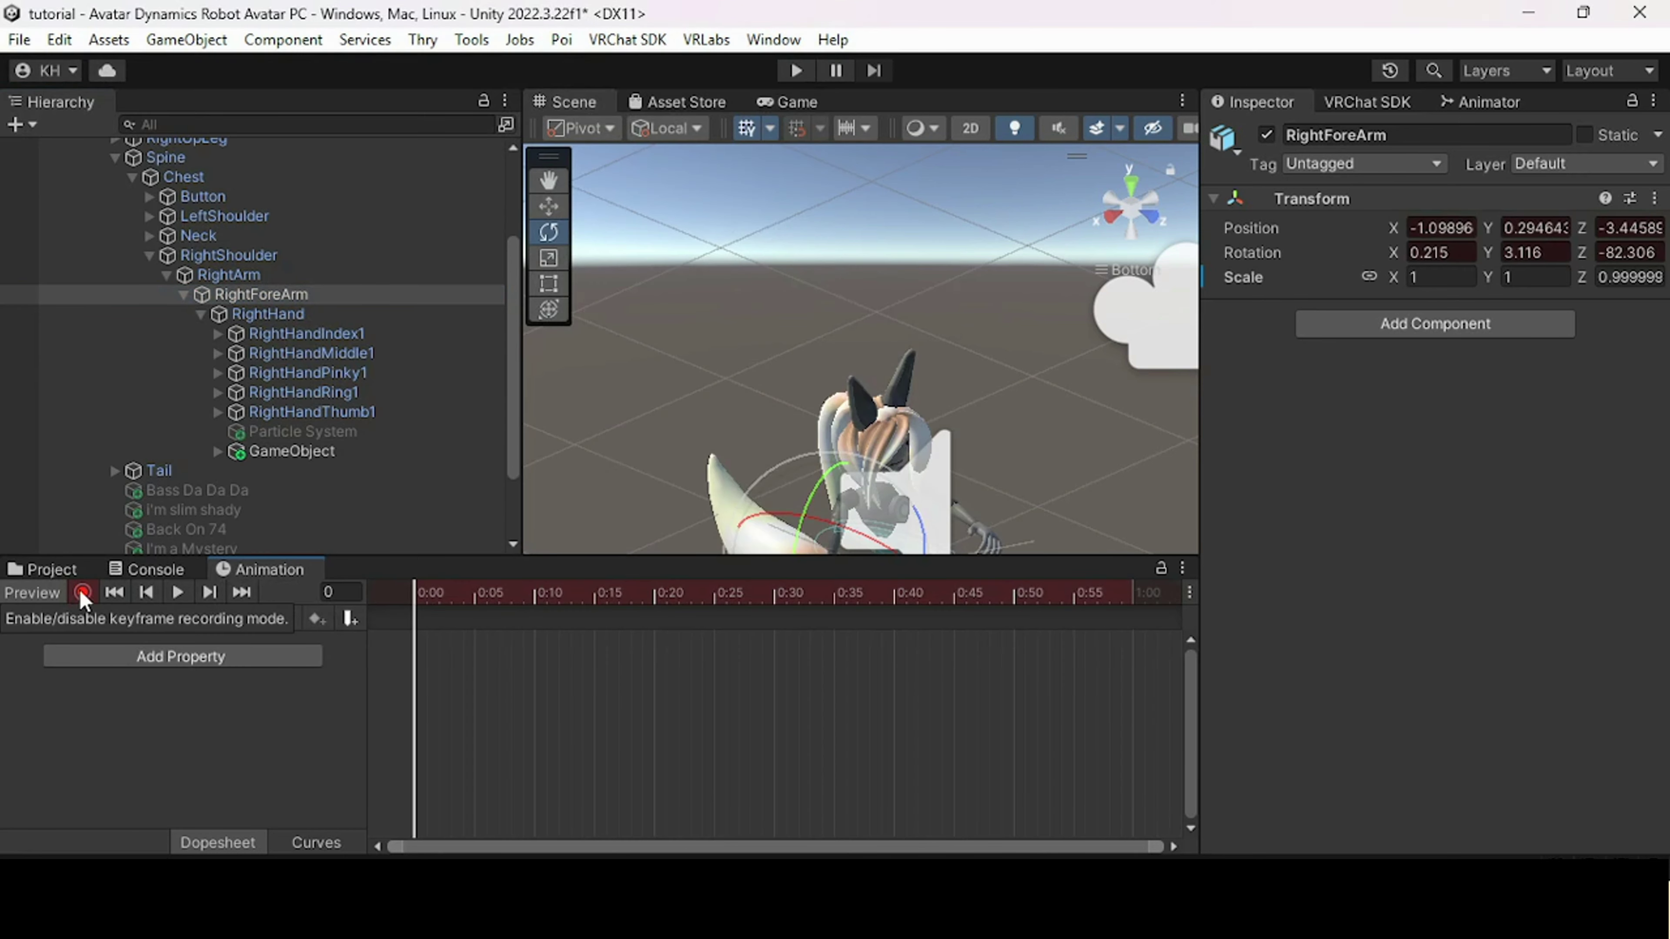
{"action": "left_click", "coordinate": [290, 453]}
{"action": "left_click", "coordinate": [299, 431]}
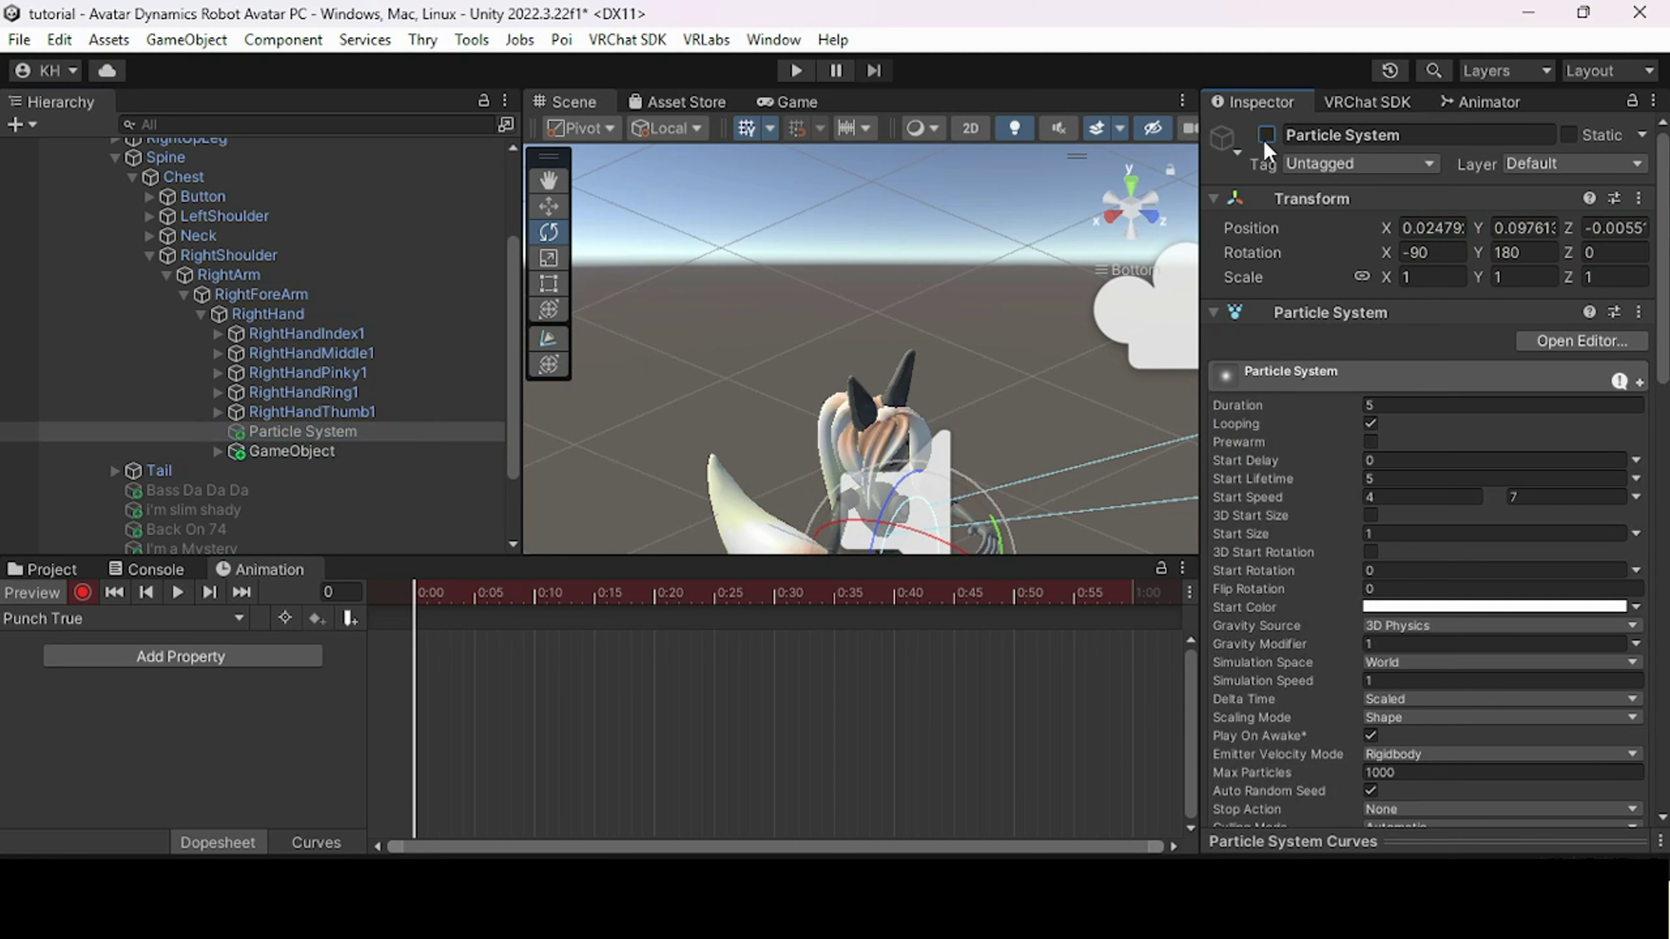
{"action": "left_click", "coordinate": [1265, 134]}
{"action": "left_click", "coordinate": [83, 591]}
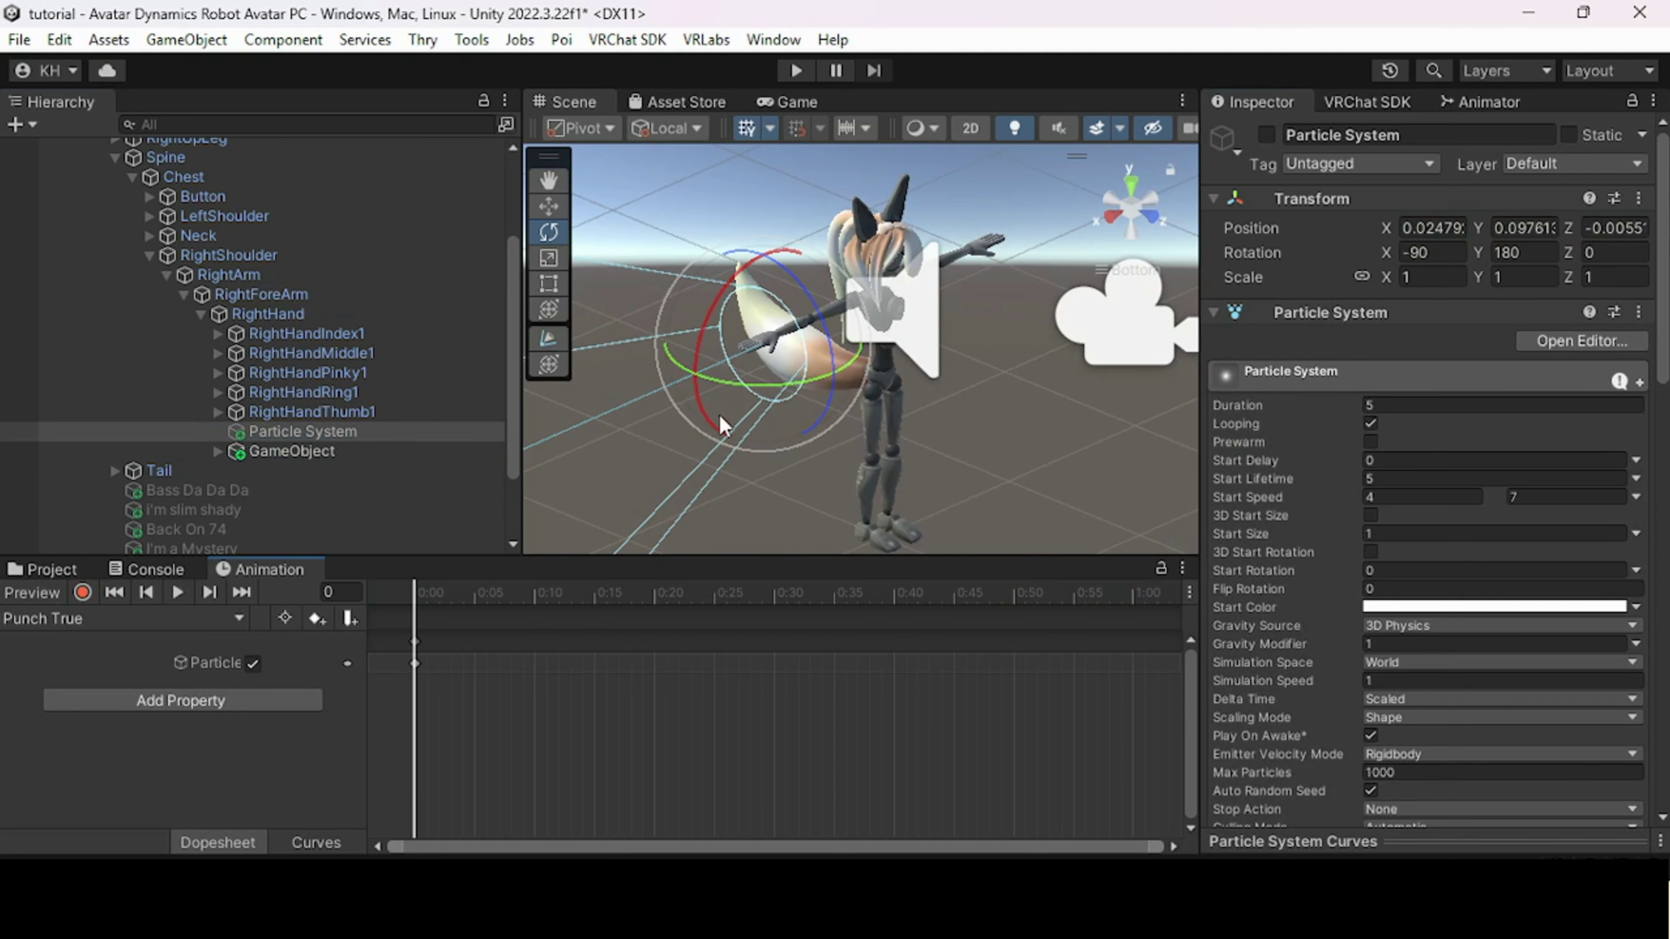
- Assign the Punch True clip as the motion of the Punch layer's default state, New State
{"action": "left_click", "coordinate": [1476, 104]}
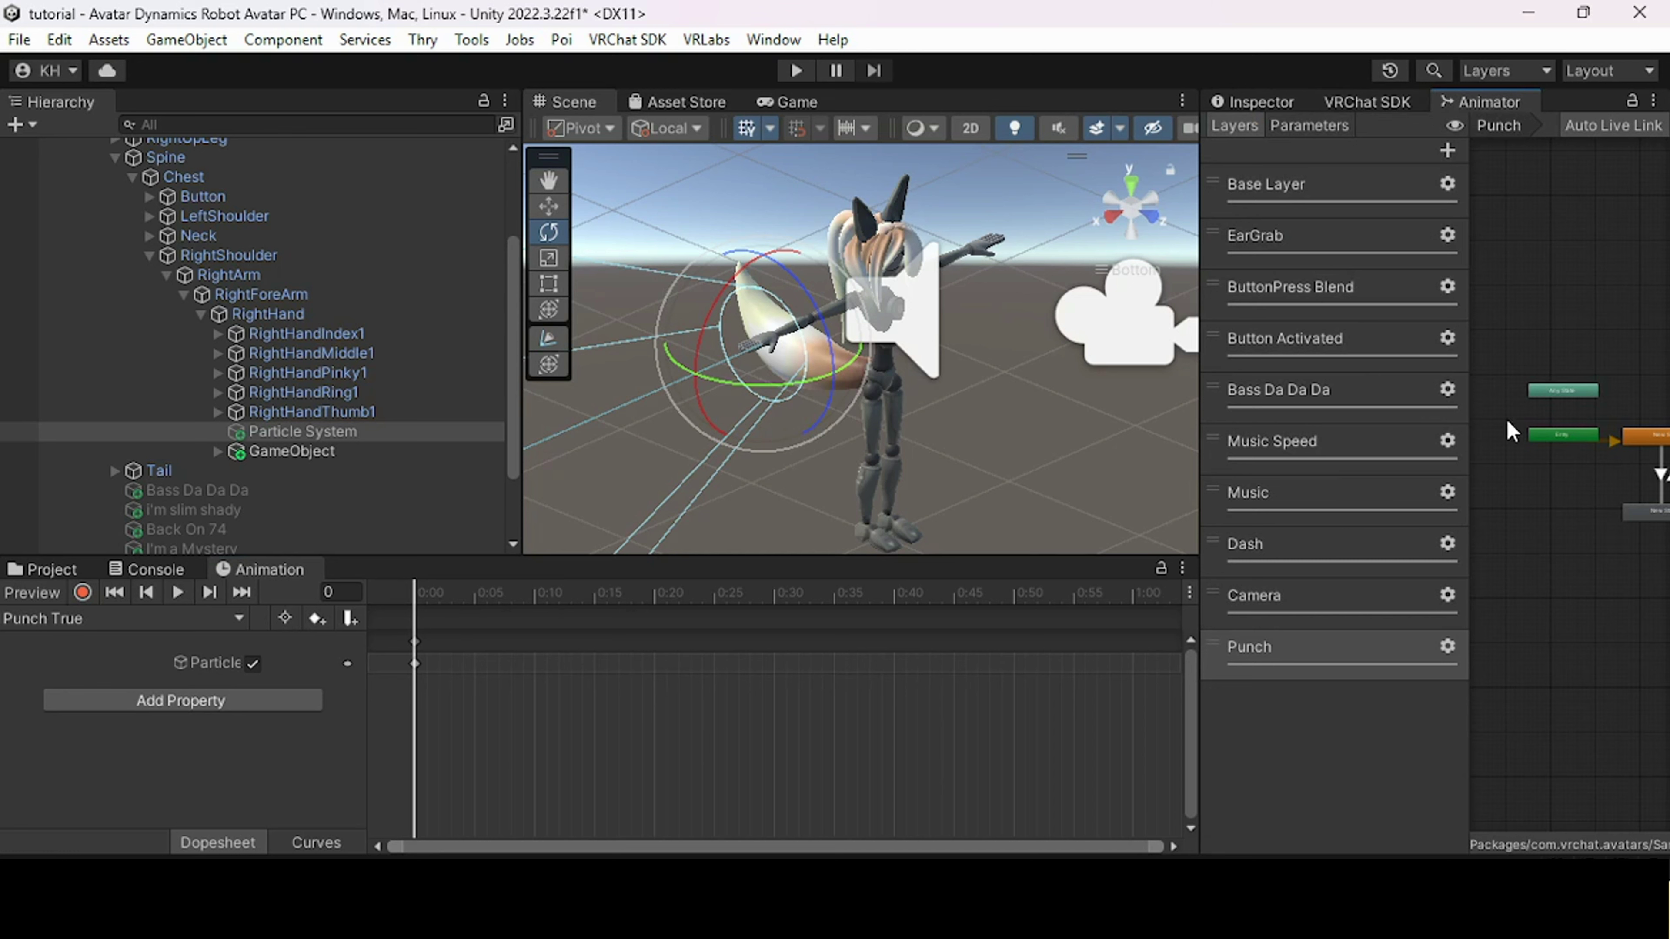
{"action": "left_click", "coordinate": [1581, 453]}
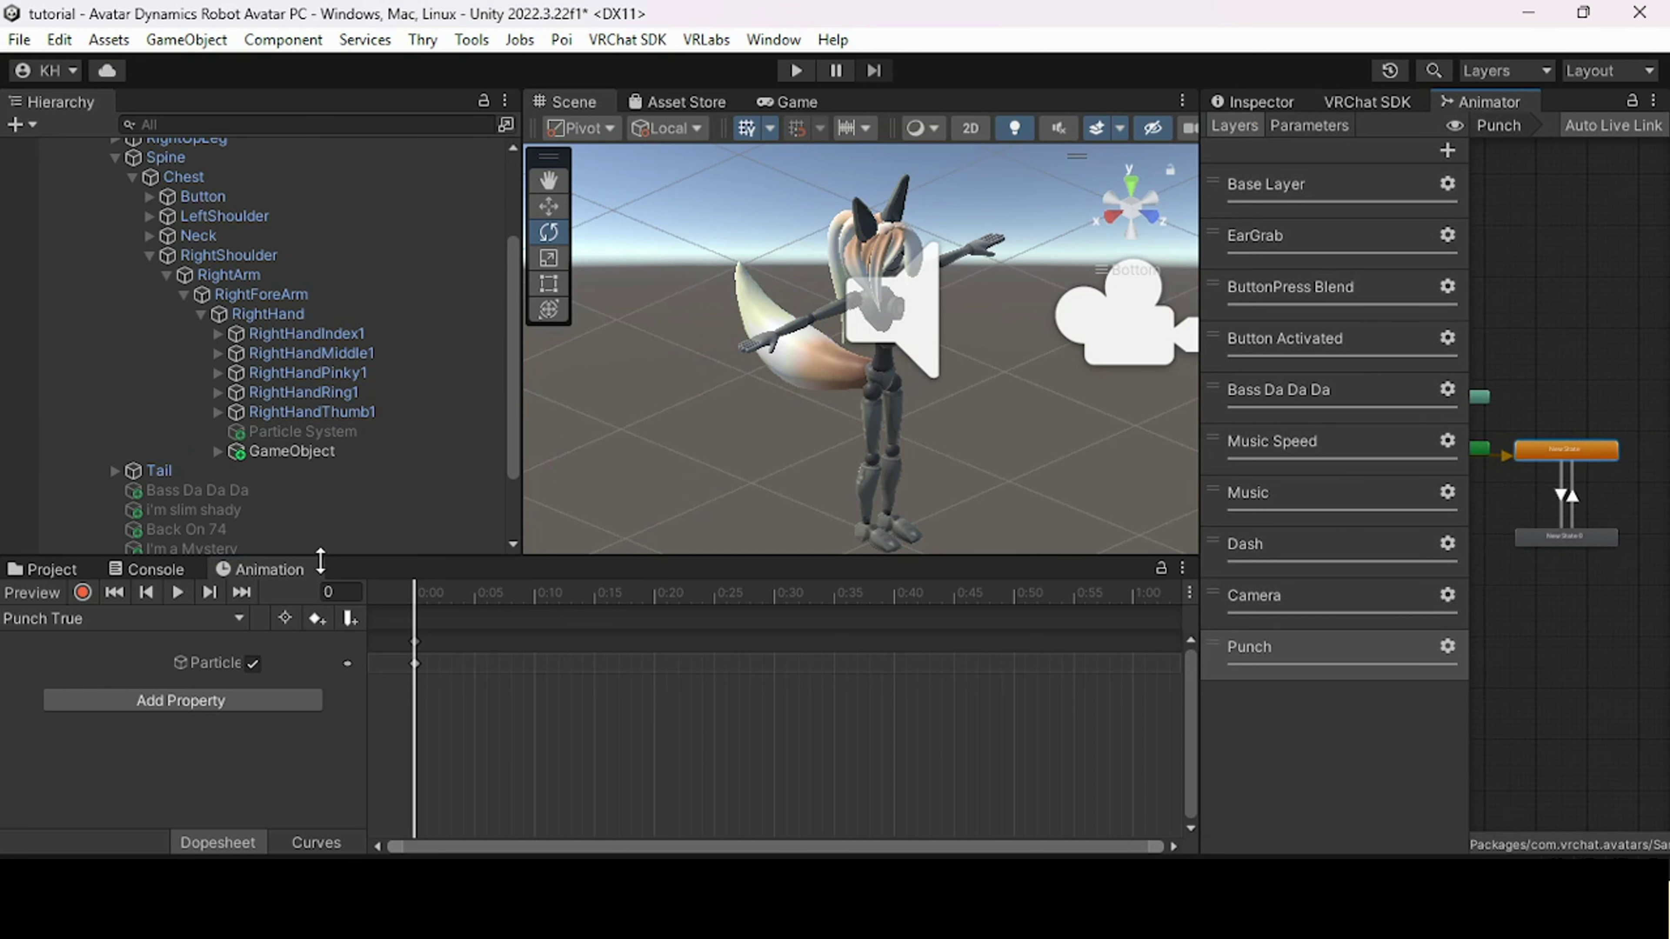
{"action": "left_click", "coordinate": [53, 570]}
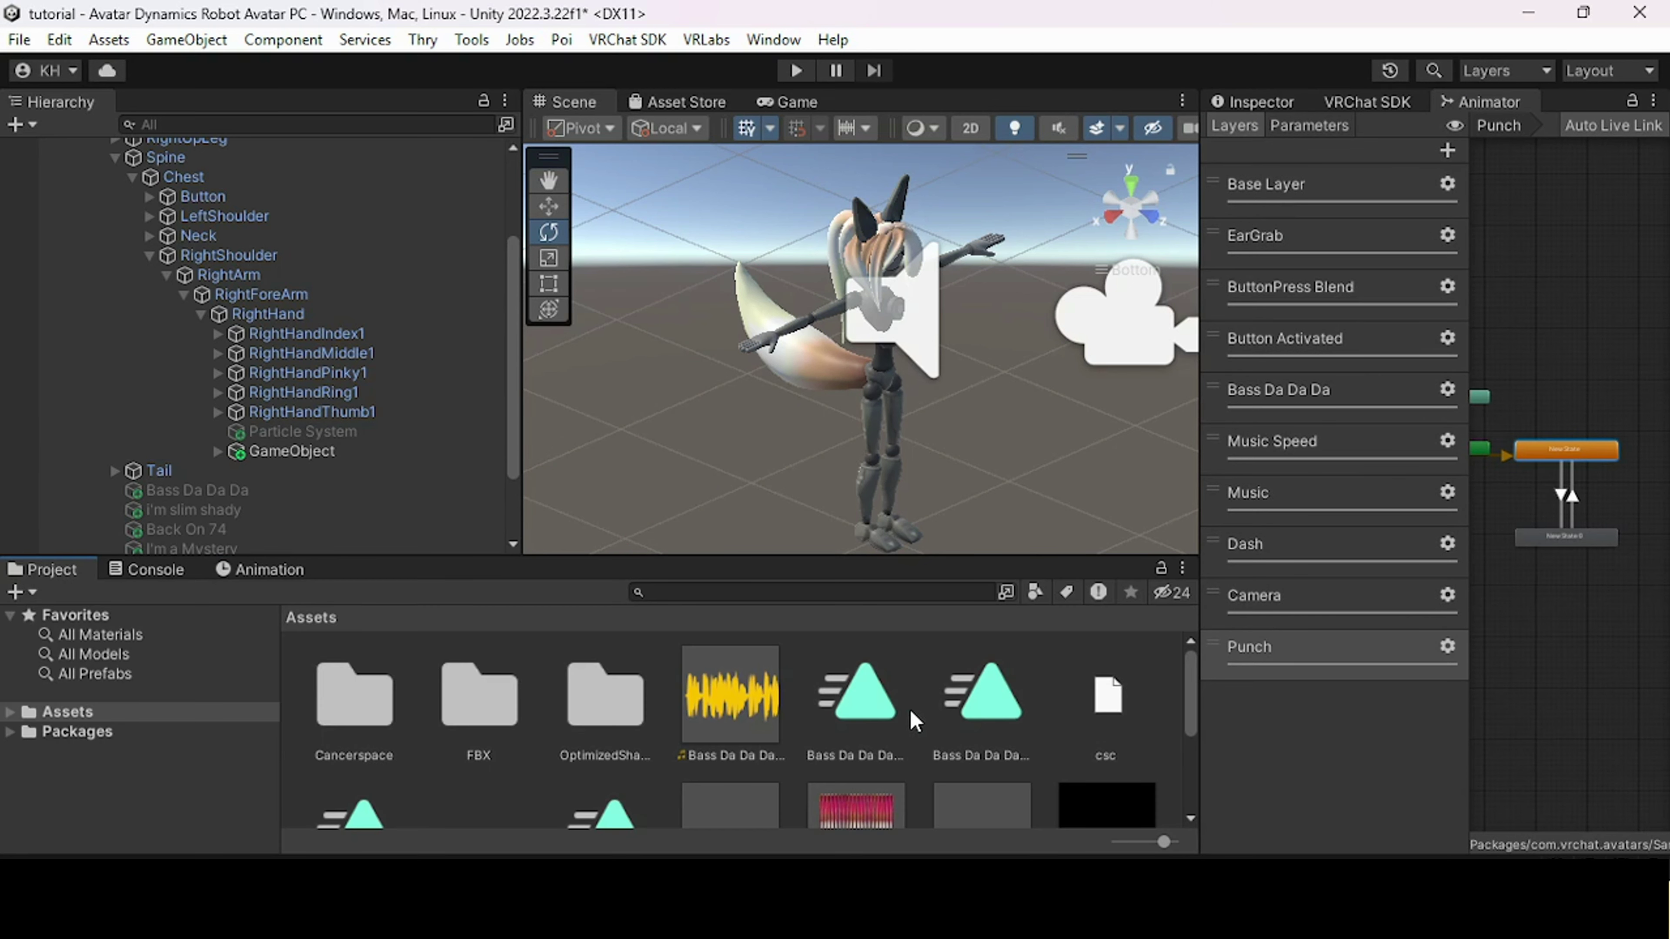
{"action": "scroll", "coordinate": [914, 722], "scroll_direction": "down", "scroll_amount": 2}
{"action": "scroll", "coordinate": [604, 721], "scroll_direction": "down", "scroll_amount": 2}
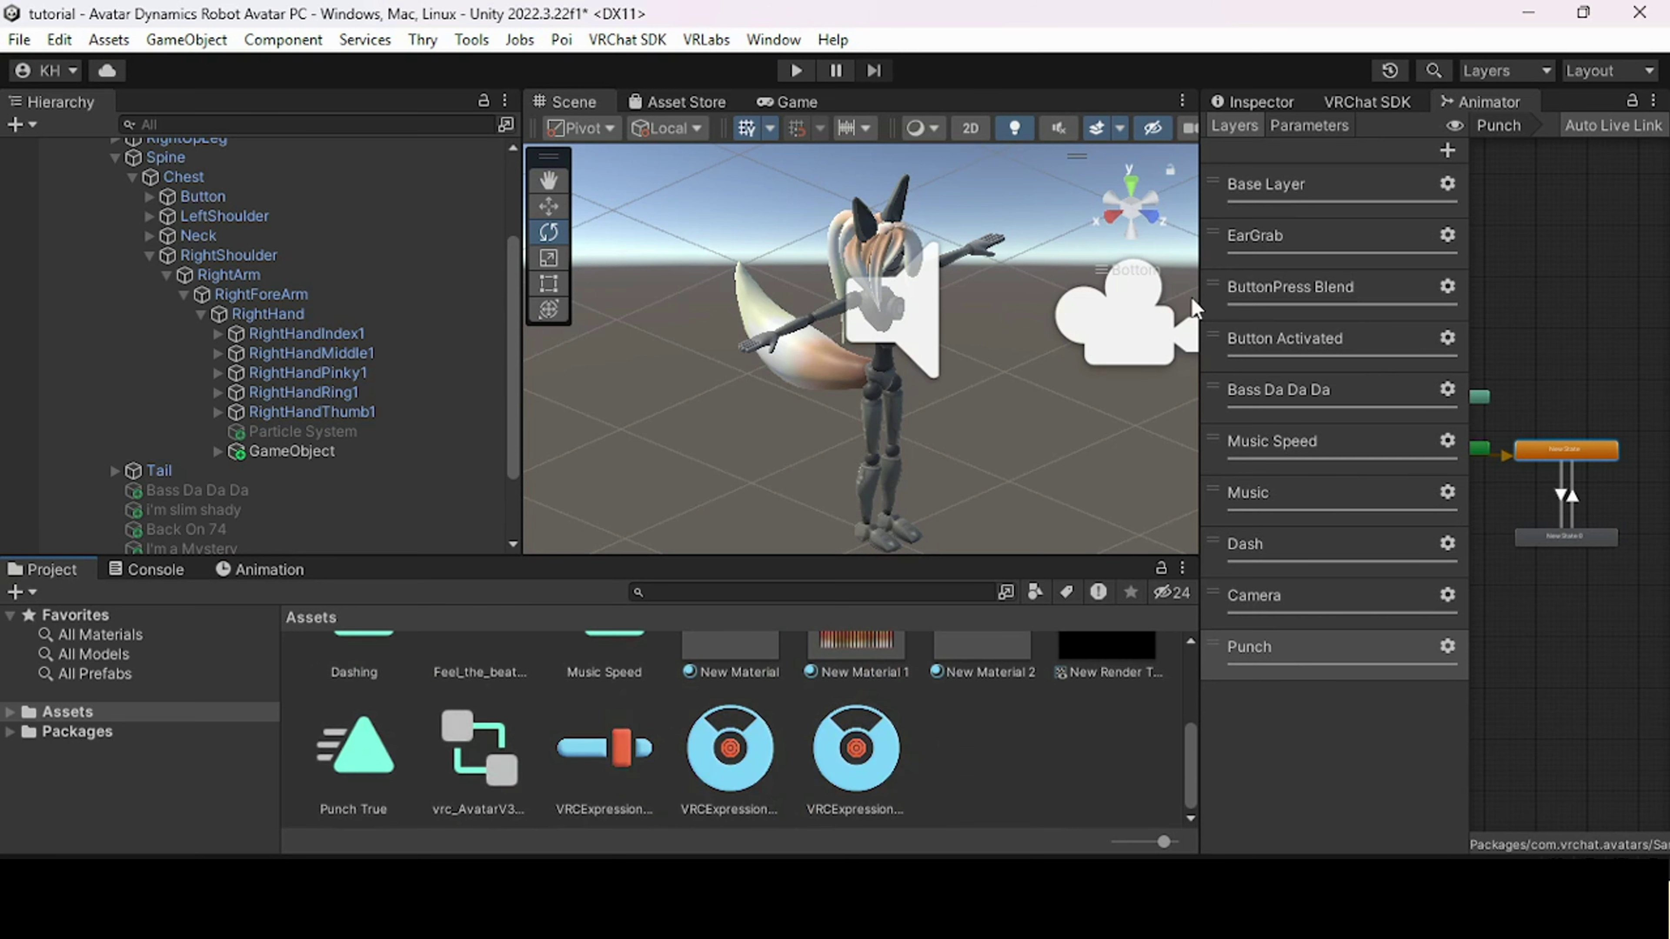
{"action": "left_click", "coordinate": [1258, 107]}
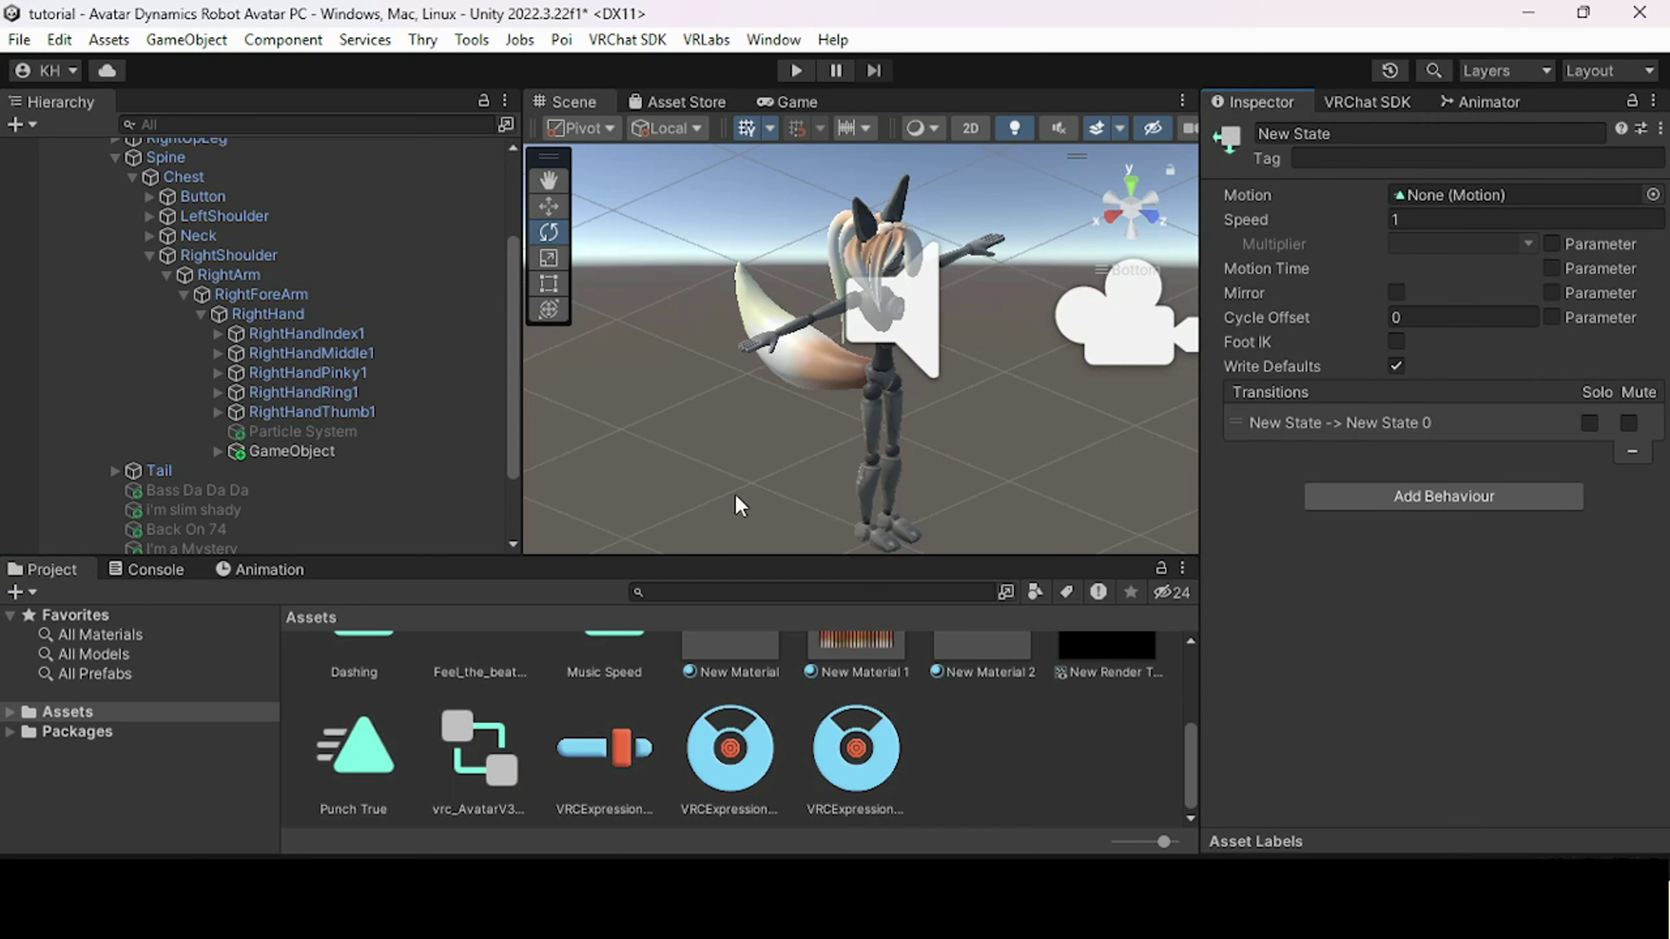
{"action": "left_click_drag", "start_coordinate": [403, 743], "coordinate": [1446, 198]}
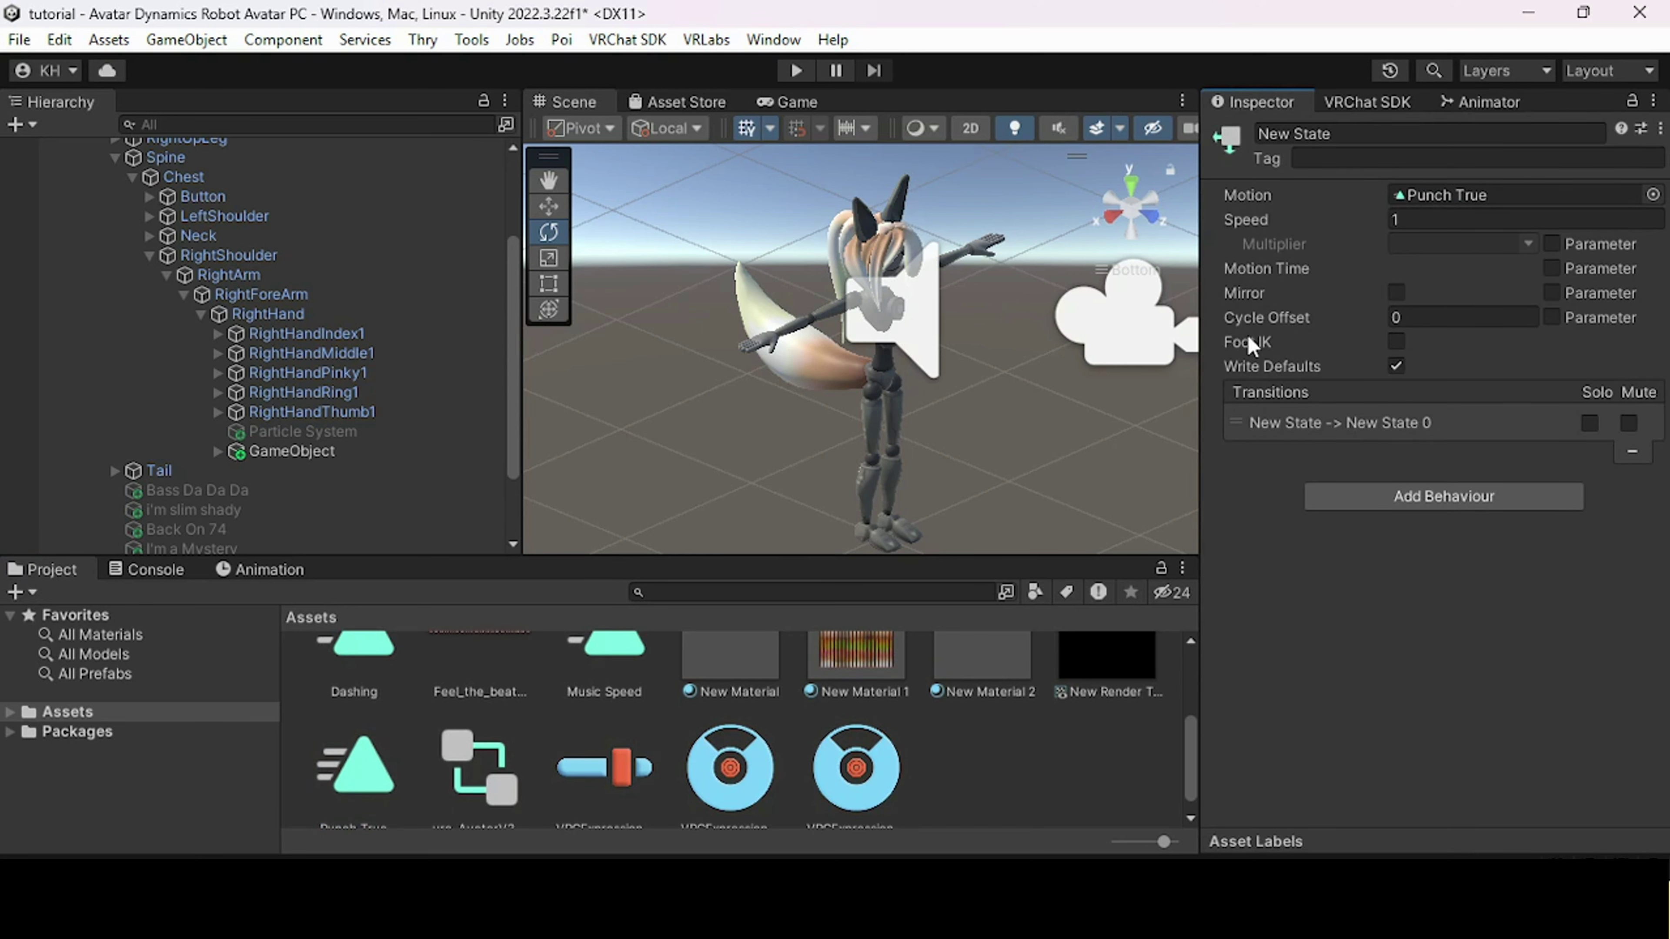
- Turn off Loop Time on the Punch True animation clip
{"action": "left_click", "coordinate": [388, 742]}
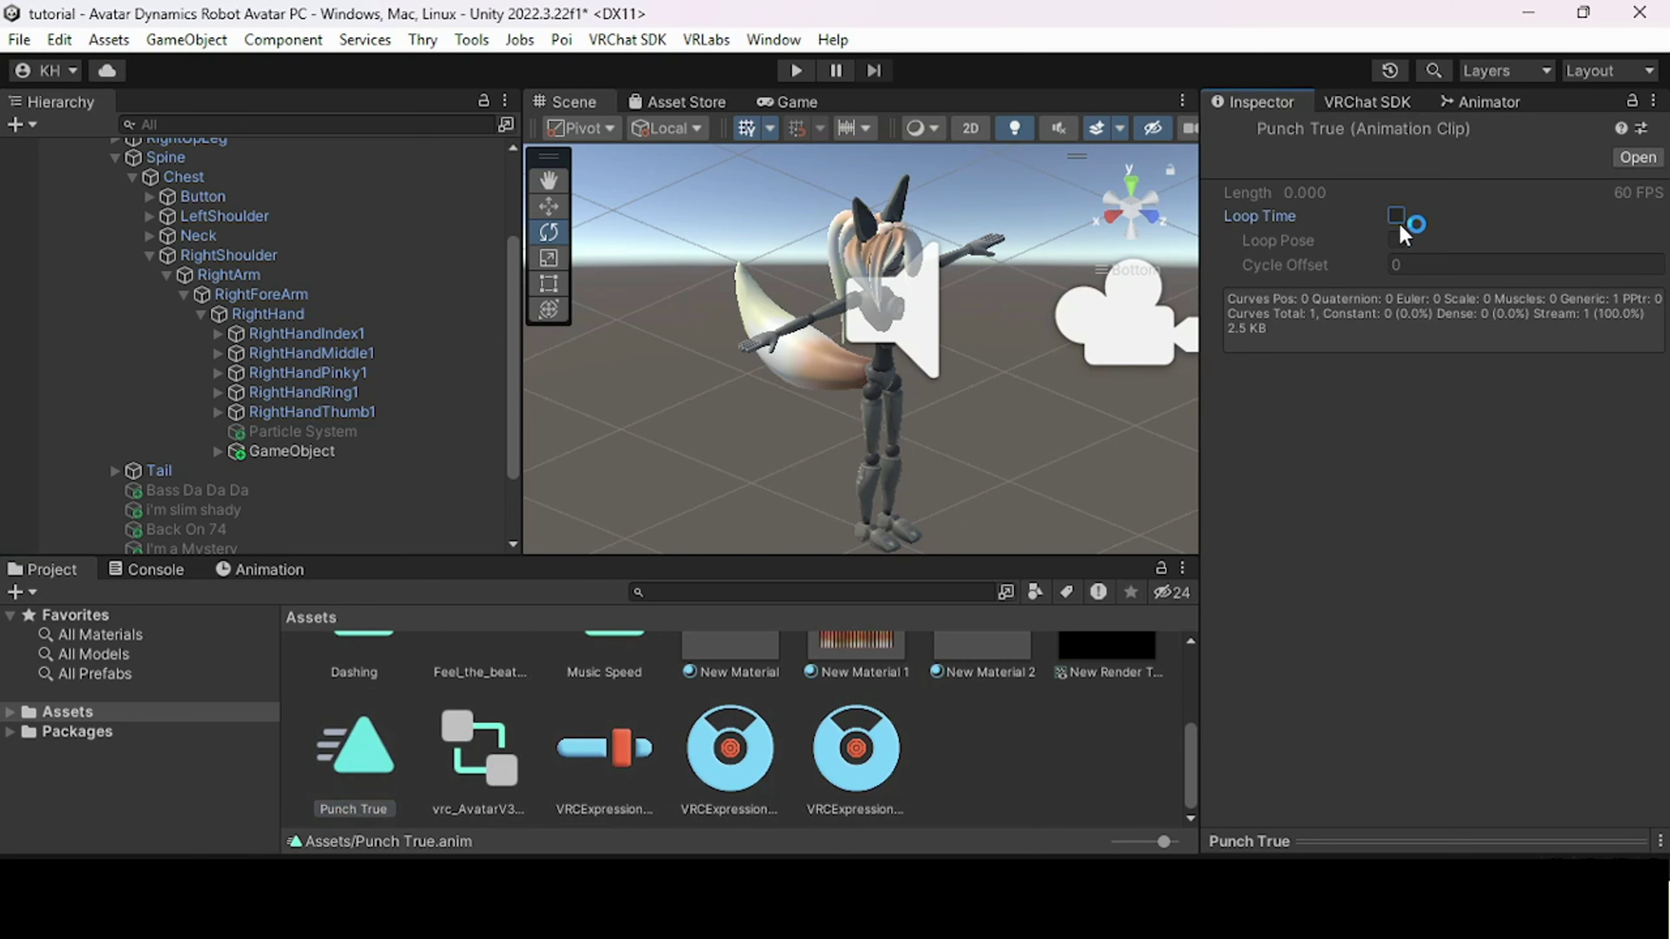
{"action": "left_click", "coordinate": [1366, 103]}
- Check the Punch_Angle conditions on both transitions between New State and New State 0 in the Punch layer
{"action": "left_click", "coordinate": [1484, 102]}
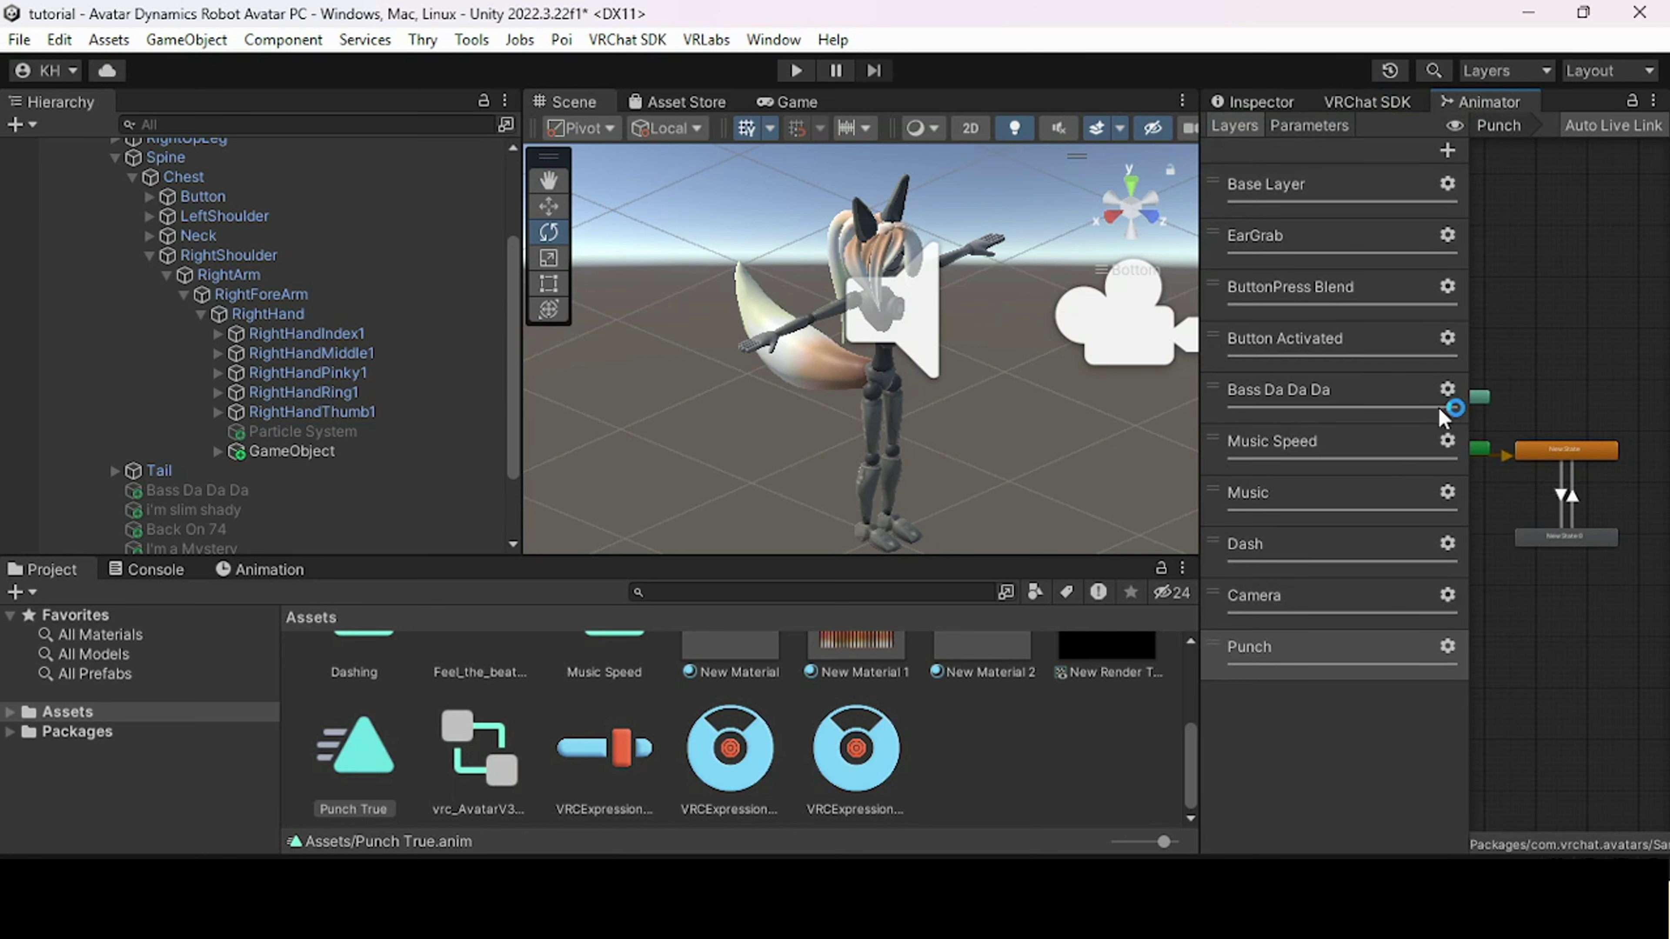
{"action": "left_click", "coordinate": [1553, 426]}
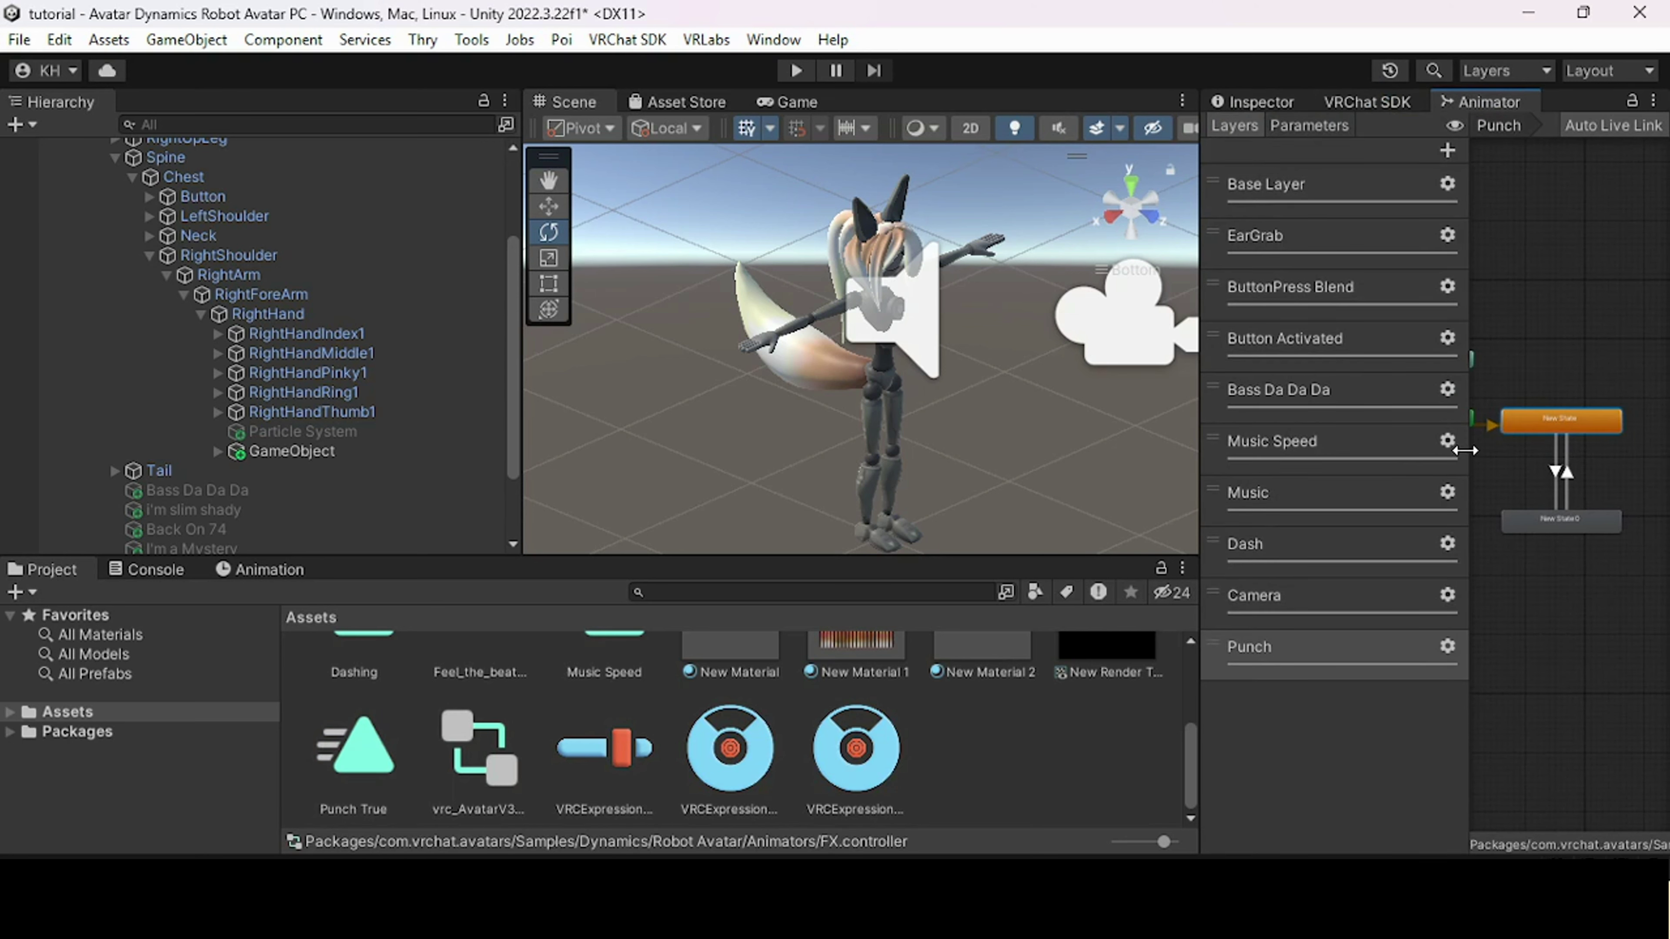
{"action": "left_click", "coordinate": [1553, 473]}
{"action": "left_click", "coordinate": [1252, 102]}
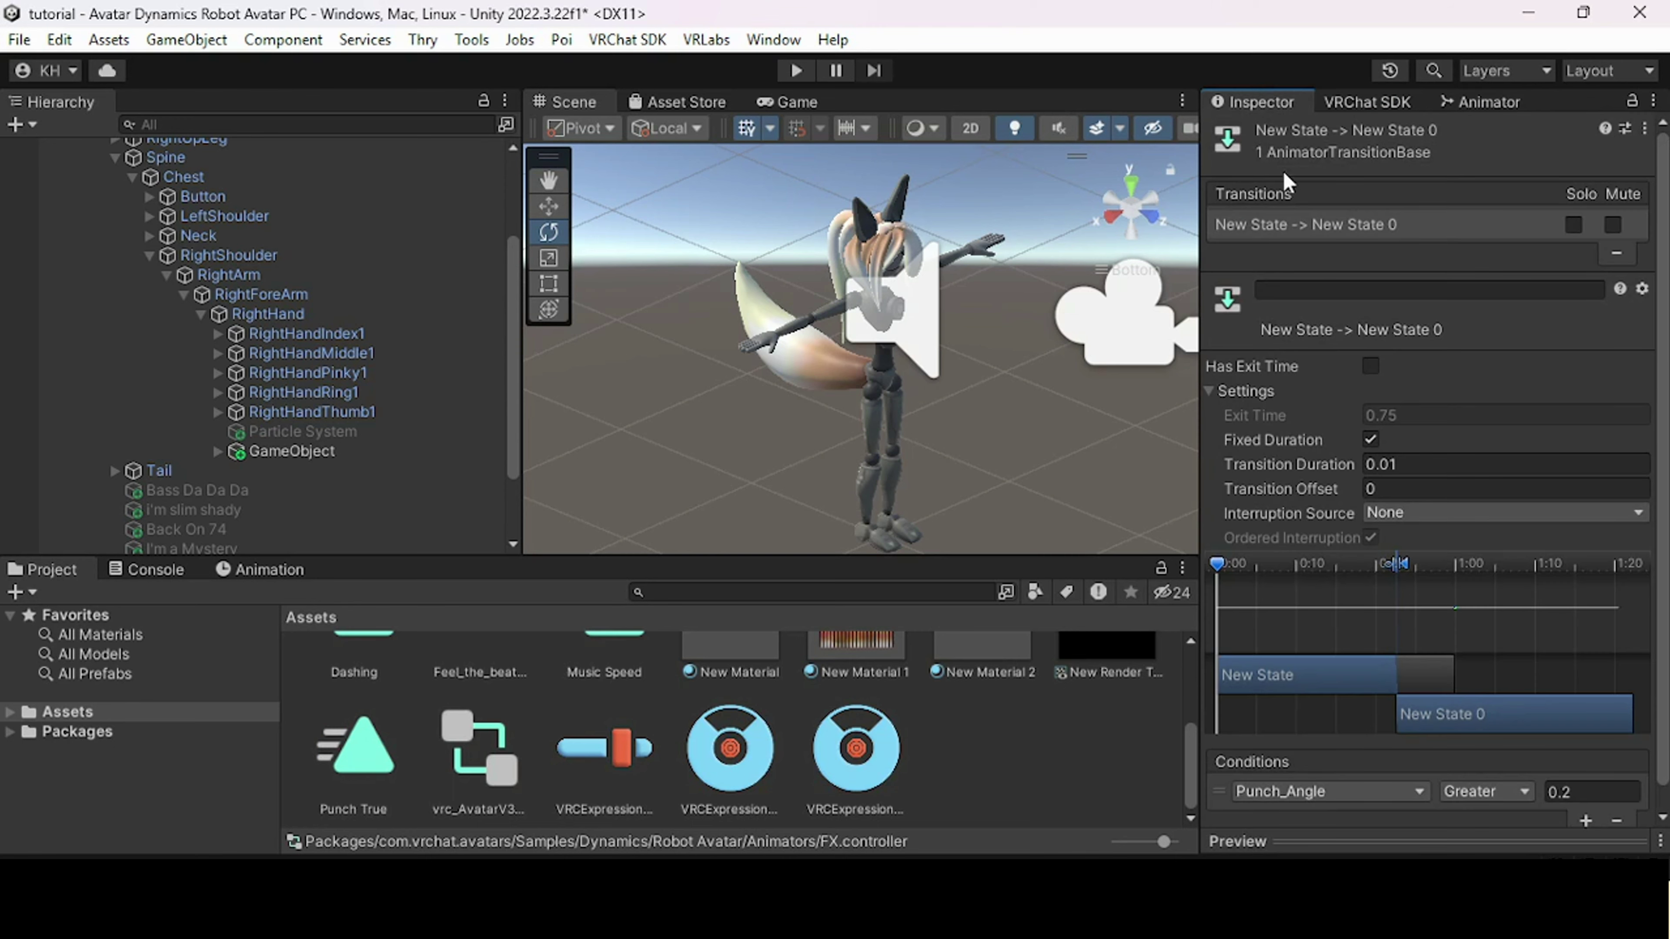
{"action": "left_click", "coordinate": [1484, 102]}
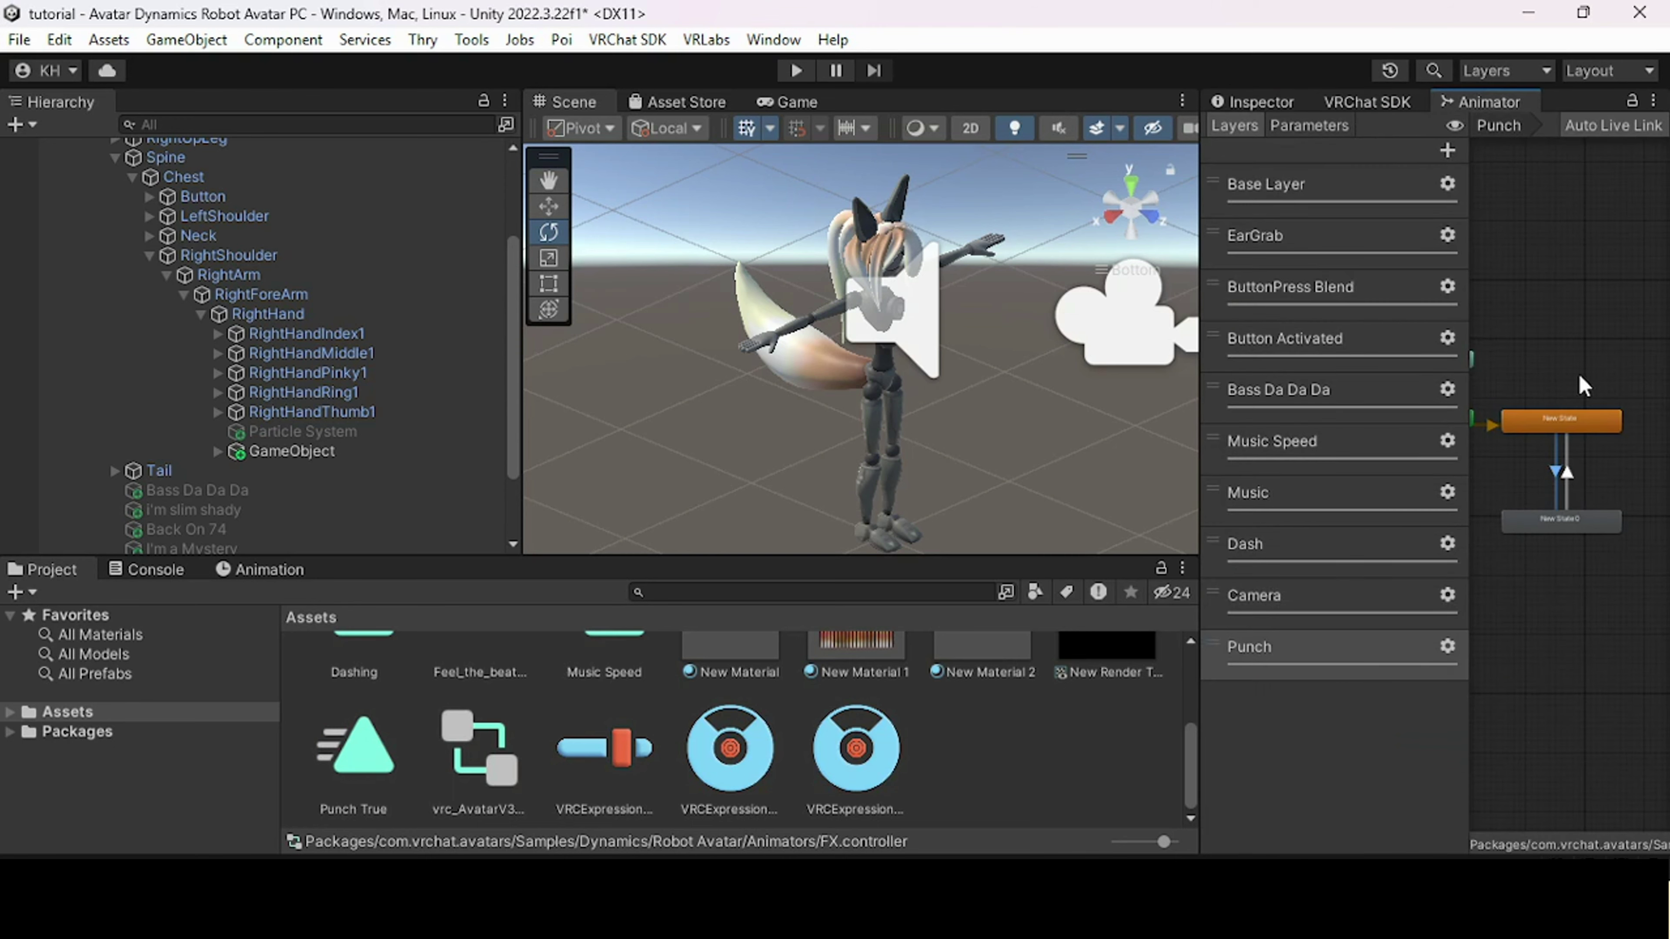
{"action": "left_click", "coordinate": [1282, 105]}
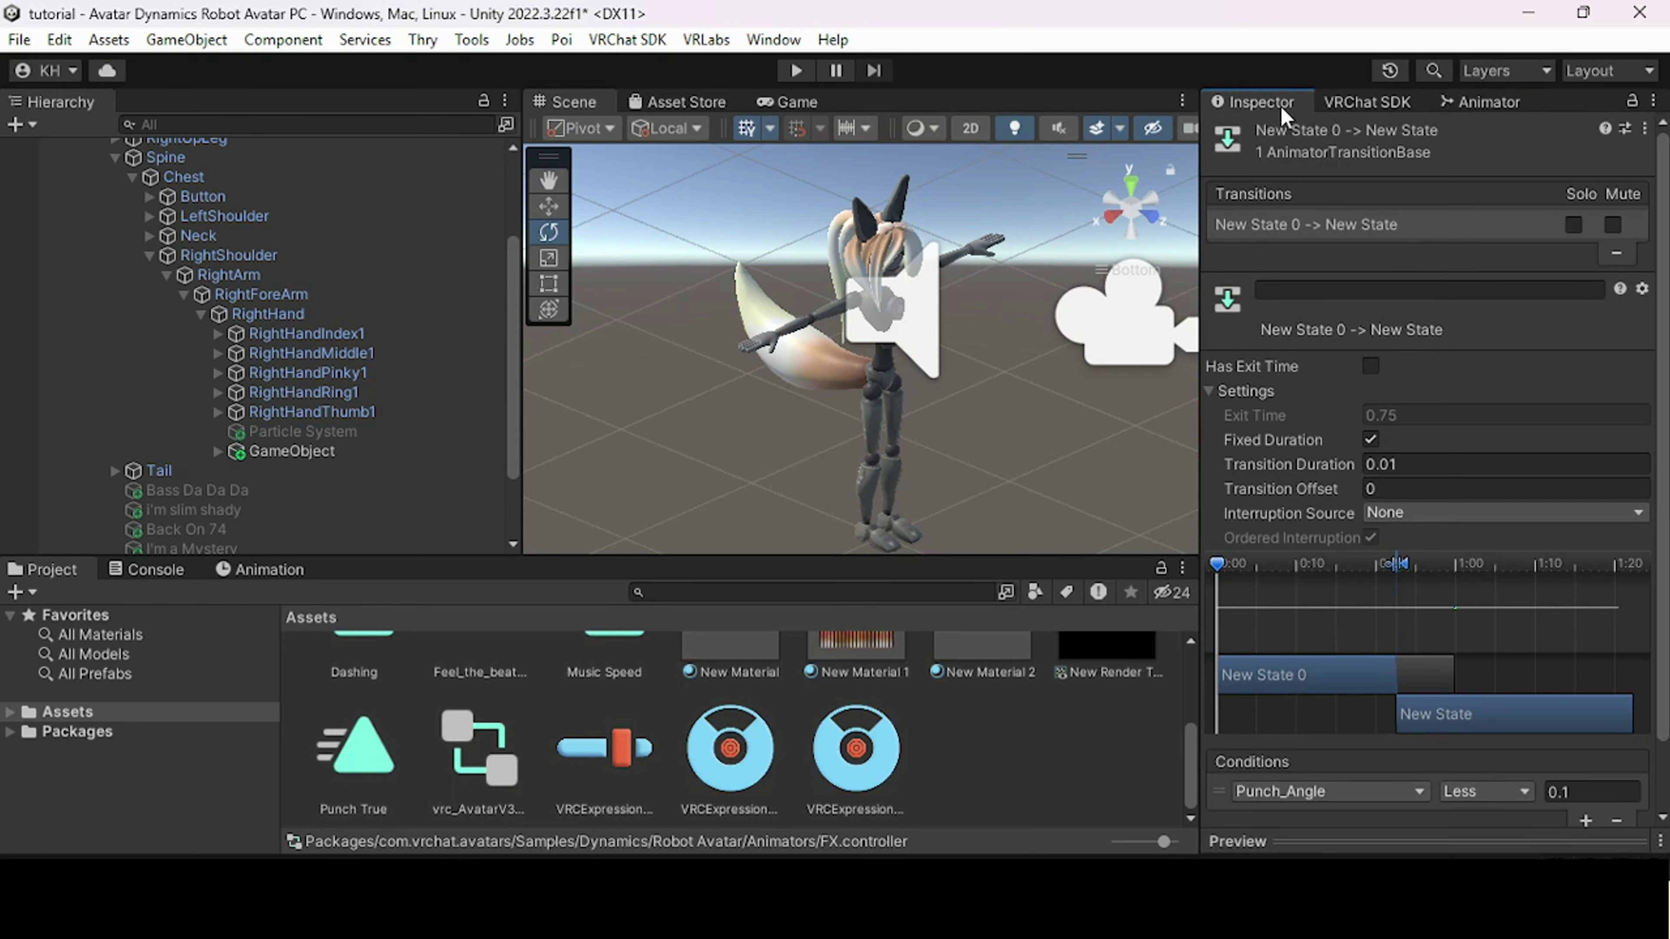
{"action": "left_click", "coordinate": [1512, 100]}
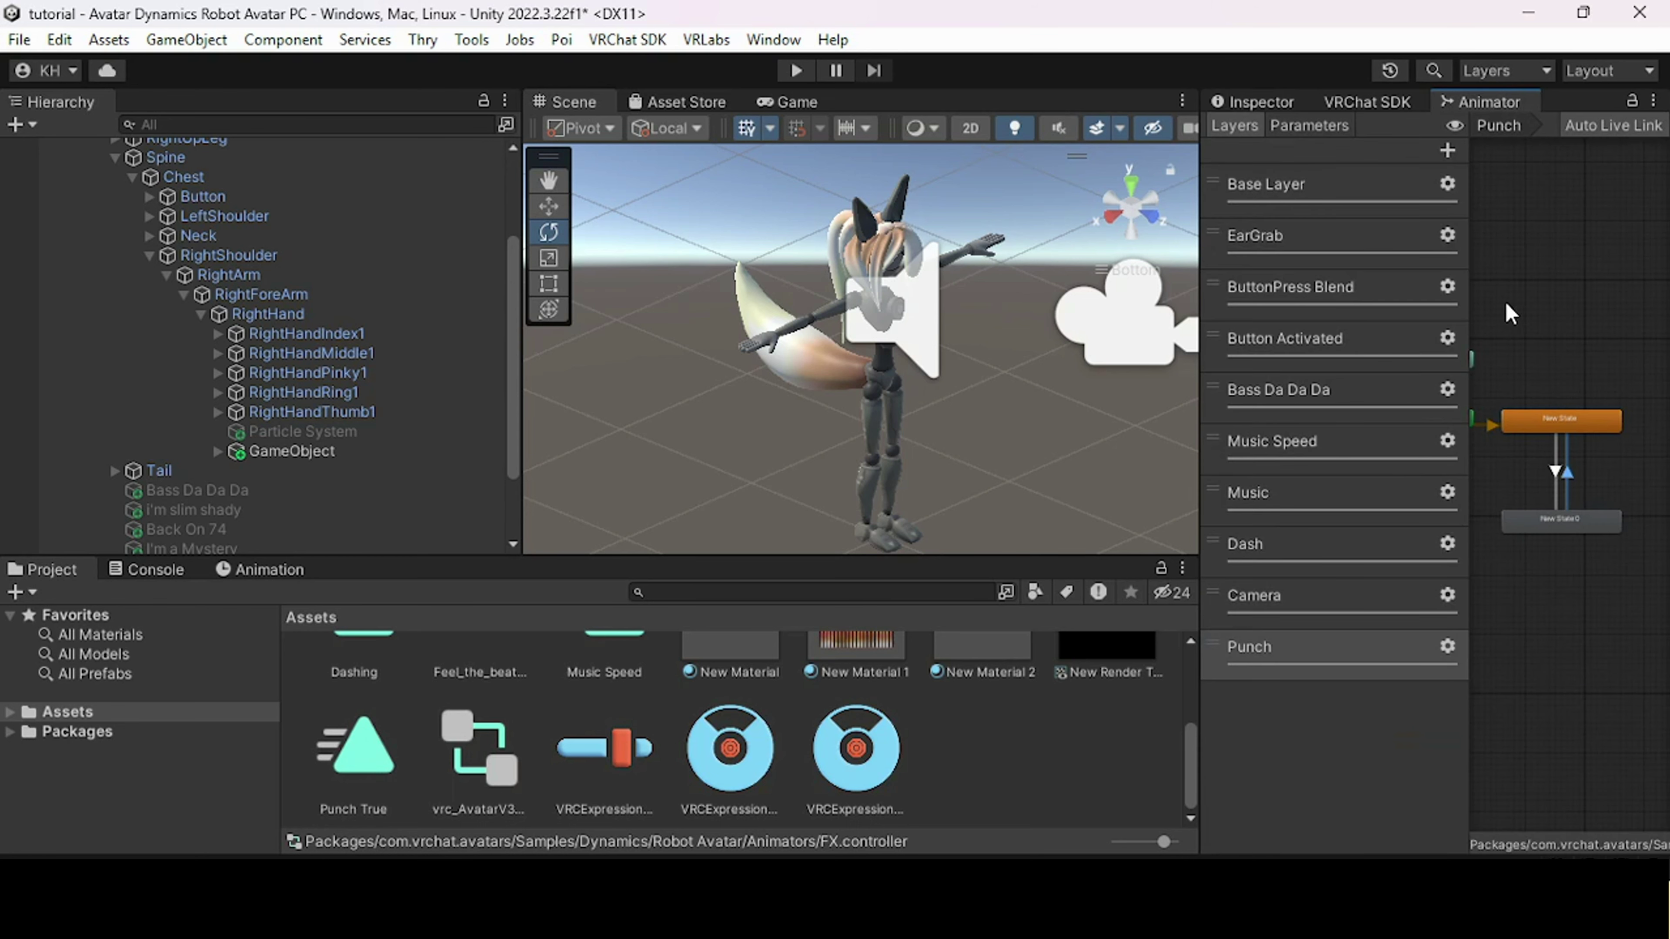
- Add a VRCFury Fix Write Defaults component to the Tutorial_Robot_Avatar_Dynamics_Demo_v1 avatar root
{"action": "scroll", "coordinate": [973, 364], "scroll_direction": "down", "scroll_amount": 2}
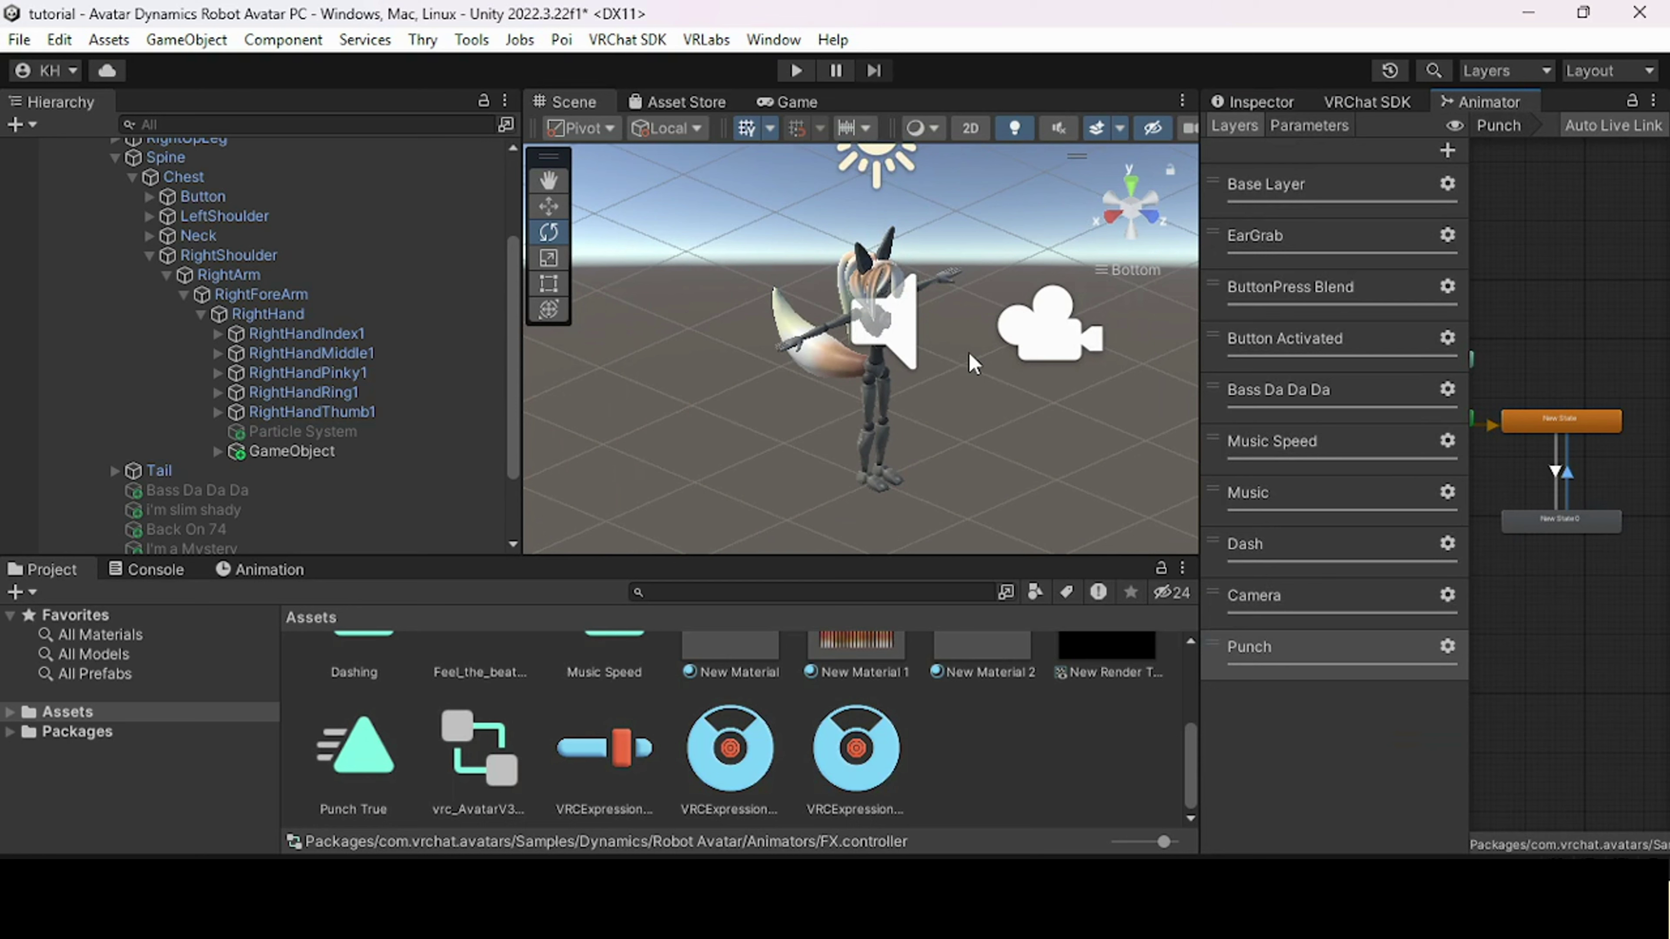
{"action": "scroll", "coordinate": [132, 197], "scroll_direction": "up", "scroll_amount": 3}
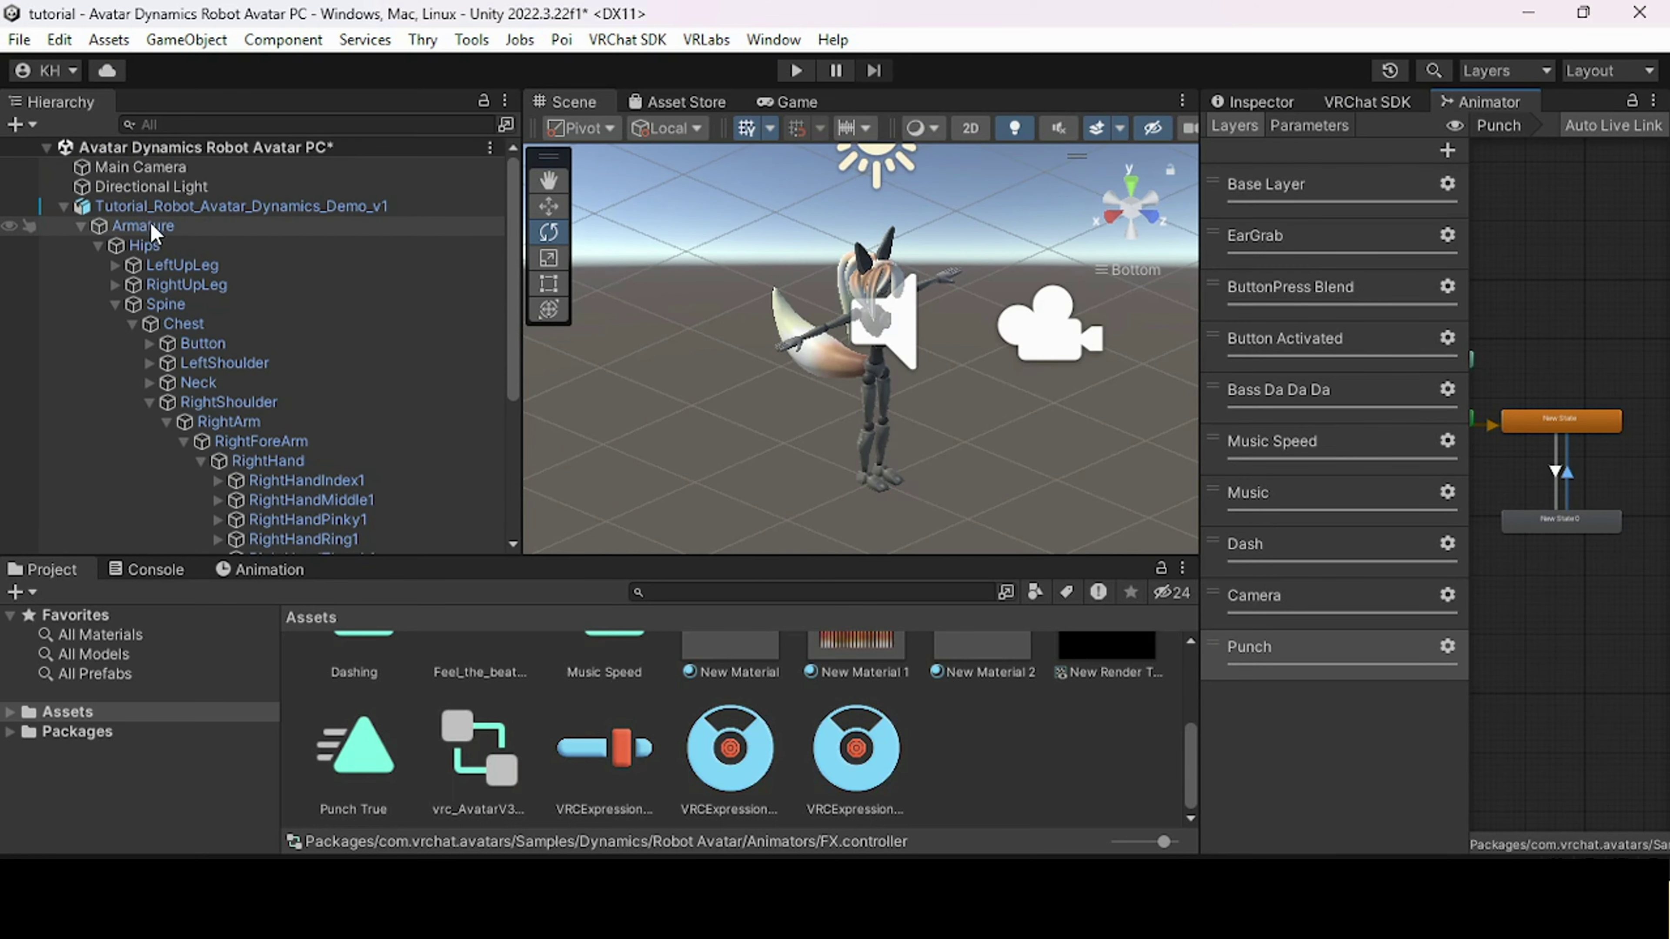
{"action": "left_click", "coordinate": [81, 226]}
{"action": "left_click", "coordinate": [114, 208]}
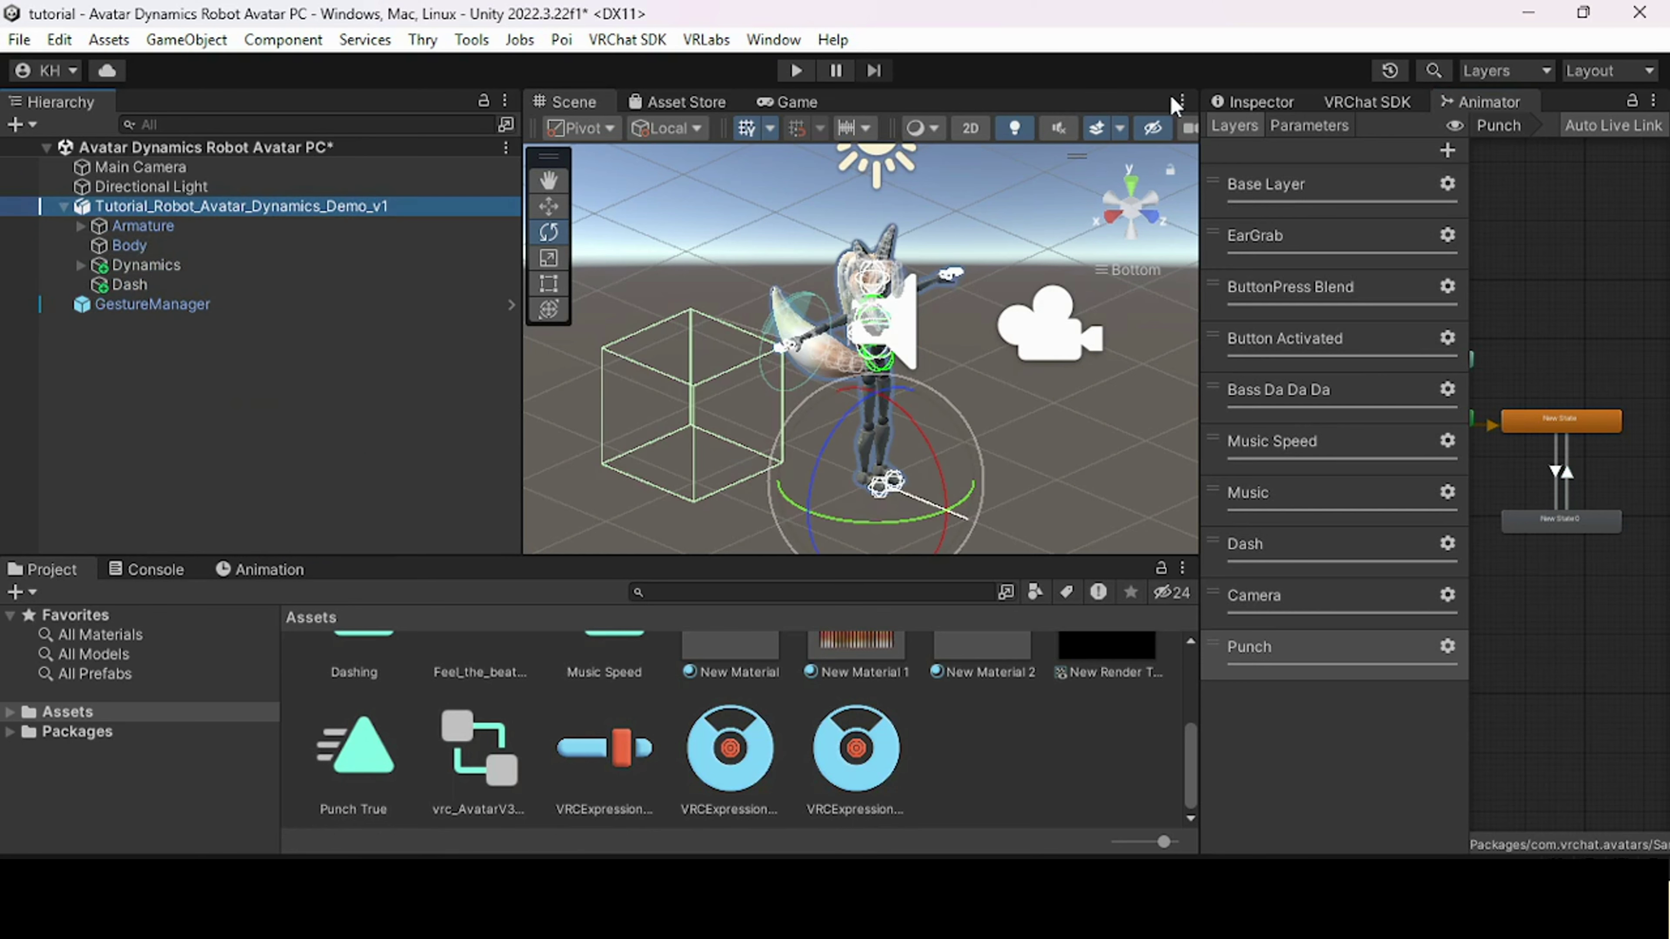
{"action": "left_click", "coordinate": [1257, 103]}
{"action": "scroll", "coordinate": [1322, 449], "scroll_direction": "down", "scroll_amount": 1}
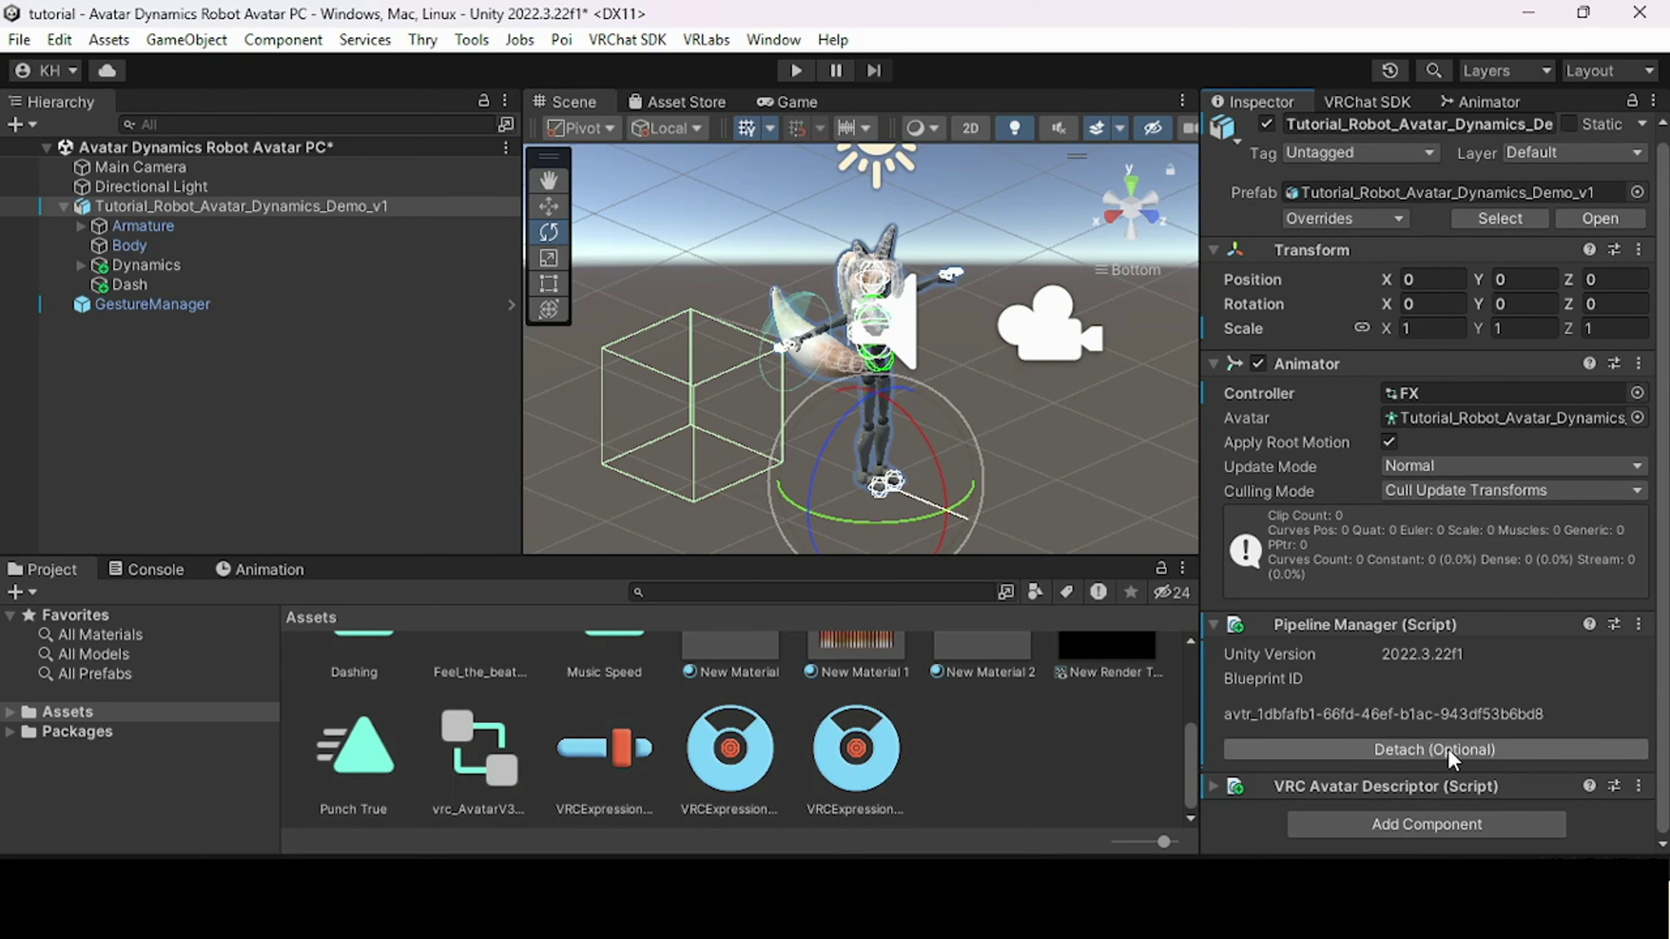
{"action": "left_click", "coordinate": [1431, 825]}
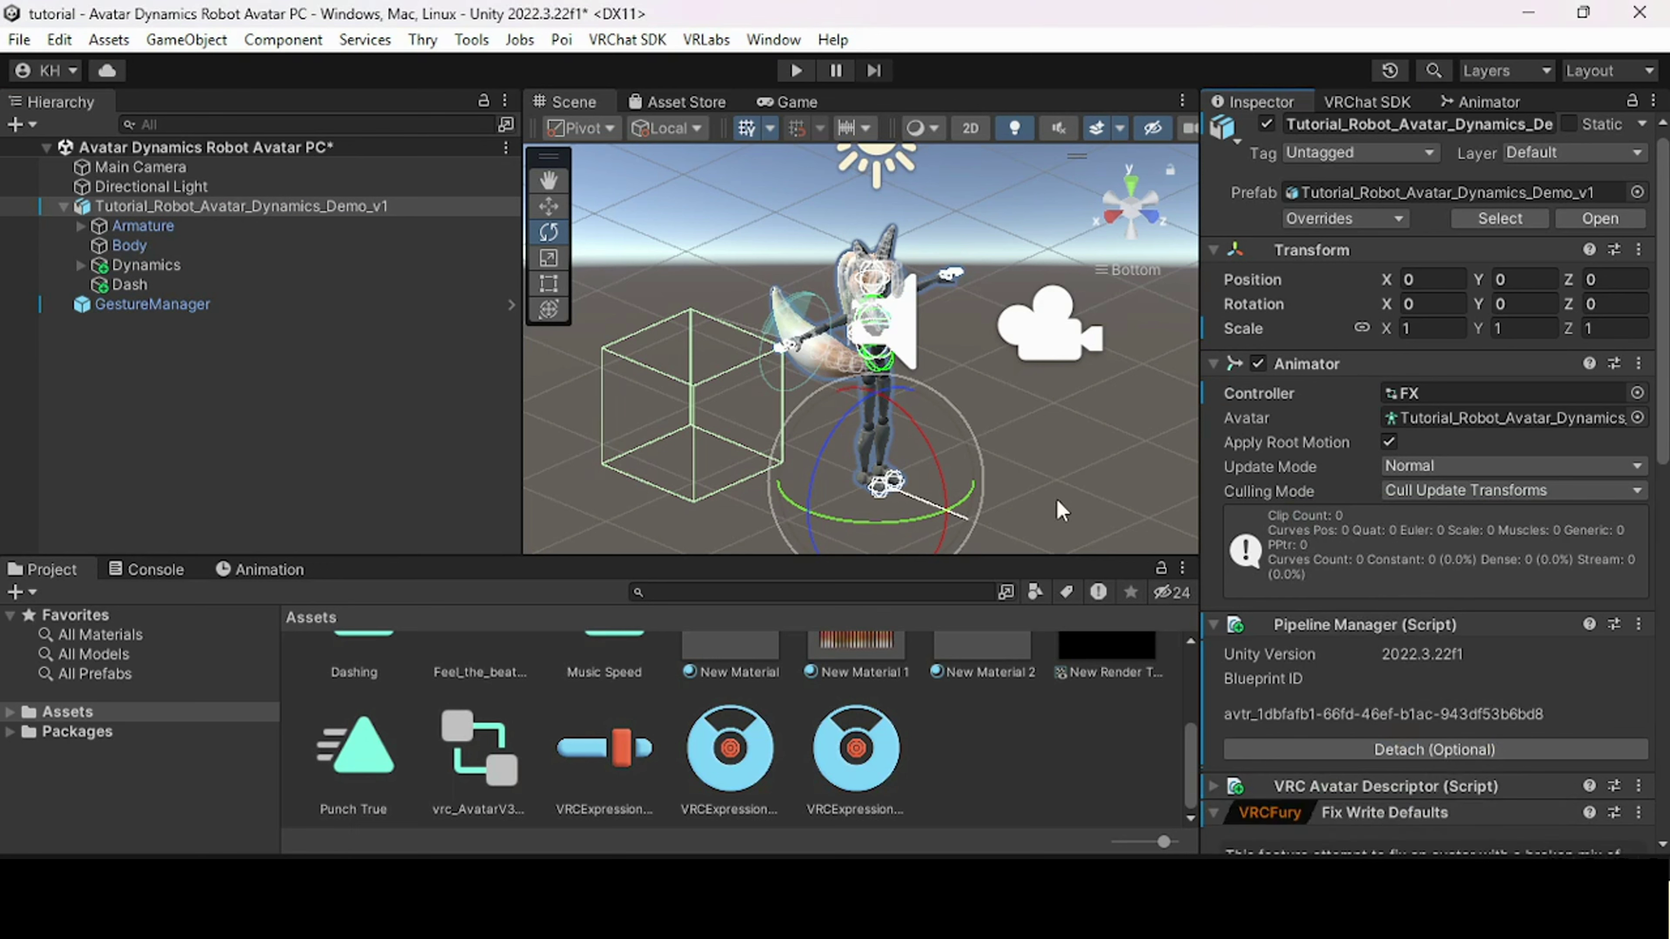
- Save both the scene and the project
{"action": "left_click", "coordinate": [20, 40]}
{"action": "left_click", "coordinate": [60, 159]}
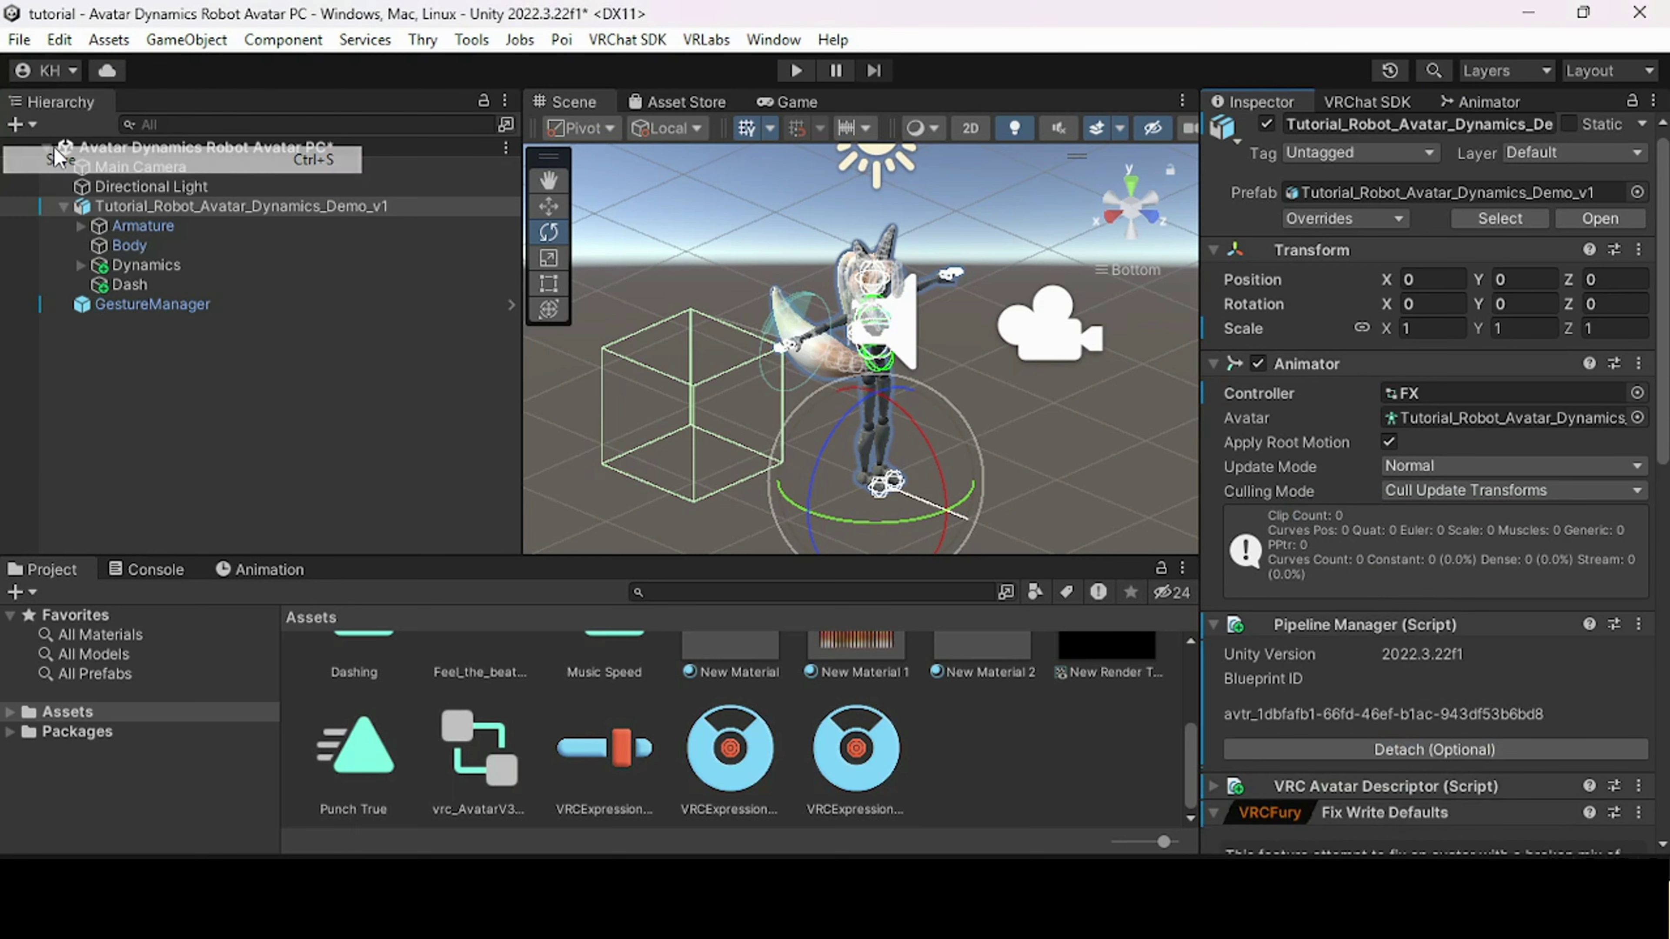
{"action": "left_click", "coordinate": [19, 40]}
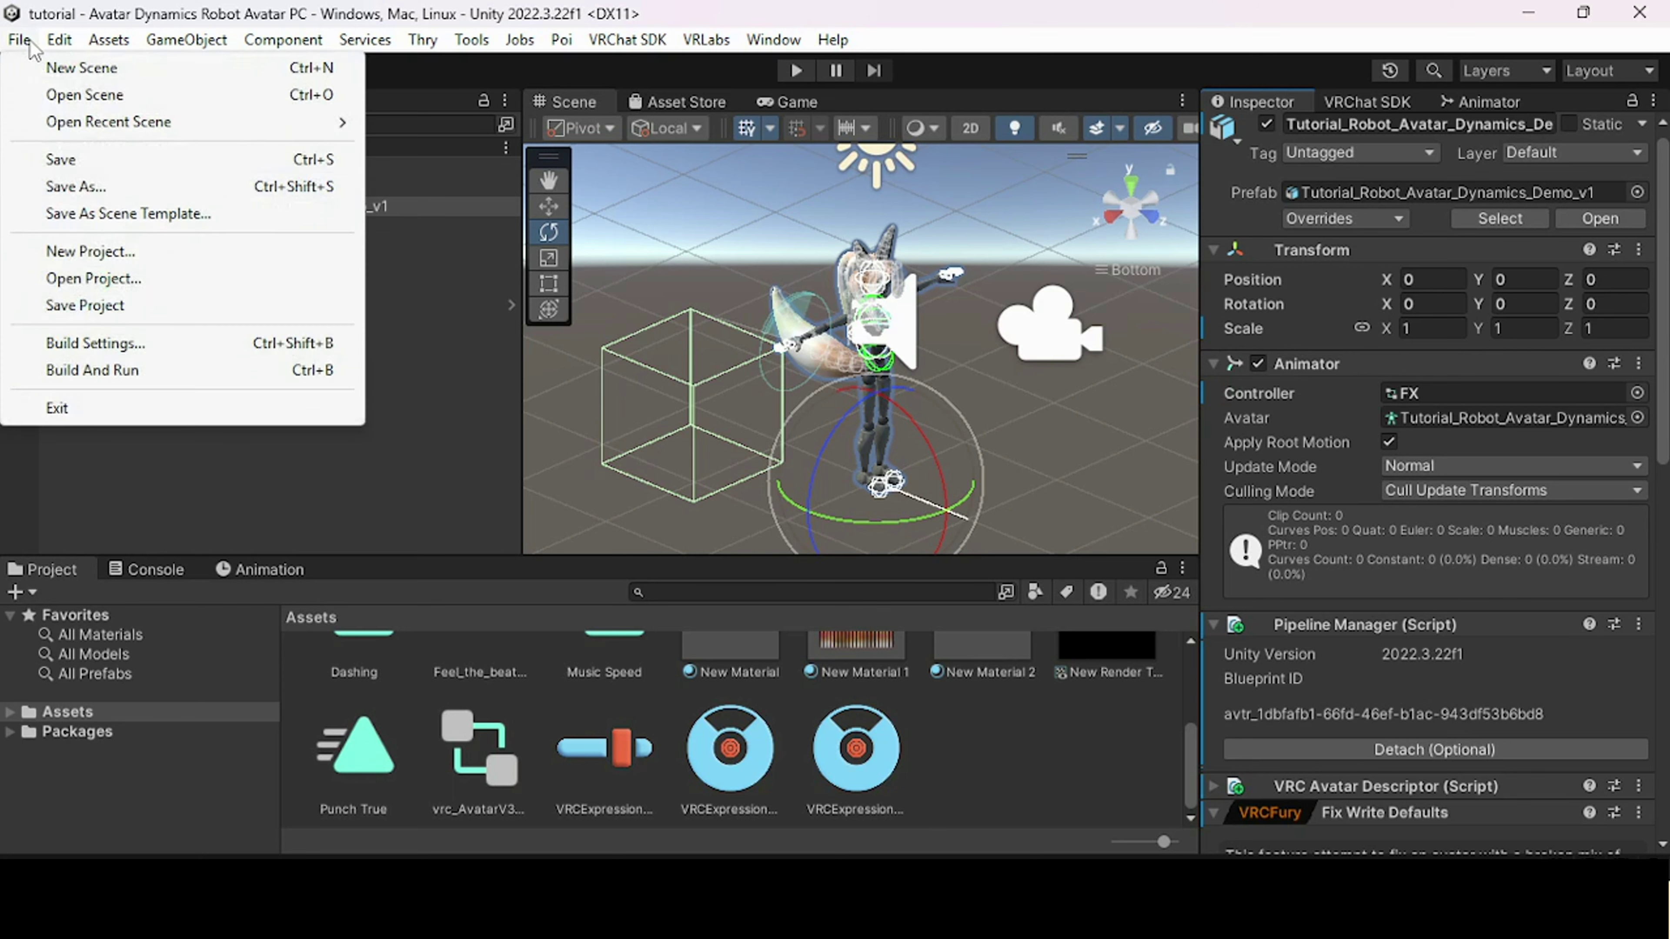
{"action": "left_click", "coordinate": [86, 305]}
- Accept the content rights statement, build and publish the avatar to VRChat for Windows, and dismiss the upload notice
{"action": "left_click", "coordinate": [1401, 108]}
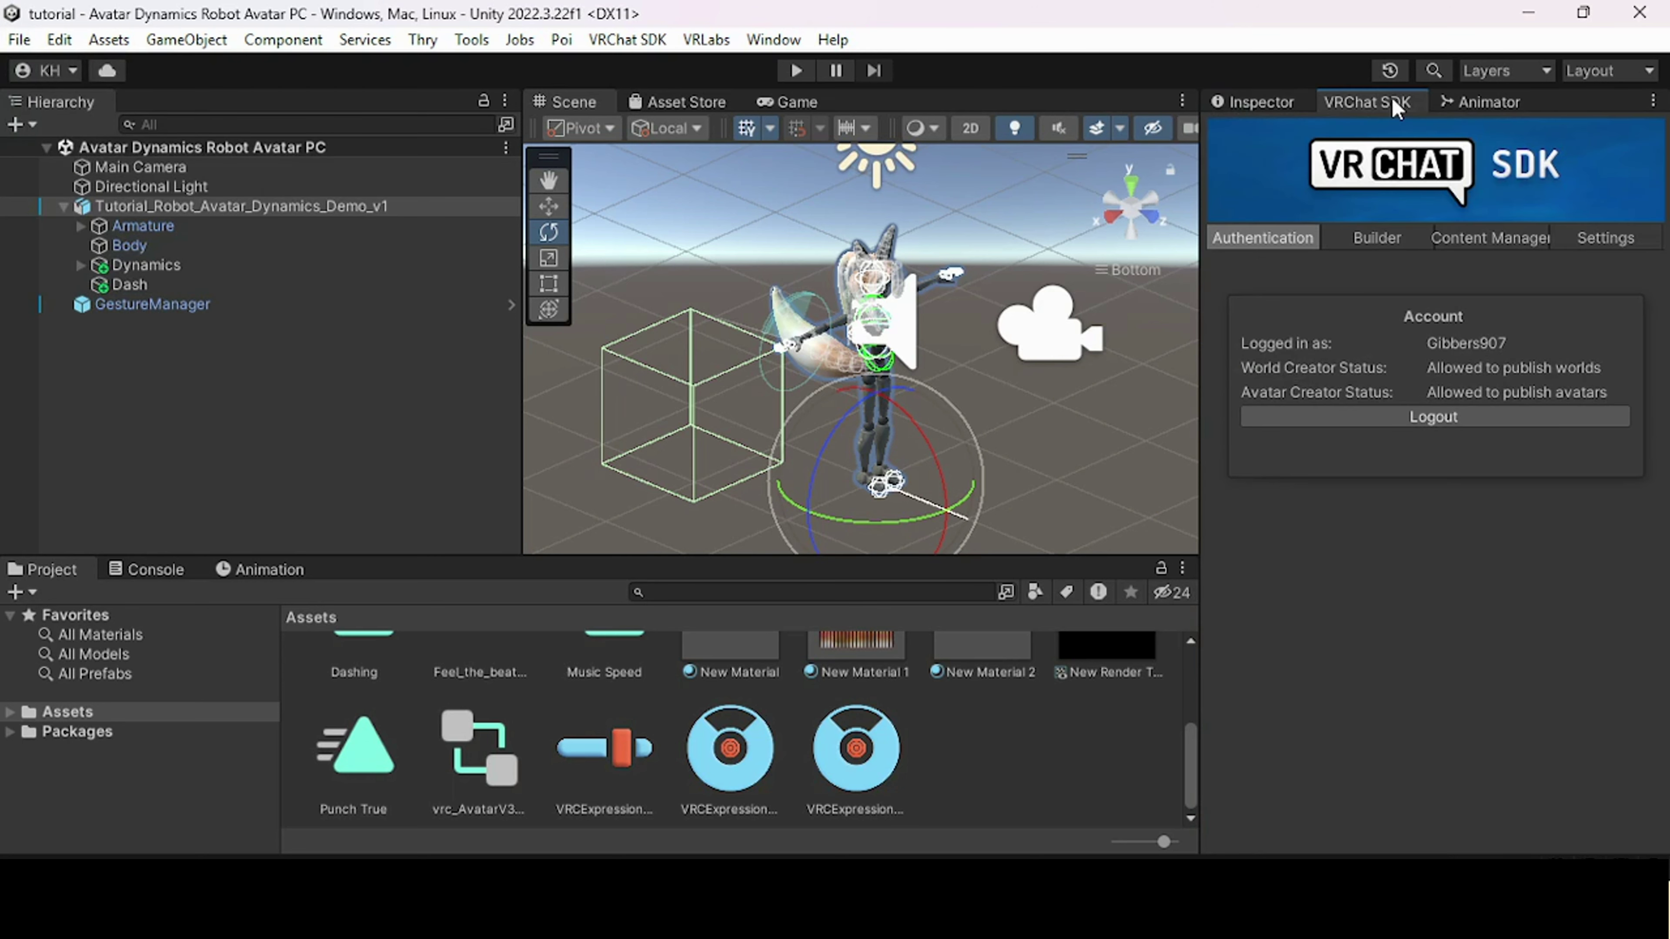
{"action": "left_click", "coordinate": [1380, 235]}
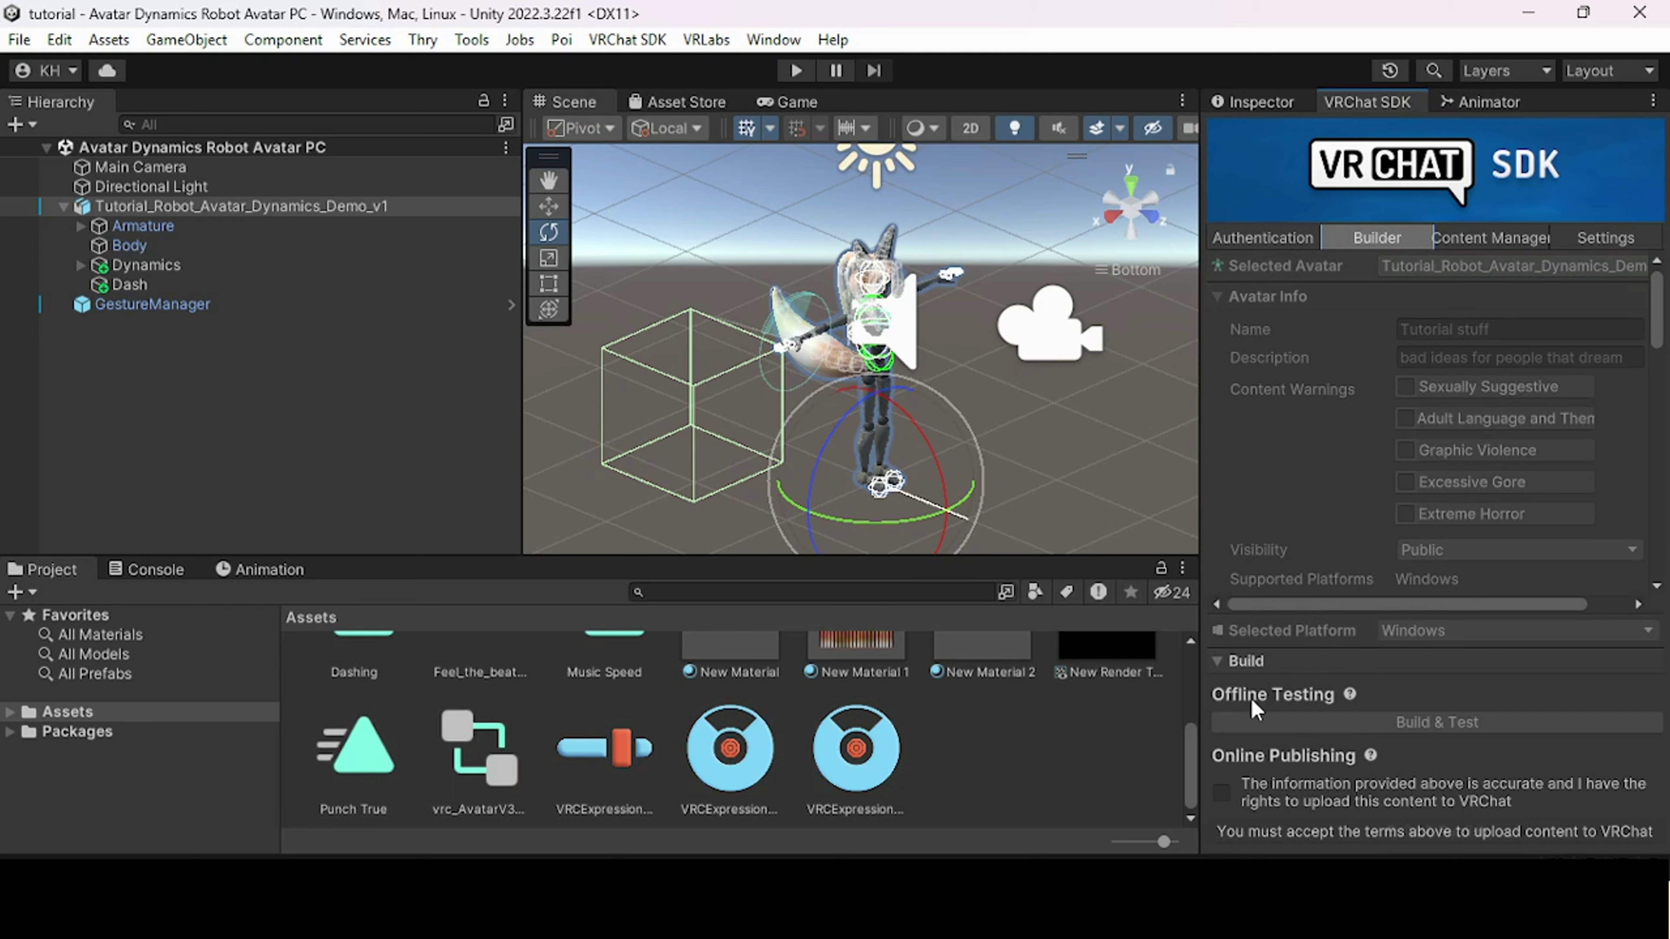
{"action": "left_click", "coordinate": [1220, 793]}
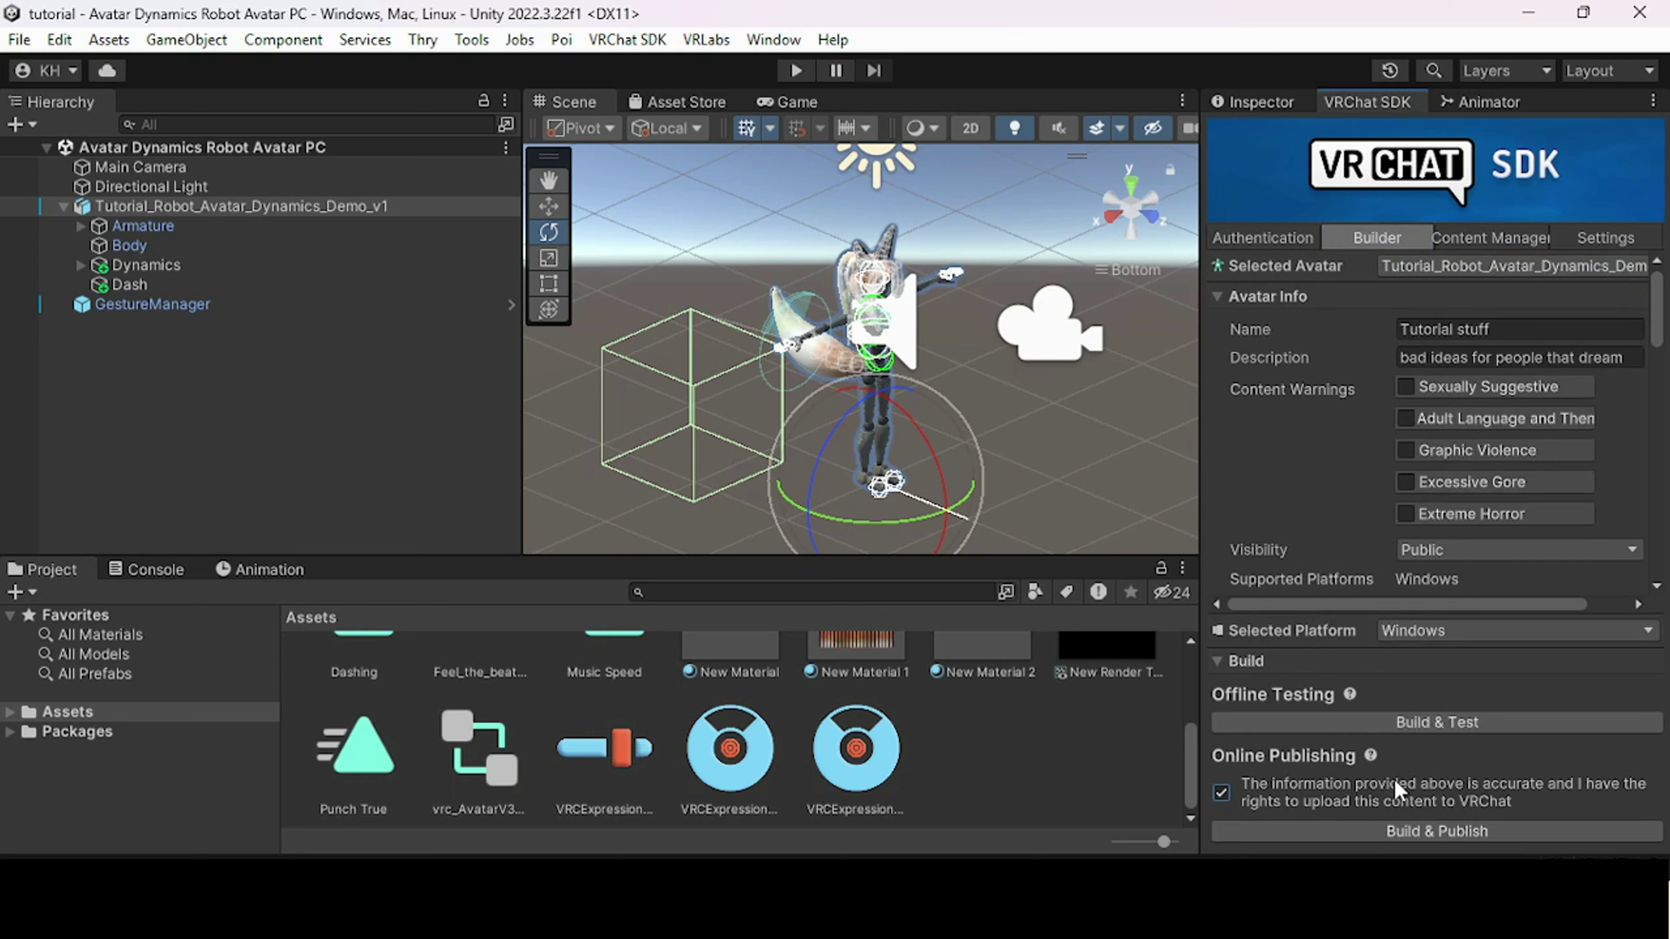
{"action": "left_click", "coordinate": [1400, 828]}
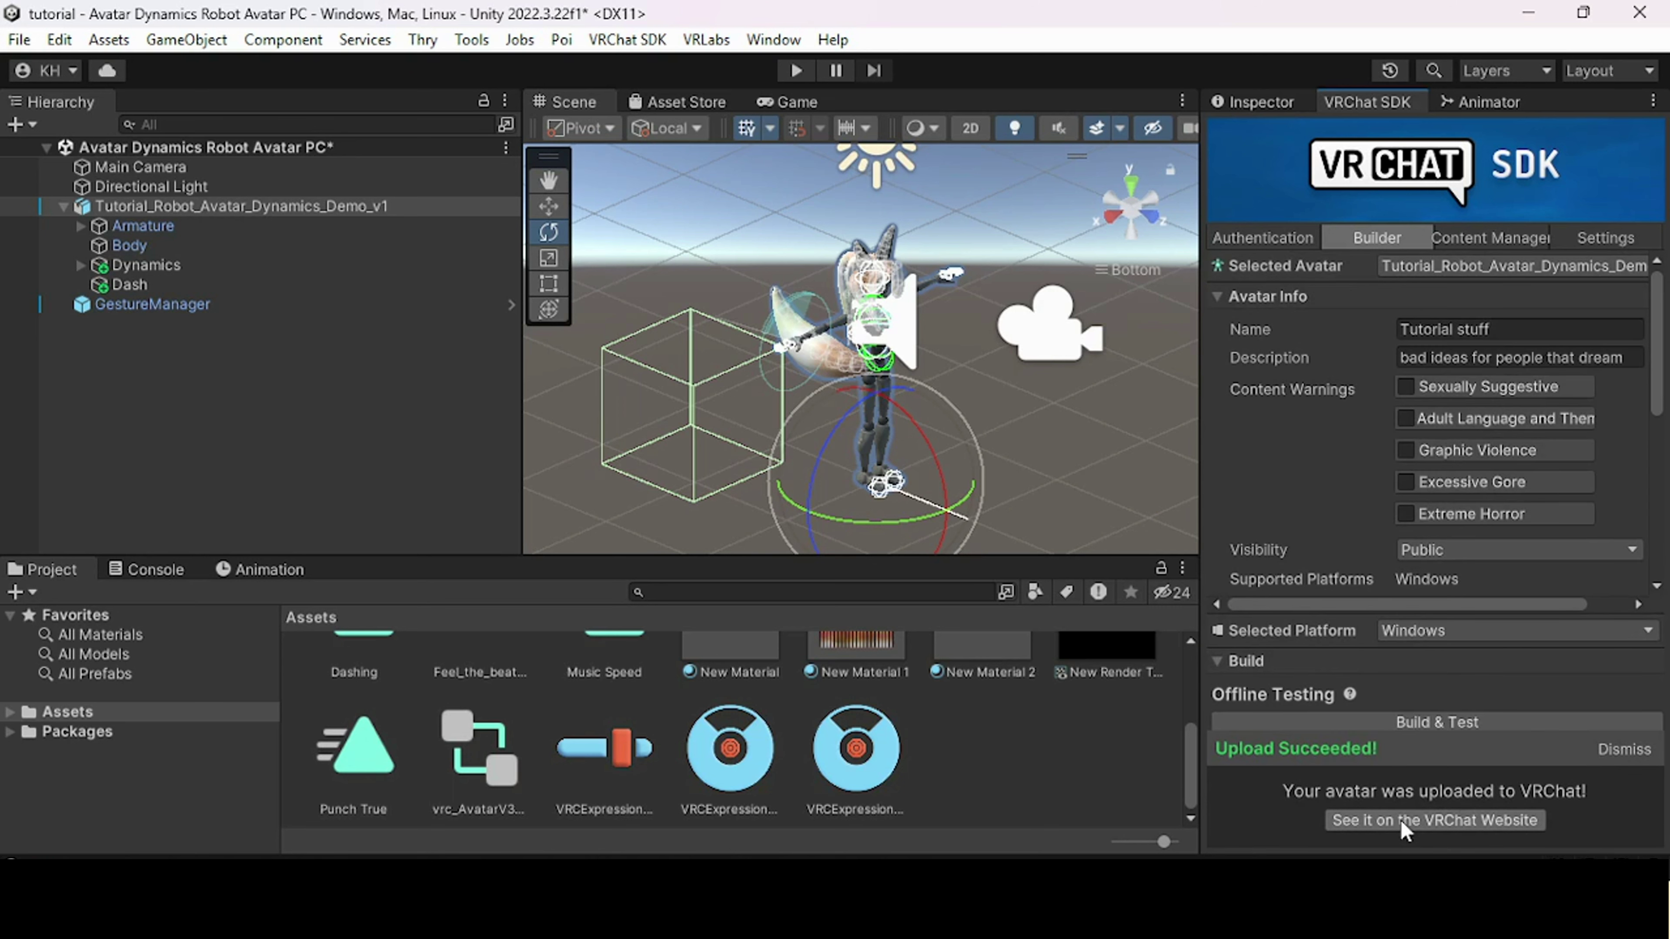
{"action": "left_click", "coordinate": [1621, 756]}
- Examine the limits, grab settings and Punch parameter of the phys bone GameObject under the RightHand bone
{"action": "left_click", "coordinate": [1241, 113]}
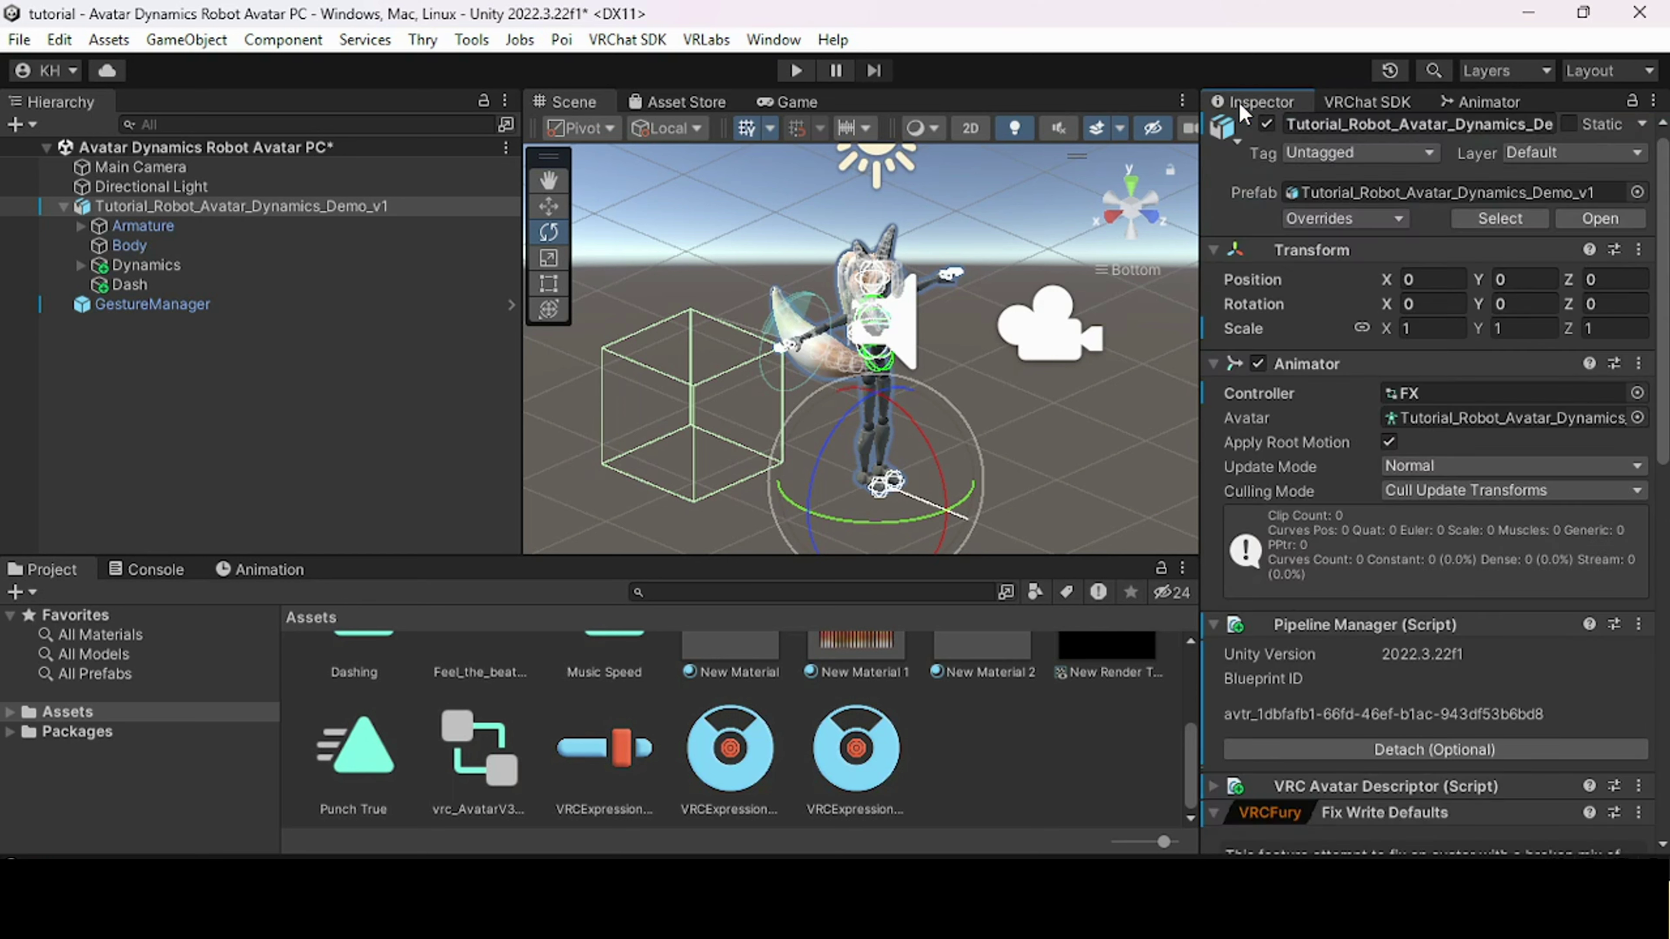
{"action": "left_click", "coordinate": [87, 228]}
{"action": "left_click", "coordinate": [82, 225]}
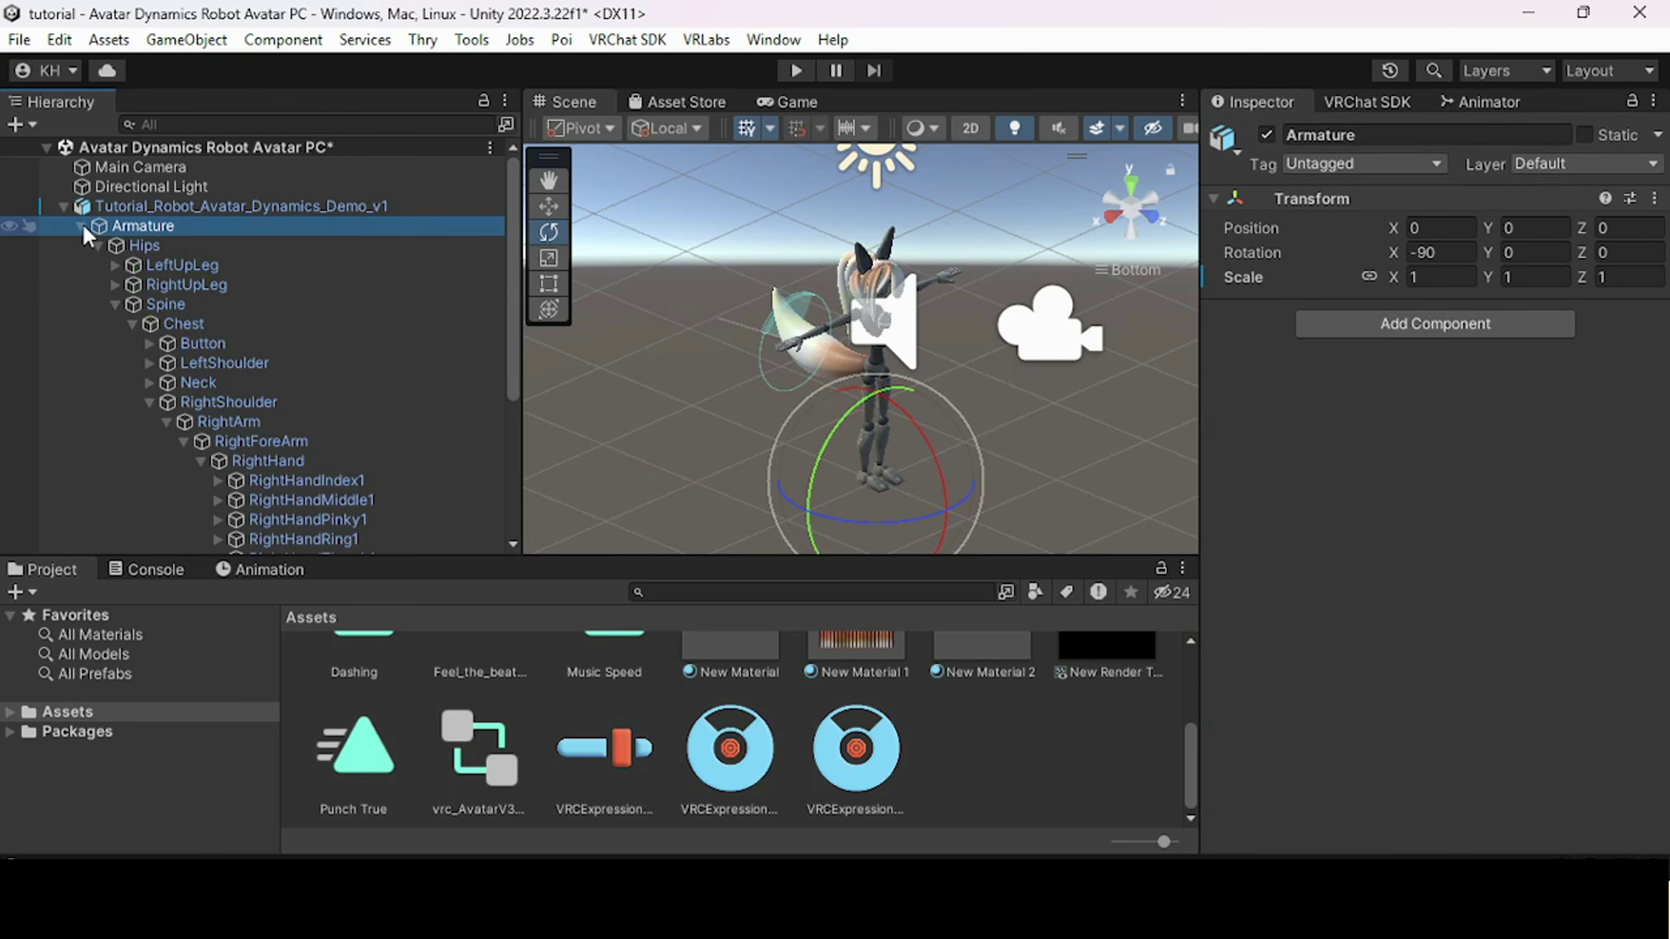
{"action": "scroll", "coordinate": [198, 394], "scroll_direction": "down", "scroll_amount": 3}
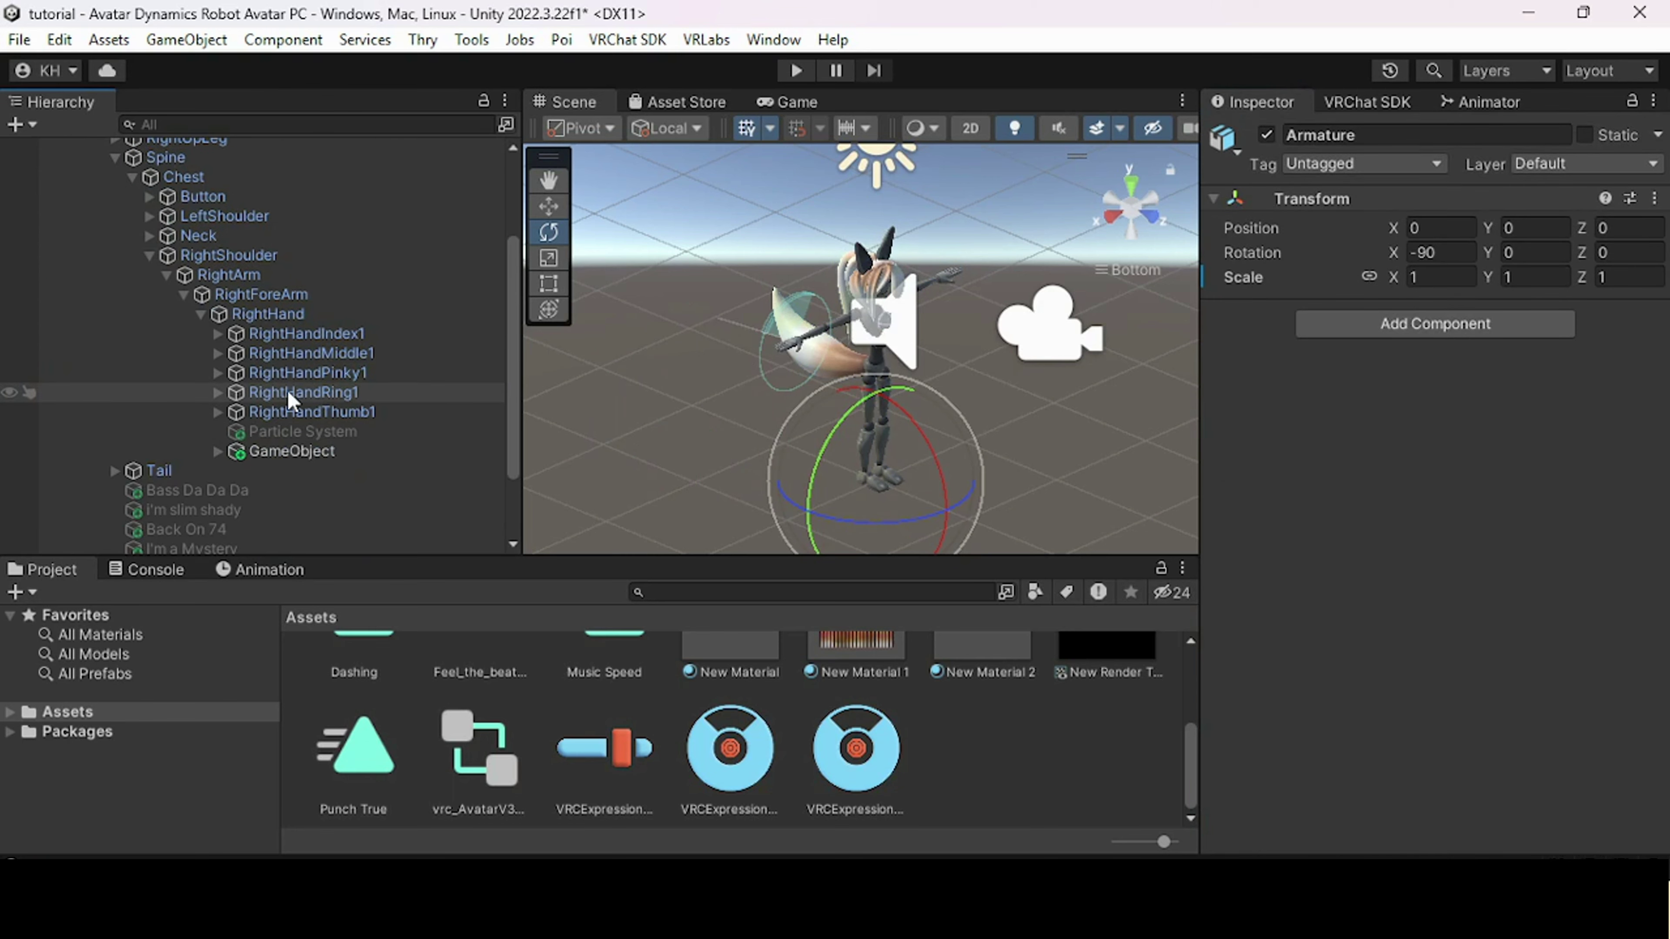
{"action": "left_click", "coordinate": [304, 448]}
{"action": "scroll", "coordinate": [1423, 573], "scroll_direction": "down", "scroll_amount": 8}
{"action": "scroll", "coordinate": [1423, 572], "scroll_direction": "down", "scroll_amount": 3}
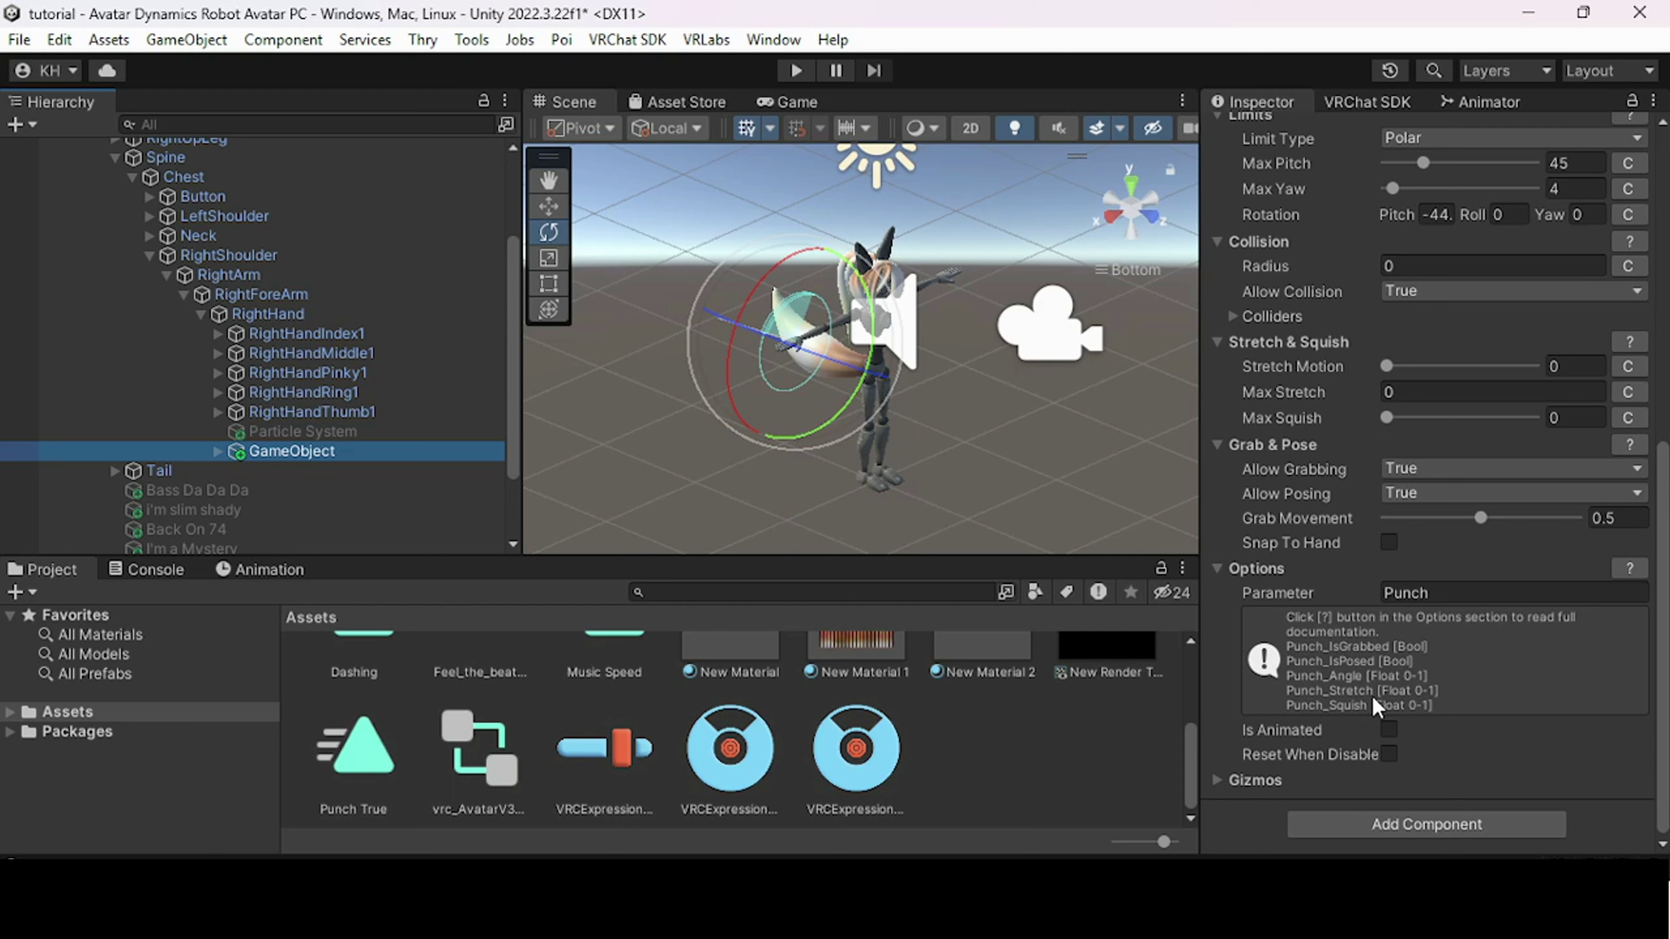
{"action": "left_click_drag", "start_coordinate": [1166, 443], "coordinate": [956, 435], "text": "alt"}
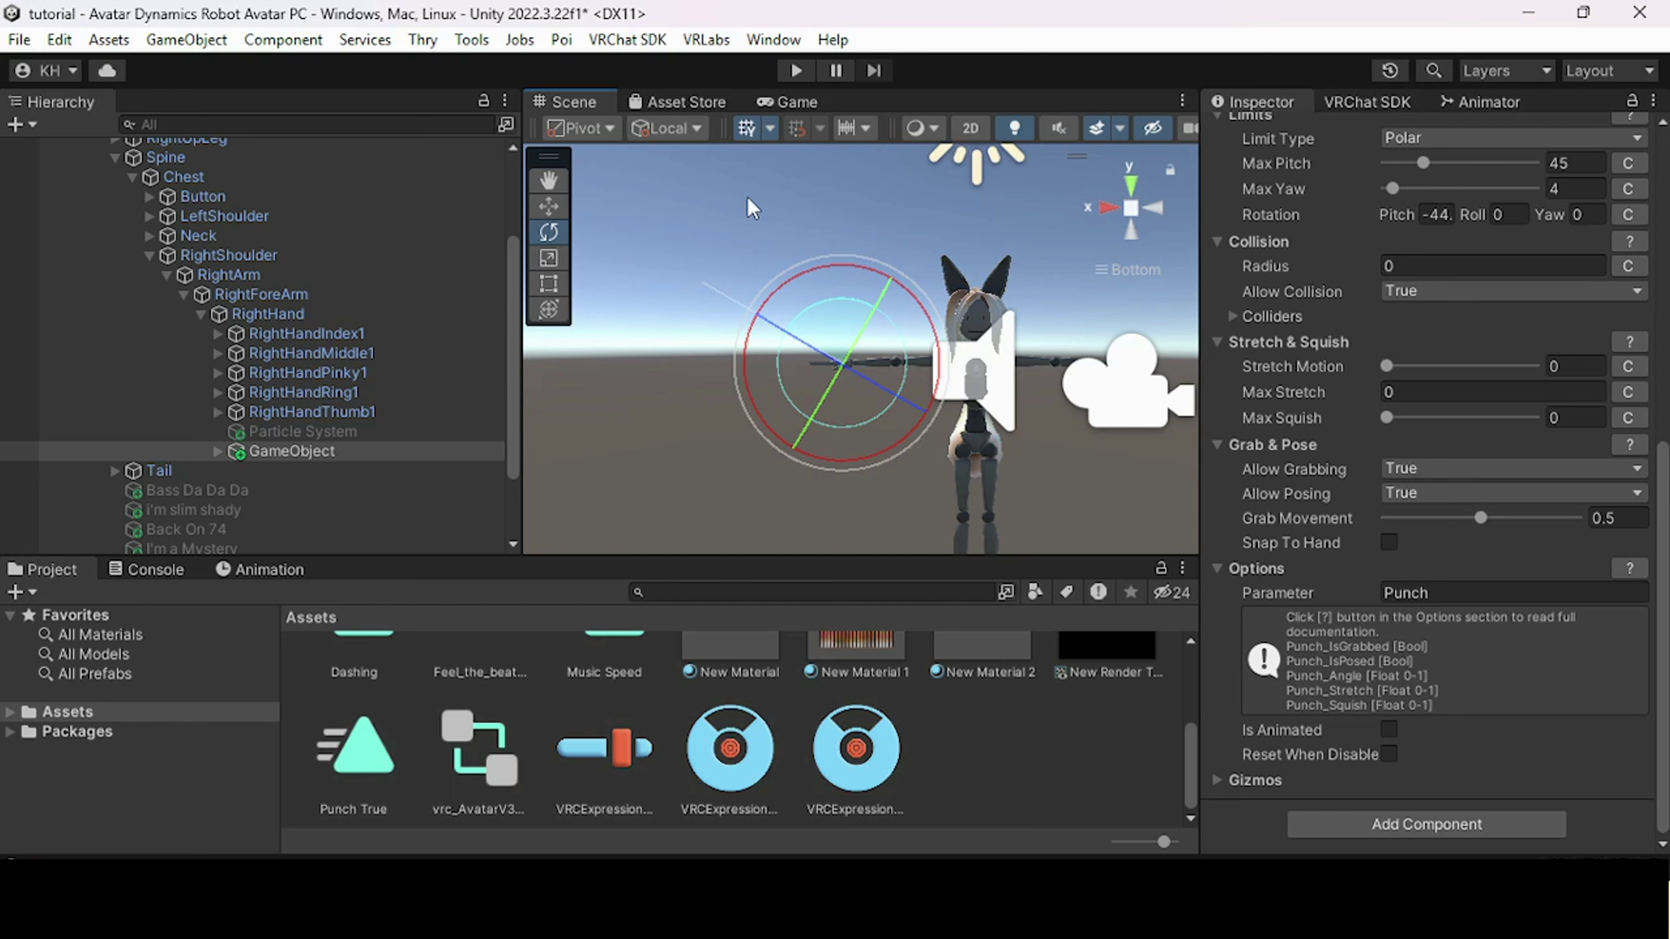
- Inspect the control types available for the Base control in the VRC Expressions Menu asset
{"action": "left_click", "coordinate": [733, 741]}
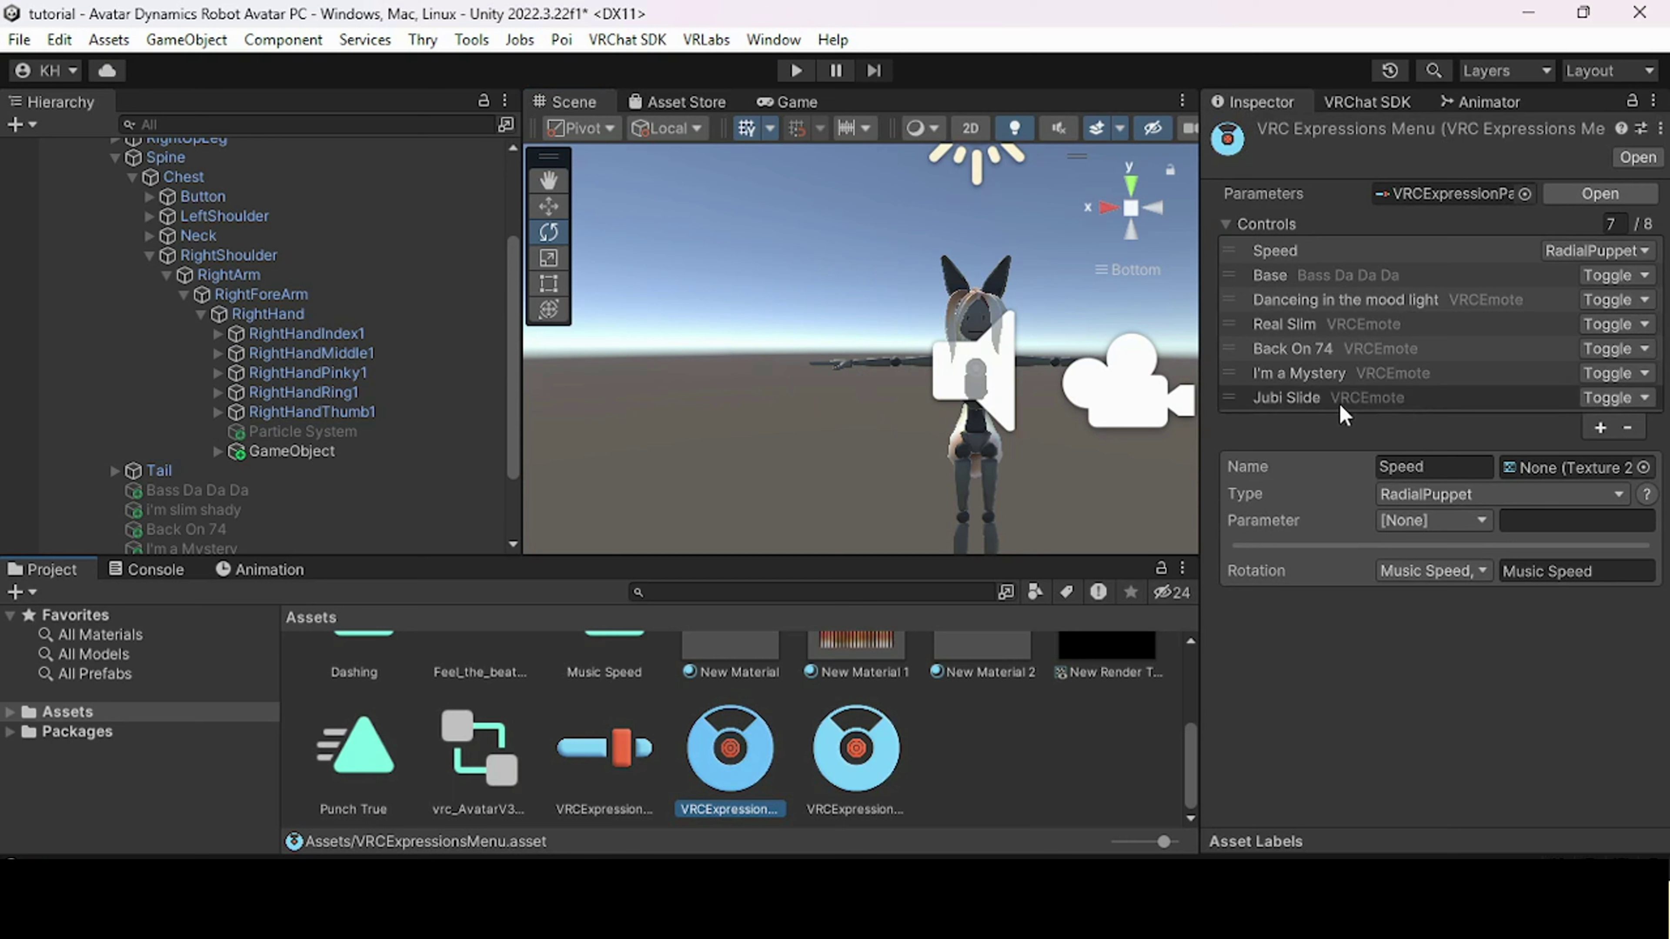
{"action": "left_click", "coordinate": [1317, 284]}
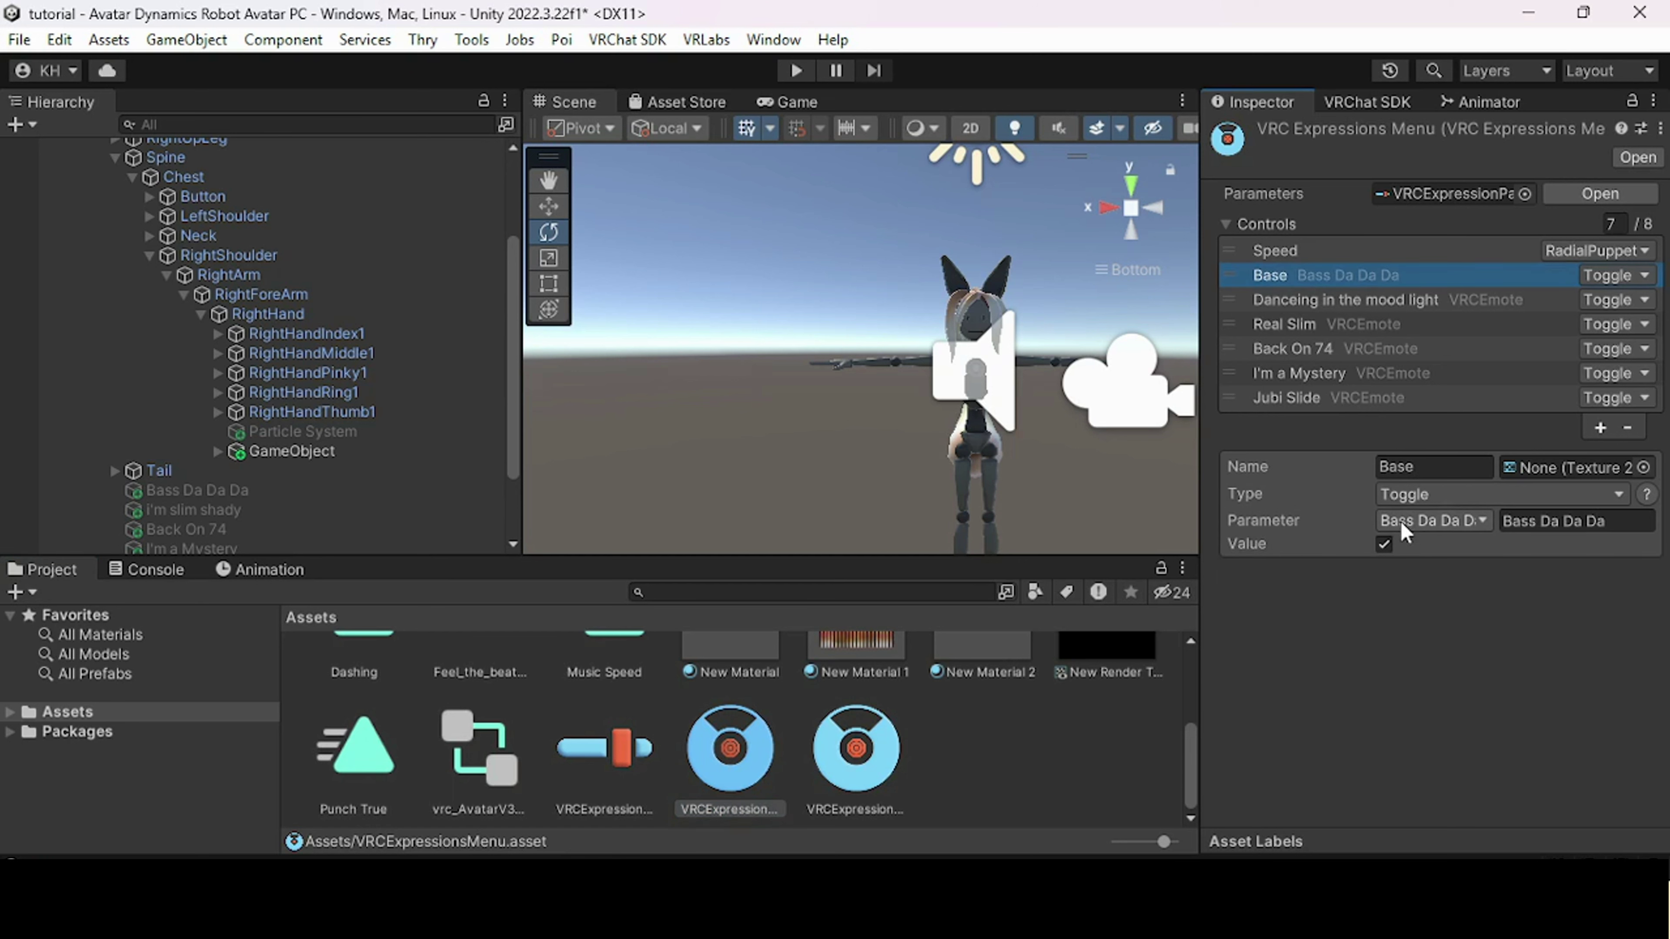
{"action": "left_click", "coordinate": [1434, 495]}
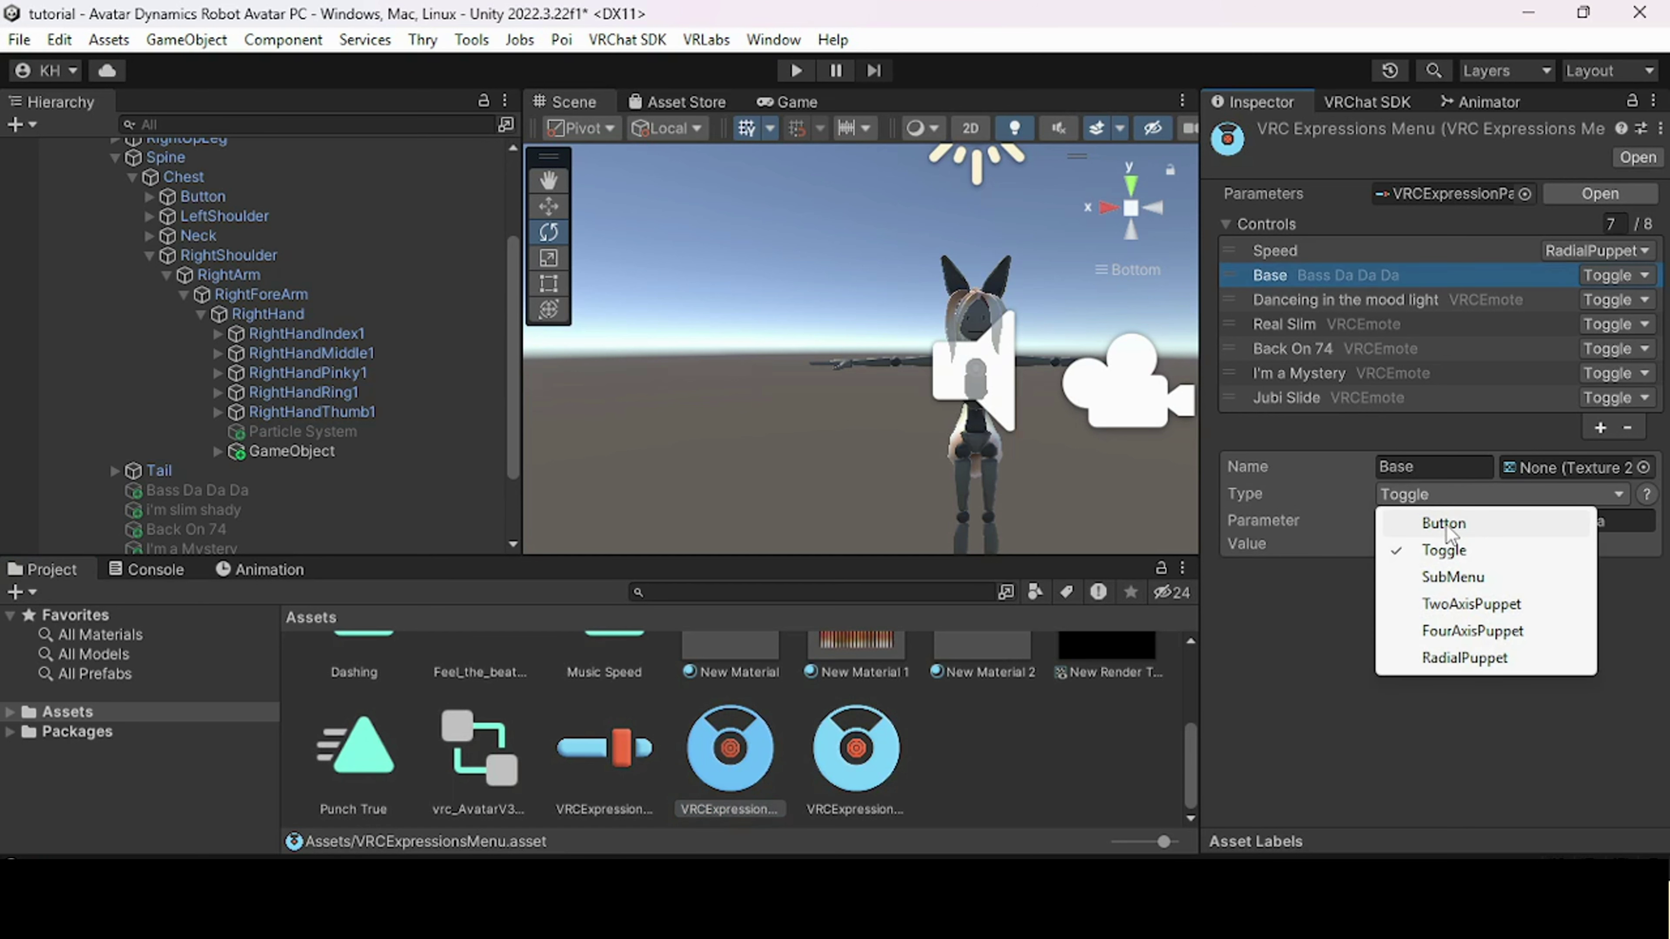
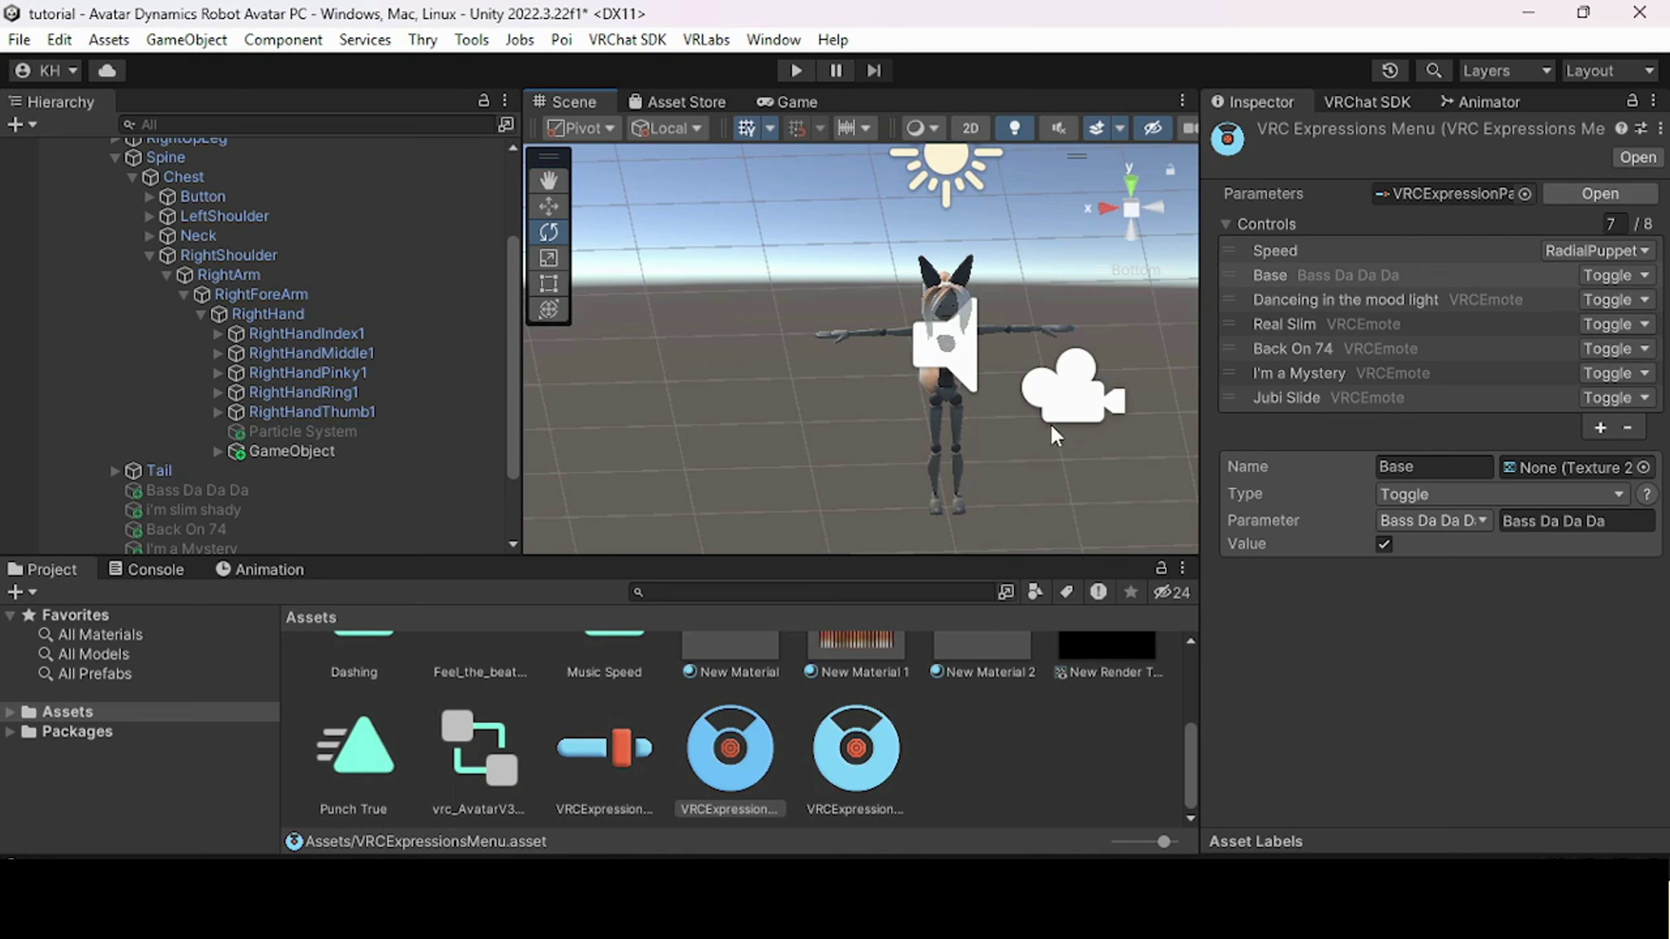
- Reselect the phys bone GameObject under RightHand to view its transform, forces and limits
{"action": "mouse_move", "coordinate": [1050, 424]}
{"action": "left_mouse_down", "text": "alt"}
{"action": "mouse_move", "coordinate": [1010, 432]}
{"action": "mouse_move", "coordinate": [1000, 474]}
{"action": "mouse_move", "coordinate": [1063, 440]}
{"action": "mouse_move", "coordinate": [1052, 451]}
{"action": "left_mouse_up", "text": "alt"}
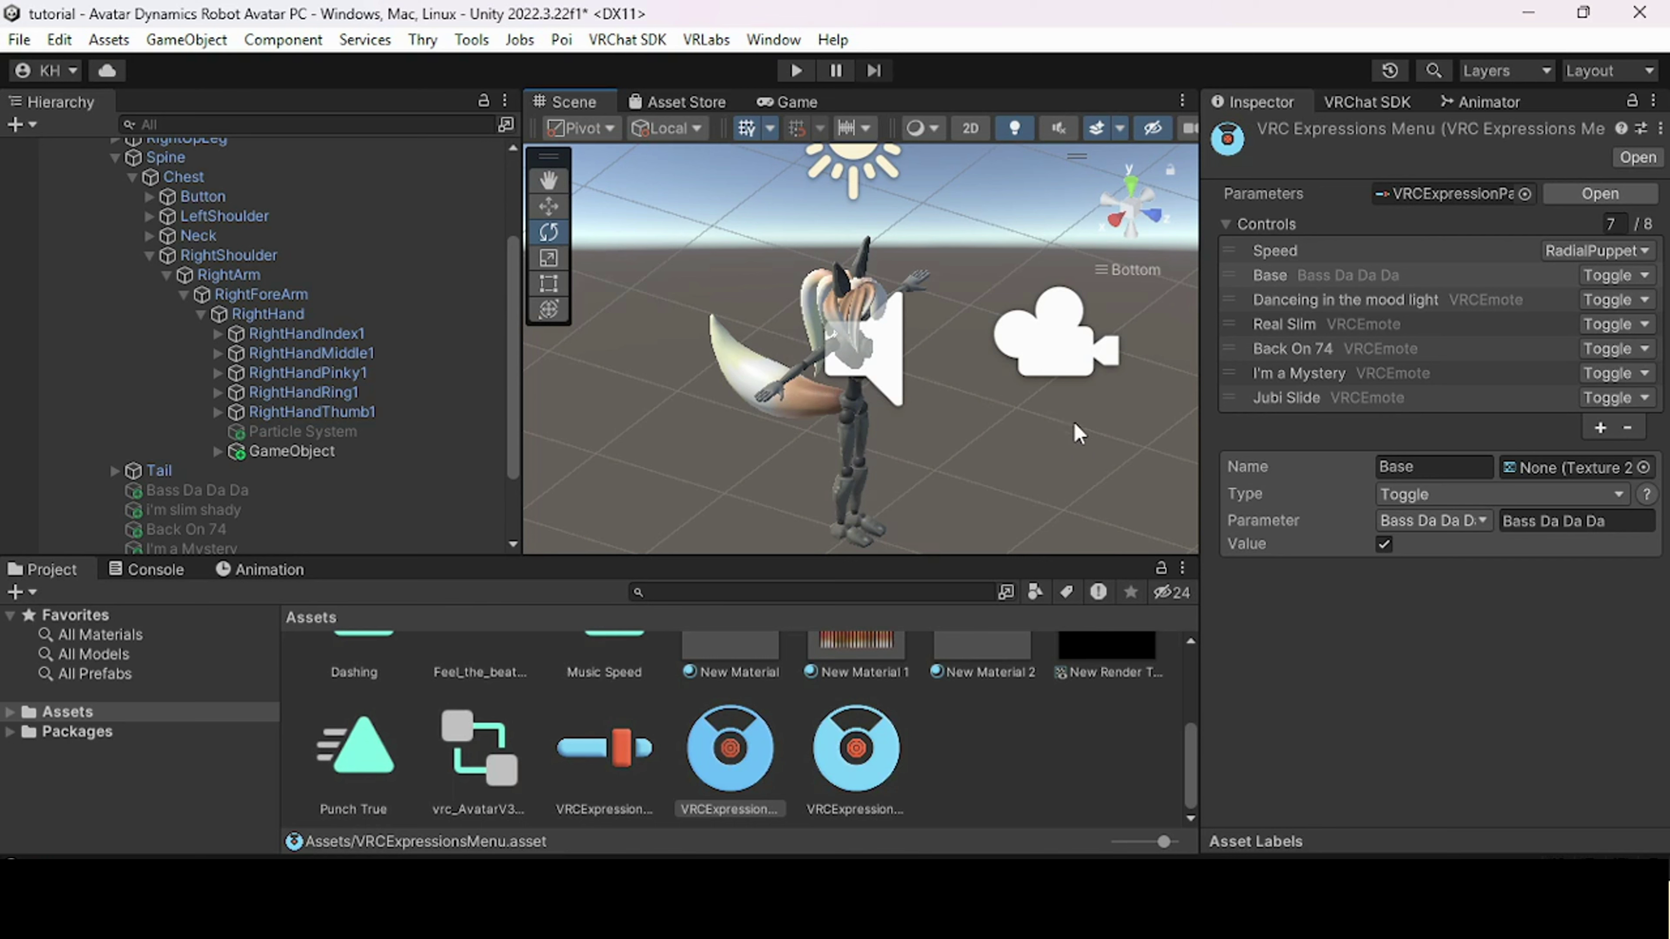
{"action": "left_click", "coordinate": [310, 451]}
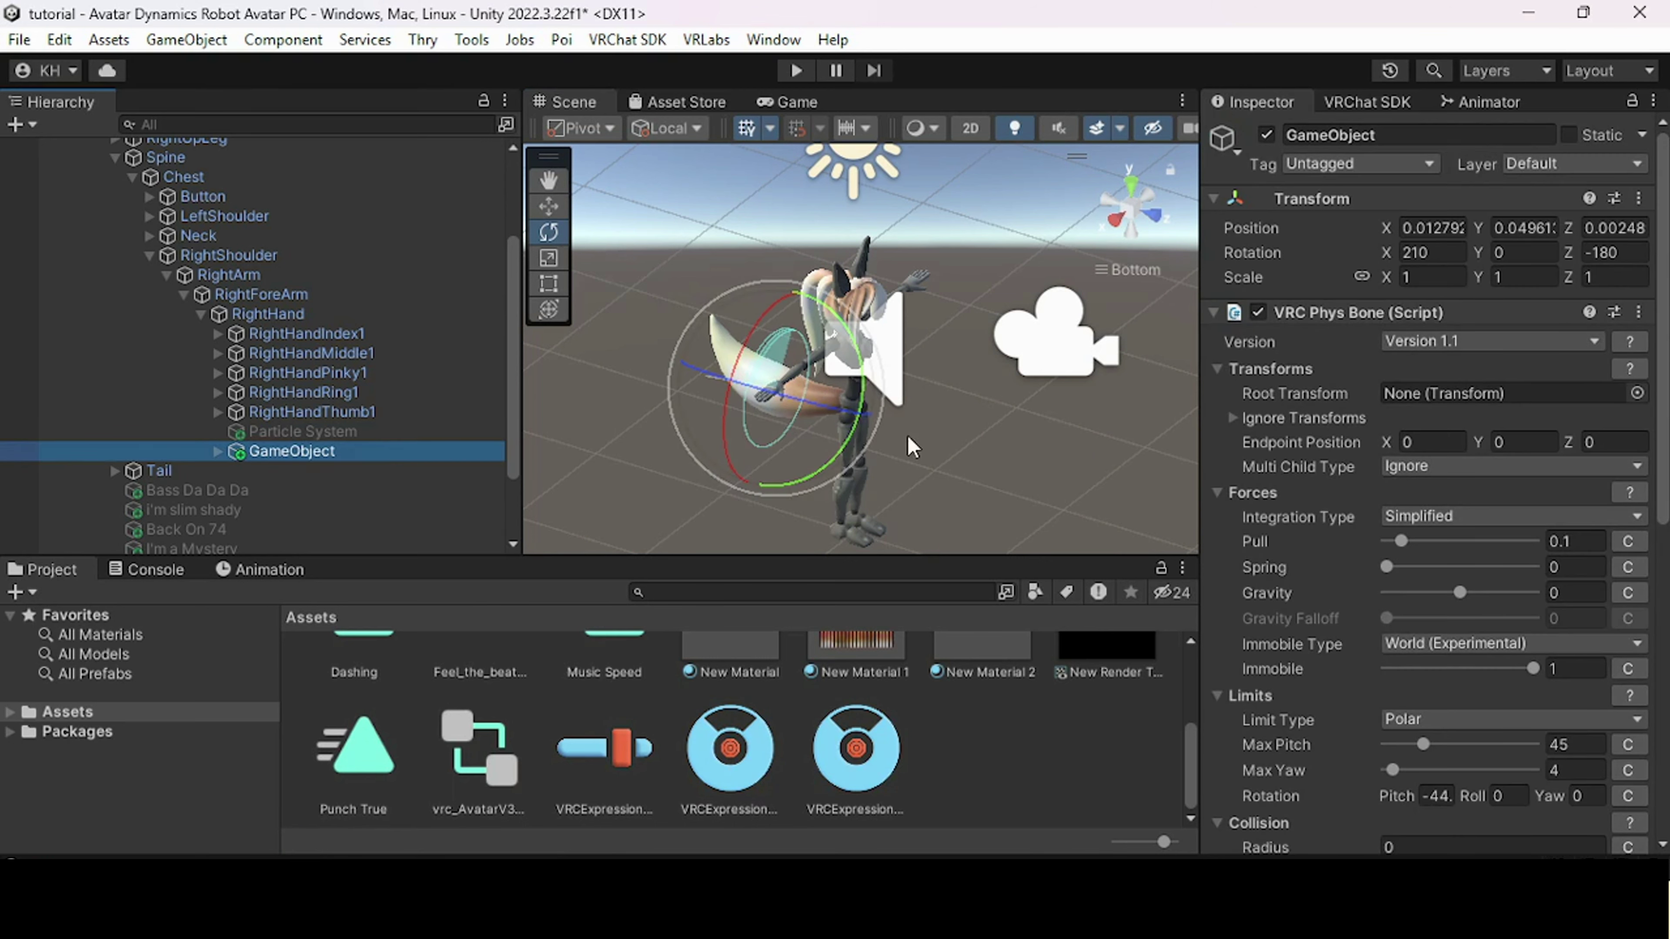
- Collapse the avatar's Armature hierarchy after viewing the right hand's phys bone limits from the front
{"action": "left_click_drag", "start_coordinate": [1052, 441], "coordinate": [791, 428], "text": "alt"}
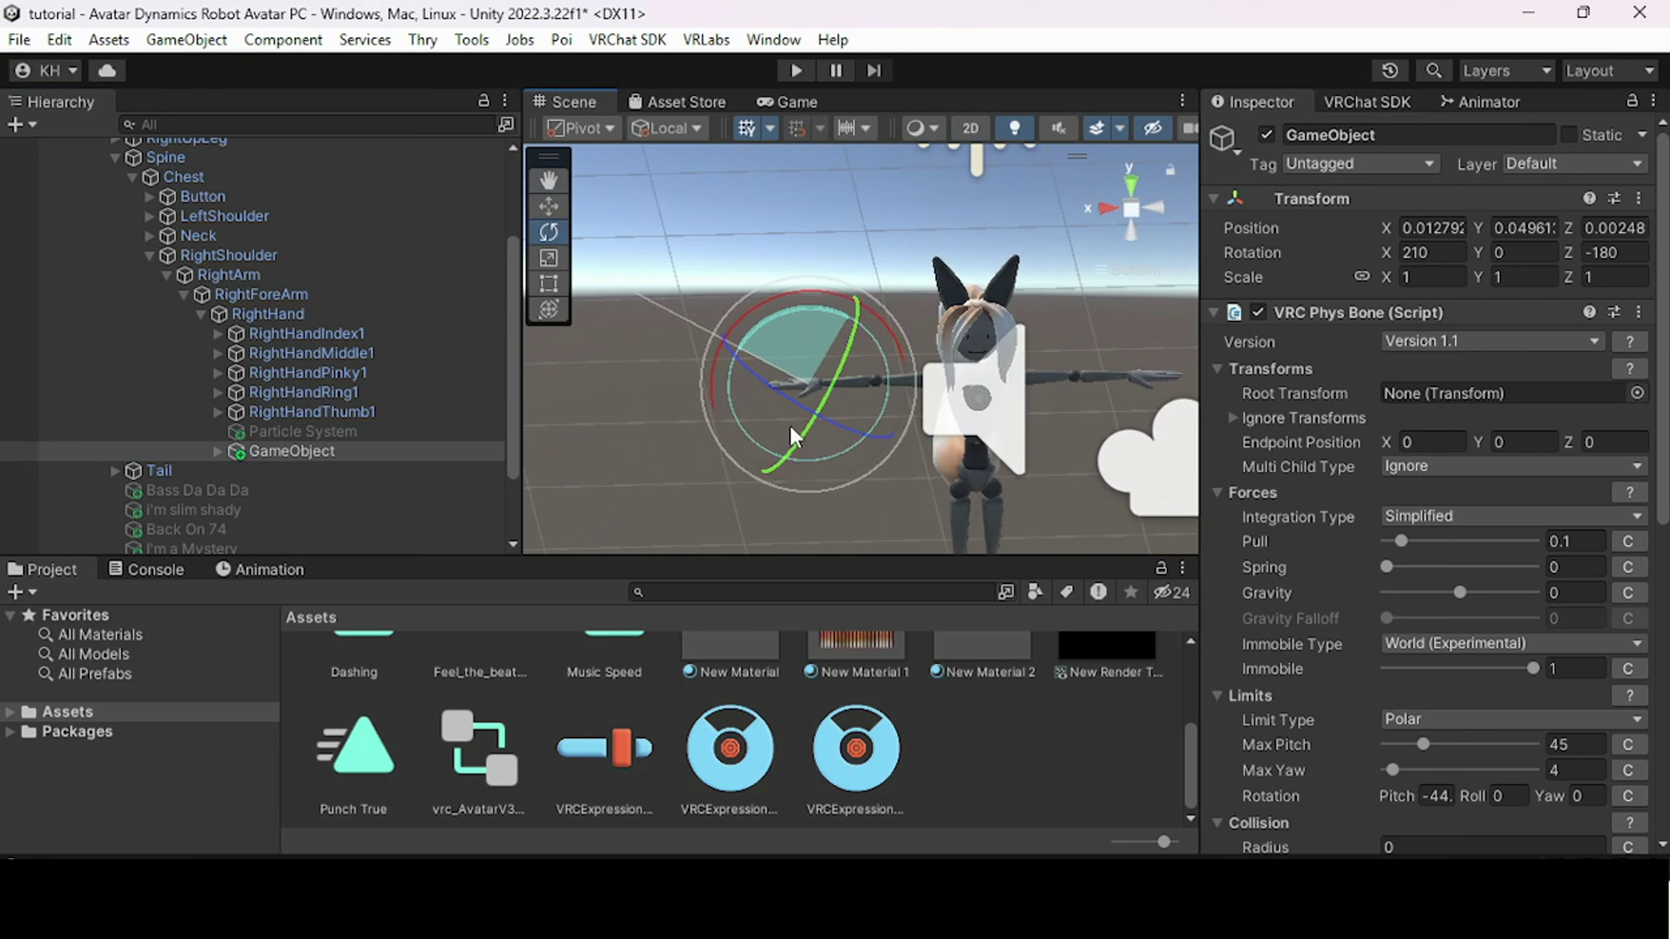
{"action": "scroll", "coordinate": [791, 426], "scroll_direction": "up", "scroll_amount": 1}
{"action": "scroll", "coordinate": [1040, 425], "scroll_direction": "up", "scroll_amount": 1}
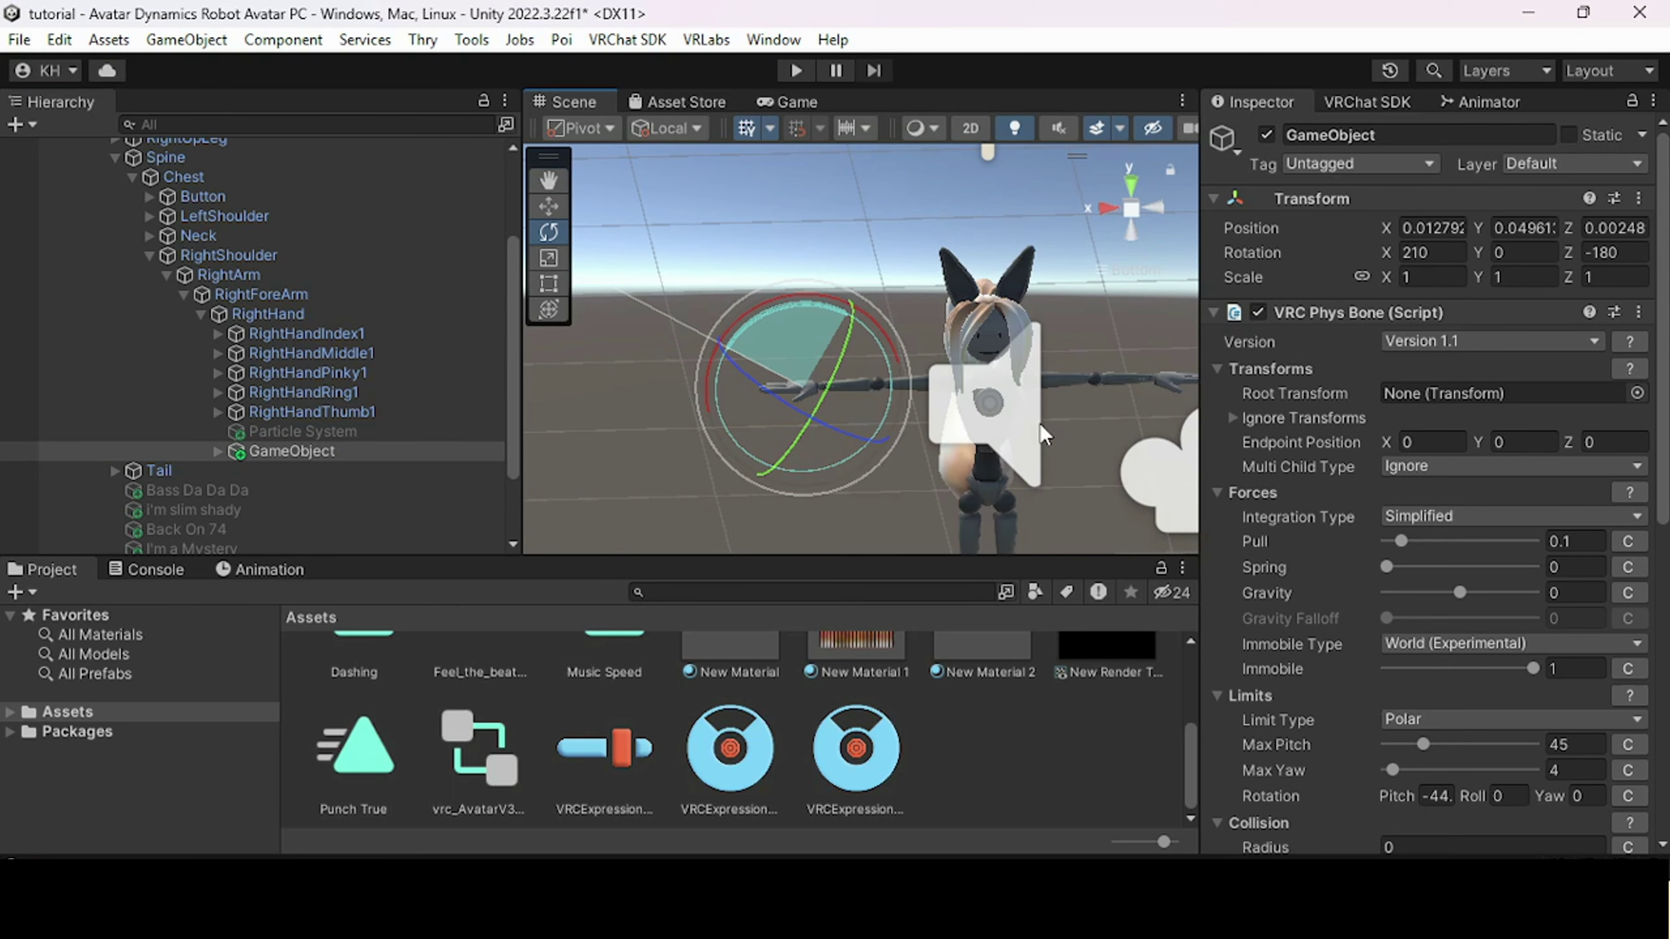
{"action": "left_click_drag", "start_coordinate": [1040, 425], "coordinate": [970, 381], "text": "alt"}
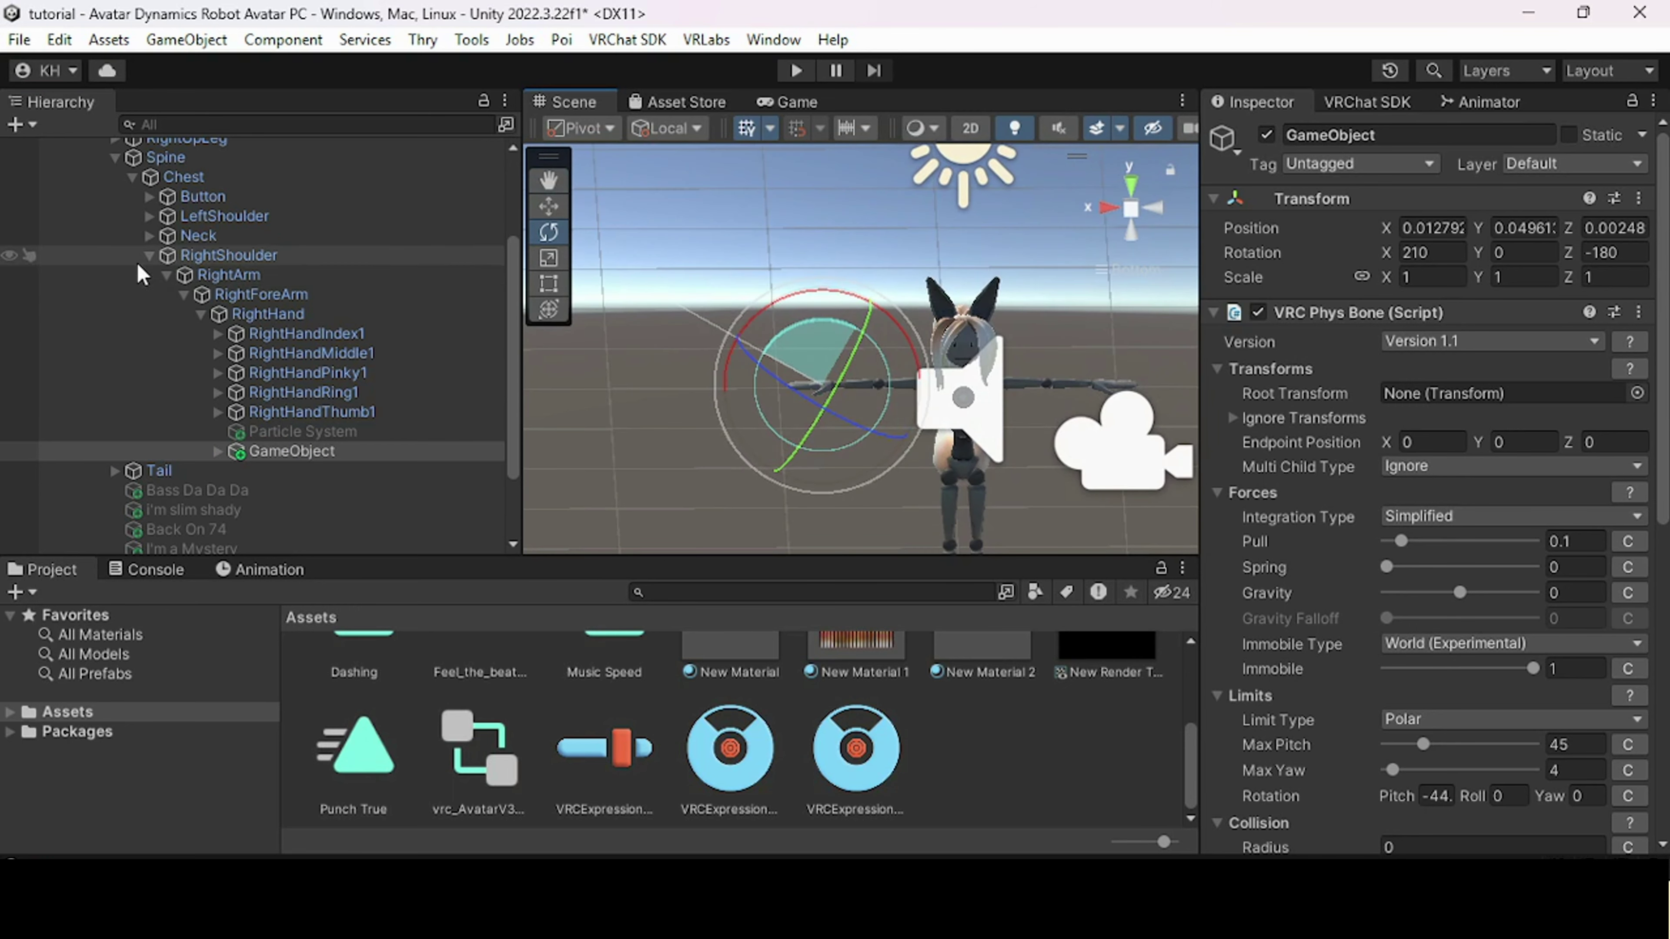
{"action": "scroll", "coordinate": [137, 262], "scroll_direction": "up", "scroll_amount": 5}
{"action": "left_click", "coordinate": [81, 228]}
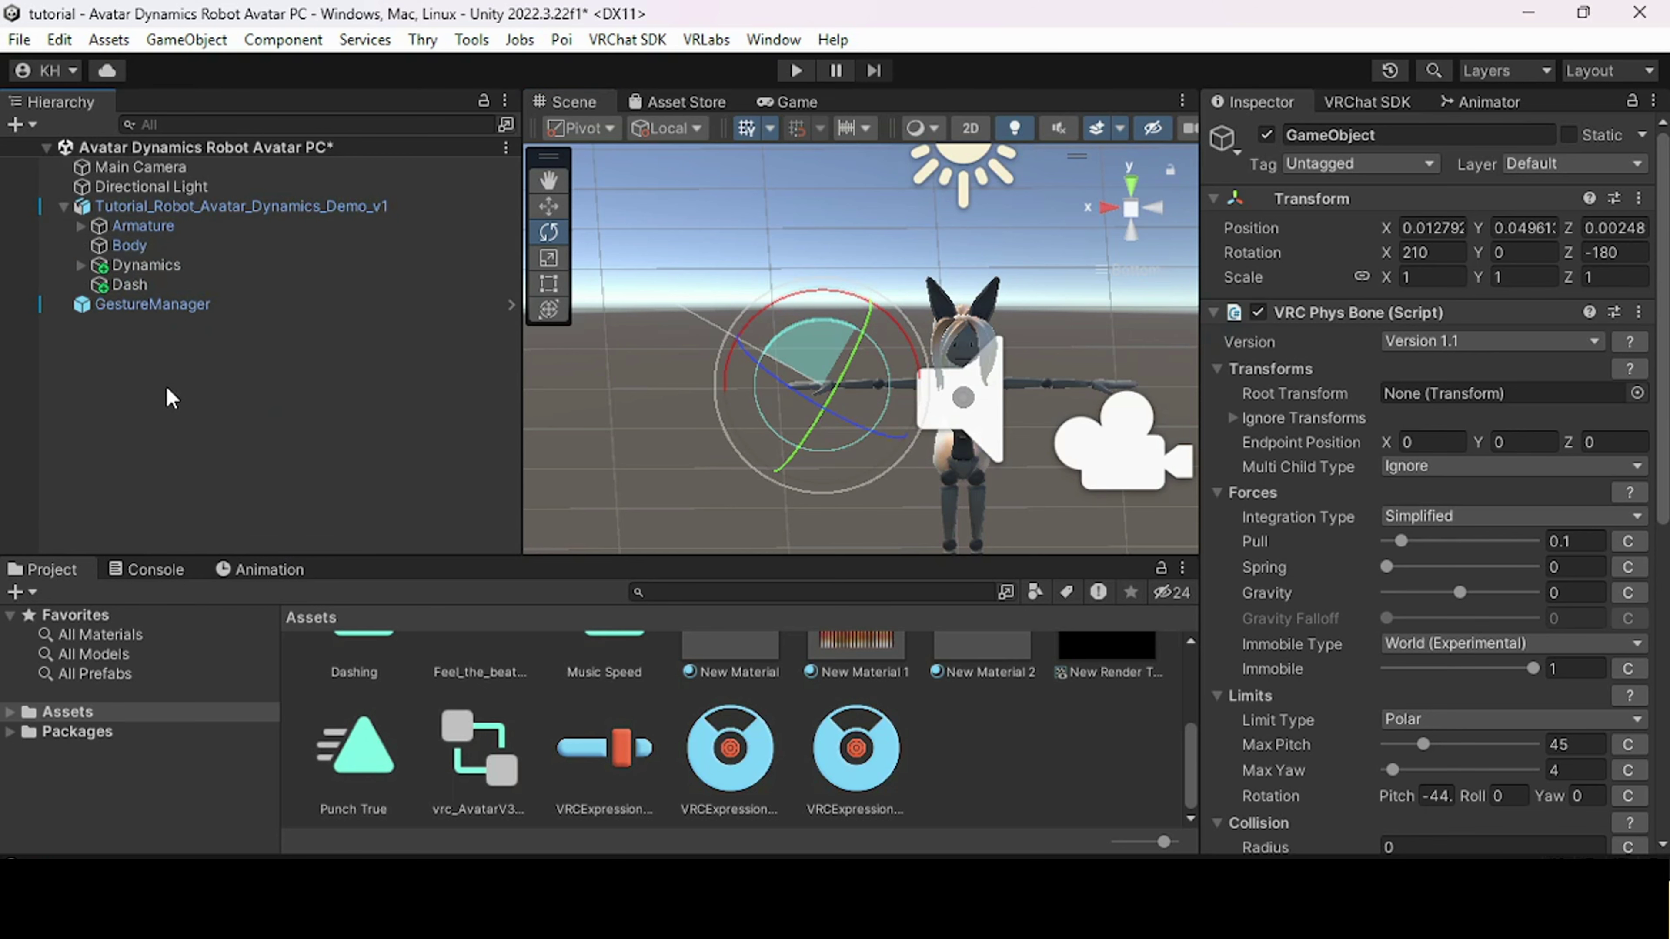
{"action": "scroll", "coordinate": [637, 687], "scroll_direction": "up", "scroll_amount": 3}
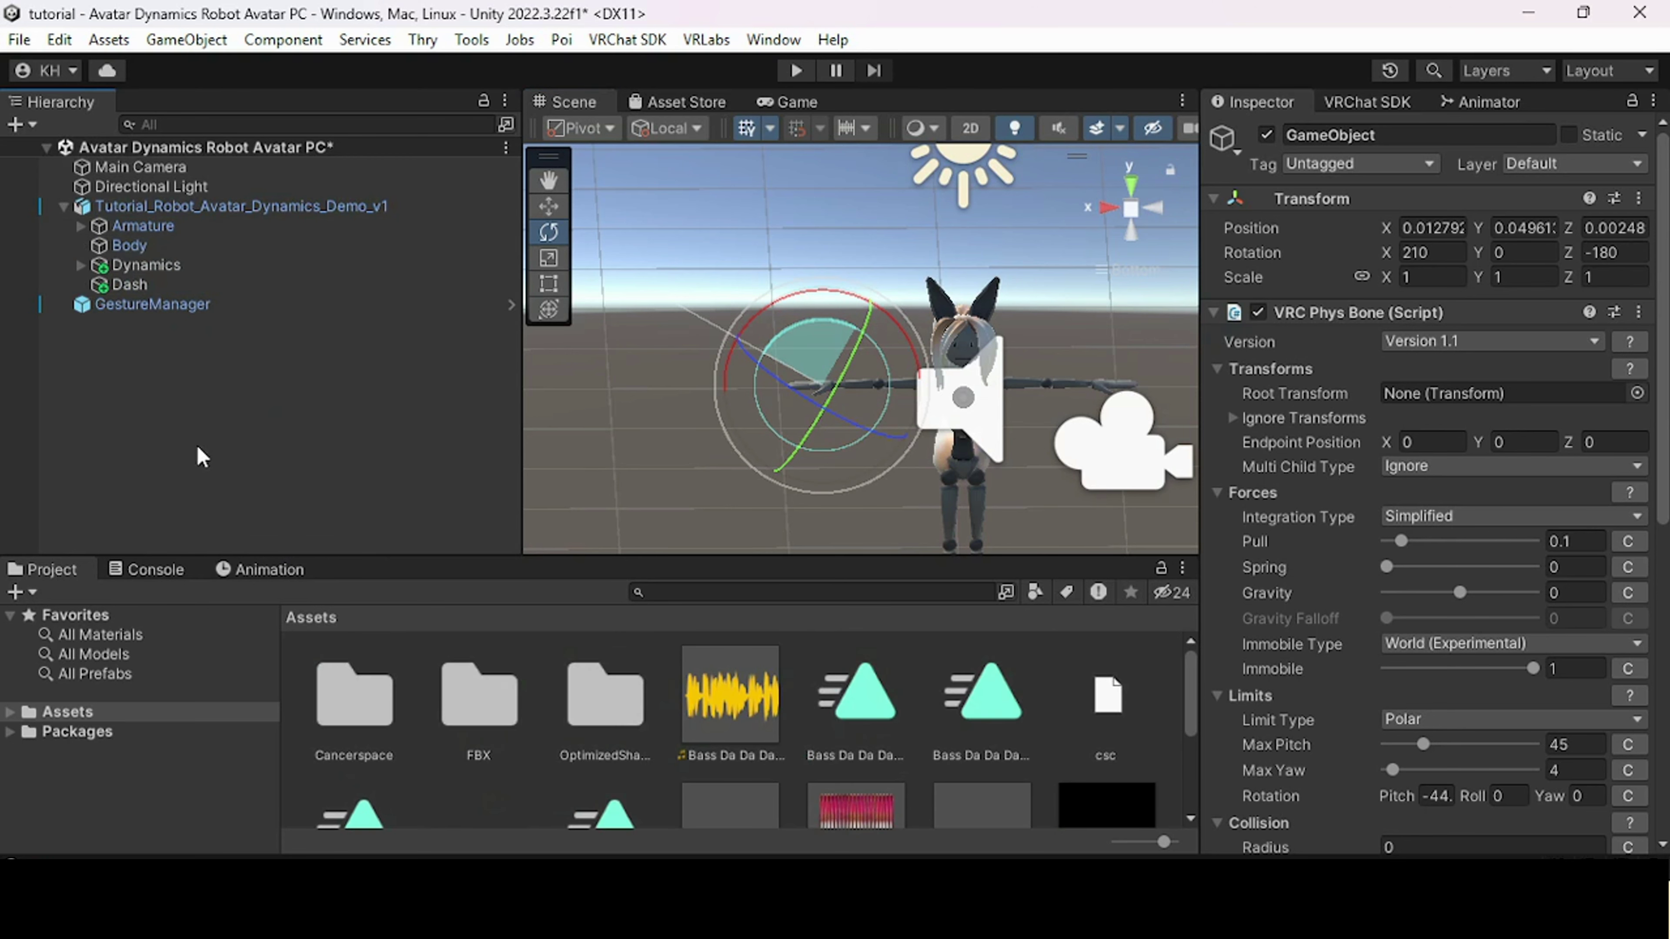
- Create a cube at the scene root, scaled to 0.1 on all axes, and remove its Box Collider
{"action": "right_click", "coordinate": [140, 424]}
{"action": "mouse_move", "coordinate": [249, 567]}
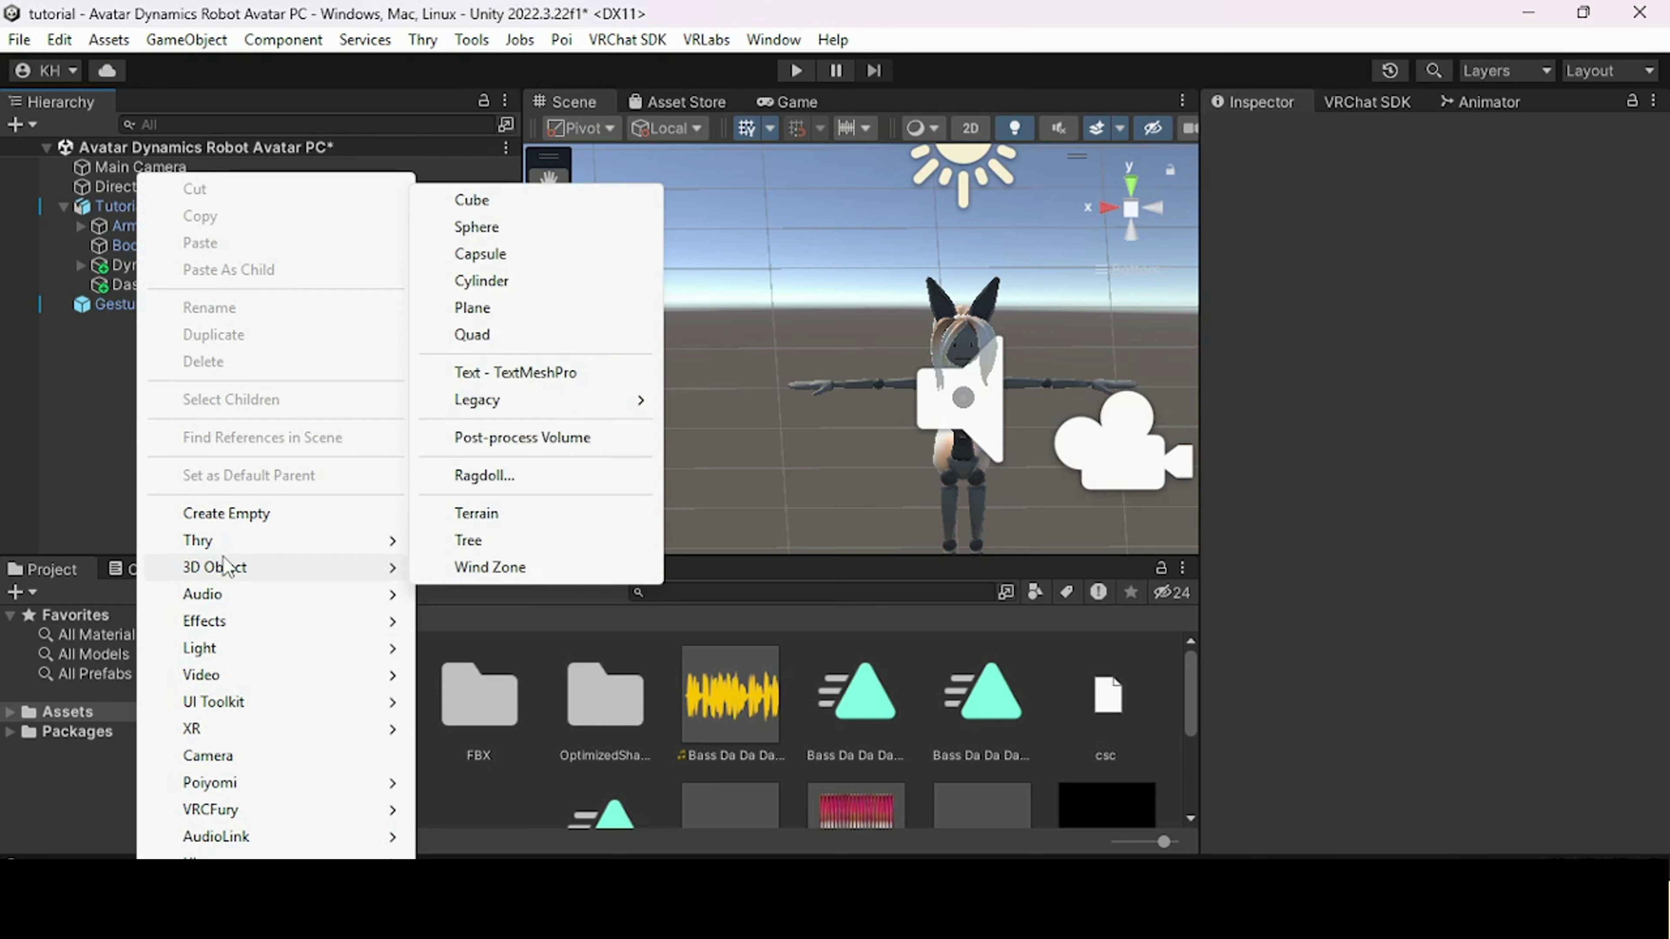
{"action": "left_click", "coordinate": [480, 207]}
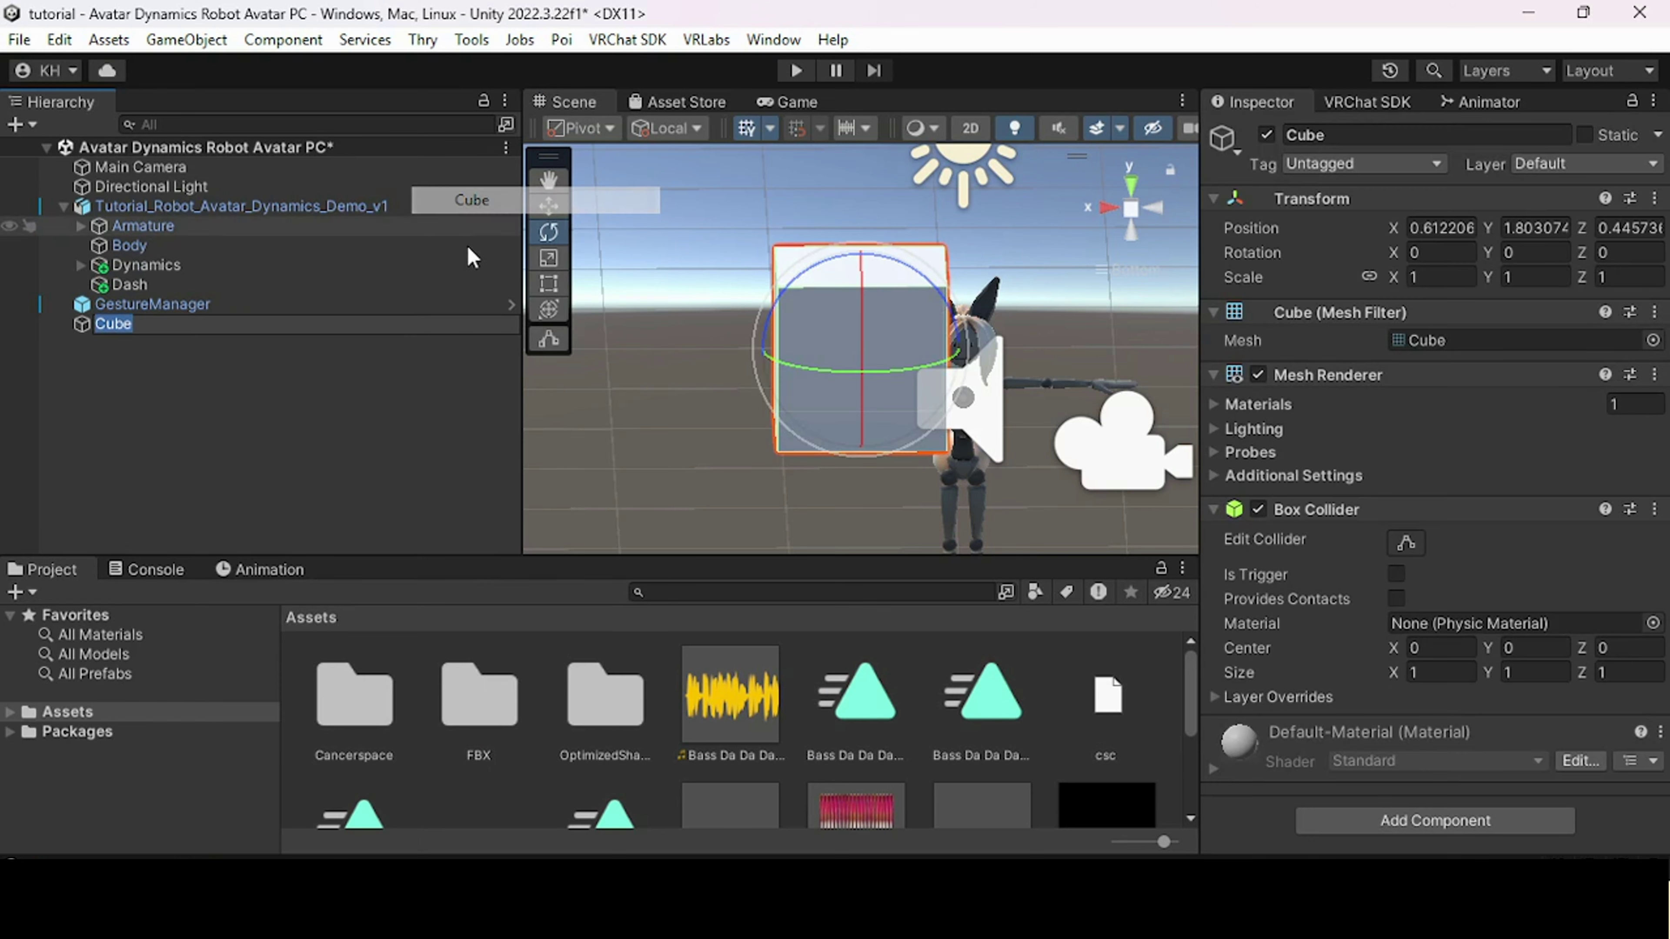
{"action": "left_click", "coordinate": [1436, 276]}
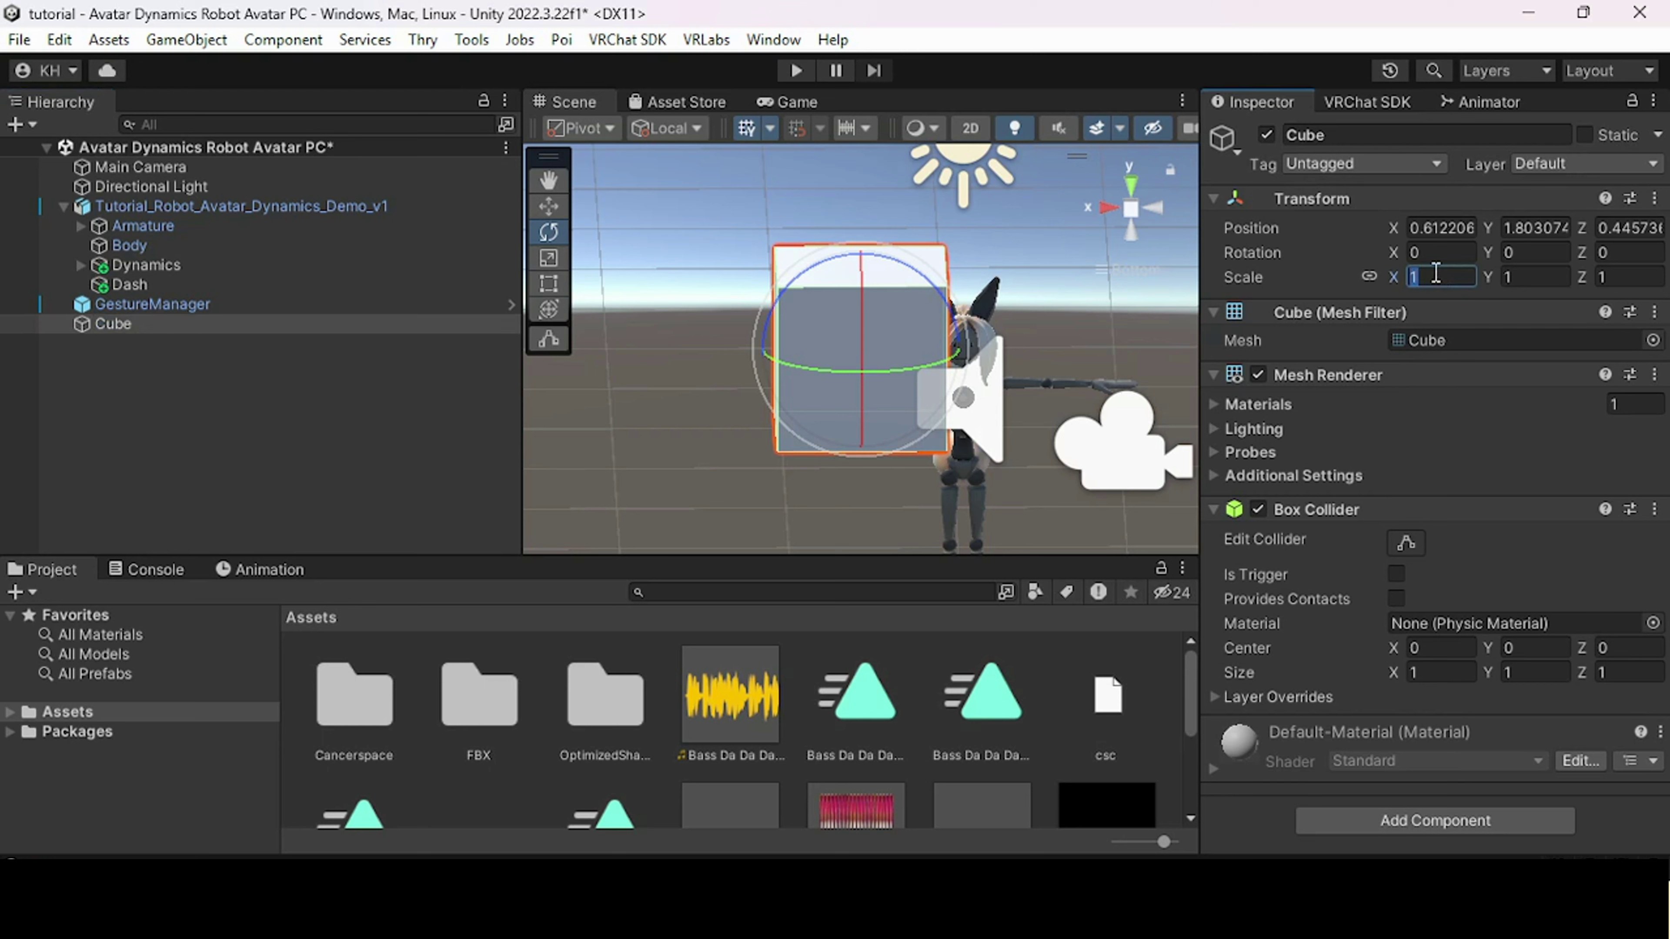
{"action": "type", "text": ".1"}
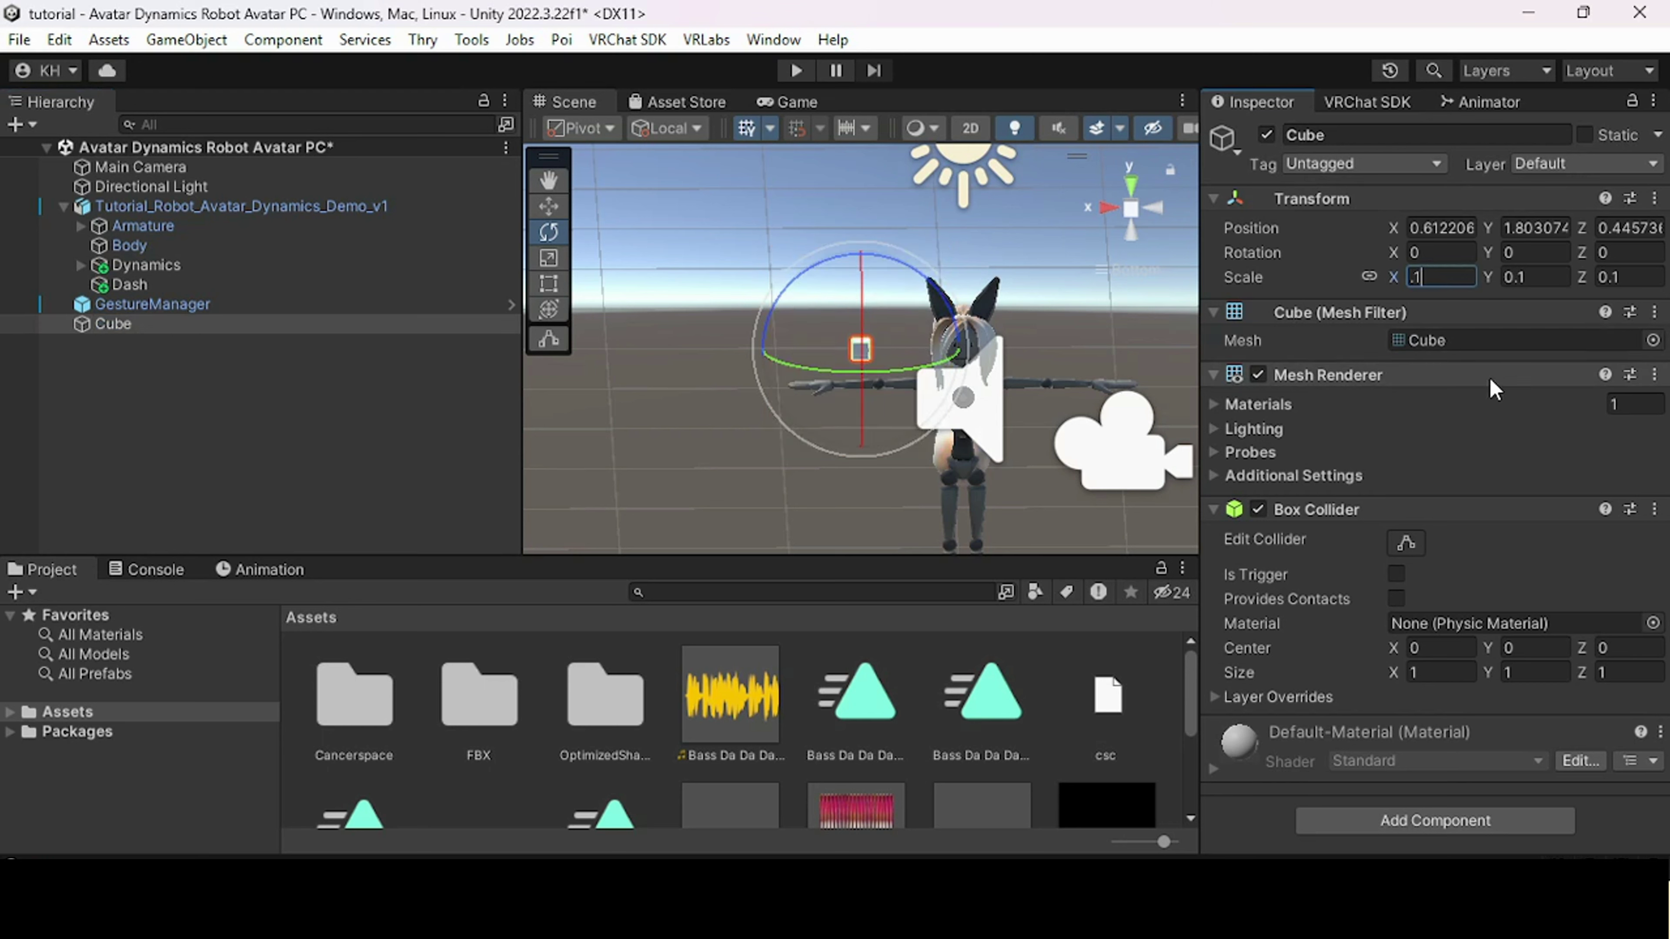
{"action": "left_click", "coordinate": [1655, 510]}
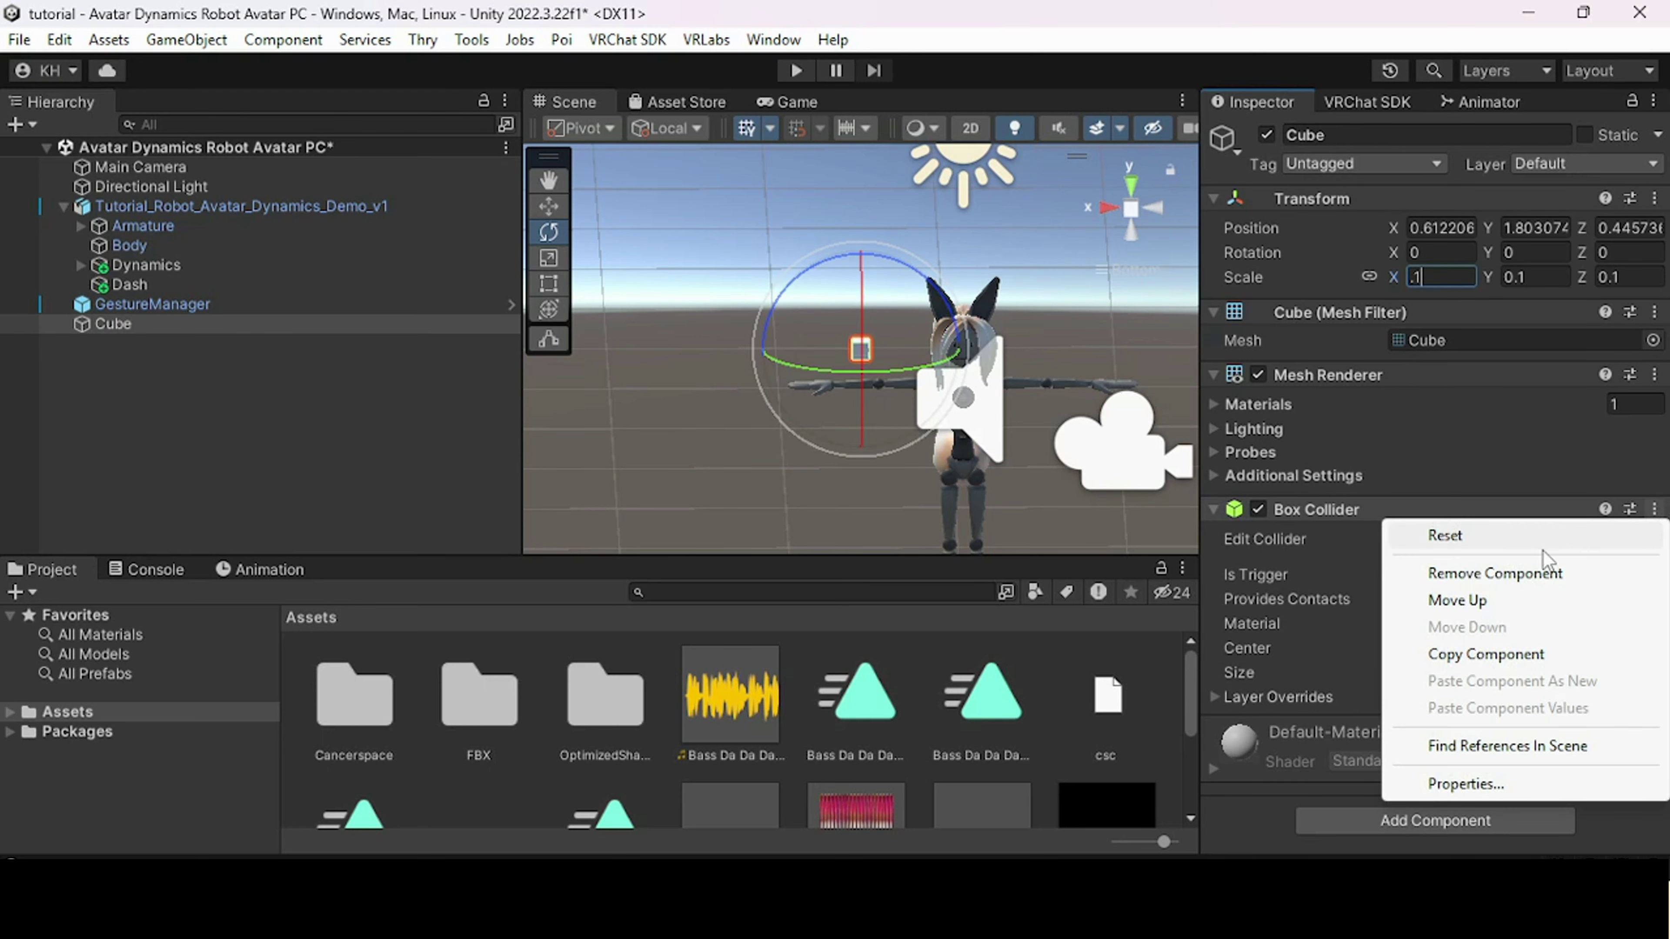
{"action": "left_click", "coordinate": [1532, 575]}
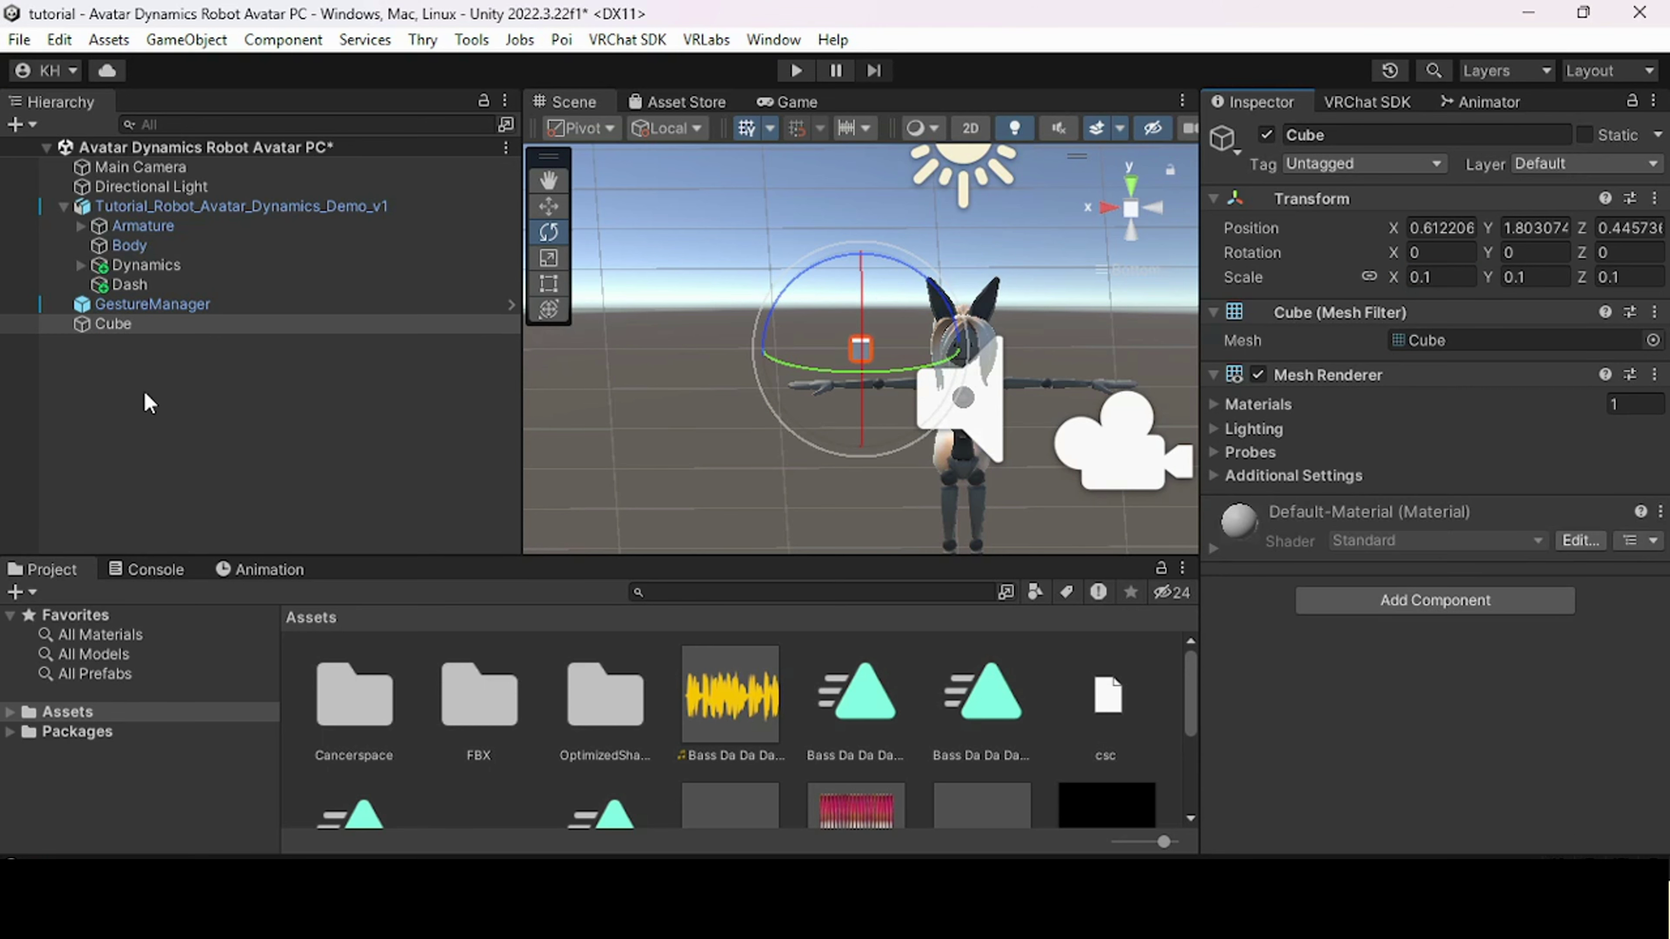
- Create an empty GameObject at the scene root and set its position to 0, 0, 0
{"action": "right_click", "coordinate": [101, 377]}
{"action": "left_click", "coordinate": [151, 514]}
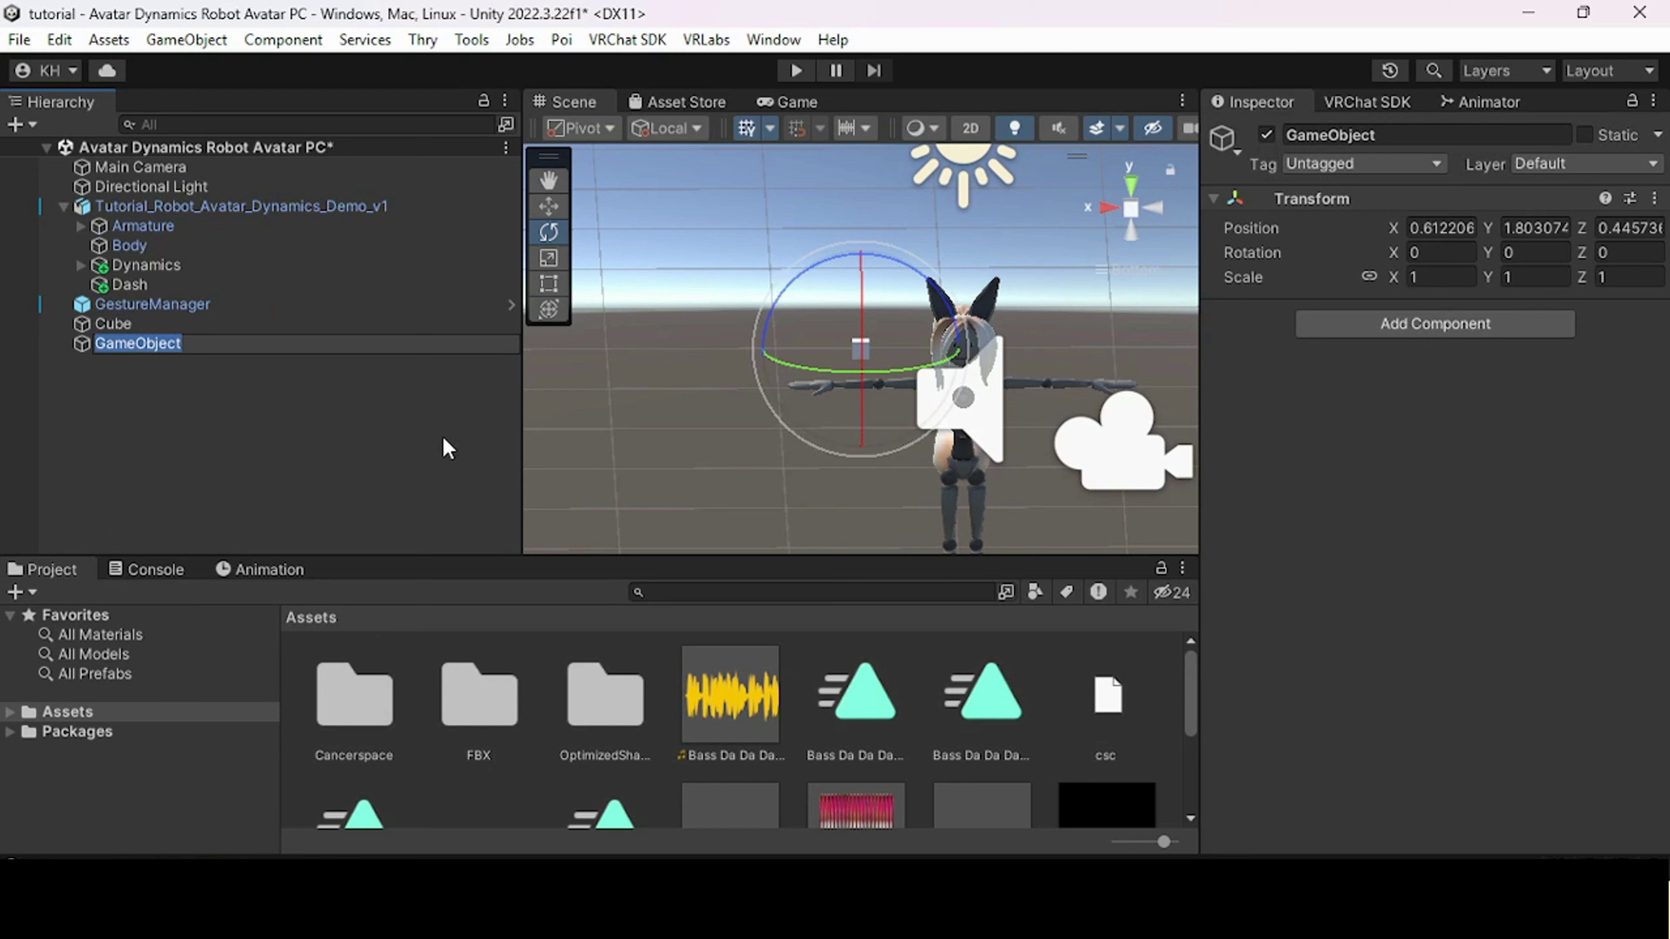
{"action": "left_click", "coordinate": [547, 206]}
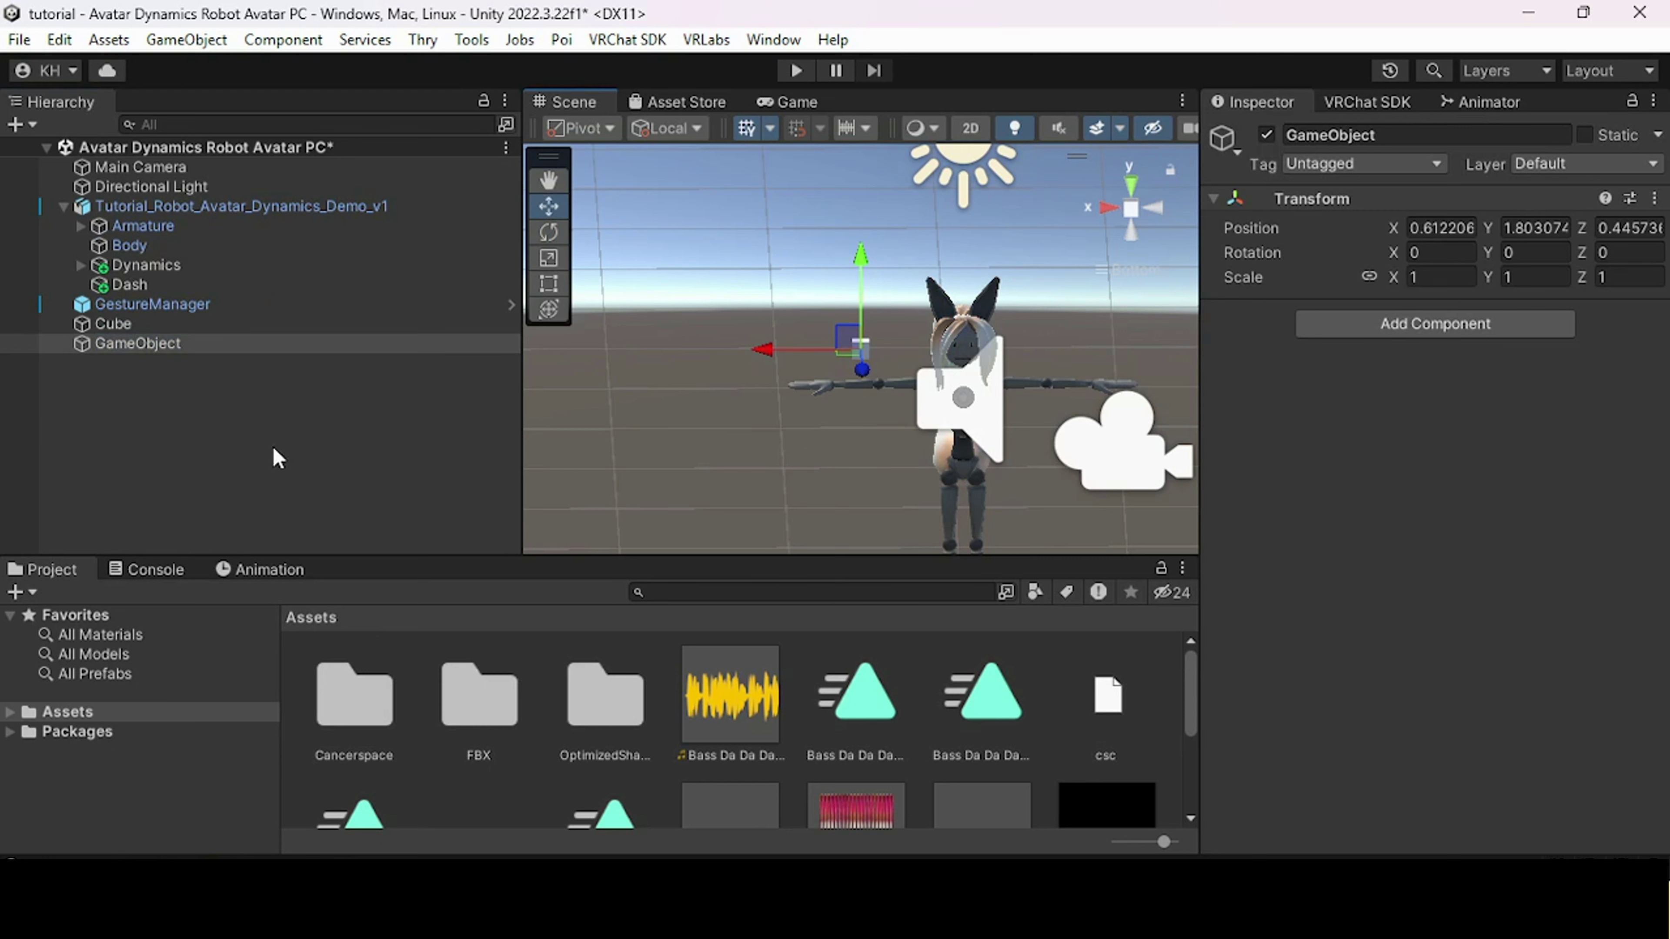
{"action": "left_click", "coordinate": [1441, 227]}
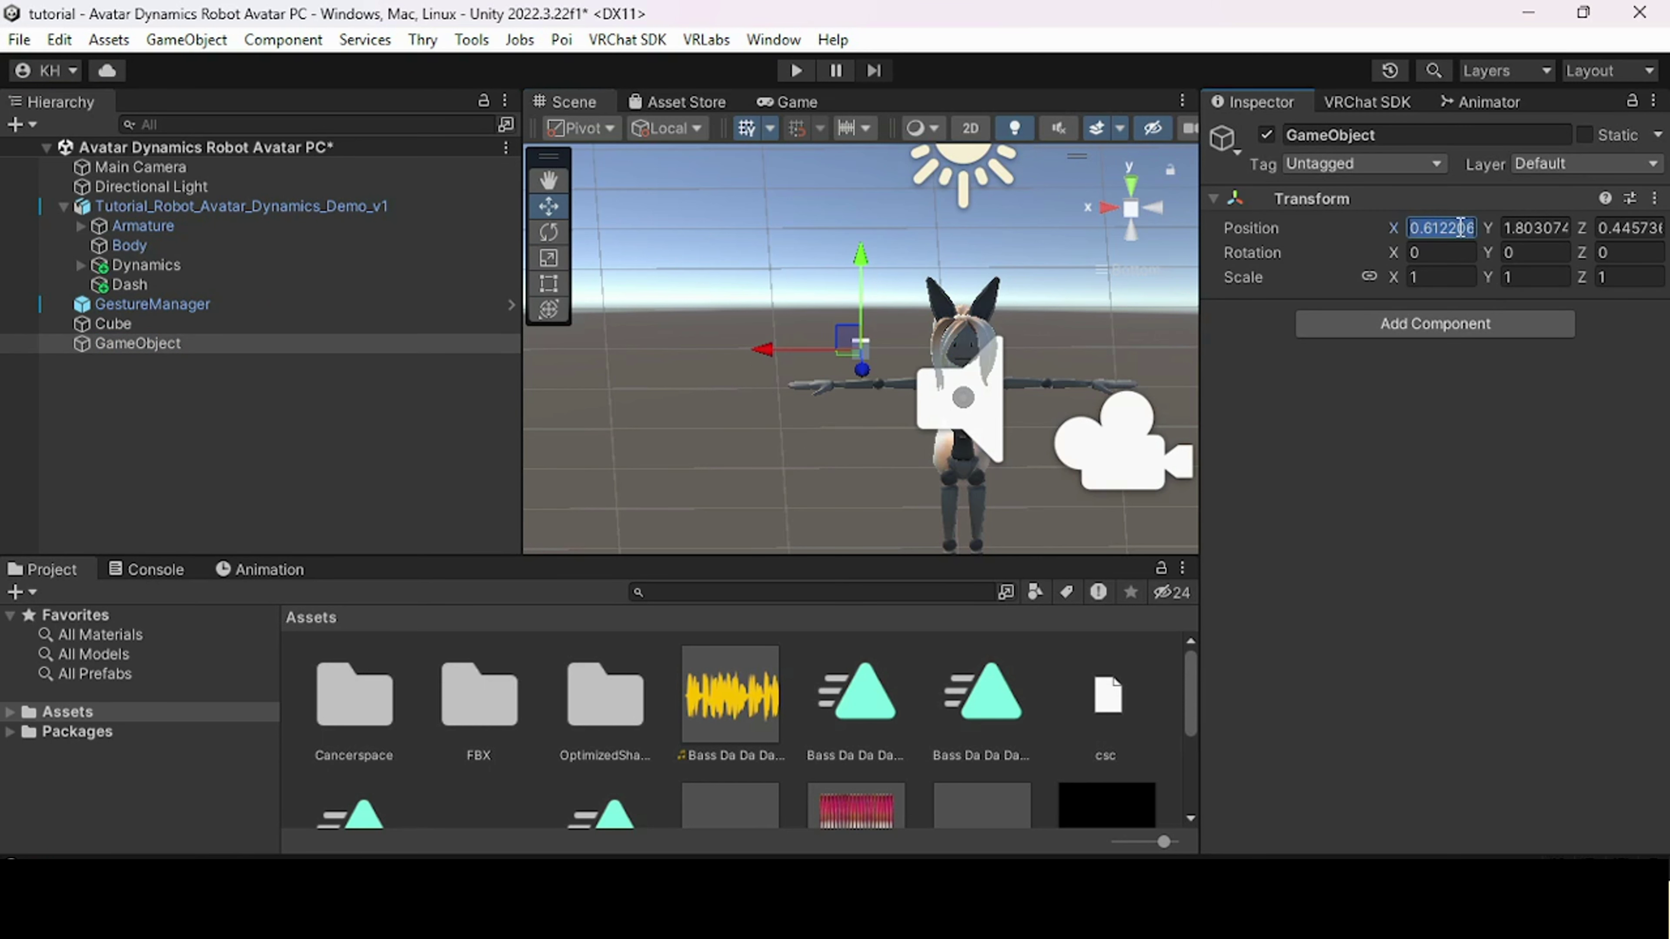
{"action": "type", "text": "0"}
{"action": "left_click", "coordinate": [1563, 227]}
{"action": "type", "text": "0"}
{"action": "left_click", "coordinate": [1612, 228]}
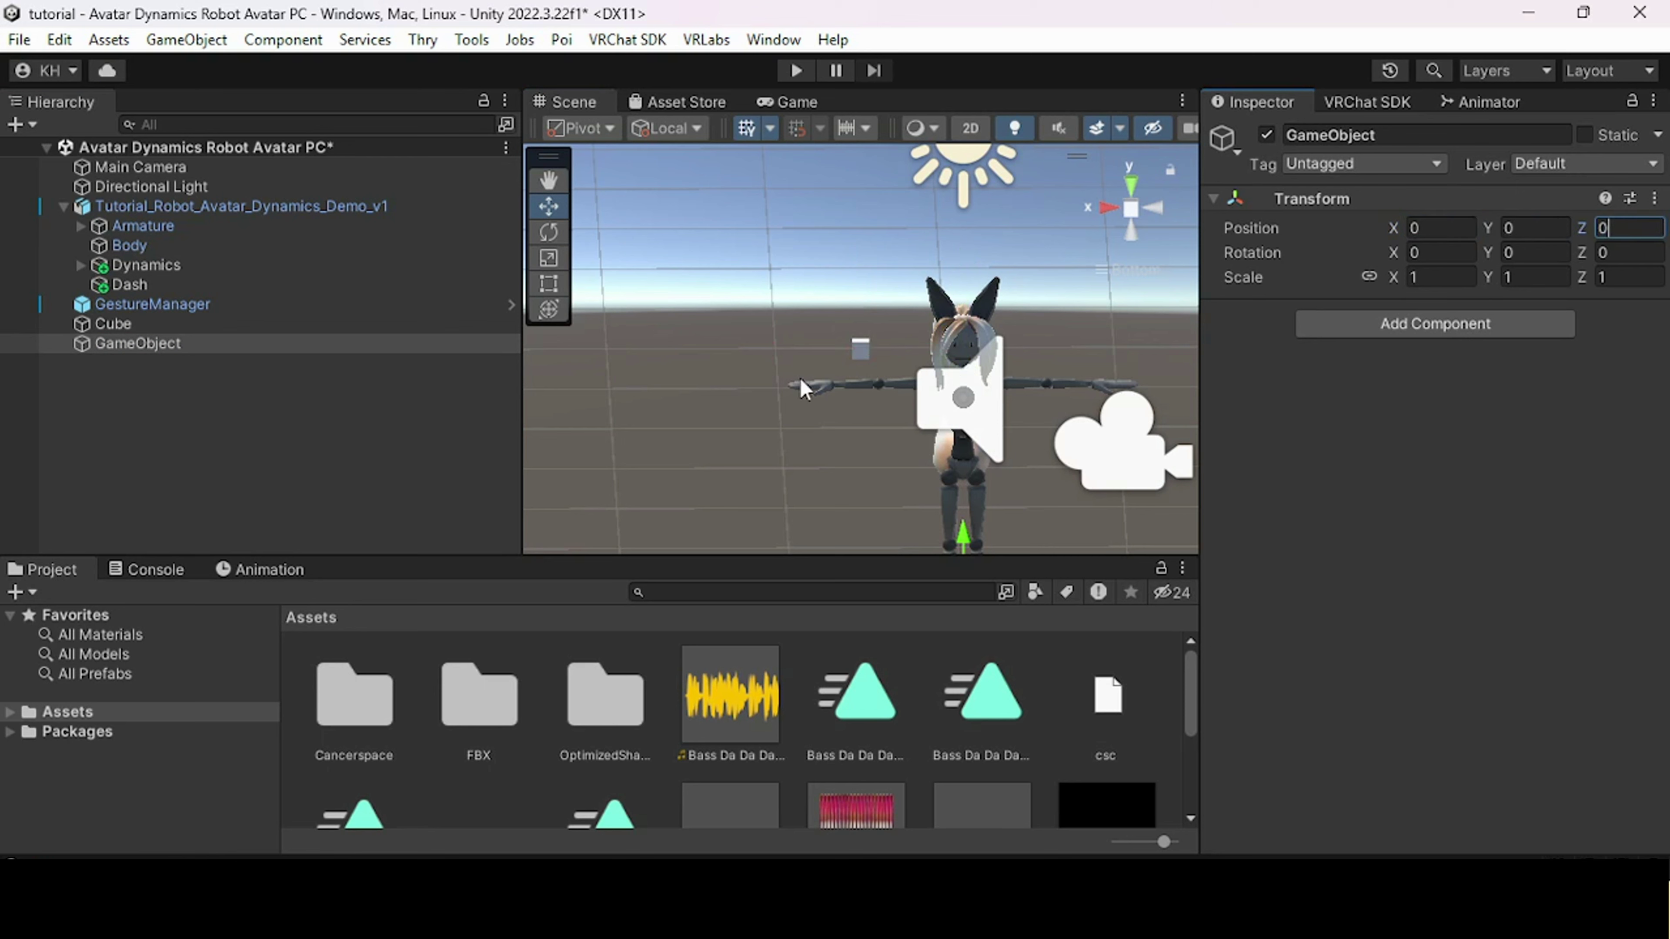
- Set the cube's position to 0 on the X, Y and Z axes
{"action": "left_click", "coordinate": [257, 326]}
{"action": "left_click", "coordinate": [1441, 227]}
{"action": "type", "text": "0"}
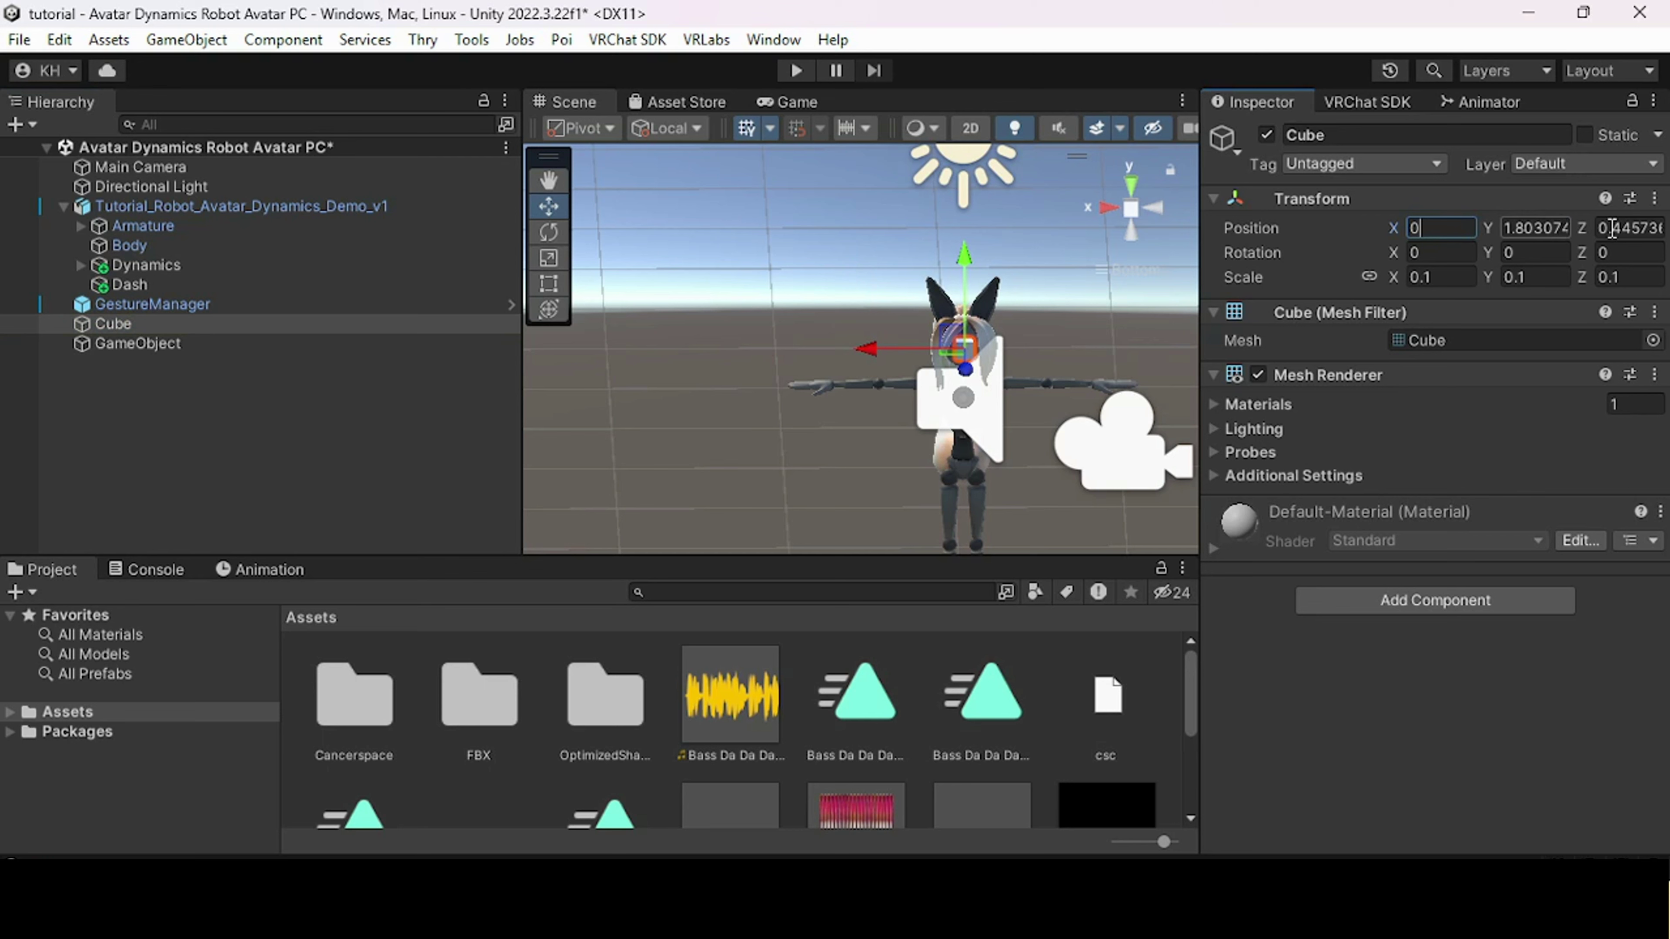
{"action": "left_click", "coordinate": [1612, 228]}
{"action": "type", "text": "0"}
{"action": "left_click", "coordinate": [1536, 228]}
{"action": "type", "text": "0"}
- Move the cube forward to about 0.251 on Z and make it a child of the empty GameObject
{"action": "left_click_drag", "start_coordinate": [1070, 384], "coordinate": [1181, 380], "text": "alt"}
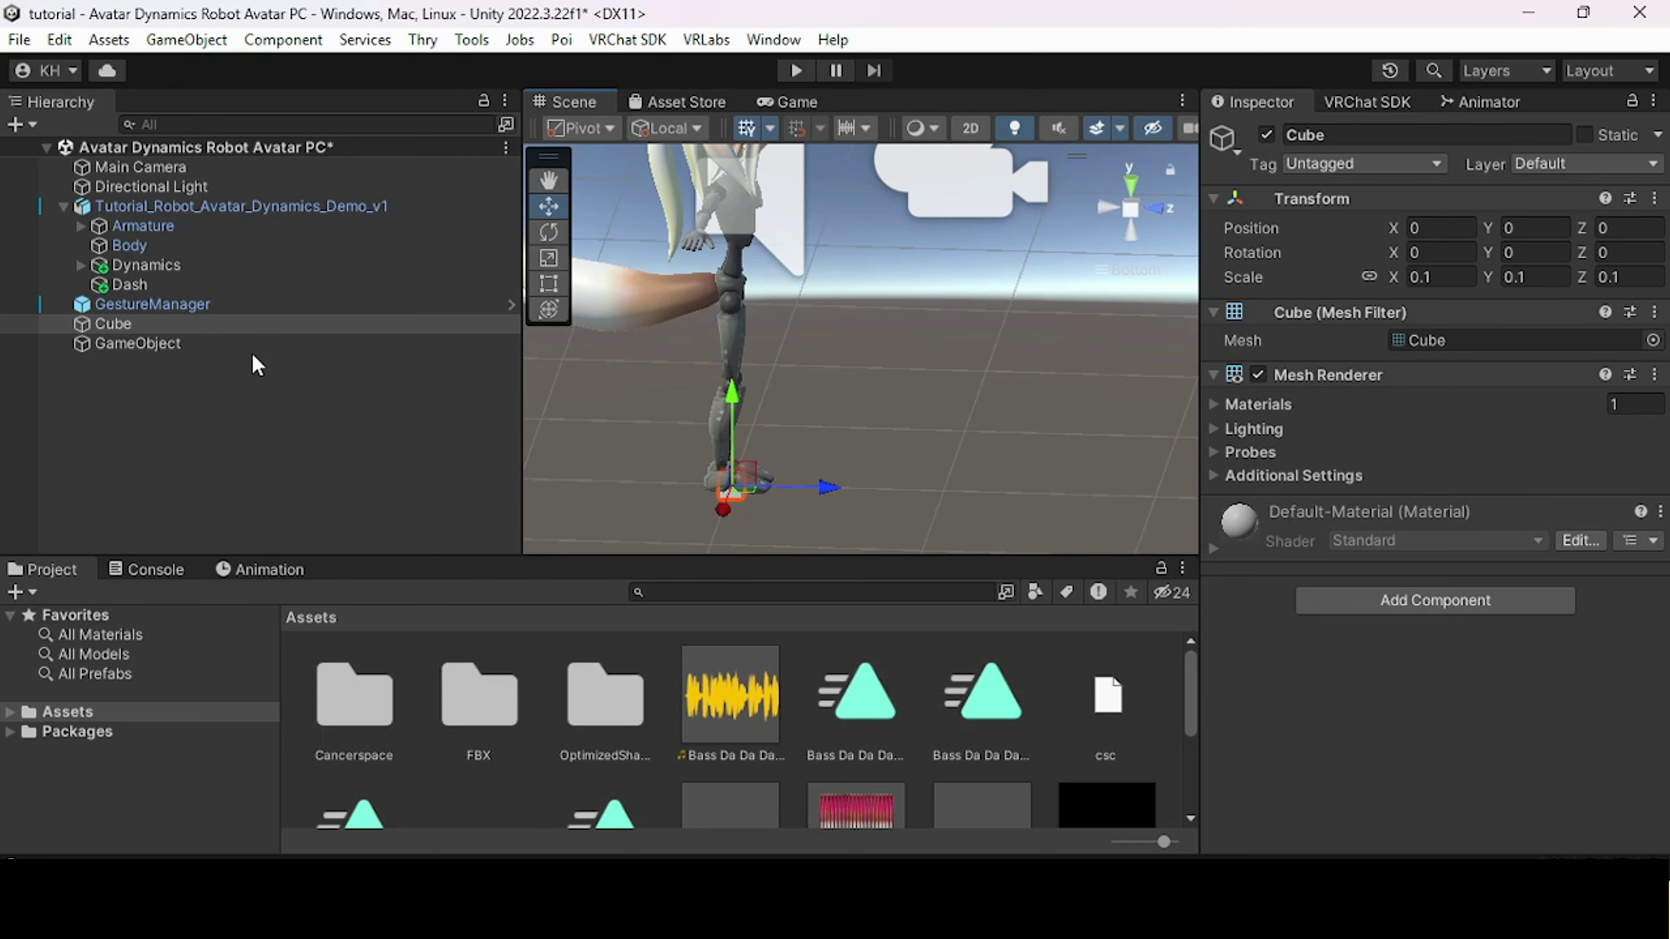
{"action": "left_click_drag", "start_coordinate": [783, 494], "coordinate": [884, 508]}
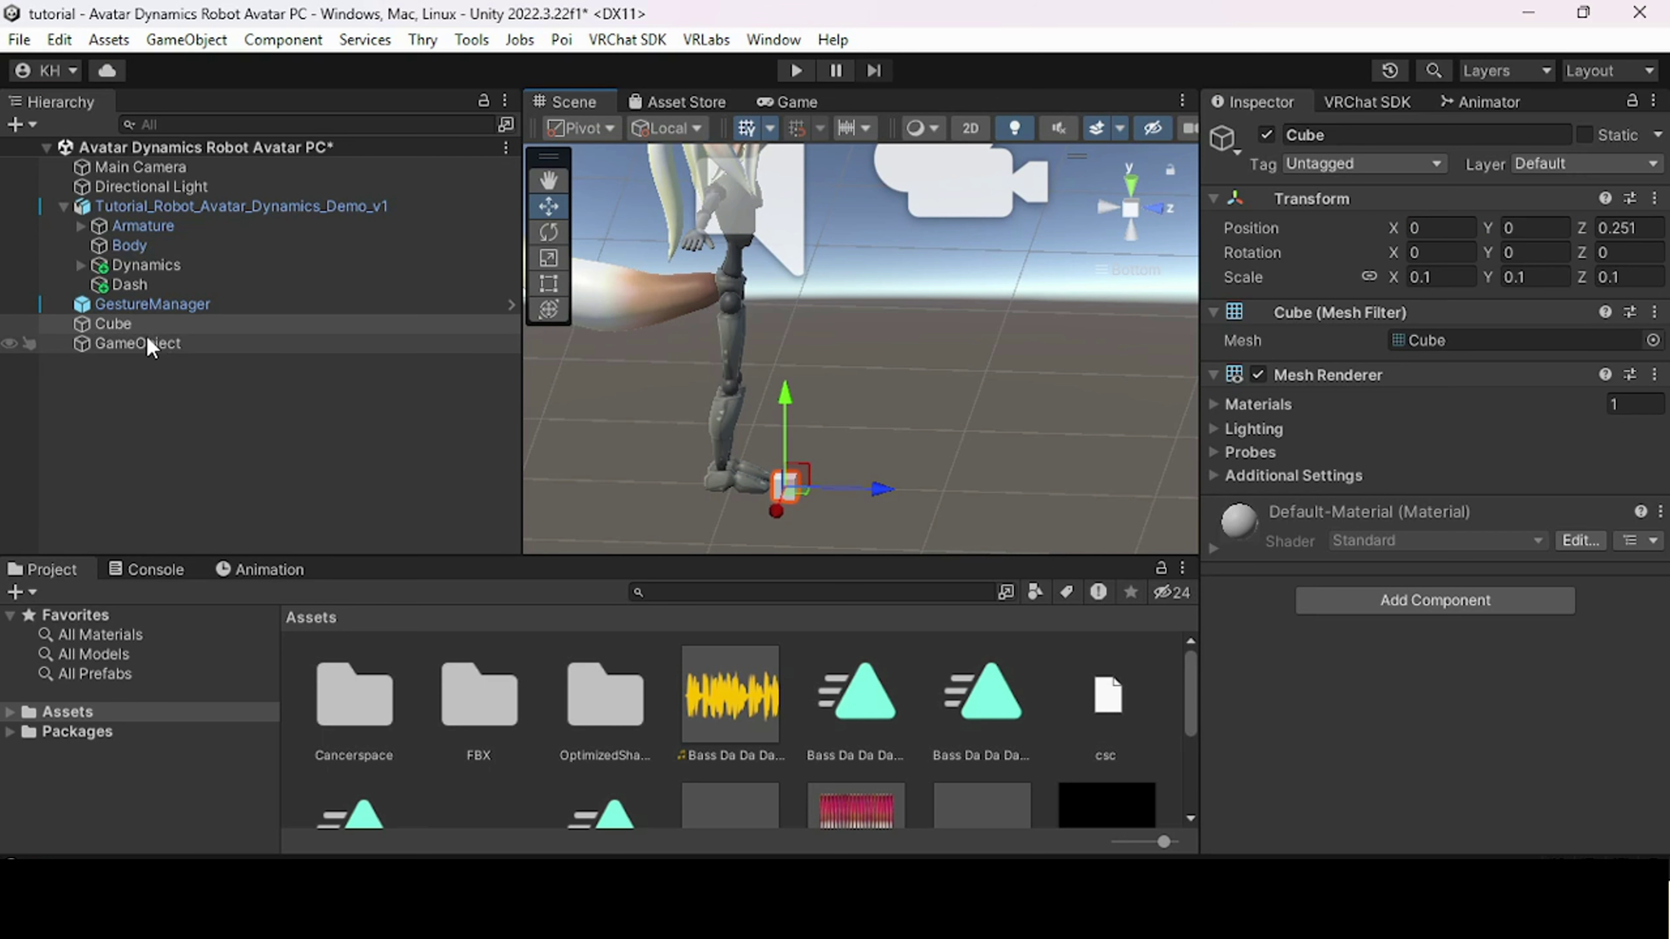
{"action": "left_click_drag", "start_coordinate": [163, 326], "coordinate": [175, 345]}
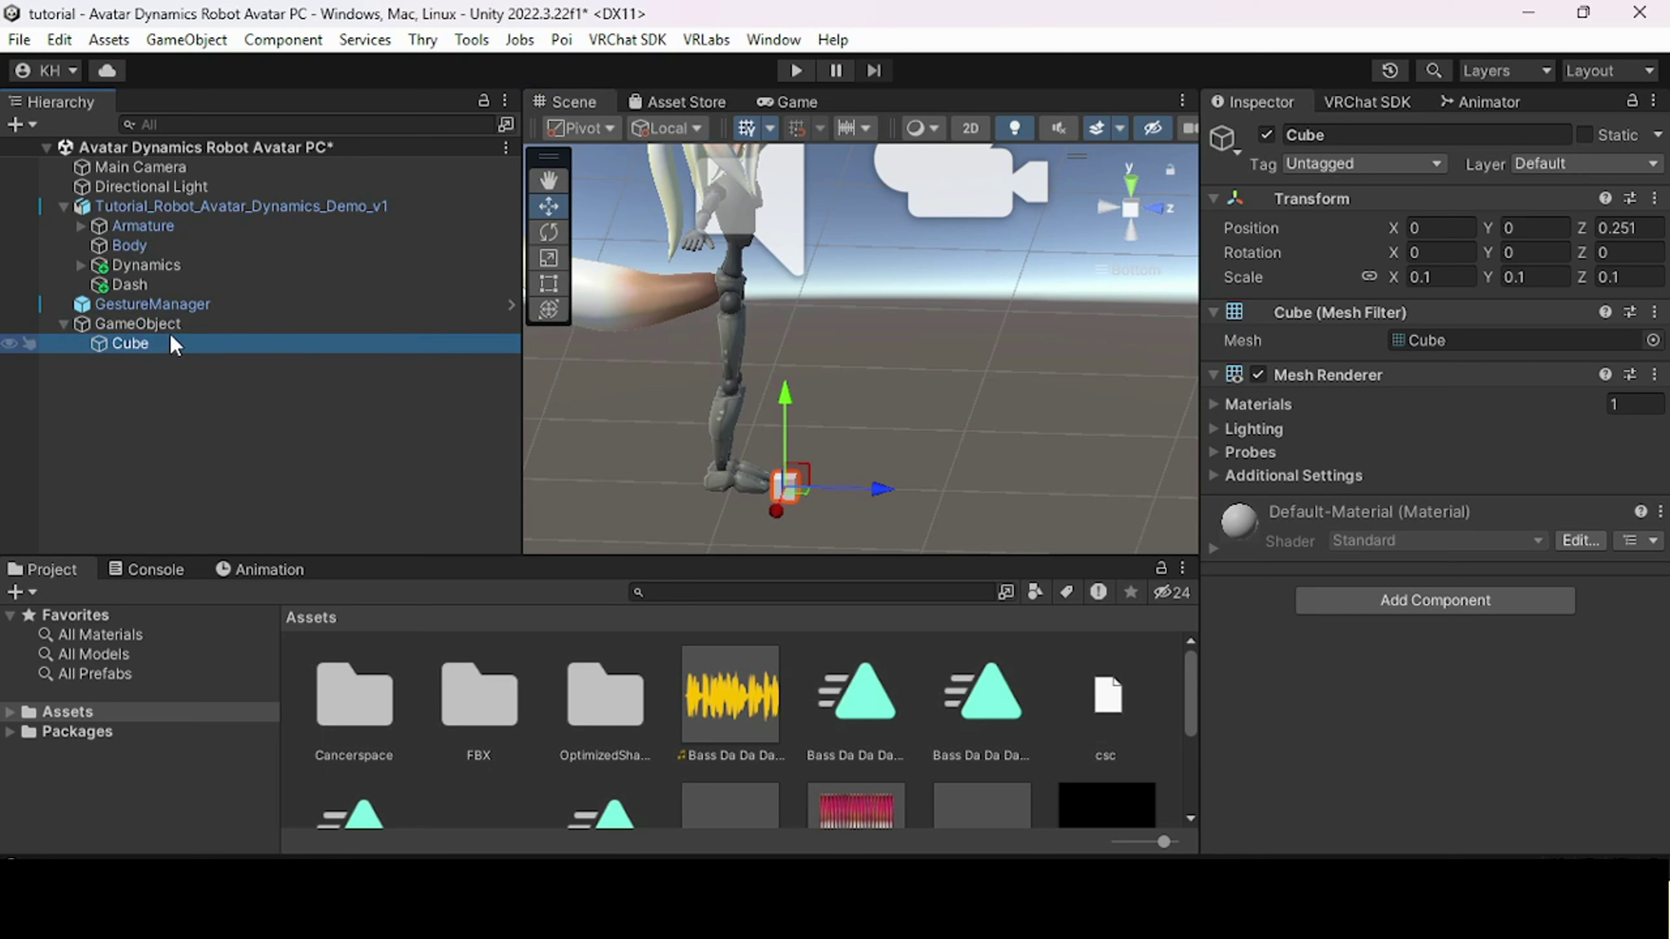
- Add a VRC Phys Bone component to the cube's parent GameObject
{"action": "left_click", "coordinate": [189, 325]}
{"action": "left_click", "coordinate": [1435, 323]}
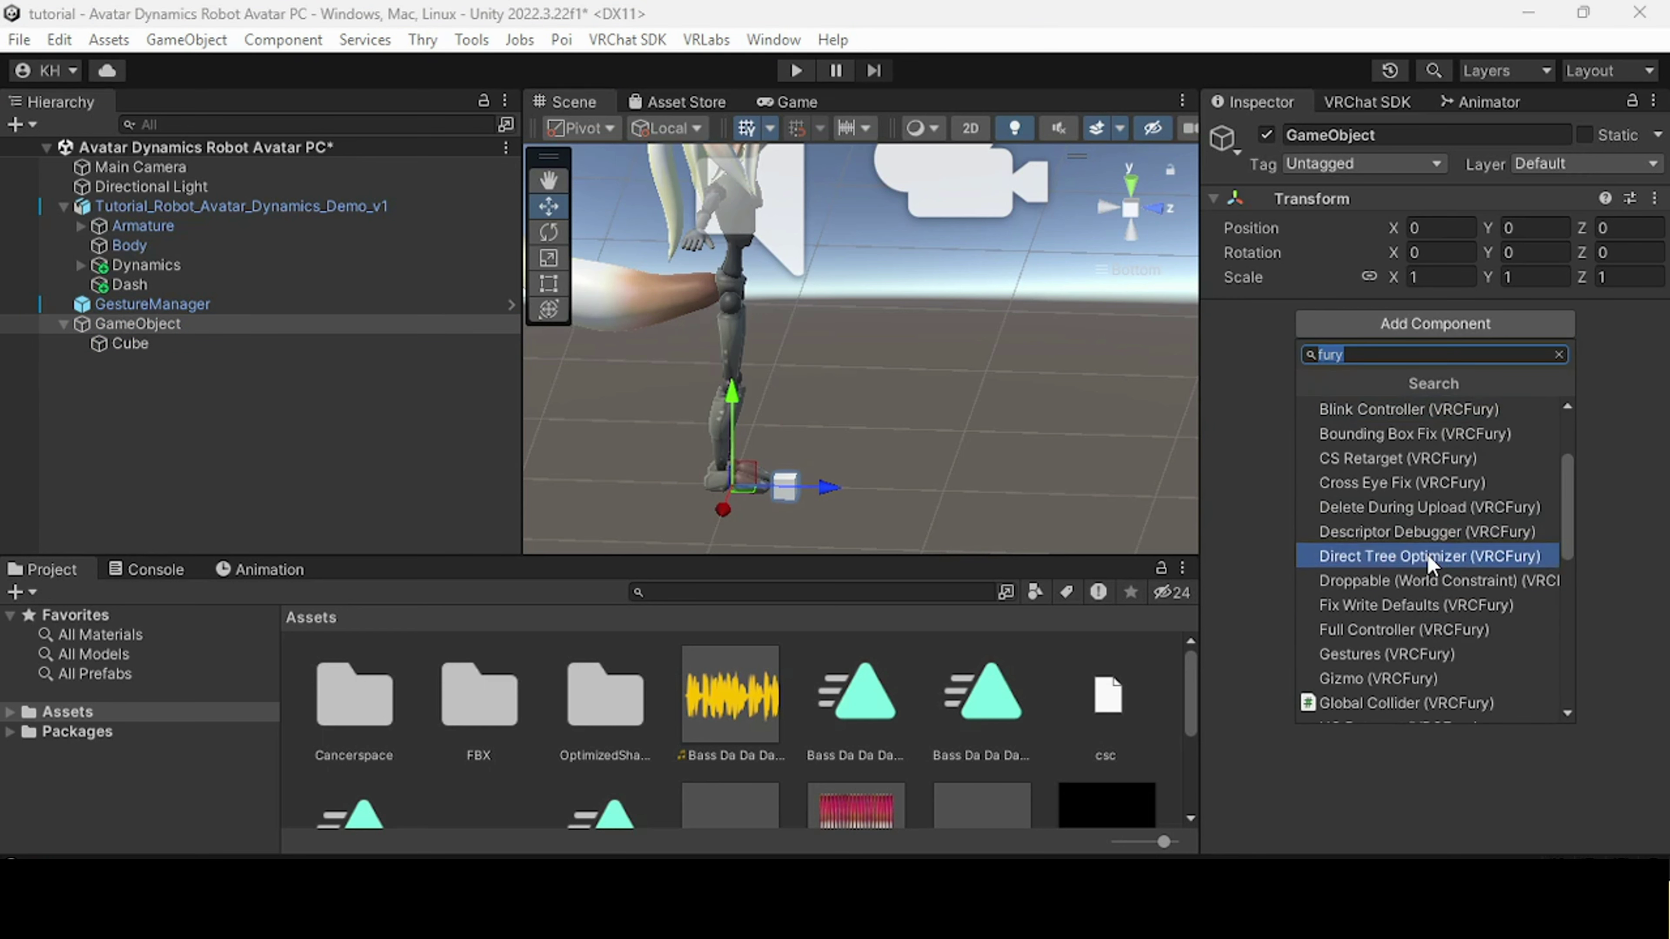
{"action": "type", "text": "bo"}
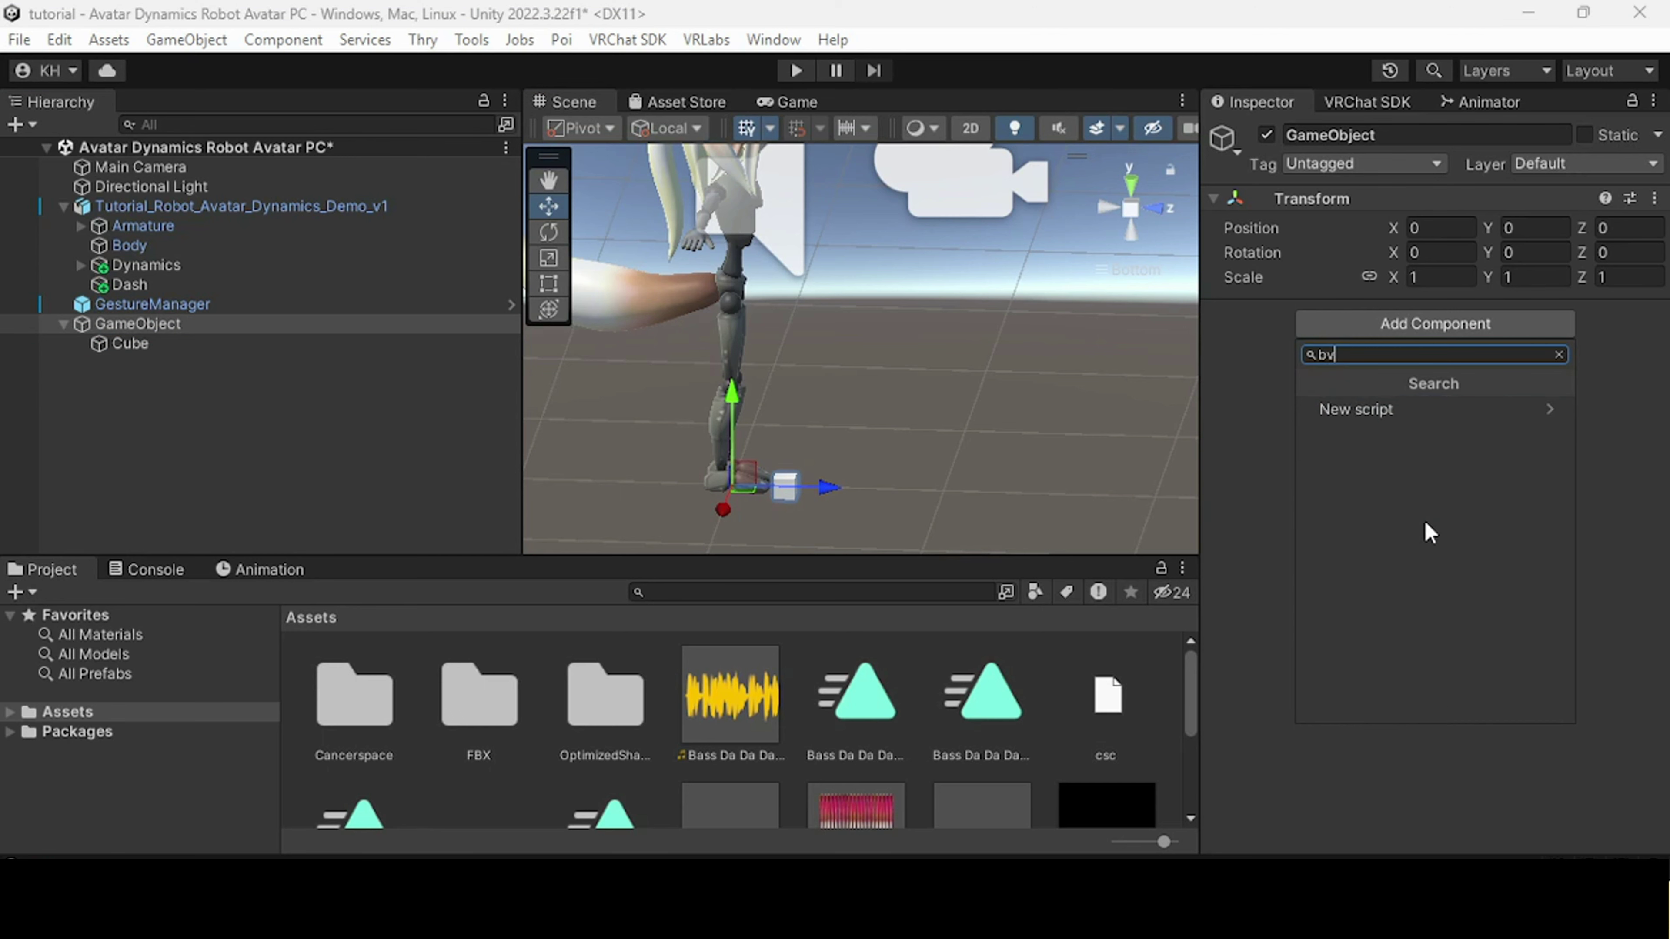
{"action": "type", "text": "ne"}
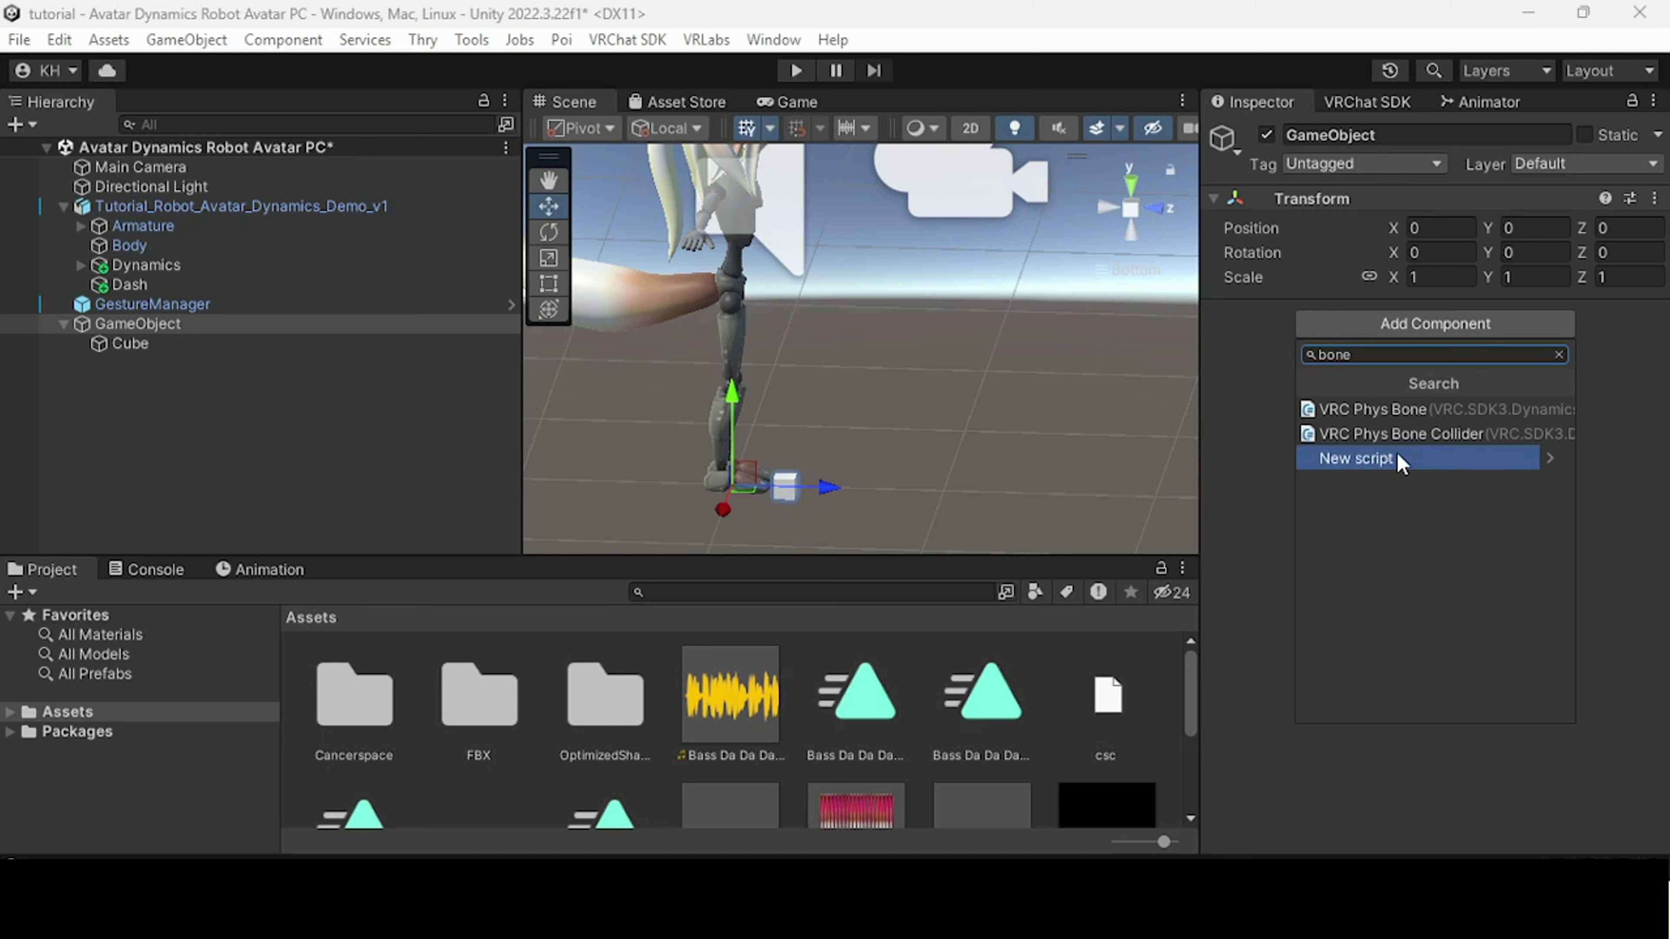
{"action": "left_click", "coordinate": [1380, 413]}
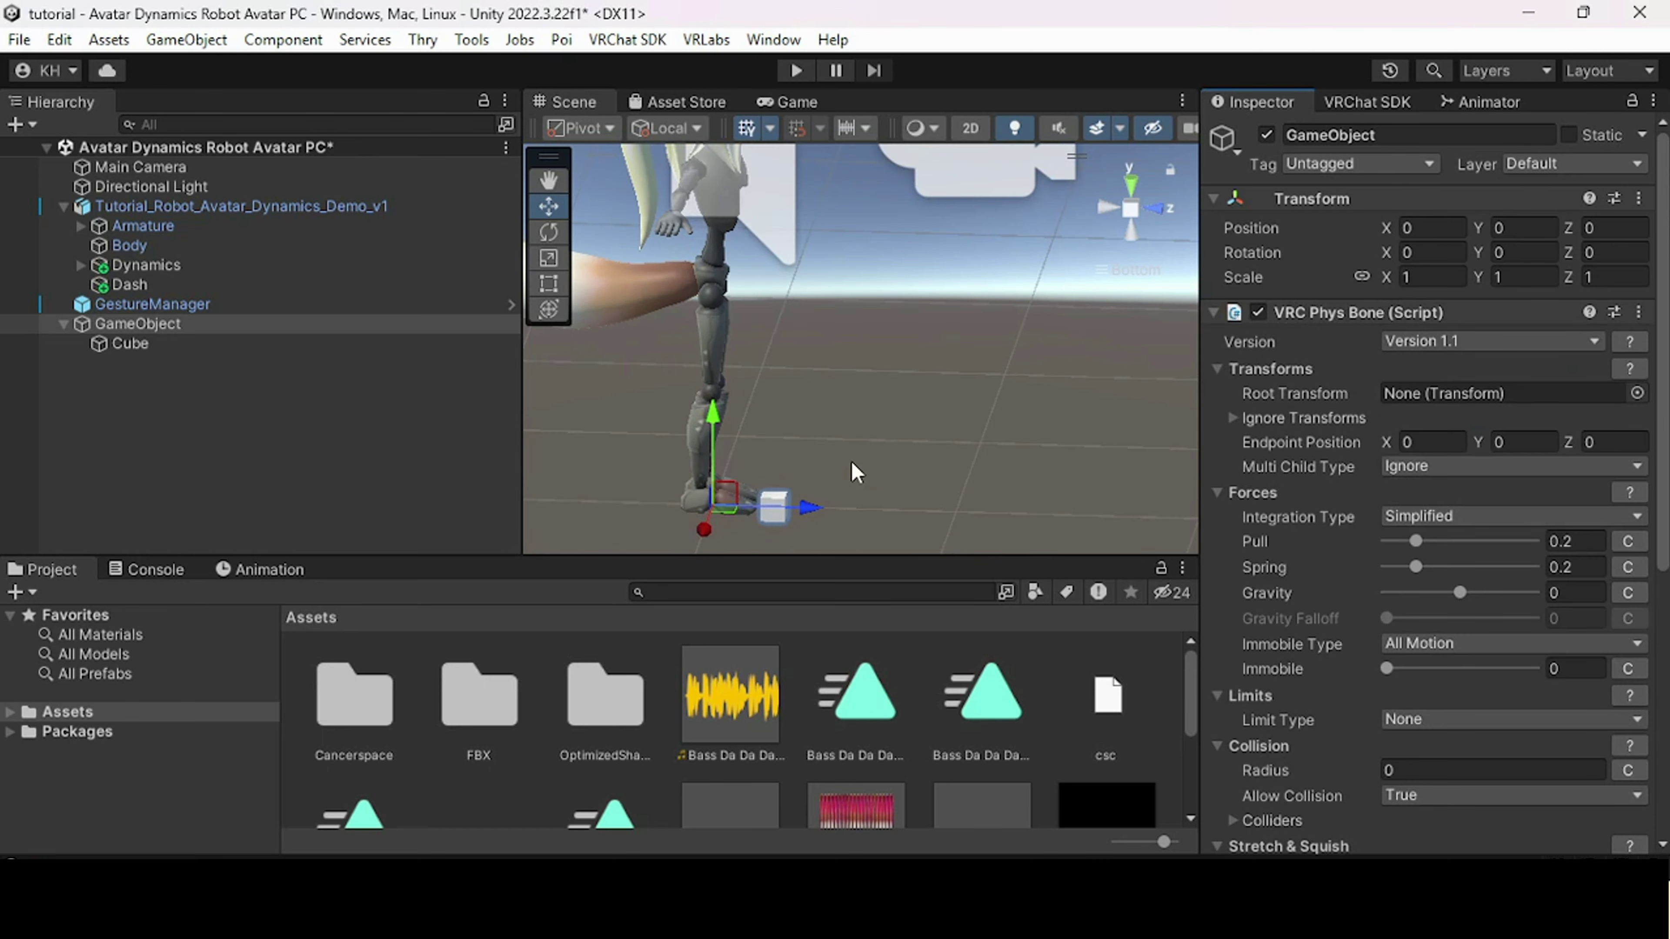
- Move the child cube closer to its parent, to about 0.172 on Z
{"action": "key", "text": "f"}
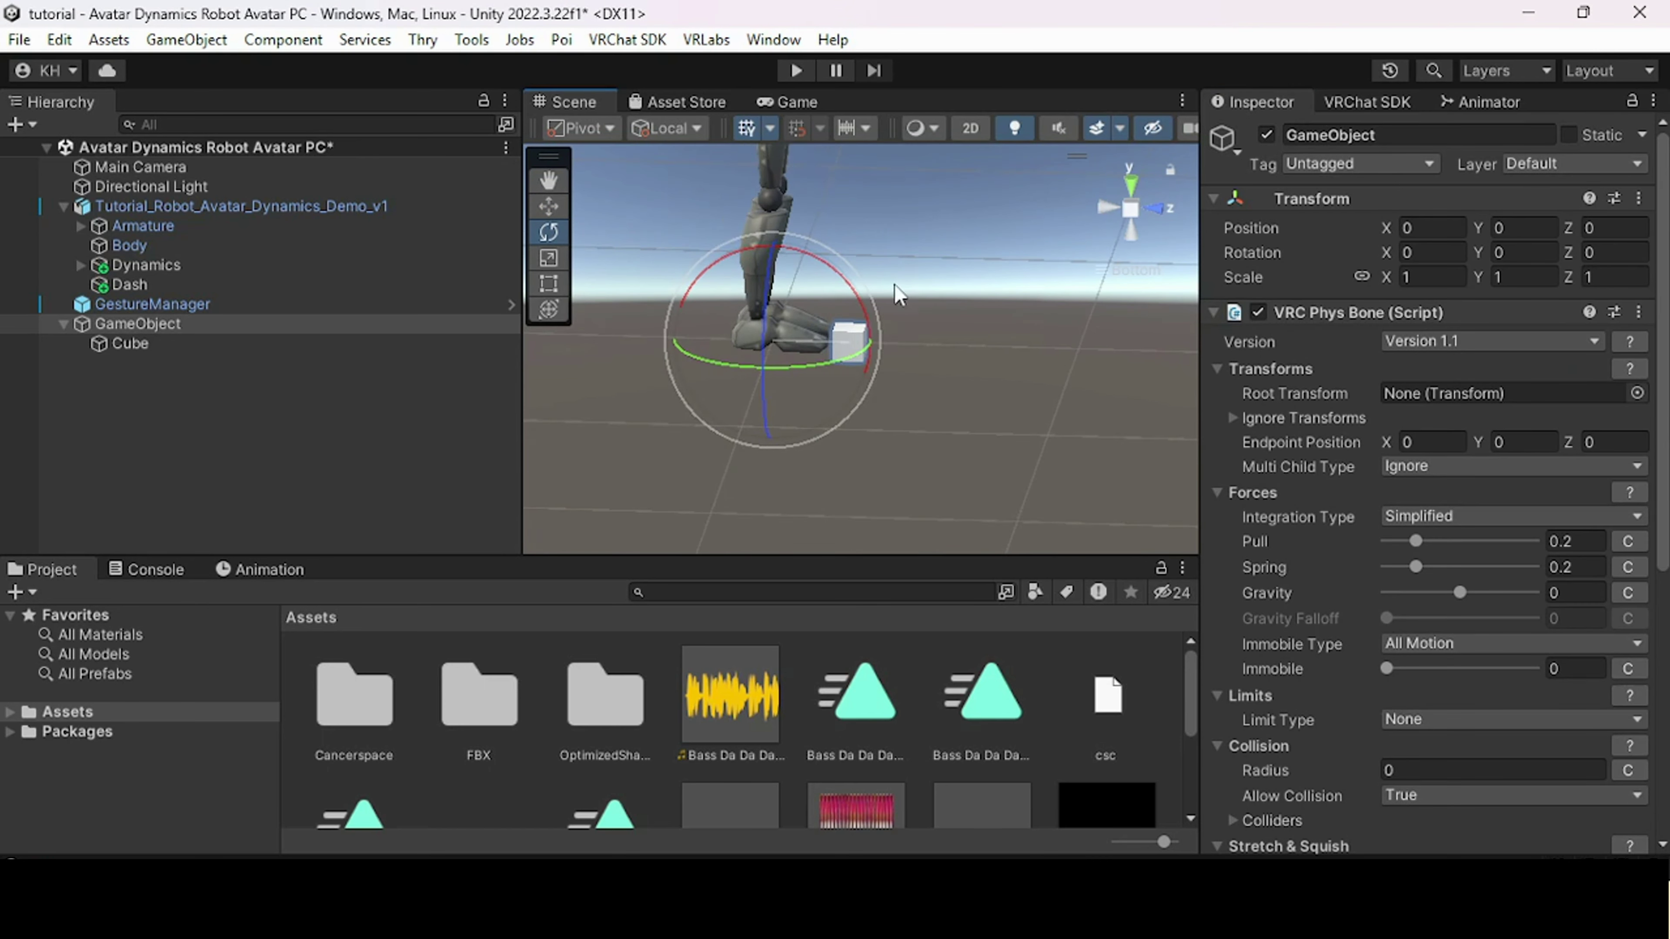
{"action": "left_click_drag", "start_coordinate": [813, 380], "coordinate": [866, 359], "text": "alt"}
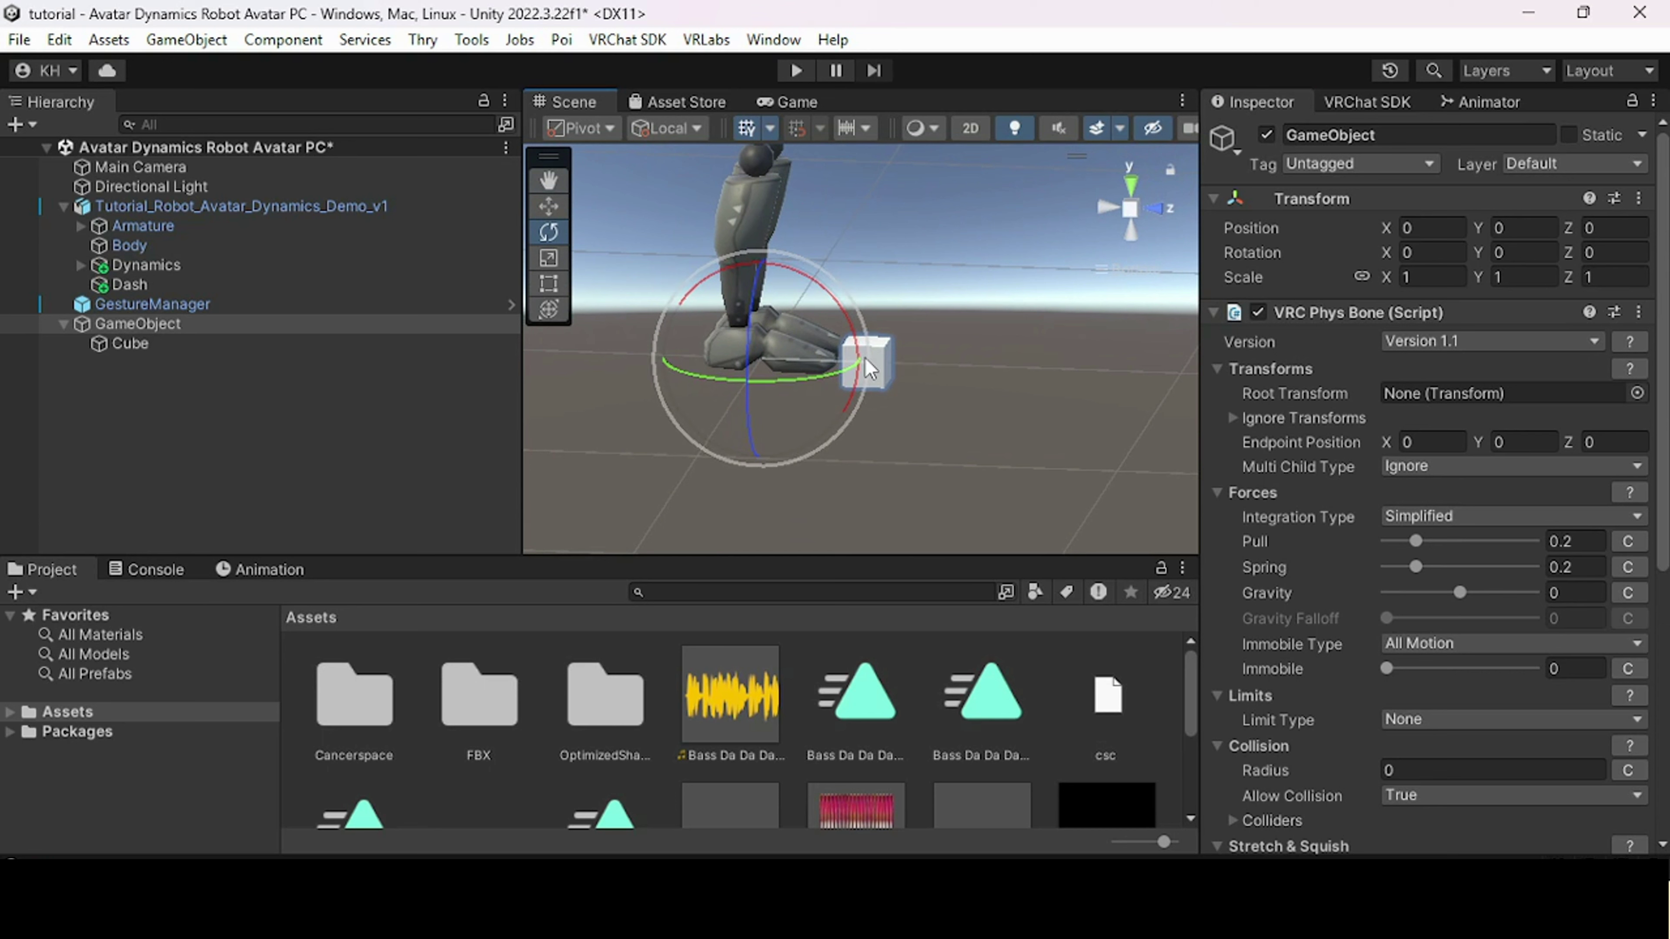
{"action": "left_click", "coordinate": [289, 345]}
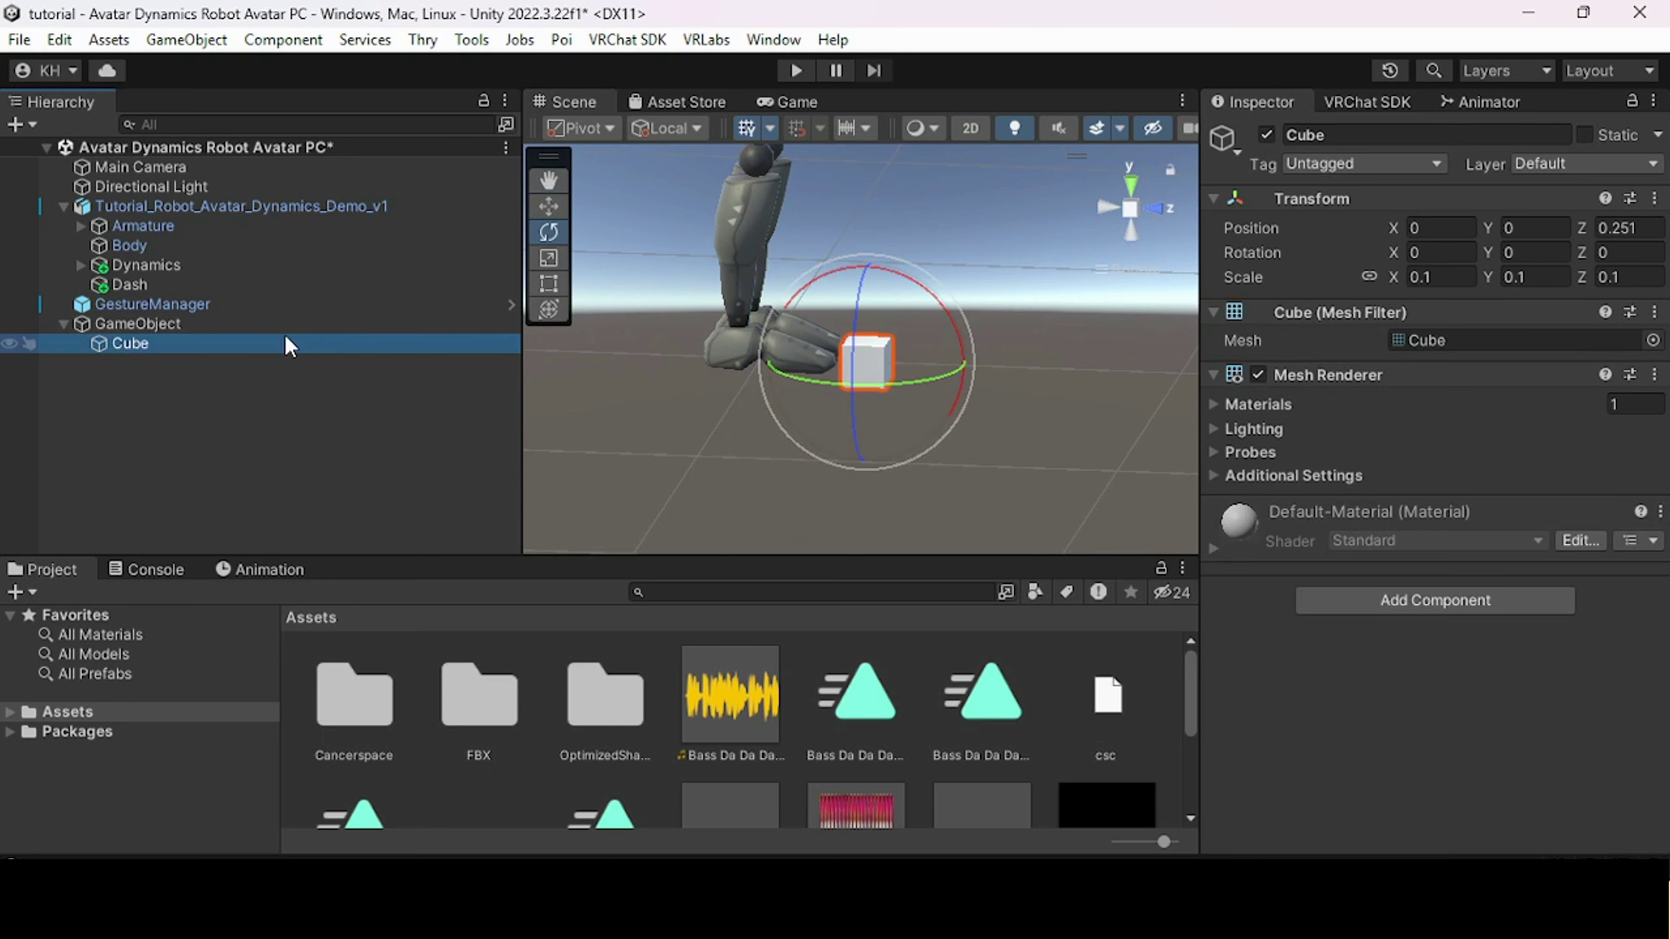
{"action": "left_click", "coordinate": [549, 205]}
{"action": "left_click_drag", "start_coordinate": [946, 366], "coordinate": [908, 364]}
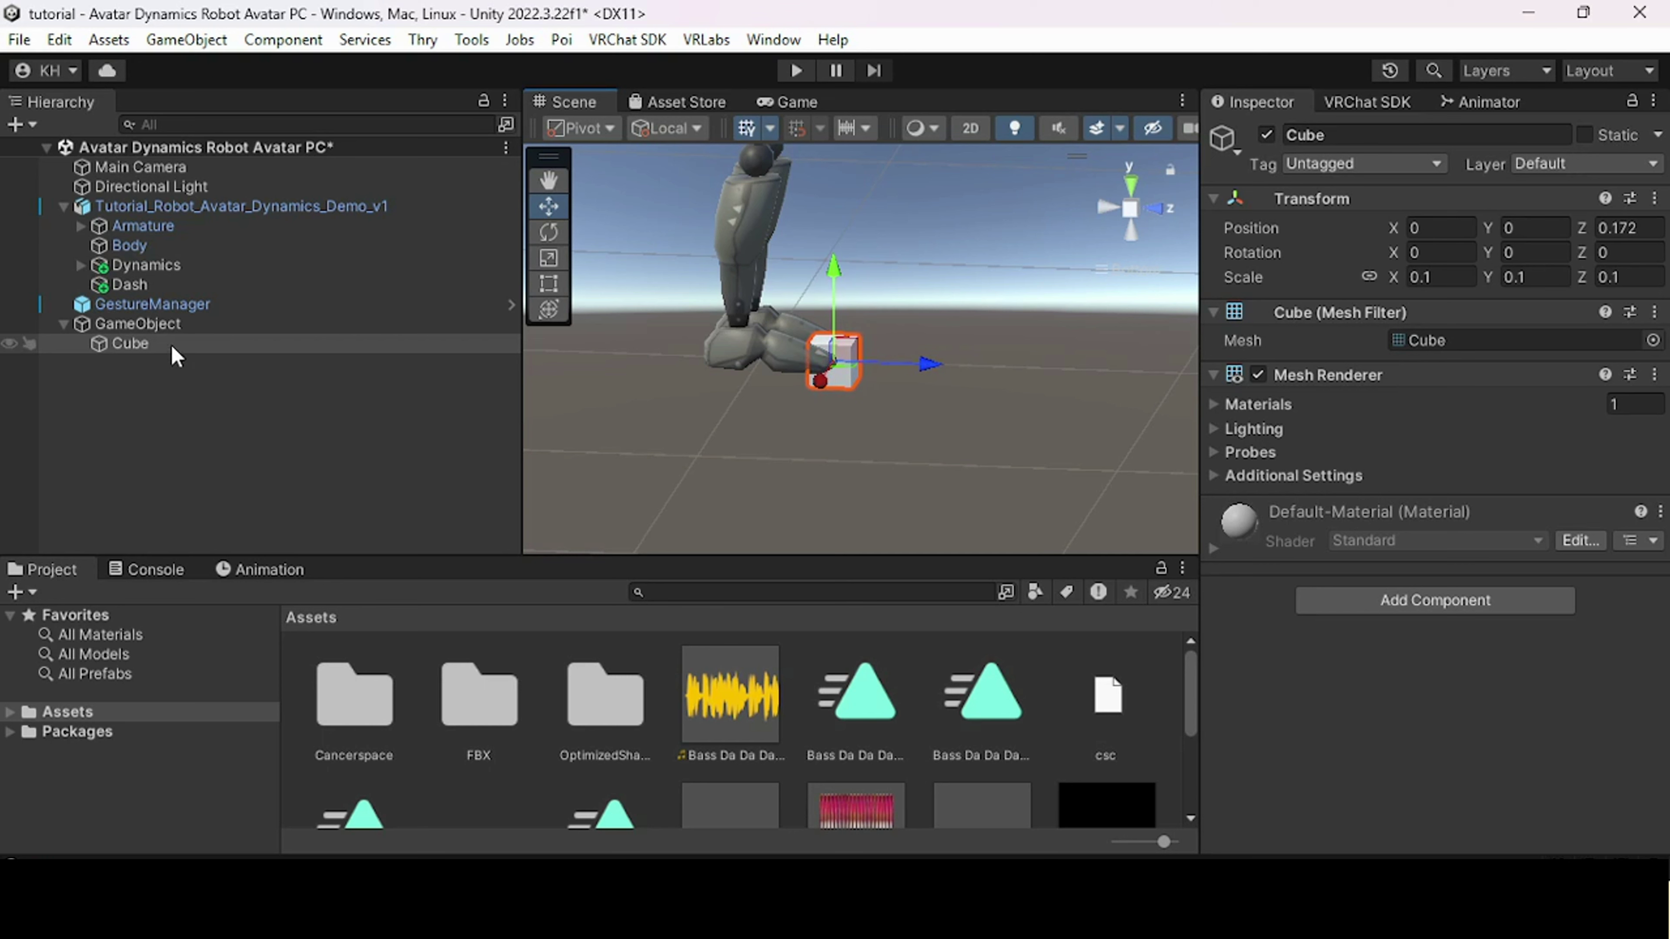
- Set the limit type of the parent GameObject's phys bone to Polar
{"action": "left_click", "coordinate": [486, 323]}
{"action": "left_click", "coordinate": [549, 232]}
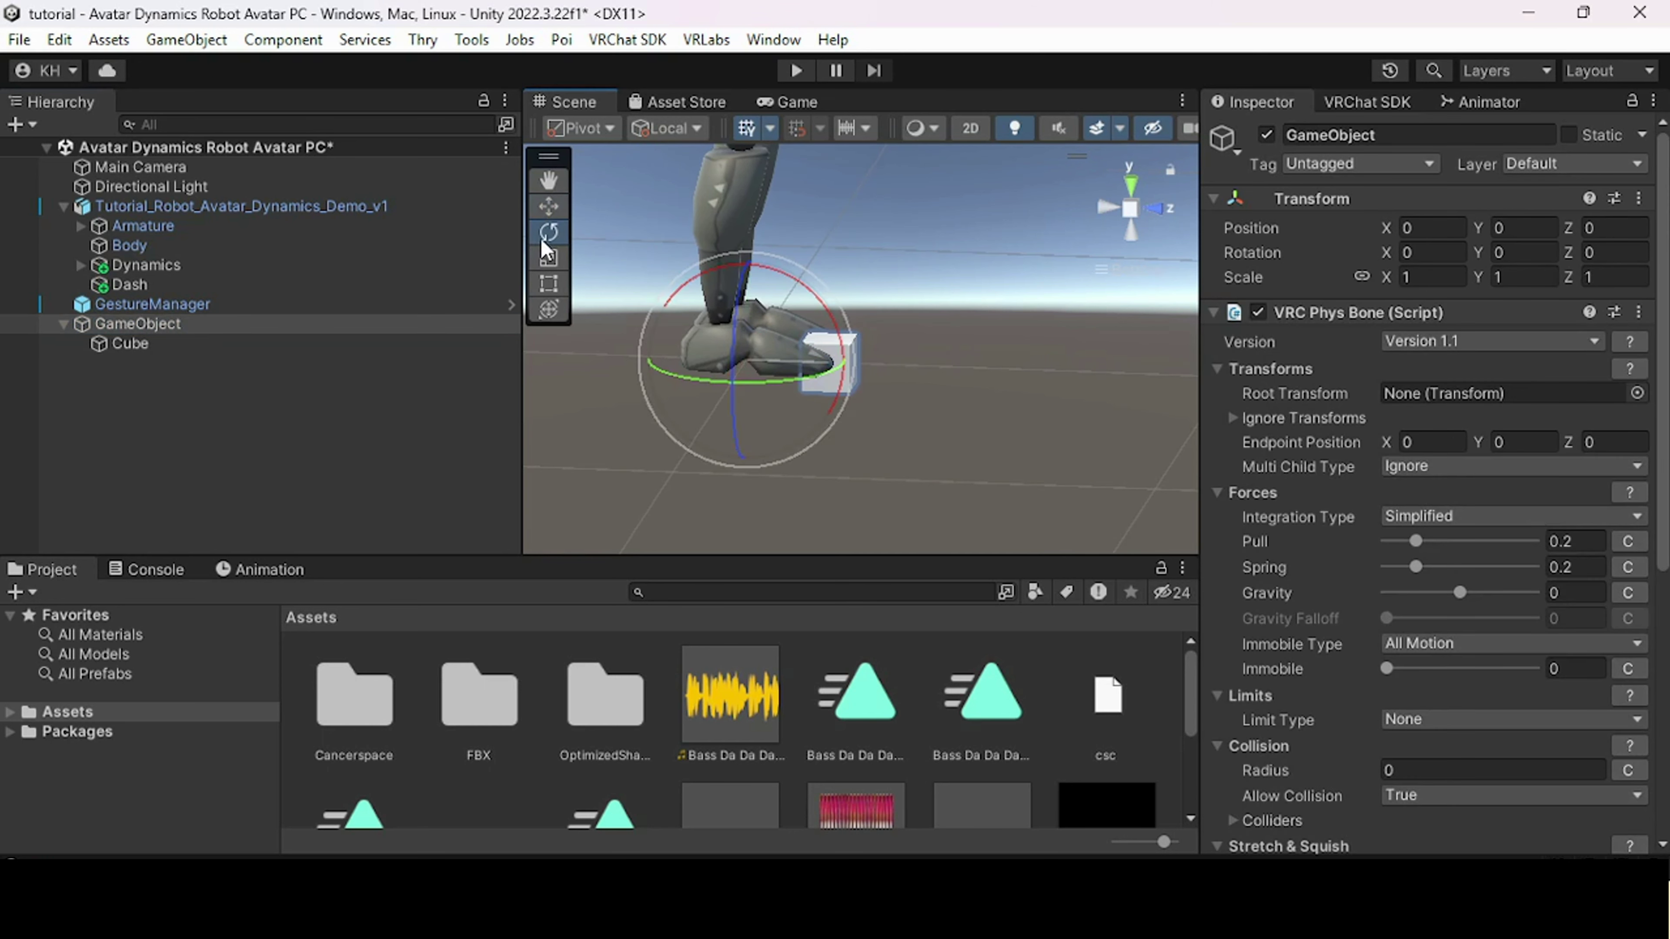
{"action": "left_click_drag", "start_coordinate": [809, 361], "coordinate": [723, 403], "text": "alt"}
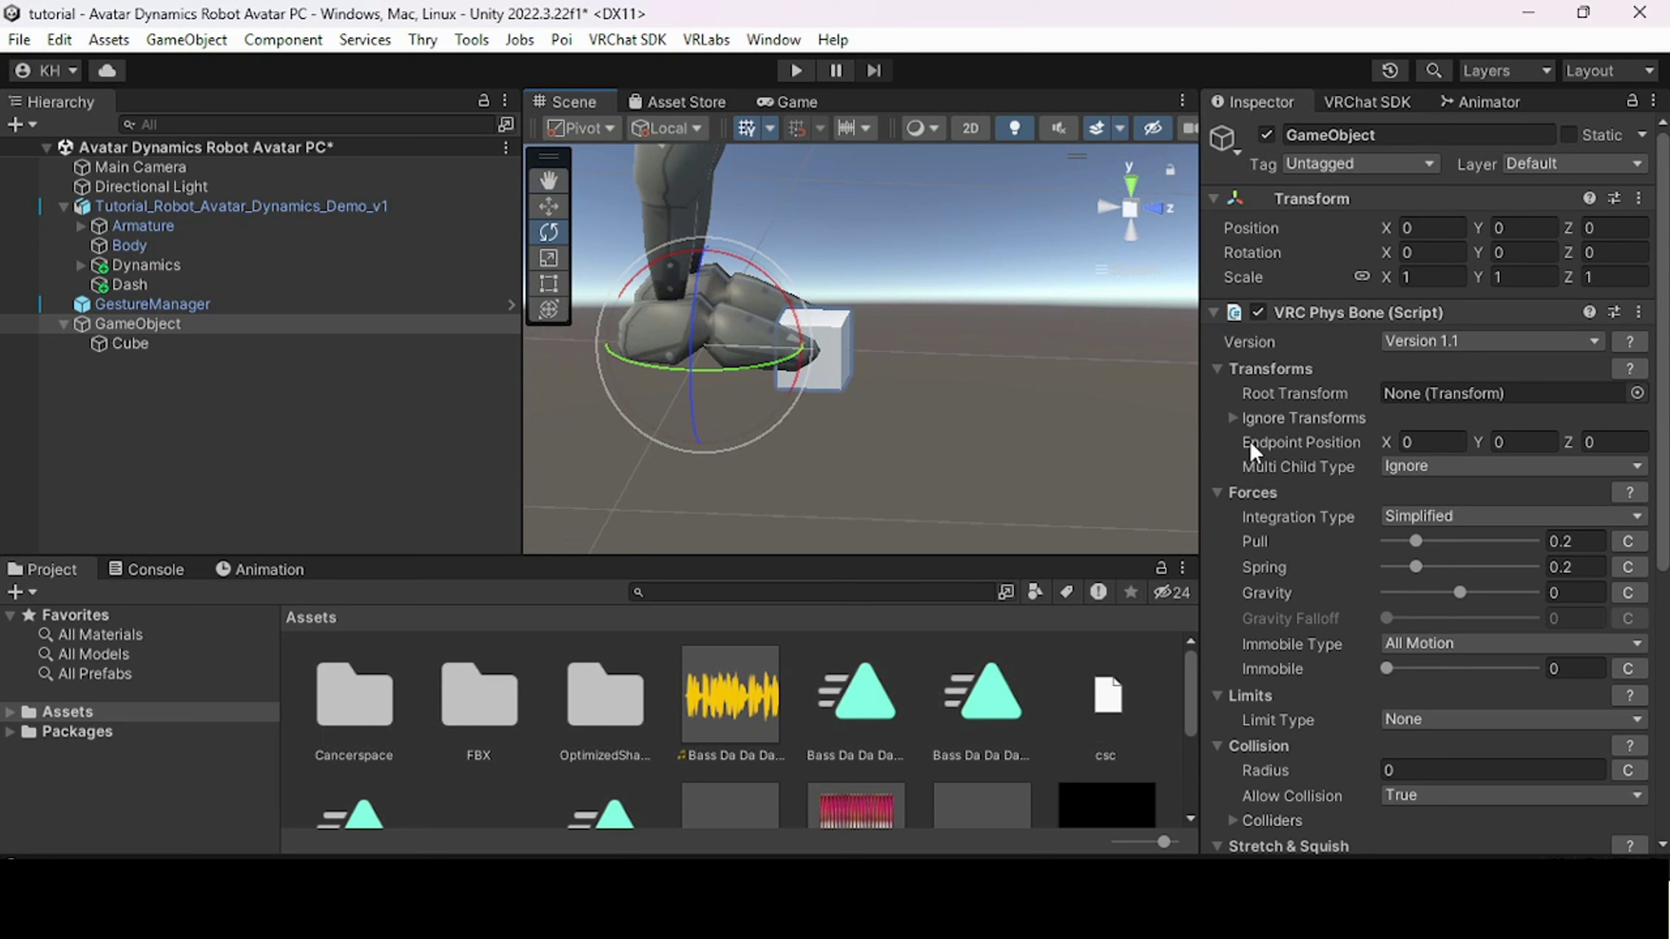
{"action": "left_click", "coordinate": [1577, 567]}
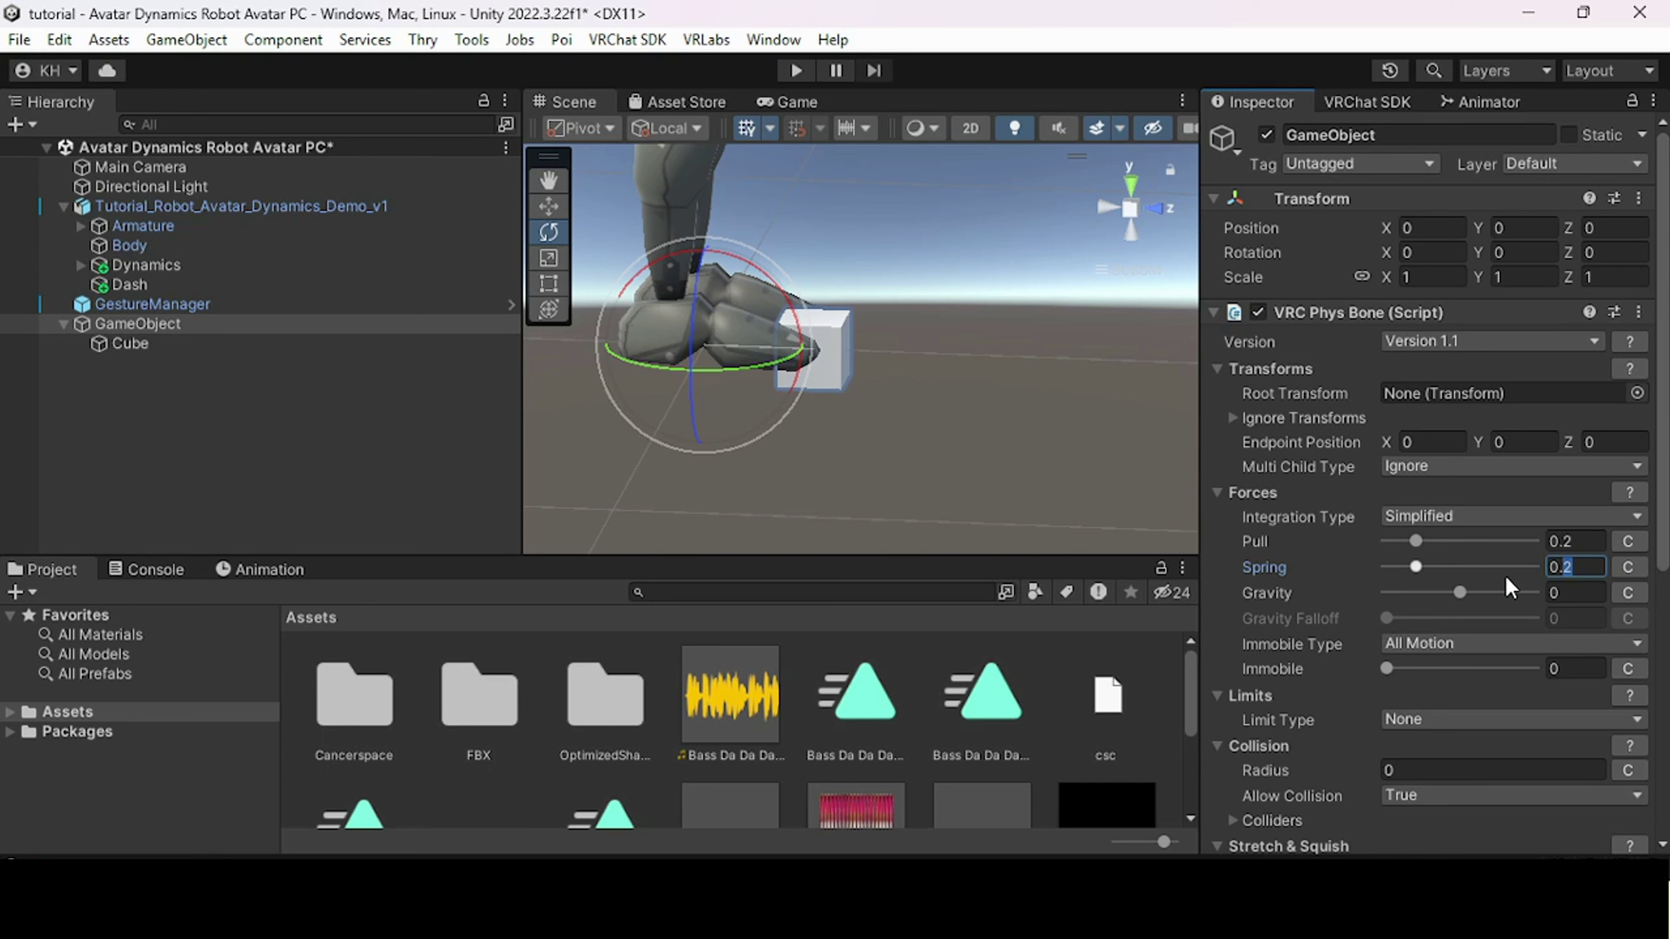
{"action": "scroll", "coordinate": [1492, 584], "scroll_direction": "down", "scroll_amount": 3}
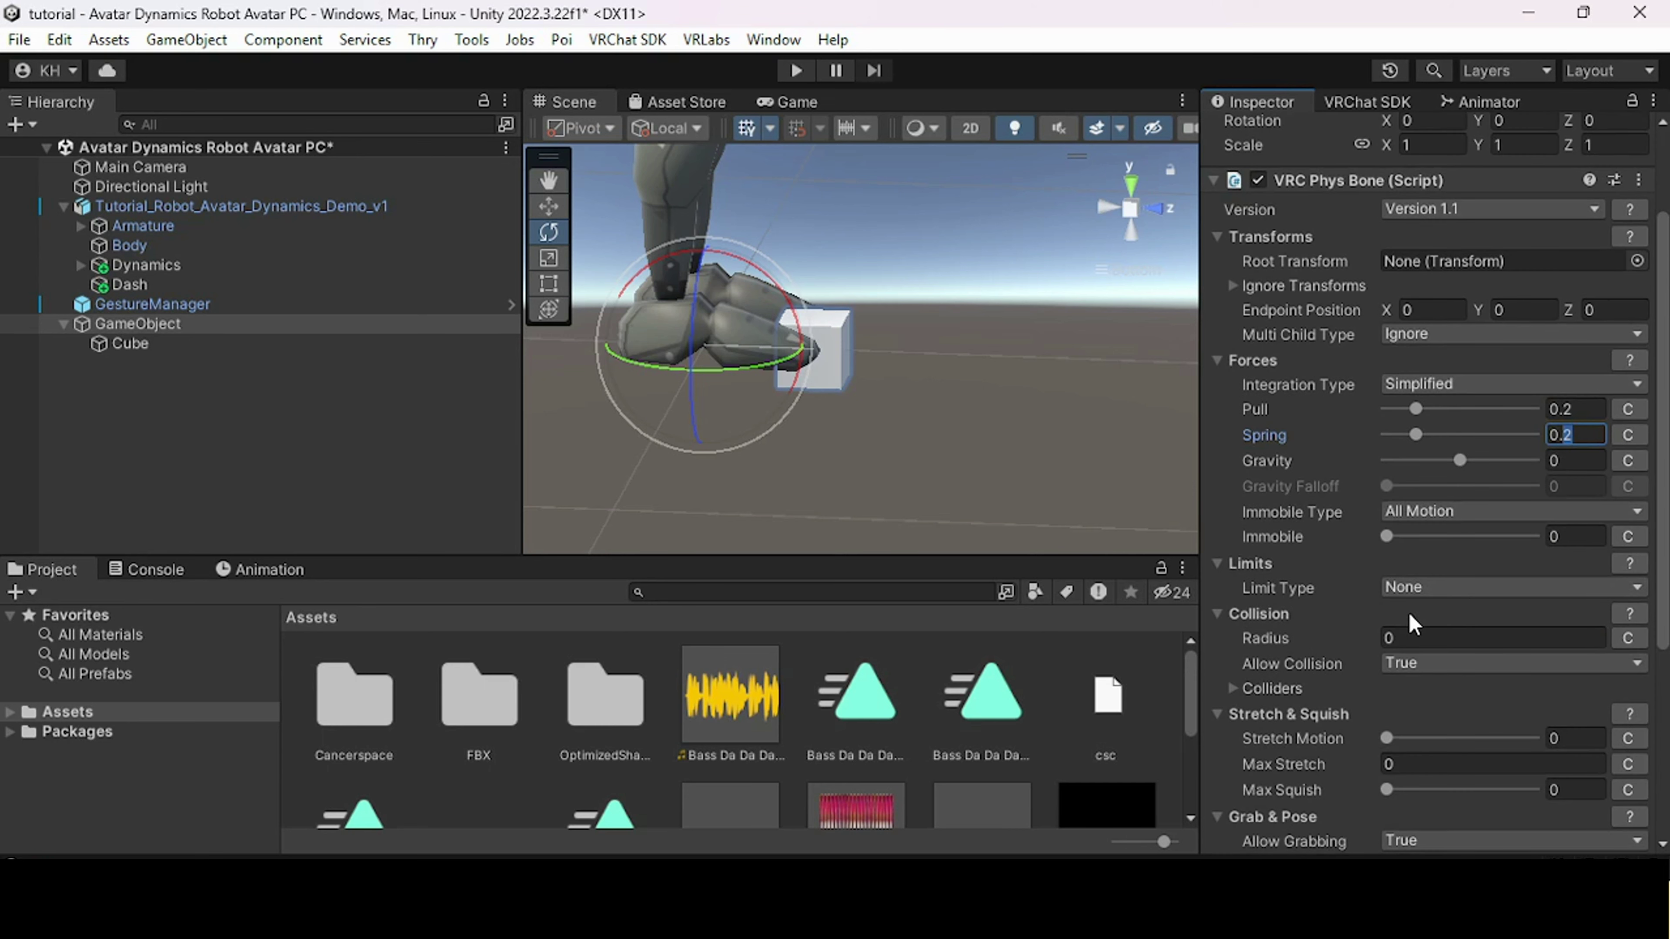
{"action": "left_click_drag", "start_coordinate": [939, 507], "coordinate": [825, 461], "text": "alt"}
{"action": "left_click_drag", "start_coordinate": [914, 428], "coordinate": [1025, 448], "text": "alt"}
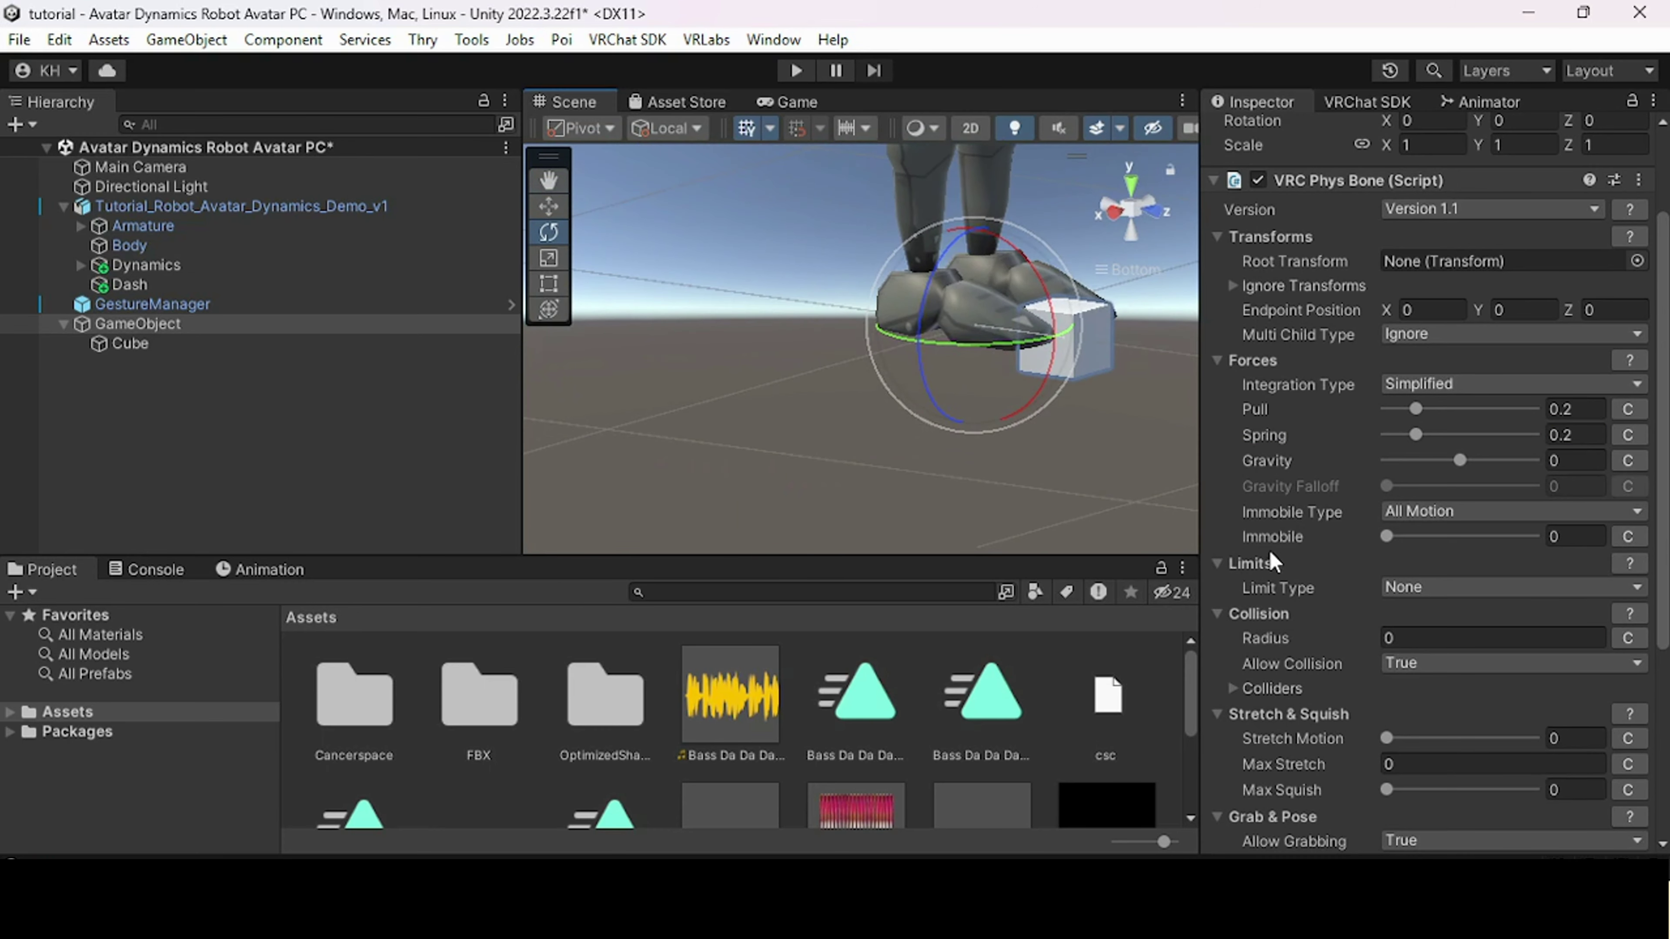
{"action": "left_click", "coordinate": [1403, 589]}
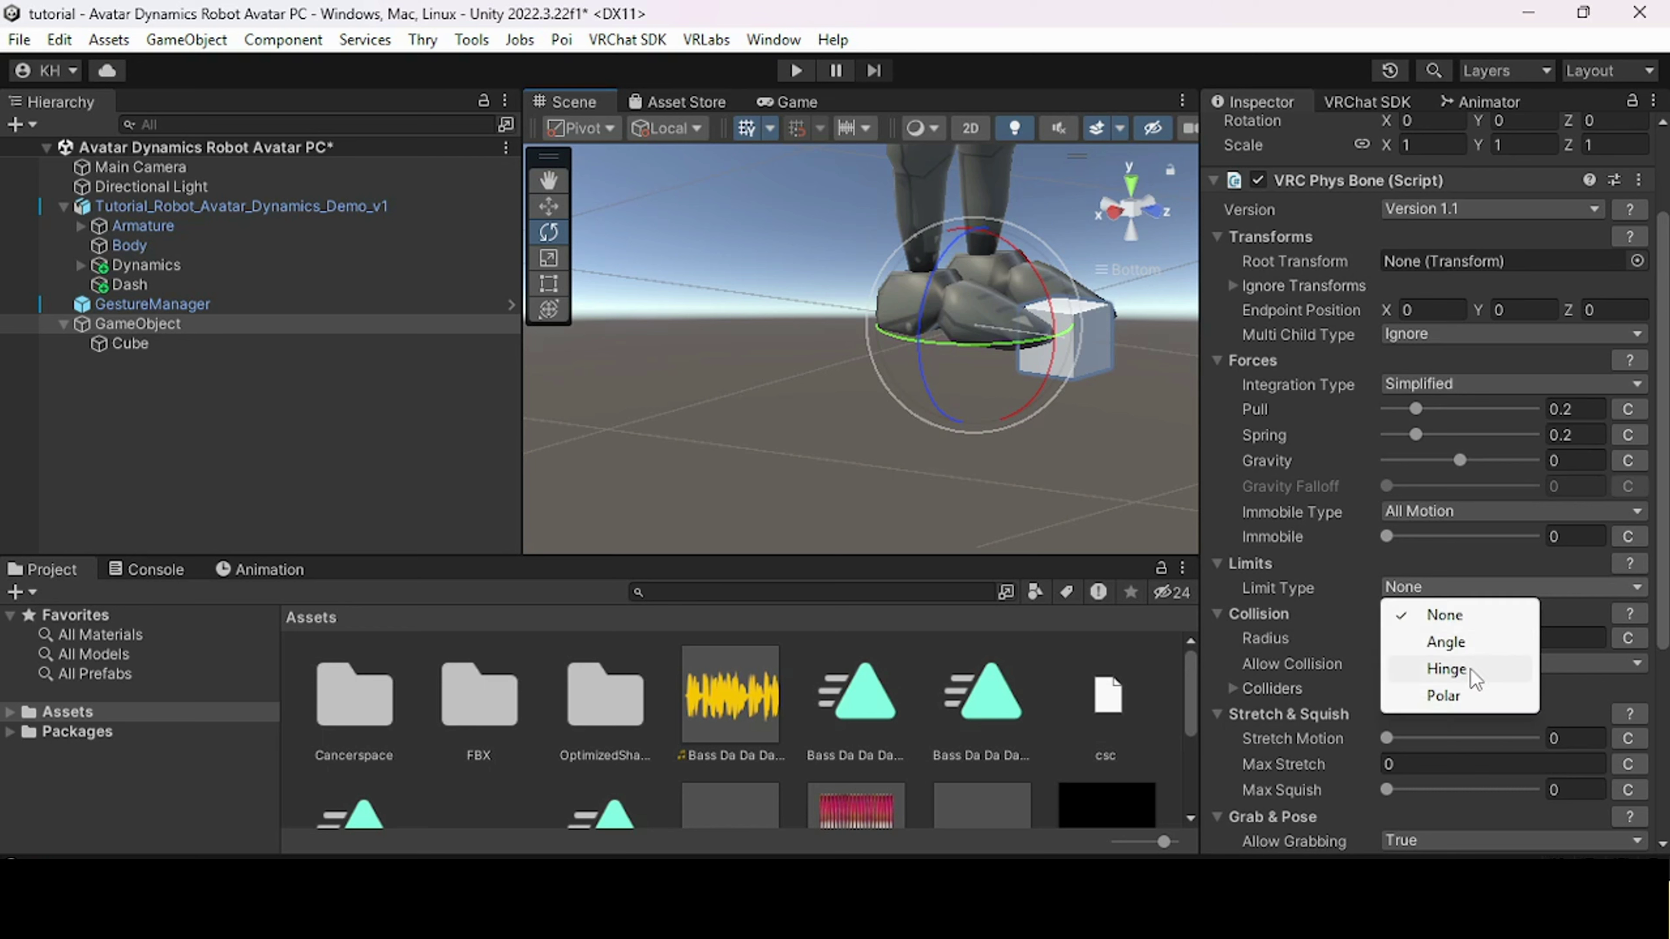
{"action": "left_click", "coordinate": [1473, 691]}
- Tighten the GameObject's polar limits to a Max Pitch of 17 and a Max Yaw of 5.3
{"action": "left_click_drag", "start_coordinate": [1111, 501], "coordinate": [829, 531], "text": "alt"}
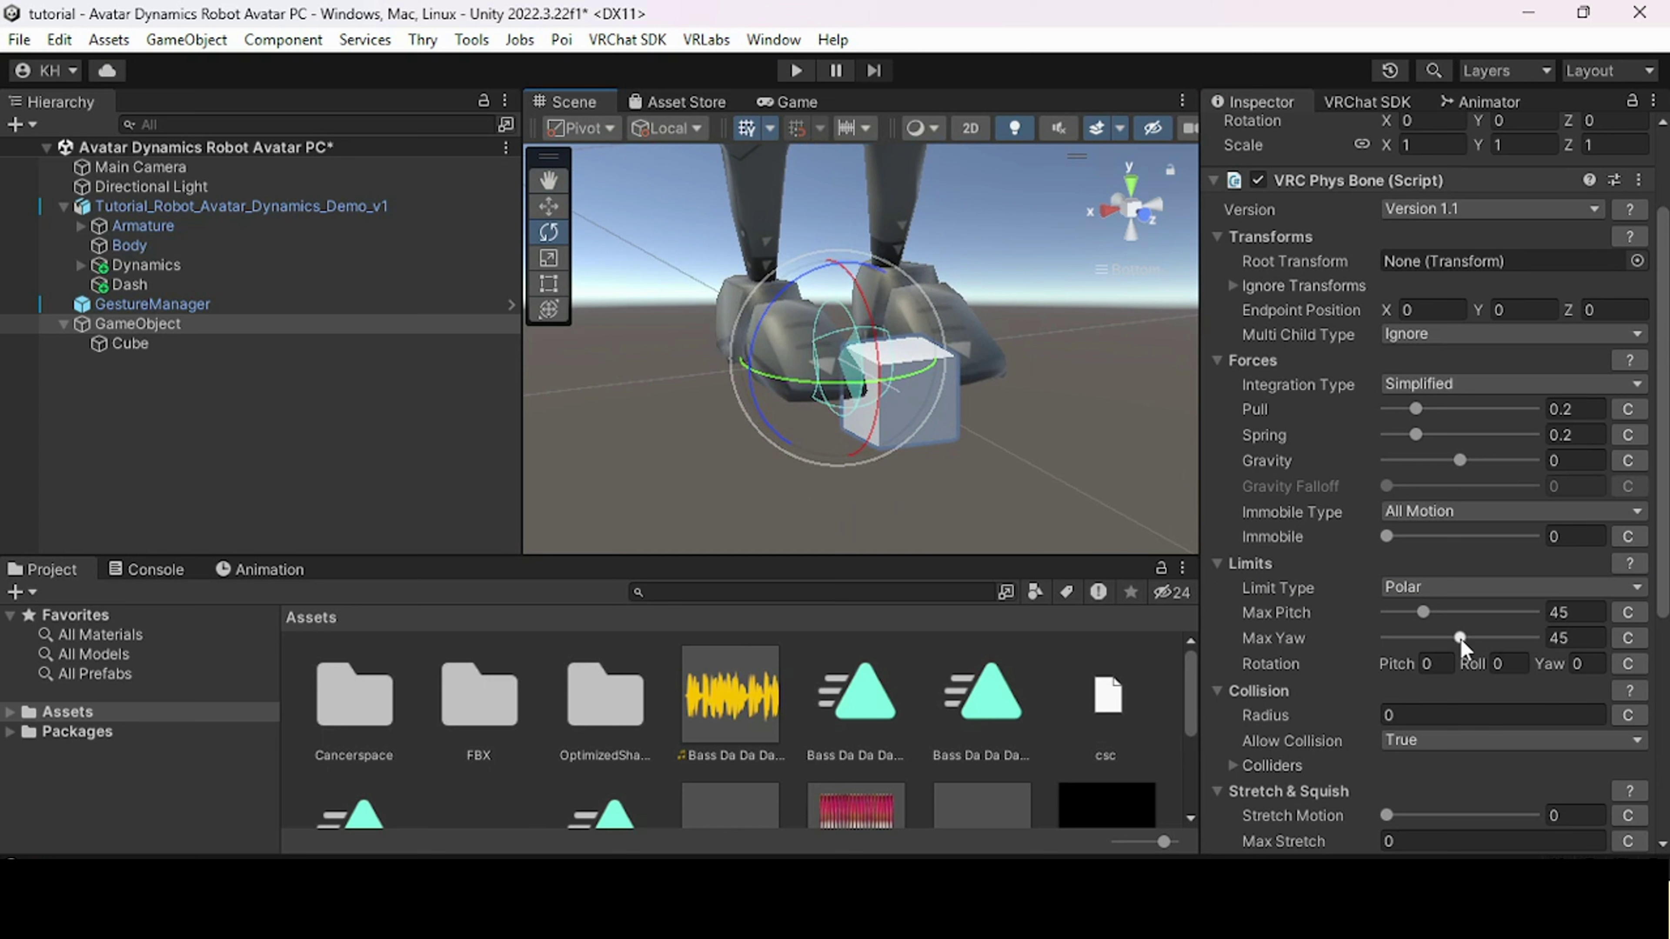
{"action": "left_click_drag", "start_coordinate": [1461, 637], "coordinate": [1401, 612]}
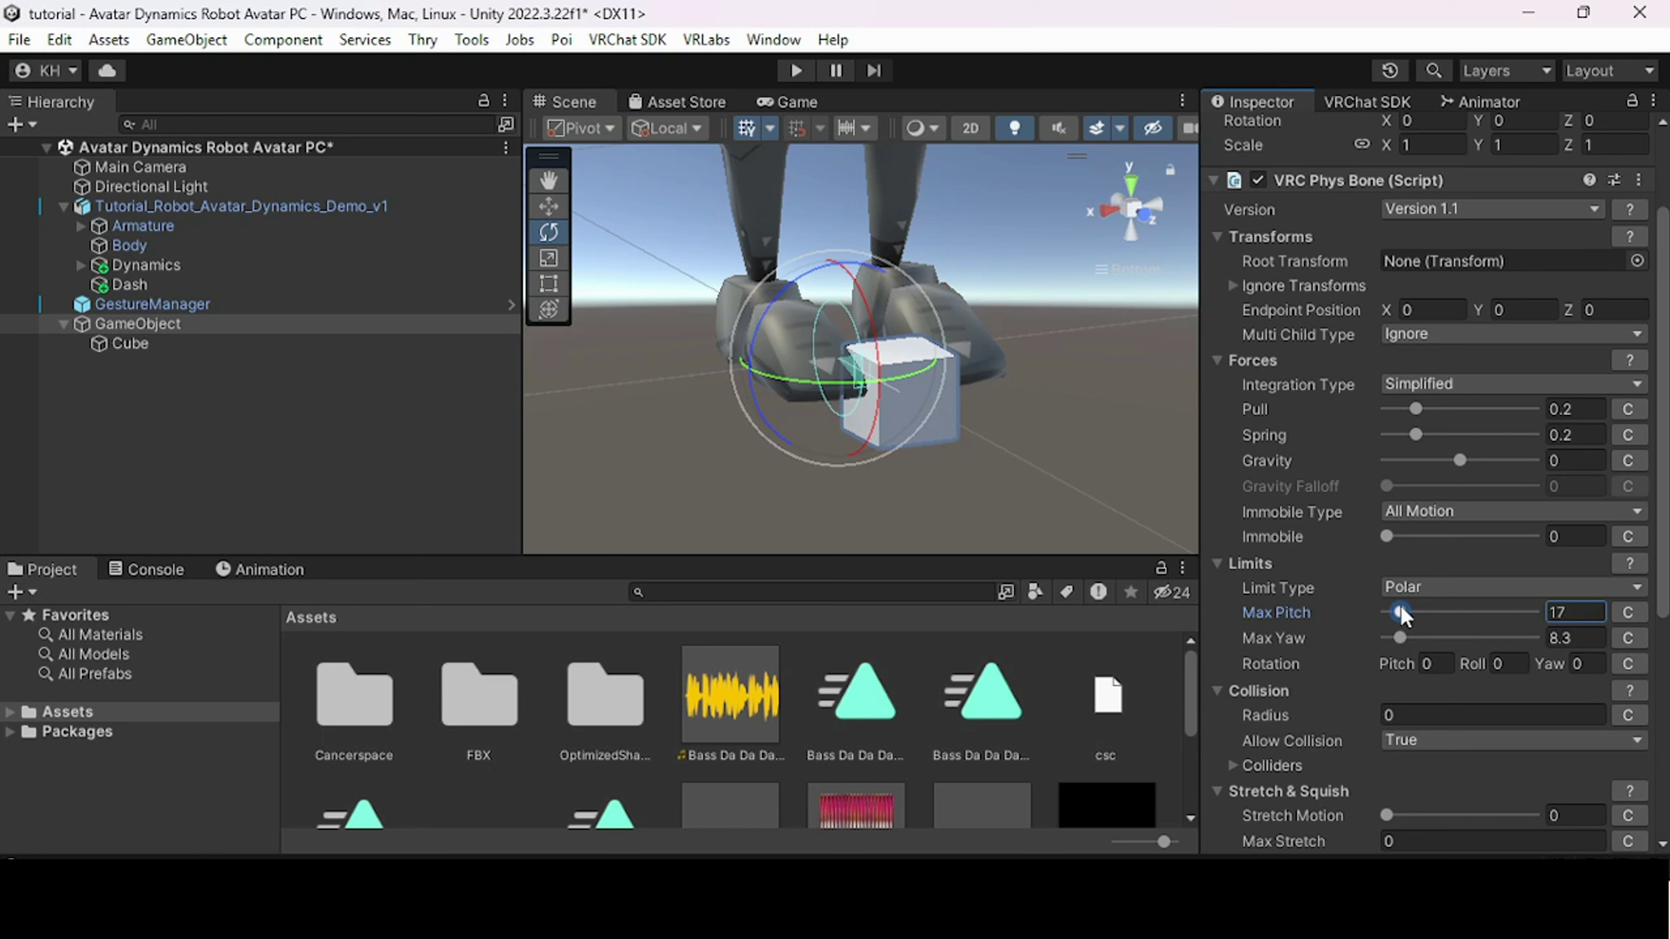
{"action": "left_click_drag", "start_coordinate": [1073, 552], "coordinate": [1244, 622], "text": "alt"}
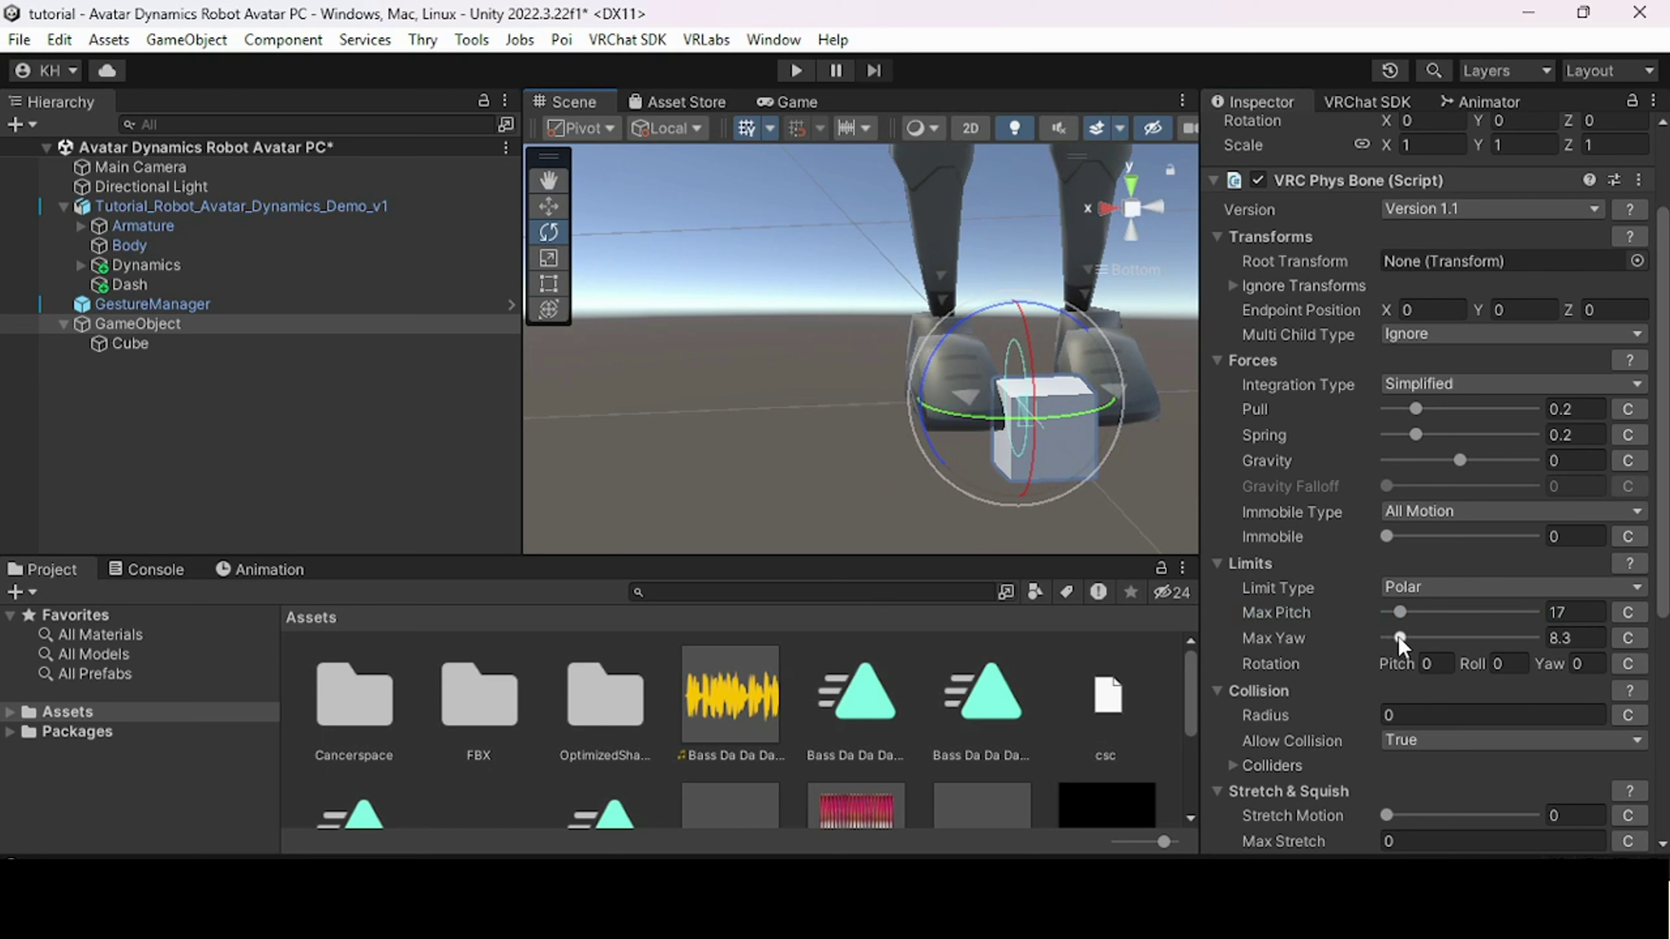
{"action": "left_click_drag", "start_coordinate": [1399, 637], "coordinate": [1395, 637]}
{"action": "left_click_drag", "start_coordinate": [1091, 486], "coordinate": [789, 490], "text": "alt"}
{"action": "left_click_drag", "start_coordinate": [587, 363], "coordinate": [828, 309], "text": "alt"}
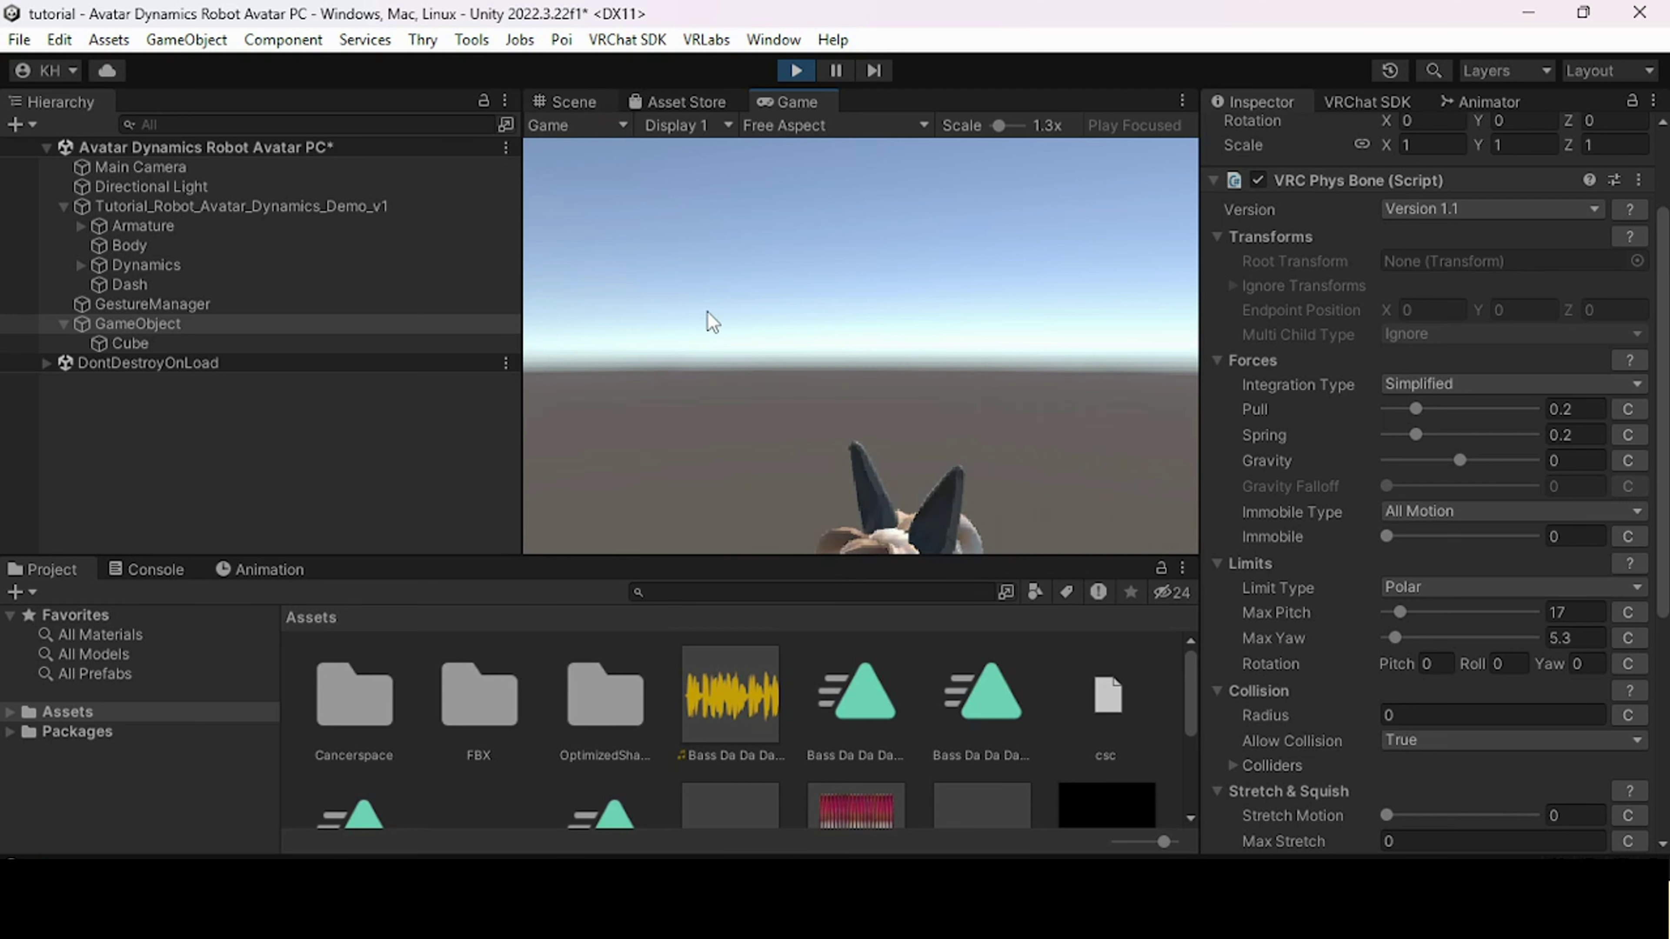
- Test the phys bone in play mode by moving the robot avatar and examining the separate GameObject in the scene, and leave play mode
{"action": "left_click", "coordinate": [566, 101]}
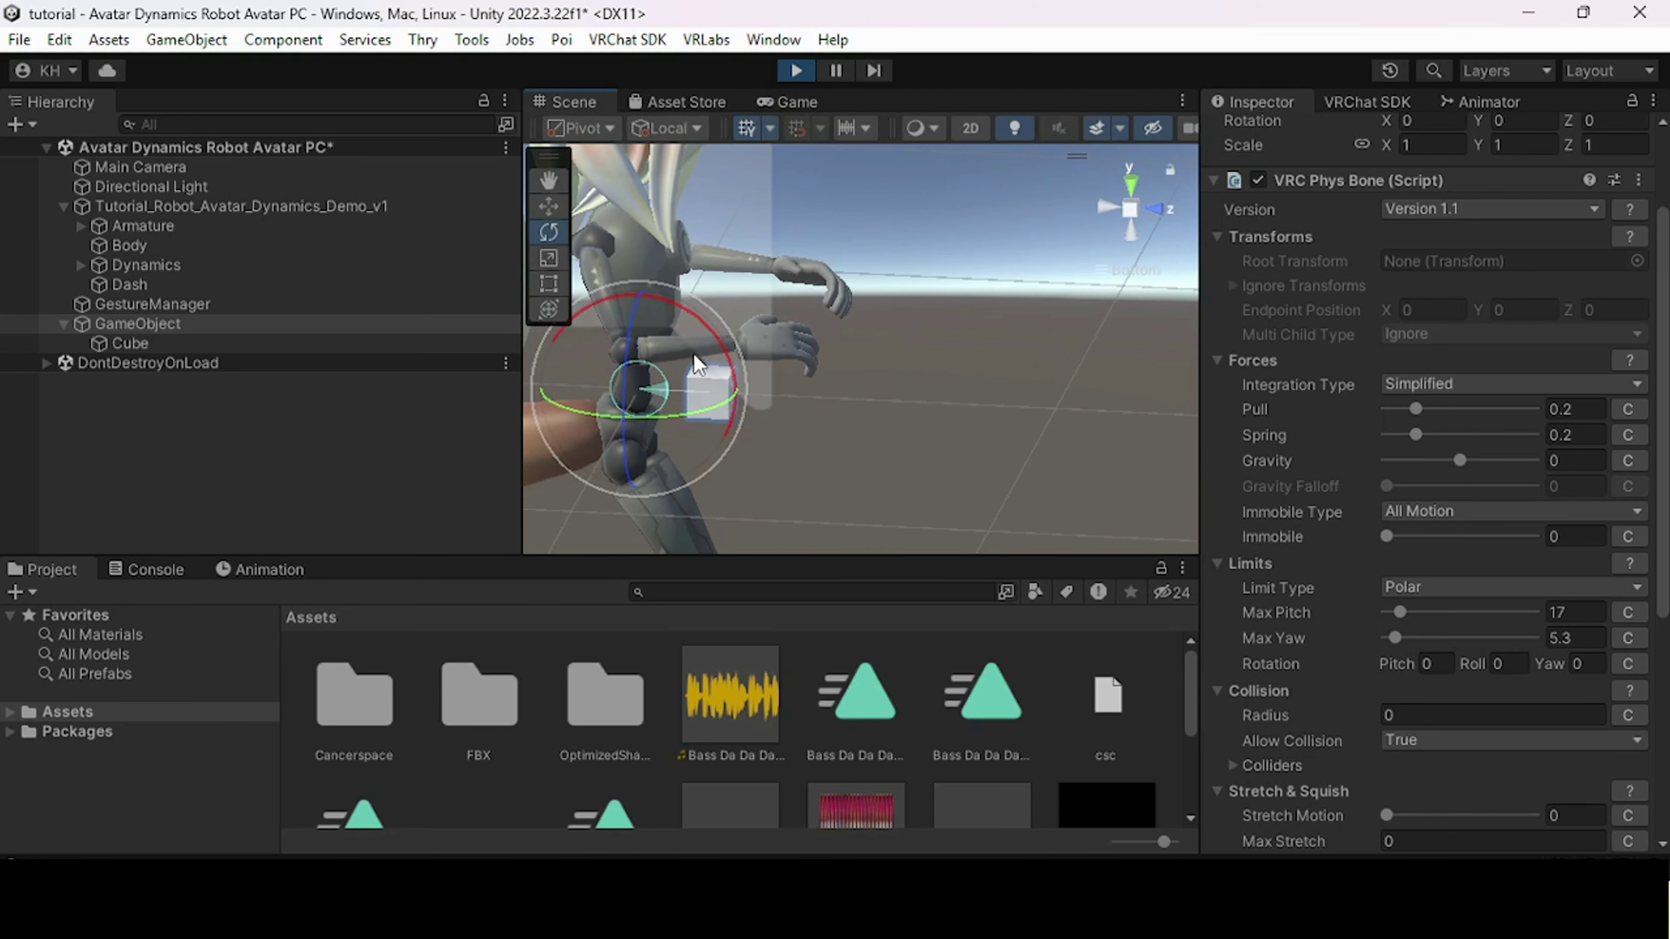
{"action": "key", "text": "w"}
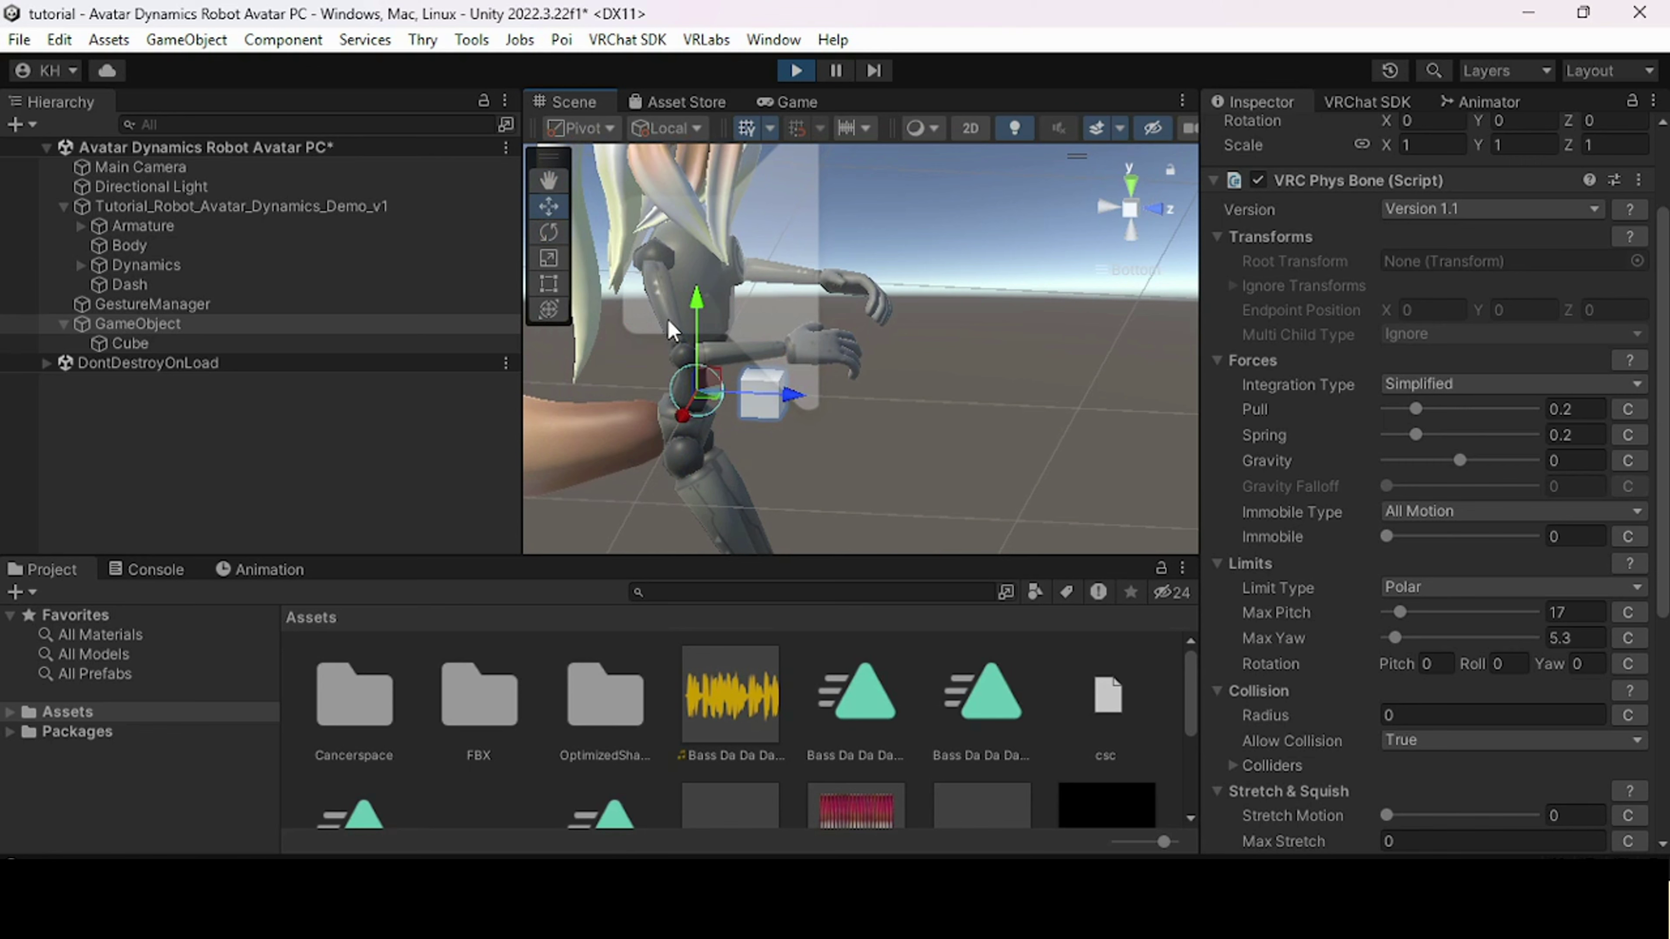
{"action": "left_click_drag", "start_coordinate": [1192, 207], "coordinate": [1386, 209]}
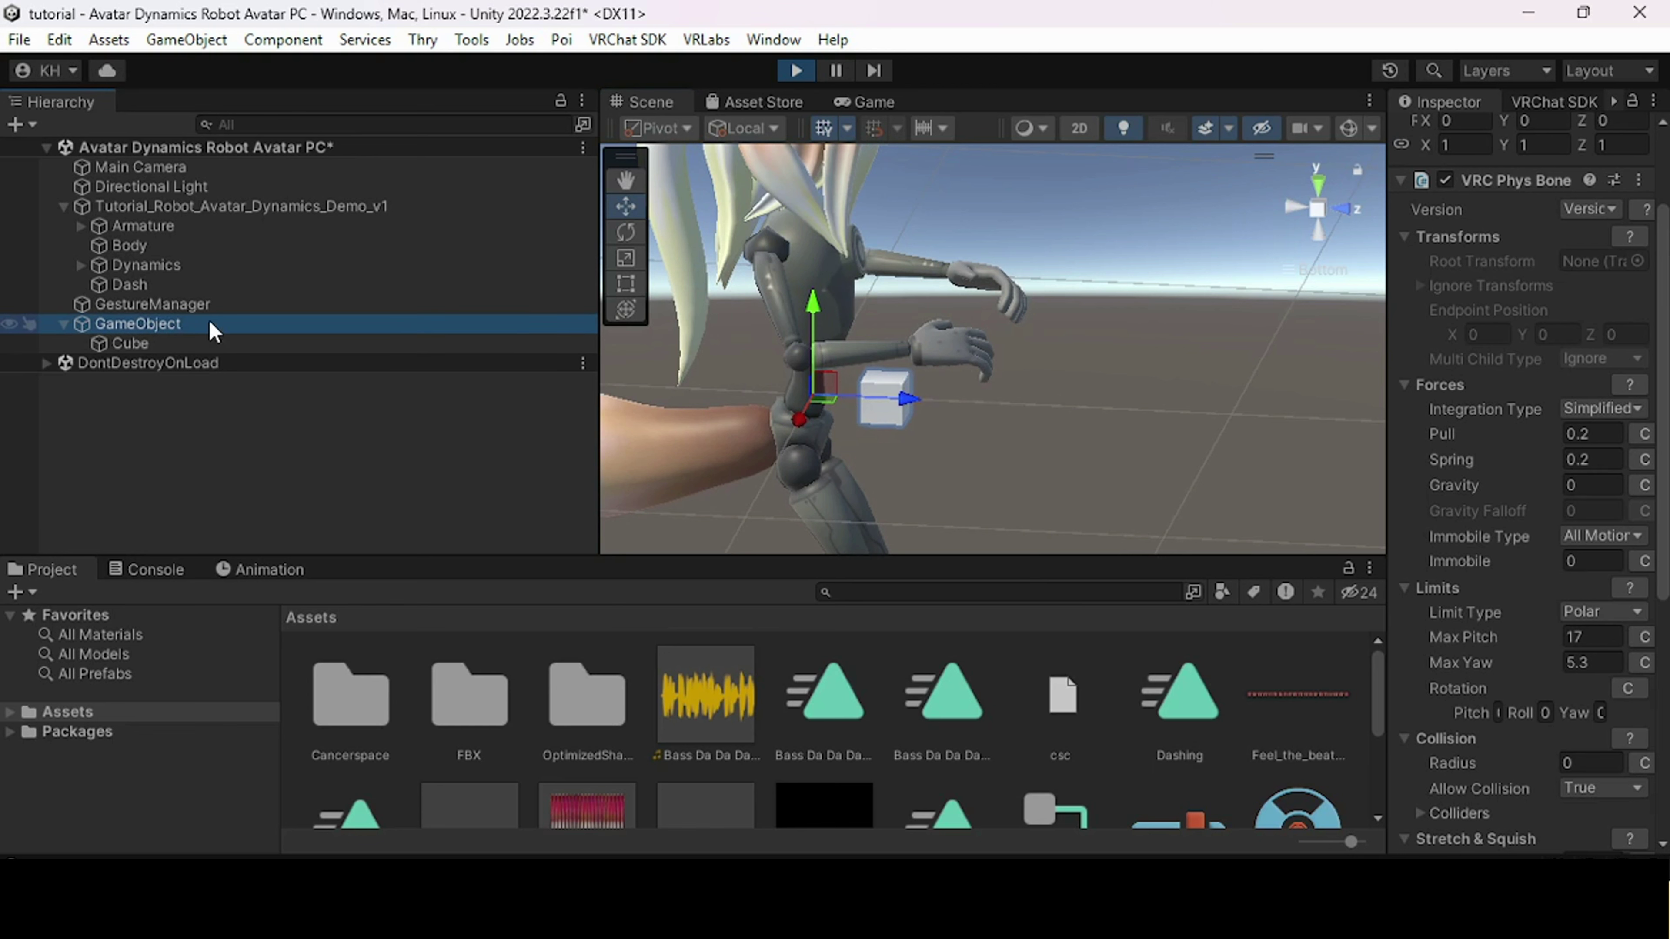
{"action": "left_click", "coordinate": [155, 205]}
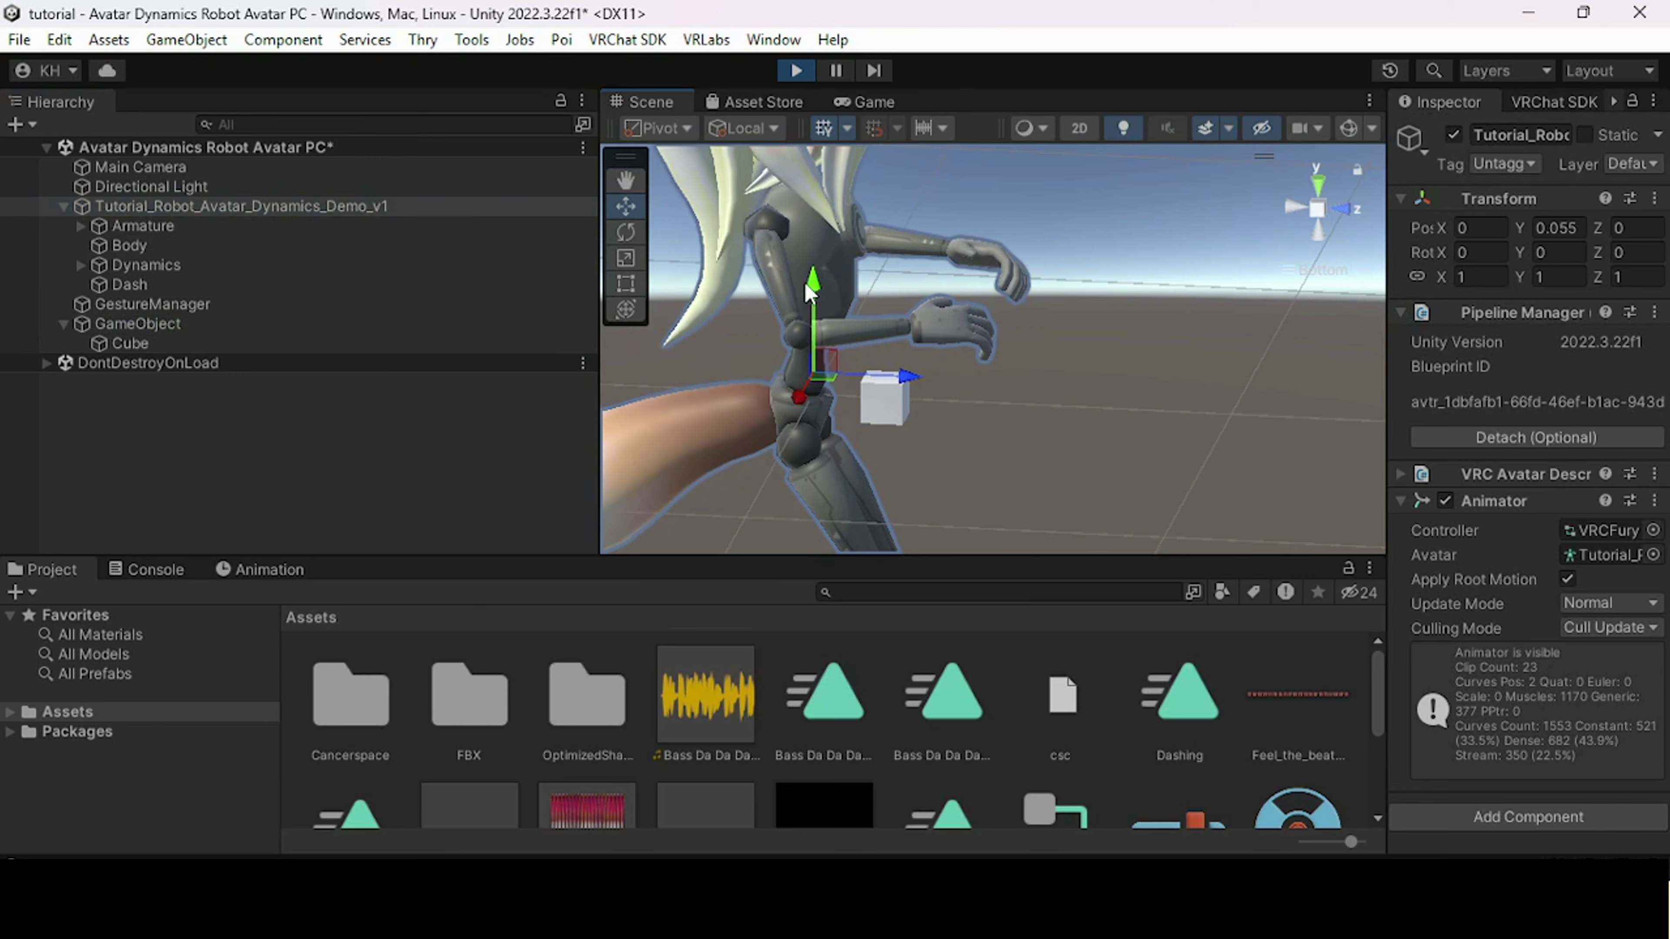
{"action": "left_click", "coordinate": [149, 323]}
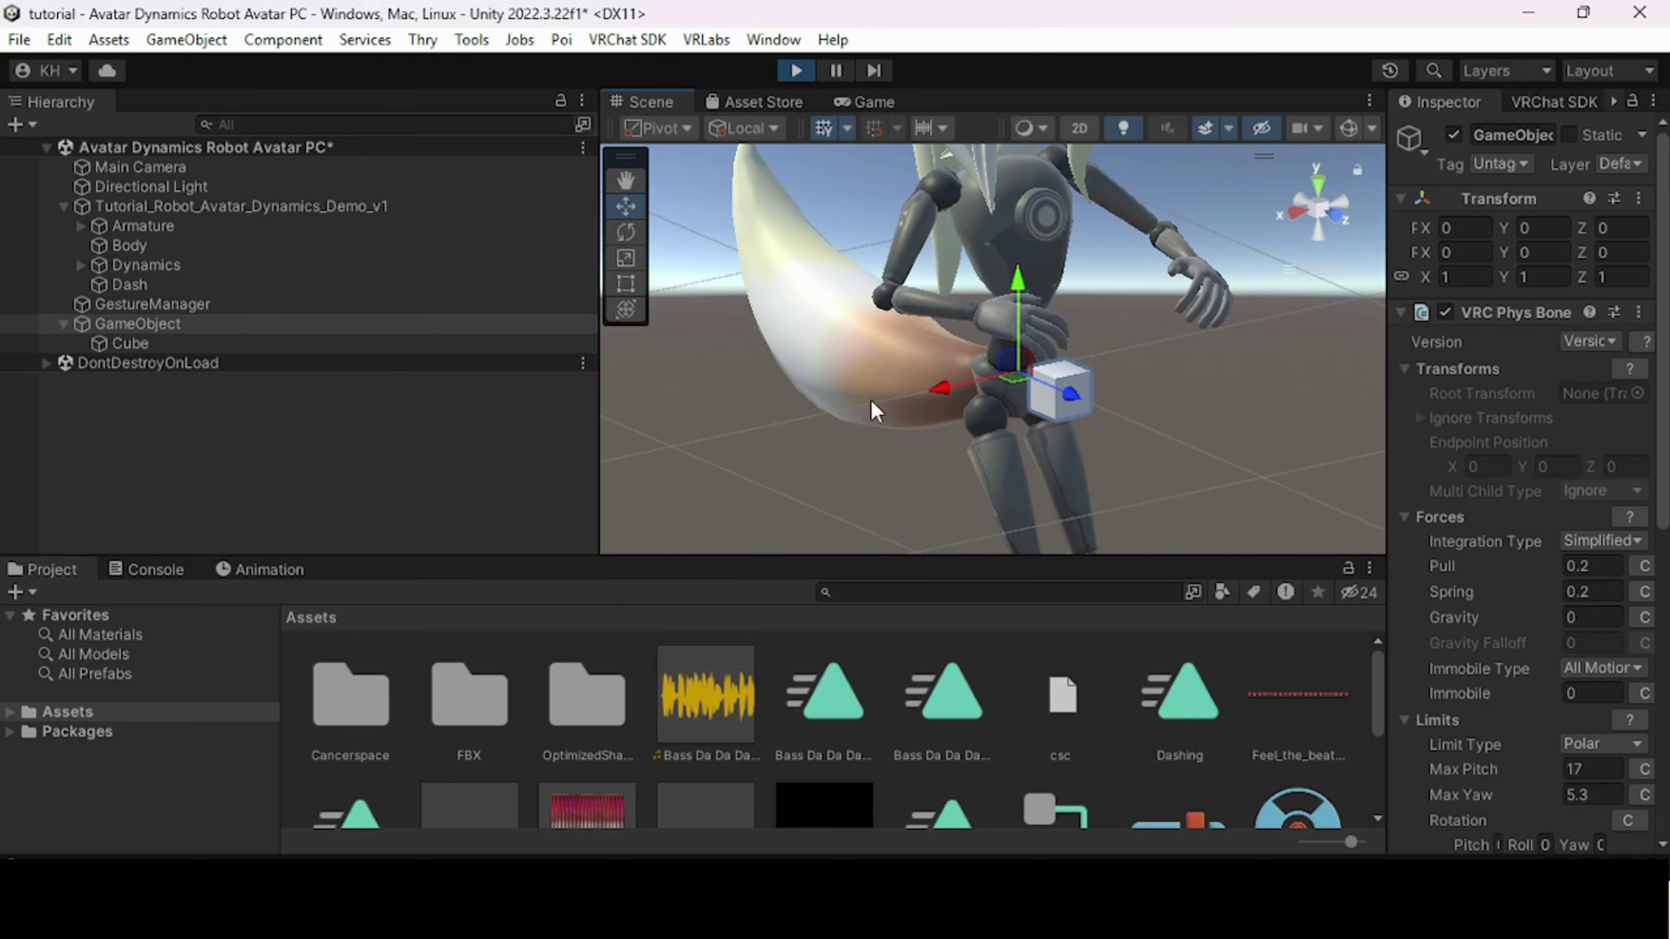
{"action": "left_click", "coordinate": [795, 71]}
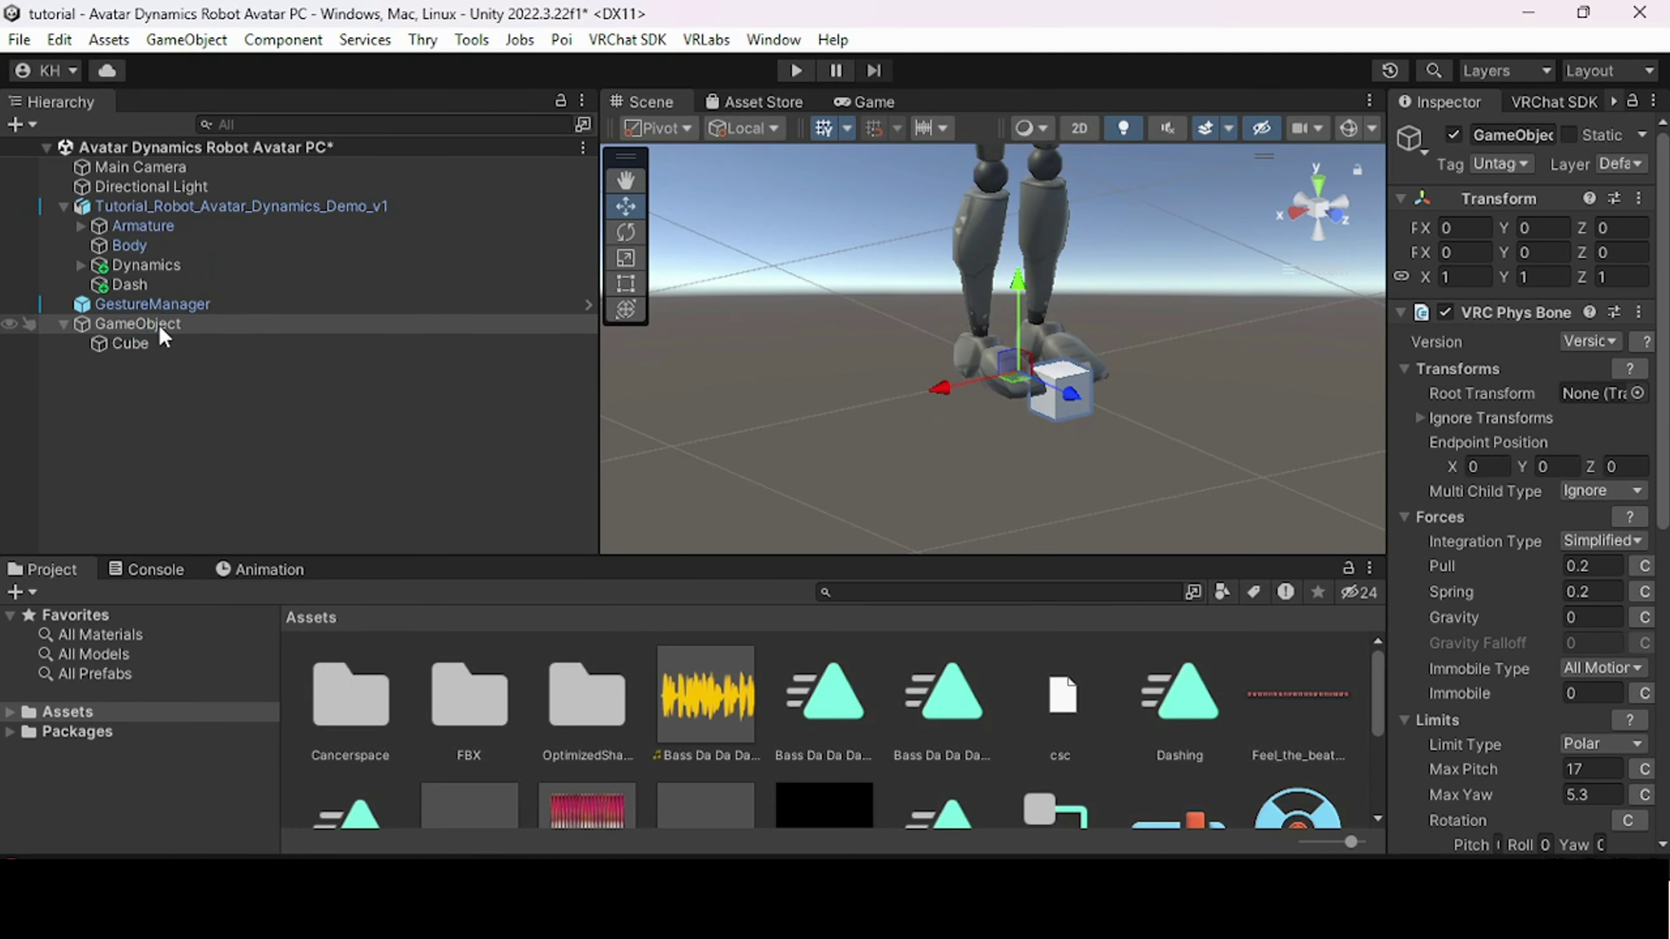
- Nest the phys bone GameObject under the robot avatar and, in play mode, move the avatar to about -0.043 on X and 0.136 on Y
{"action": "left_click_drag", "start_coordinate": [151, 326], "coordinate": [165, 226]}
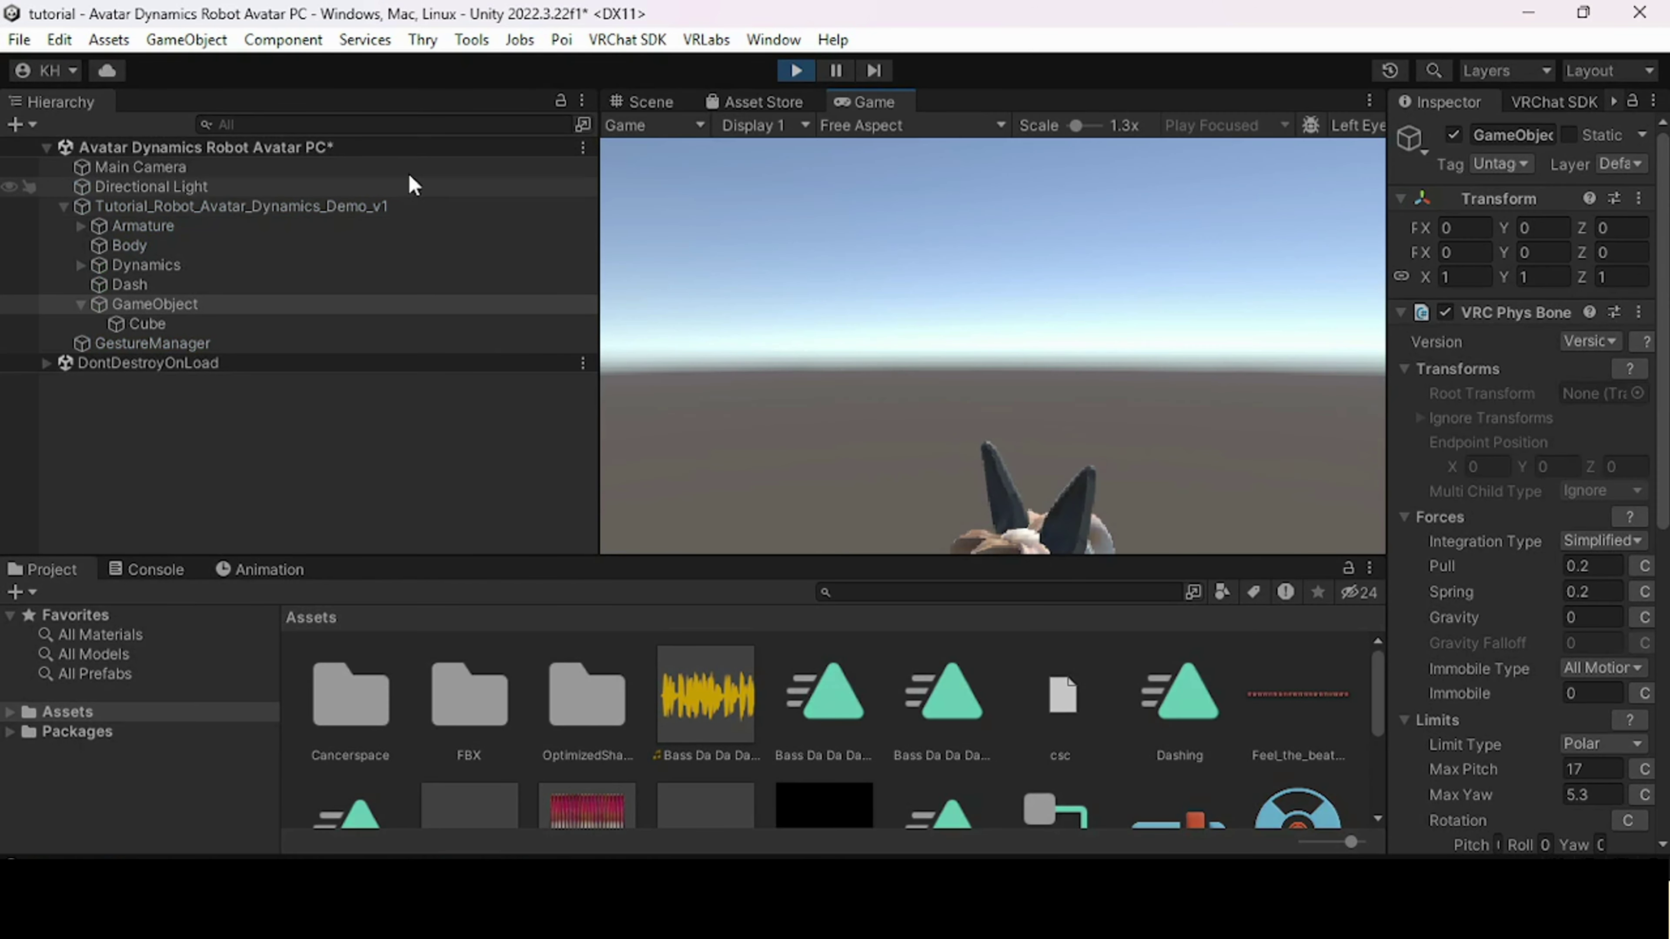
{"action": "left_click", "coordinate": [670, 107]}
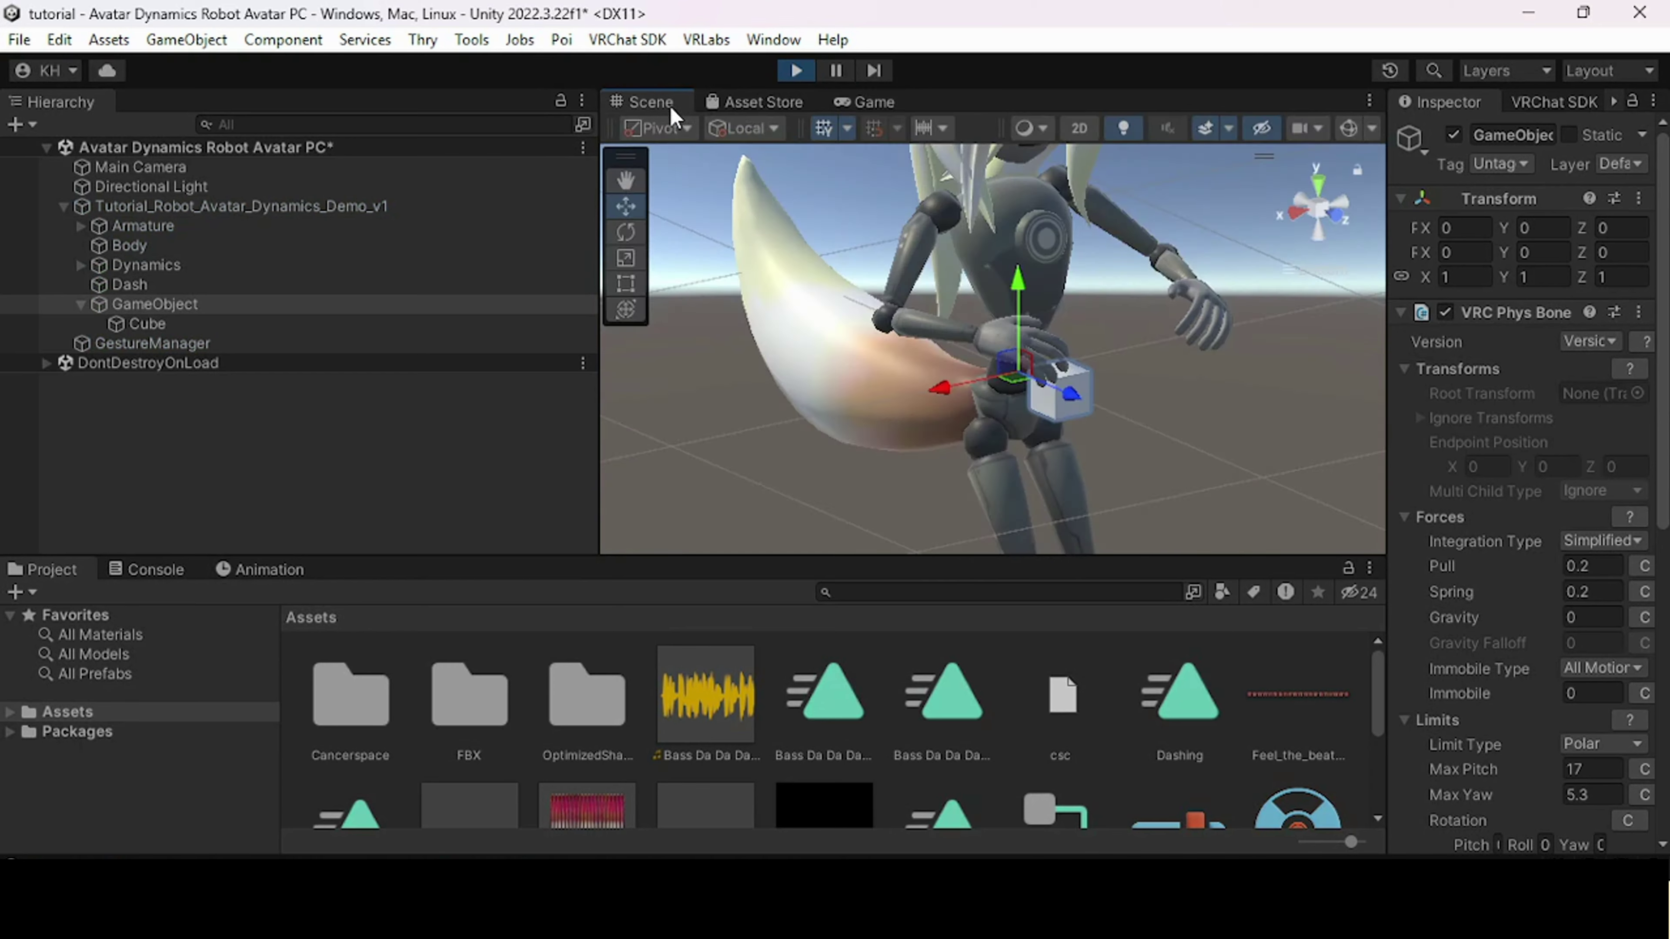
{"action": "left_click", "coordinate": [278, 207]}
{"action": "left_click_drag", "start_coordinate": [887, 305], "coordinate": [896, 258]}
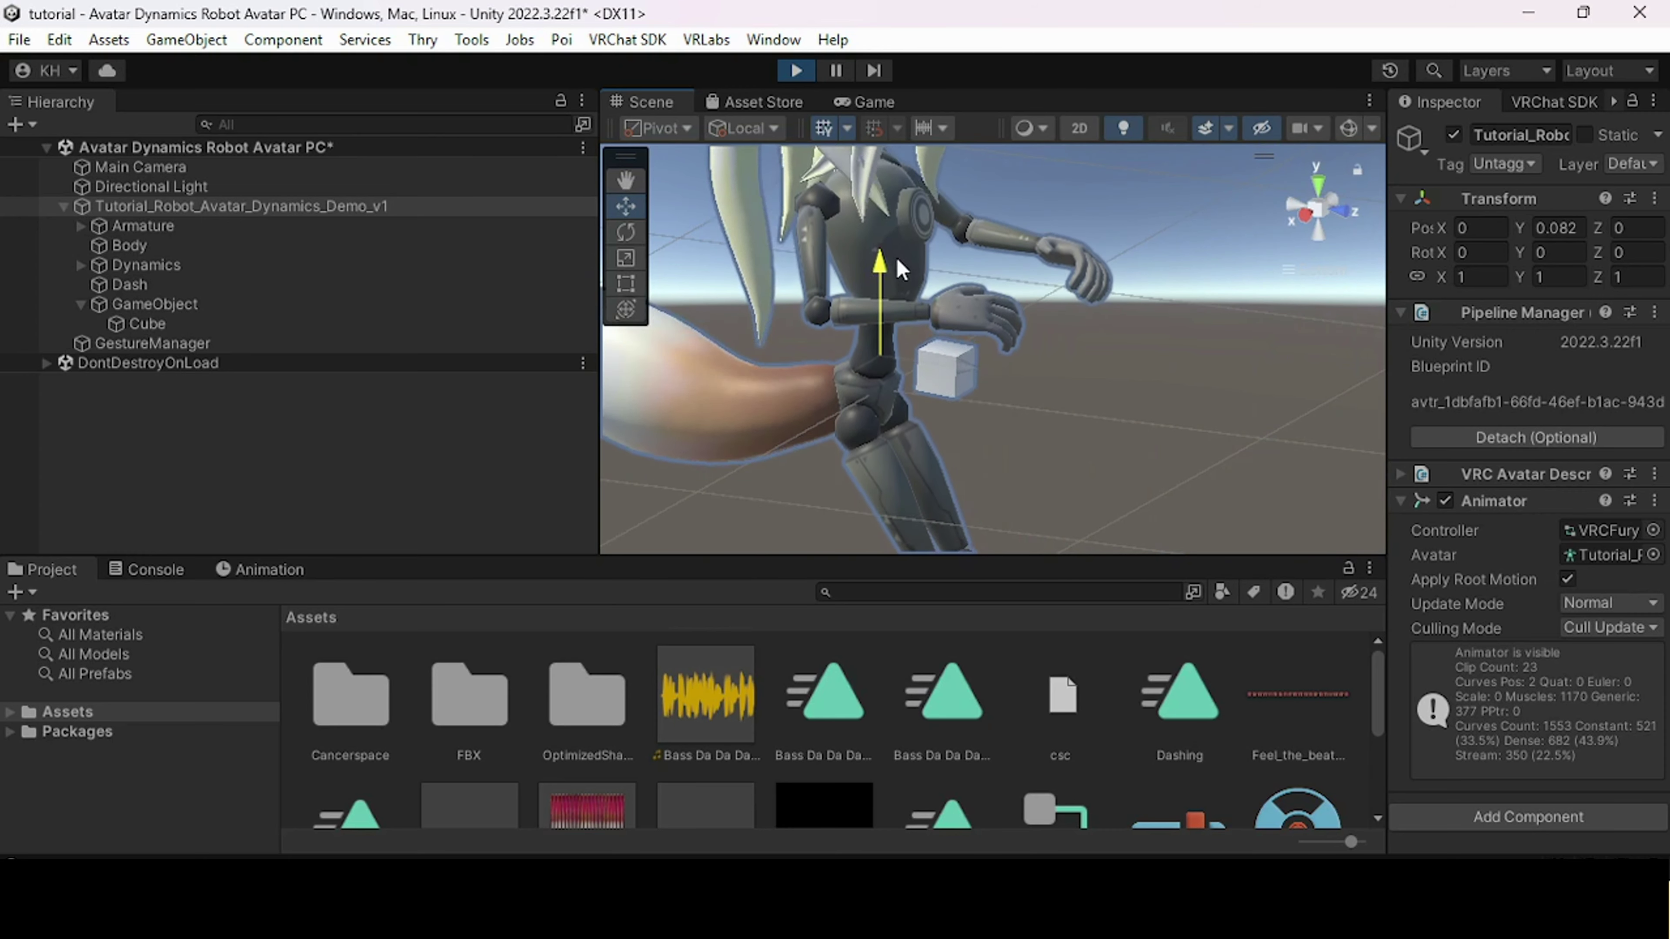
{"action": "left_click_drag", "start_coordinate": [877, 377], "coordinate": [860, 368]}
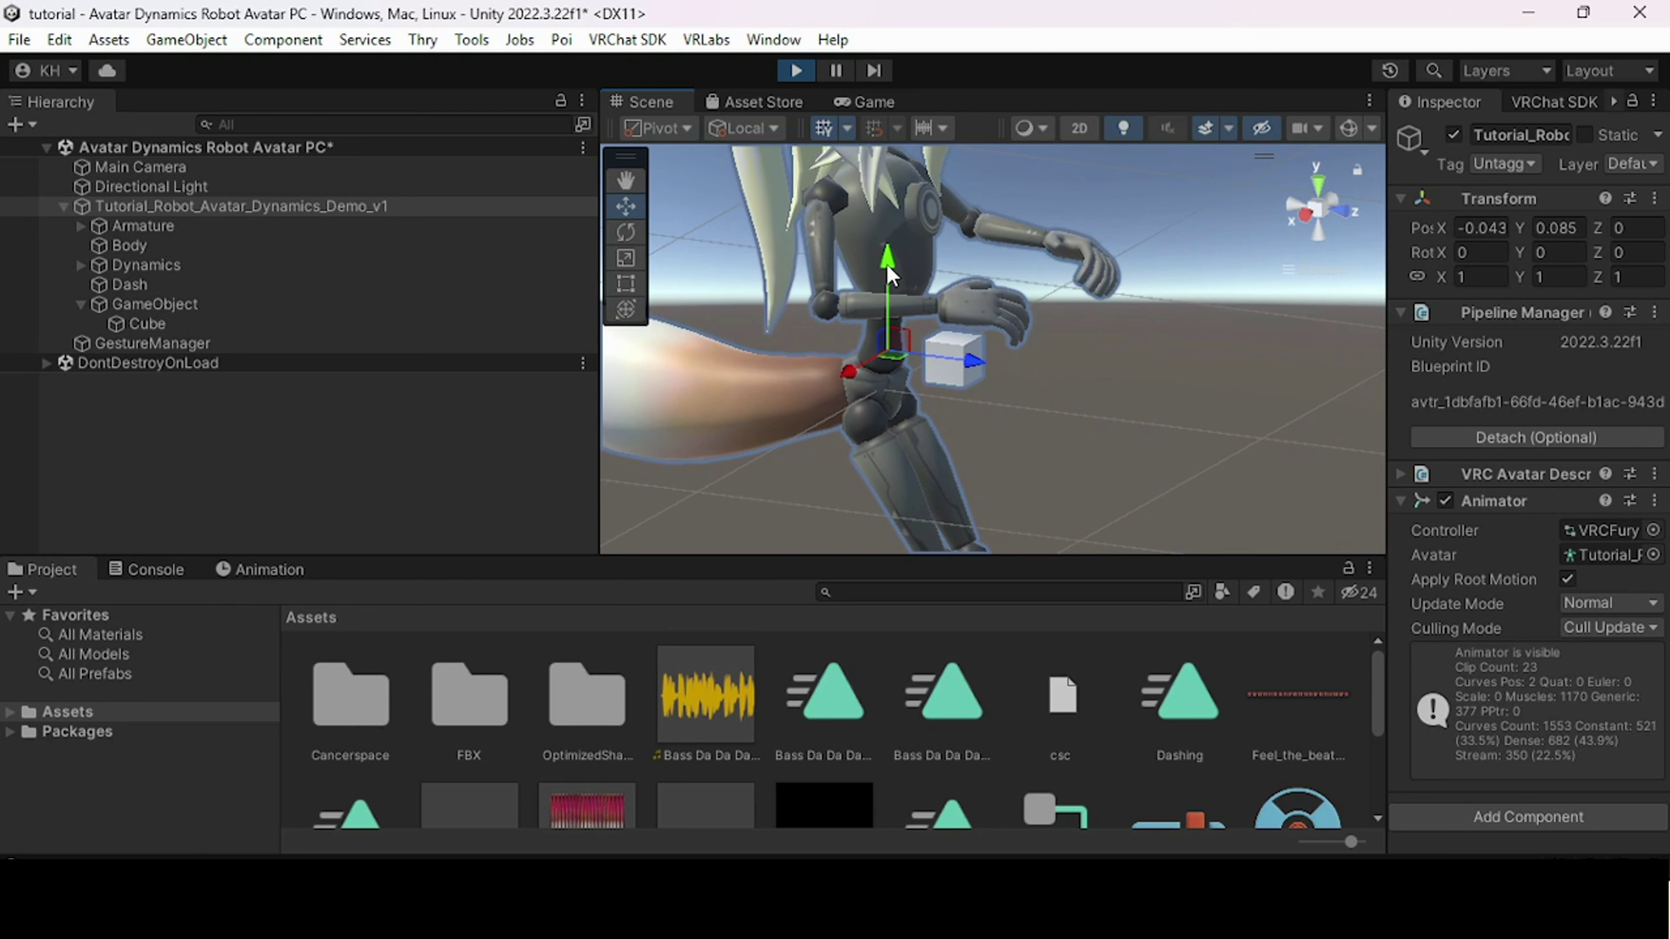
{"action": "left_click_drag", "start_coordinate": [887, 264], "coordinate": [884, 244]}
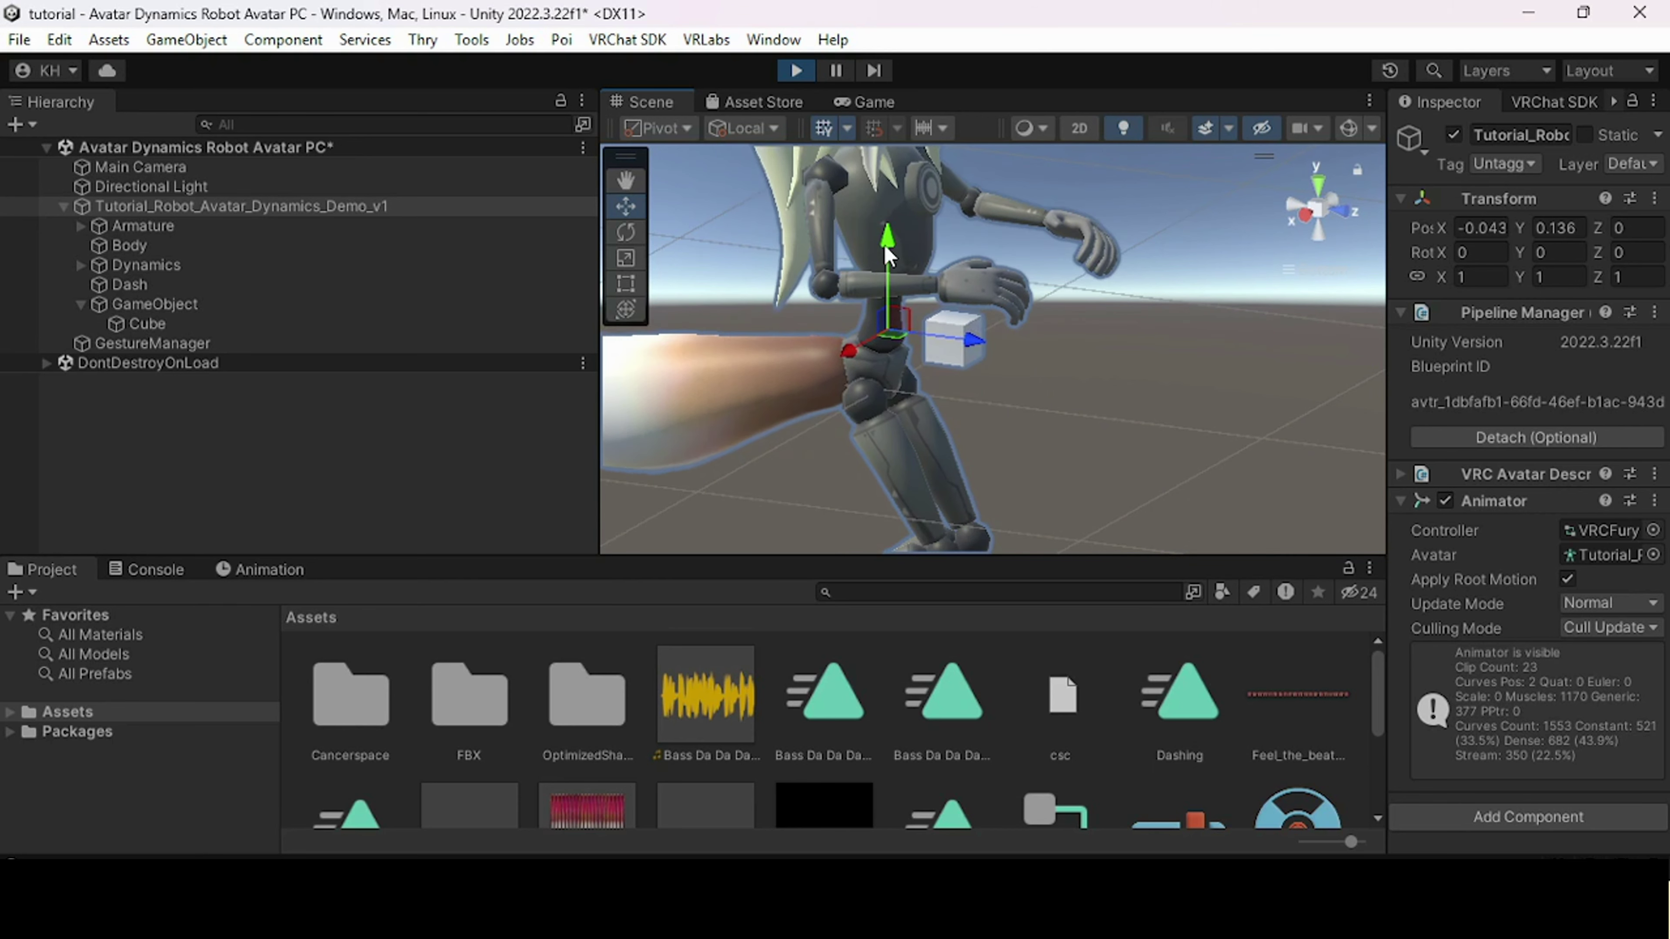
- Inspect the avatar's armature hierarchy down to the objects under the right hand, and collapse it
{"action": "left_click", "coordinate": [81, 225], "text": "alt"}
{"action": "scroll", "coordinate": [222, 324], "scroll_direction": "down", "scroll_amount": 5}
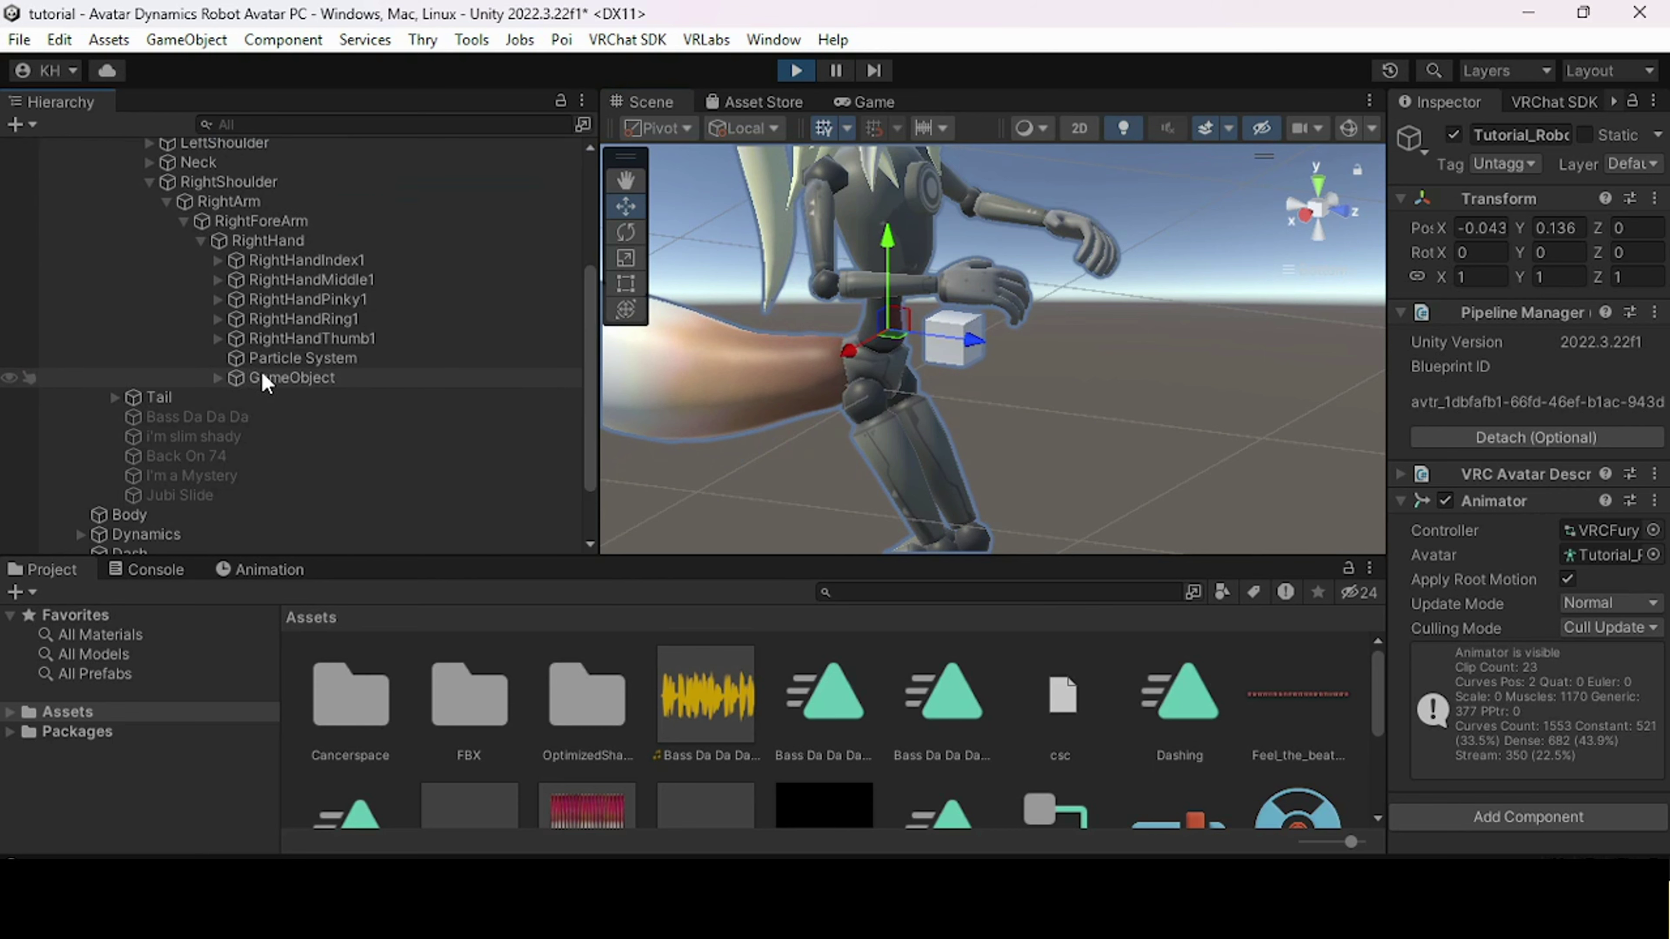
{"action": "scroll", "coordinate": [180, 305], "scroll_direction": "up", "scroll_amount": 5}
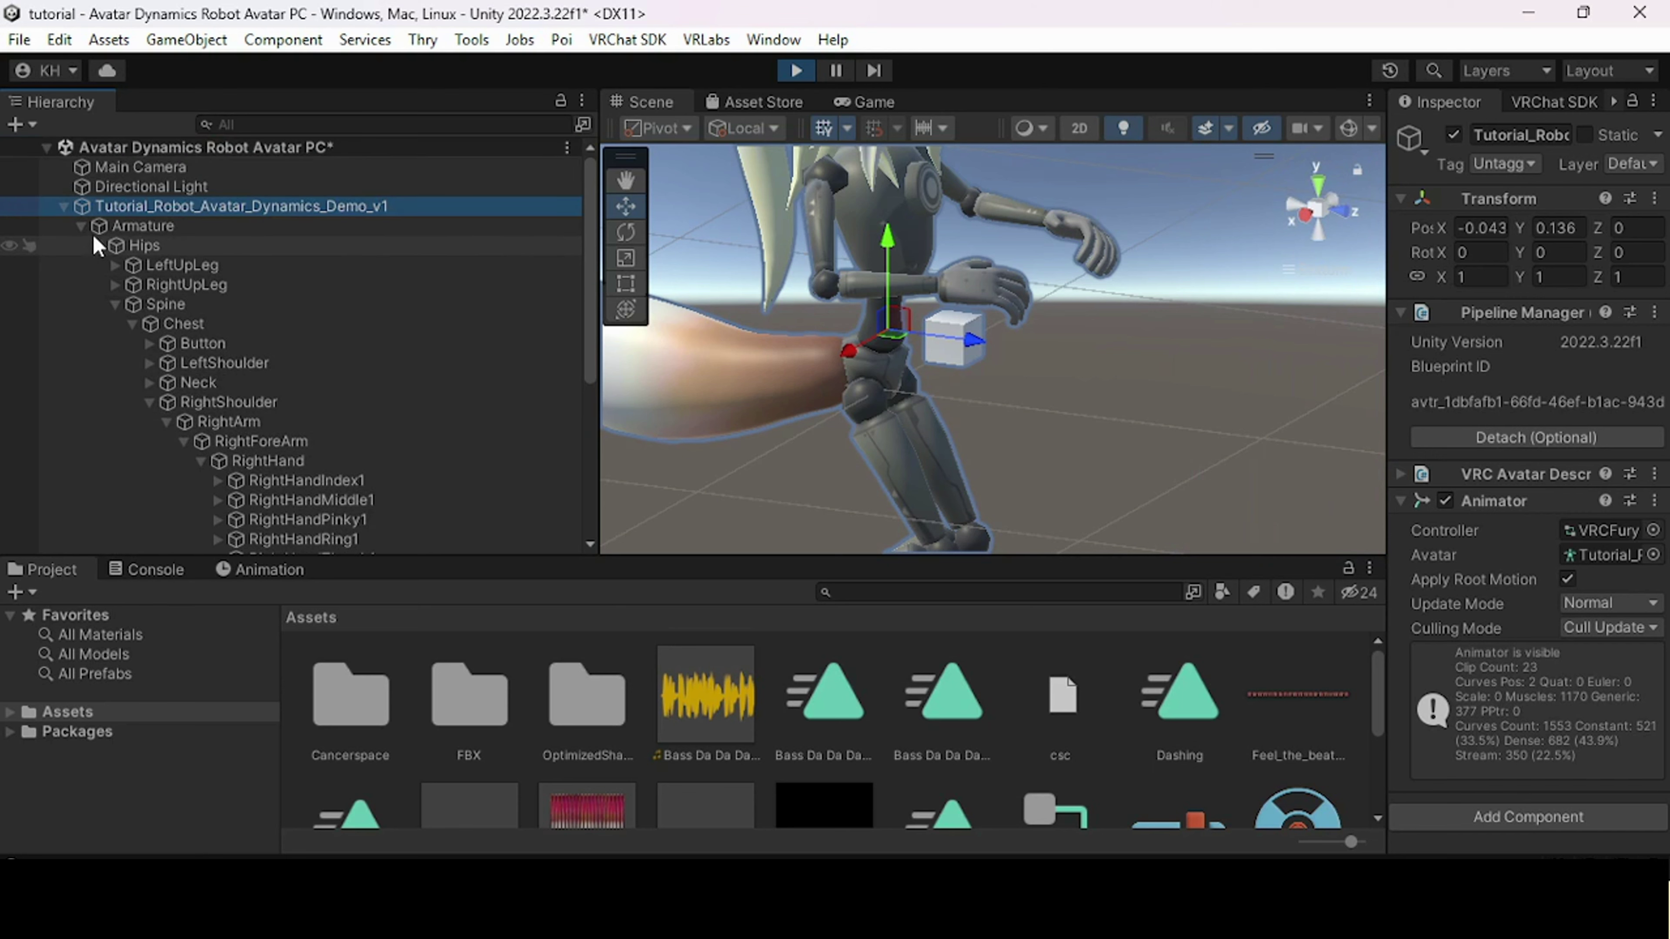
{"action": "left_click", "coordinate": [81, 226]}
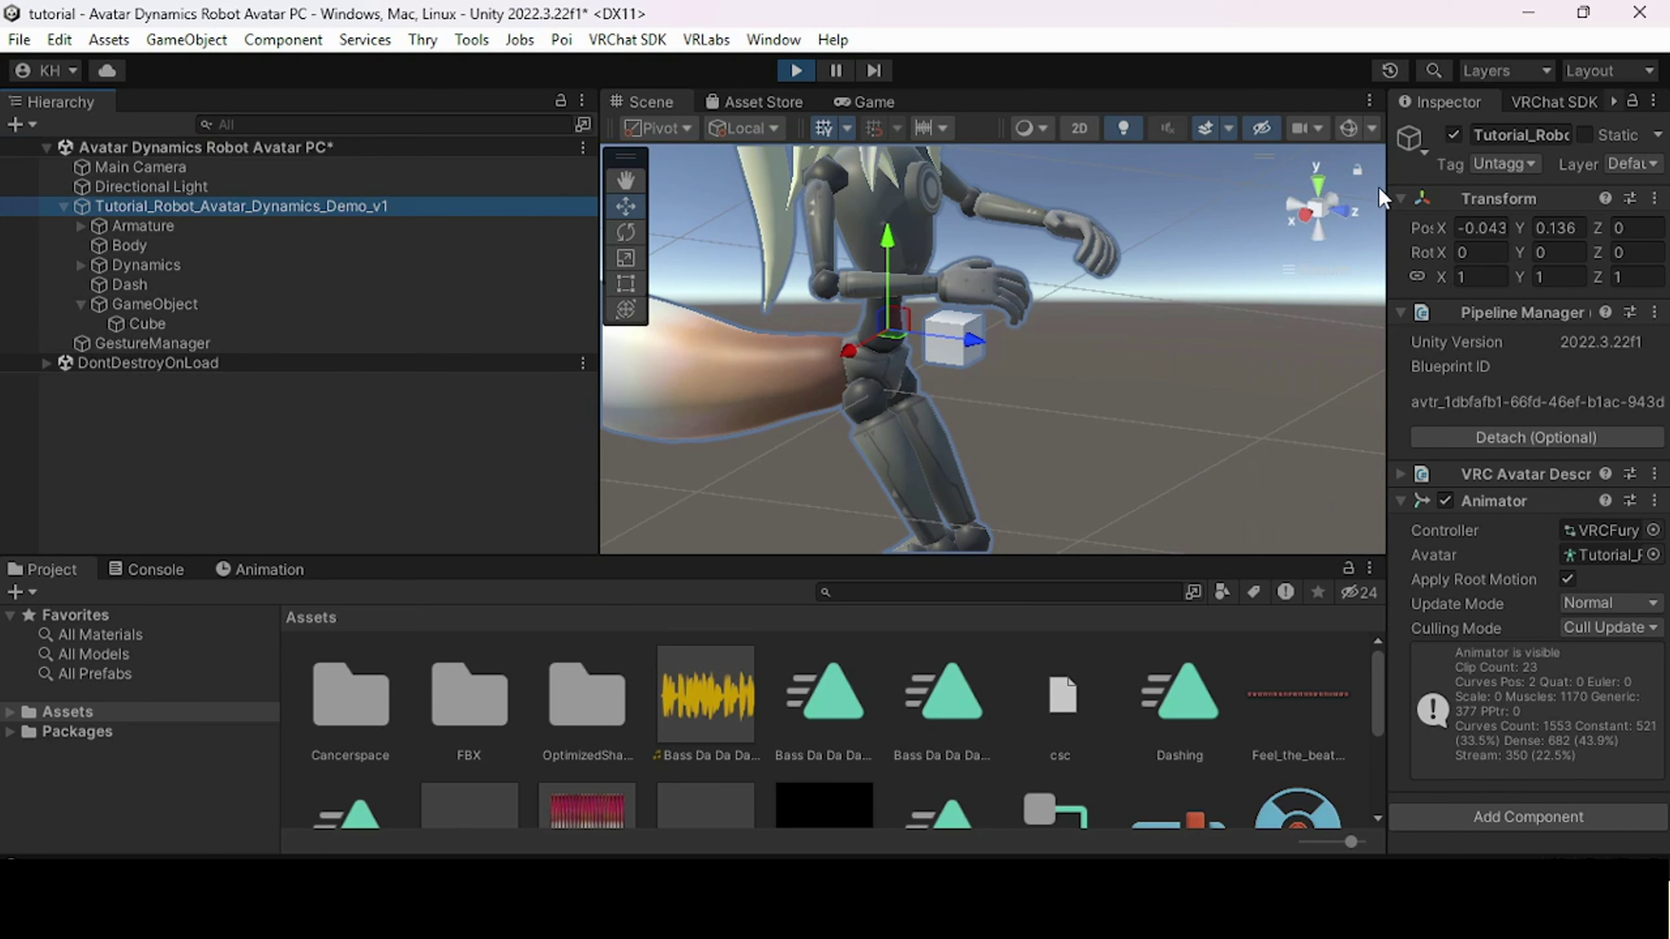
- Widen the inspector area and examine the states of the running animator's Punch layer
{"action": "left_click_drag", "start_coordinate": [1381, 198], "coordinate": [1038, 211]}
{"action": "left_click", "coordinate": [1315, 103]}
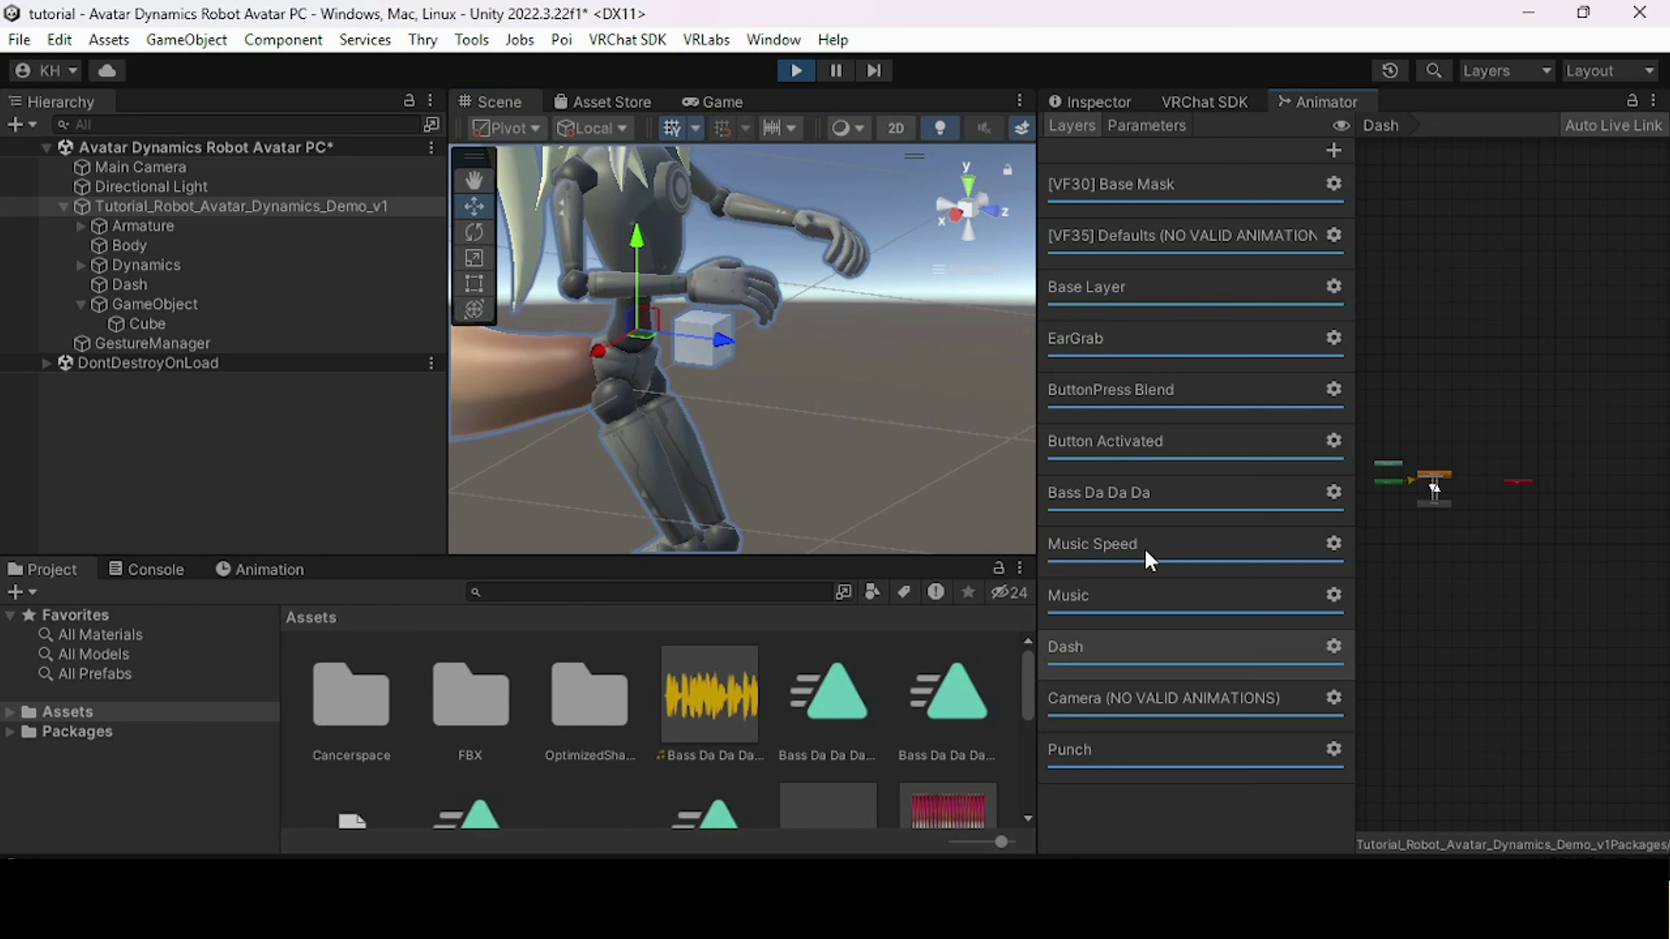
{"action": "left_click", "coordinate": [1142, 728]}
{"action": "scroll", "coordinate": [1439, 579], "scroll_direction": "up", "scroll_amount": 5}
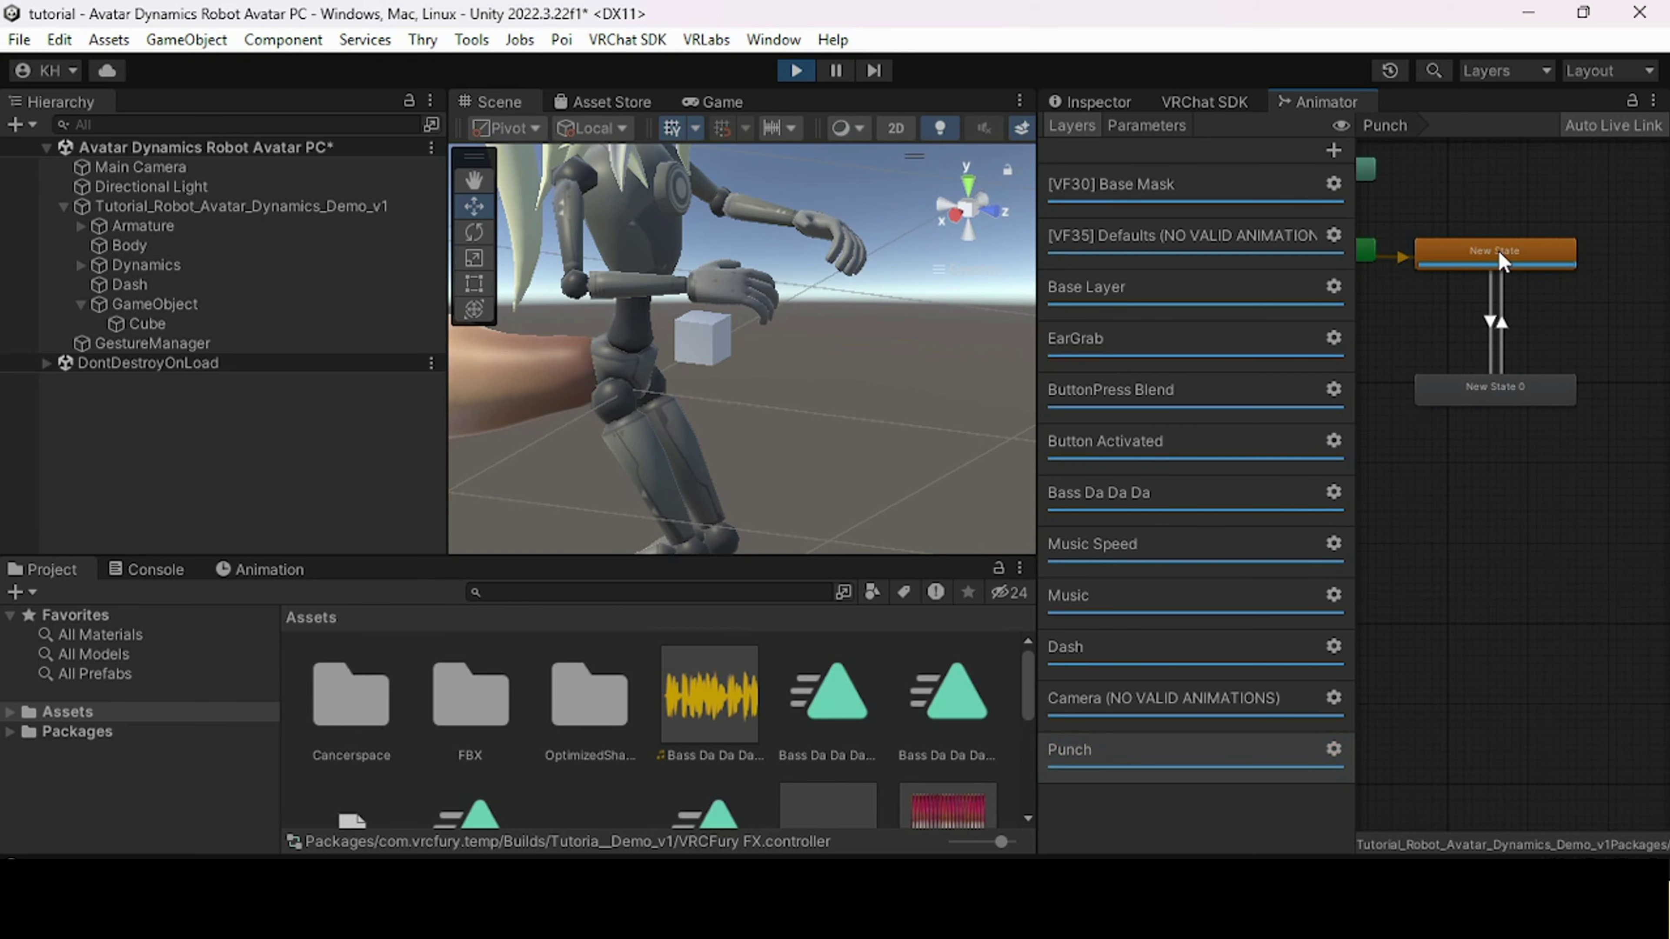
- Review the nested GameObject's phys bone settings and nudge the avatar vertically in play mode to watch the cube
{"action": "left_click", "coordinate": [1104, 104]}
{"action": "left_click", "coordinate": [98, 305]}
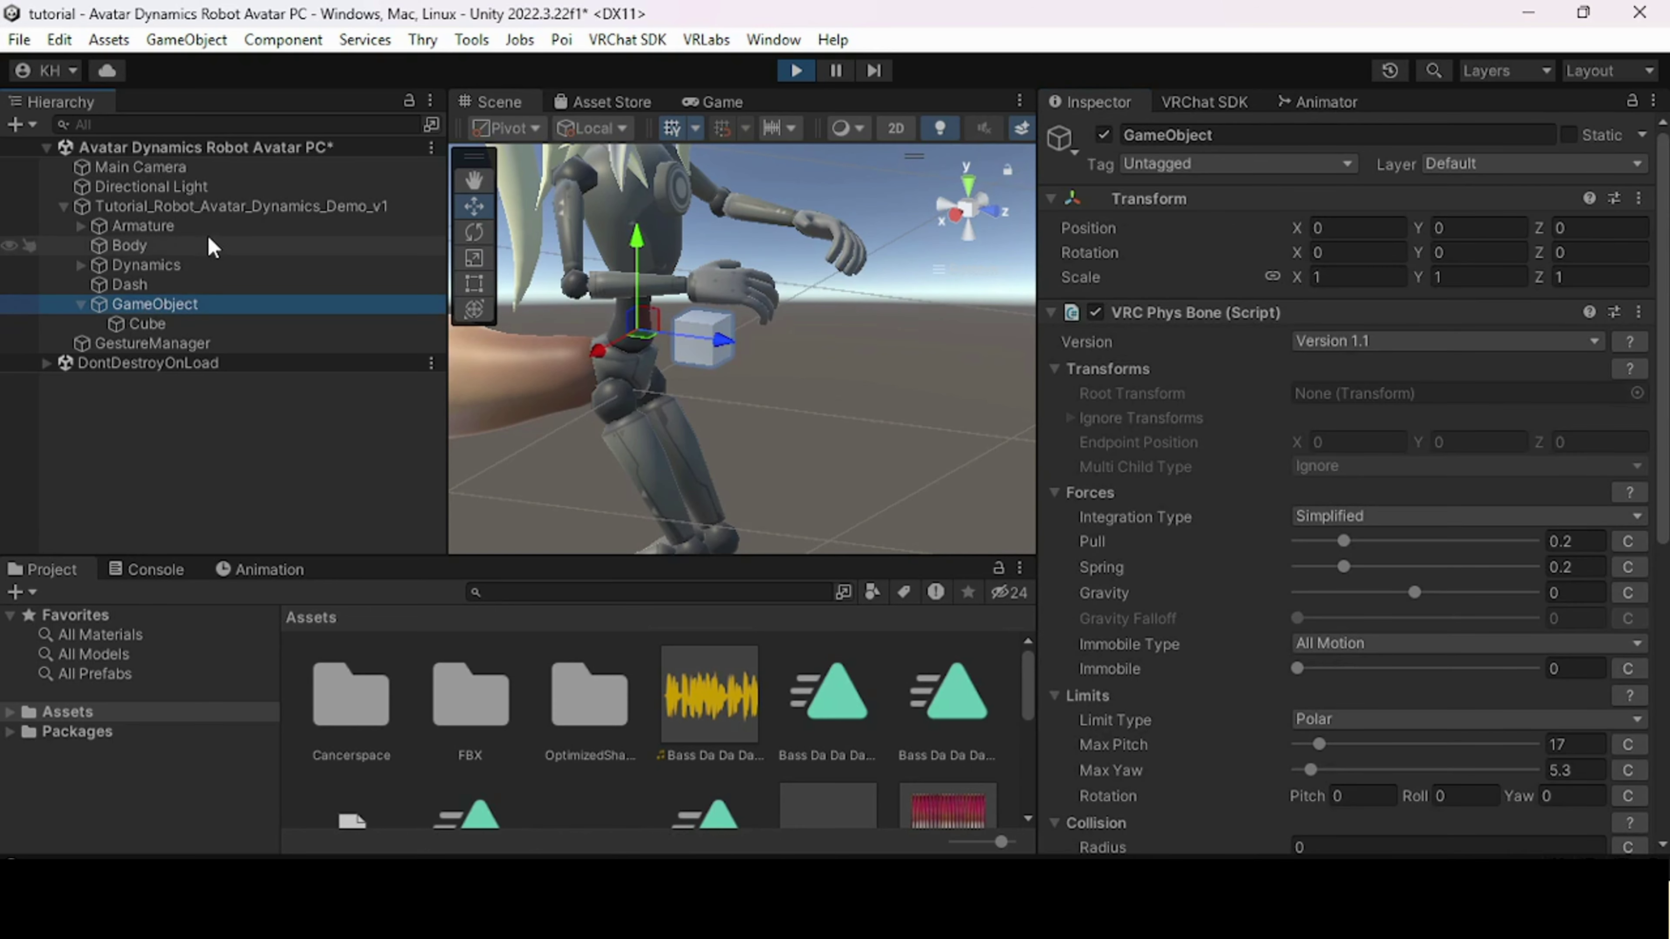
{"action": "left_click", "coordinate": [263, 207]}
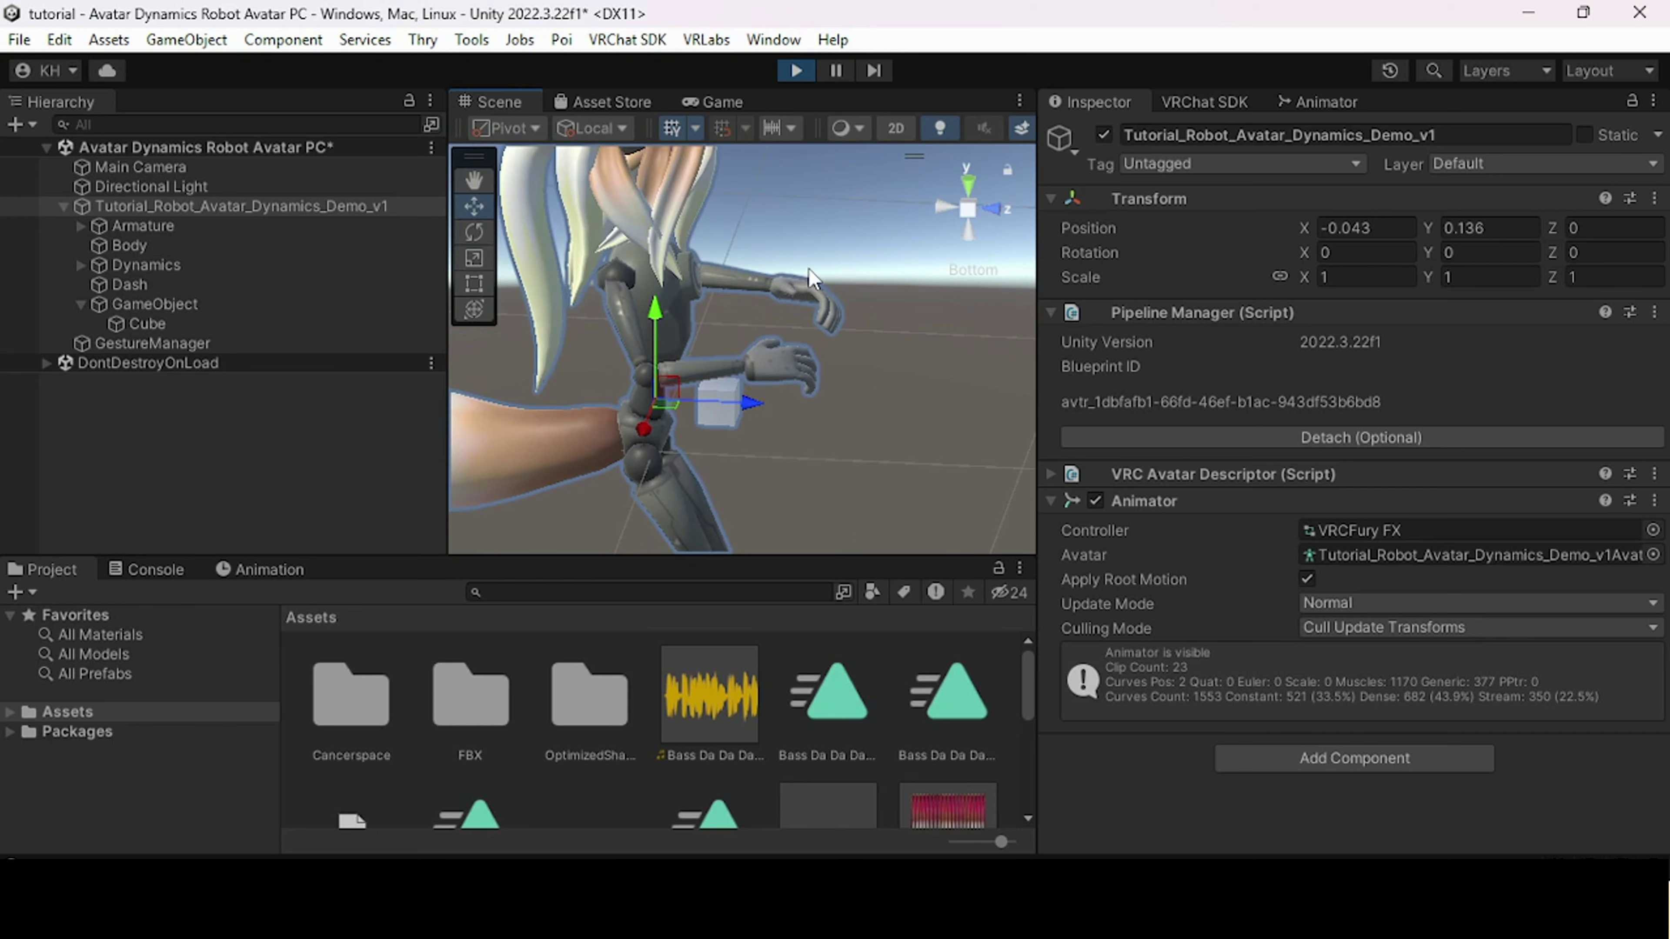
{"action": "left_click_drag", "start_coordinate": [763, 349], "coordinate": [940, 339], "text": "alt"}
{"action": "scroll", "coordinate": [813, 305], "scroll_direction": "up", "scroll_amount": 3}
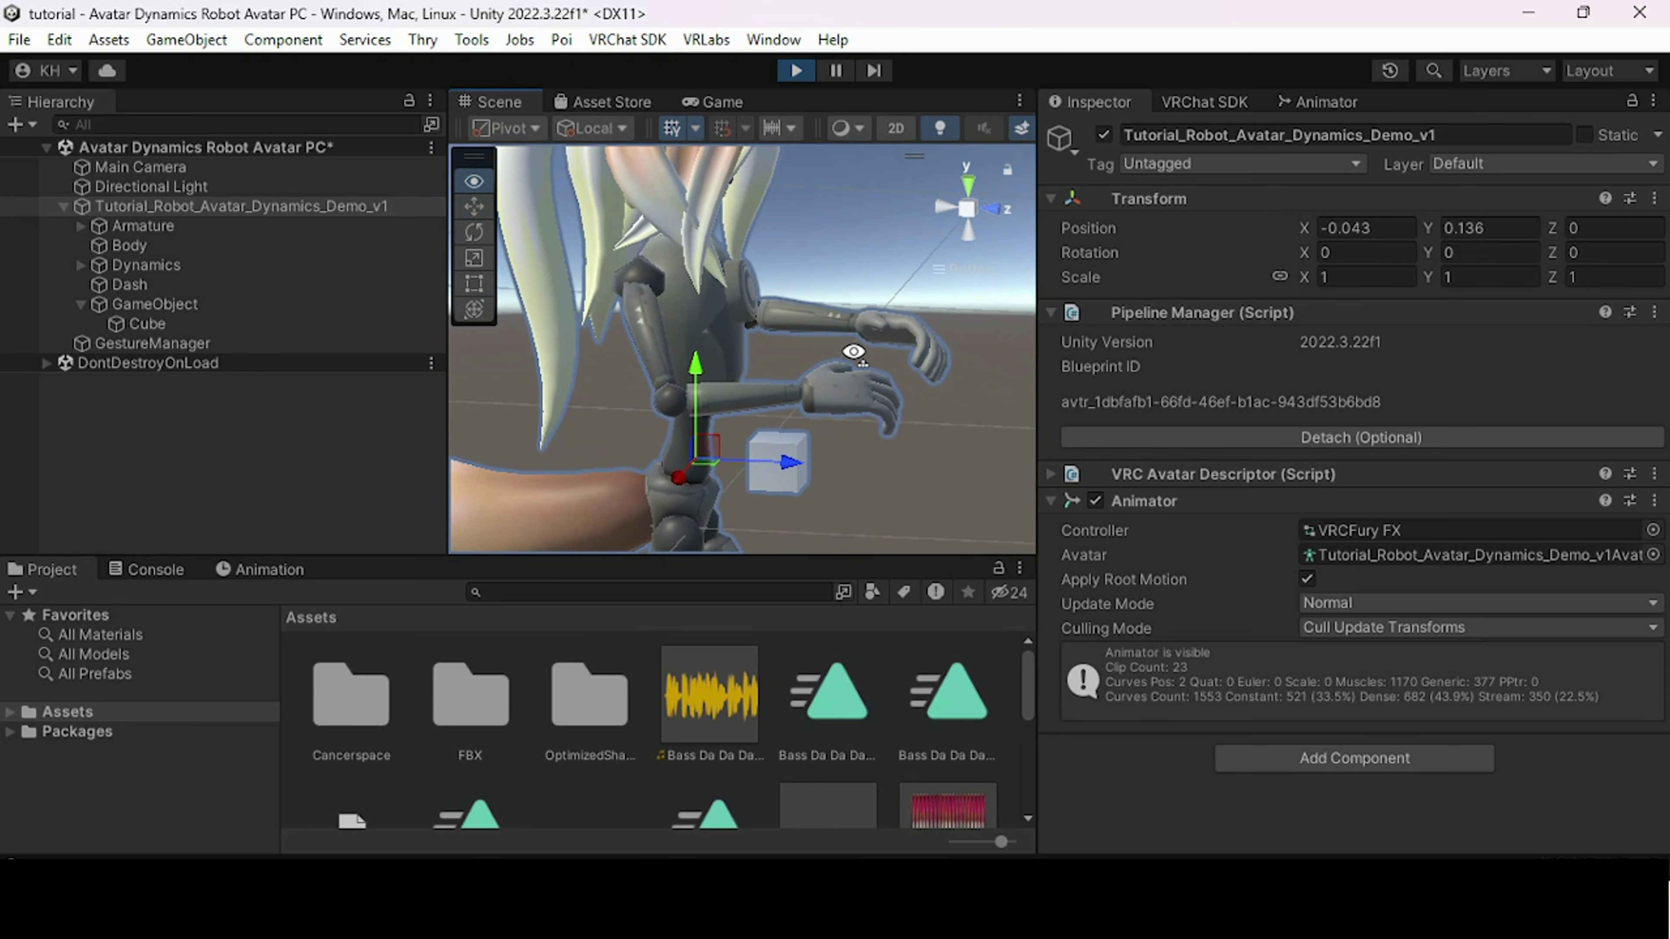
{"action": "left_click_drag", "start_coordinate": [828, 349], "coordinate": [907, 294], "text": "alt"}
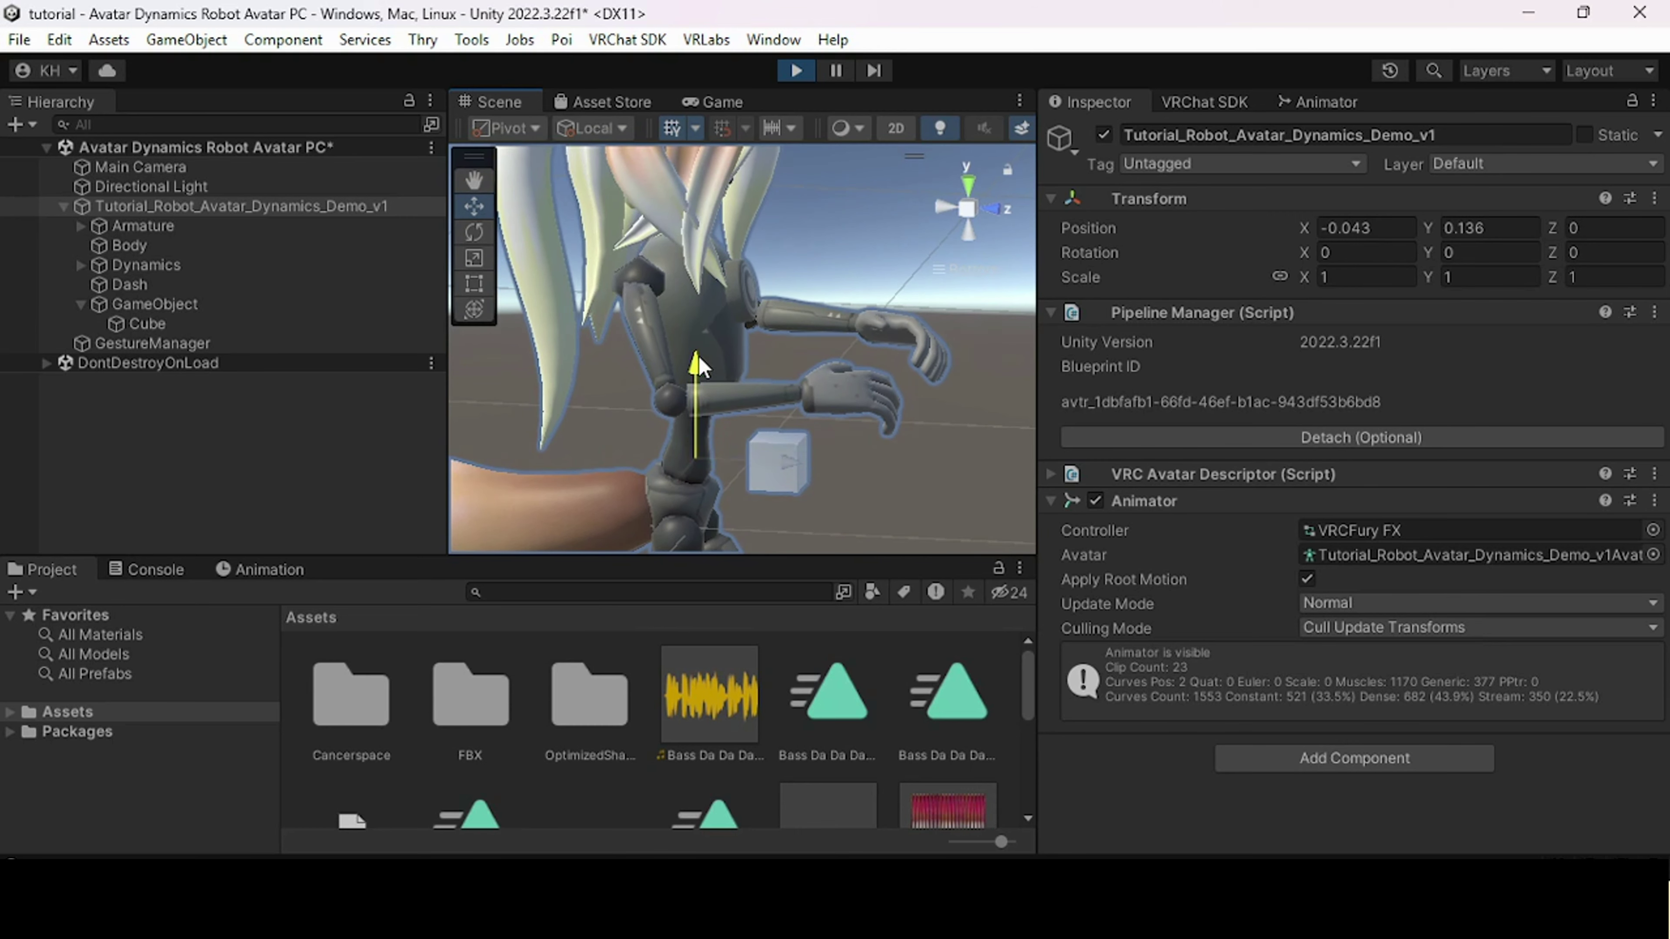
{"action": "left_click_drag", "start_coordinate": [698, 370], "coordinate": [698, 364]}
- Leave play mode and remove the phys bone GameObject together with its child cube from the avatar
{"action": "left_click", "coordinate": [178, 284]}
{"action": "mouse_move", "coordinate": [178, 302]}
{"action": "left_mouse_down"}
{"action": "mouse_move", "coordinate": [188, 220]}
{"action": "mouse_move", "coordinate": [181, 308]}
{"action": "left_mouse_up"}
{"action": "left_click", "coordinate": [723, 450]}
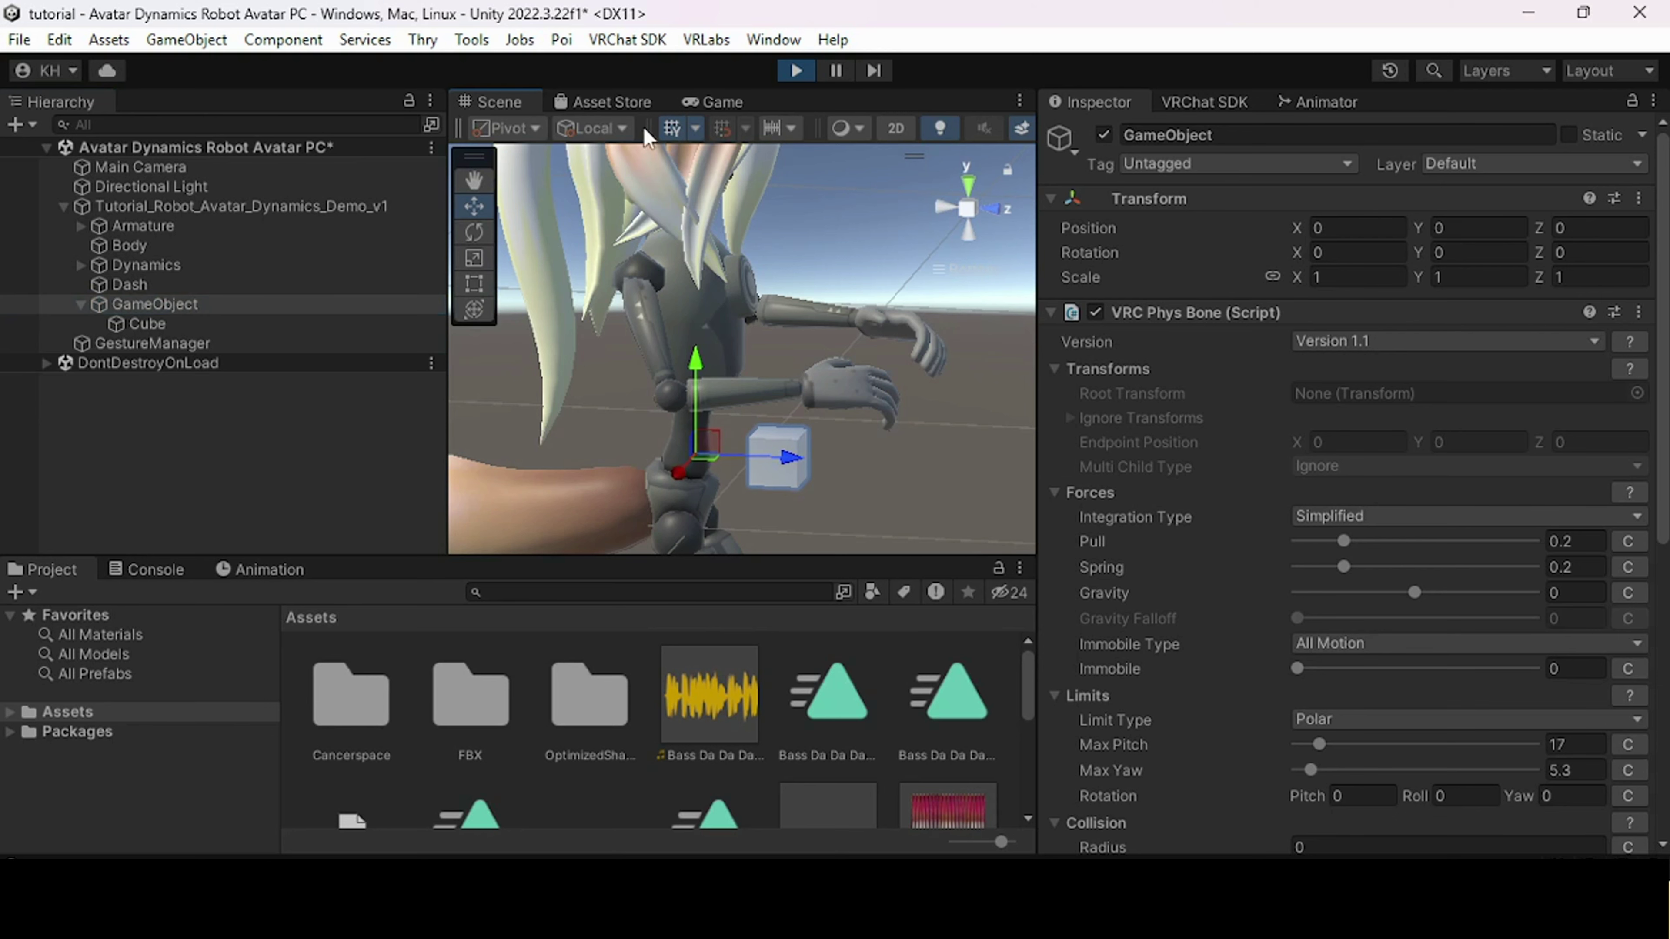
{"action": "left_click", "coordinate": [795, 71]}
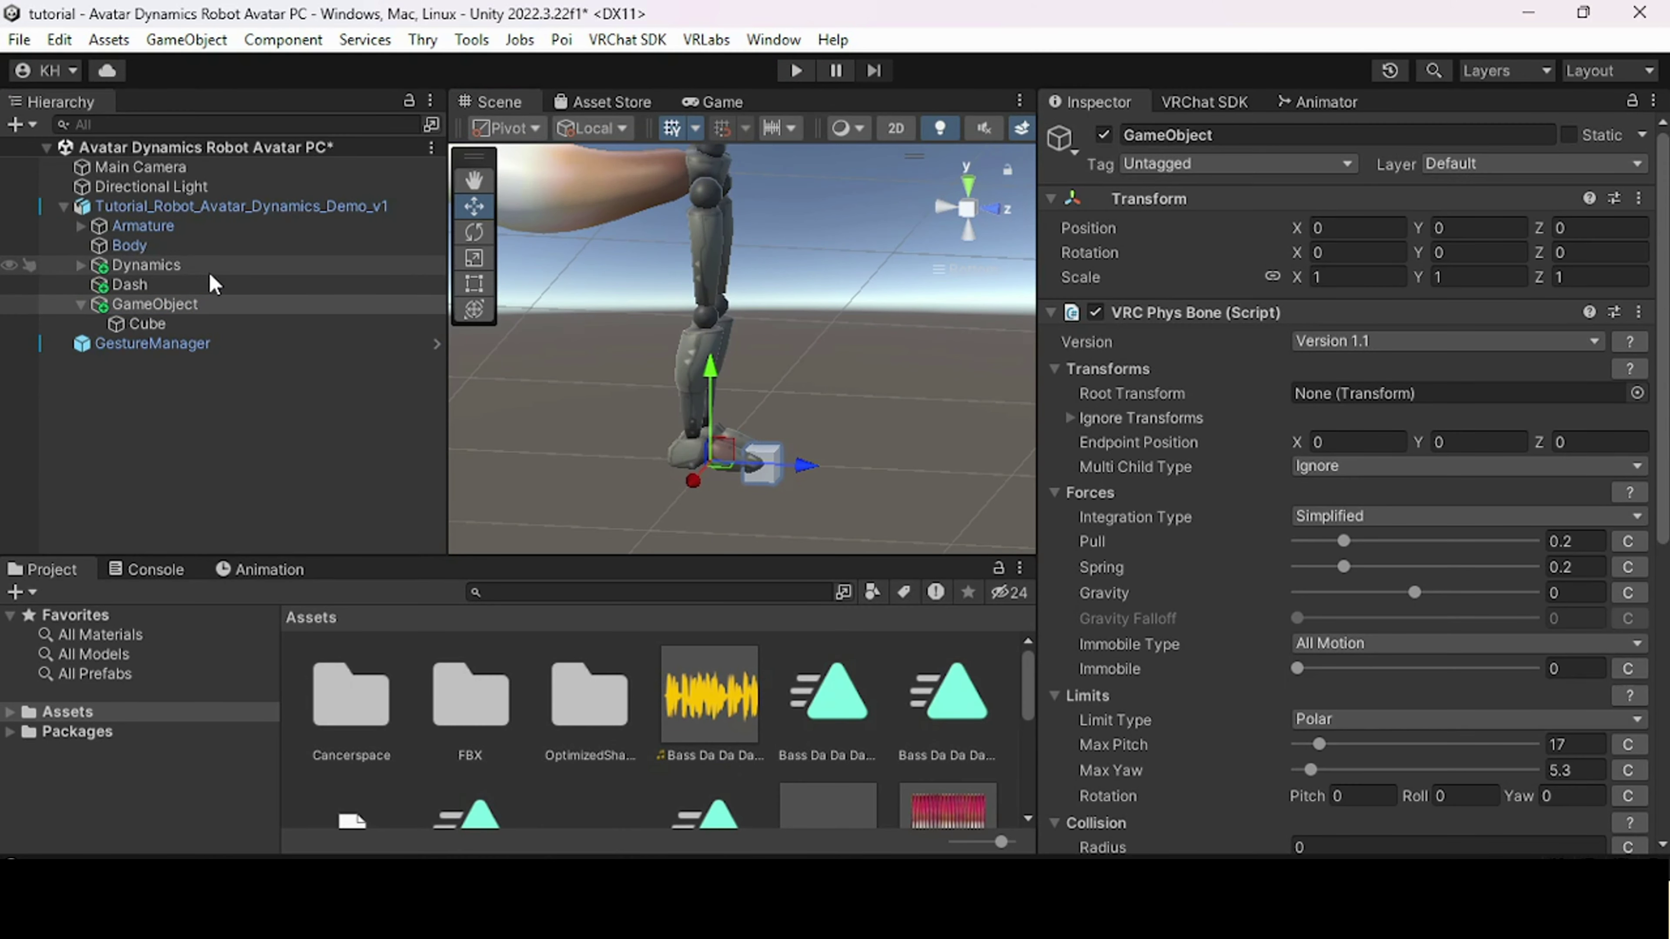
{"action": "left_click_drag", "start_coordinate": [250, 284], "coordinate": [202, 299]}
{"action": "key", "text": "ctrl+z"}
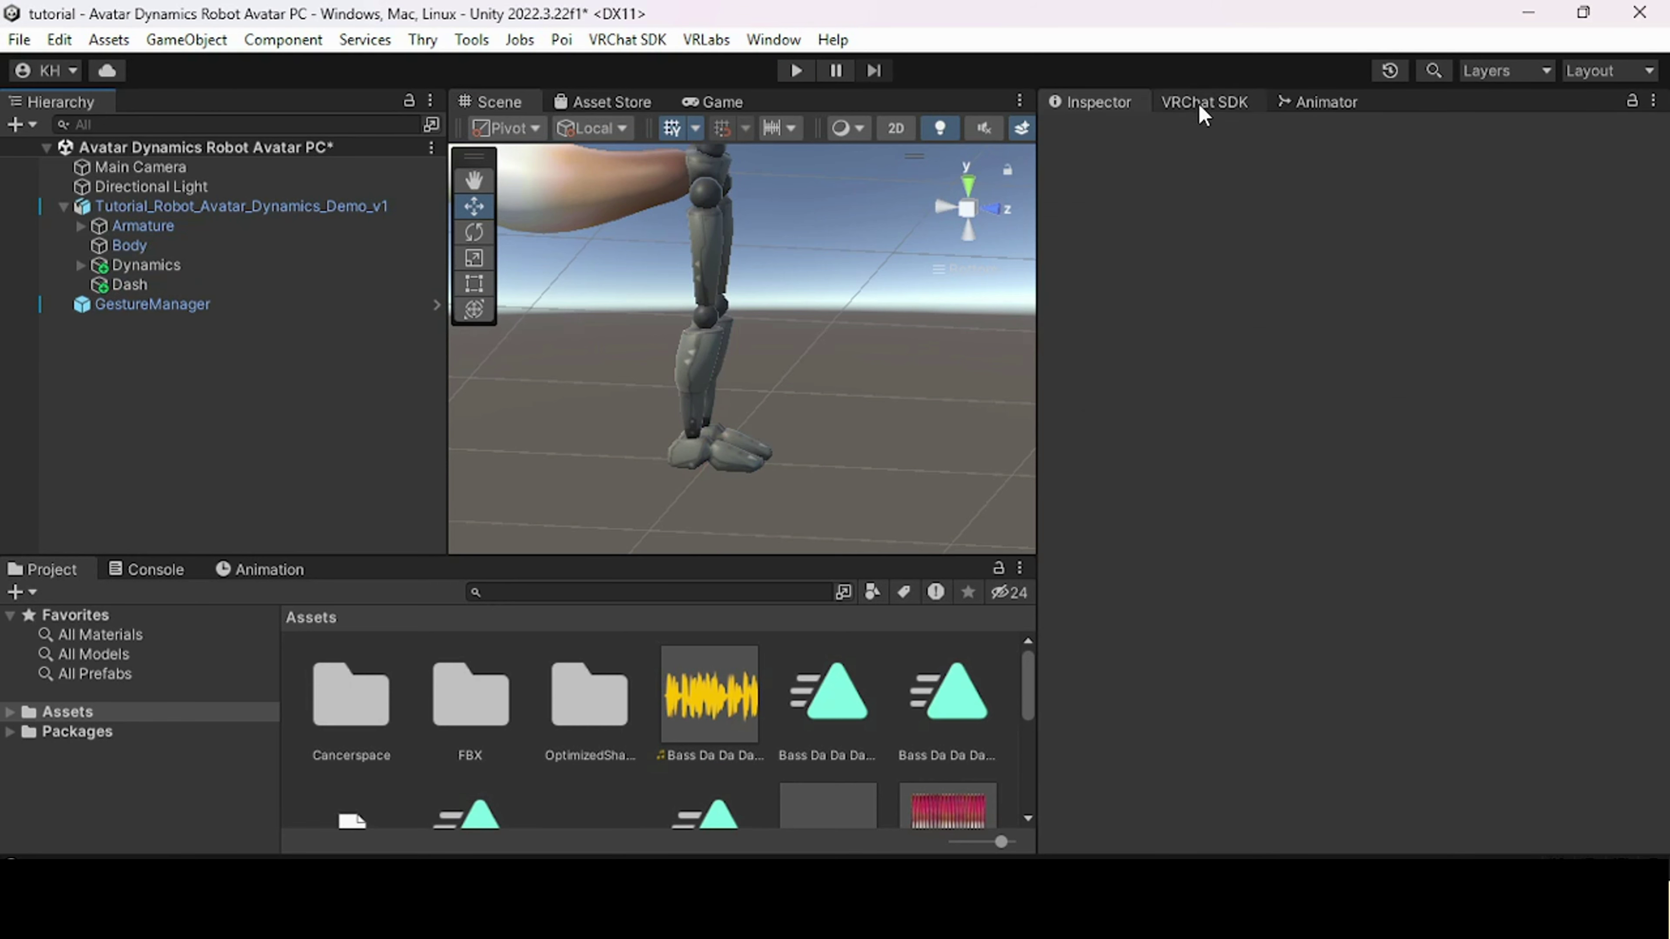
- Set the motion of New State in the animator's Punch layer to None
{"action": "left_click", "coordinate": [1494, 253]}
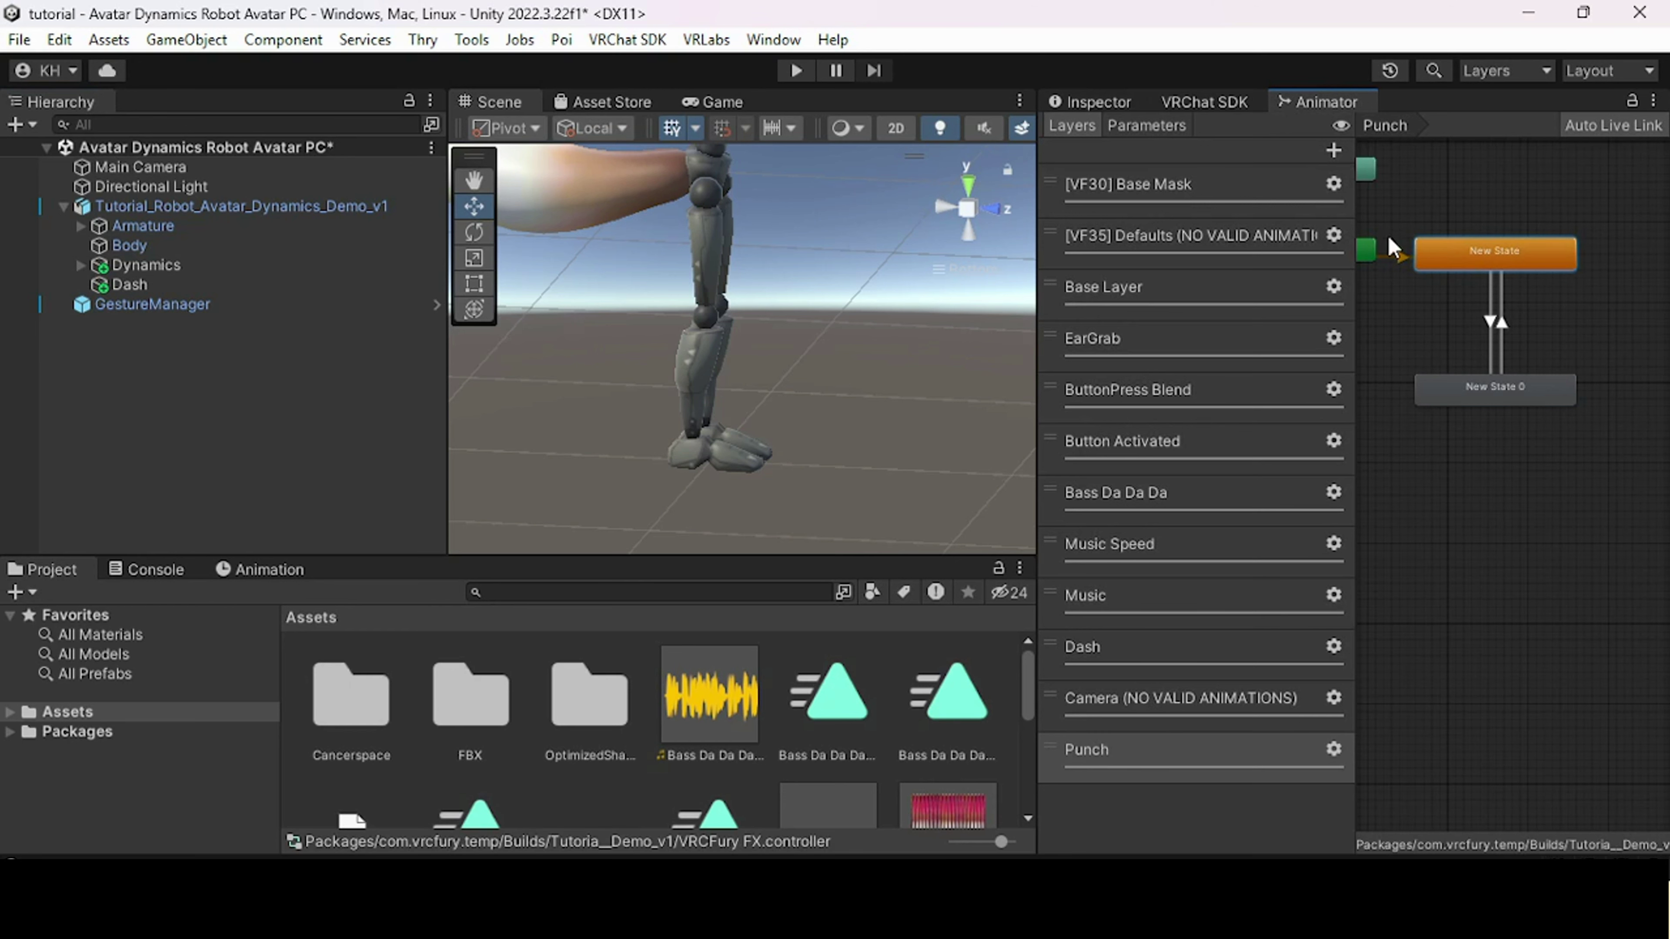
{"action": "left_click", "coordinate": [1096, 102]}
{"action": "left_click", "coordinate": [1652, 195]}
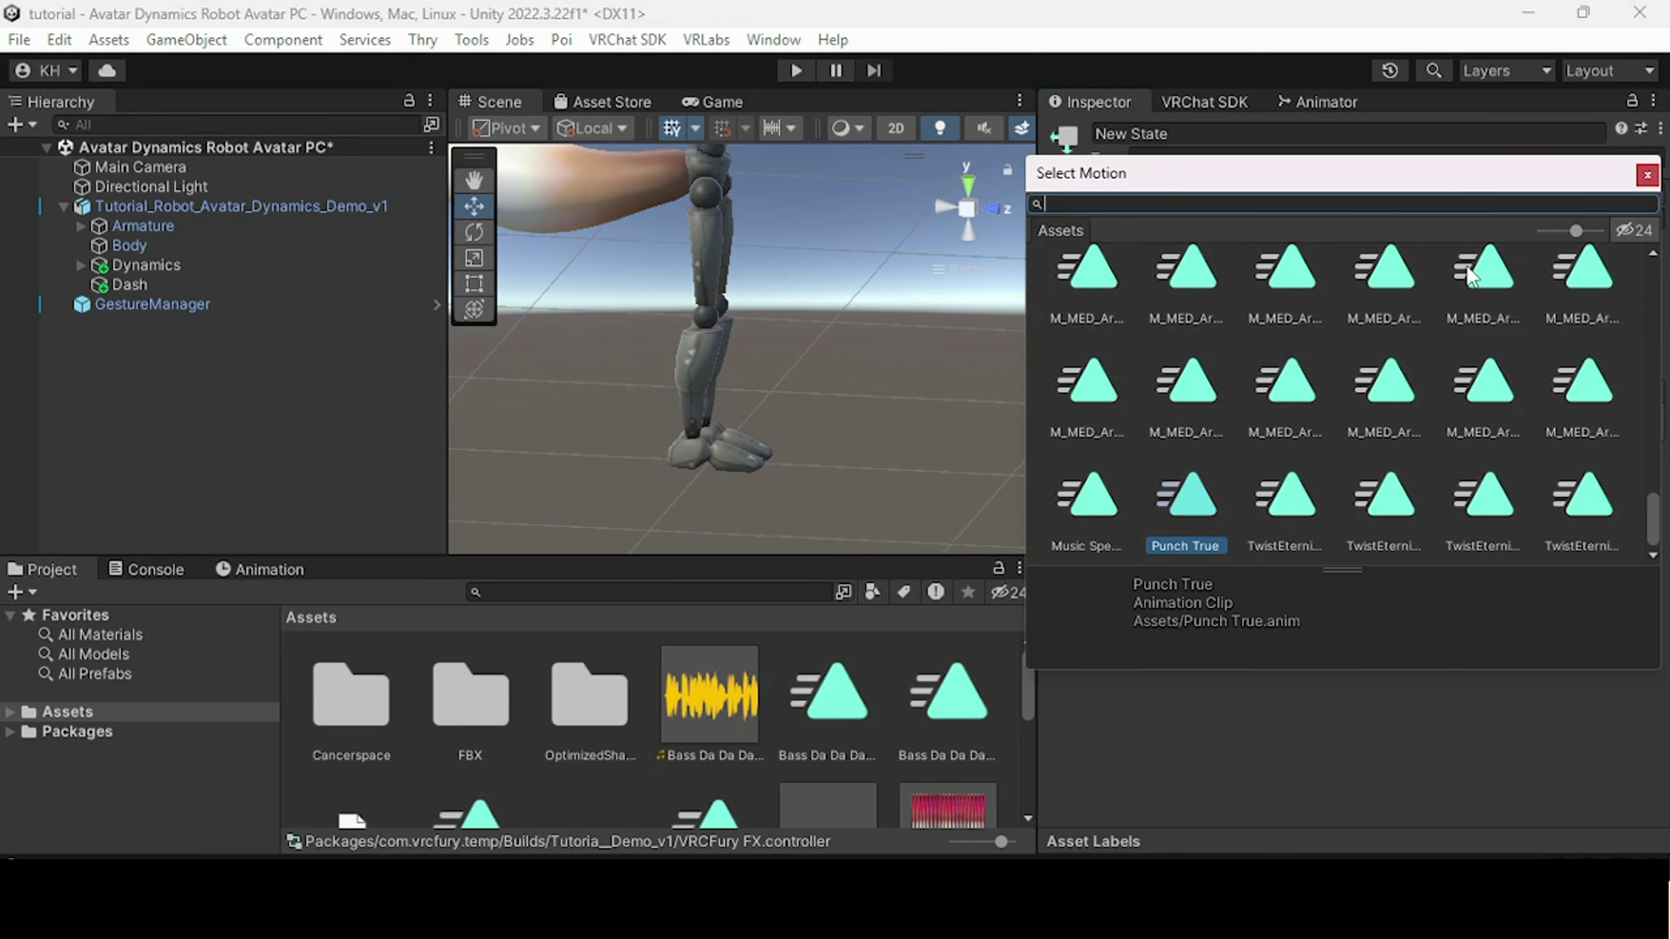
{"action": "scroll", "coordinate": [1653, 406], "scroll_direction": "up", "scroll_amount": 10}
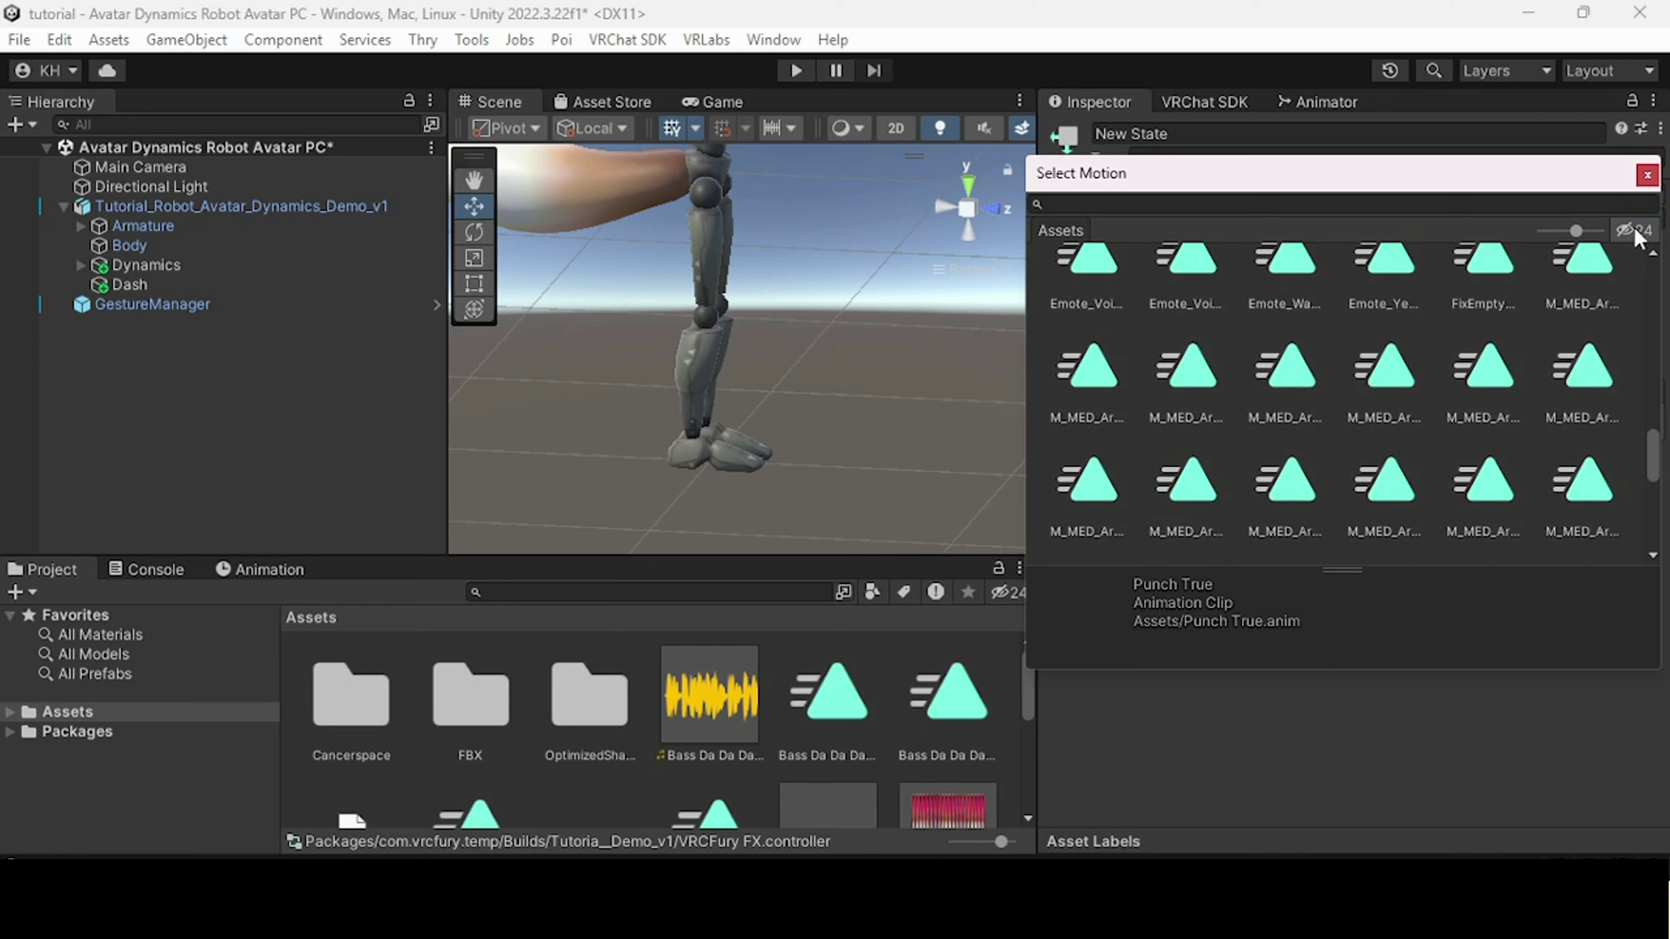
{"action": "double_click", "coordinate": [1110, 291]}
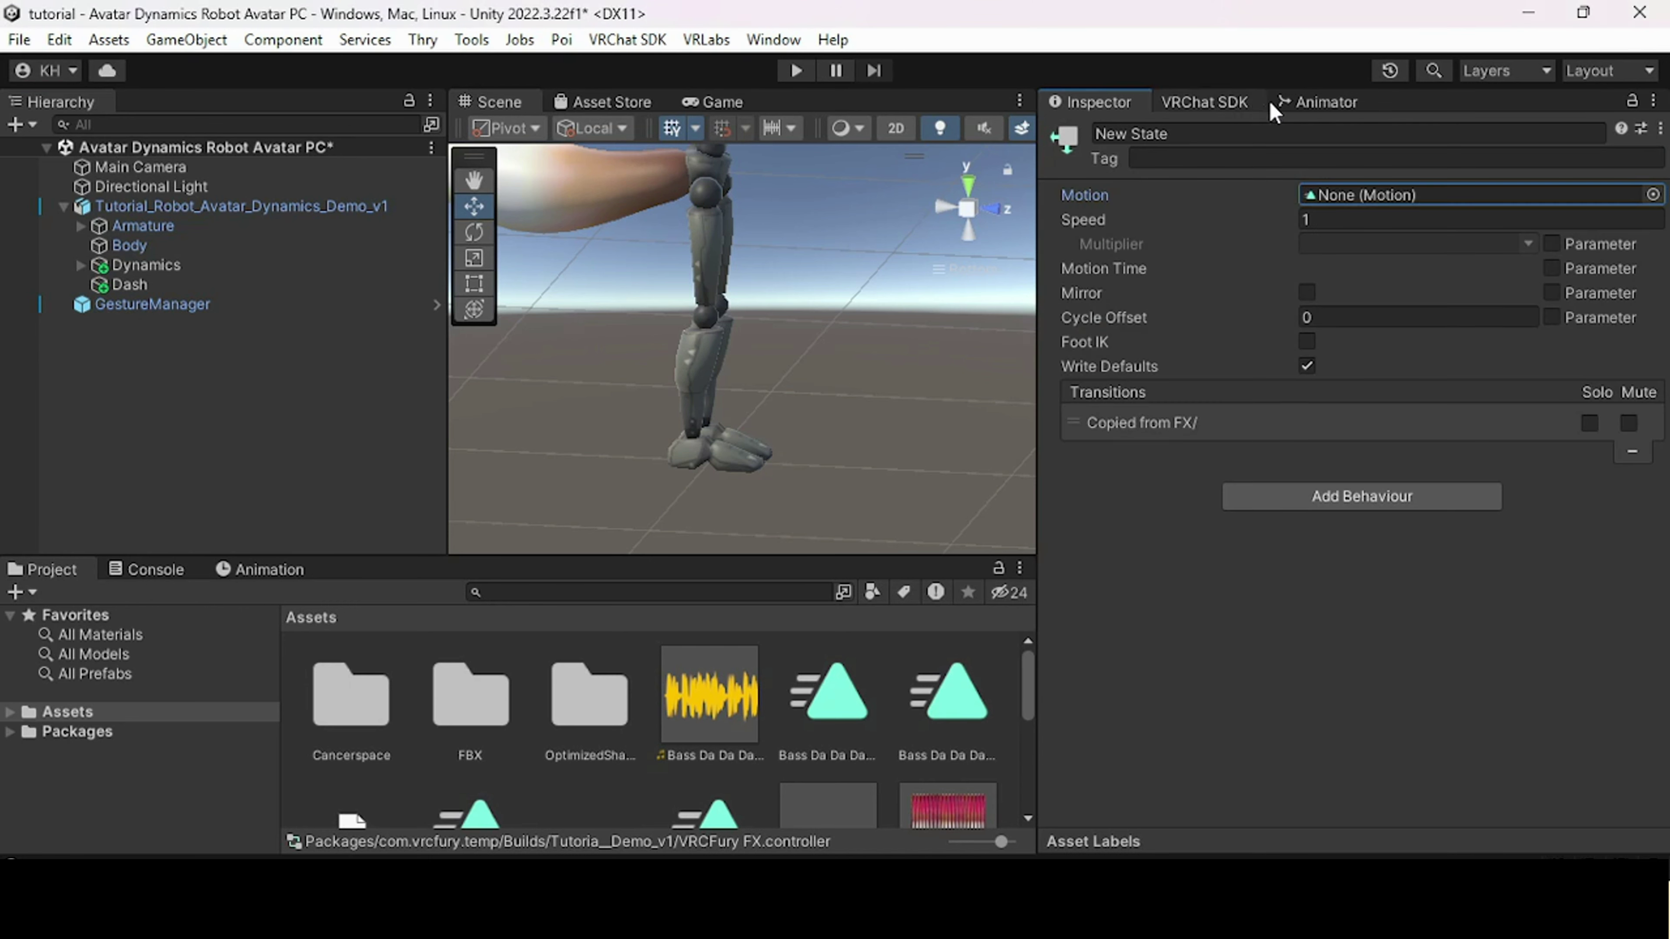
- Check the motion of New State 0 in the Punch layer, and display the robot avatar's own controller
{"action": "left_click", "coordinate": [1320, 102]}
{"action": "left_click", "coordinate": [1487, 396]}
{"action": "scroll", "coordinate": [806, 684], "scroll_direction": "down", "scroll_amount": 8}
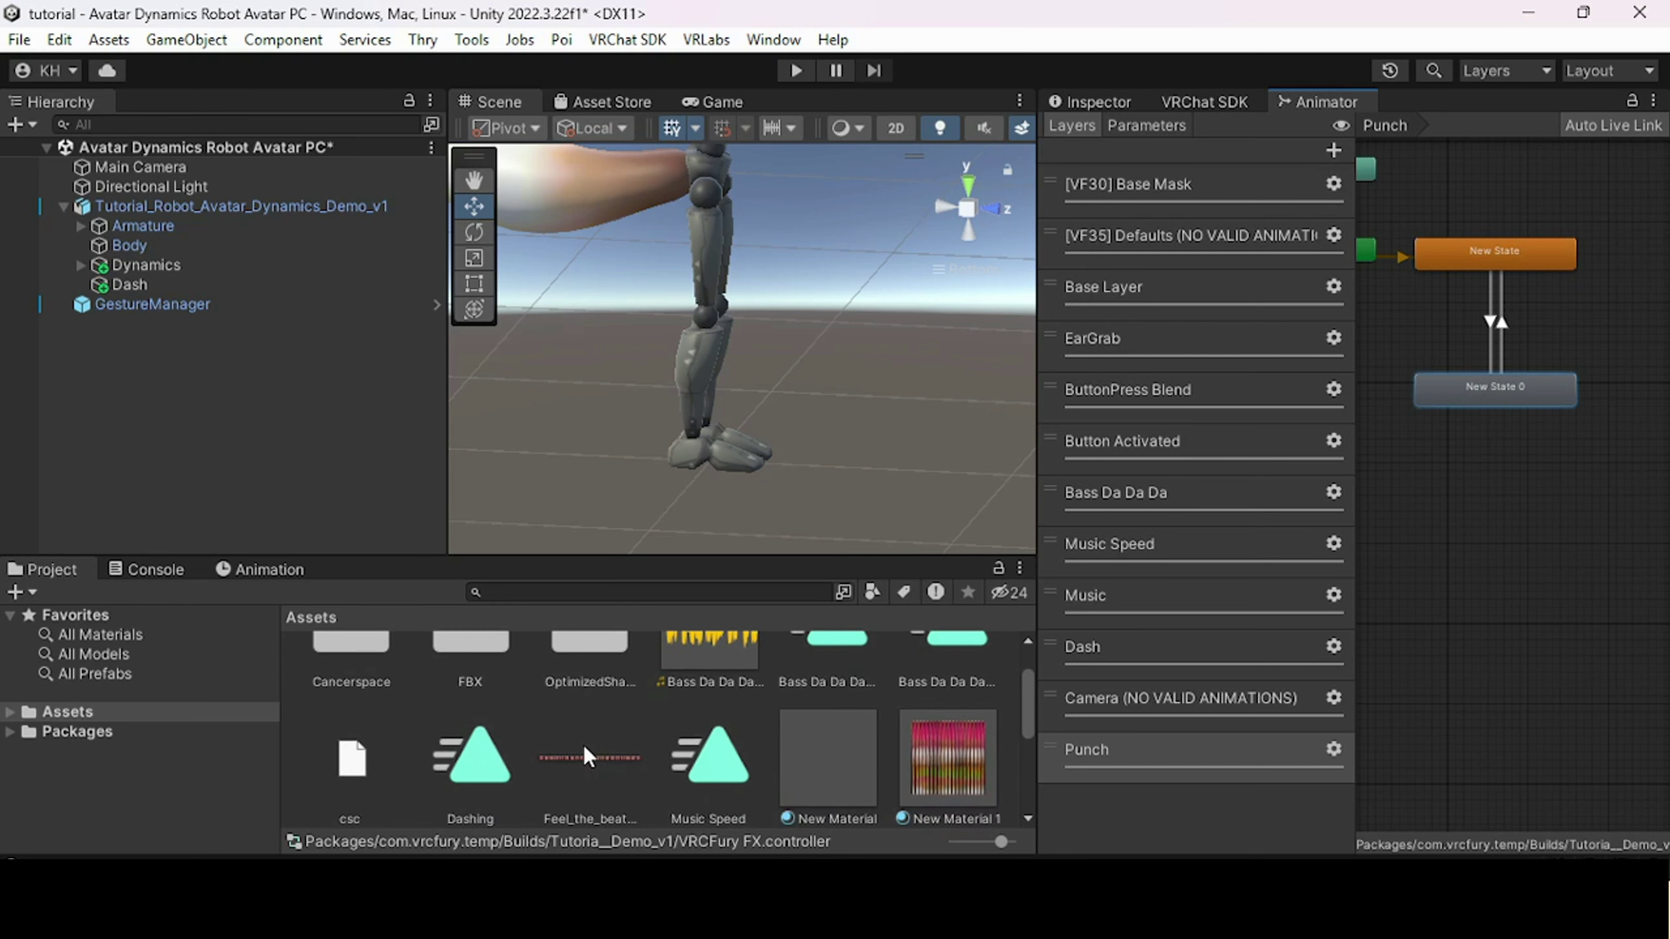
{"action": "left_click", "coordinate": [1145, 103]}
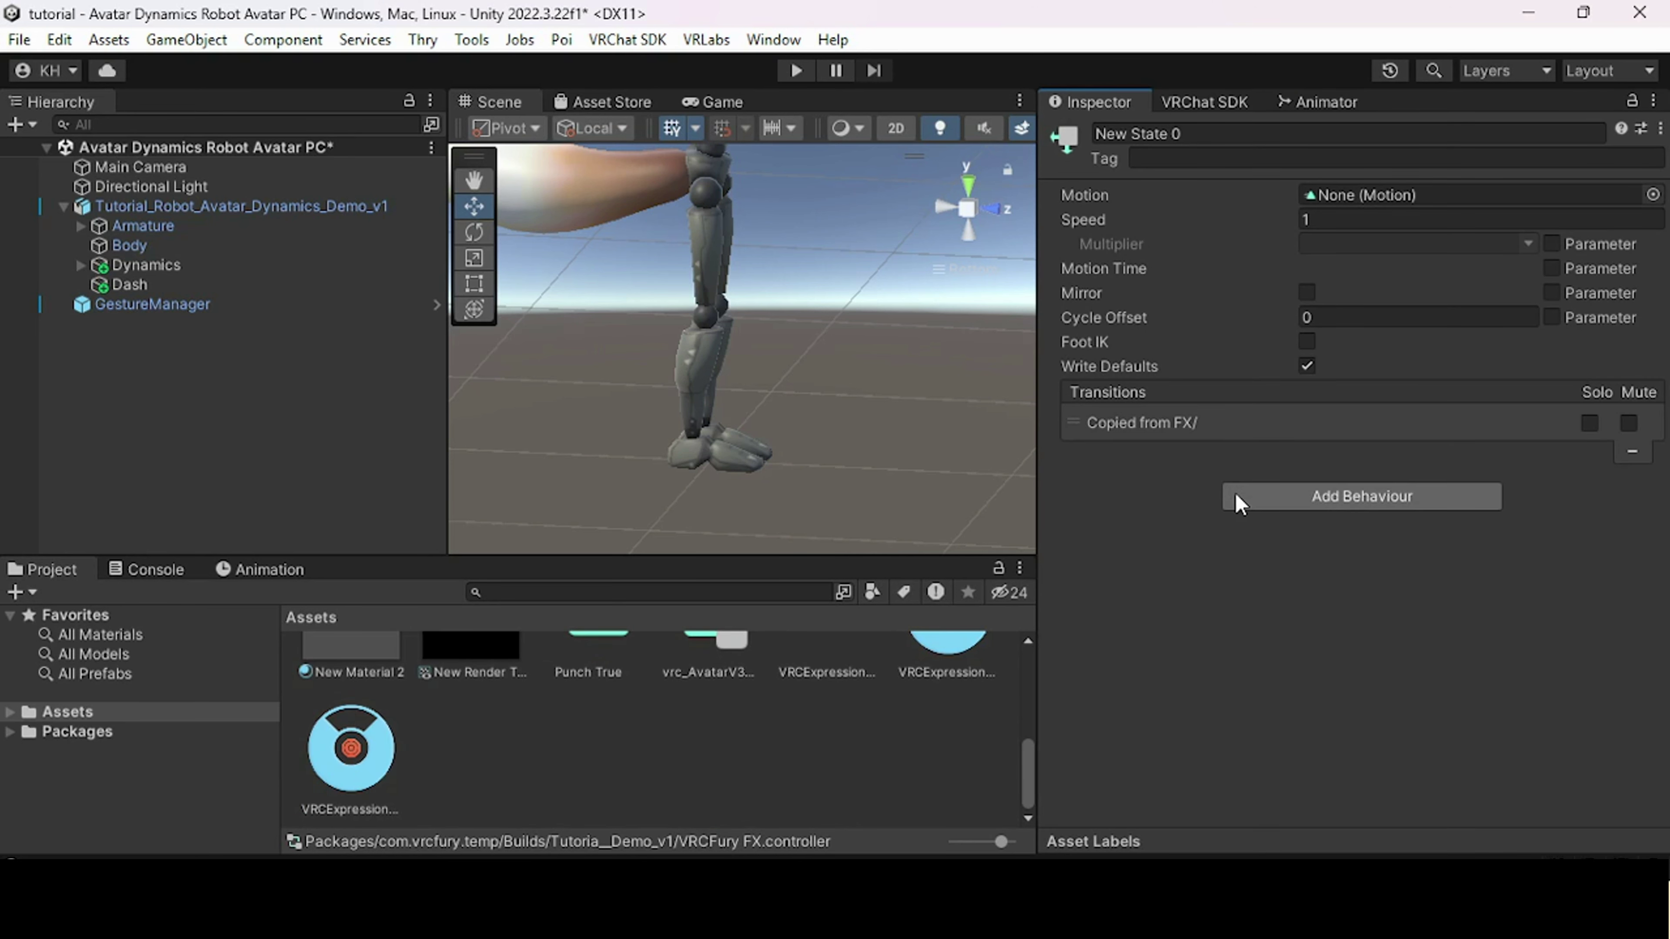
{"action": "left_click", "coordinate": [1318, 104]}
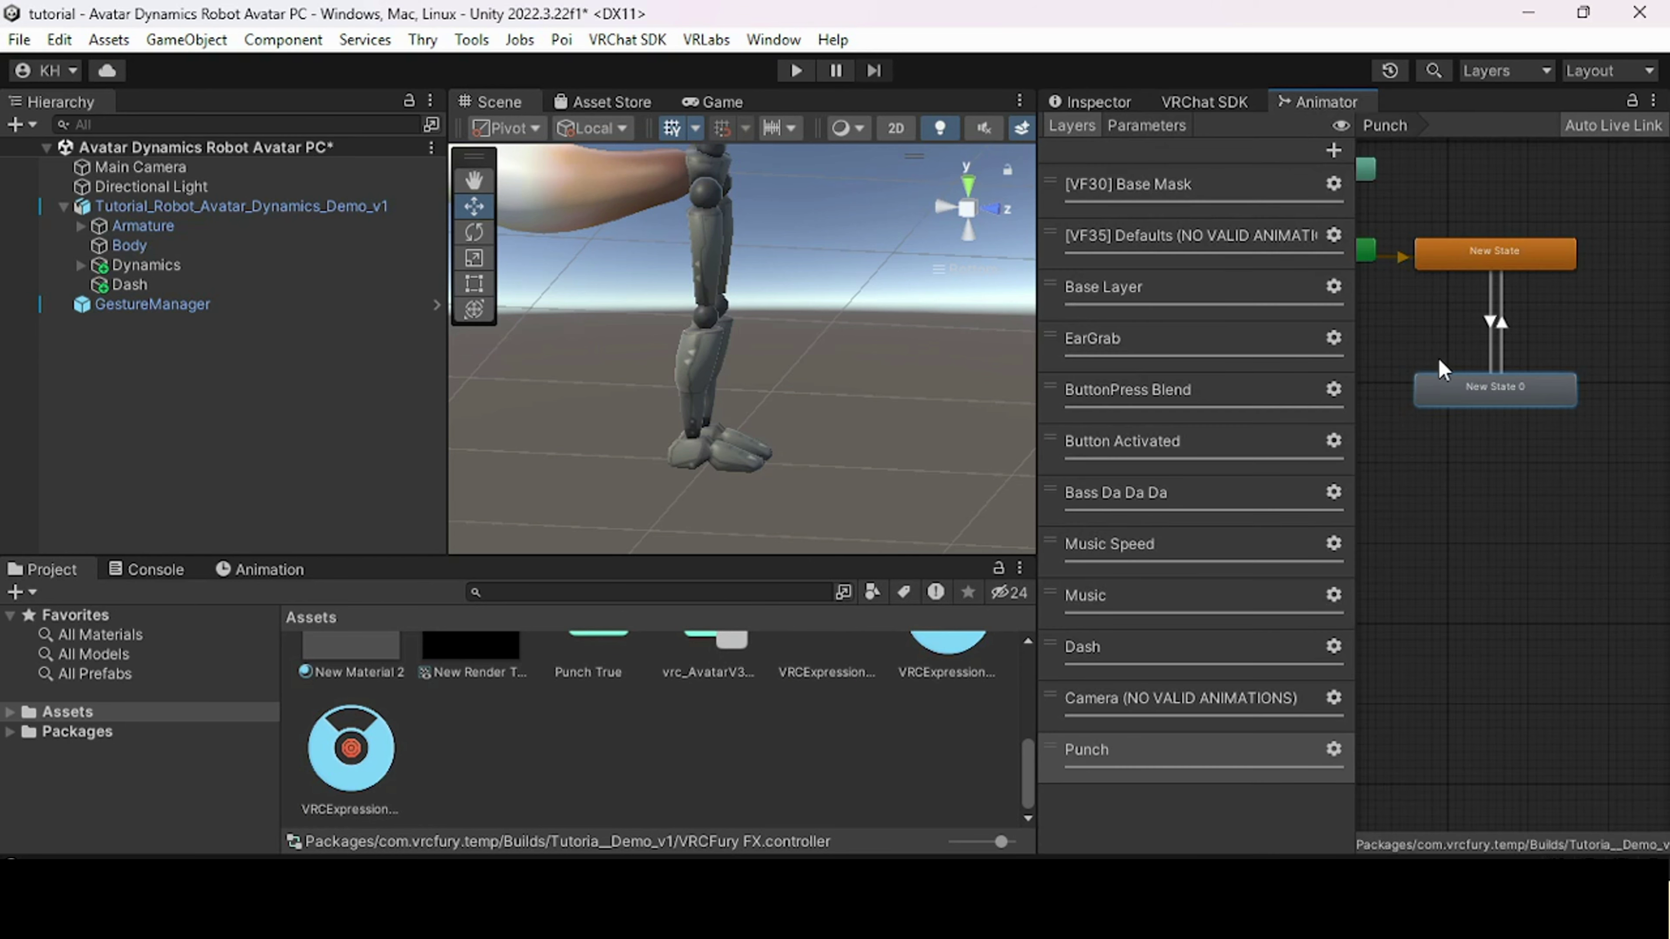
{"action": "left_click", "coordinate": [227, 208]}
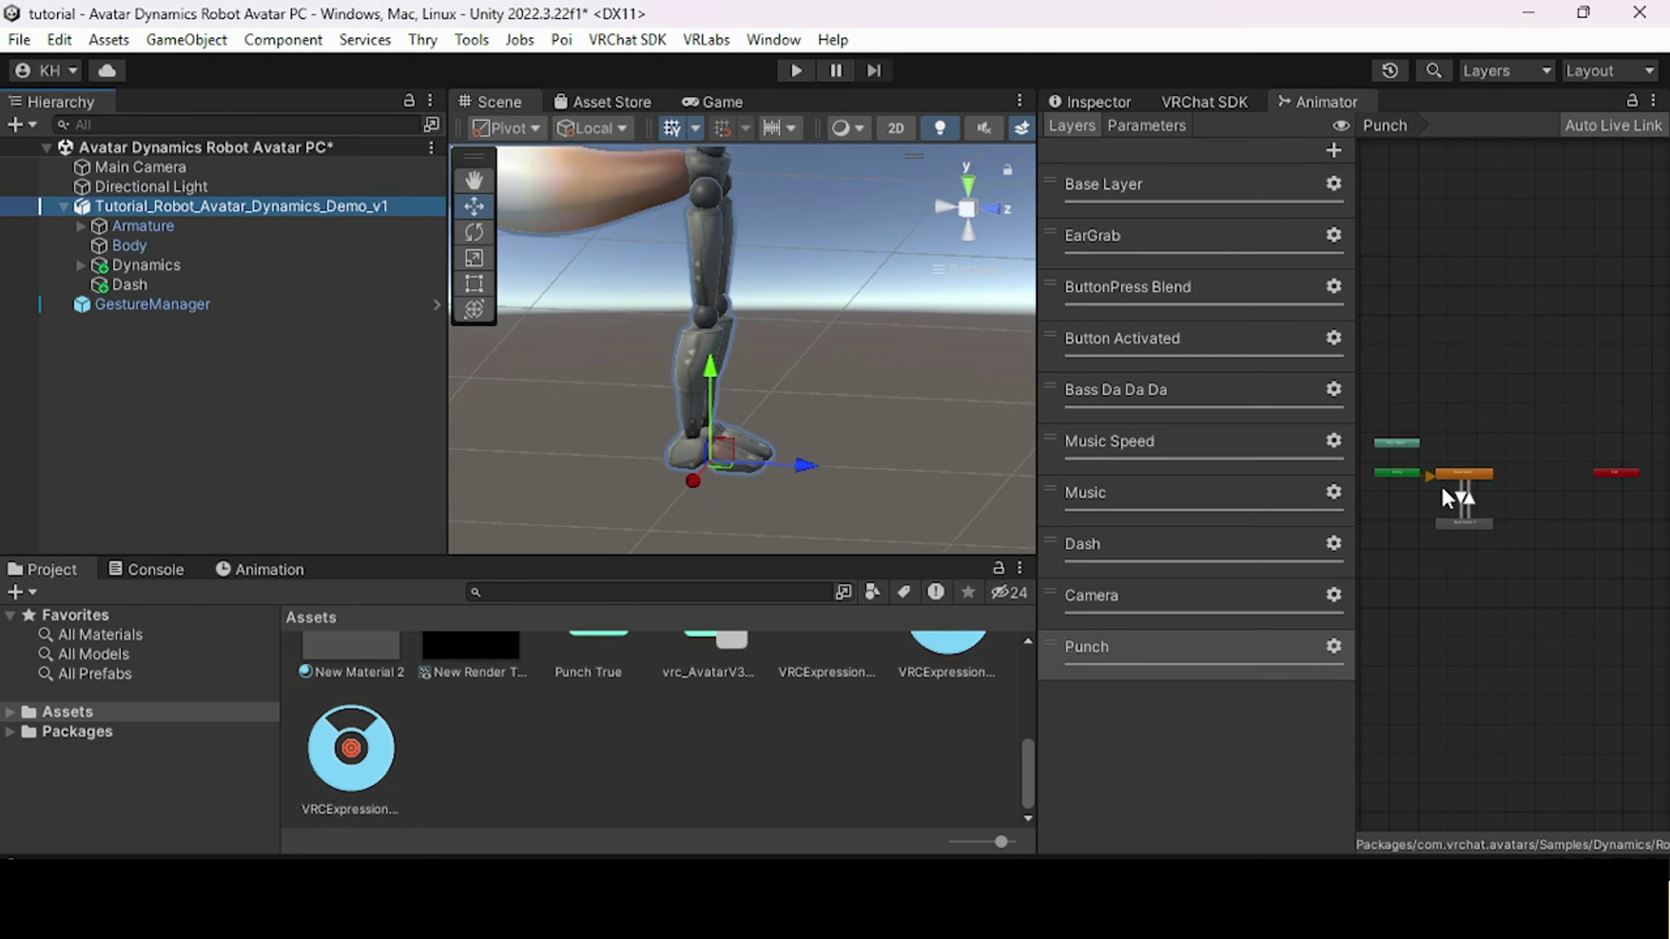
- Clear the motion of New State in the Punch layer of the robot avatar's FX controller, leaving it at None
{"action": "left_click", "coordinate": [1456, 476]}
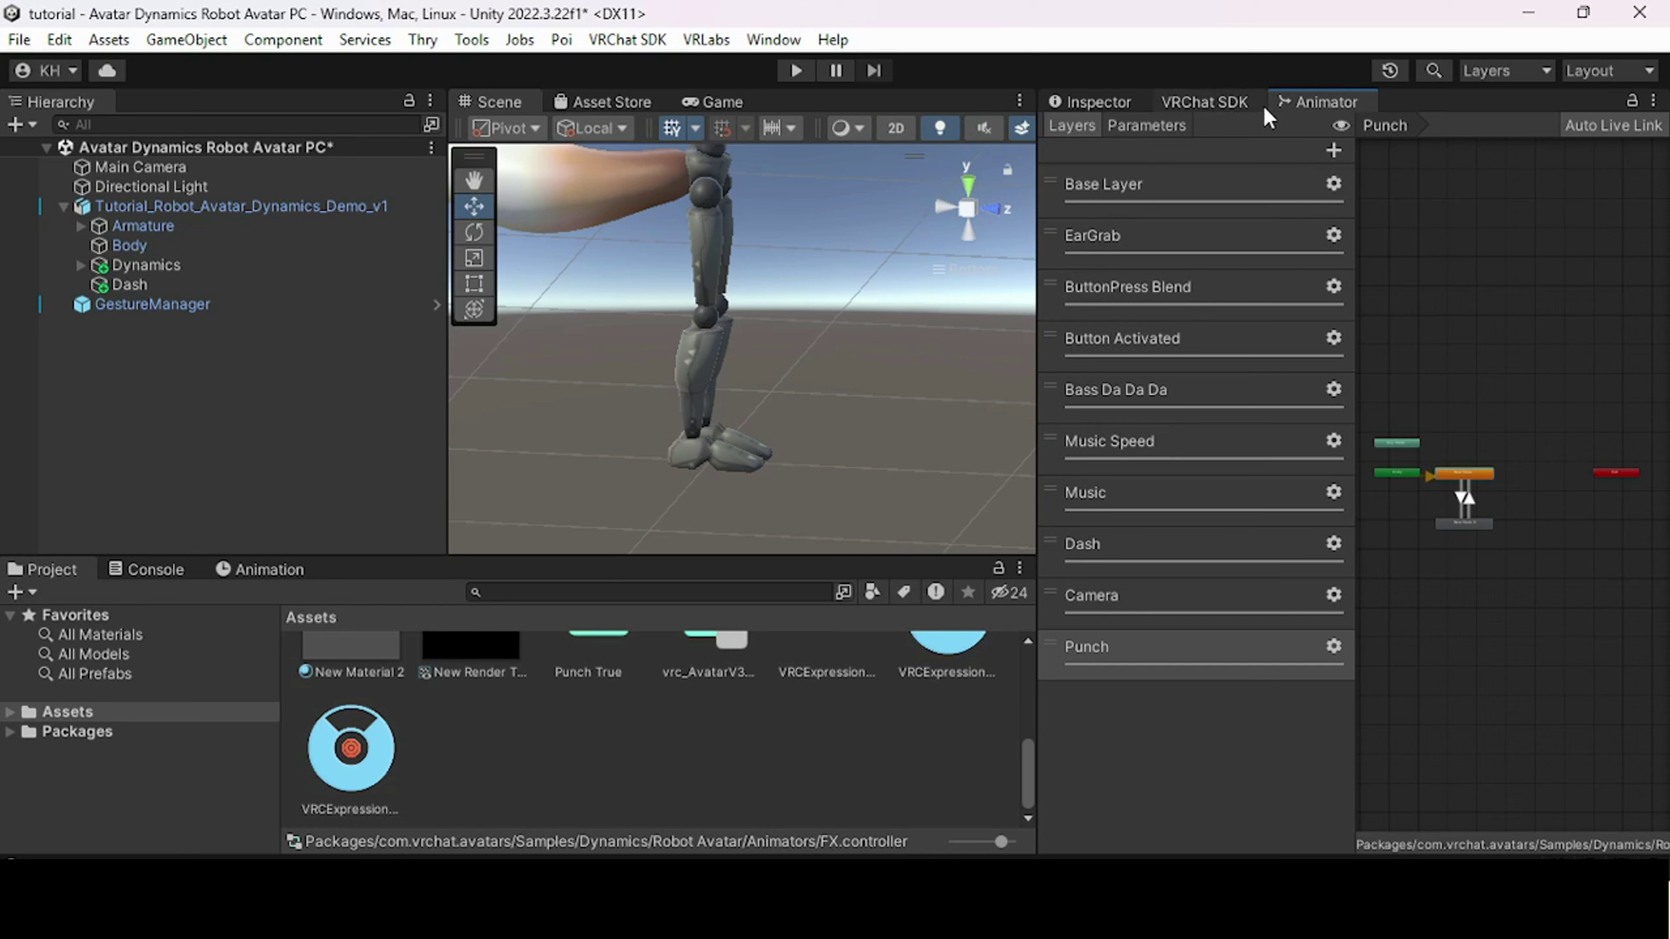
{"action": "left_click", "coordinate": [139, 207]}
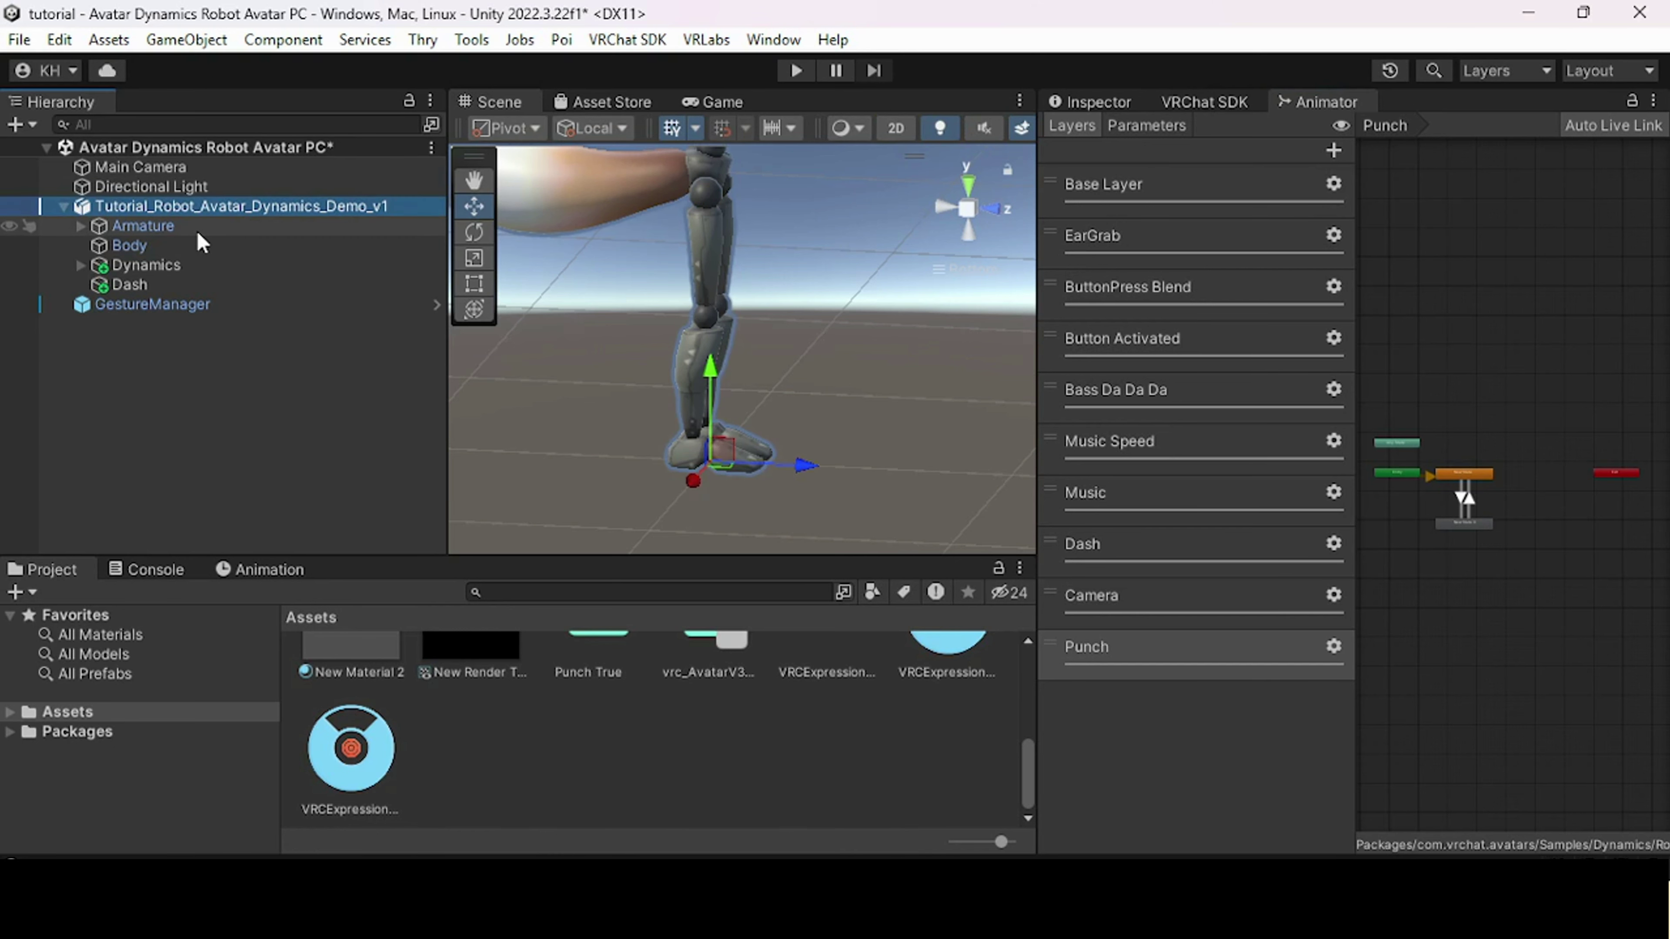
{"action": "left_click", "coordinate": [246, 227]}
{"action": "left_click", "coordinate": [249, 205]}
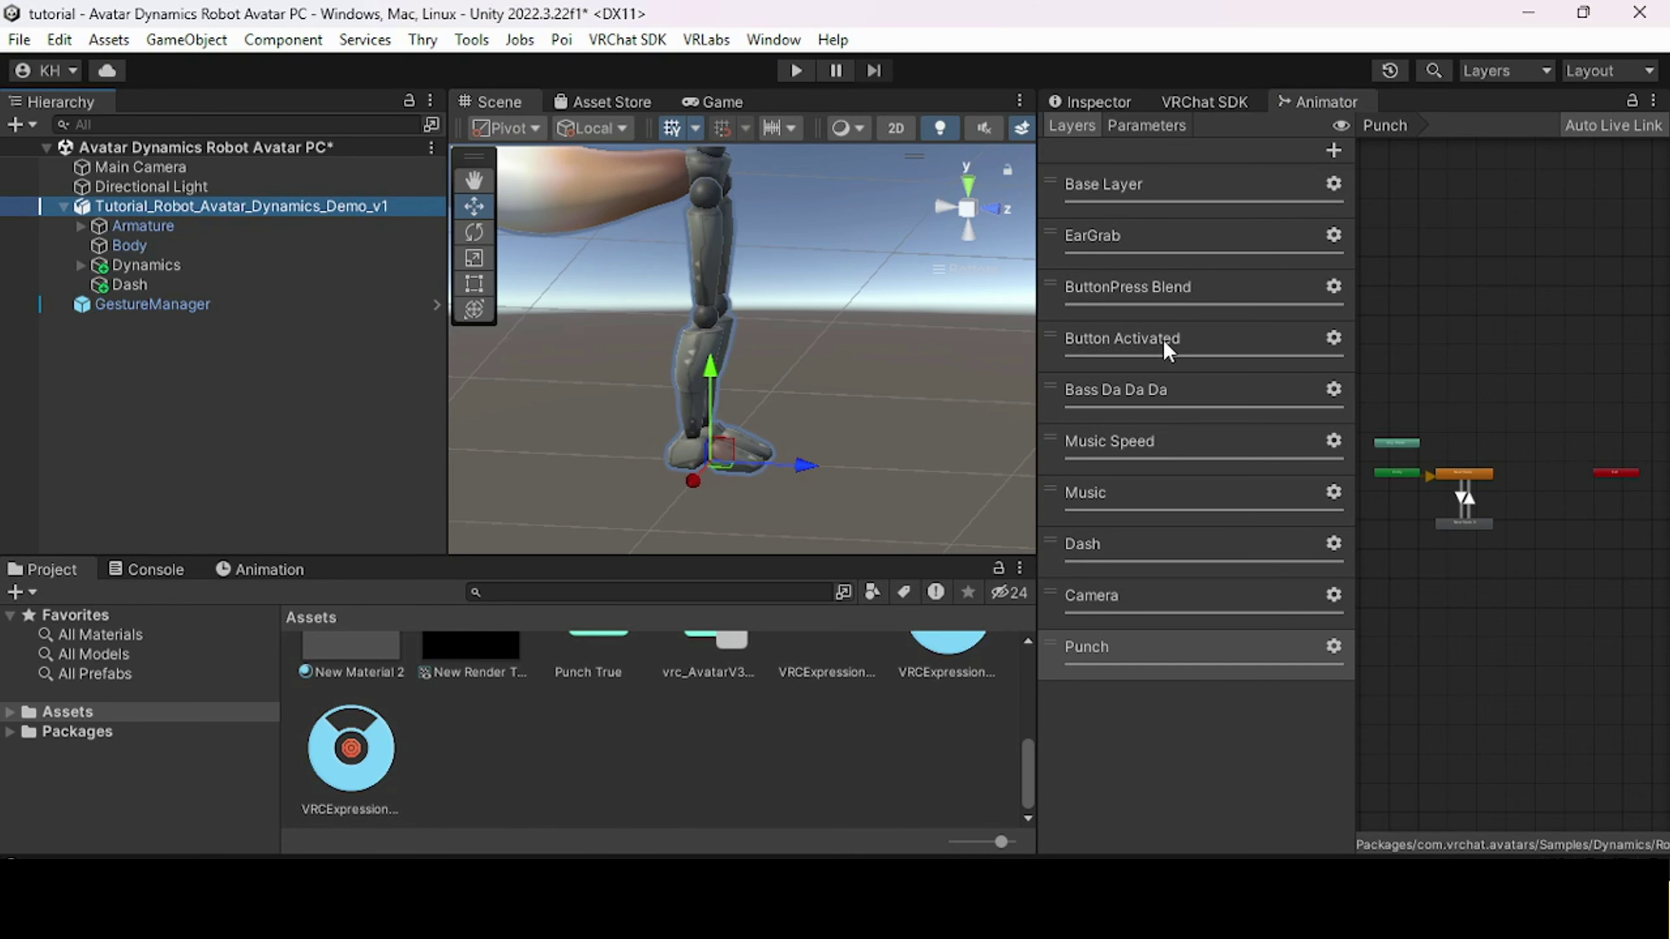
{"action": "left_click", "coordinate": [1487, 472]}
{"action": "left_click", "coordinate": [1094, 102]}
{"action": "left_click", "coordinate": [1616, 197]}
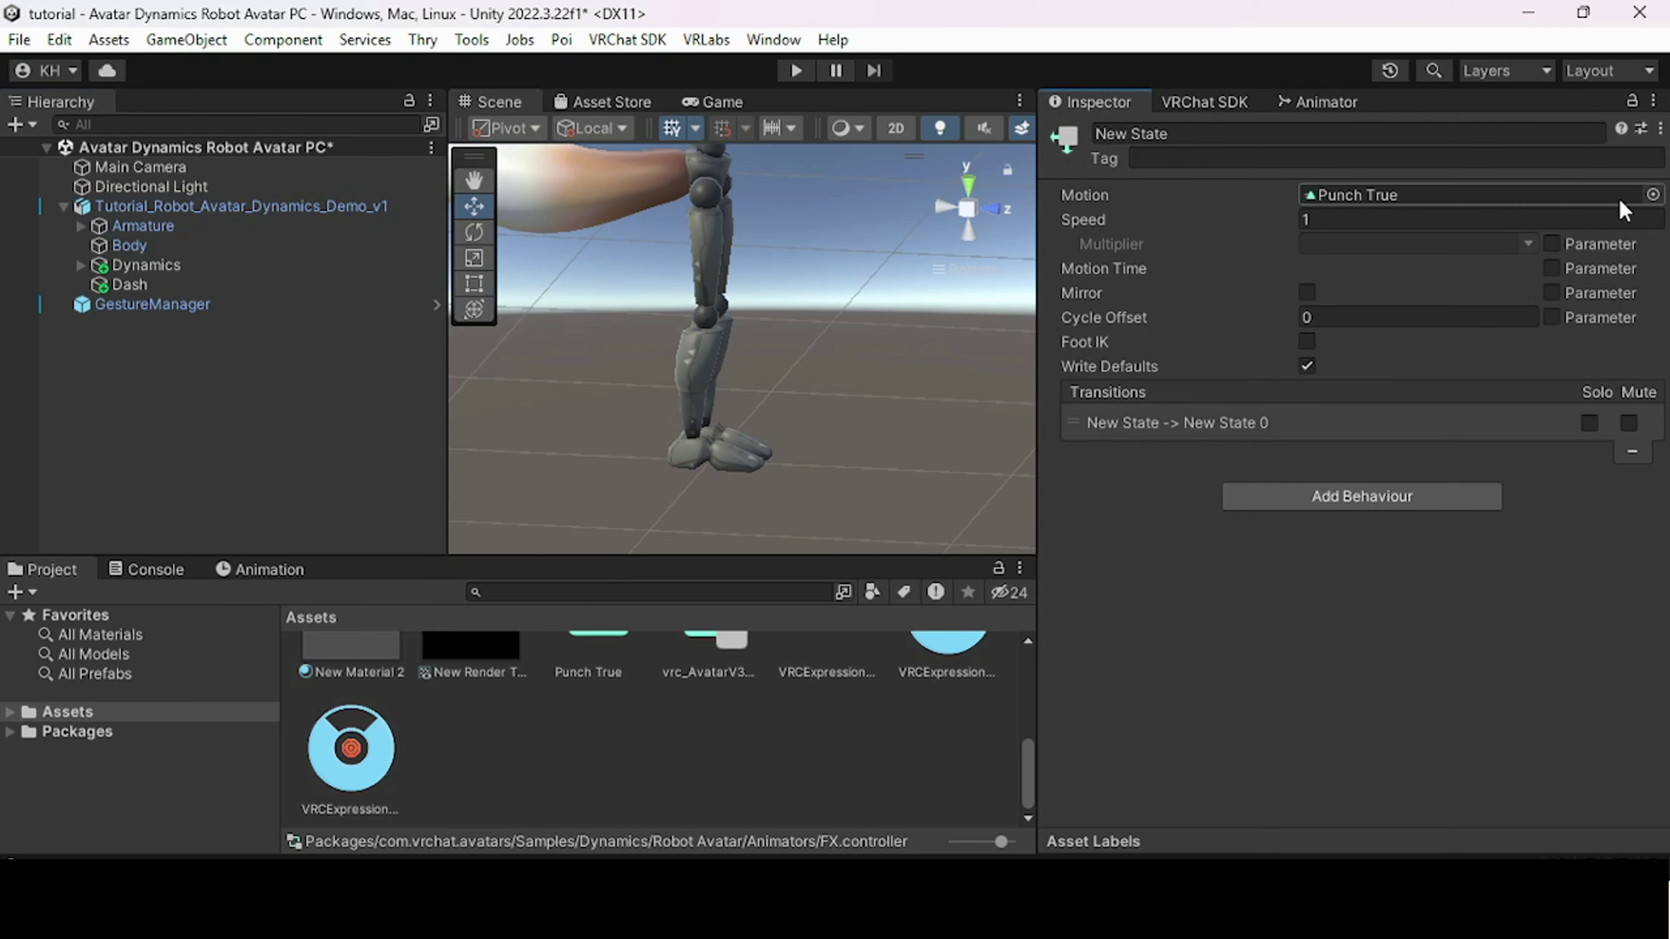
{"action": "key", "text": "Delete"}
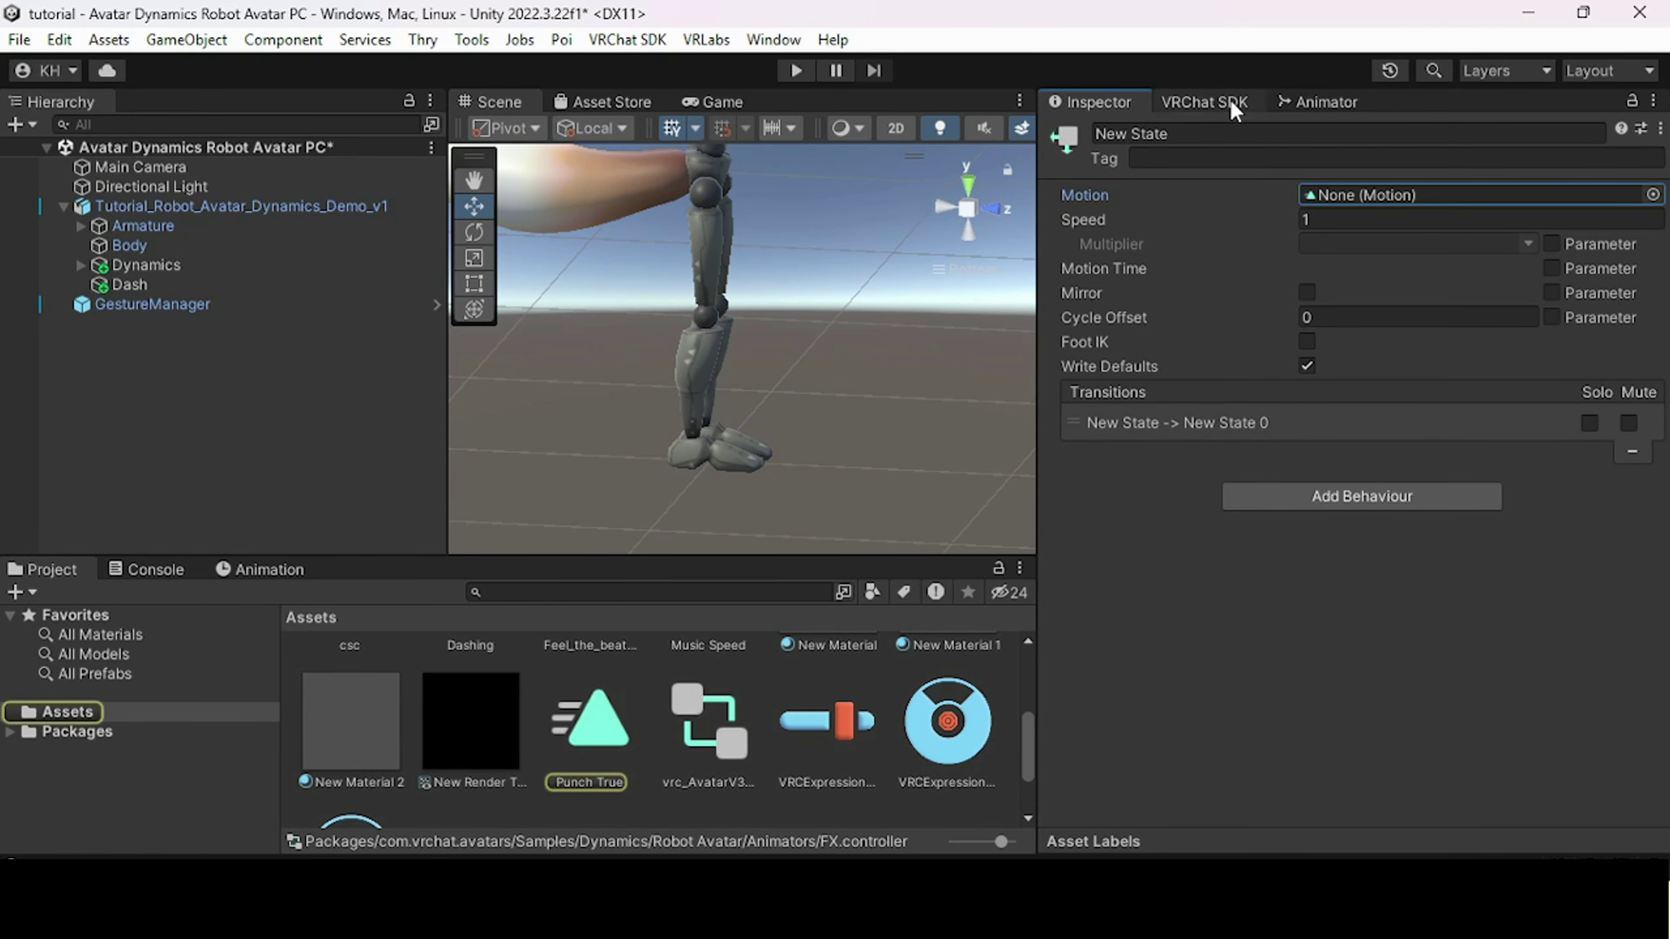
- Assign the Punch True animation as the motion of New State 0 in the robot avatar's Punch layer
{"action": "left_click", "coordinate": [1208, 102]}
{"action": "left_click", "coordinate": [1341, 102]}
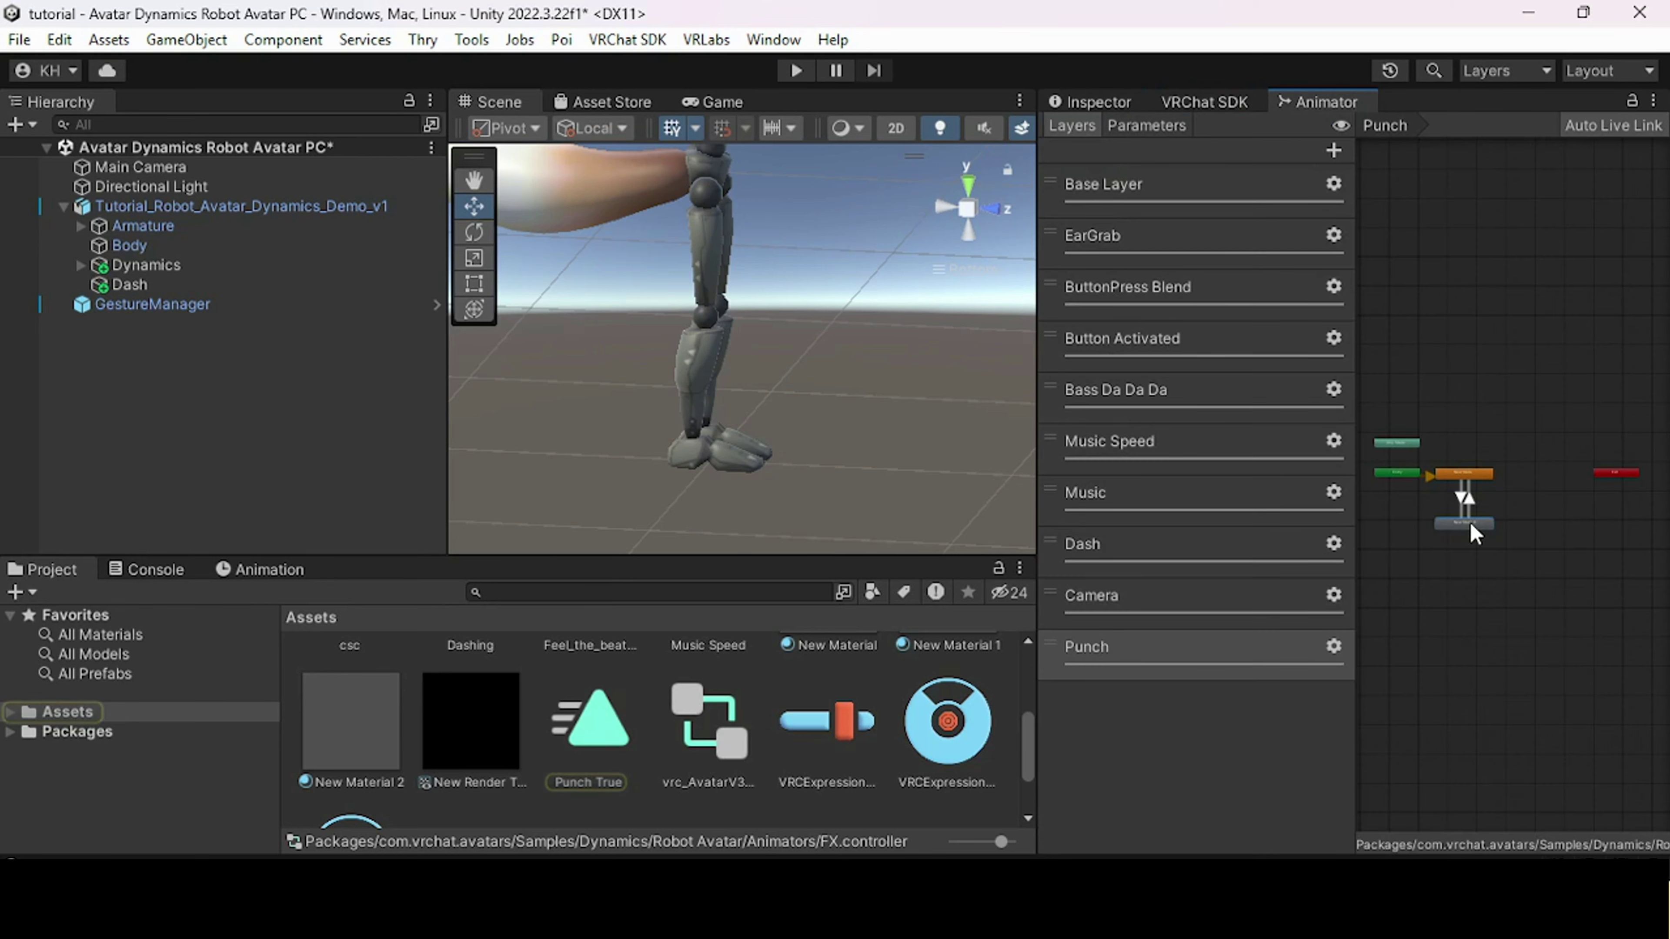
{"action": "scroll", "coordinate": [671, 697], "scroll_direction": "down", "scroll_amount": 3}
{"action": "left_click", "coordinate": [1091, 102]}
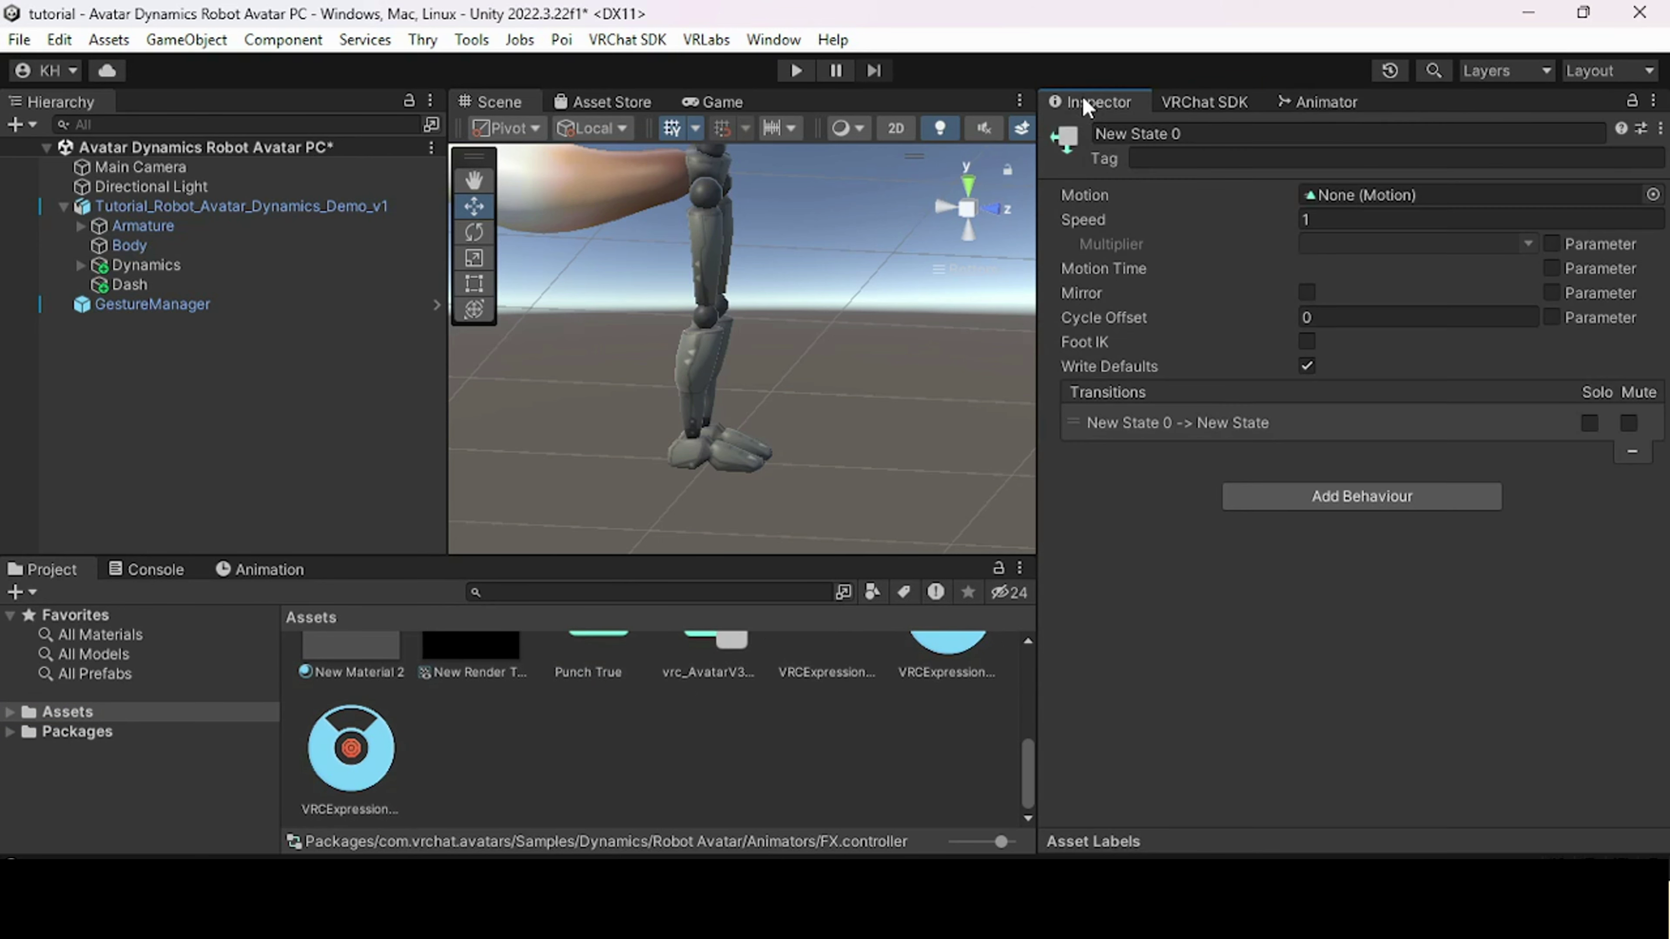
{"action": "scroll", "coordinate": [792, 654], "scroll_direction": "up", "scroll_amount": 2}
{"action": "left_click_drag", "start_coordinate": [590, 736], "coordinate": [1305, 194]}
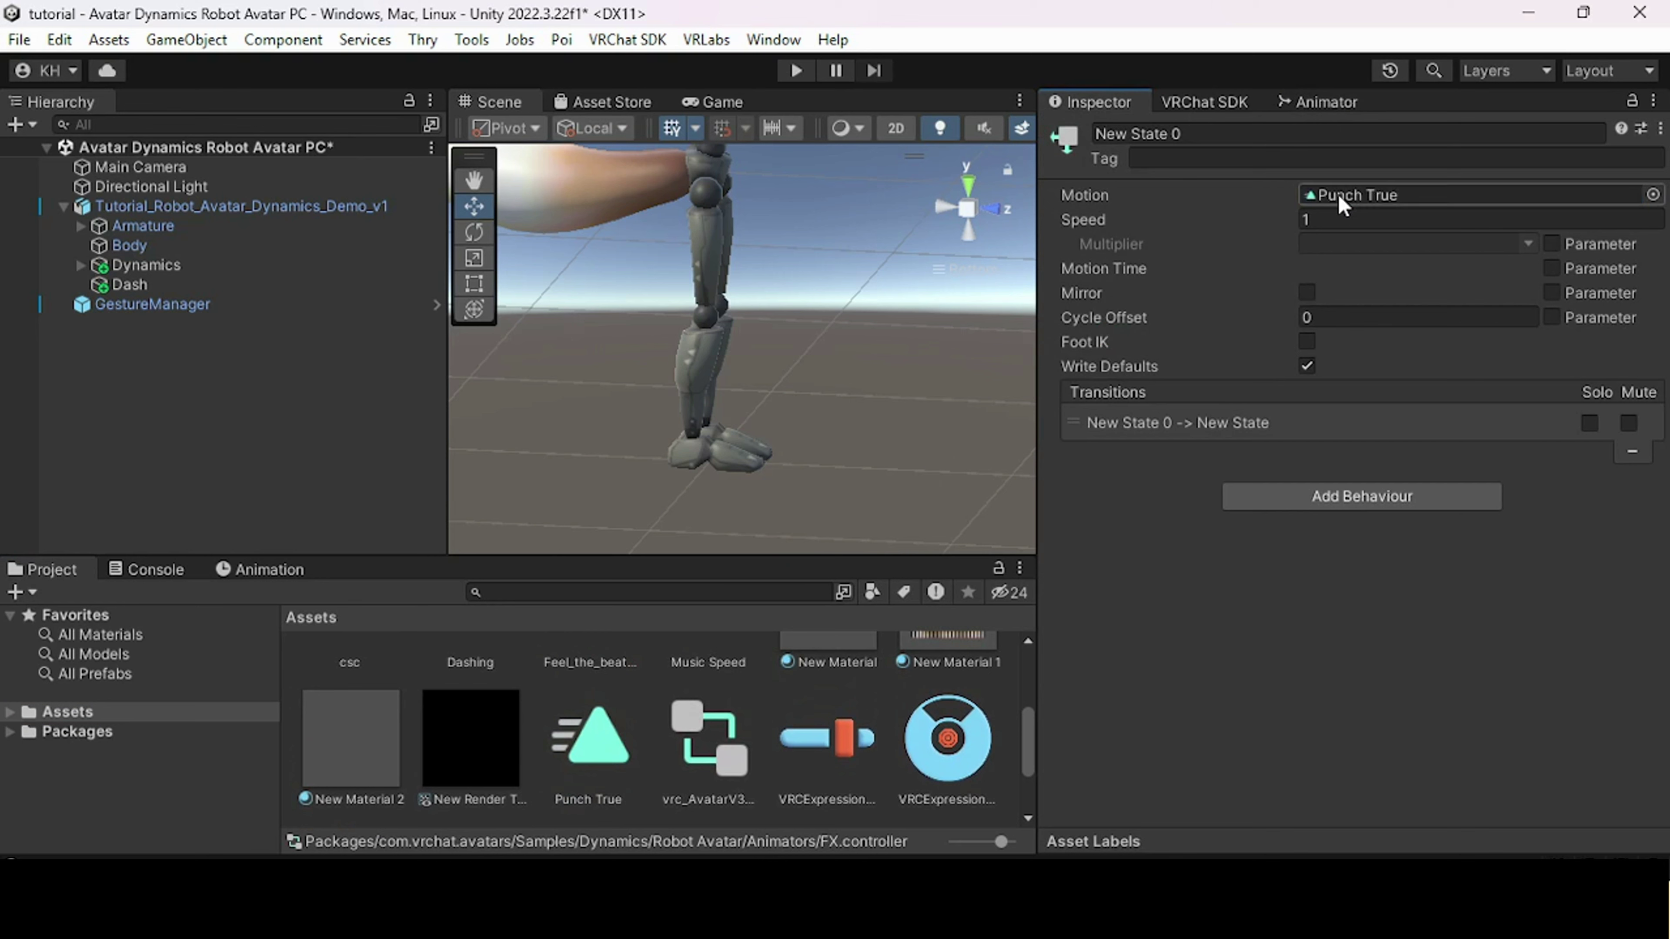